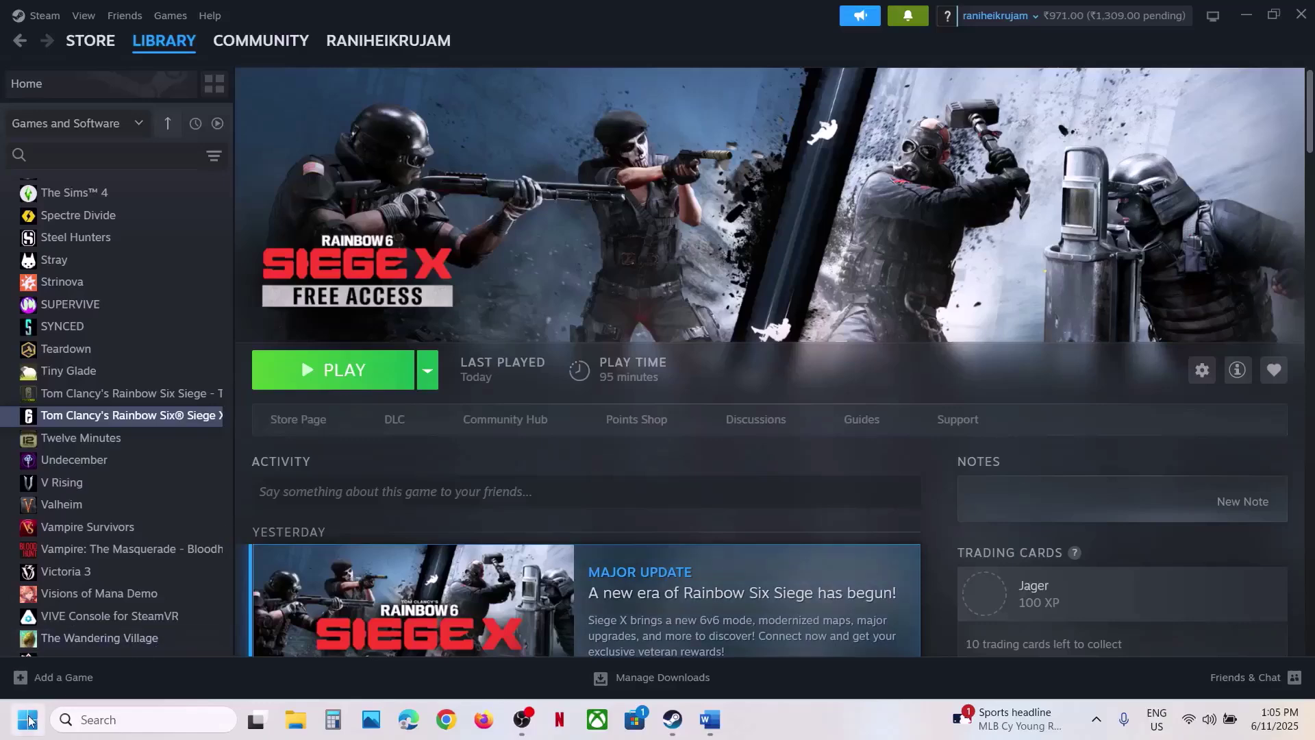
pyautogui.click(509, 660)
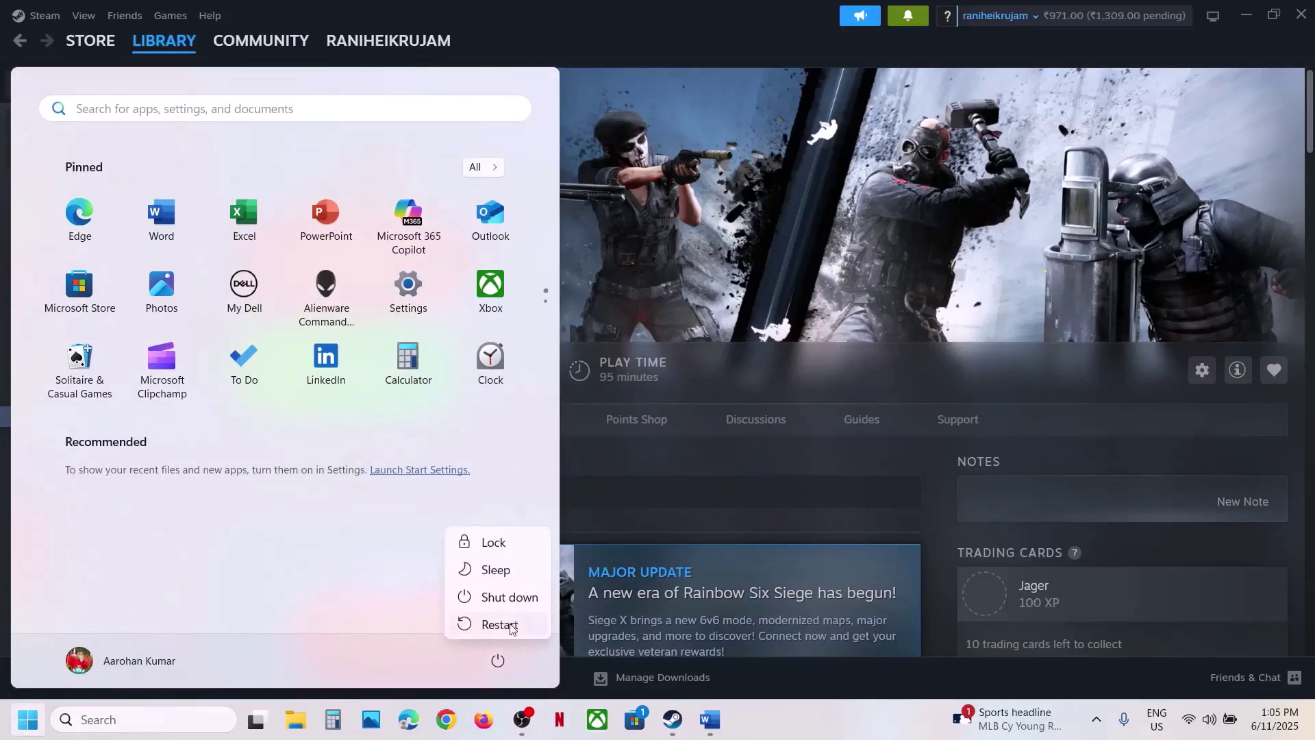
pyautogui.press('Escape')
pyautogui.press('Escape')
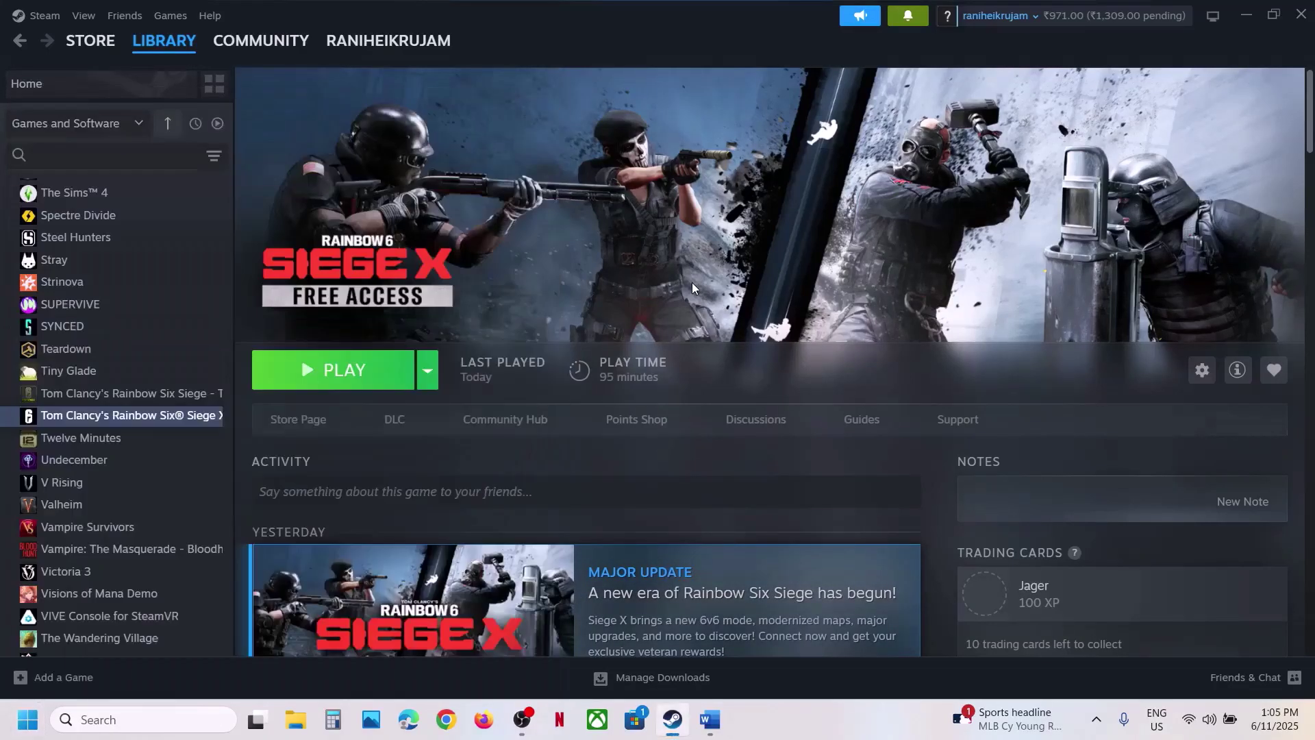
# Step: Switch to the Word notes and read Step 1 on uninstalling and reinstalling BattlEye, highlighting its text, before returning to Steam
pyautogui.click(710, 719)
pyautogui.click(322, 293)
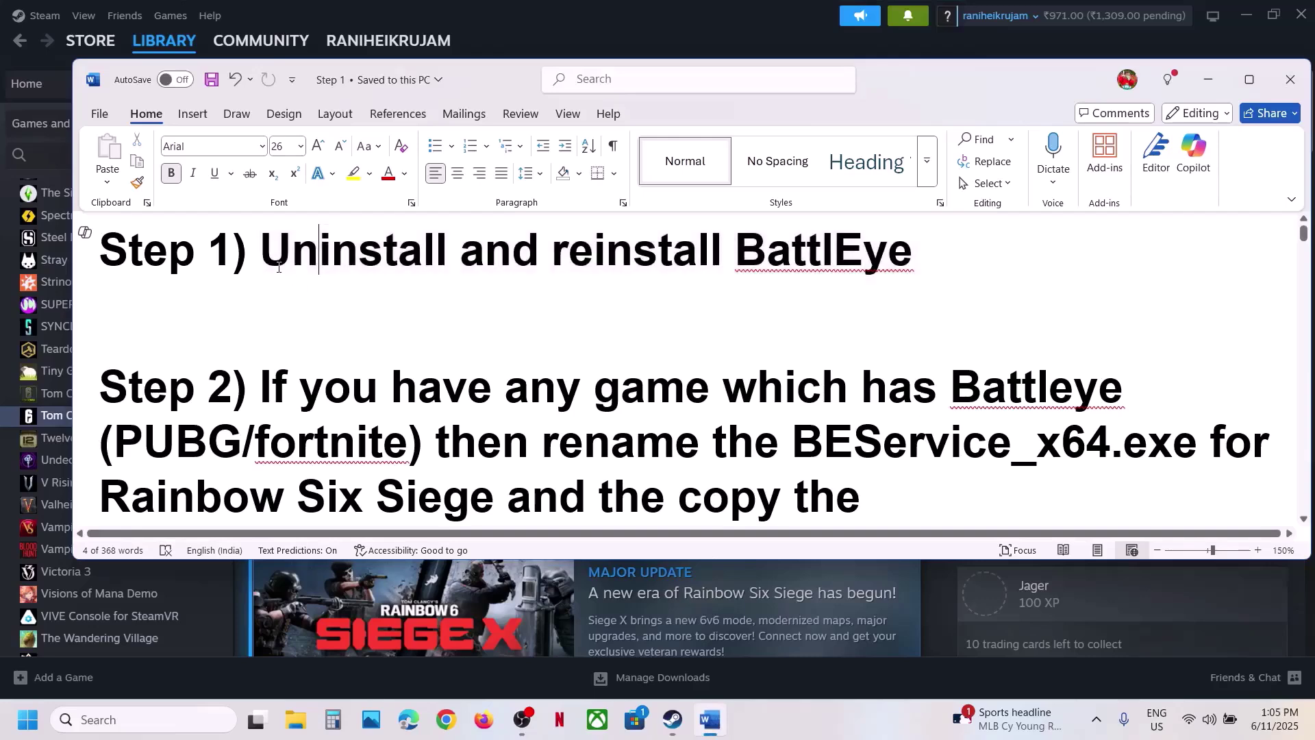
pyautogui.moveTo(261, 271); pyautogui.dragTo(913, 271)
pyautogui.click(617, 7)
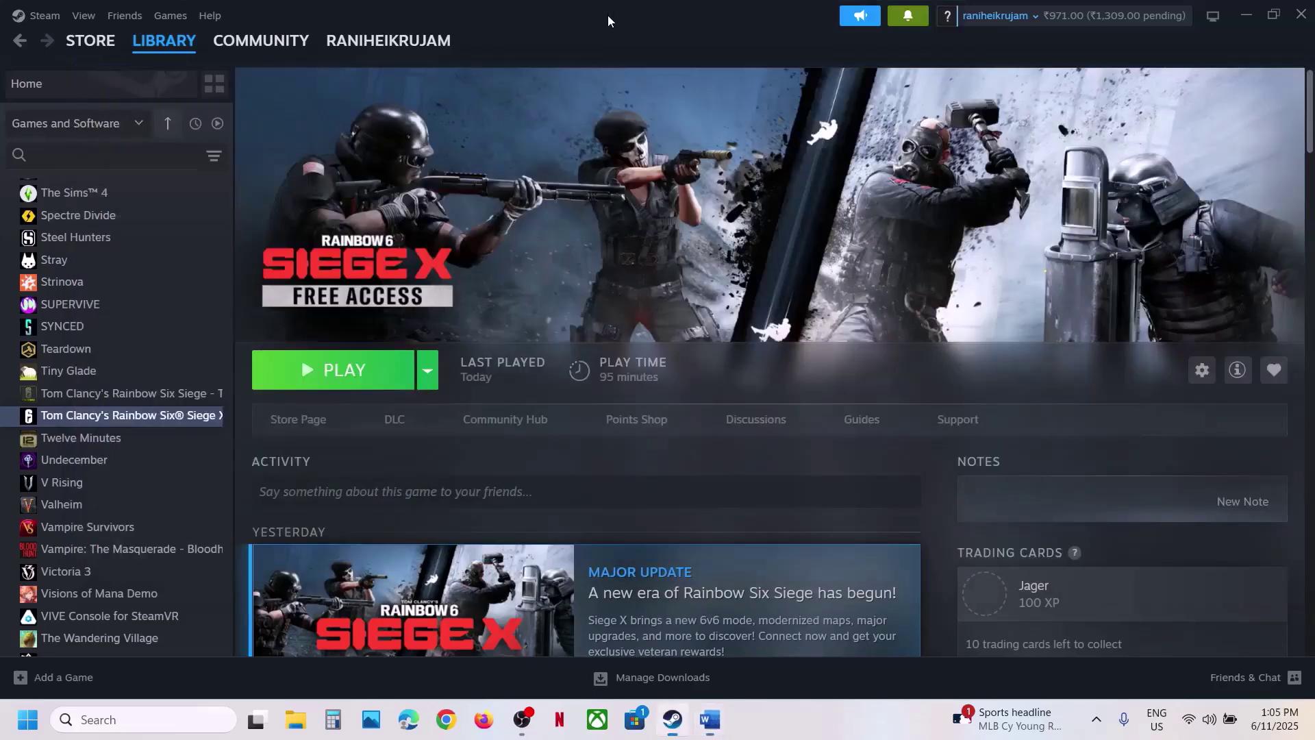
# Step: Browse the local files of Tom Clancy's Rainbow Six Siege X from the Steam library and open the BattlEye folder
pyautogui.rightClick(174, 425)
pyautogui.moveTo(199, 520)
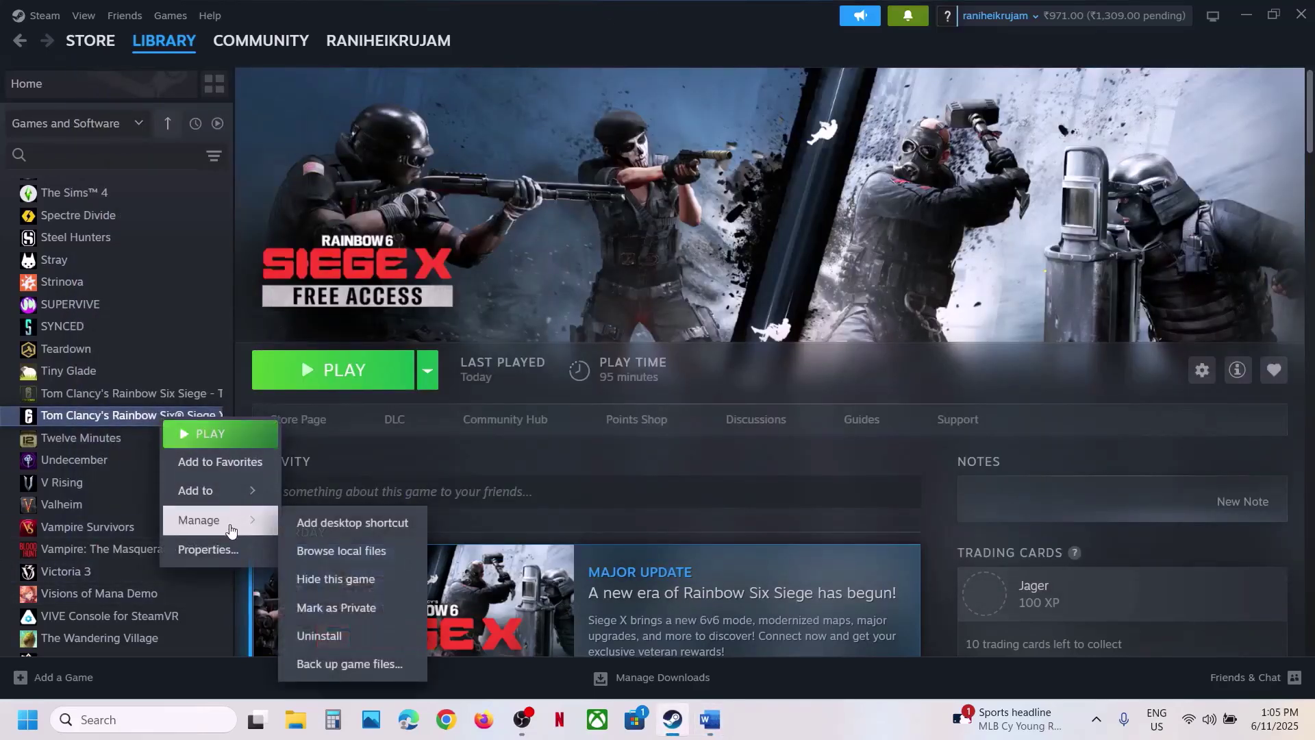
pyautogui.click(346, 548)
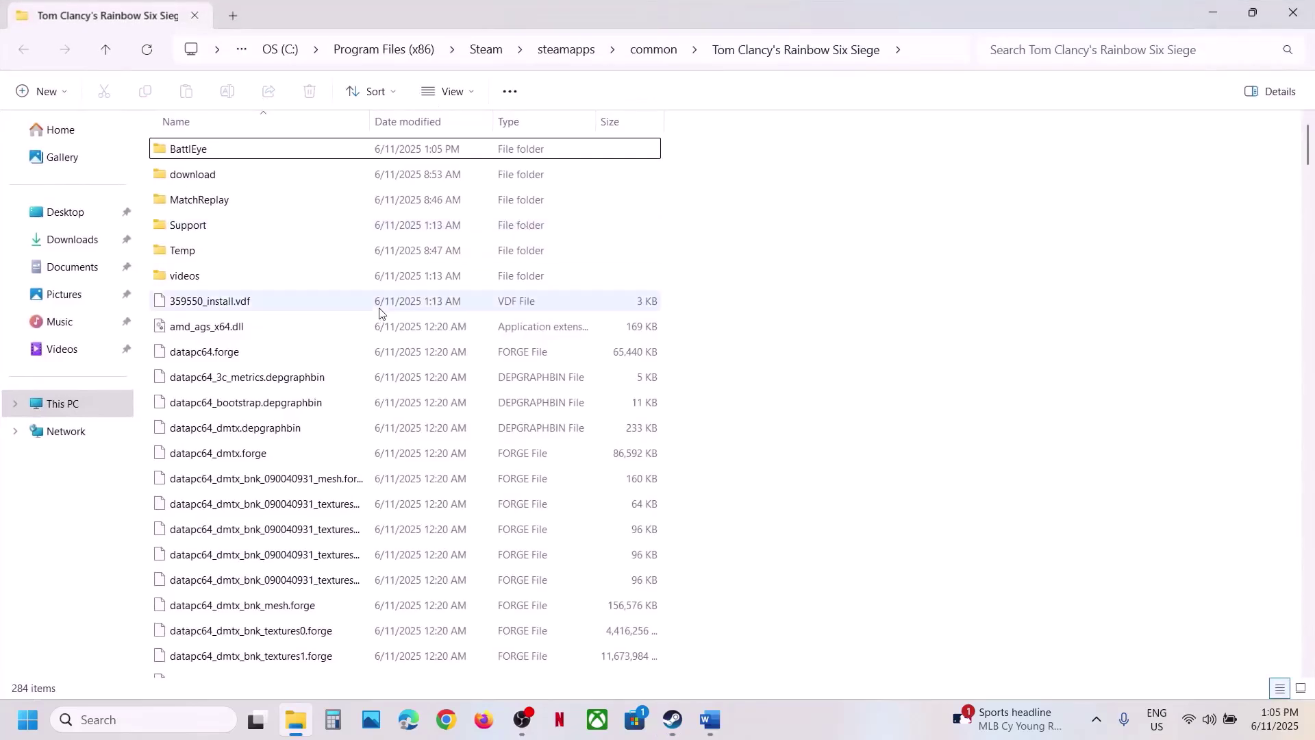
pyautogui.doubleClick(189, 149)
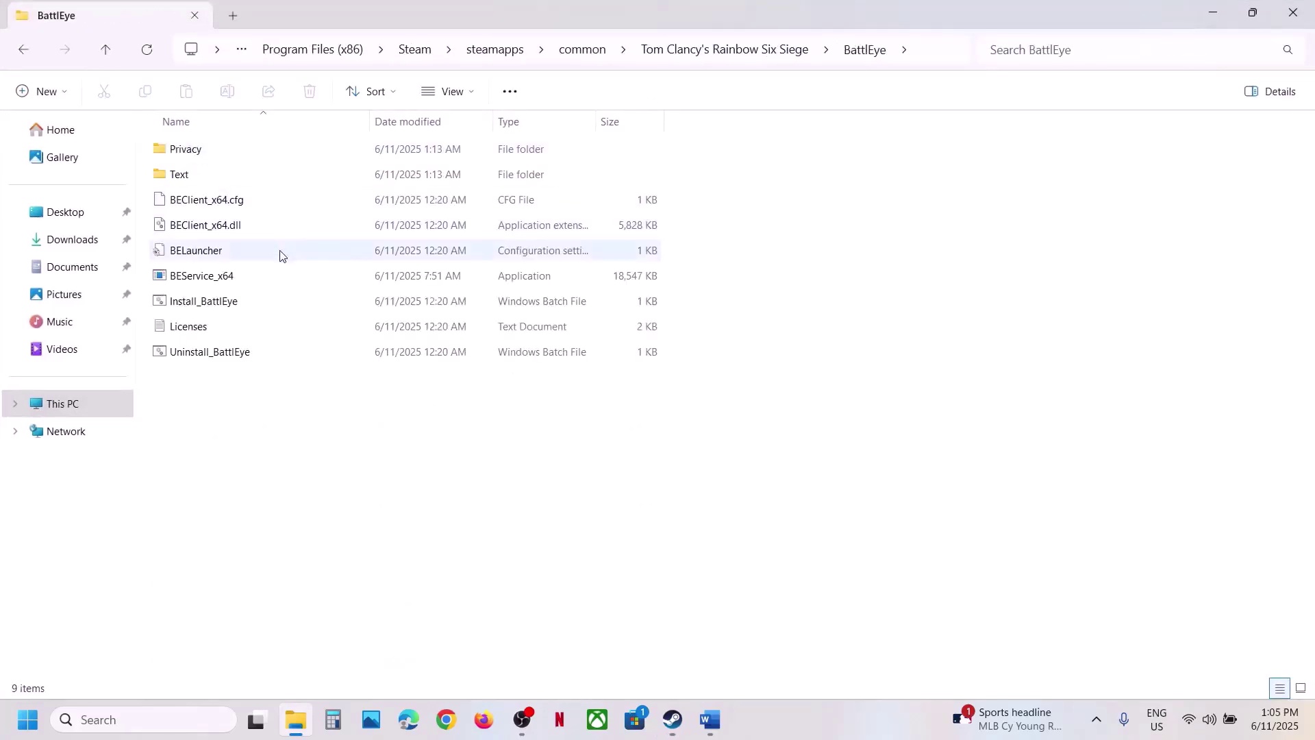
# Step: Run the Uninstall_BattlEye batch file as administrator and allow it to make changes
pyautogui.click(203, 352)
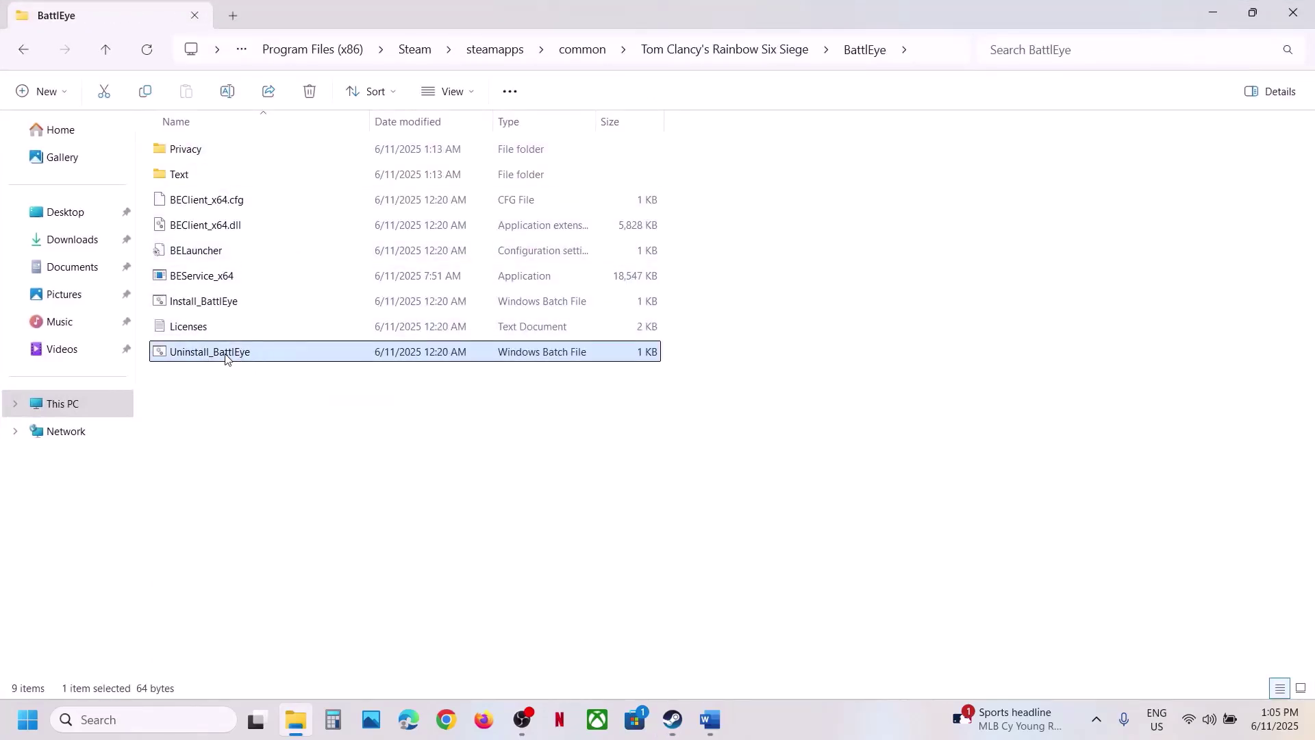
pyautogui.rightClick(226, 355)
pyautogui.click(339, 446)
pyautogui.click(584, 534)
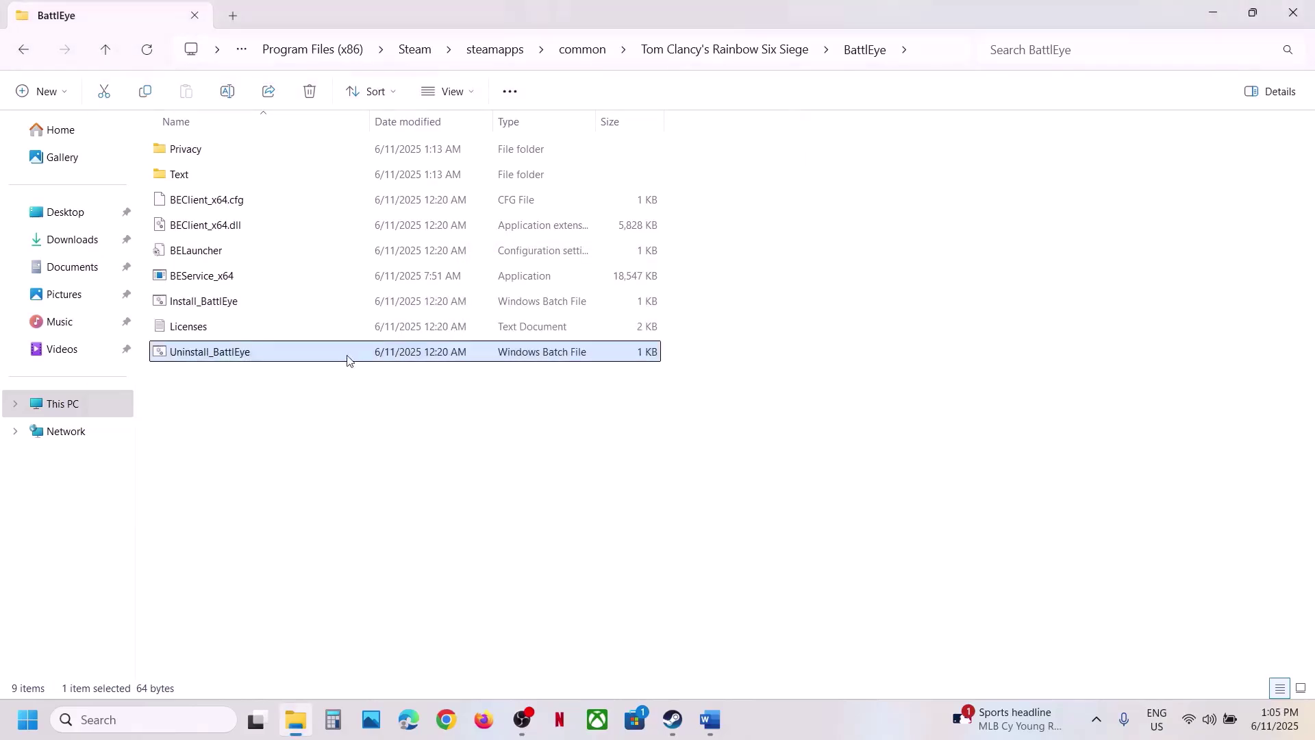
# Step: Run the Install_BattlEye batch file as administrator and allow it to make changes
pyautogui.click(231, 308)
pyautogui.rightClick(226, 305)
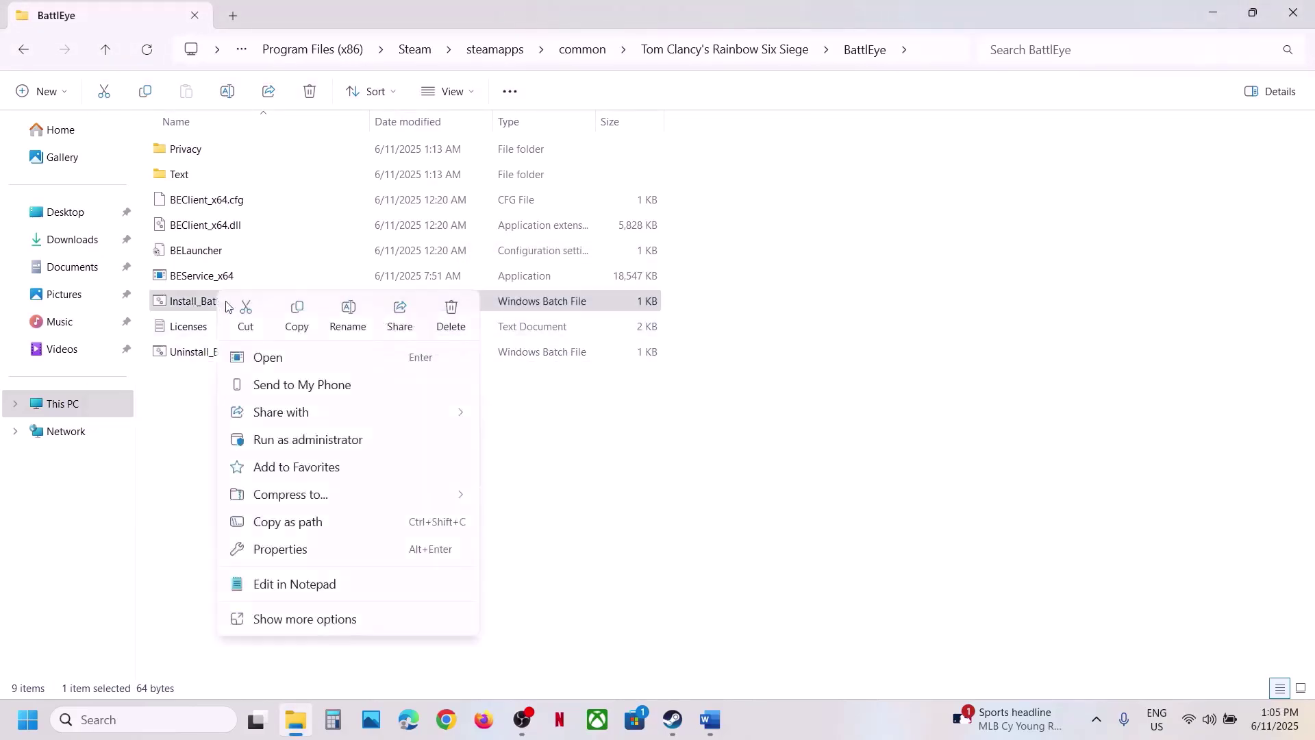
pyautogui.click(310, 441)
pyautogui.click(571, 530)
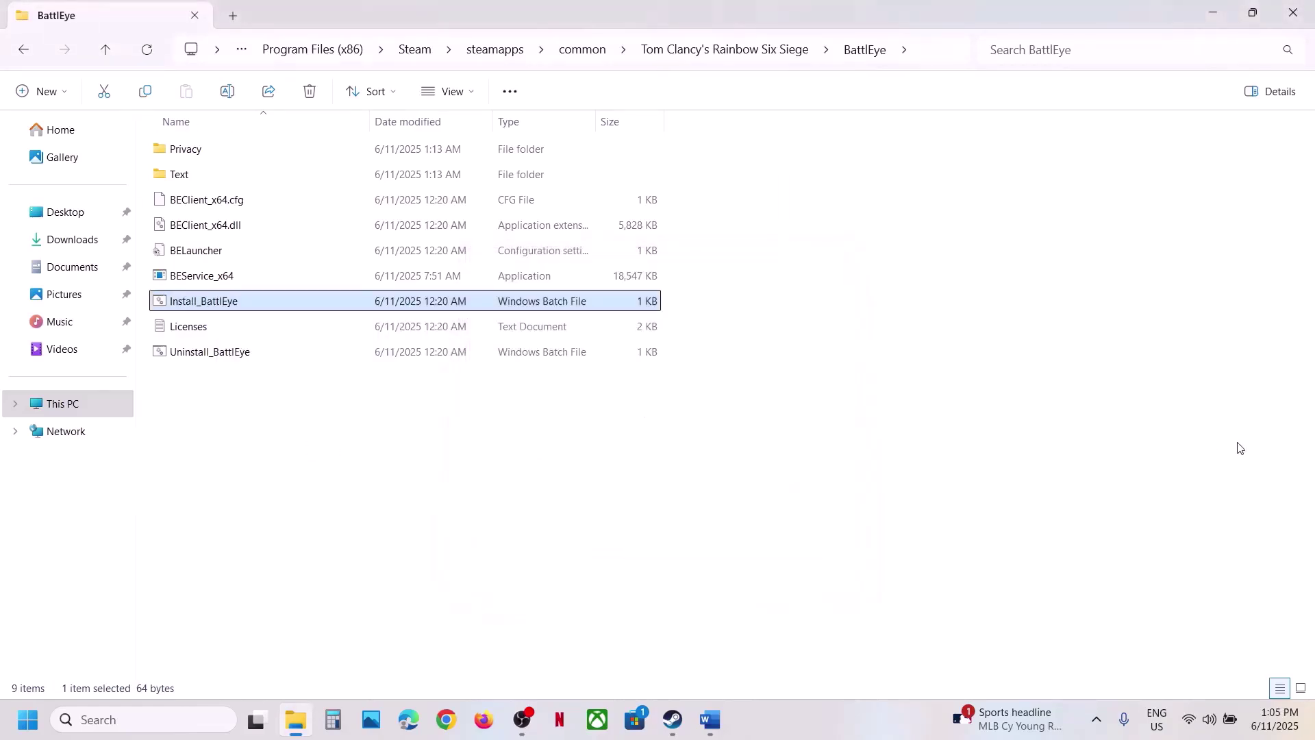
# Step: Return to the game's BattlEye folder in File Explorer and run Uninstall_BattlEye as administrator once more, granting permission
pyautogui.click(670, 730)
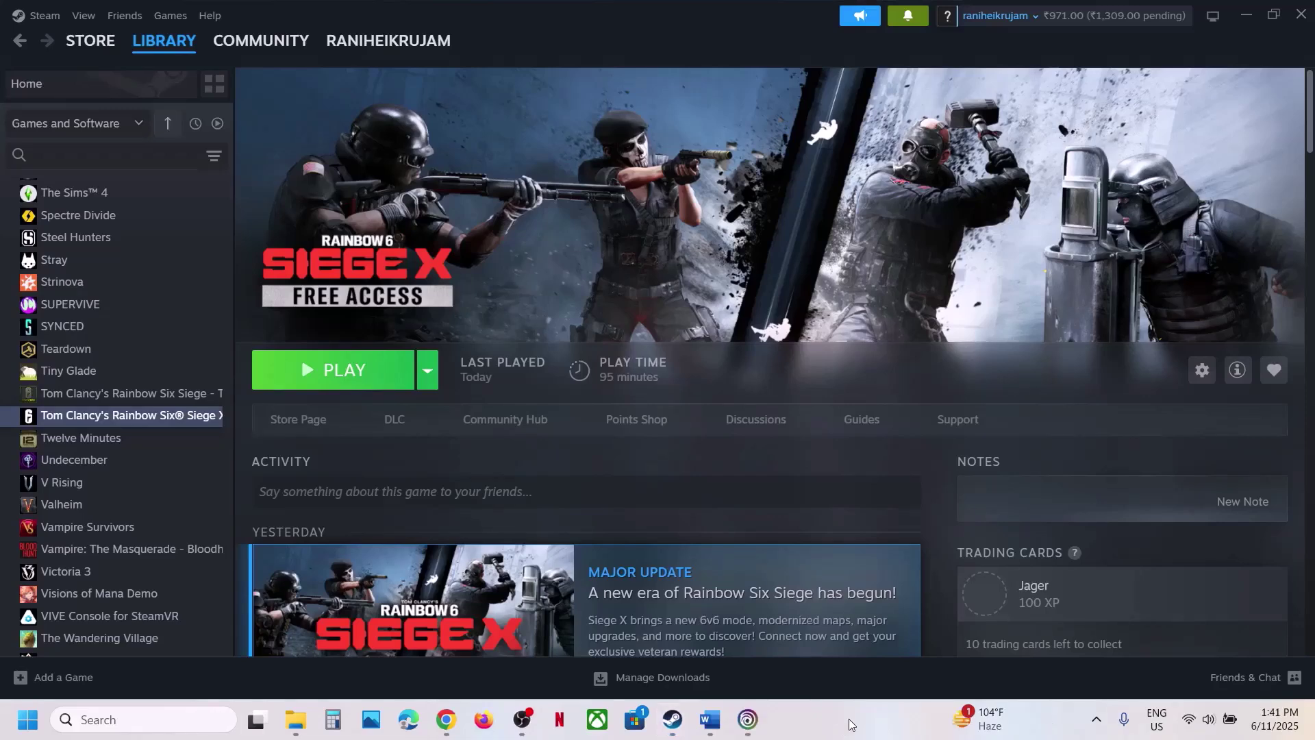
pyautogui.click(747, 681)
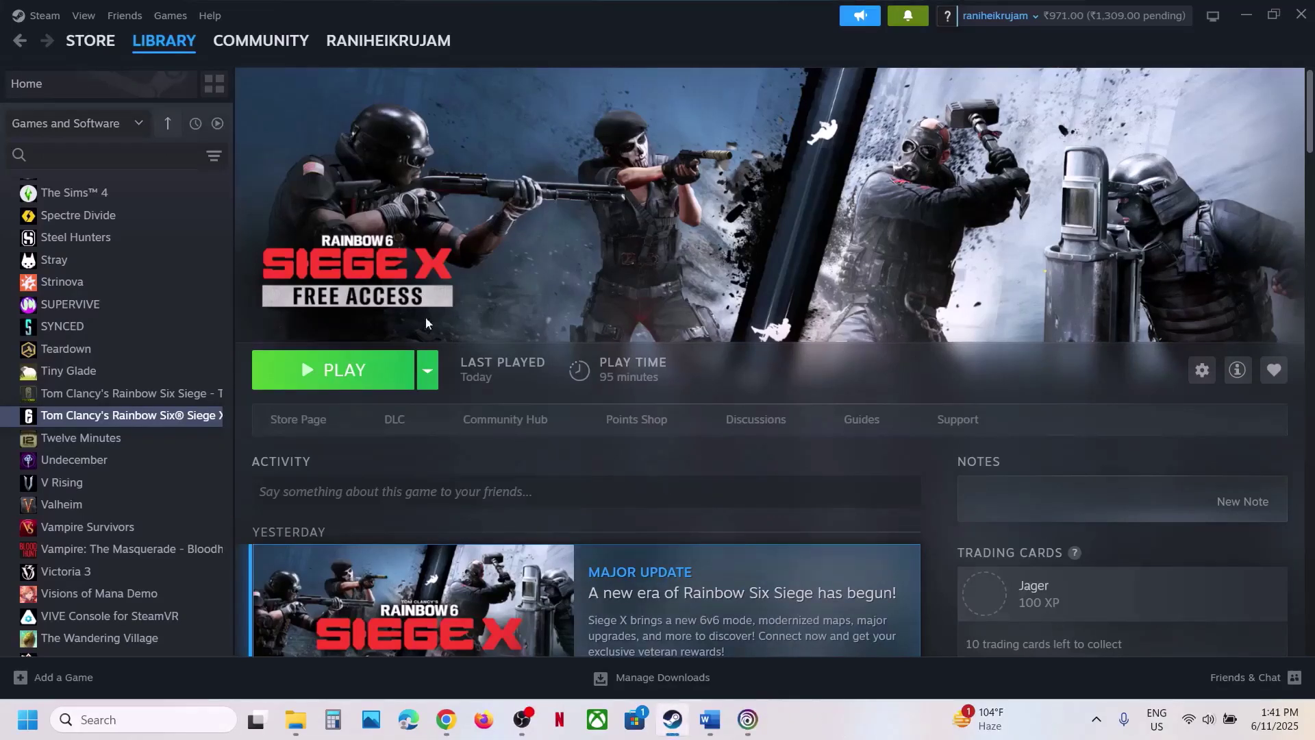
pyautogui.moveTo(307, 718)
pyautogui.click(844, 676)
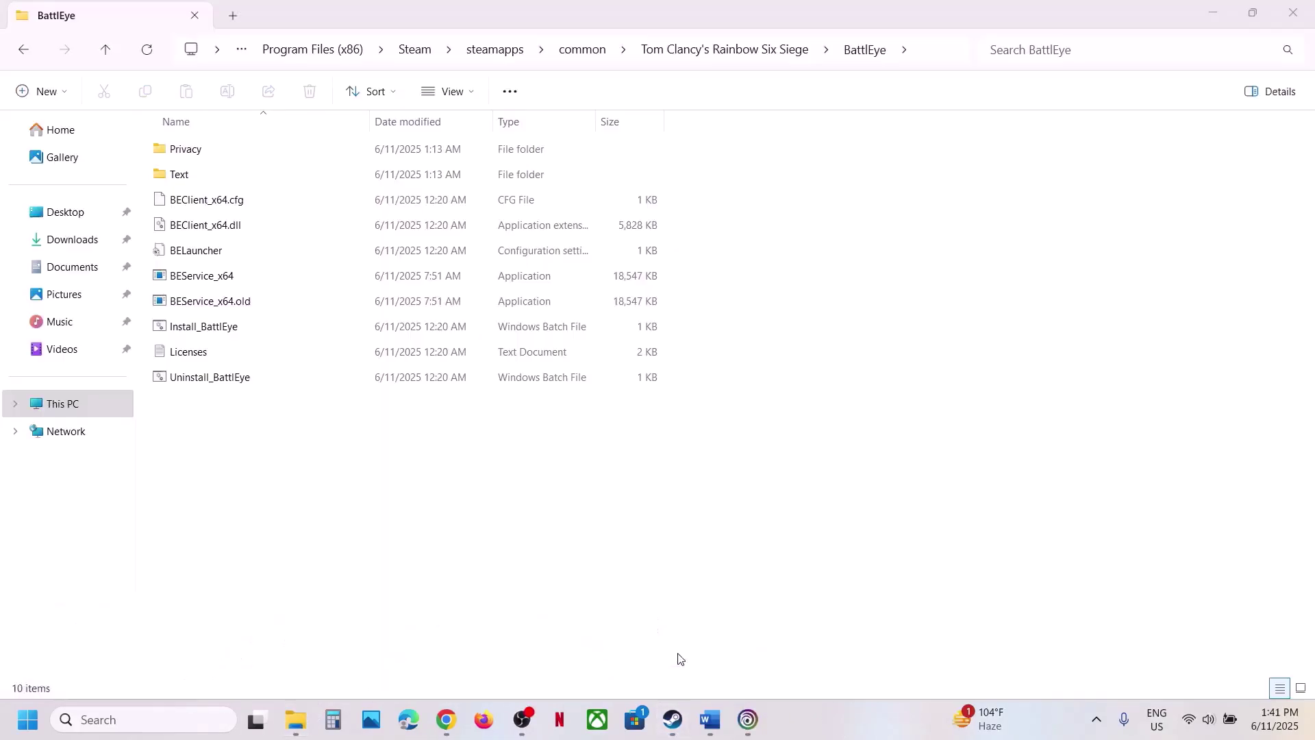
pyautogui.click(227, 388)
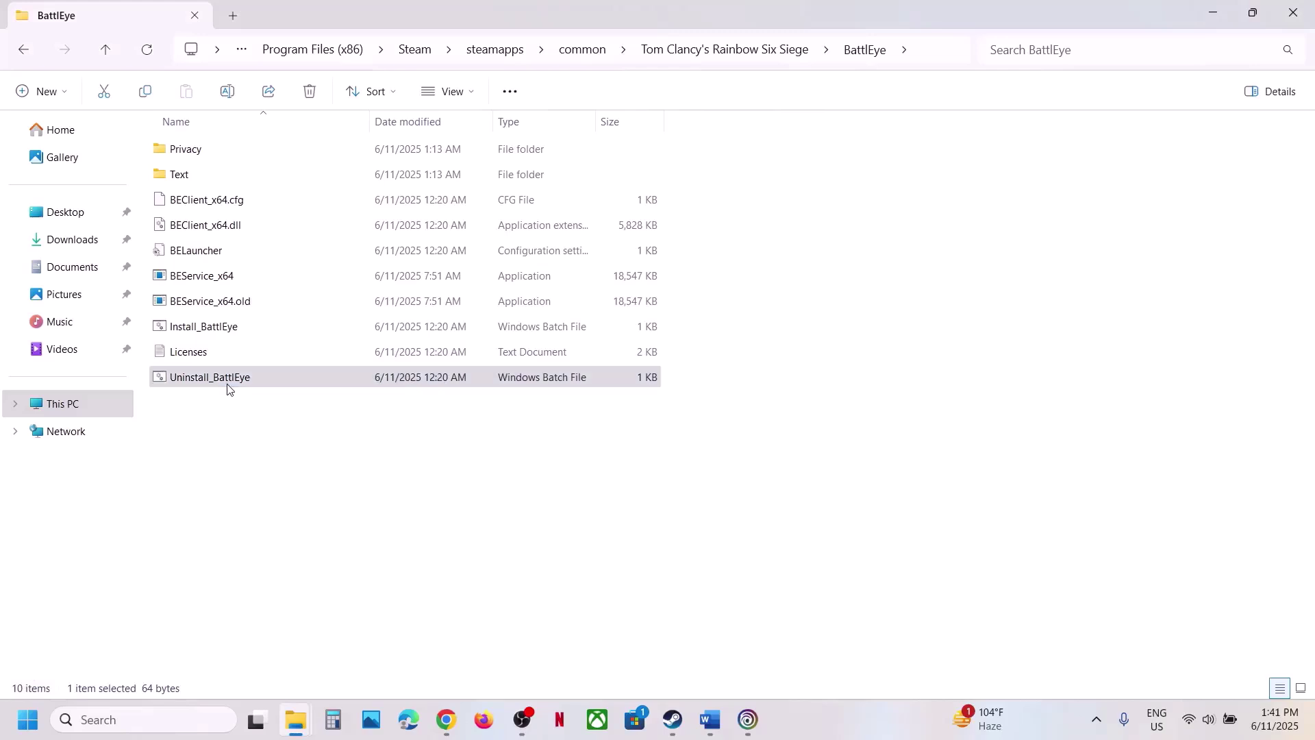
pyautogui.rightClick(228, 388)
pyautogui.click(340, 189)
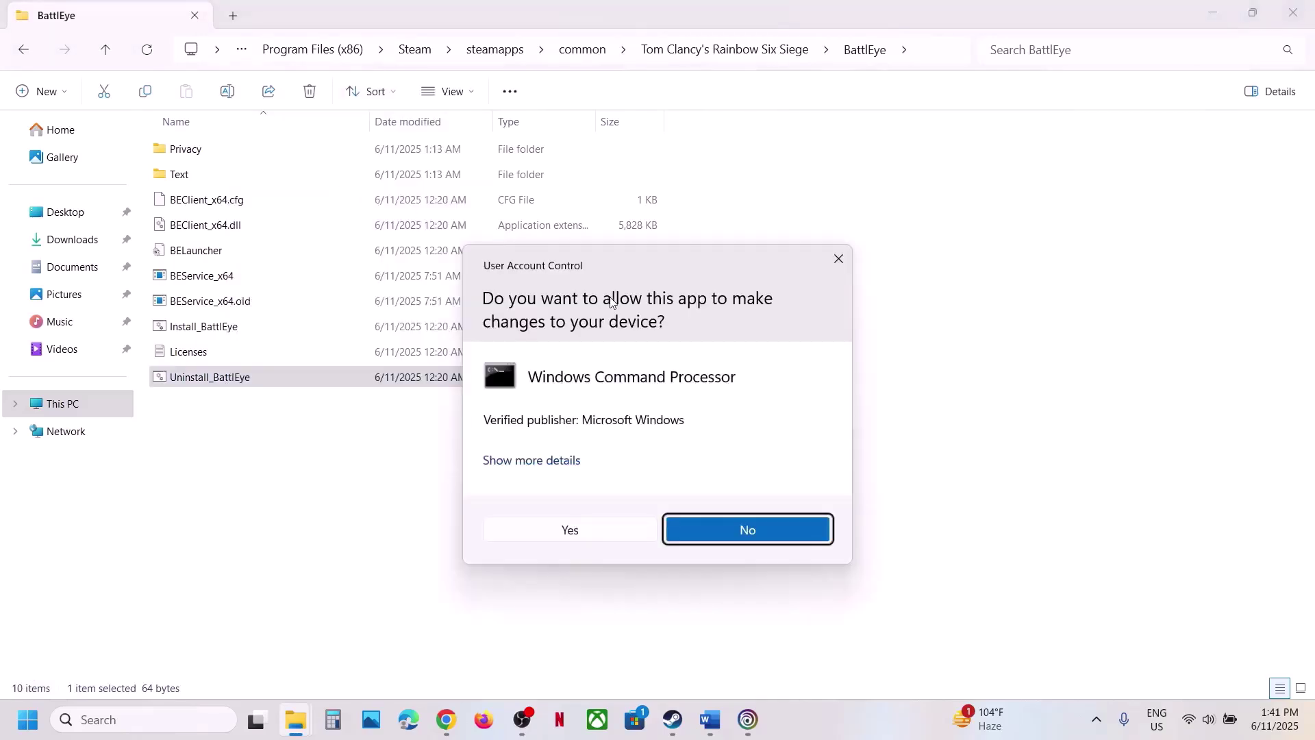
pyautogui.click(579, 532)
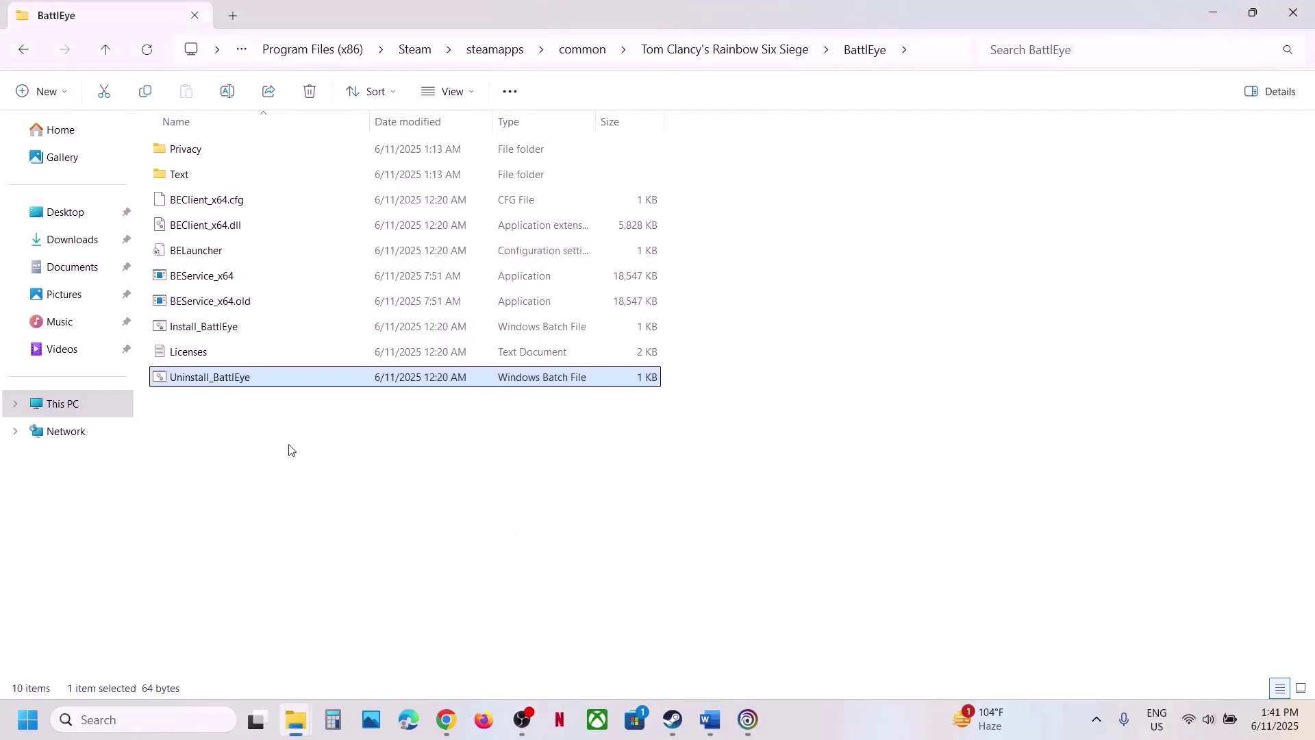
# Step: Switch to Steam, launch Rainbow Six Siege X and allow Steam Client Service to make changes
pyautogui.click(677, 730)
pyautogui.click(335, 370)
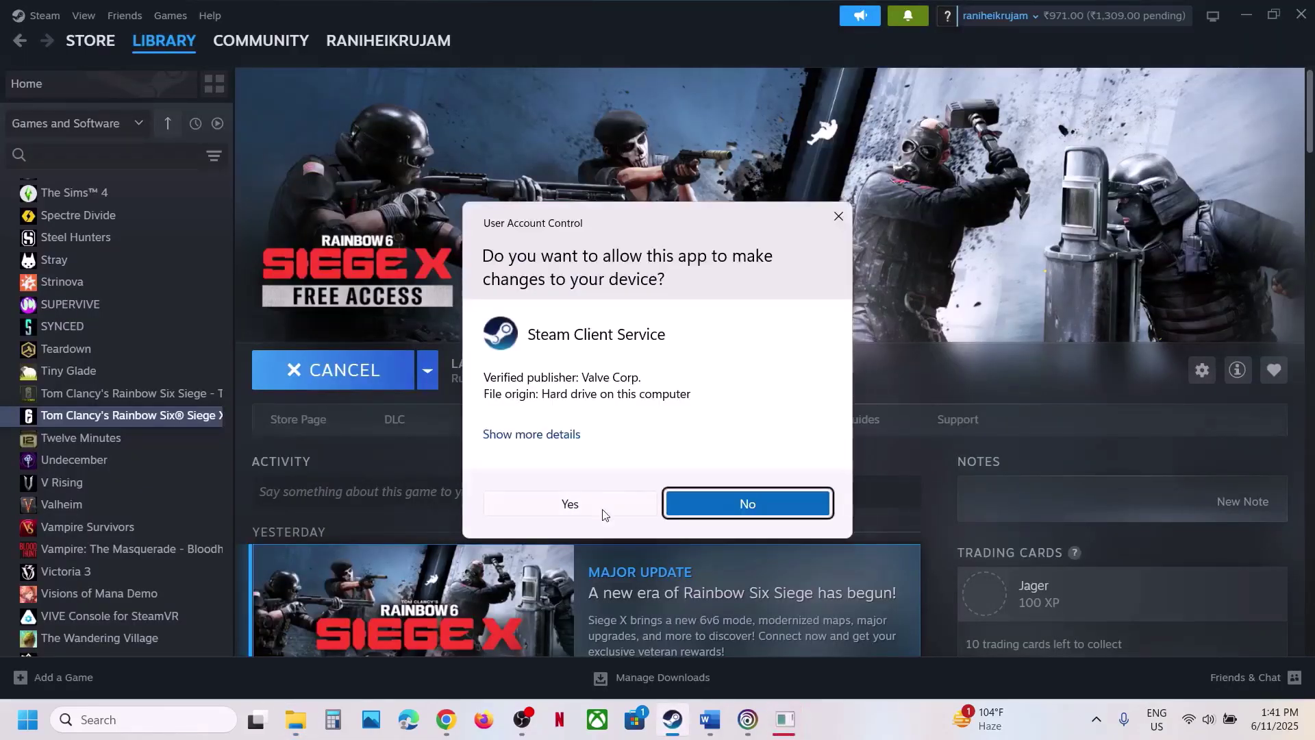
pyautogui.click(604, 512)
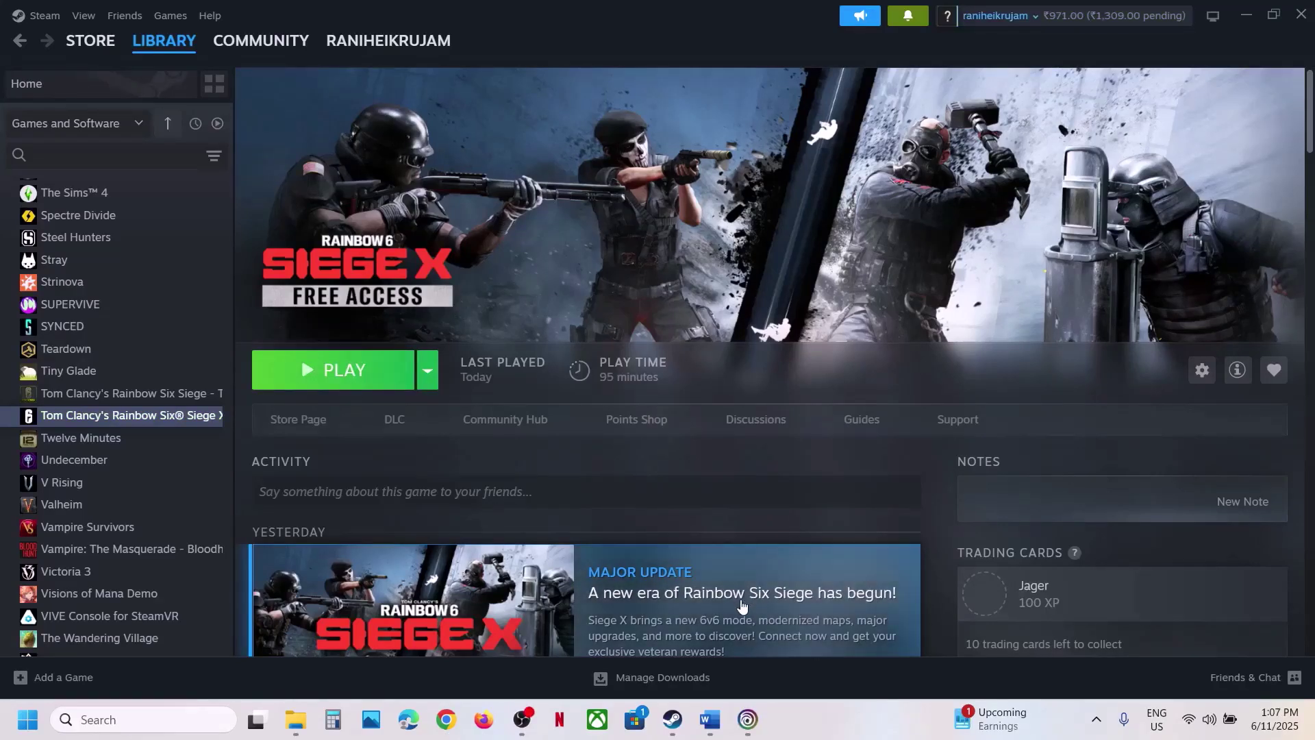
# Step: In Ubisoft Connect, open Rainbow Six Siege X's installation folder from its properties, view the BattlEye folder, and close both windows
pyautogui.click(748, 720)
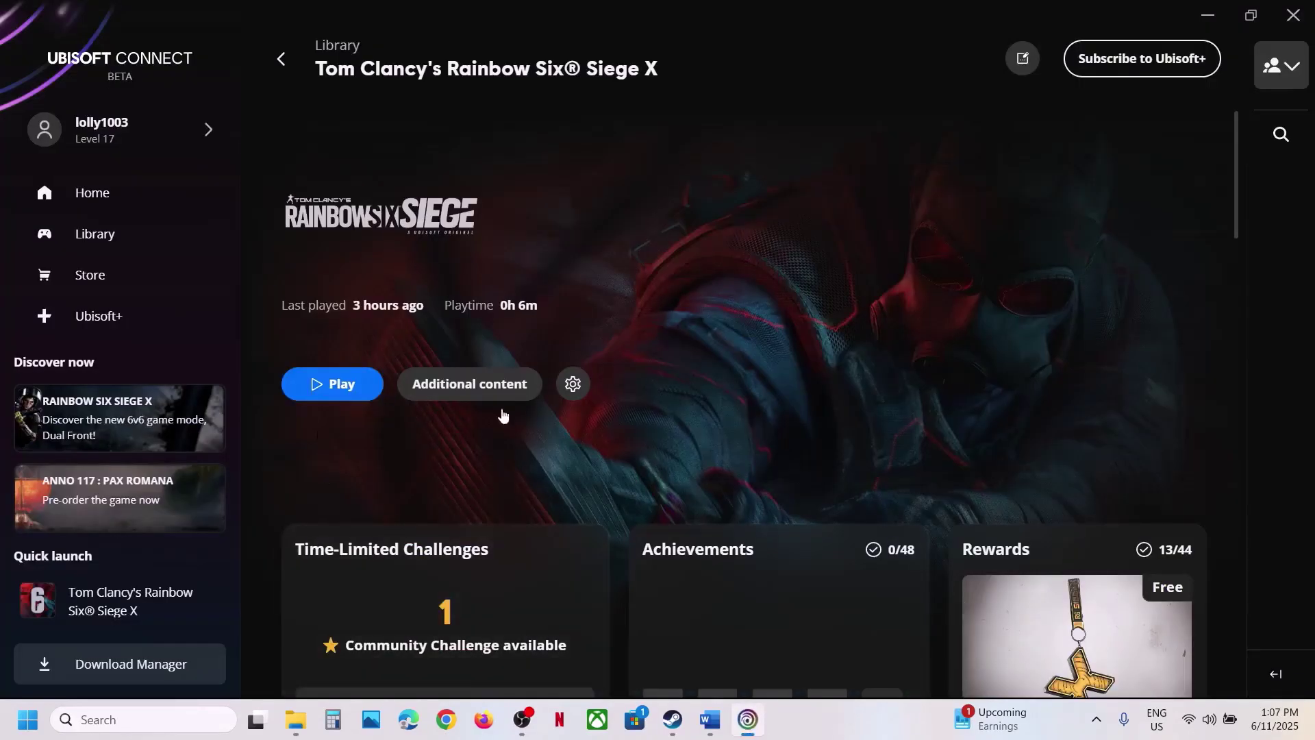
pyautogui.click(574, 390)
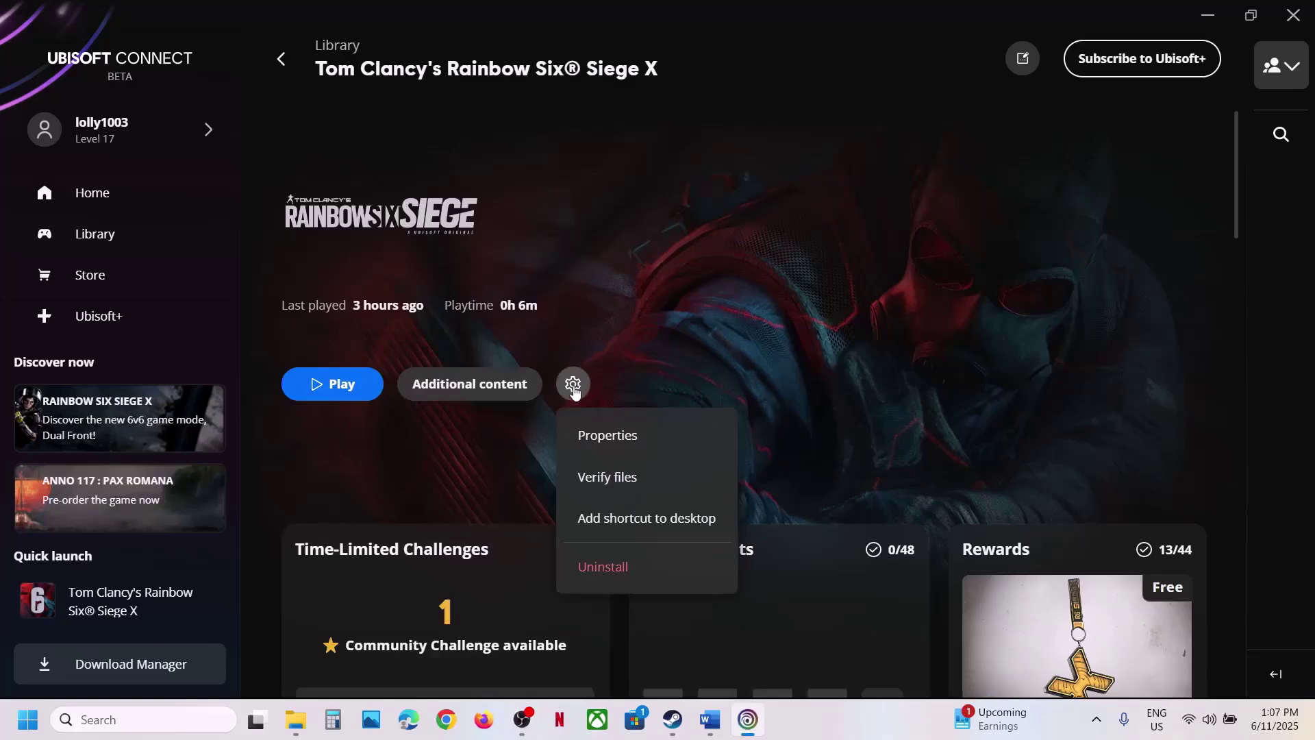
pyautogui.click(622, 443)
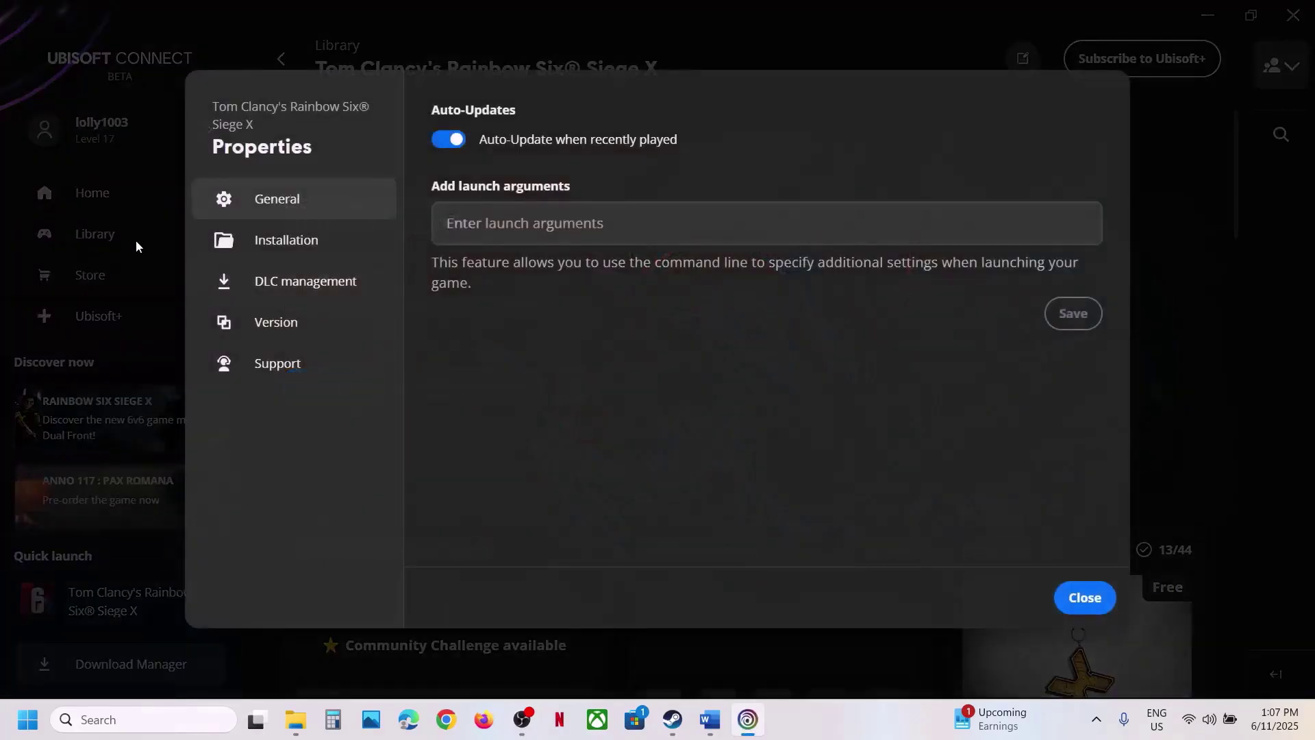
pyautogui.click(214, 250)
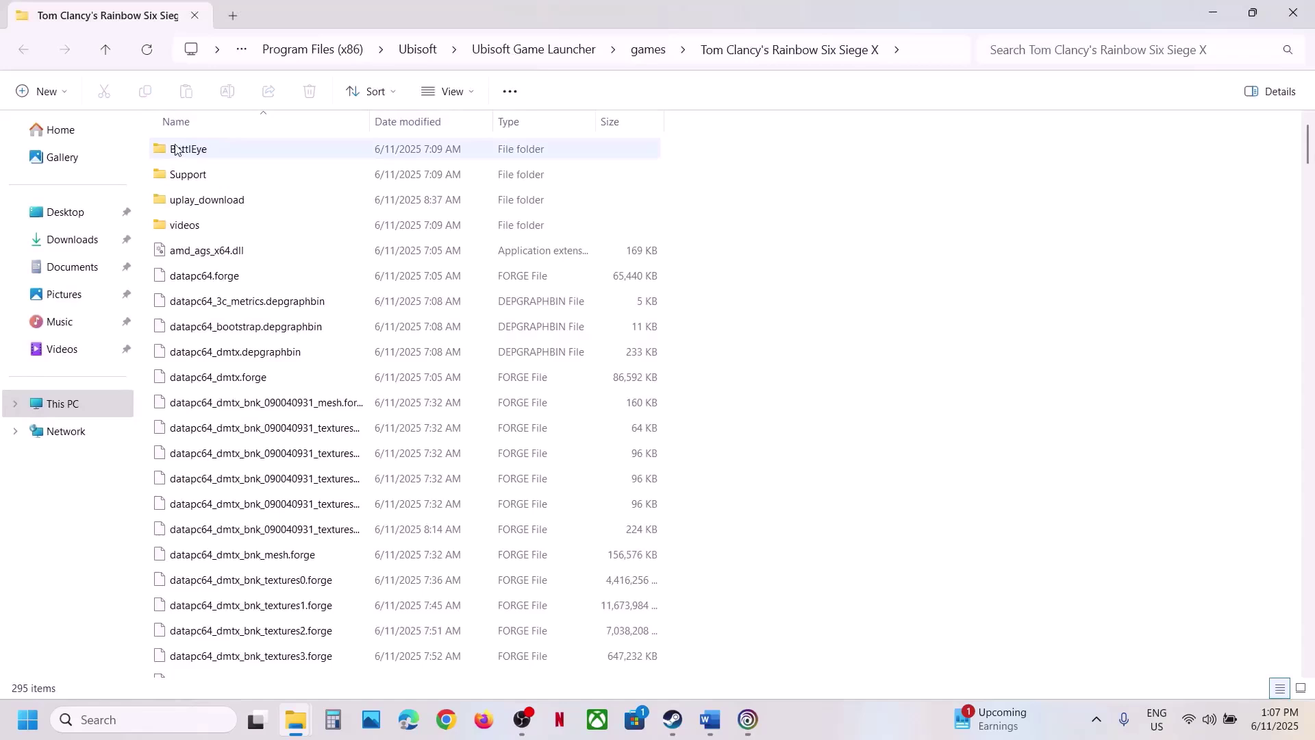
pyautogui.click(176, 149)
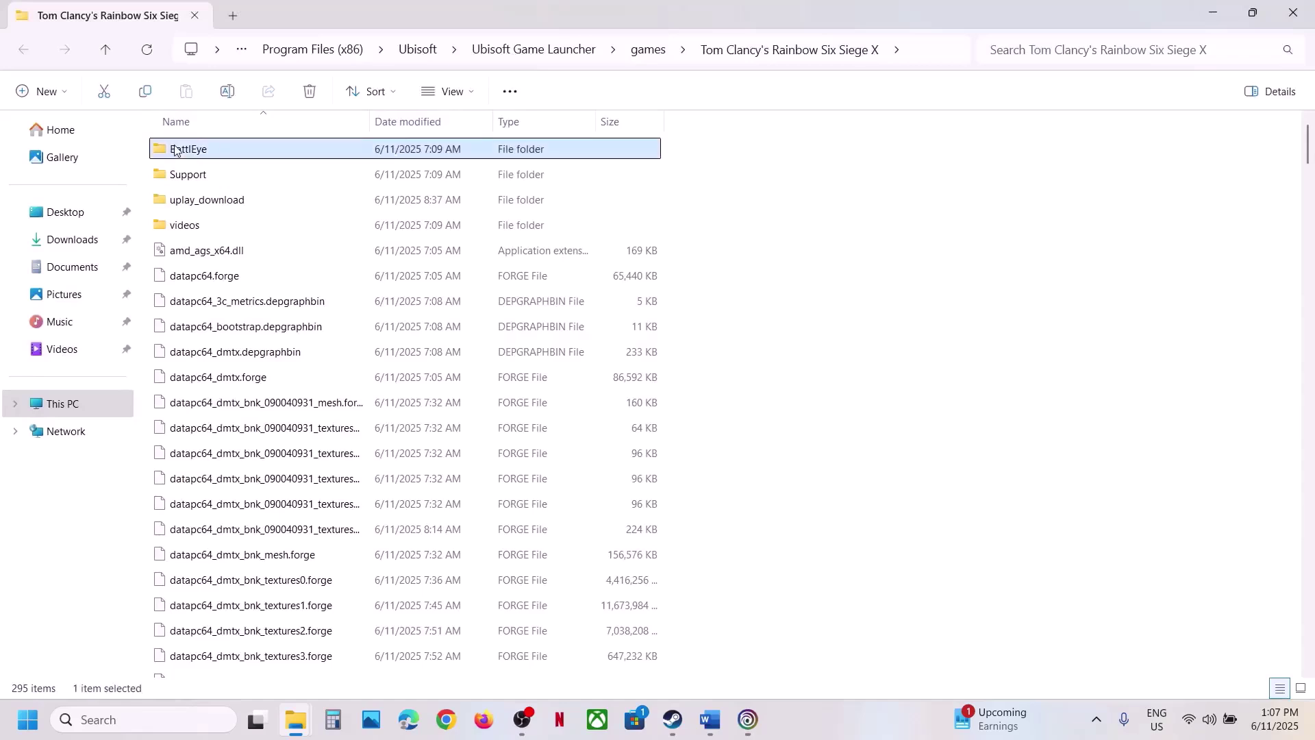
pyautogui.doubleClick(175, 149)
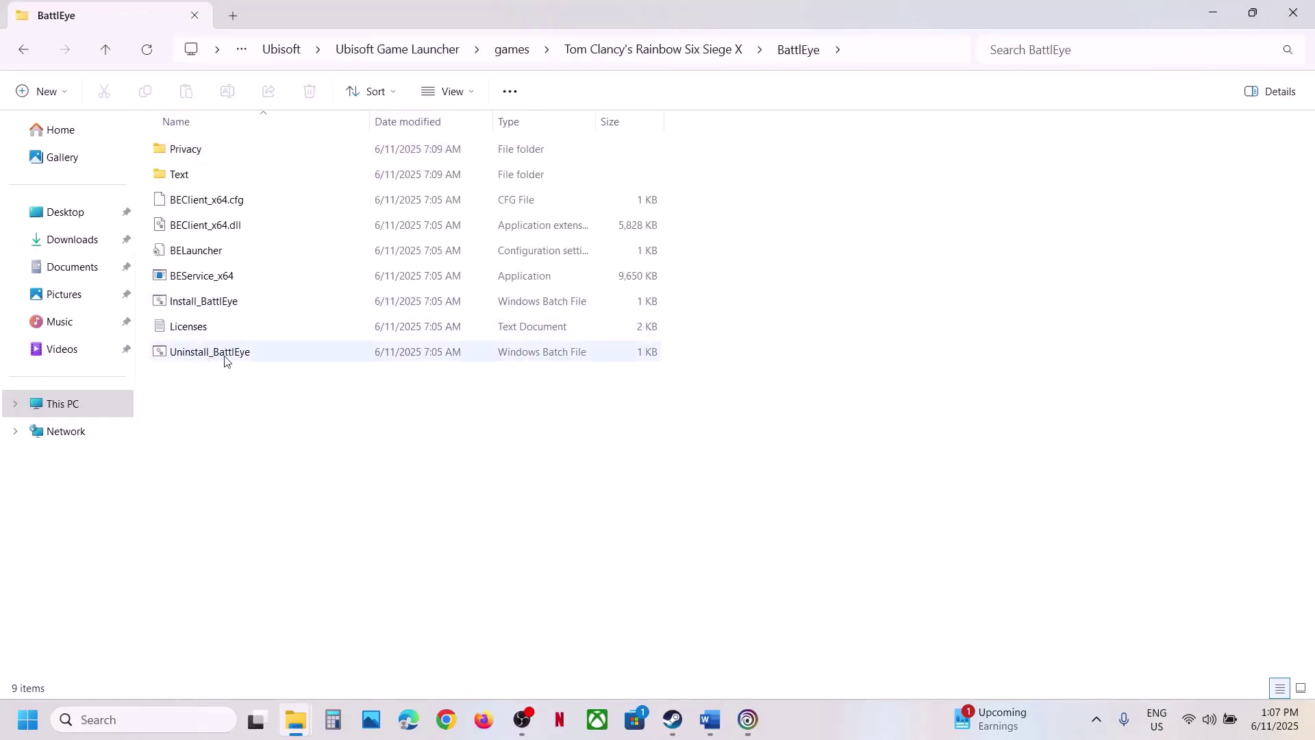
pyautogui.click(1292, 16)
pyautogui.click(1085, 597)
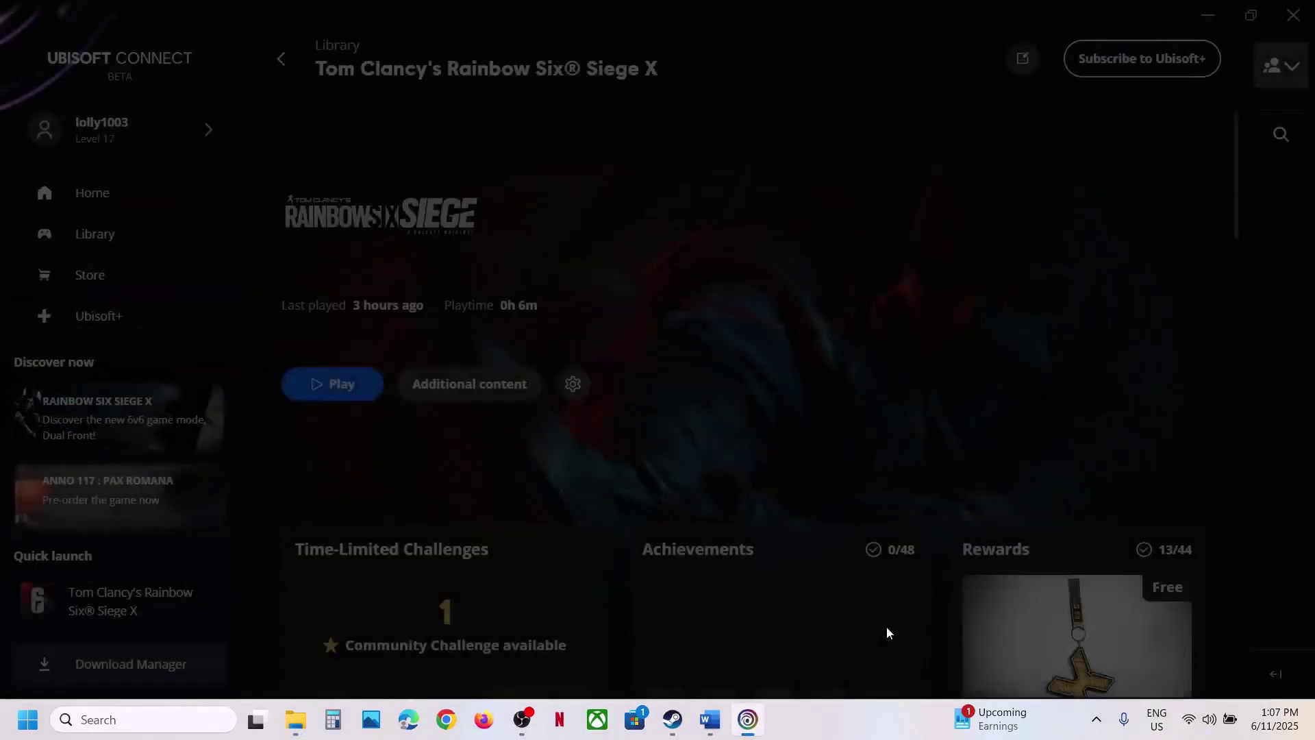
# Step: Switch to the Word notes and read Step 2 on replacing BEService_x64.exe with another game's copy, highlighting its key phrases
pyautogui.click(710, 720)
pyautogui.scroll(-2, 418, 304)
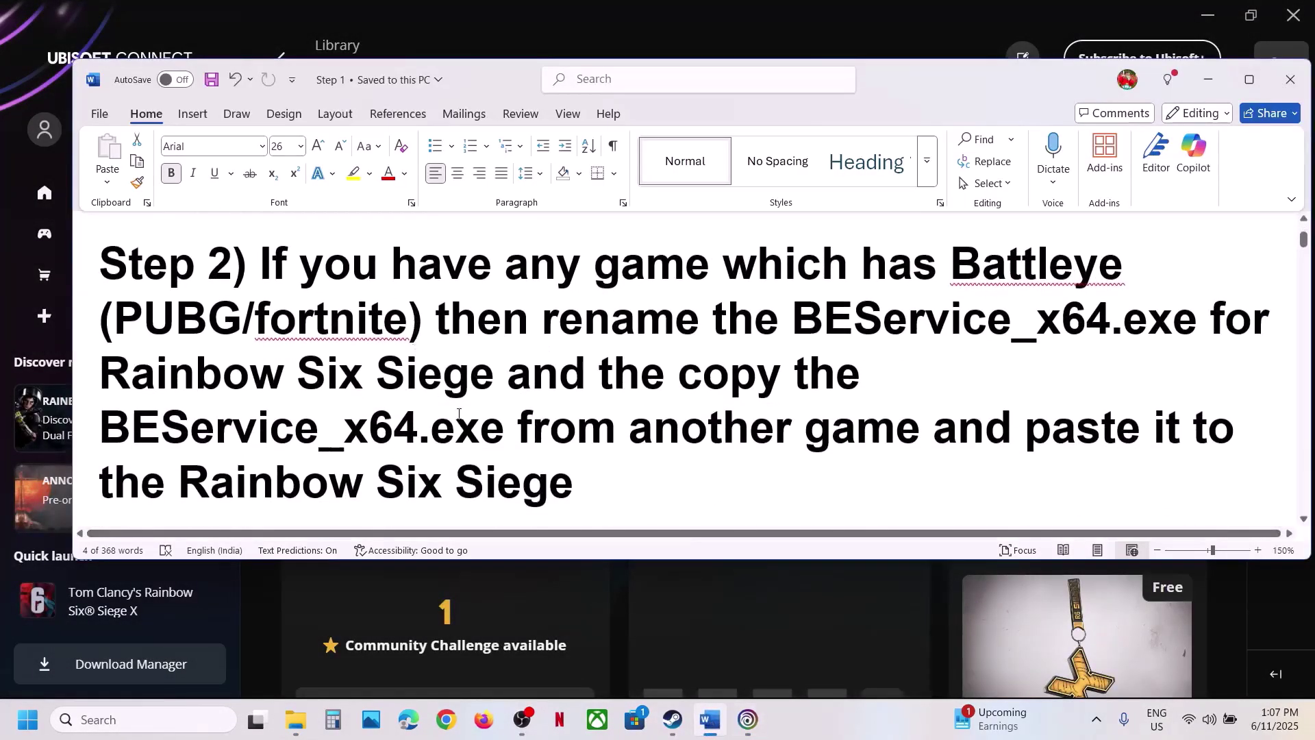
pyautogui.moveTo(261, 265); pyautogui.dragTo(552, 269)
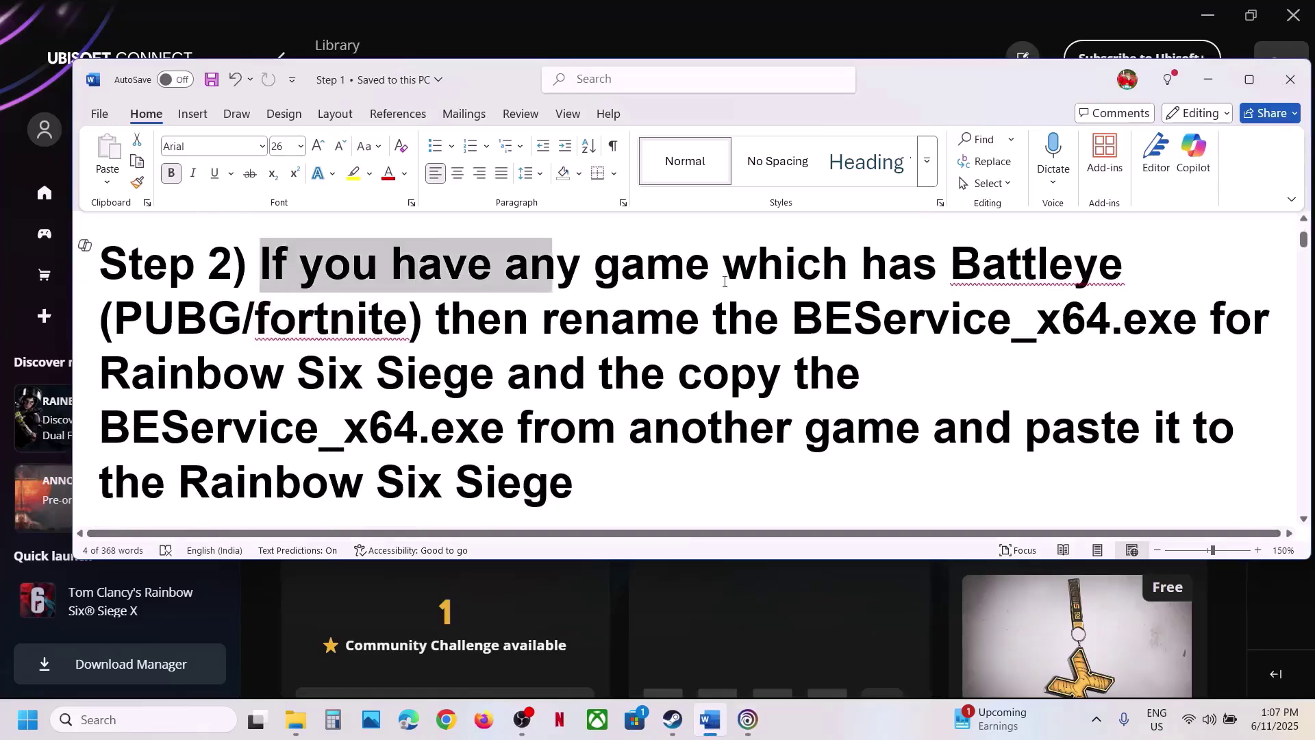
pyautogui.moveTo(724, 281); pyautogui.dragTo(407, 320)
pyautogui.click(436, 328)
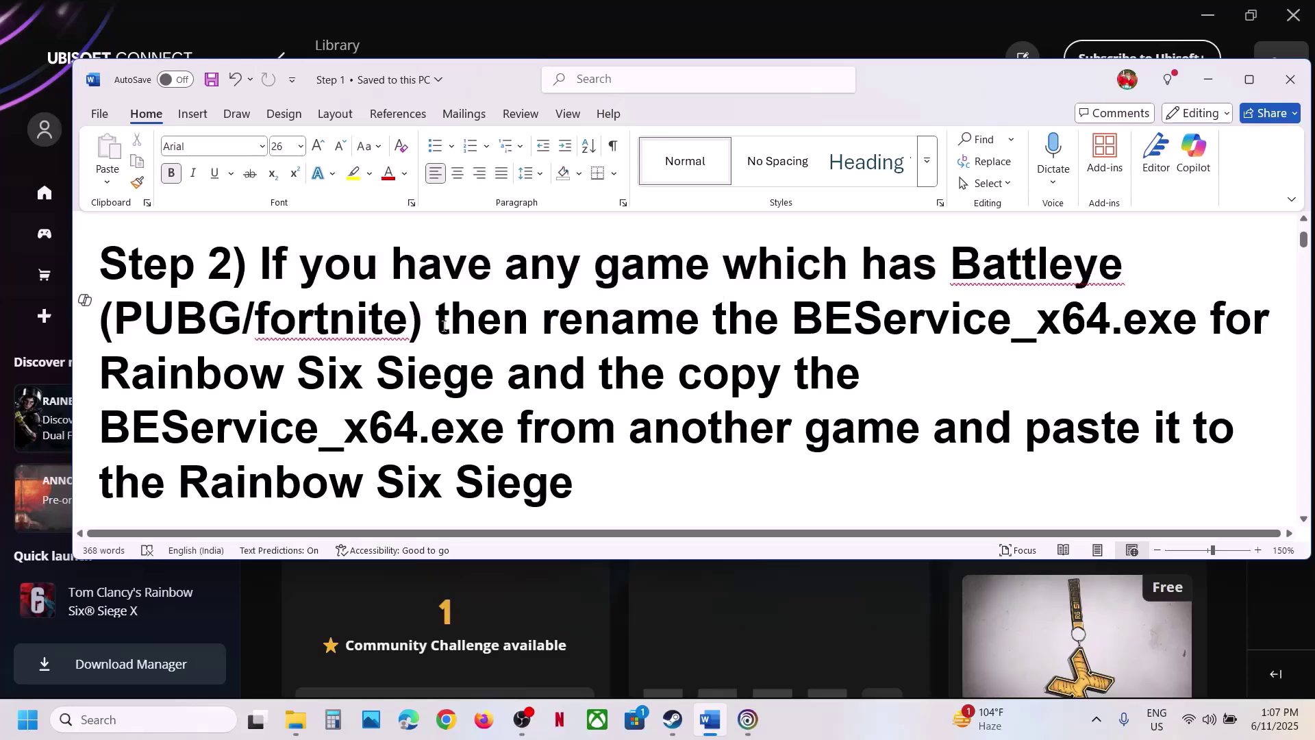
pyautogui.moveTo(443, 317); pyautogui.dragTo(1168, 341)
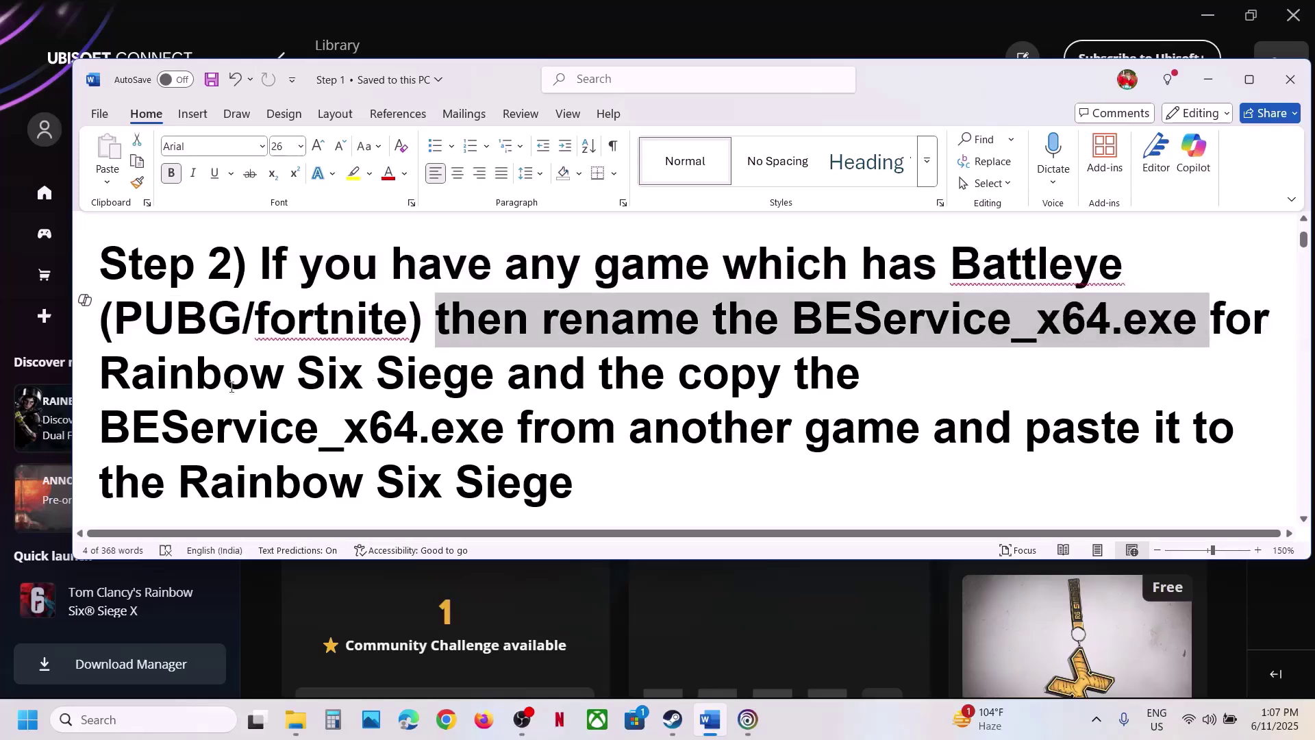
pyautogui.moveTo(179, 385); pyautogui.dragTo(580, 383)
pyautogui.click(394, 433)
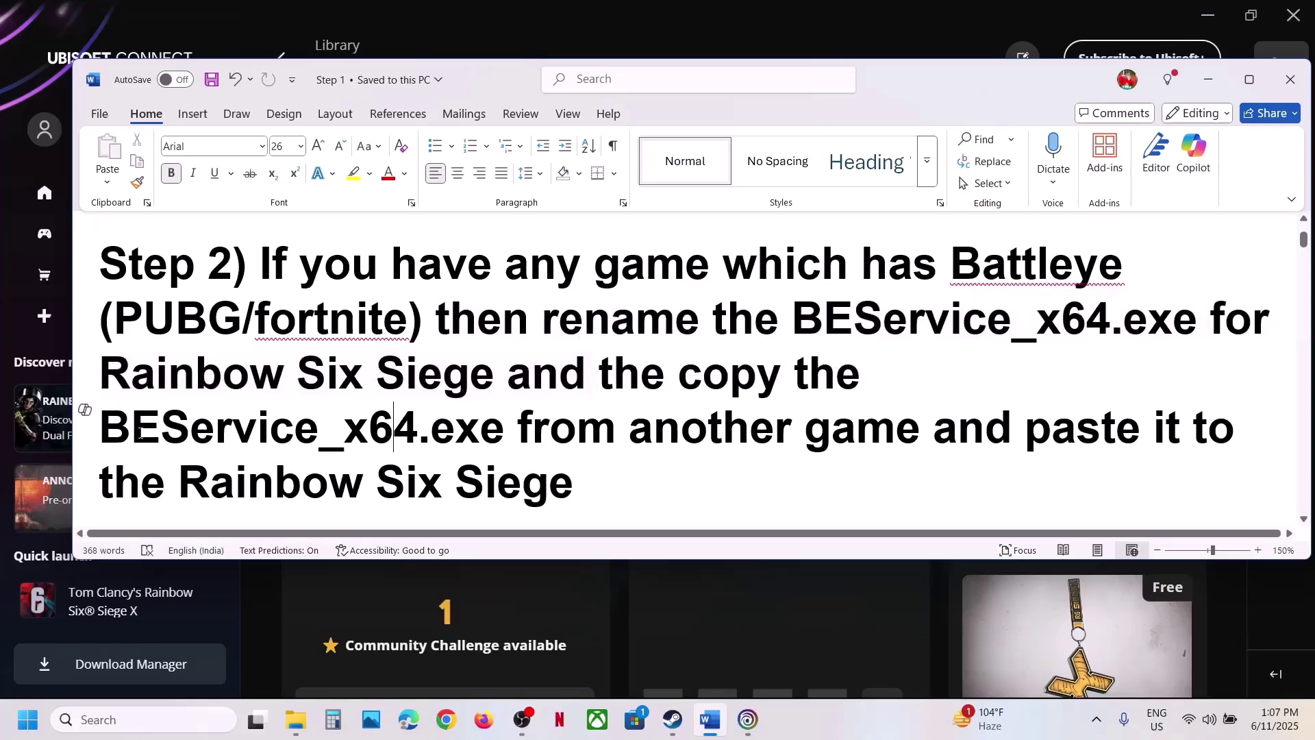
pyautogui.hotkey('shift', 'Home')
pyautogui.moveTo(388, 433); pyautogui.dragTo(401, 433)
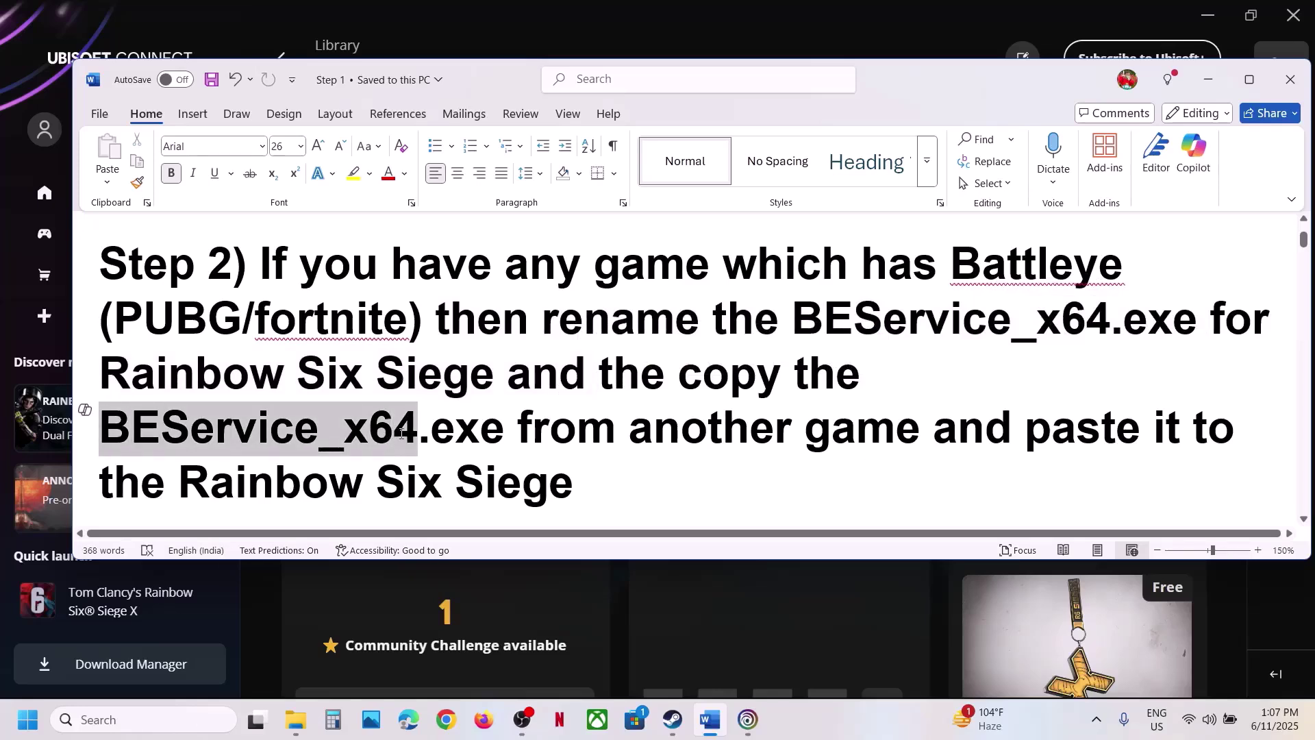
pyautogui.click(602, 473)
pyautogui.hotkey('ctrl', 'shift', 'Left')
pyautogui.hotkey('ctrl', 'shift', 'Left')
pyautogui.hotkey('ctrl', 'shift', 'Left')
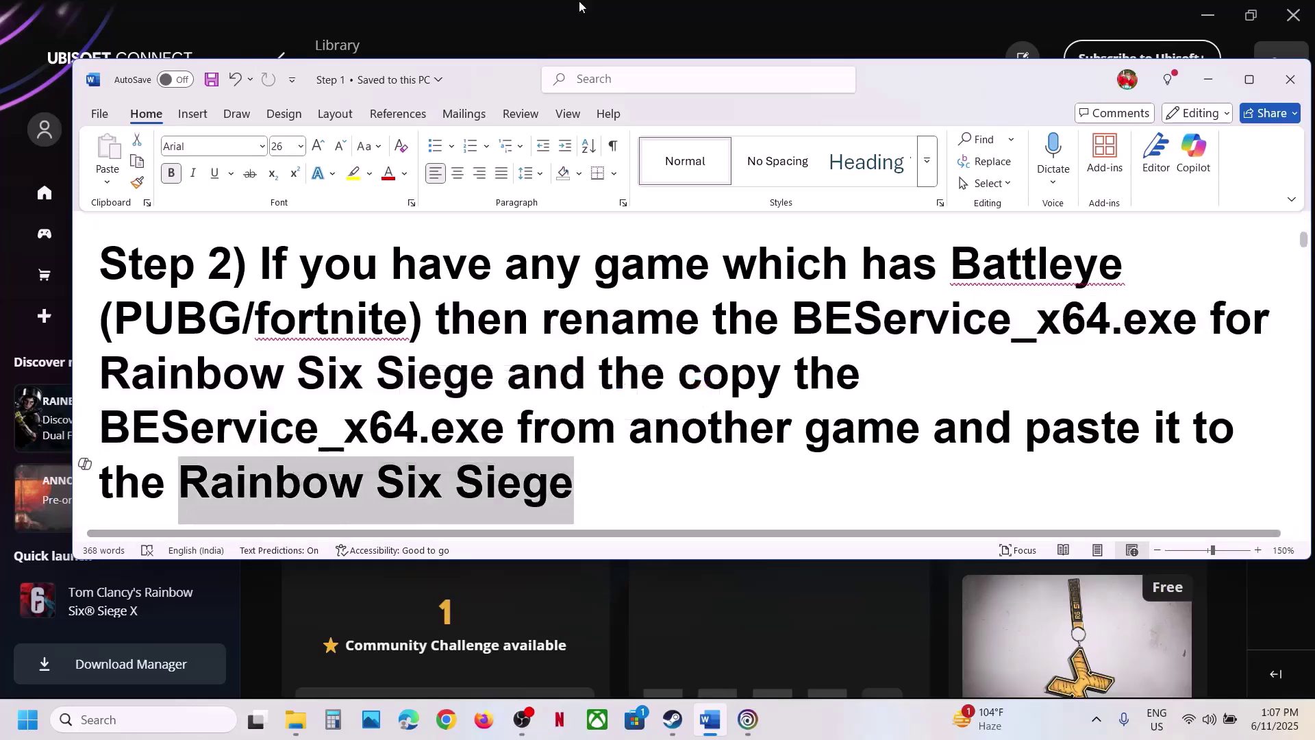
pyautogui.click(607, 19)
# Step: Switch to Steam, browse Rainbow Six Siege X's local files and open the game's BattlEye folder
pyautogui.click(673, 720)
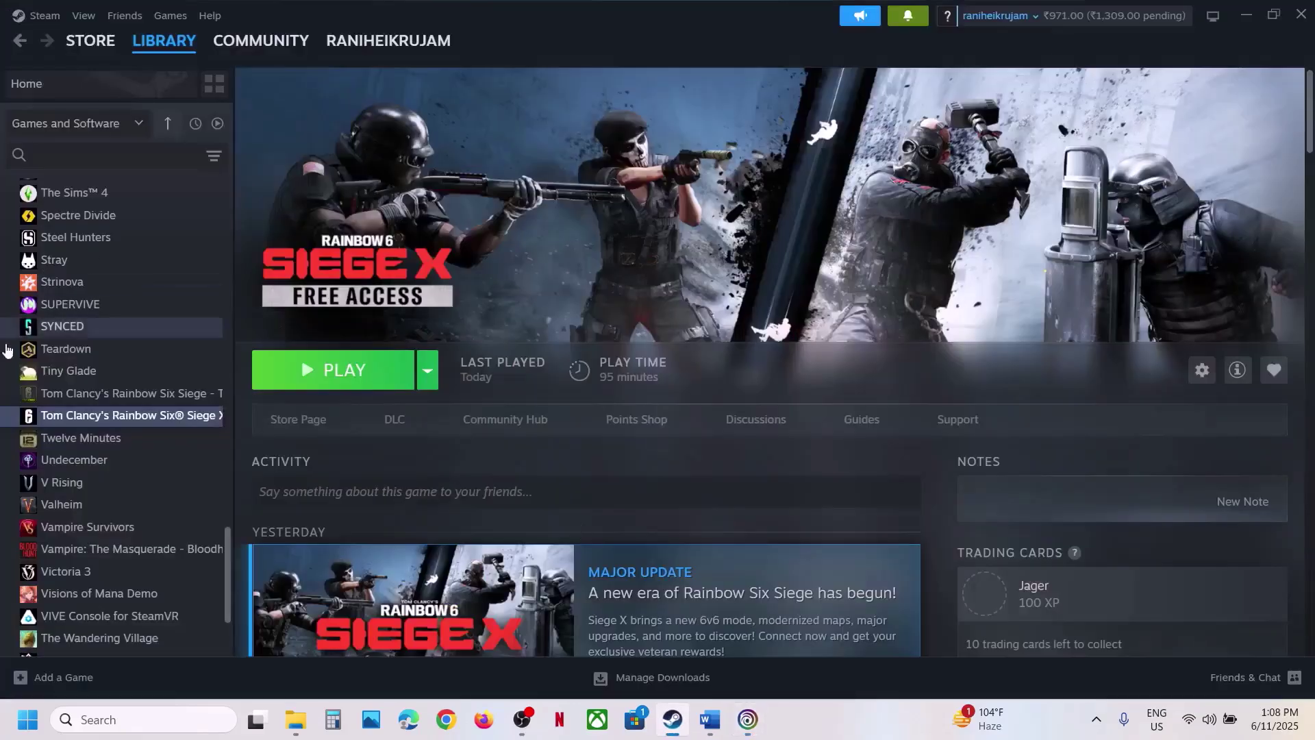
pyautogui.rightClick(147, 417)
pyautogui.moveTo(205, 522)
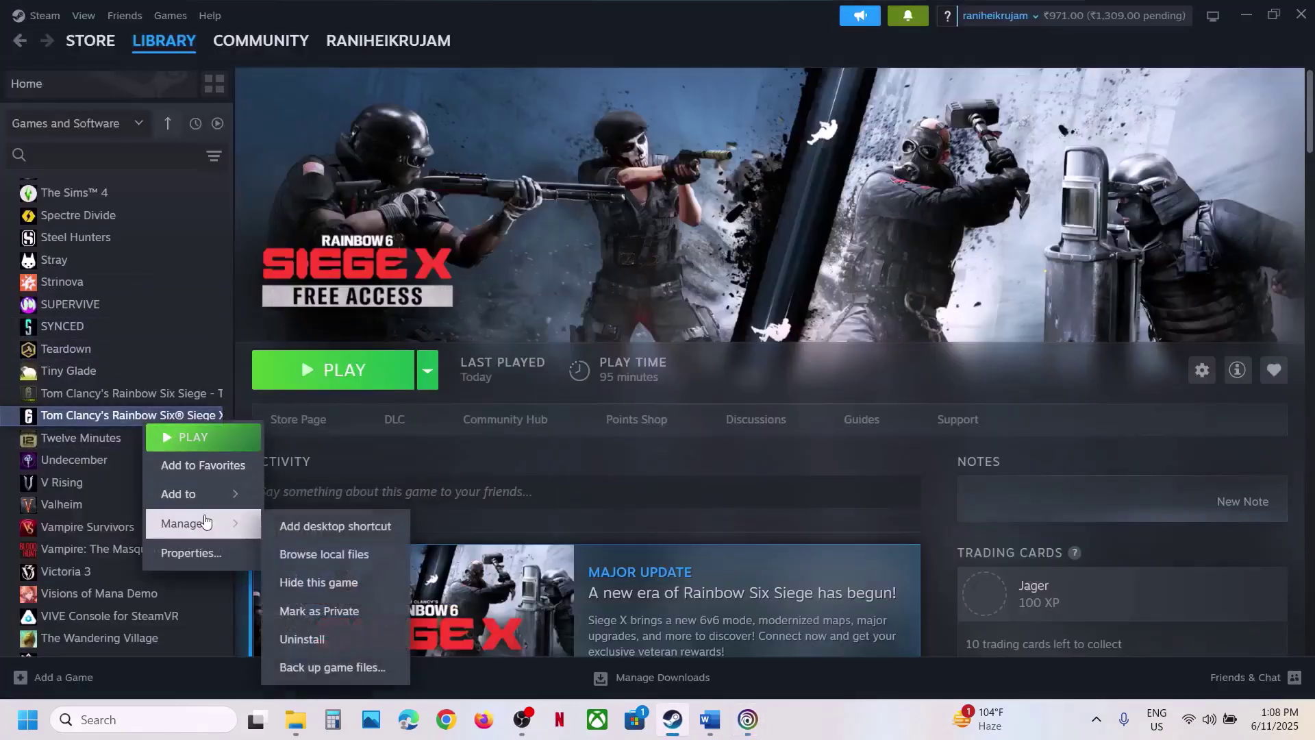
pyautogui.click(340, 566)
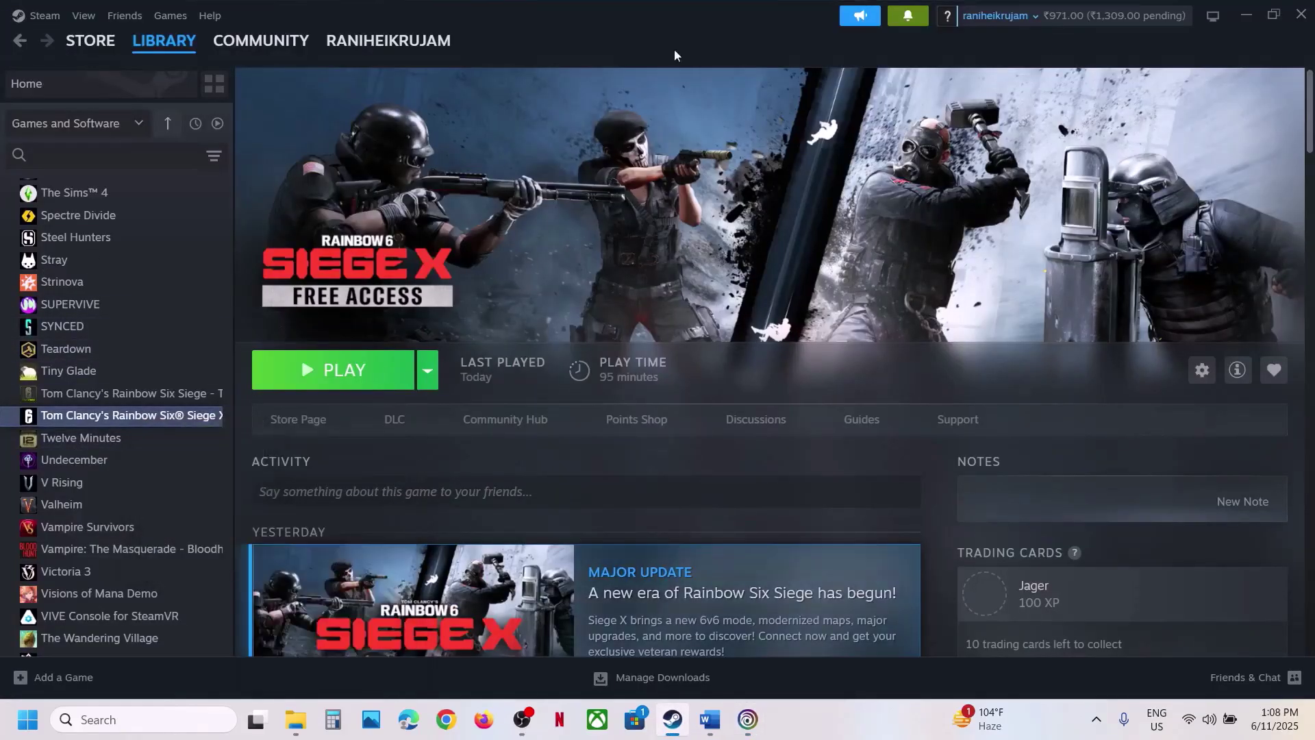
pyautogui.click(189, 152)
pyautogui.doubleClick(190, 152)
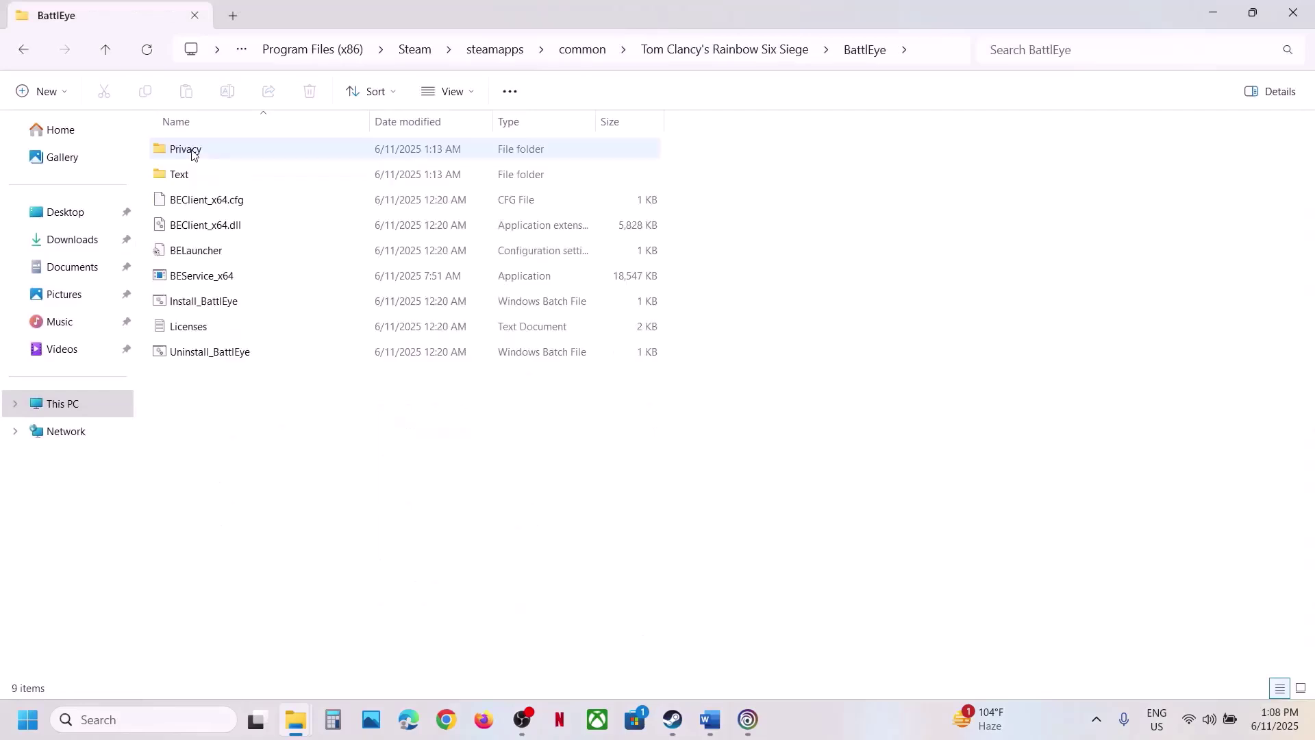
# Step: Rename the BEService_x64 application in the Rainbow Six Siege BattlEye folder to BEService_x64.old
pyautogui.click(207, 285)
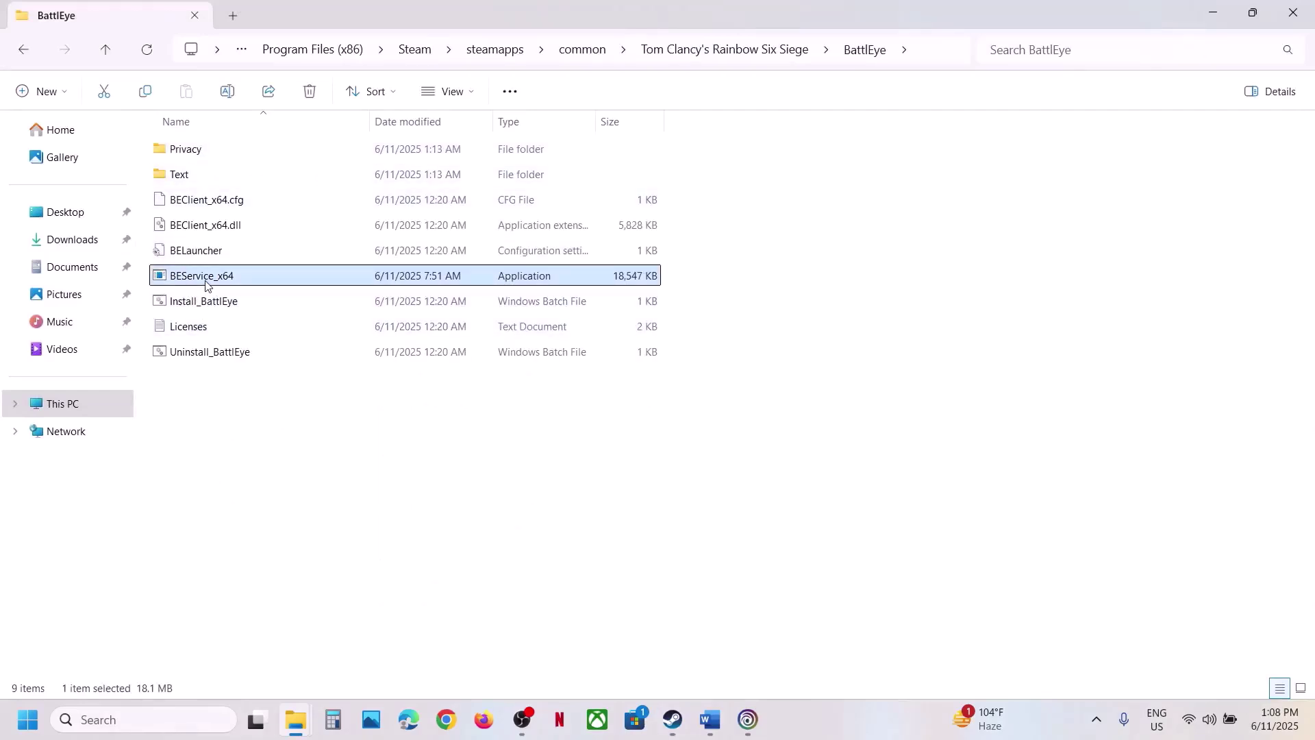
pyautogui.rightClick(206, 285)
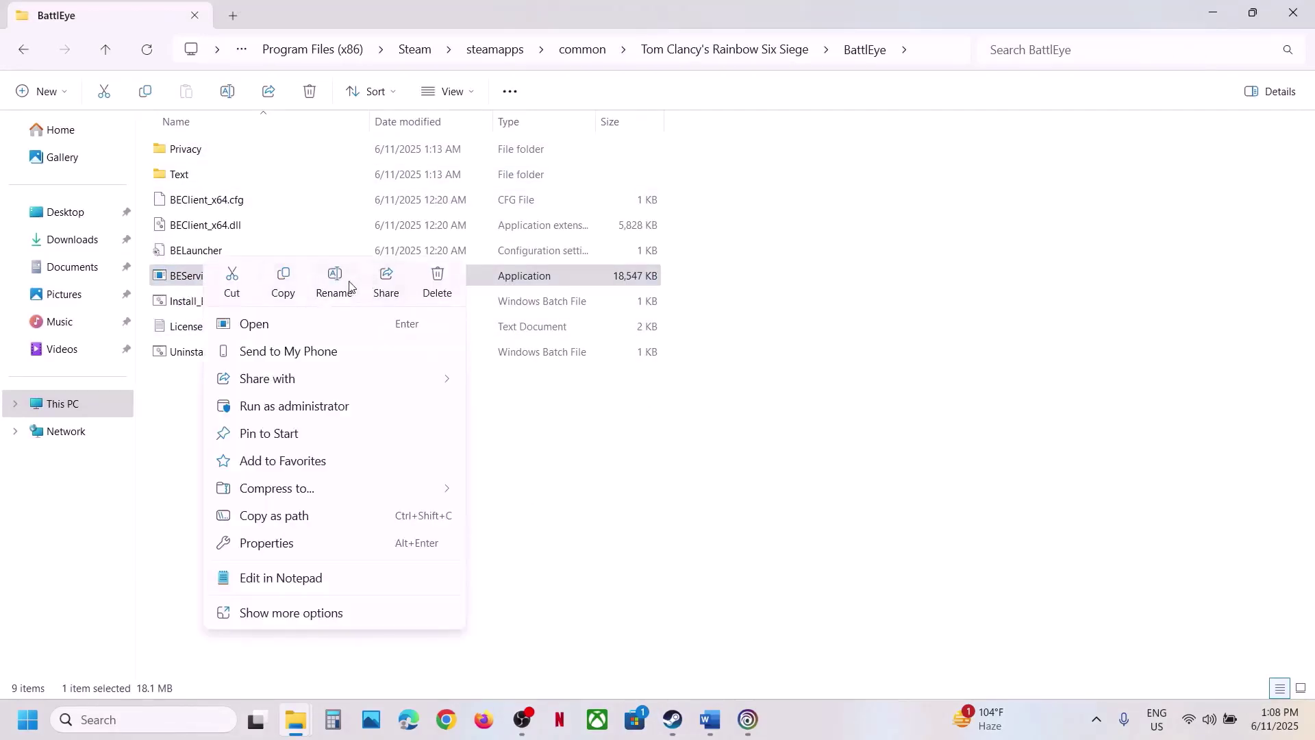
pyautogui.click(335, 283)
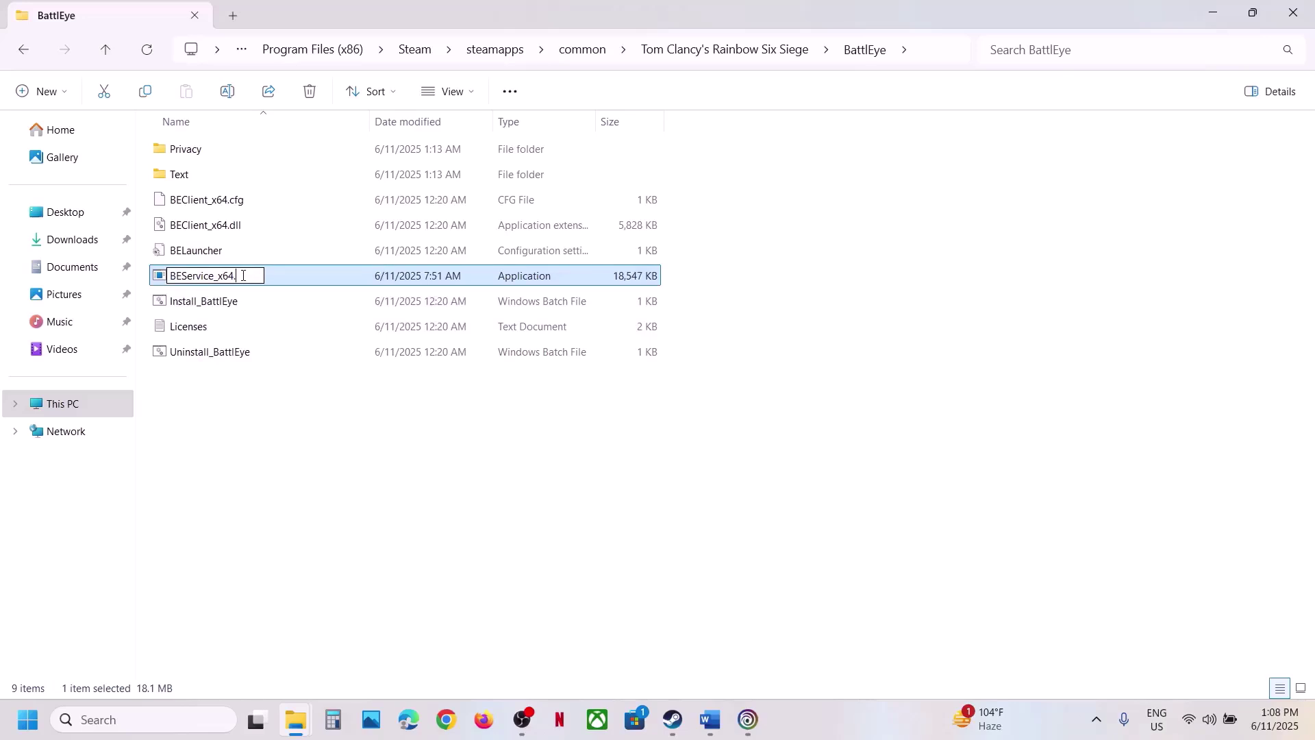
pyautogui.click(498, 471)
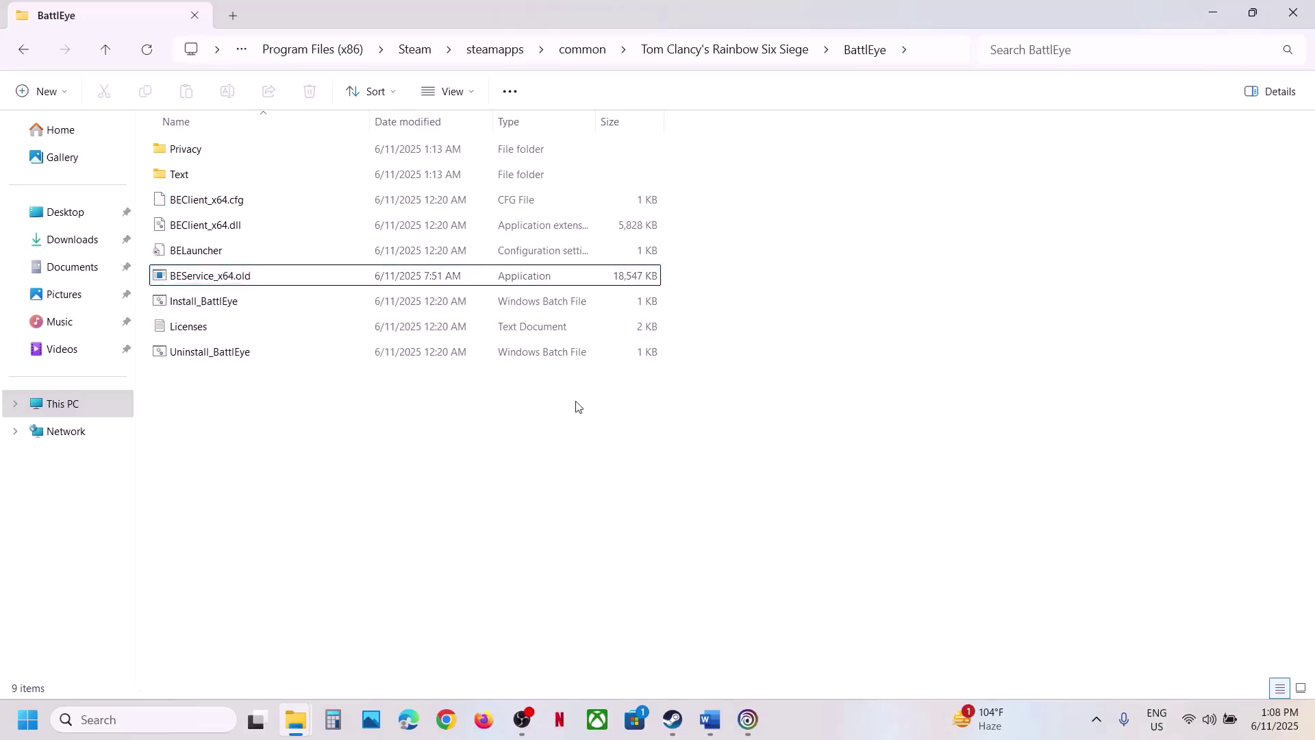
# Step: Go to PUBG's TslGame\Binaries\Win64\BattlEye folder in the Steam common directory and copy its BEService_x64 application
pyautogui.click(109, 55)
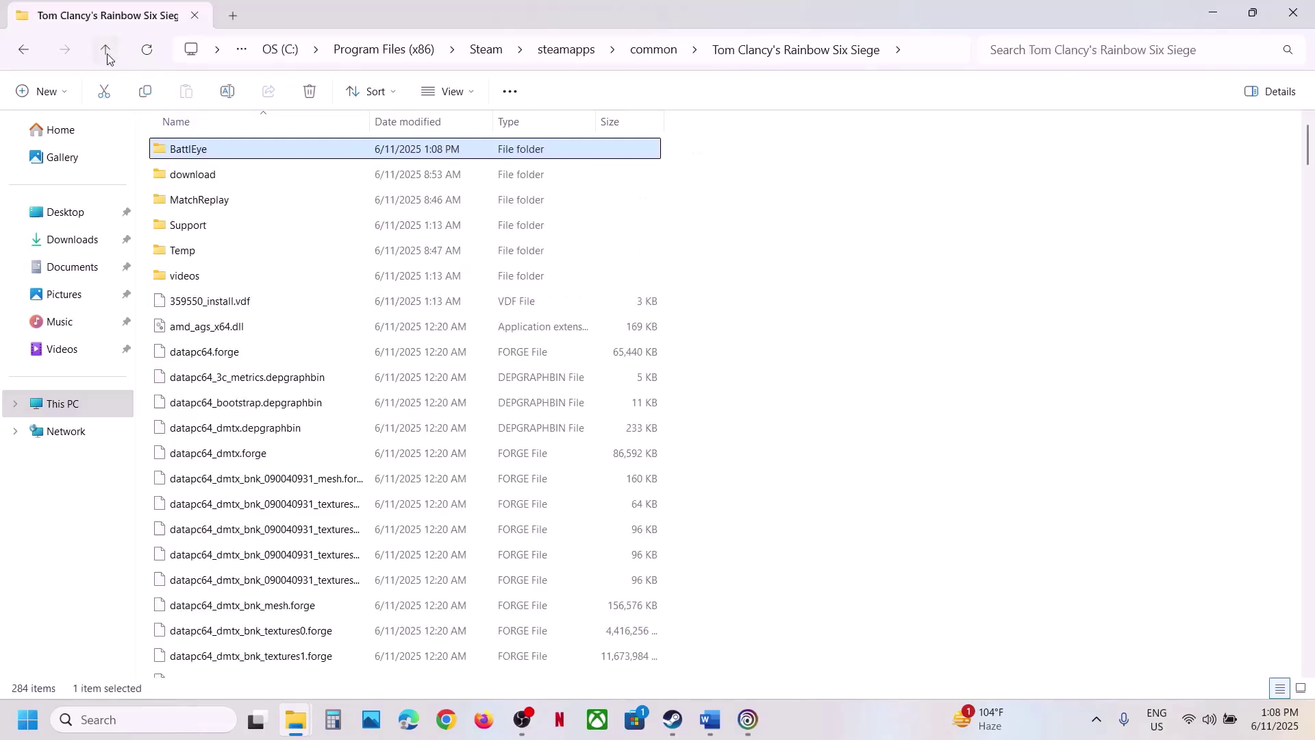
pyautogui.click(108, 57)
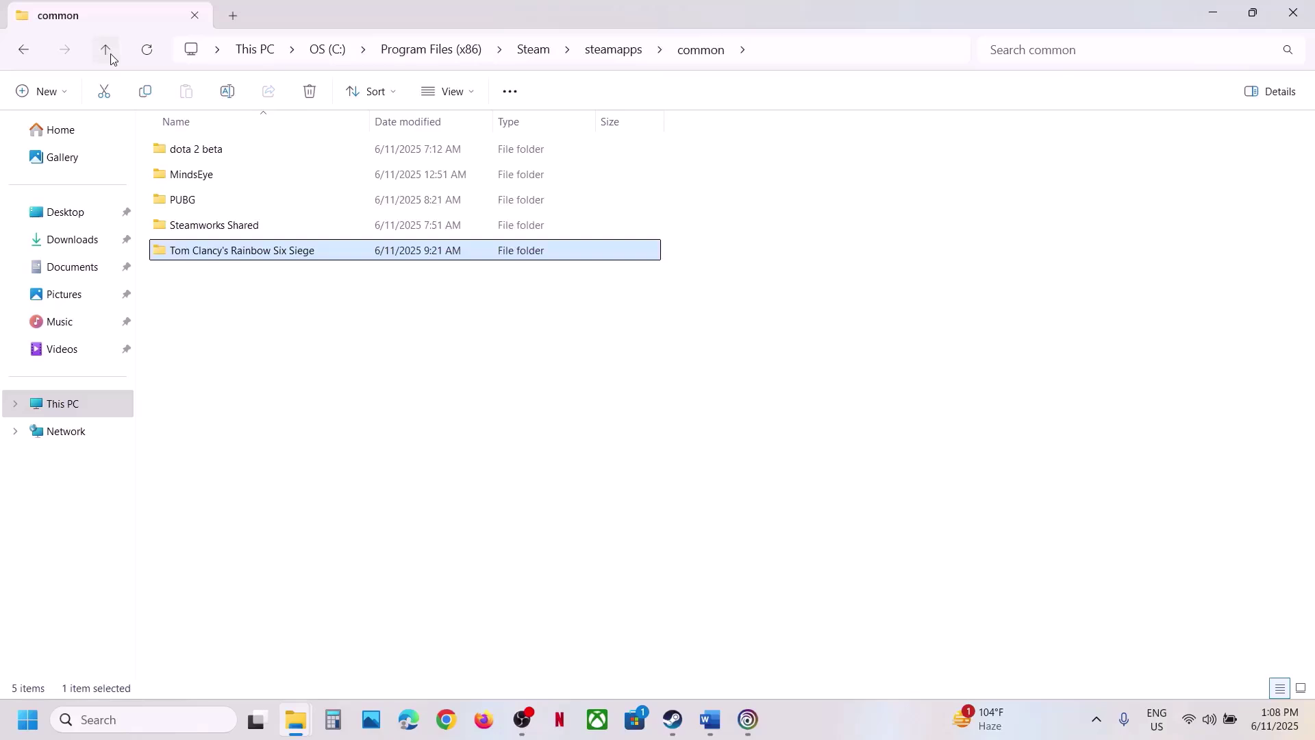
pyautogui.doubleClick(201, 206)
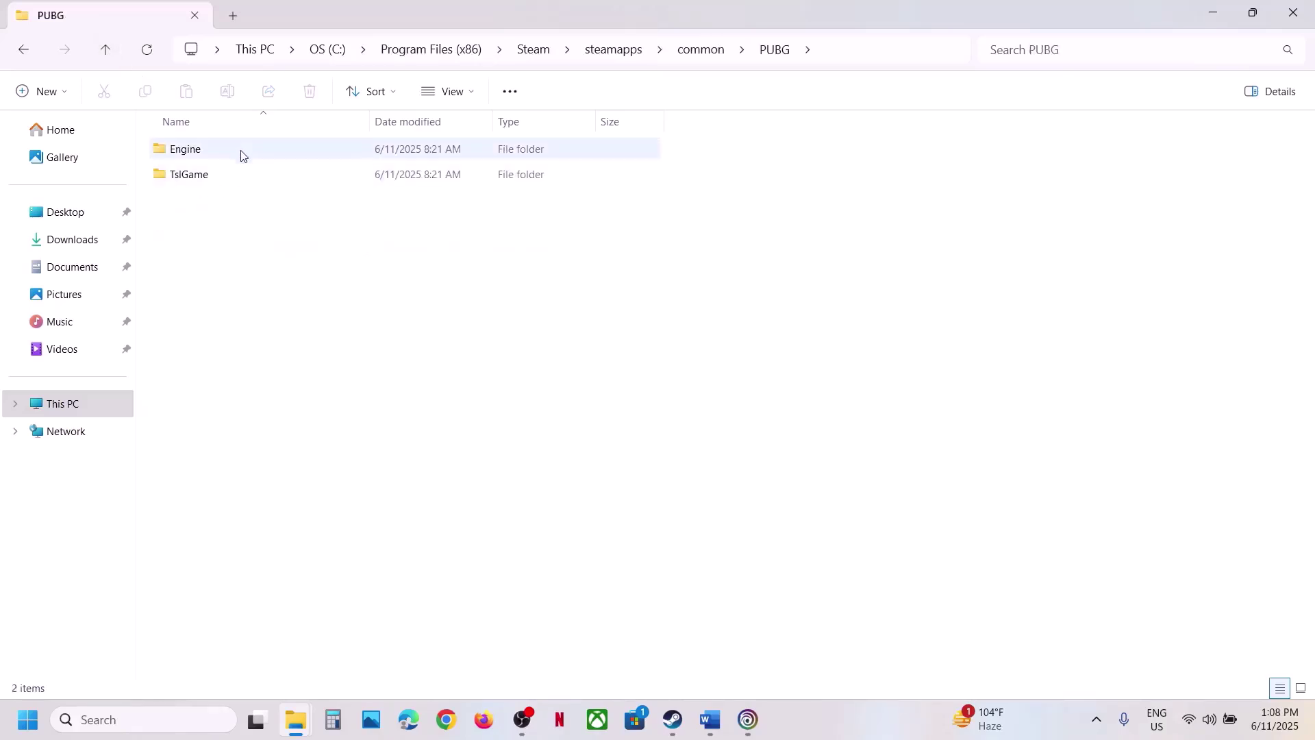
pyautogui.click(193, 180)
pyautogui.doubleClick(193, 178)
pyautogui.doubleClick(196, 151)
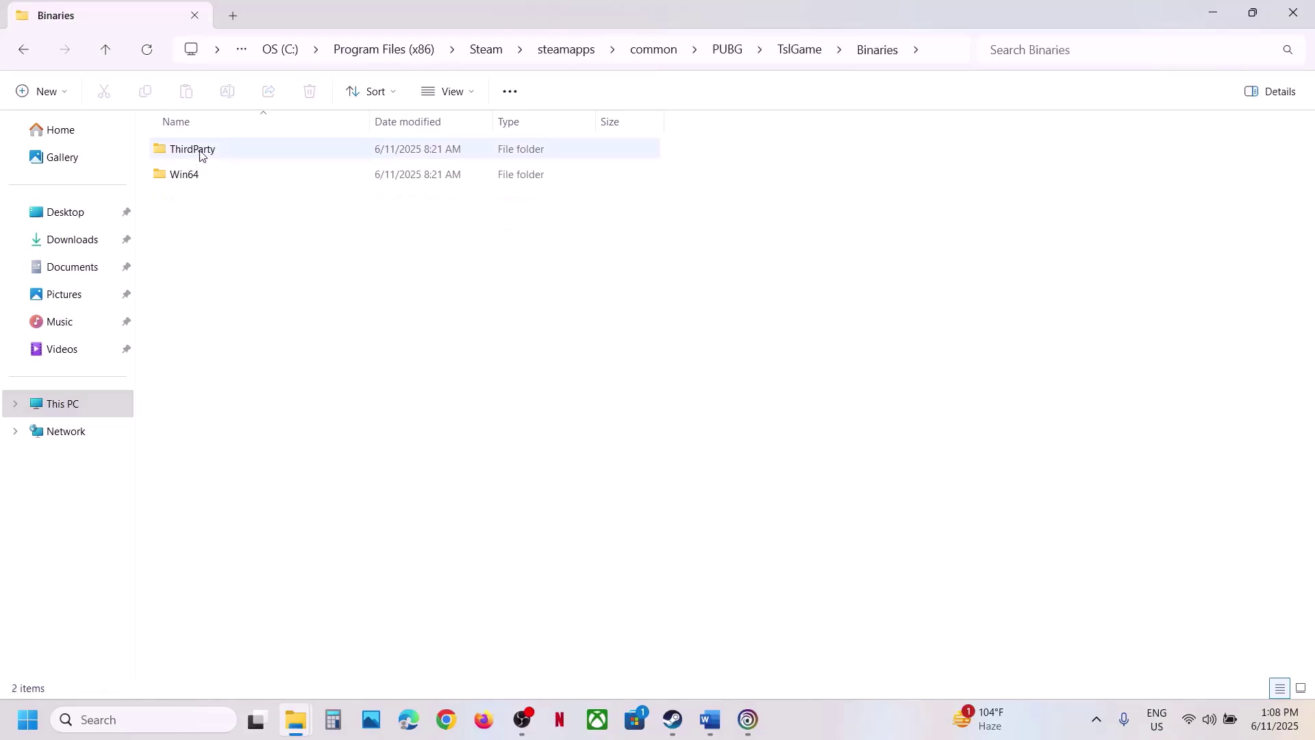
pyautogui.doubleClick(199, 177)
pyautogui.doubleClick(202, 157)
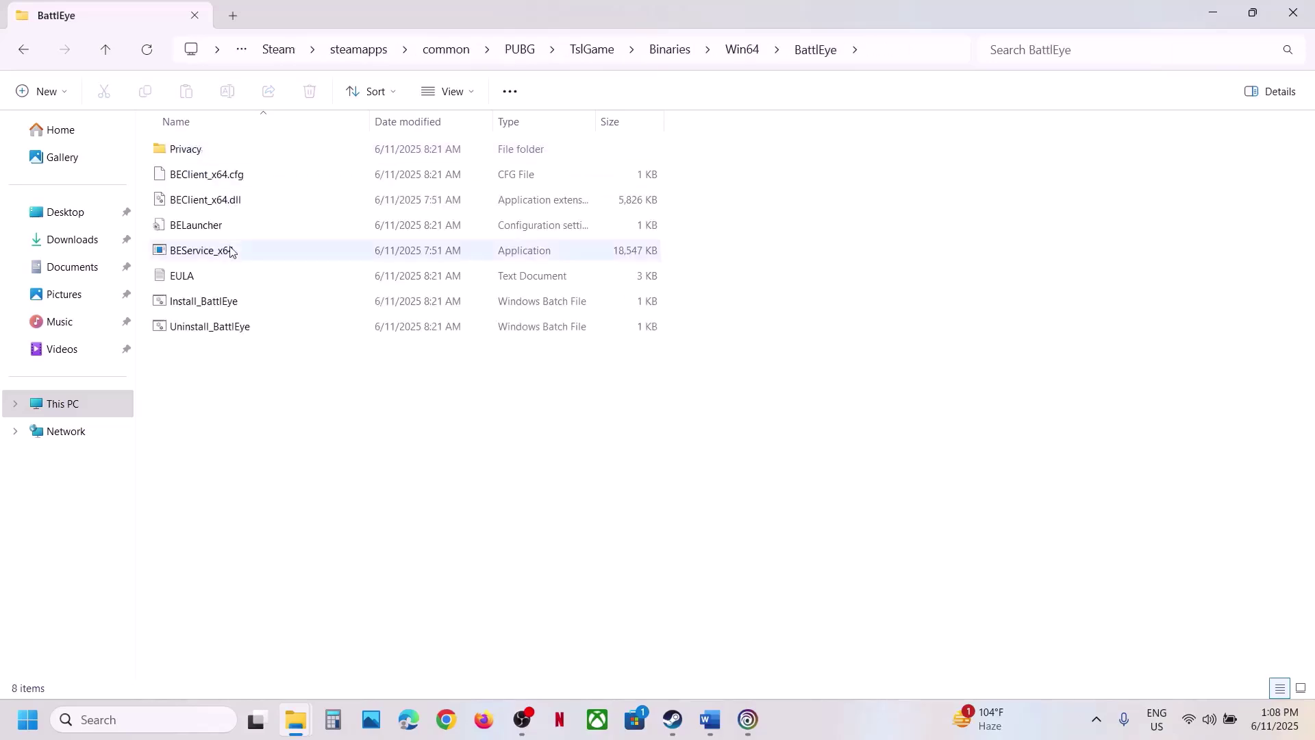
pyautogui.click(235, 259)
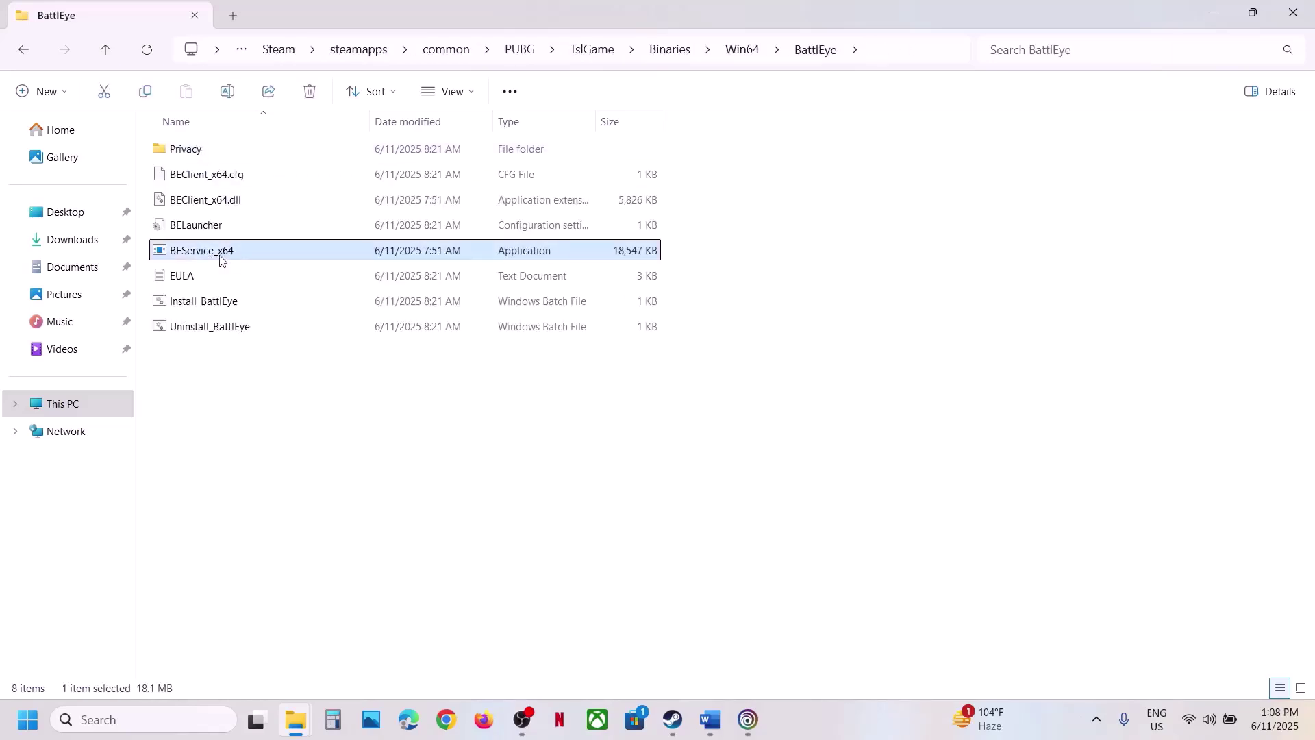
pyautogui.rightClick(220, 259)
pyautogui.click(306, 290)
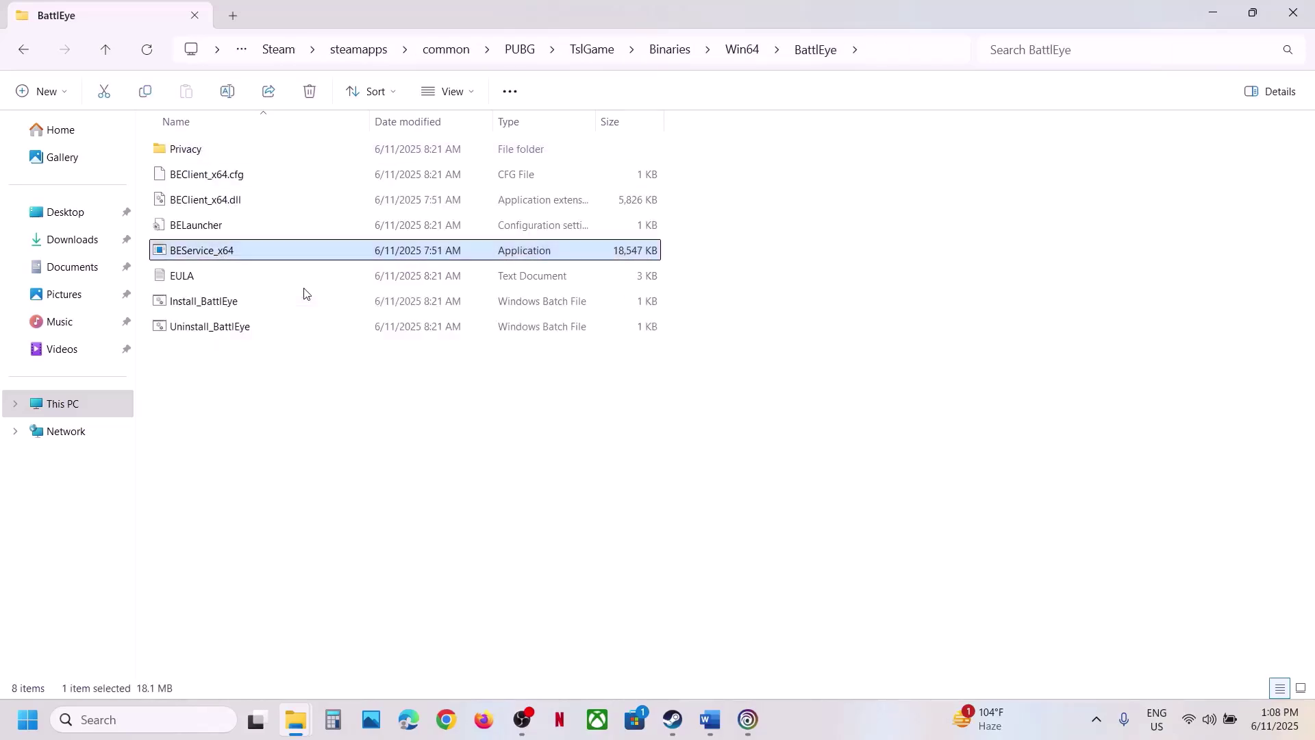
# Step: Return to the Tom Clancy's Rainbow Six Siege BattlEye folder and paste the copied BEService_x64 application there
pyautogui.click(108, 59)
pyautogui.click(108, 59)
pyautogui.click(106, 51)
pyautogui.click(106, 52)
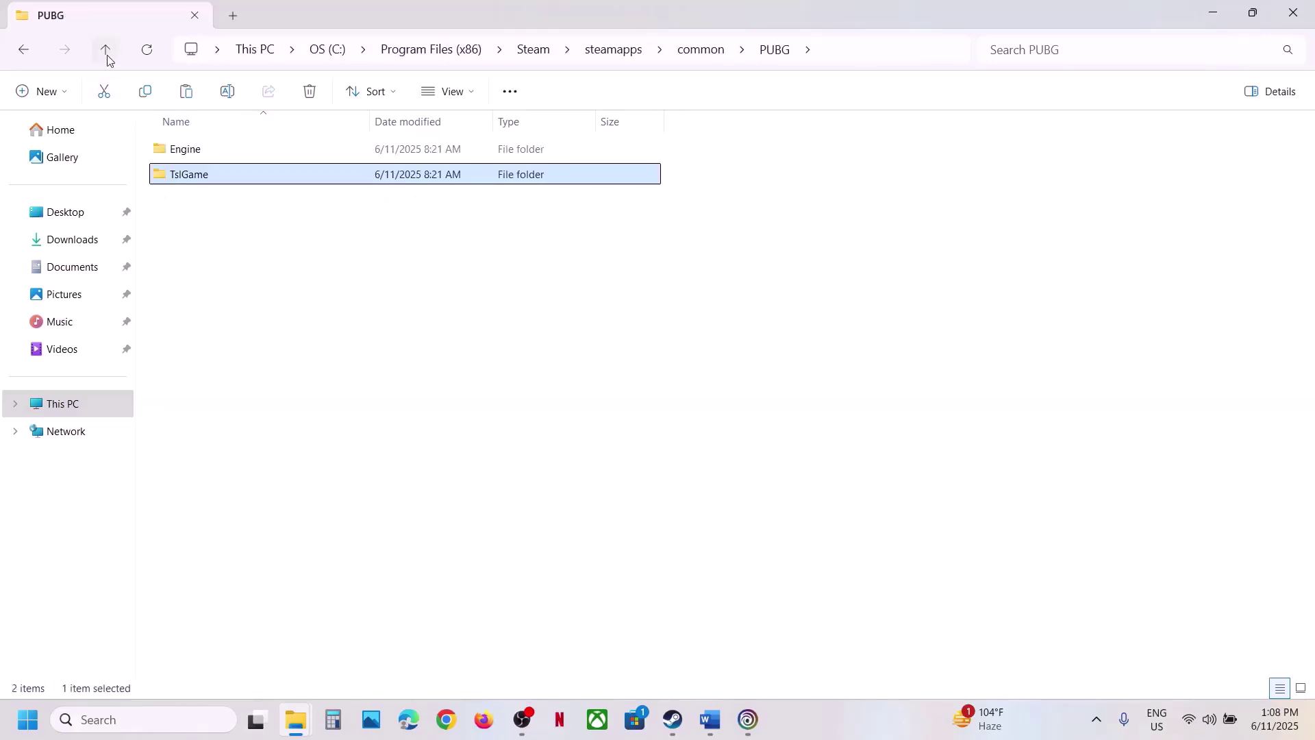
pyautogui.click(106, 51)
pyautogui.doubleClick(226, 251)
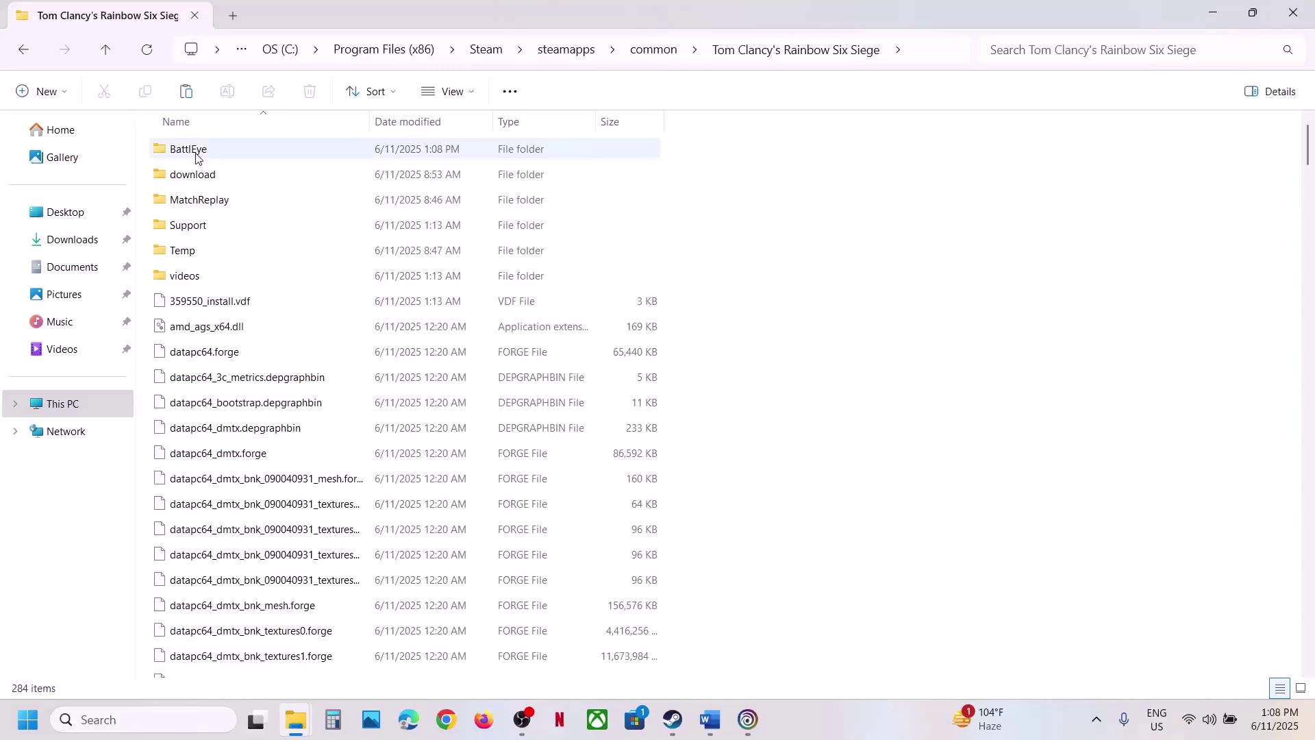
pyautogui.doubleClick(196, 156)
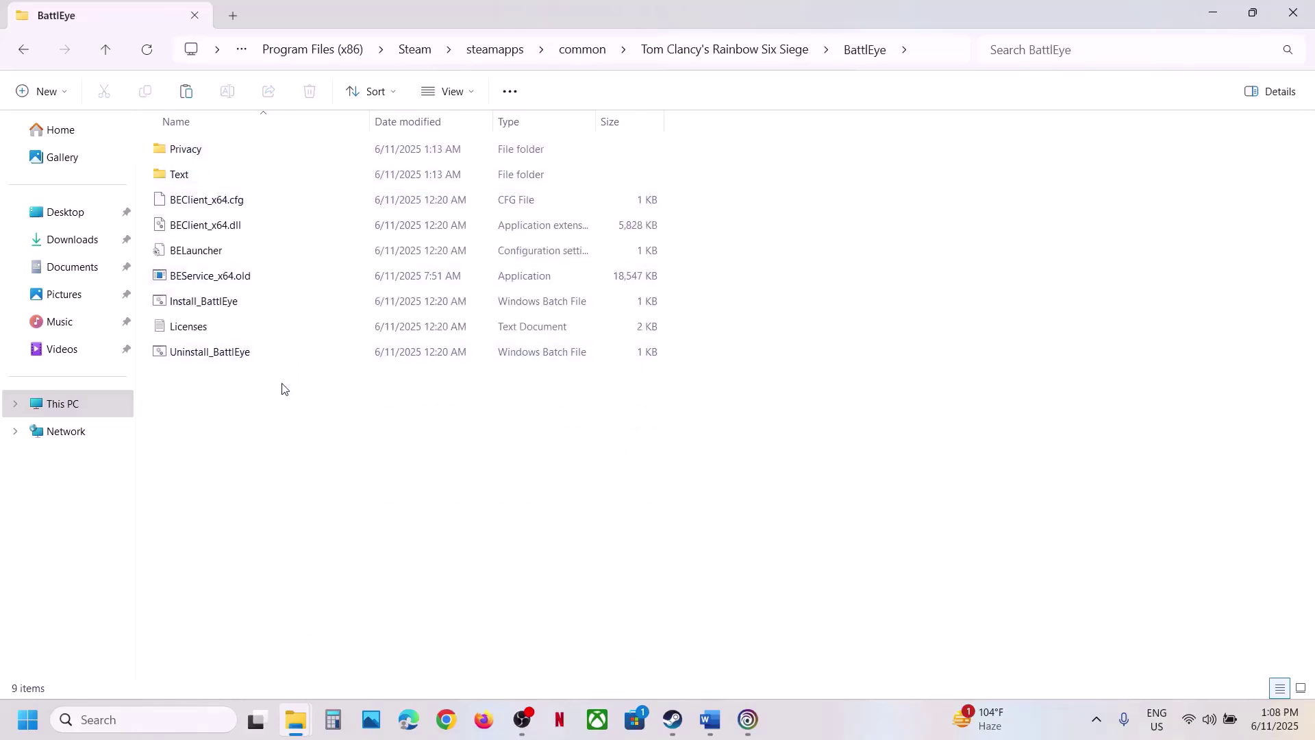
pyautogui.hotkey('ctrl', 'v')
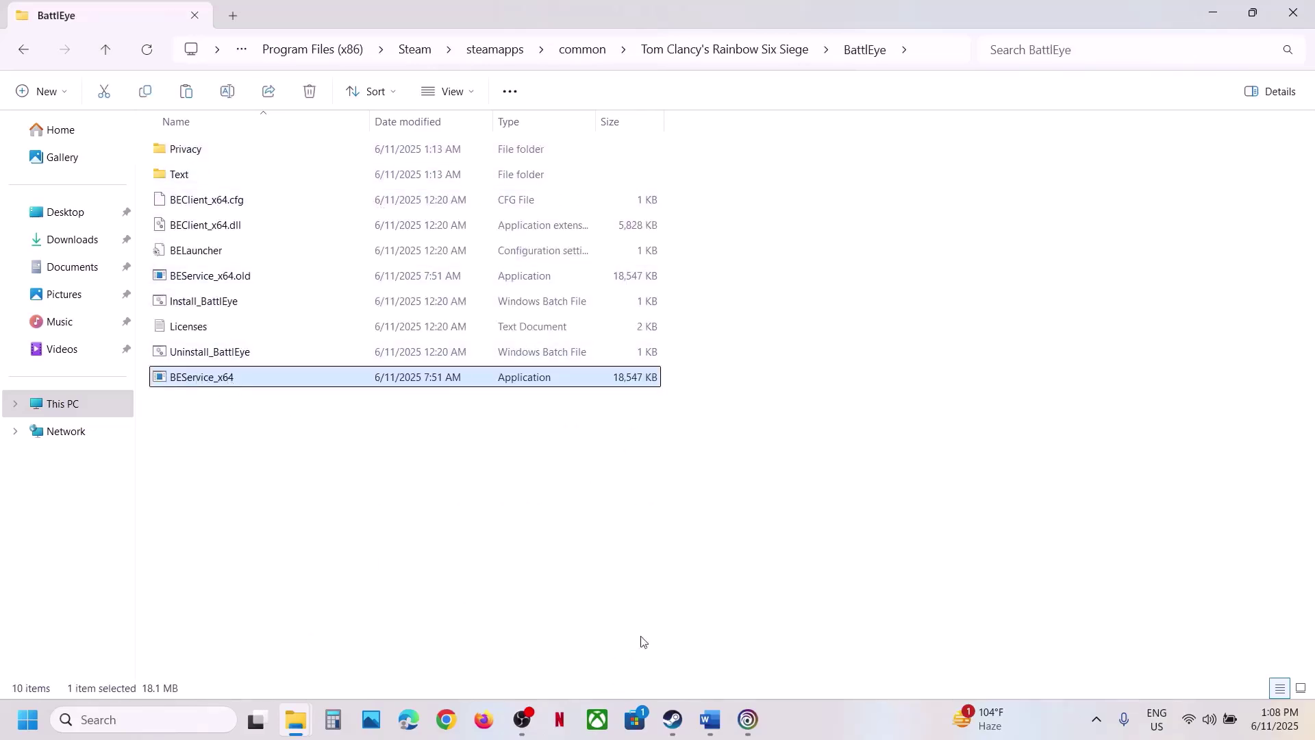
# Step: Switch to the Word notes and read Step 3 on avoiding Alt+Tab and Step 4 on the Steam beta choice, highlighting their key phrases
pyautogui.click(673, 720)
pyautogui.click(715, 717)
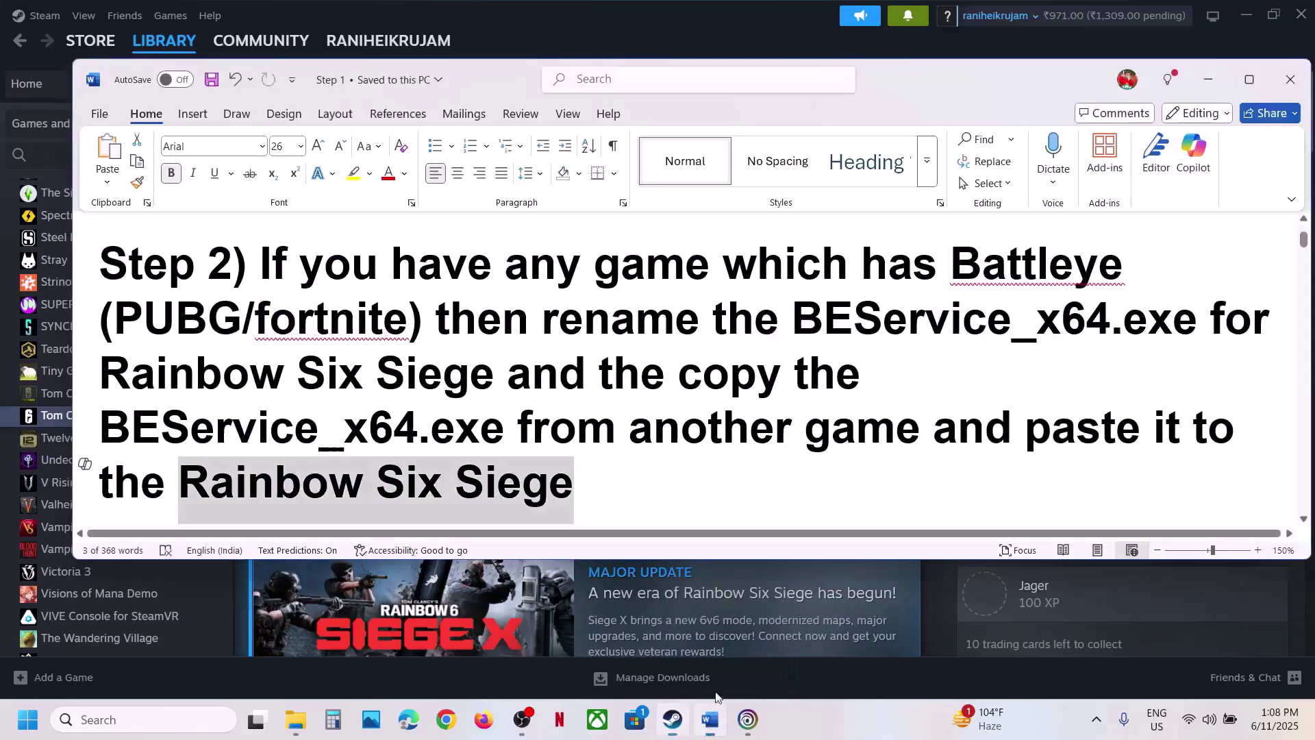
pyautogui.scroll(-4, 445, 361)
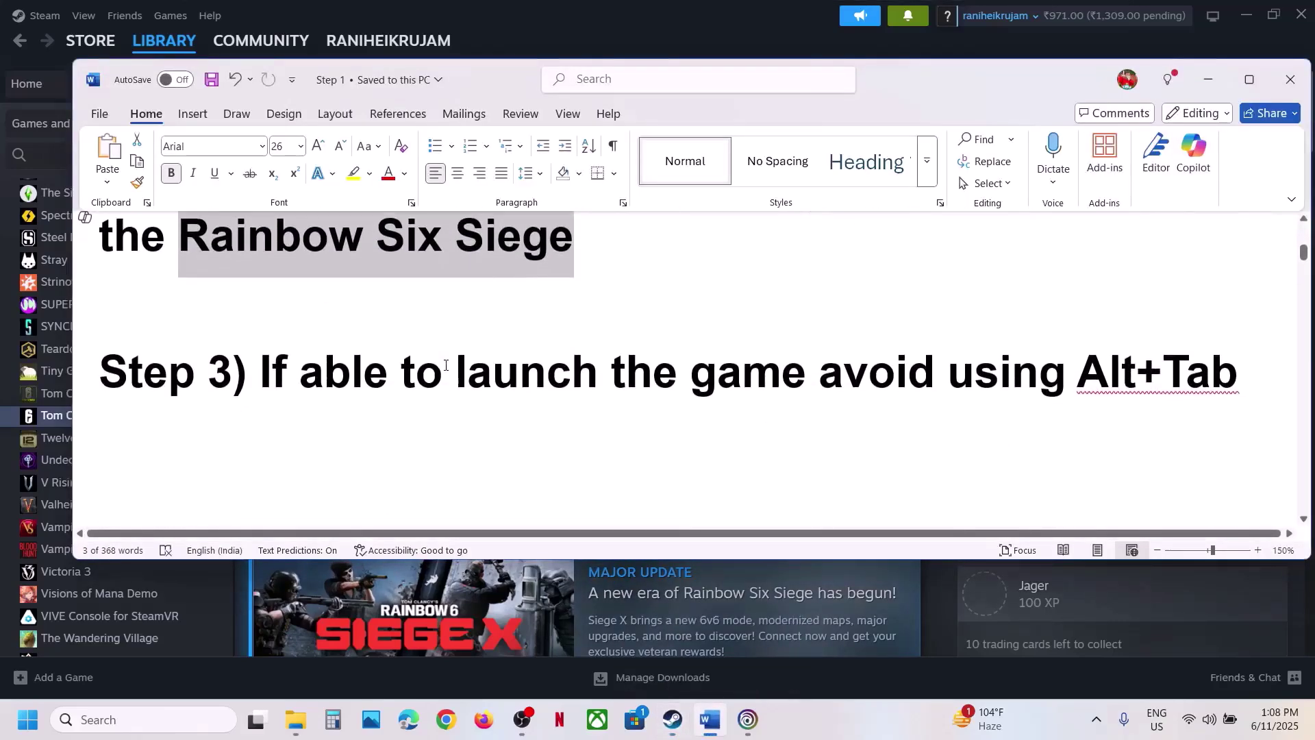
pyautogui.moveTo(278, 368); pyautogui.dragTo(944, 373)
pyautogui.click(1092, 426)
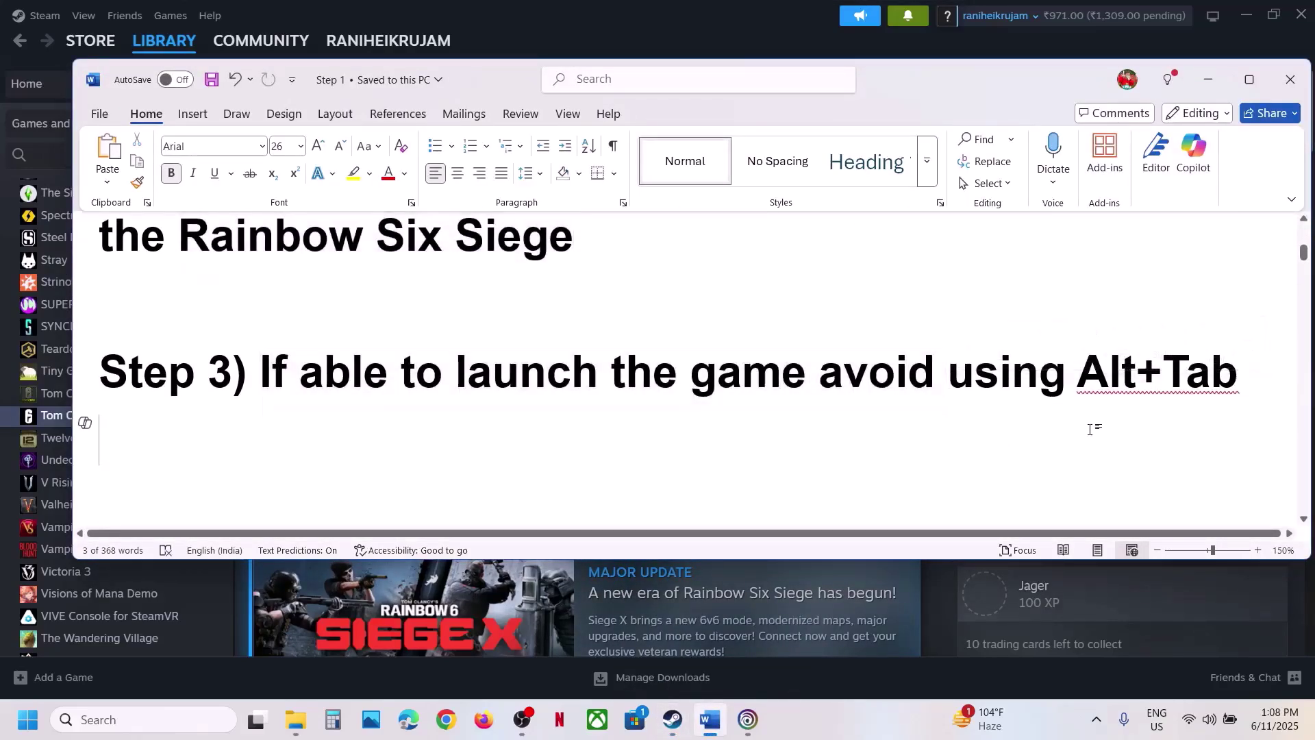
pyautogui.moveTo(1259, 371); pyautogui.dragTo(953, 371)
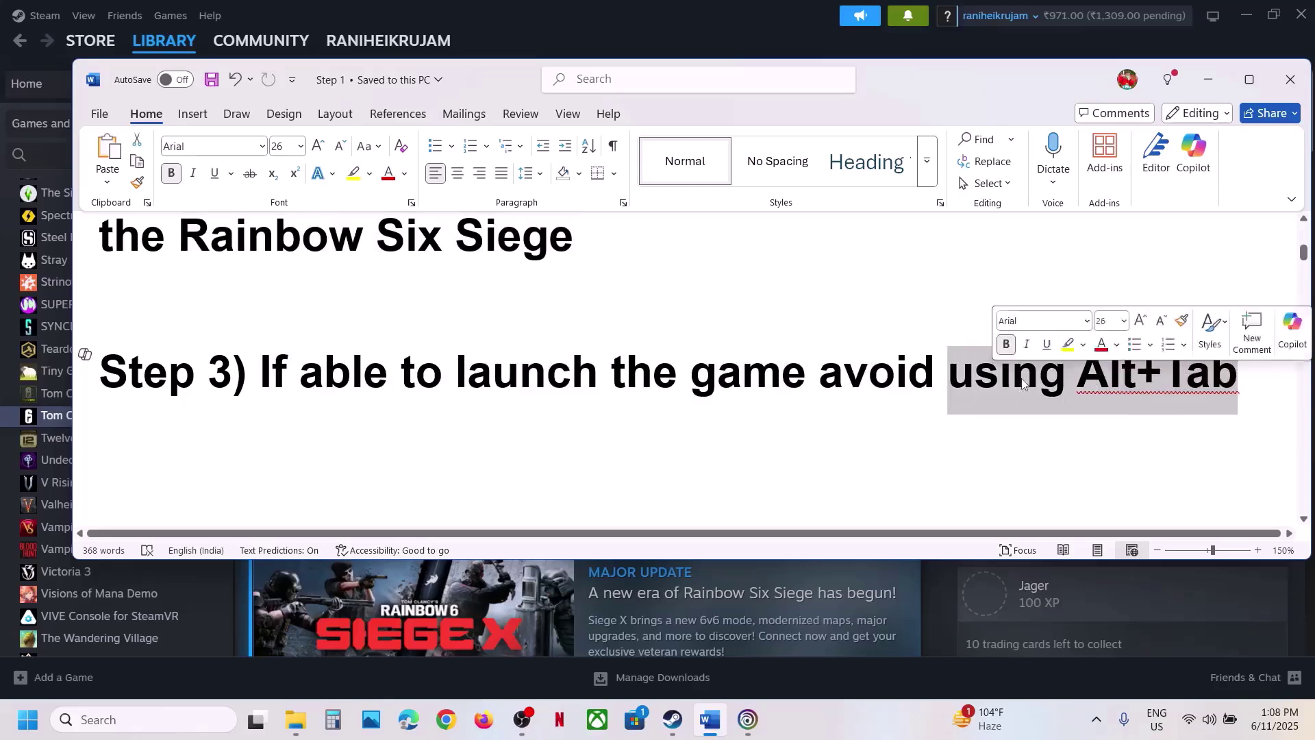
pyautogui.moveTo(276, 366); pyautogui.dragTo(822, 372)
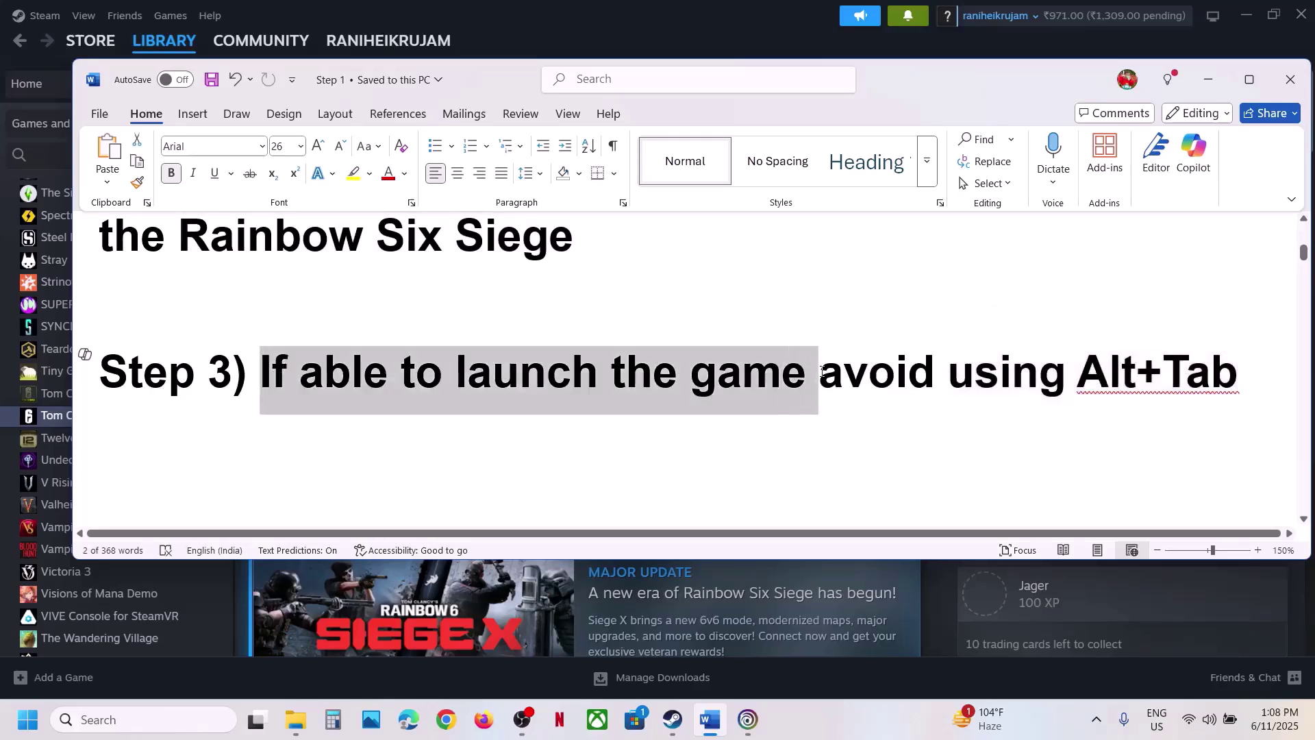
pyautogui.click(256, 463)
pyautogui.scroll(-1, 399, 411)
pyautogui.scroll(2, 1127, 442)
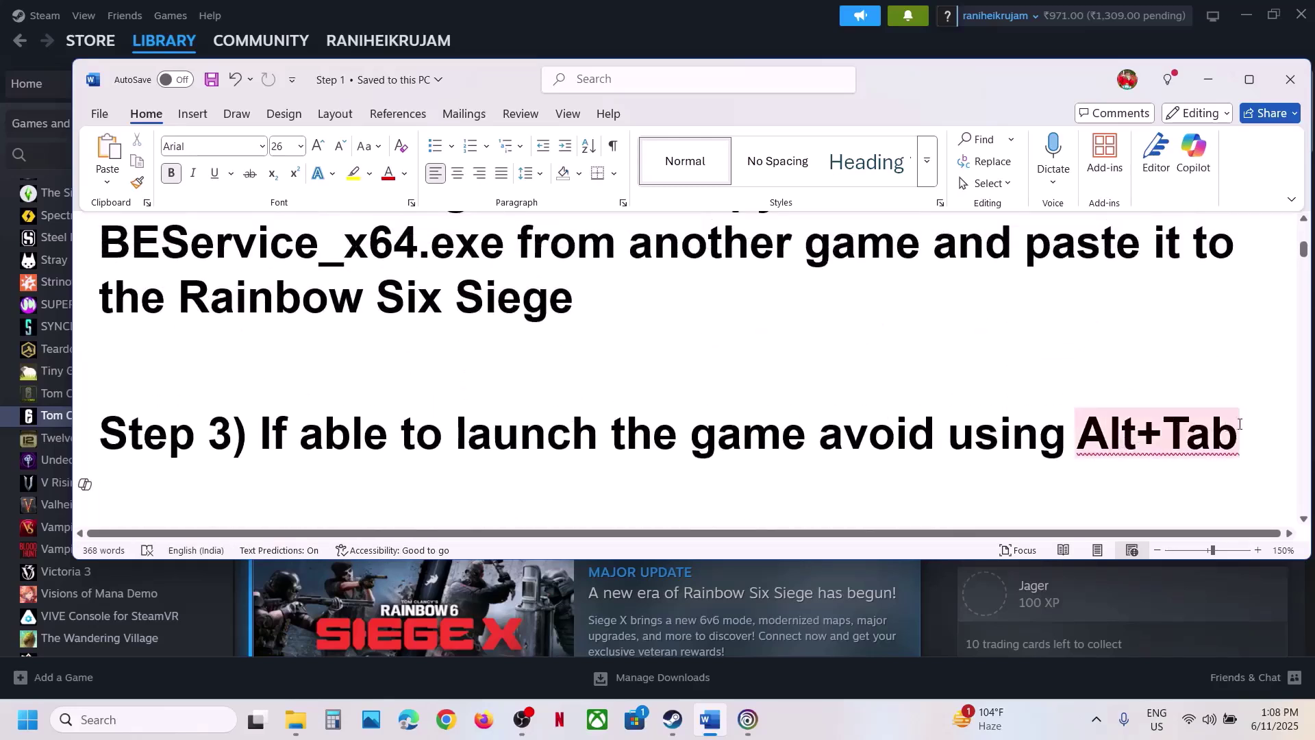
pyautogui.moveTo(1240, 425); pyautogui.dragTo(1108, 438)
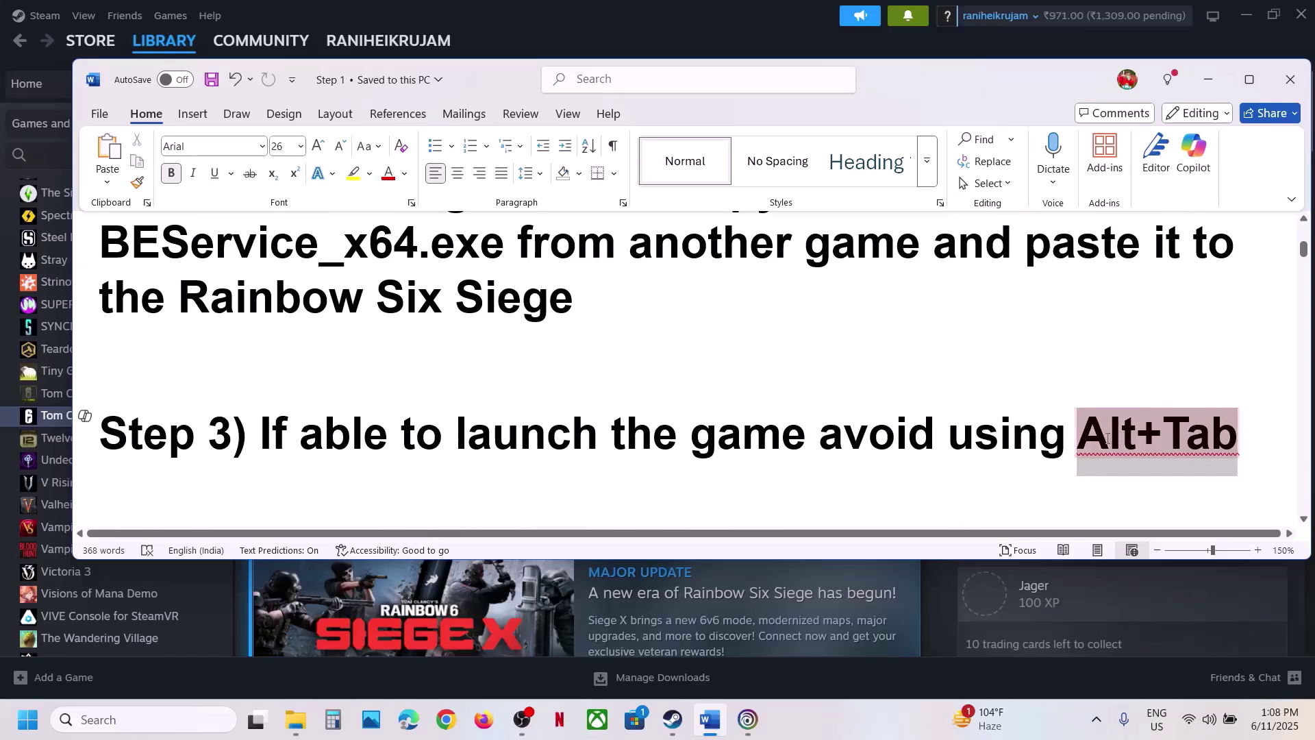
pyautogui.click(377, 429)
pyautogui.scroll(-2, 438, 413)
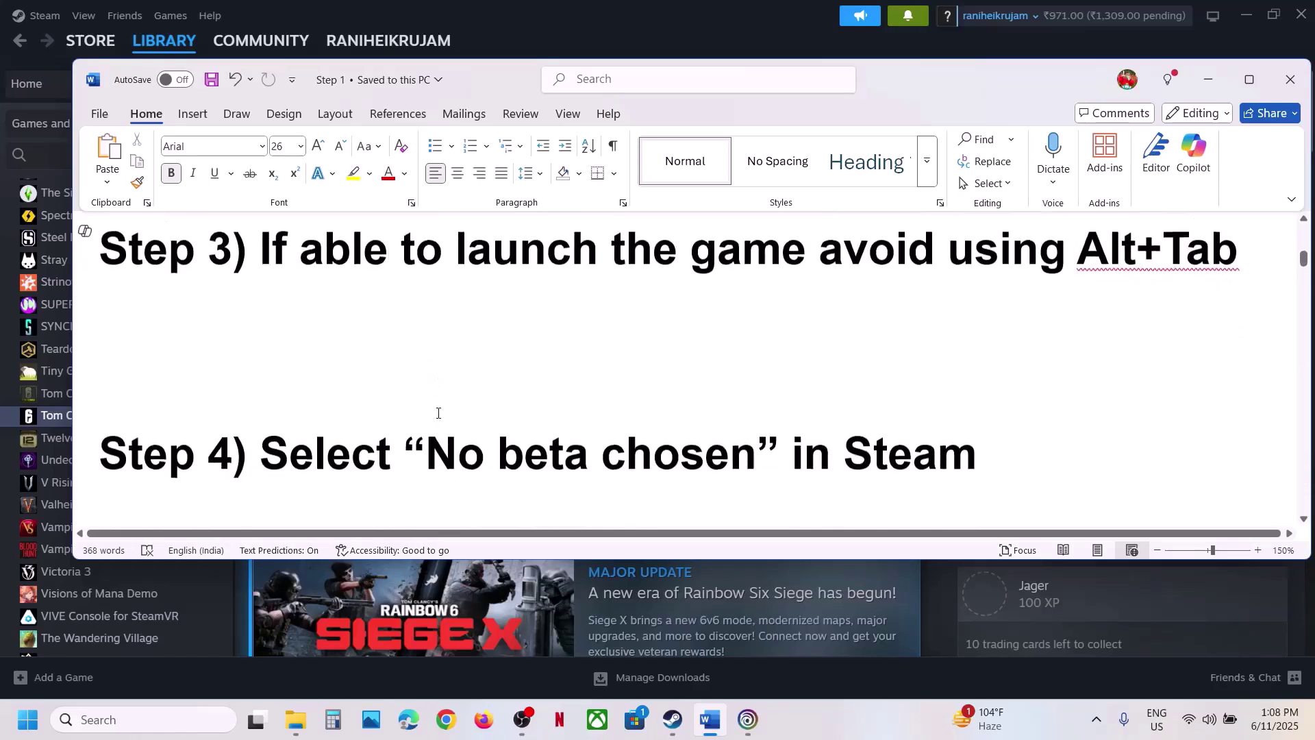
pyautogui.moveTo(421, 478); pyautogui.dragTo(758, 472)
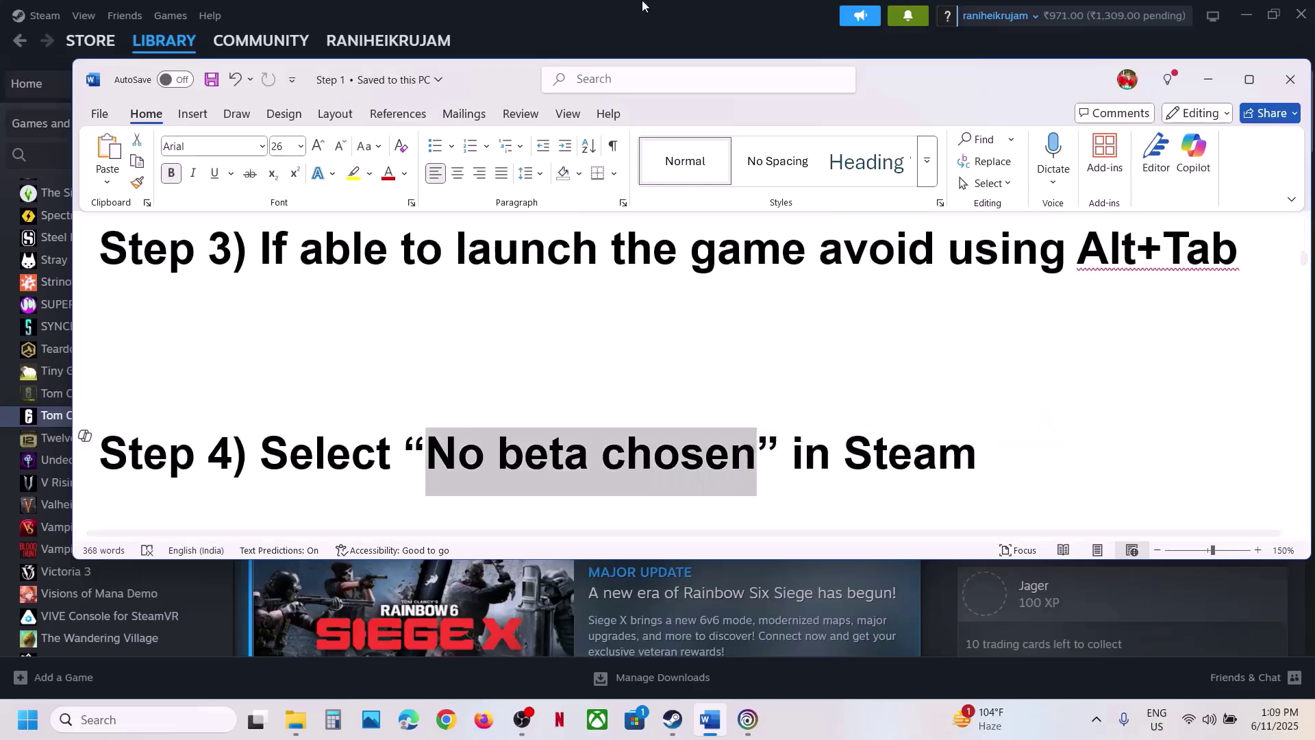
# Step: Switch to Steam, set Client Beta Participation to "No beta chosen" in the Interface settings, and close the settings
pyautogui.click(640, 31)
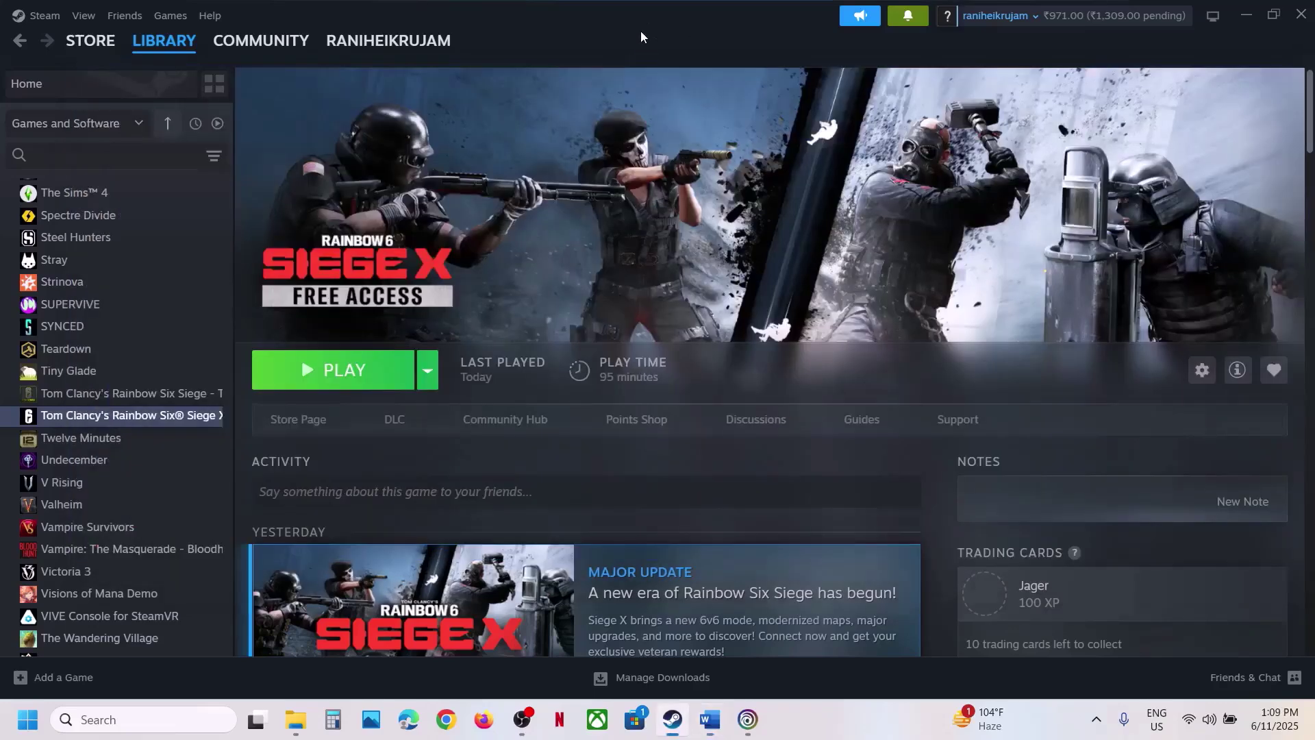
pyautogui.click(39, 21)
pyautogui.click(48, 182)
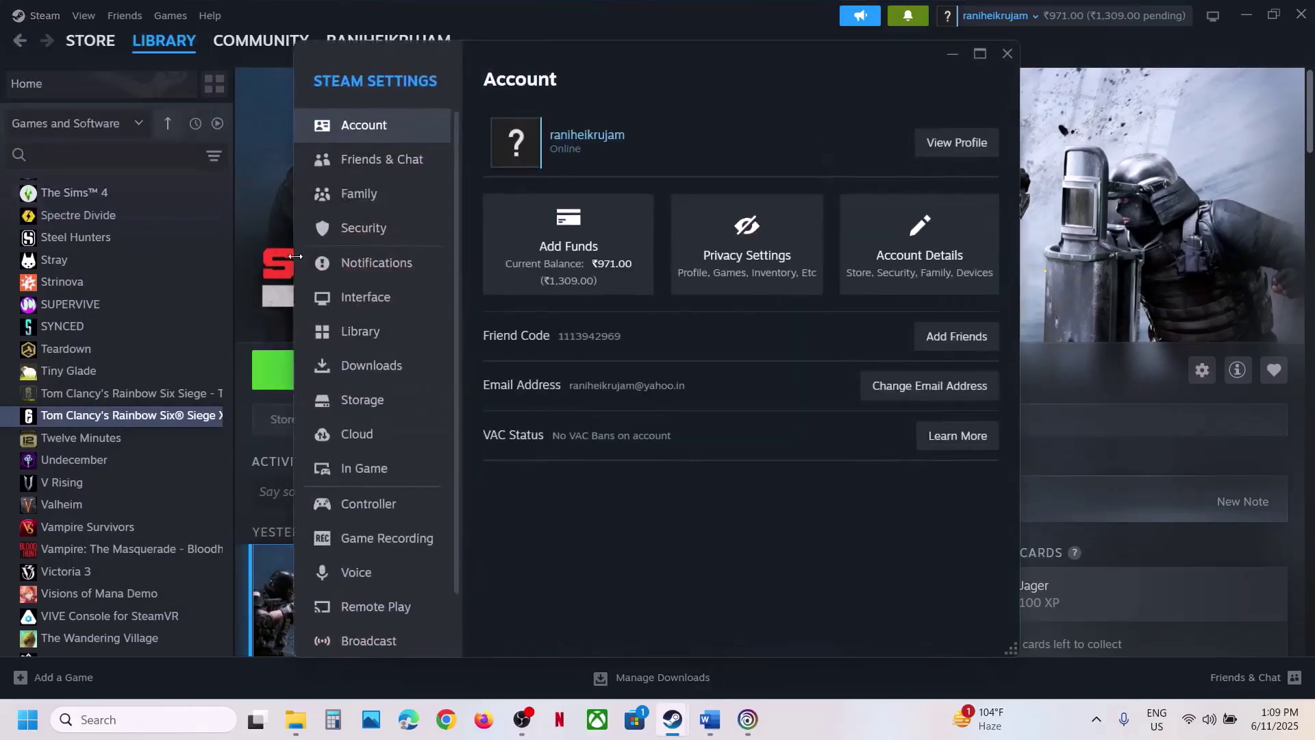
pyautogui.click(363, 301)
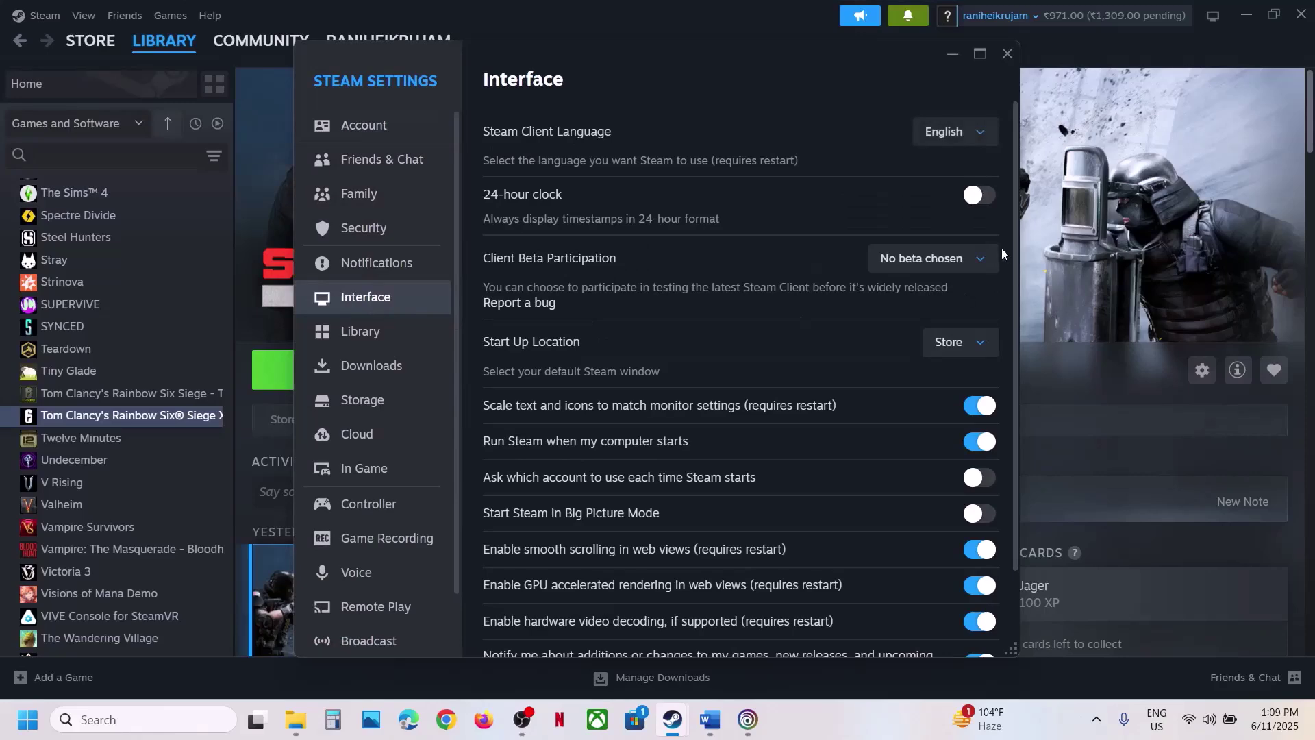
pyautogui.click(985, 262)
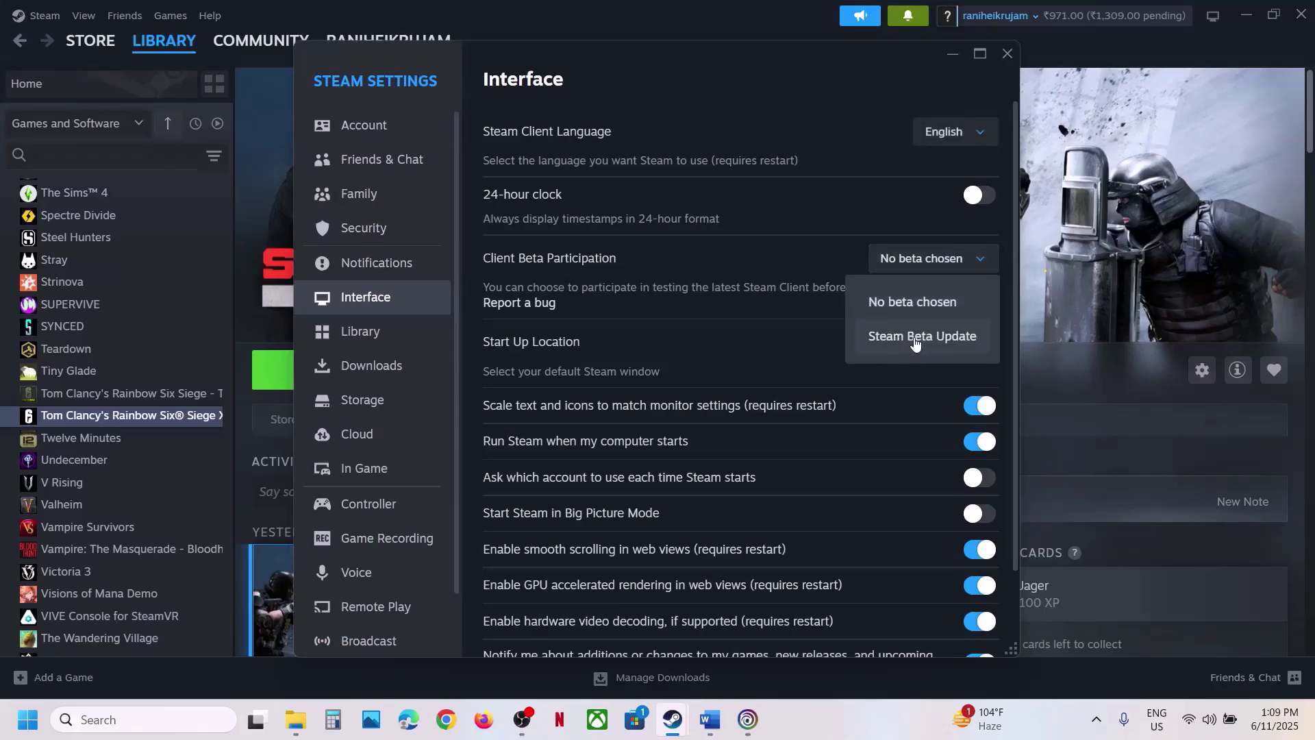
pyautogui.click(912, 312)
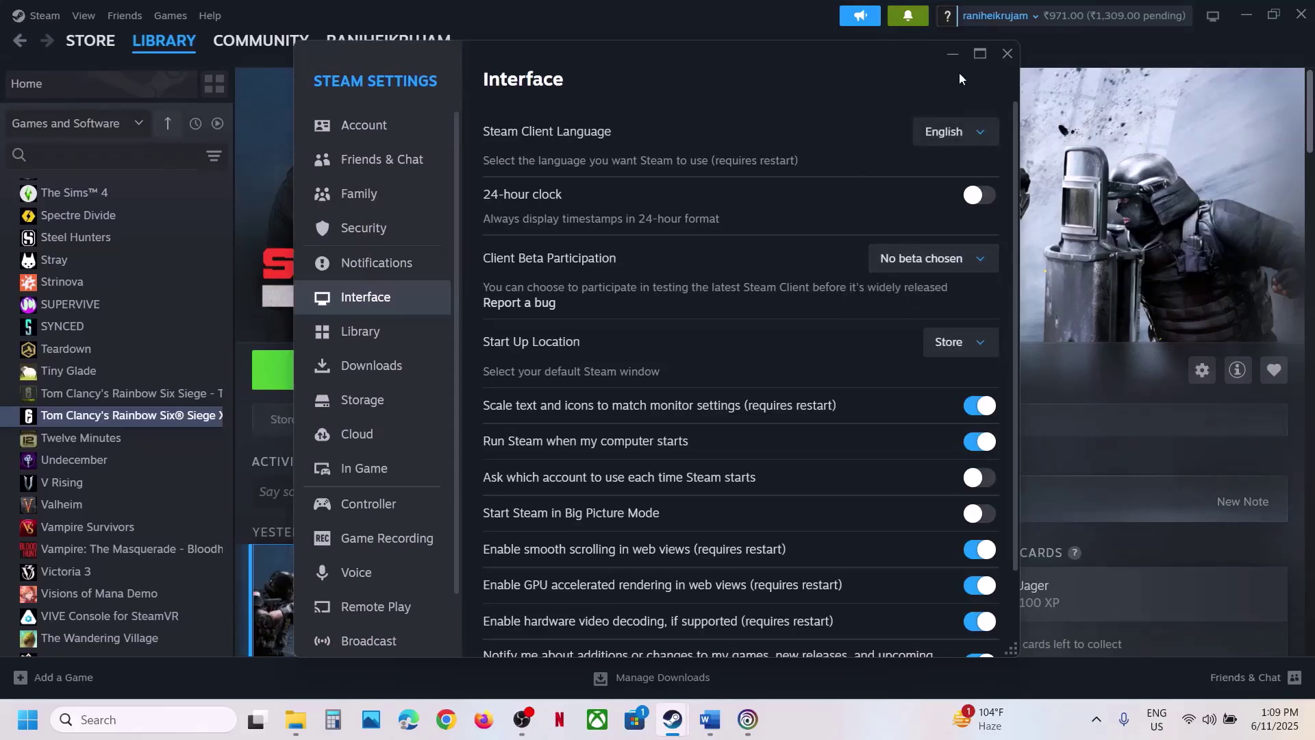
pyautogui.click(1007, 53)
# Step: Return to the Word notes and read Step 5 on deleting the config file
pyautogui.click(710, 719)
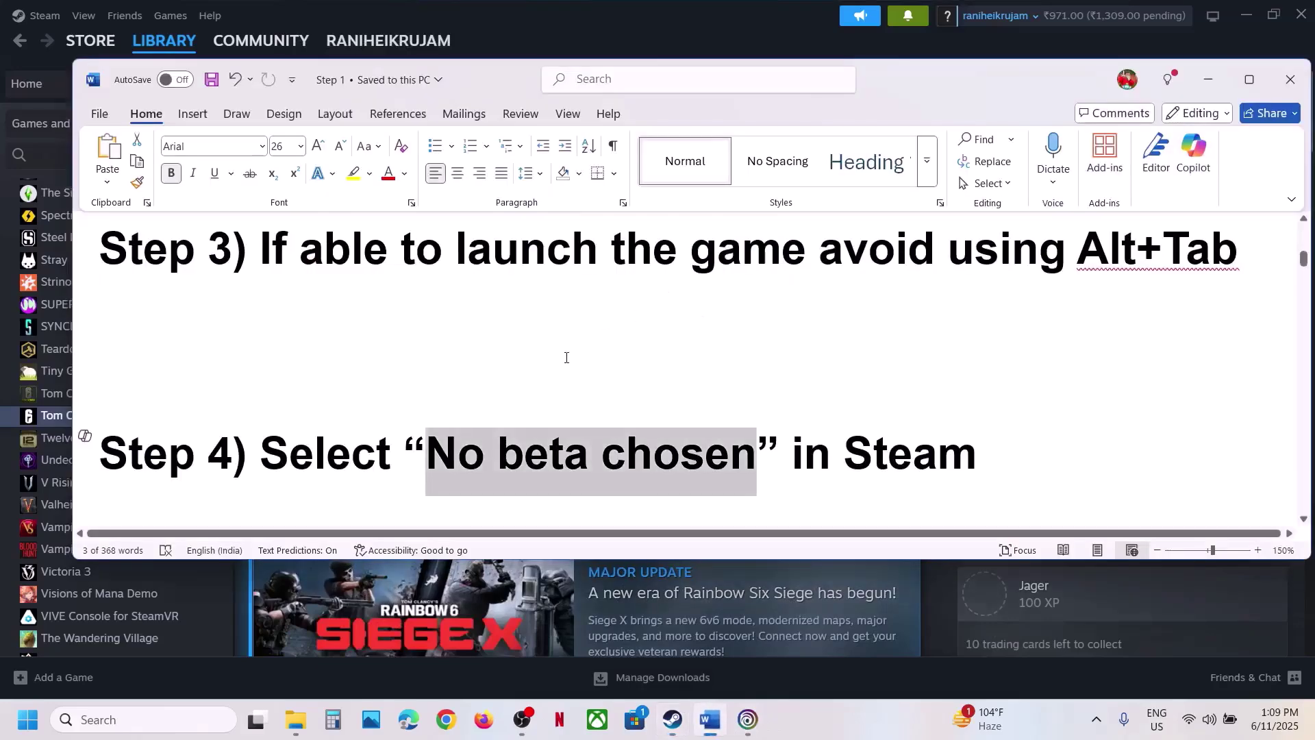
pyautogui.scroll(-5, 566, 357)
pyautogui.scroll(3, 562, 363)
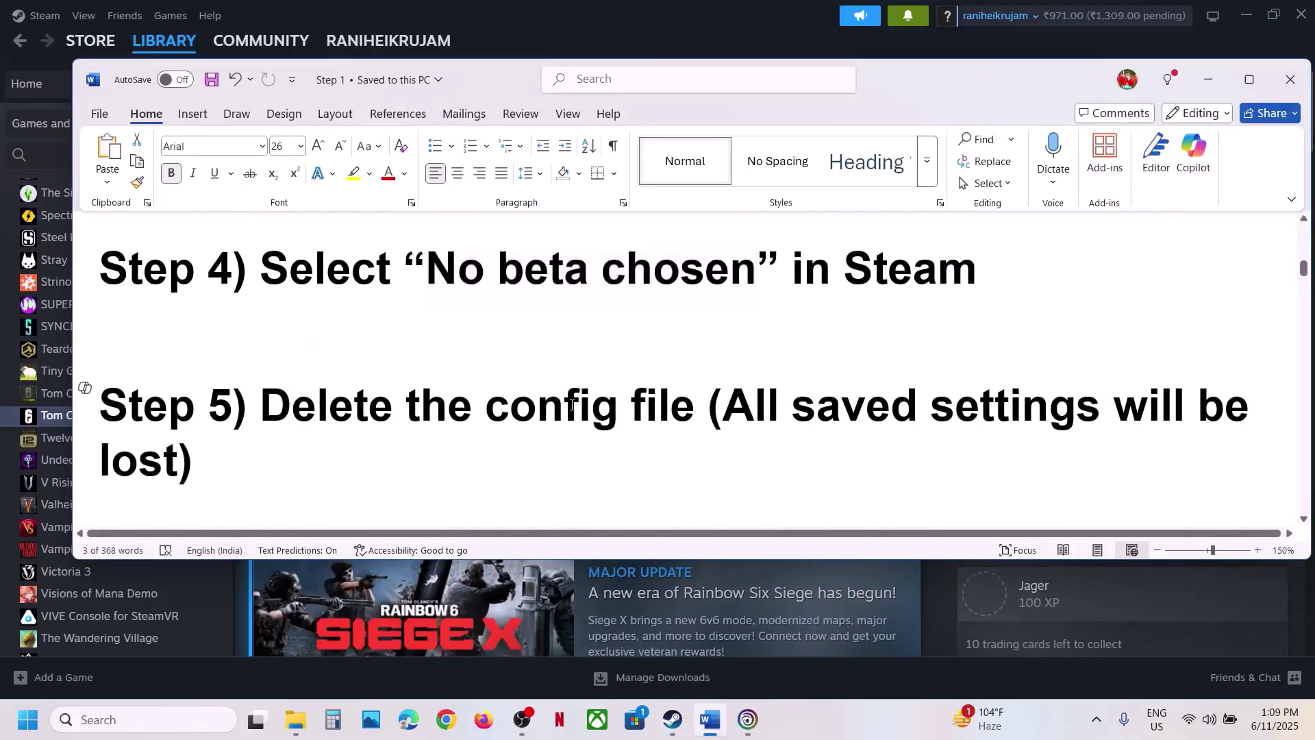
# Step: Highlight the part of Step 5 warning that all saved settings will be lost, and clear the selection
pyautogui.click(762, 435)
pyautogui.moveTo(733, 418); pyautogui.dragTo(1083, 461)
pyautogui.click(400, 353)
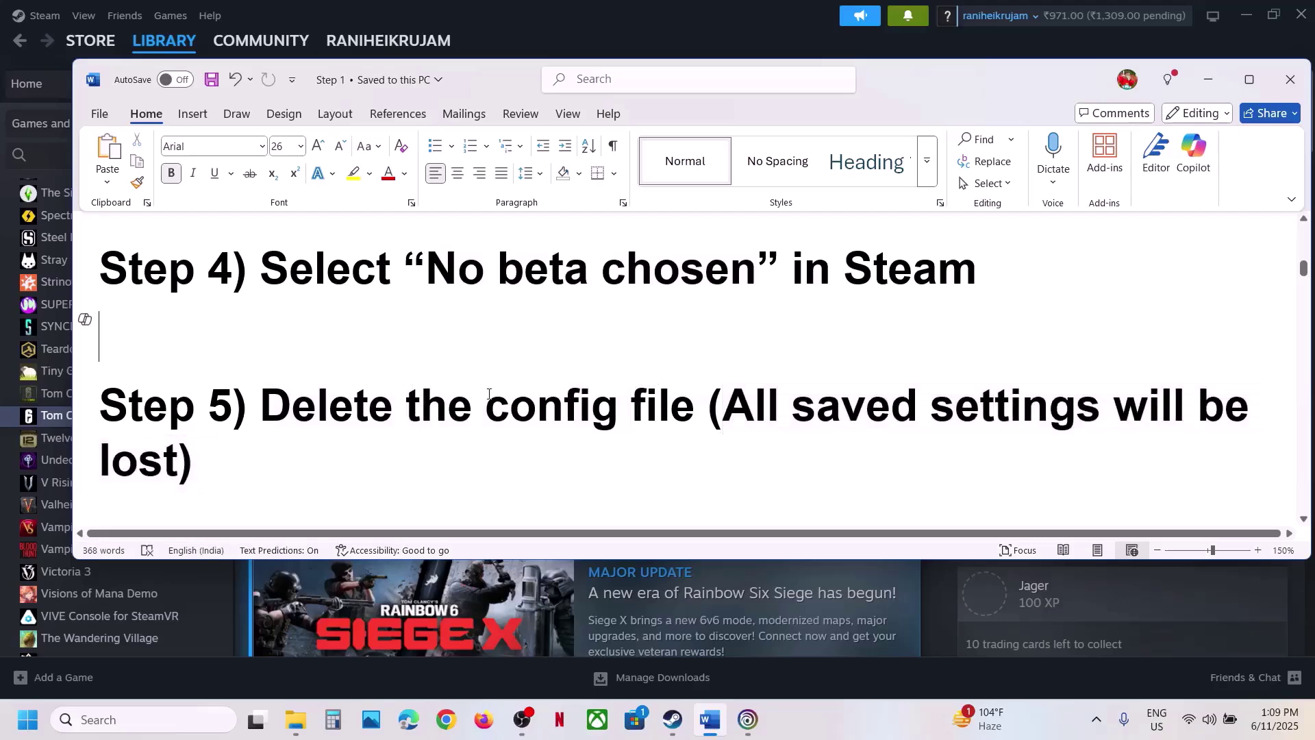
# Step: Switch to File Explorer, open the profile folder under Documents > My Games > Rainbow Six - Siege, and show the available actions for GameSettings
pyautogui.click(295, 720)
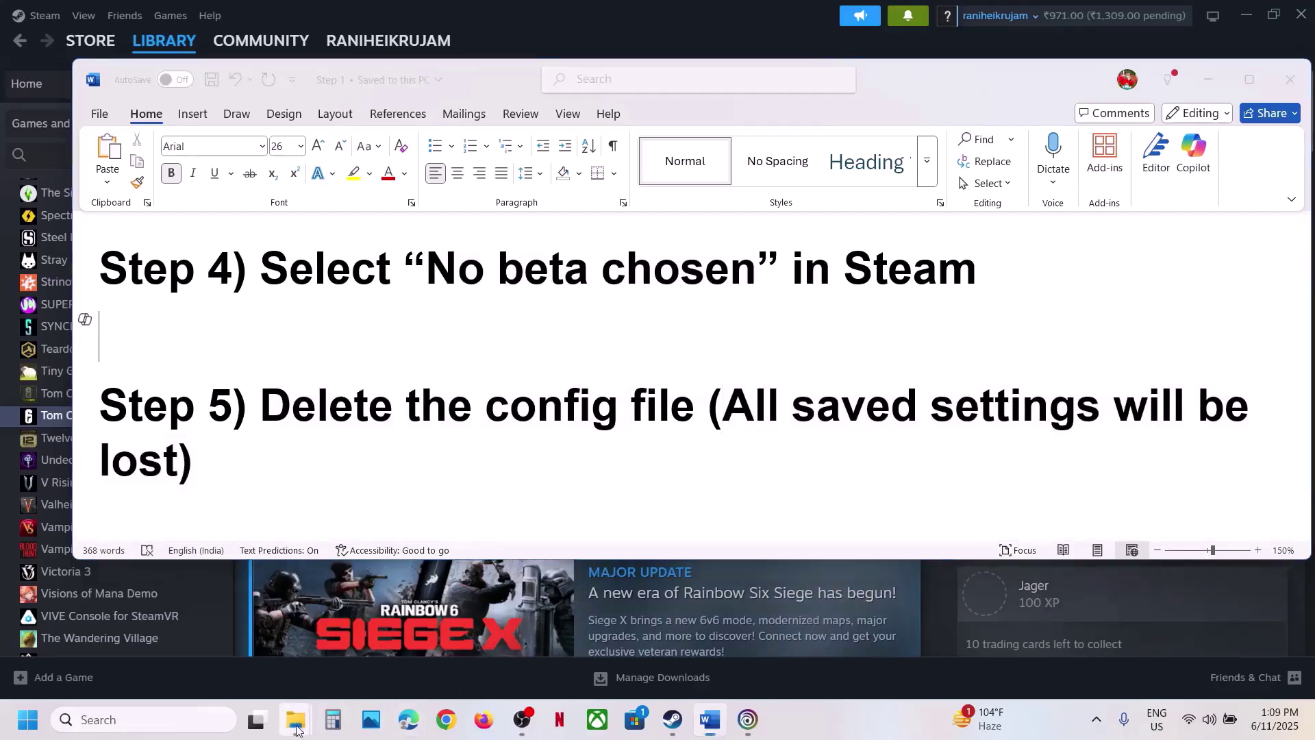
pyautogui.click(386, 649)
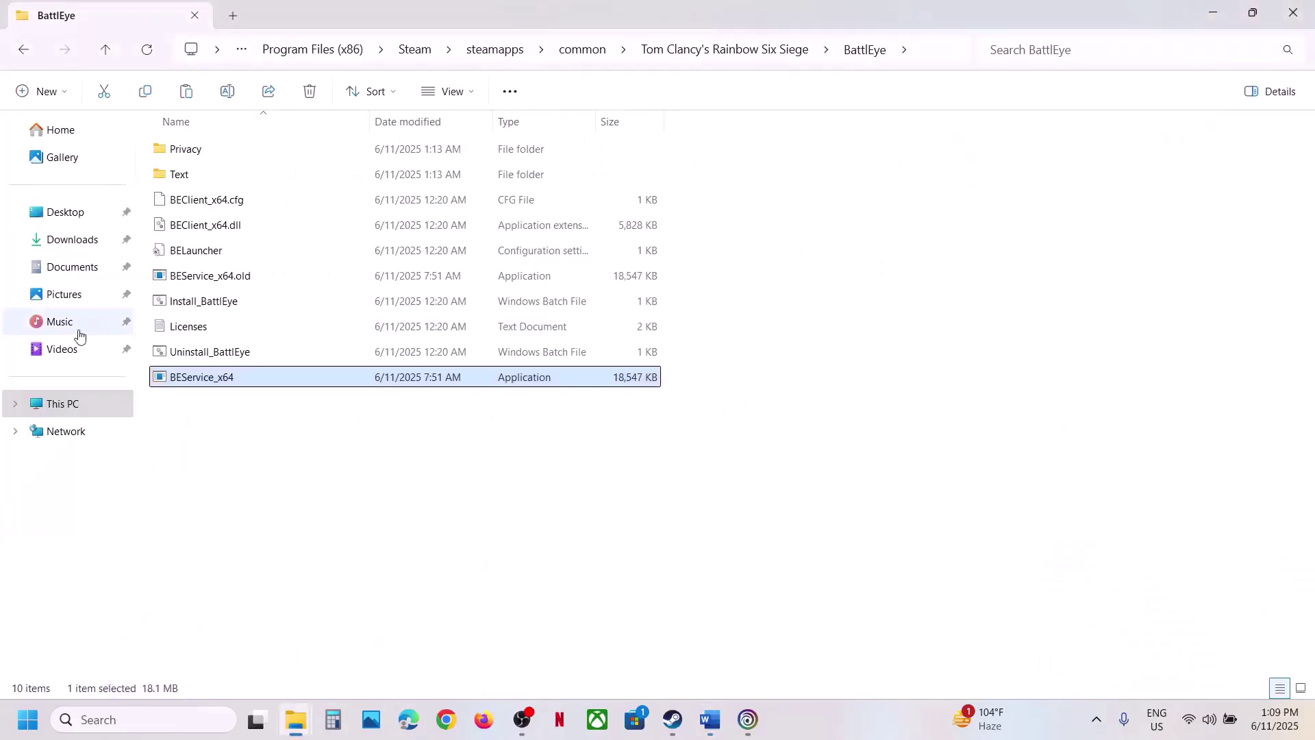
pyautogui.click(69, 271)
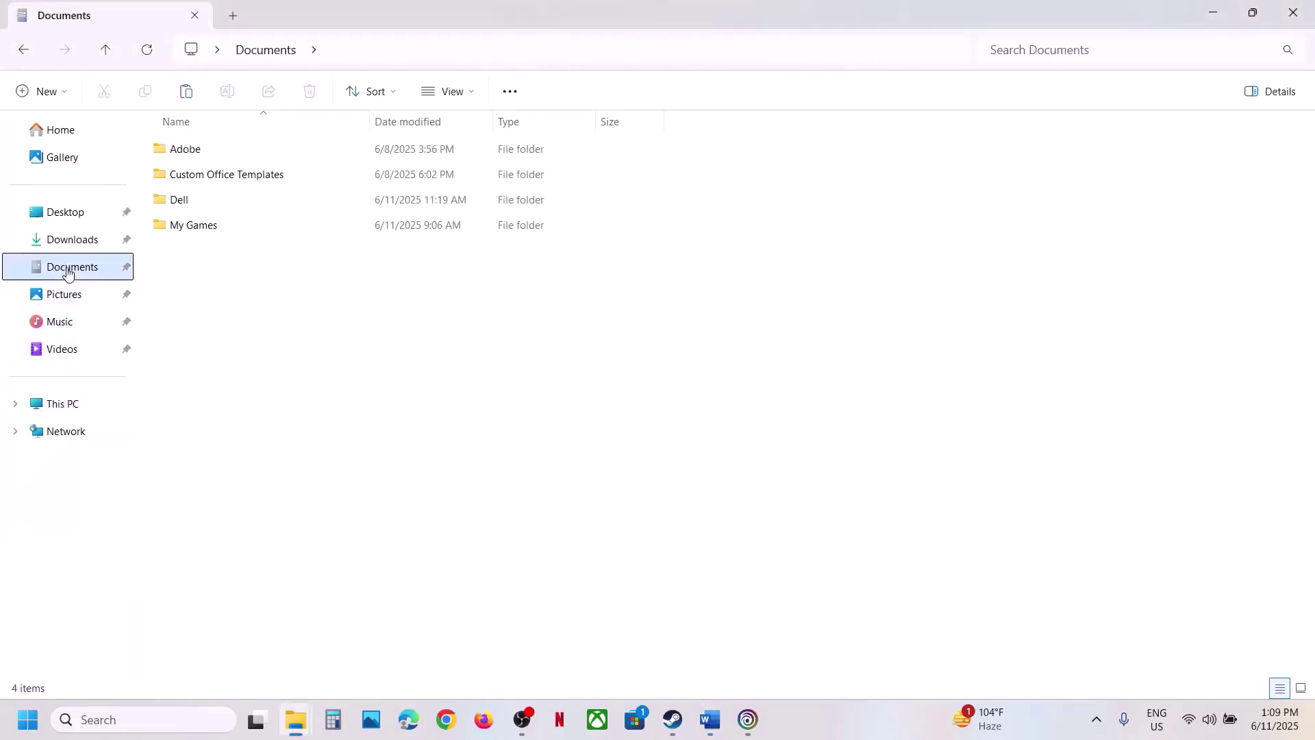
pyautogui.doubleClick(198, 225)
pyautogui.doubleClick(199, 157)
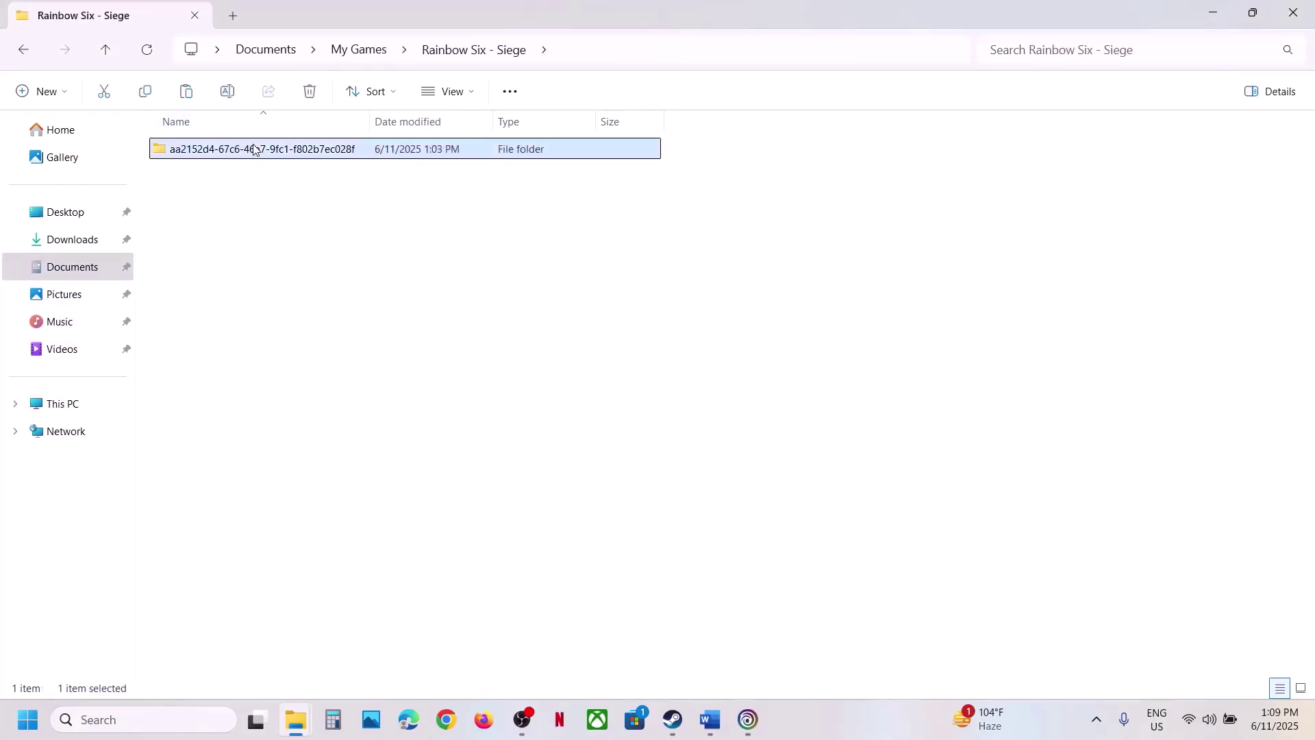
pyautogui.doubleClick(253, 157)
pyautogui.click(208, 153)
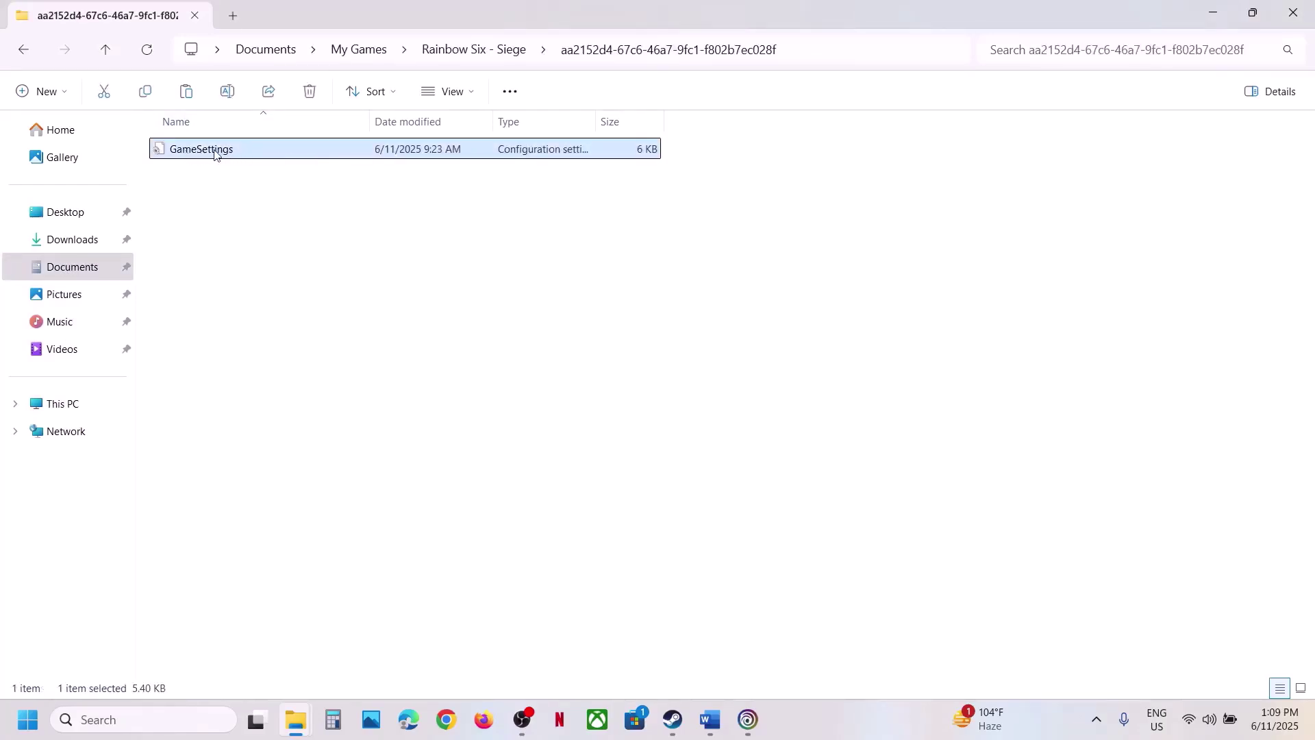
pyautogui.rightClick(214, 153)
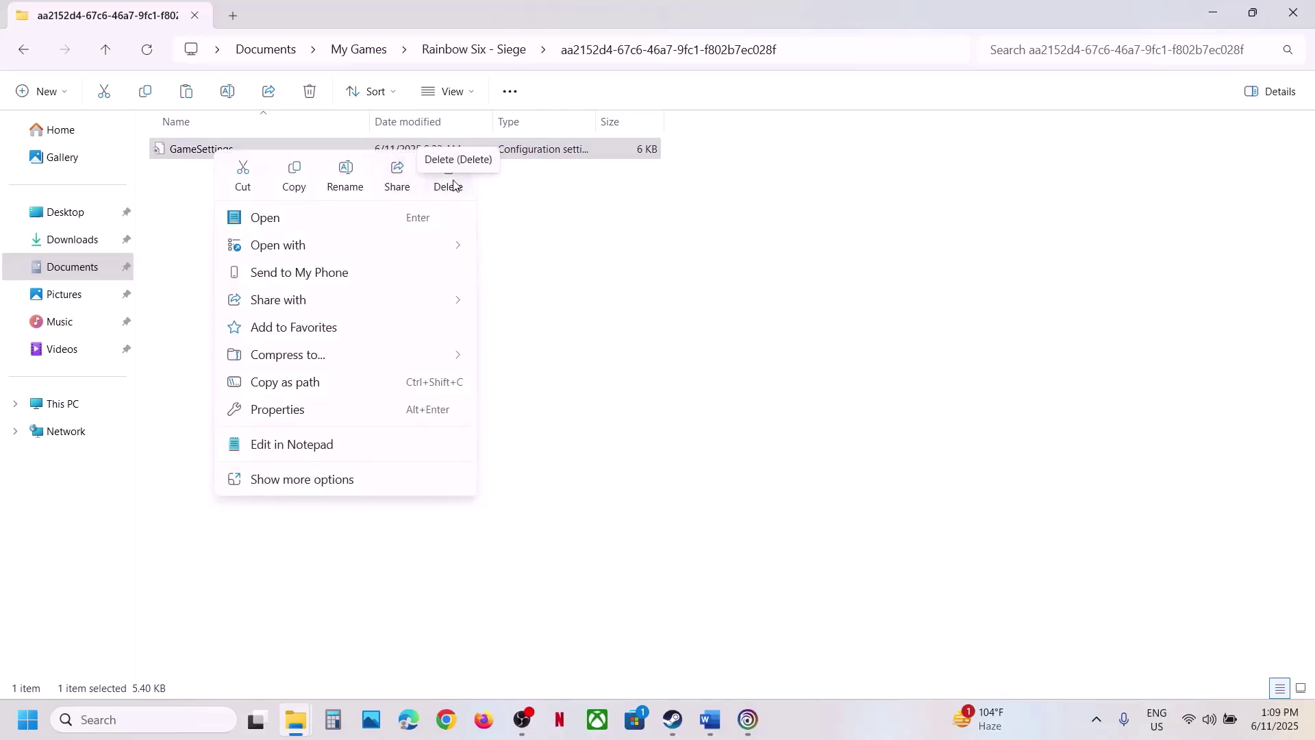
# Step: Return to the Word notes and read Step 6 on unchecking administrator from the game exe file, highlighting its text
pyautogui.click(673, 720)
pyautogui.click(710, 719)
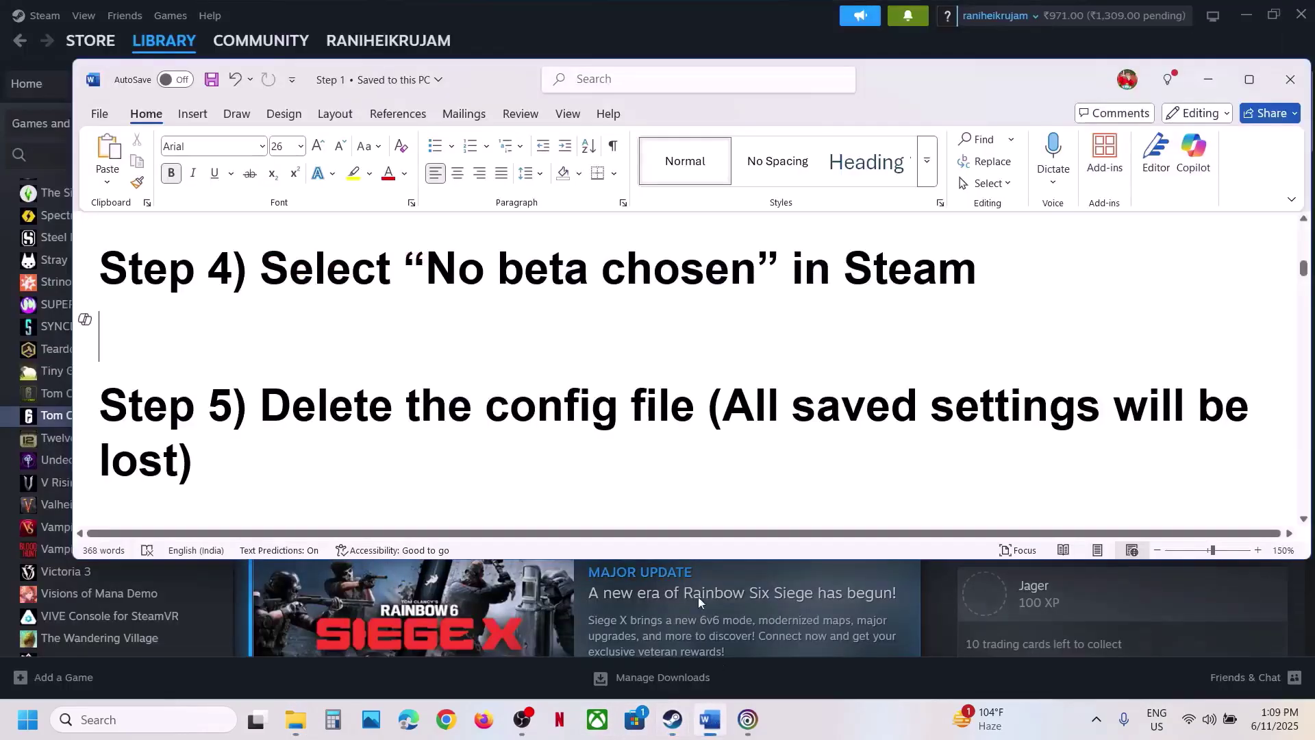
pyautogui.scroll(-4, 458, 417)
pyautogui.scroll(1, 458, 417)
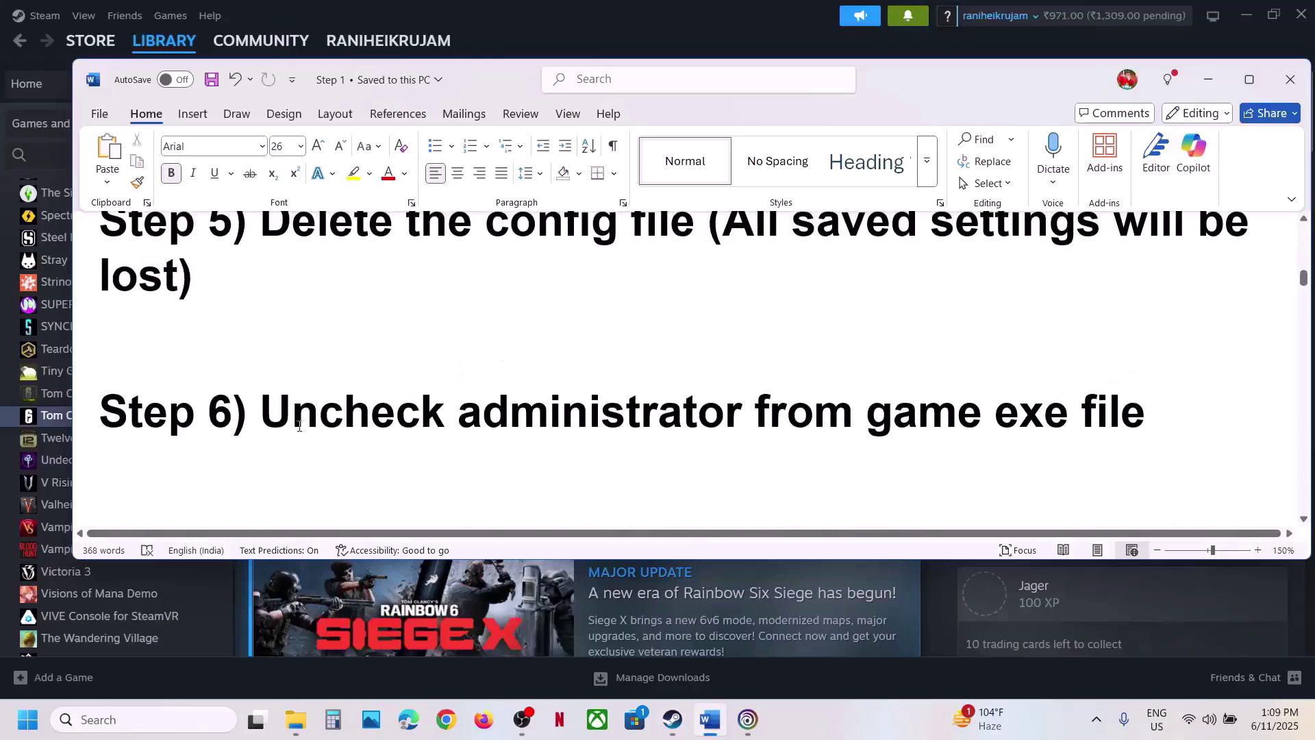
pyautogui.moveTo(300, 424); pyautogui.dragTo(1090, 399)
# Step: Switch to Steam and browse the local files of Tom Clancy's Rainbow Six Siege X
pyautogui.click(648, 22)
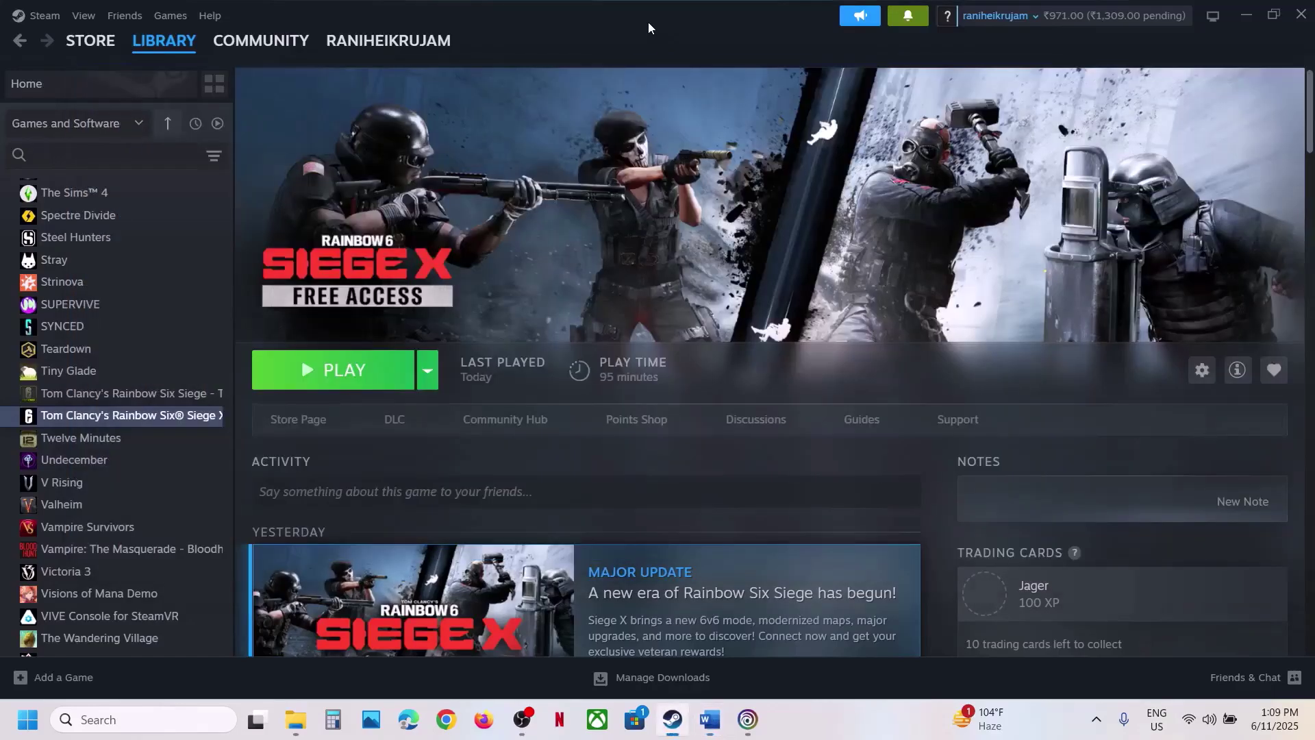
pyautogui.rightClick(86, 423)
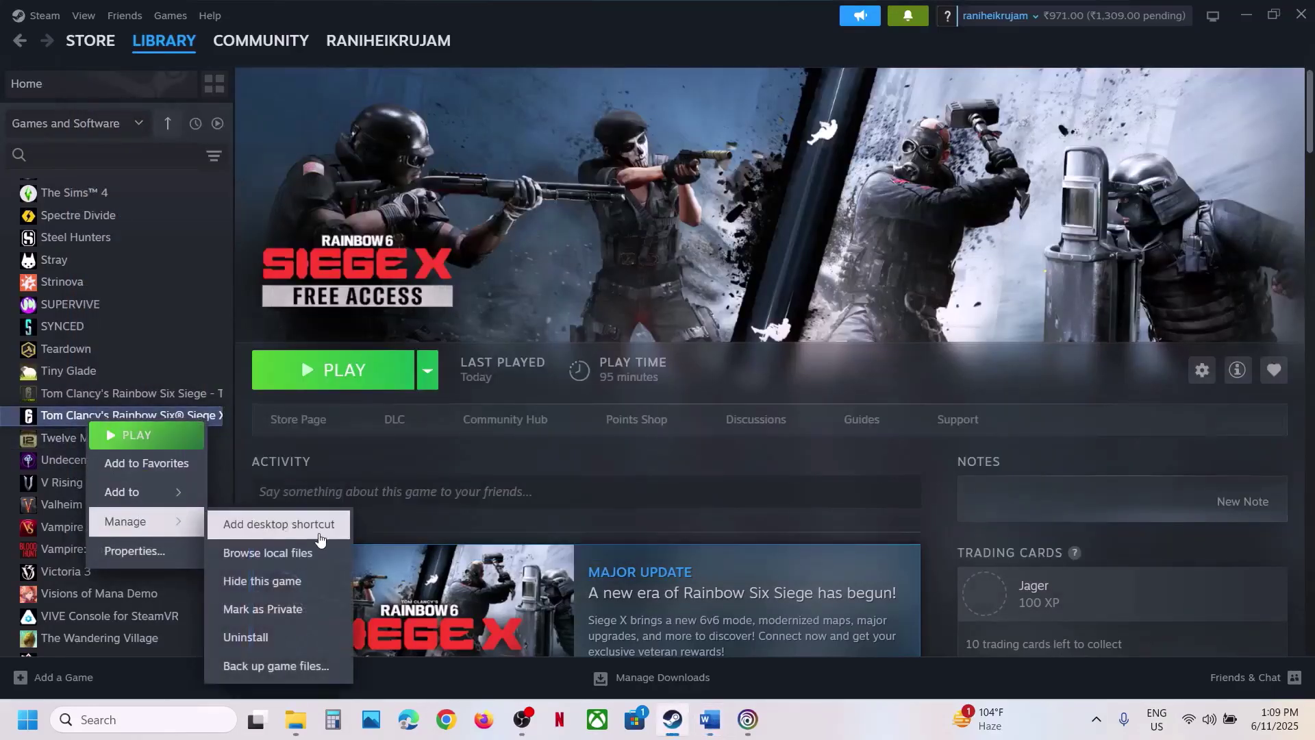
pyautogui.moveTo(137, 522)
pyautogui.click(285, 558)
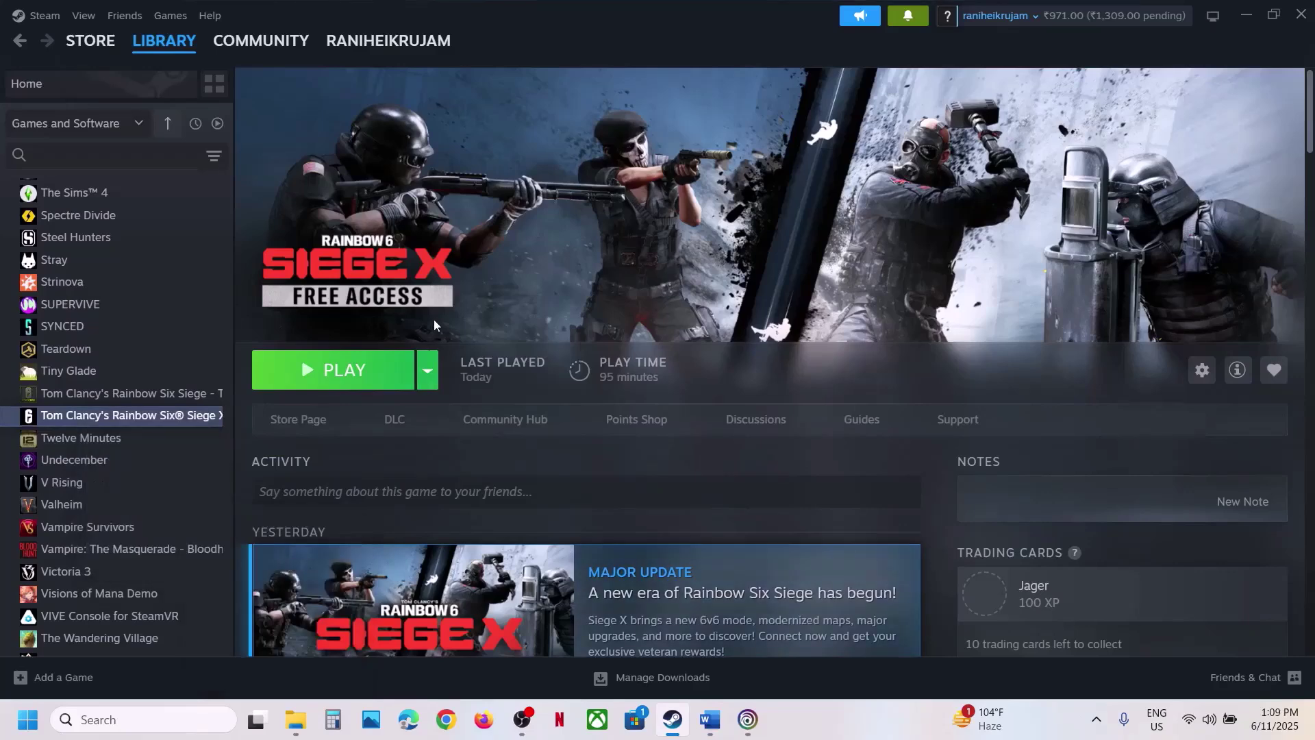
# Step: Review the administrator option in the RainbowSix application's Compatibility properties, accept the dialog, and close the game folder
pyautogui.scroll(-4, 377, 340)
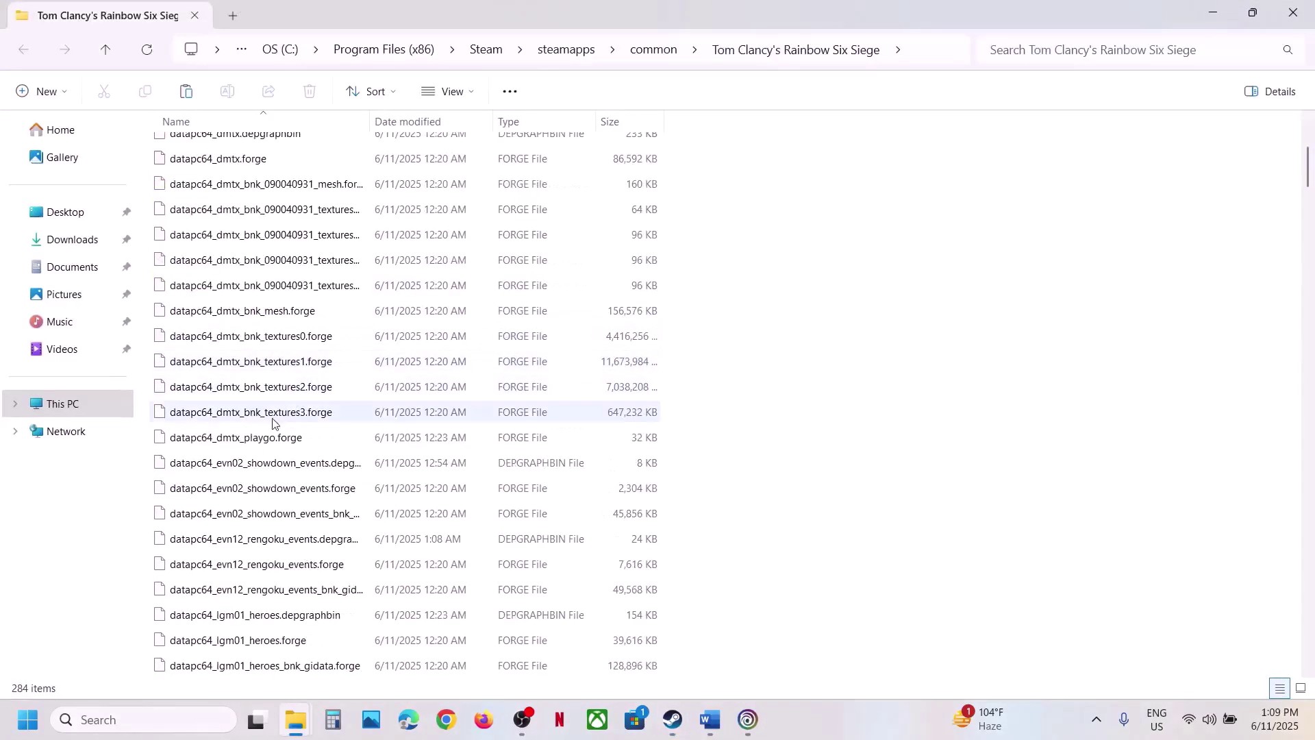
pyautogui.moveTo(1309, 168); pyautogui.dragTo(1311, 651)
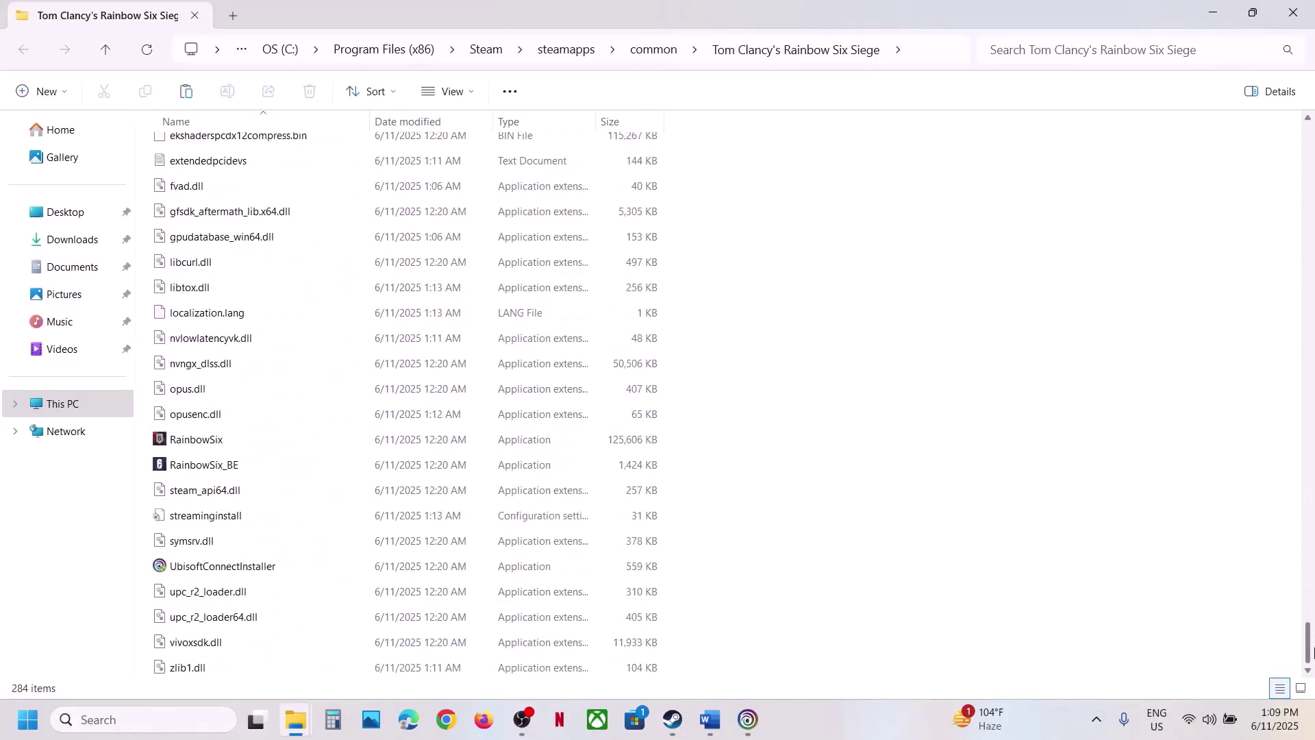
pyautogui.click(198, 441)
pyautogui.rightClick(200, 447)
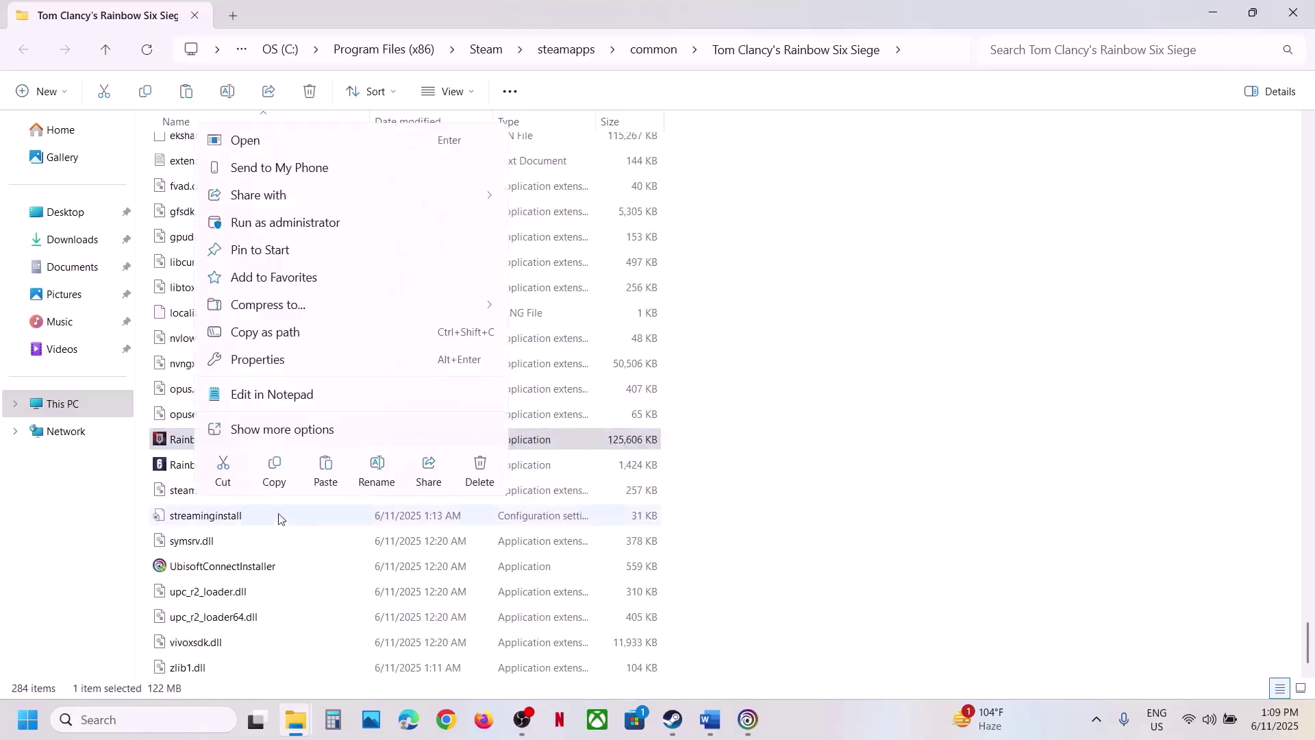
pyautogui.click(267, 363)
pyautogui.click(388, 276)
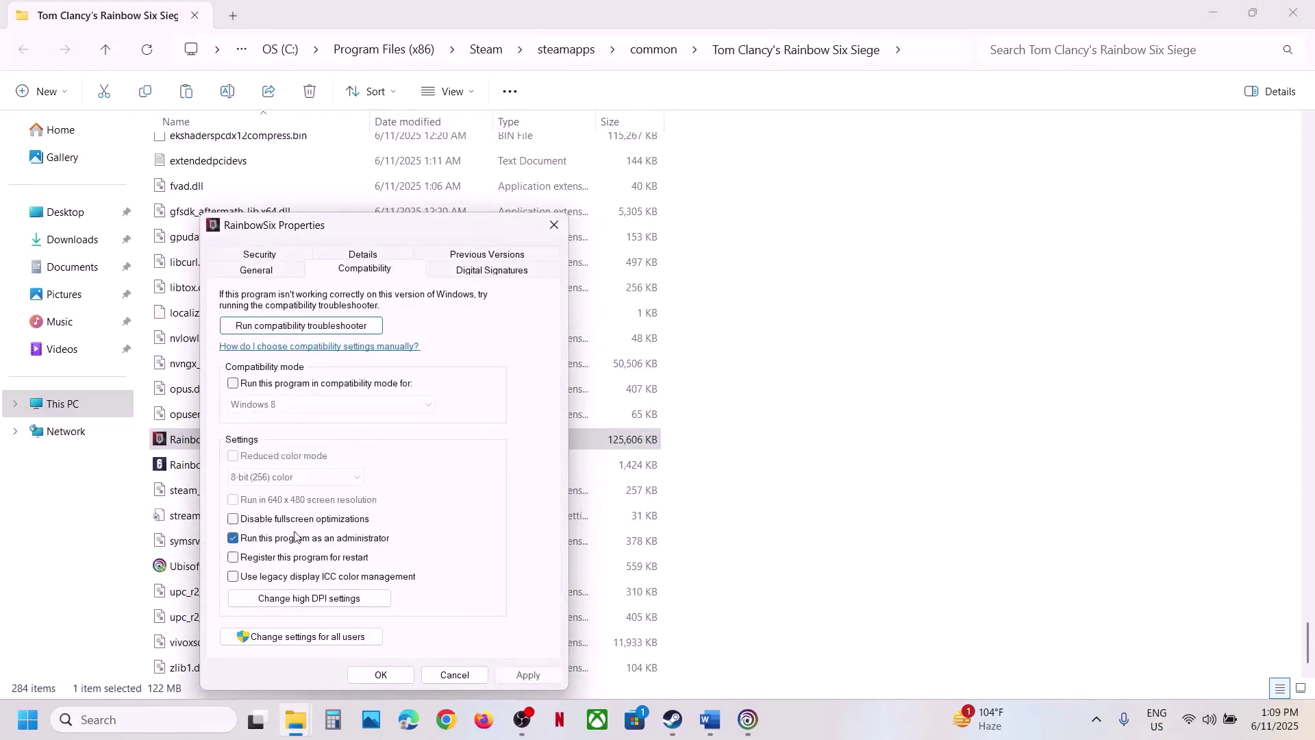
pyautogui.click(381, 674)
pyautogui.click(1290, 15)
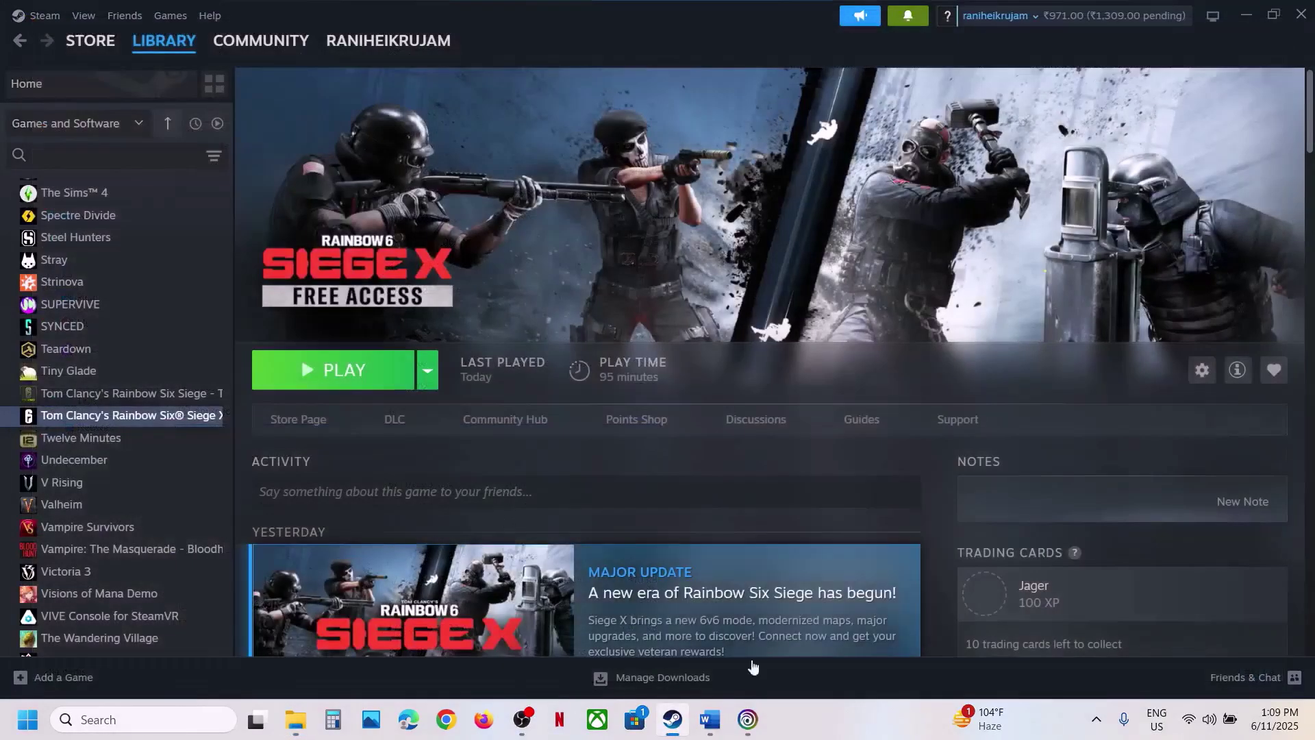
# Step: Return to the Word notes and read Step 7 on reinstalling Ubisoft Connect, highlighting its text
pyautogui.click(711, 719)
pyautogui.scroll(-1, 487, 345)
pyautogui.scroll(-1, 487, 345)
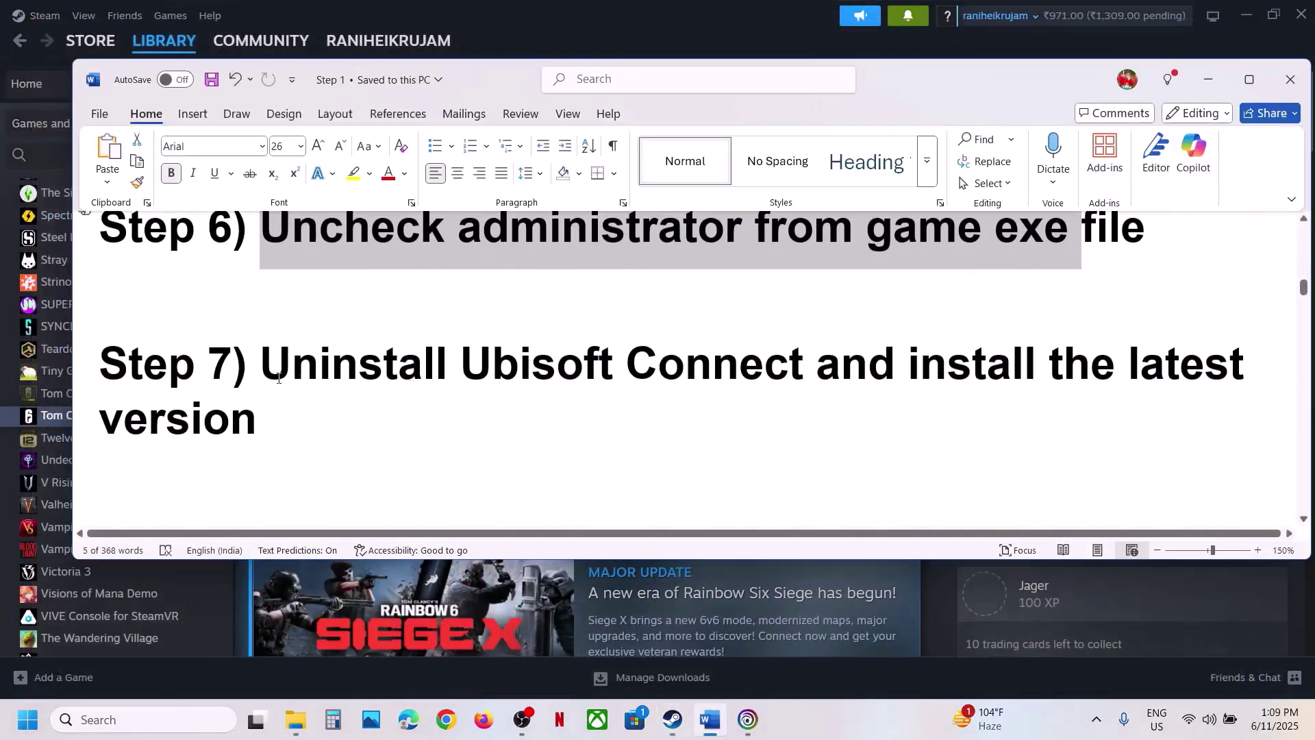
pyautogui.moveTo(263, 363); pyautogui.dragTo(1069, 434)
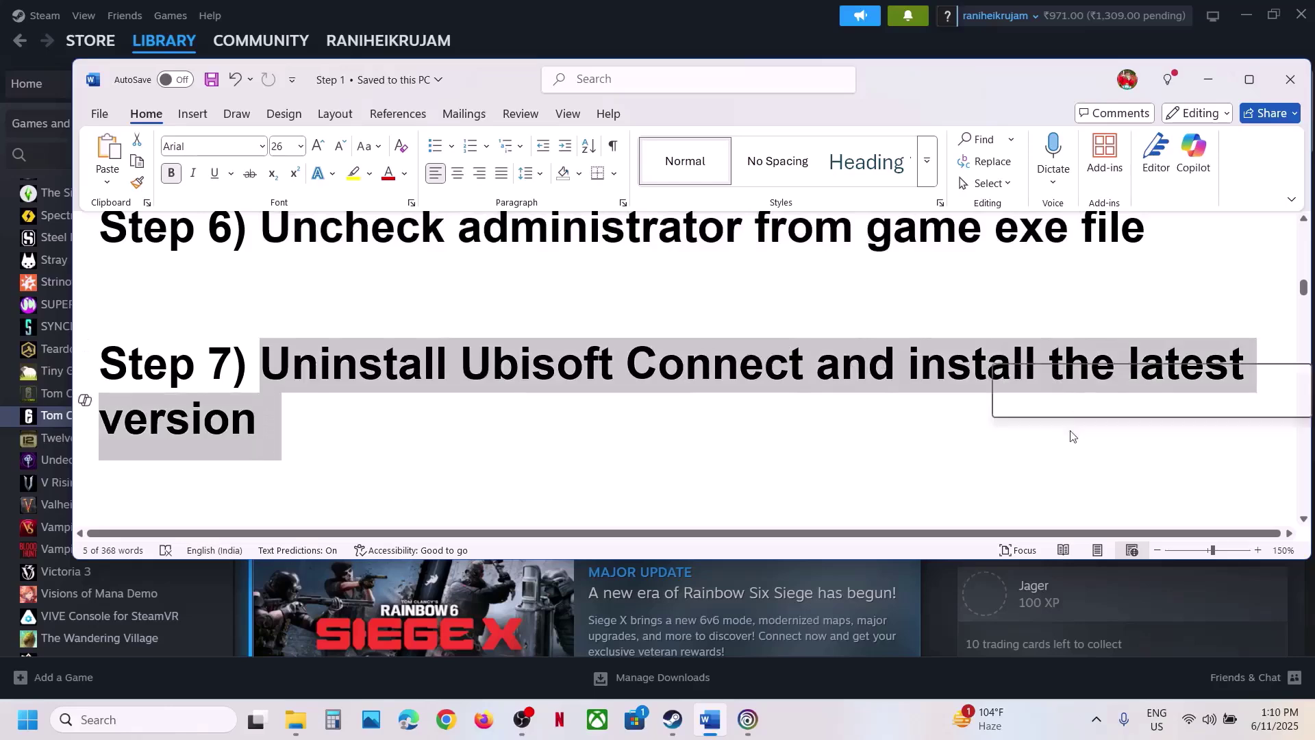
pyautogui.click(308, 471)
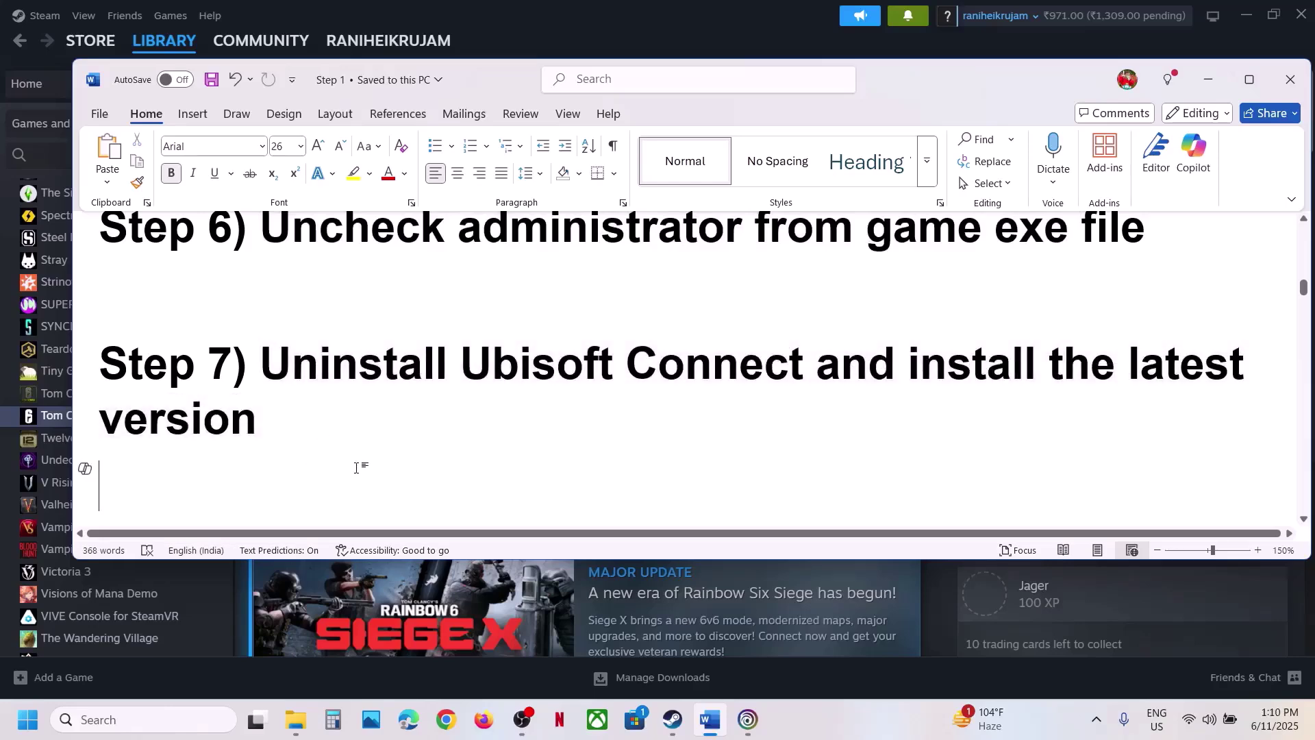
# Step: Switch to Ubisoft Connect, view the account menu with its Log out and Quit options, and dismiss it
pyautogui.click(748, 718)
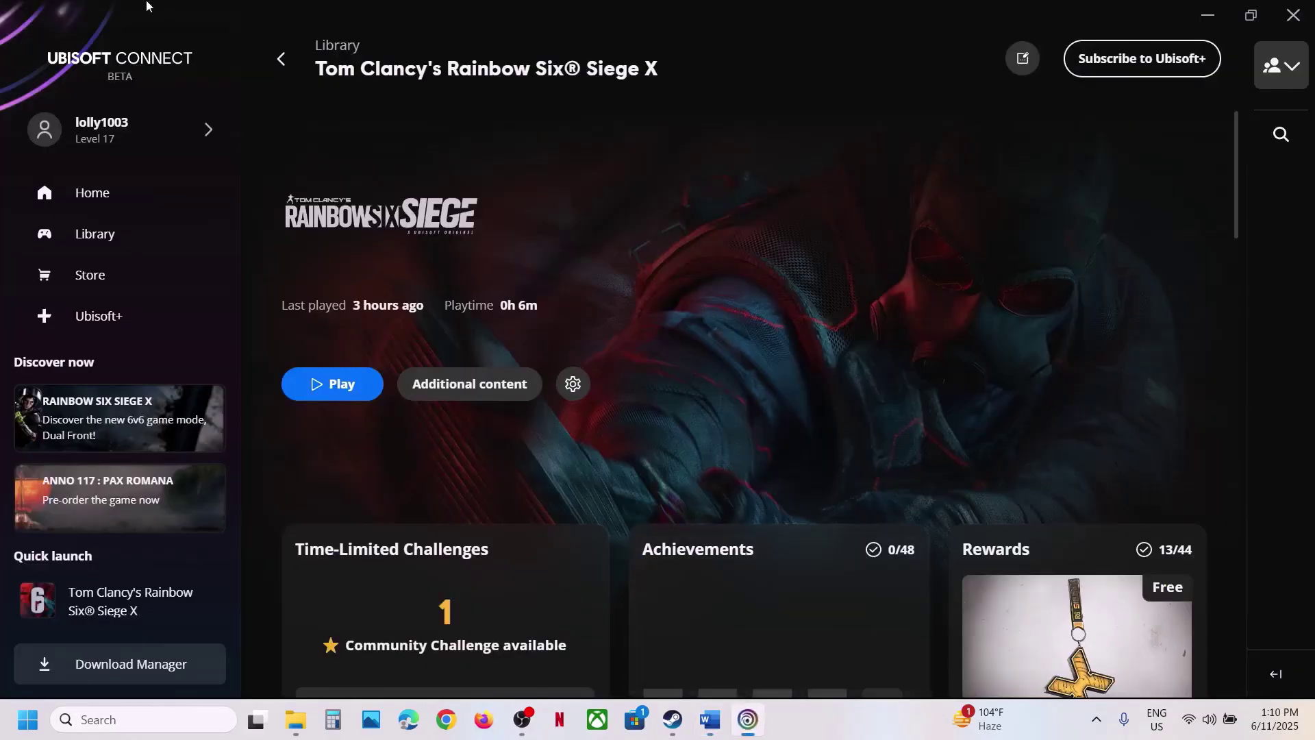
pyautogui.click(126, 141)
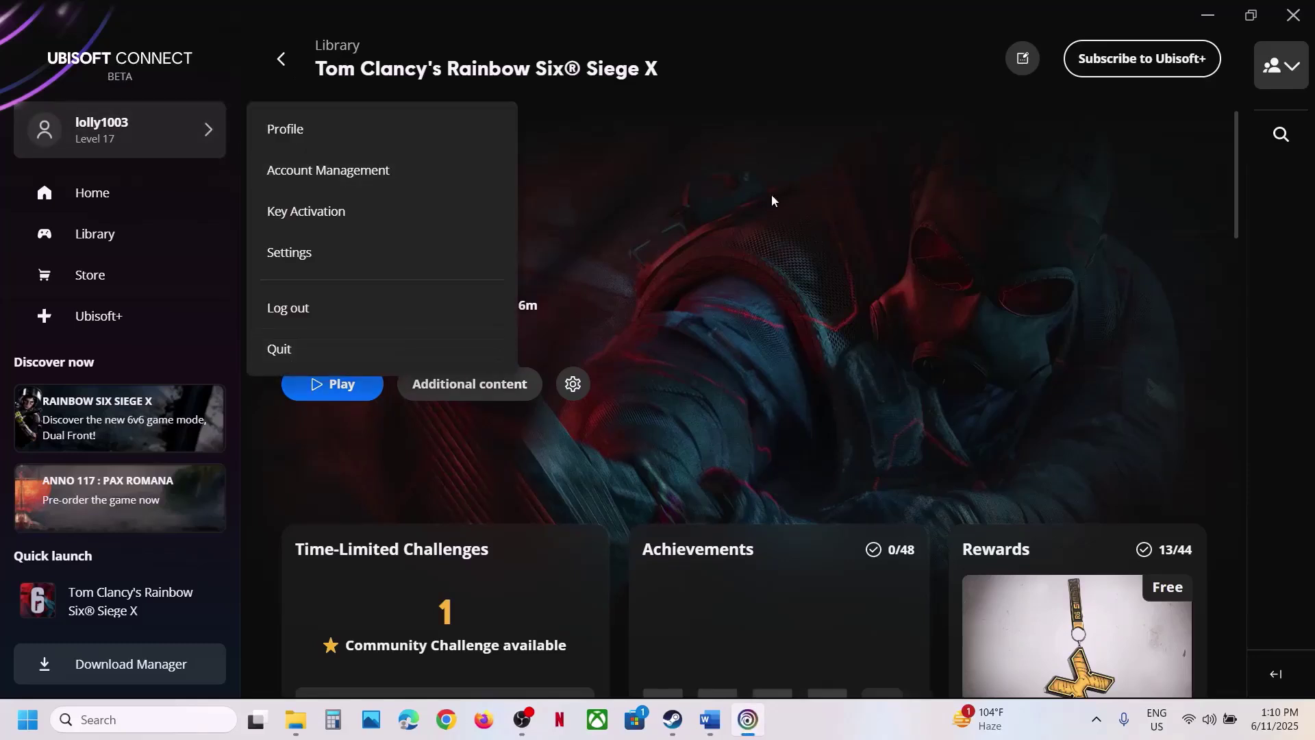
pyautogui.click(757, 60)
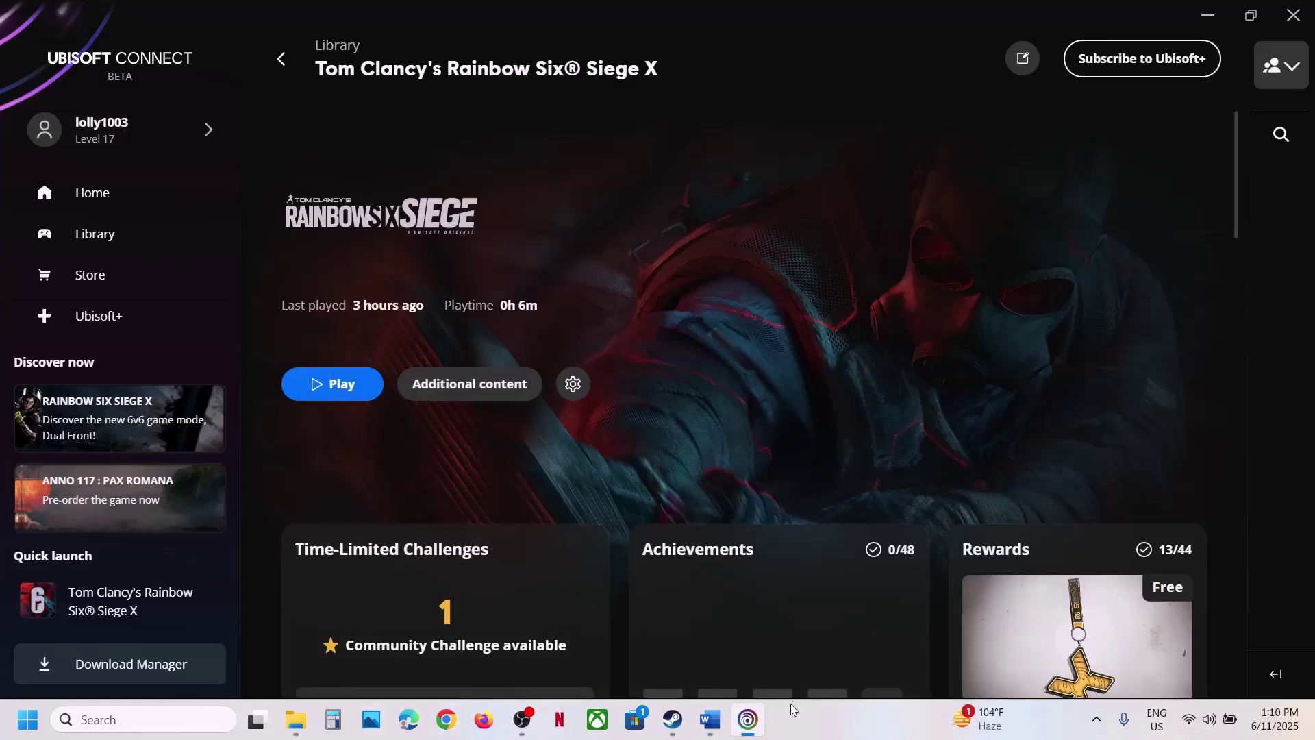
# Step: Highlight "Ubisoft Connect" in the Word notes, and open the installed programs list in Control Panel
pyautogui.click(718, 731)
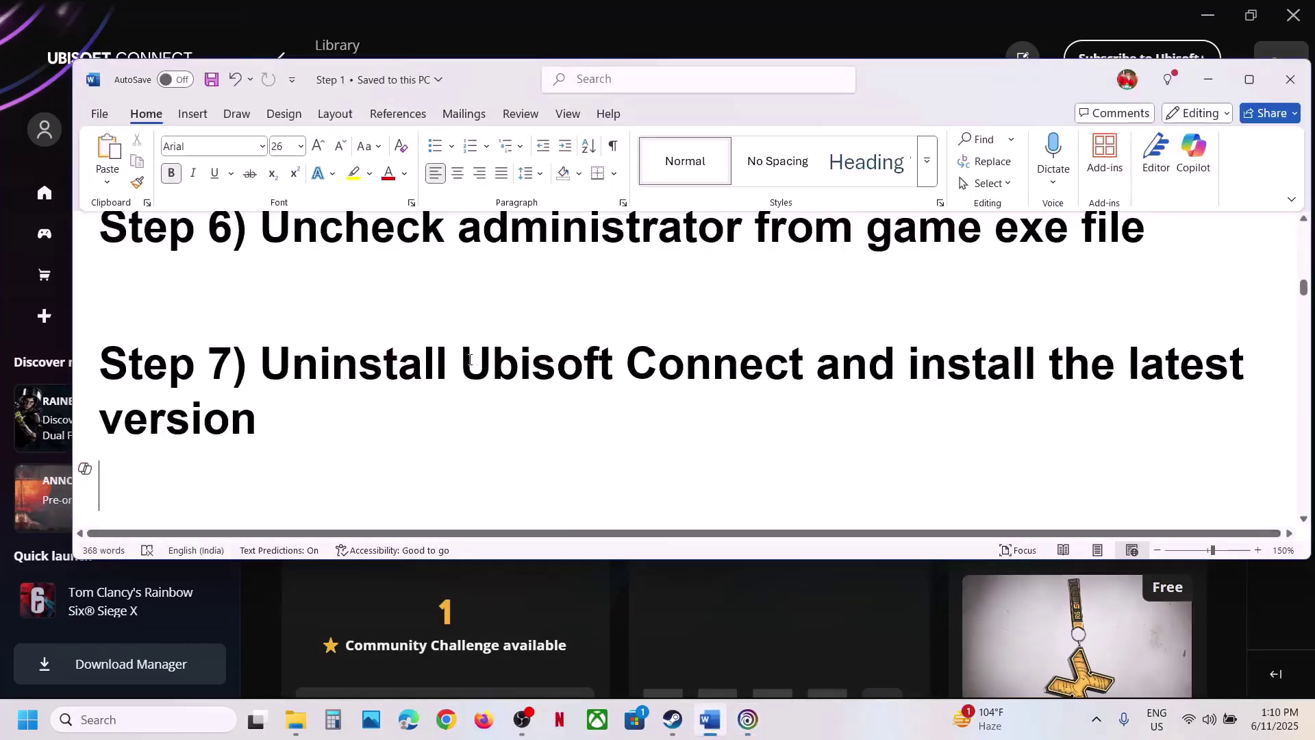
pyautogui.moveTo(469, 359); pyautogui.dragTo(768, 379)
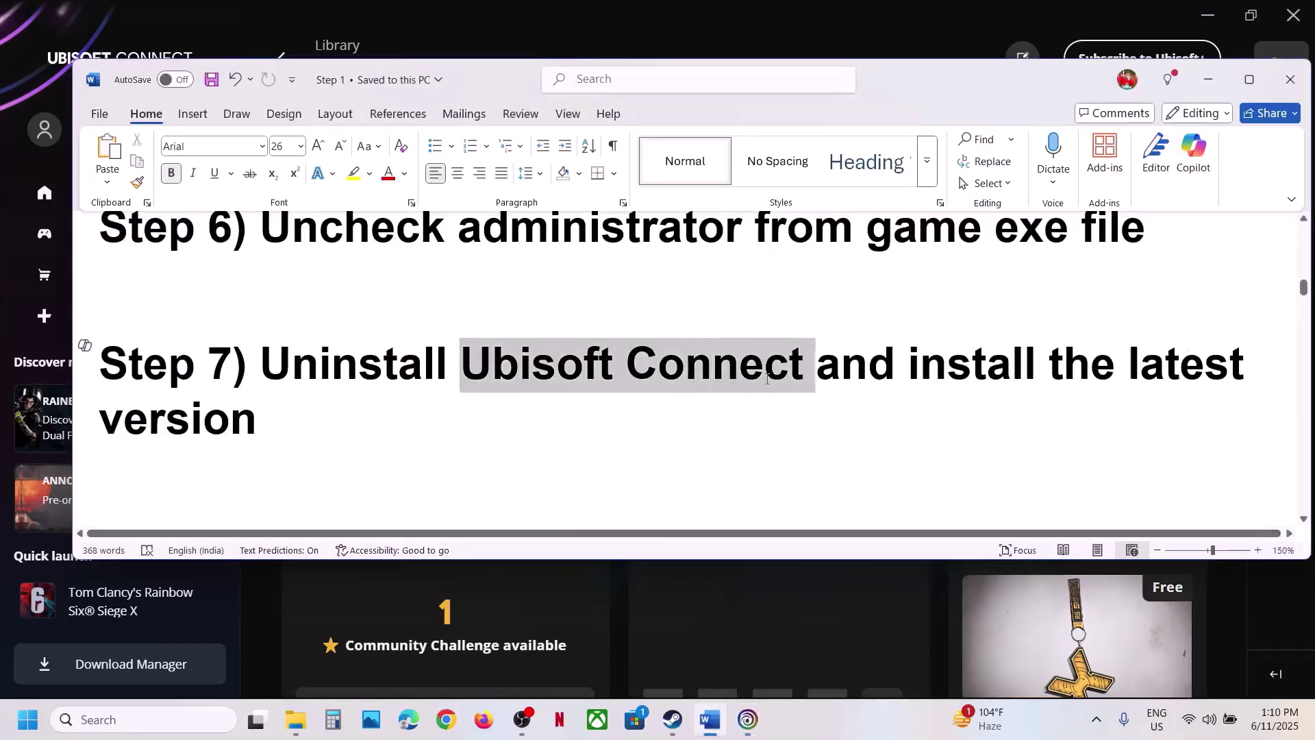
pyautogui.click(113, 720)
pyautogui.write('cont')
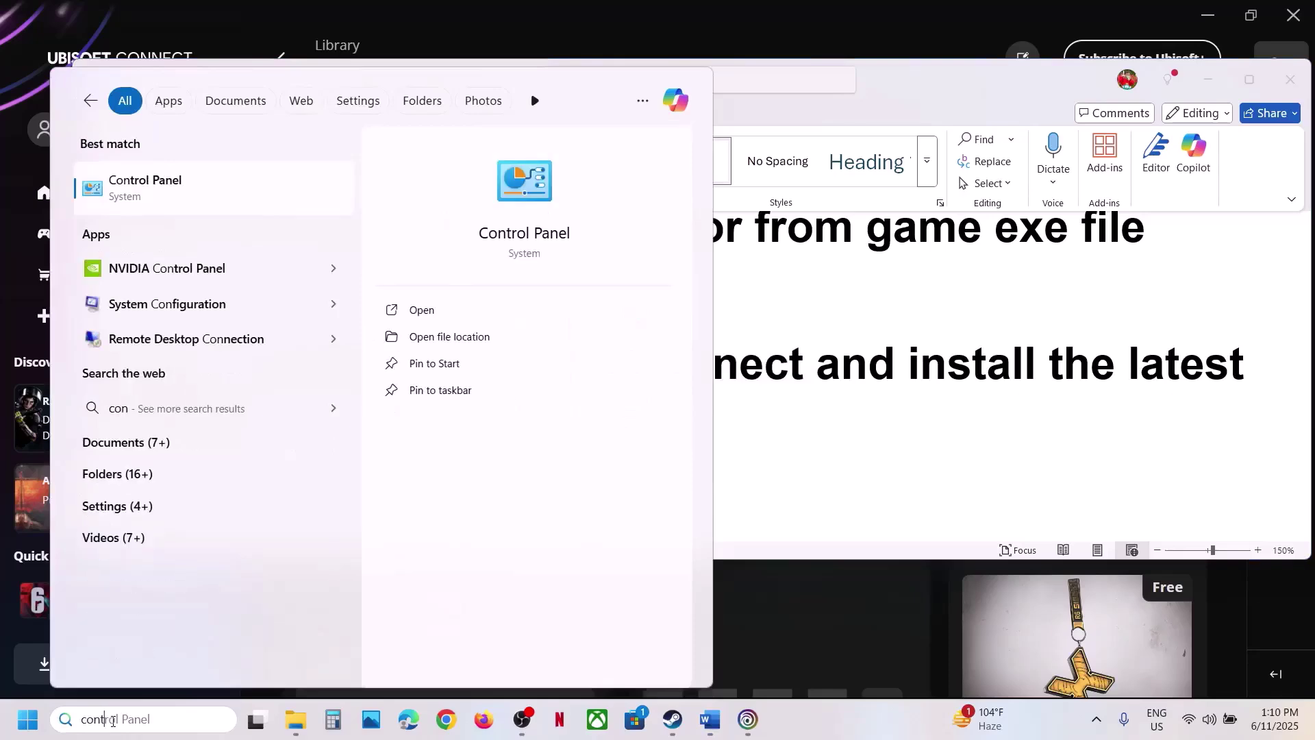
pyautogui.write('rol')
pyautogui.press('Return')
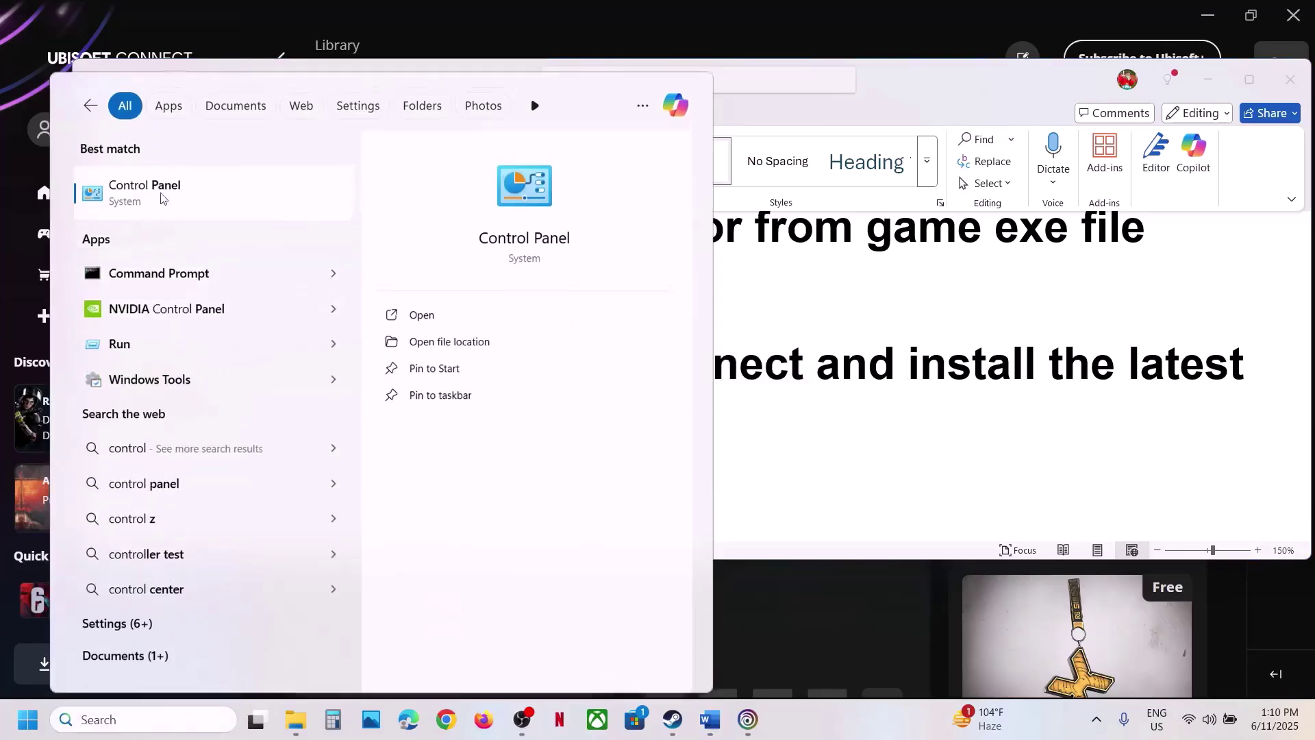
pyautogui.click(447, 349)
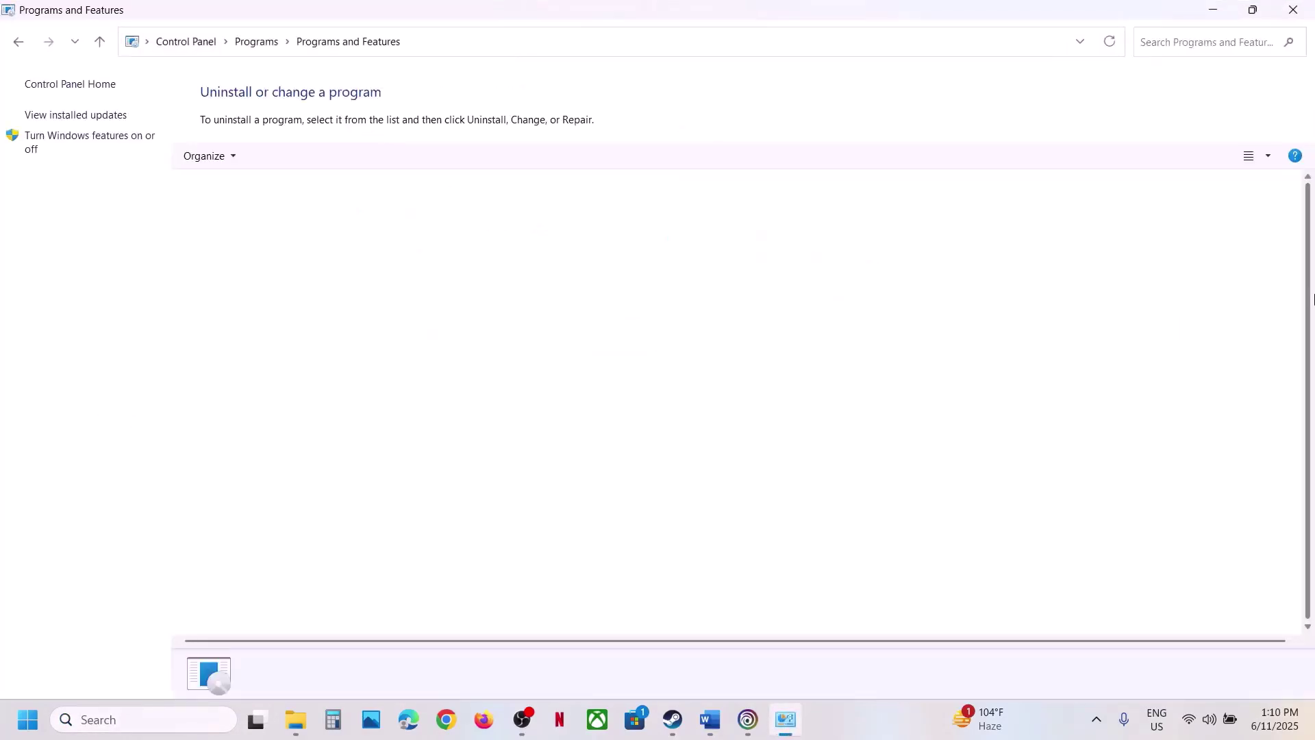
# Step: Find Ubisoft Connect in the installed programs list, start uninstalling it, and decline the User Account Control prompt
pyautogui.scroll(-6, 358, 526)
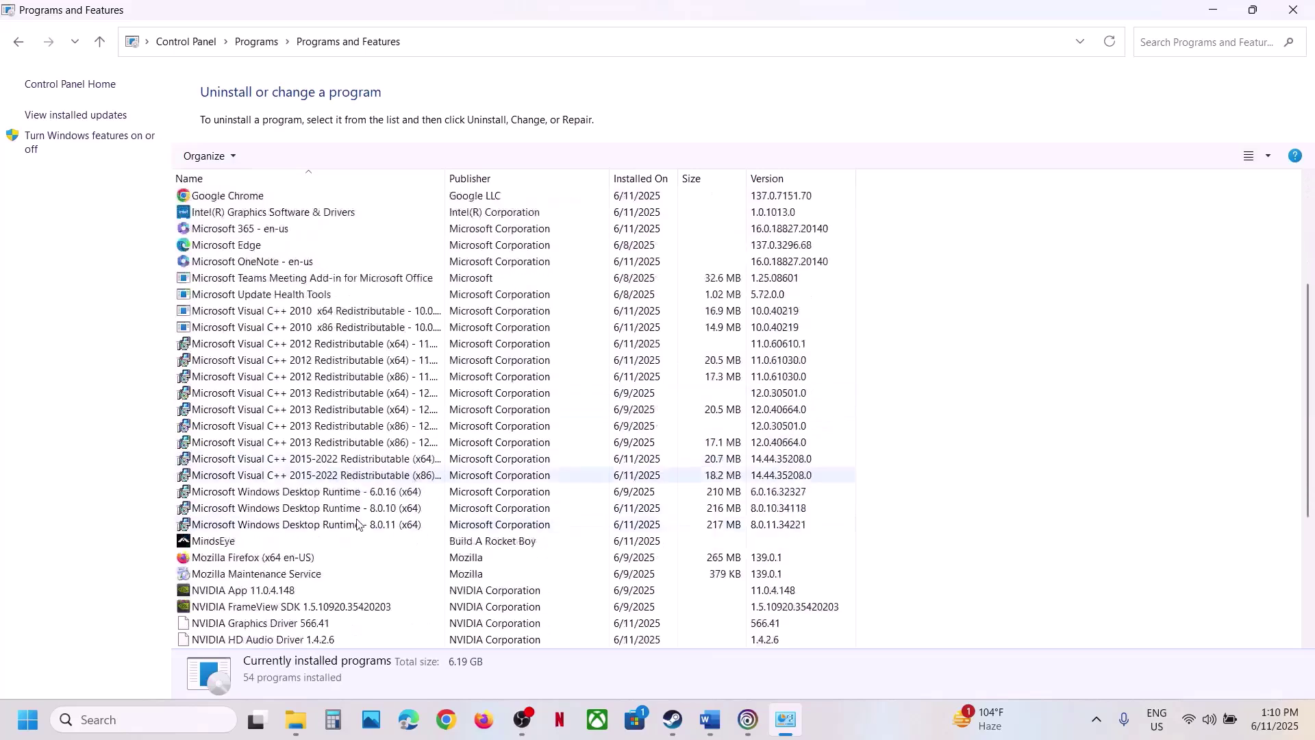
pyautogui.scroll(-3, 357, 525)
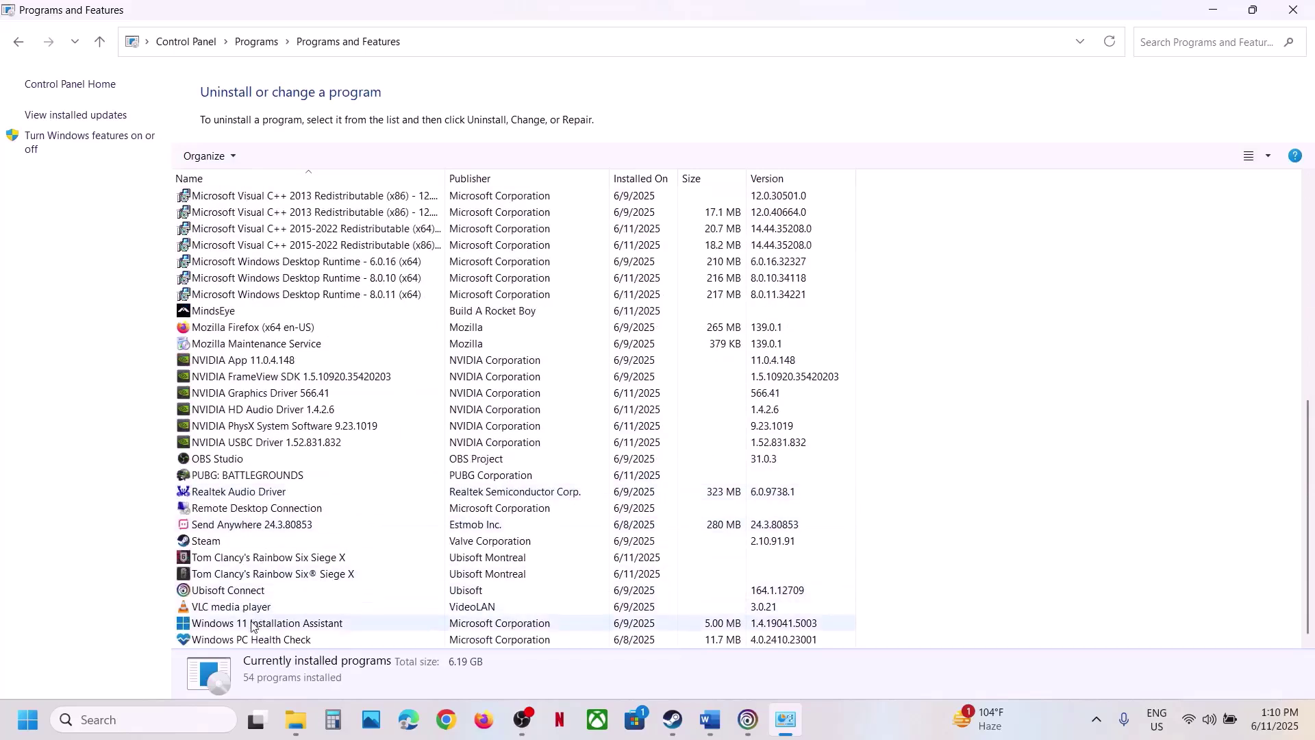
pyautogui.scroll(2, 257, 519)
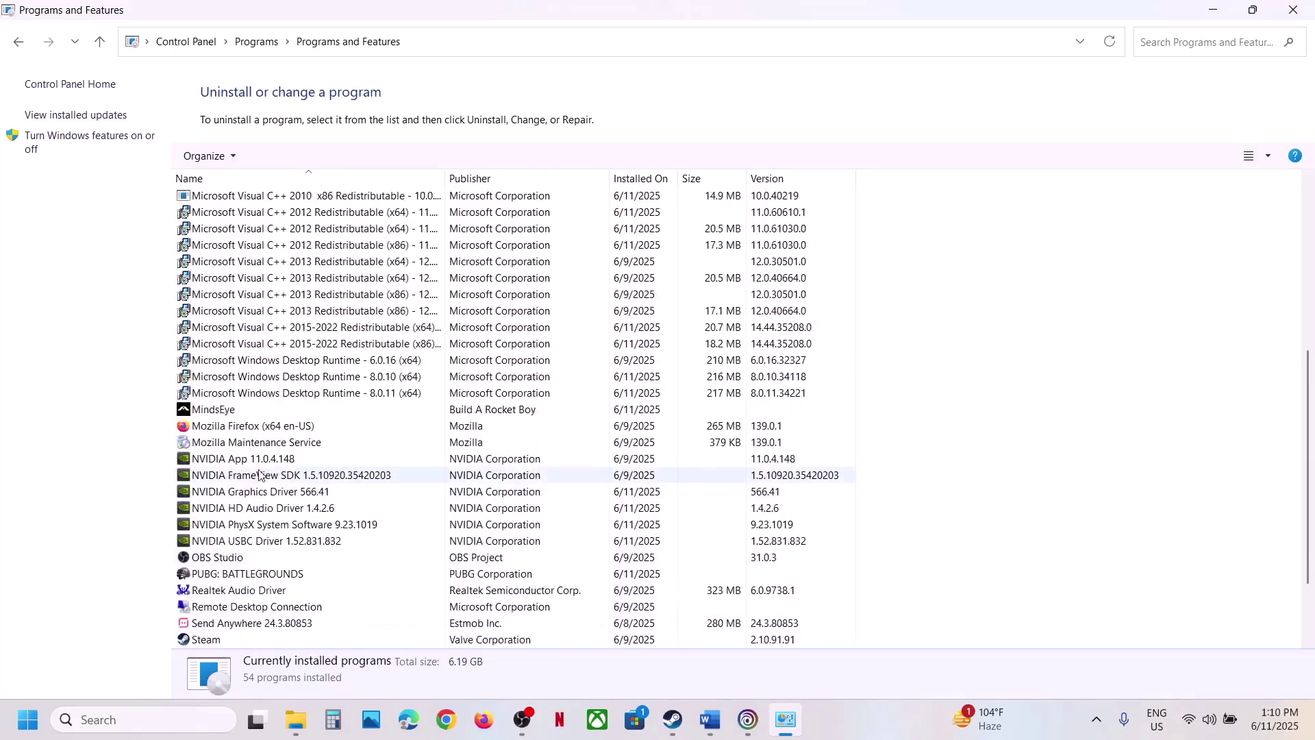
pyautogui.click(258, 473)
pyautogui.press('u')
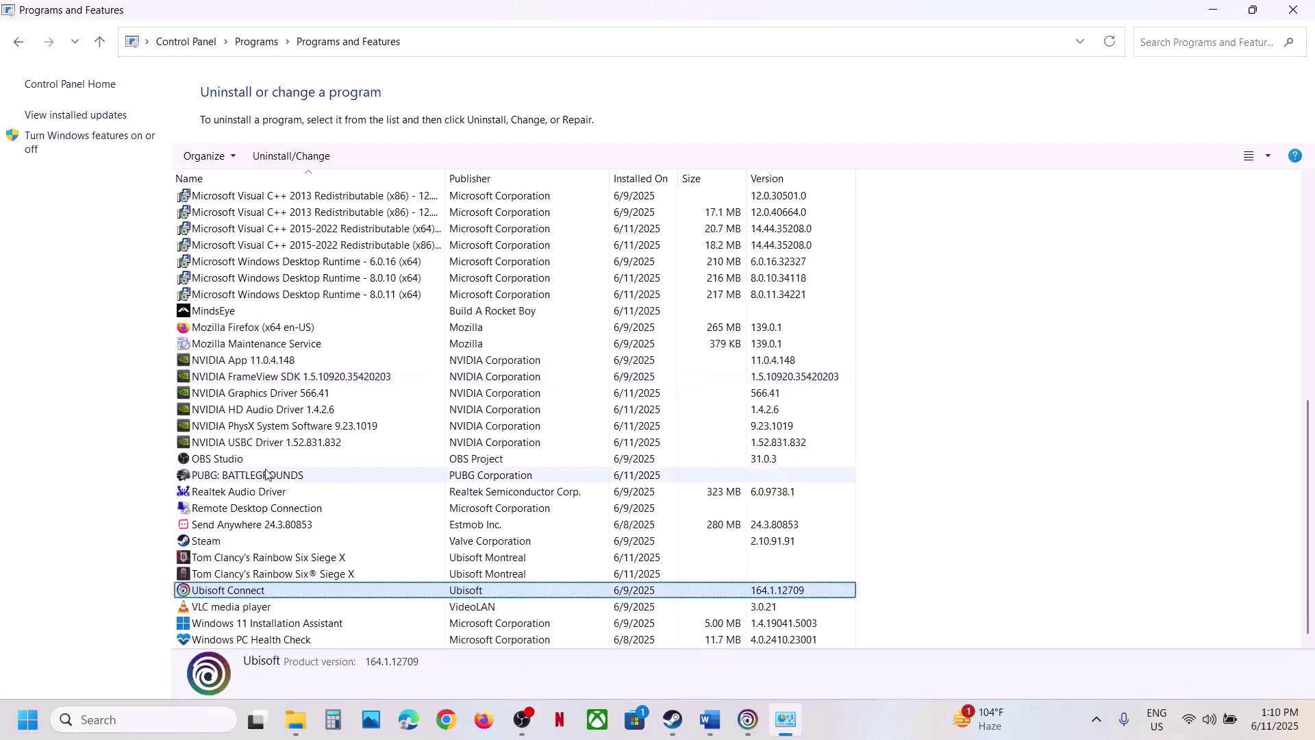
pyautogui.scroll(1, 263, 598)
pyautogui.rightClick(263, 598)
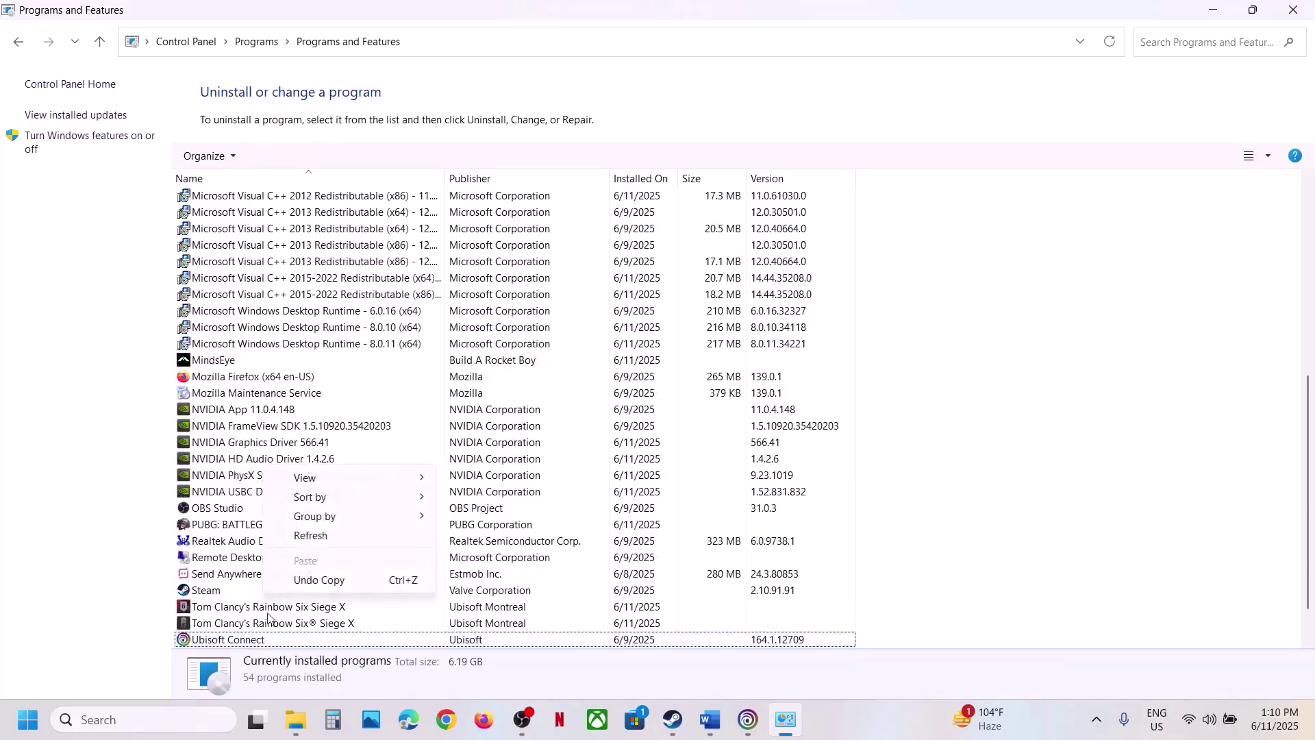
pyautogui.click(235, 640)
pyautogui.scroll(-1, 236, 637)
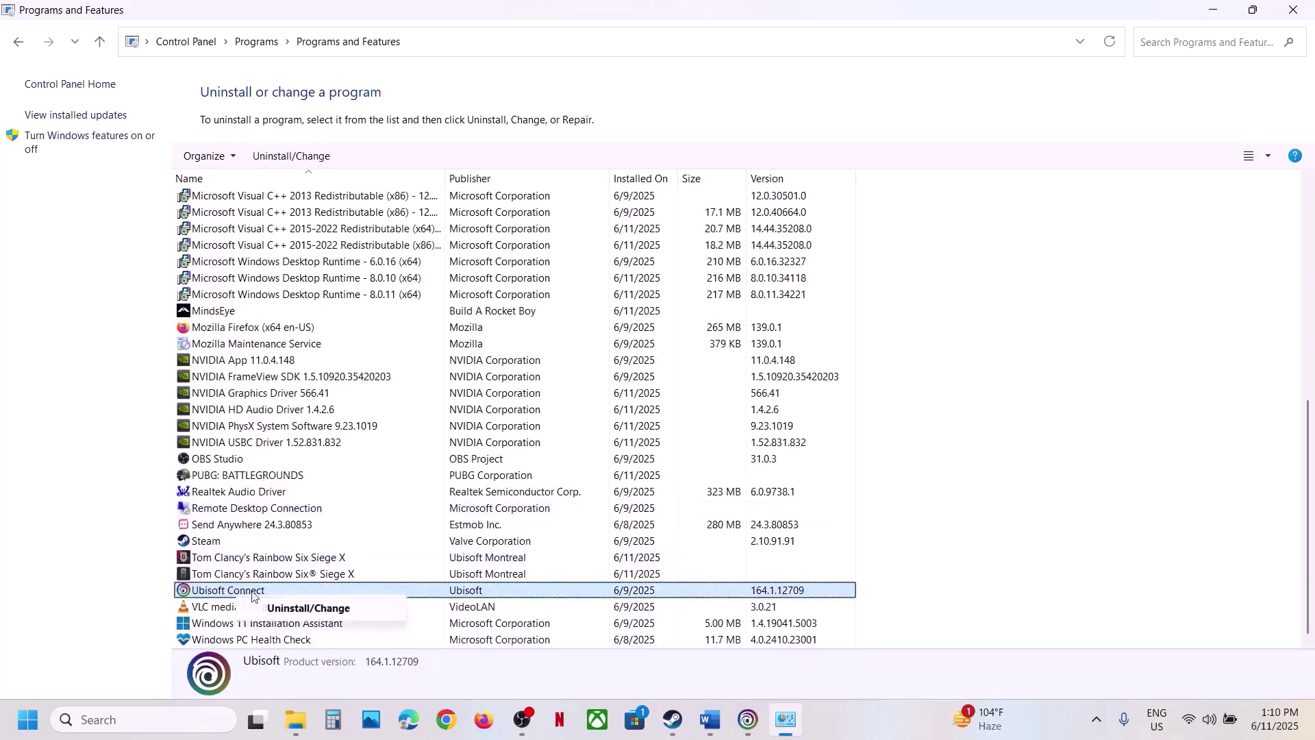
pyautogui.click(308, 610)
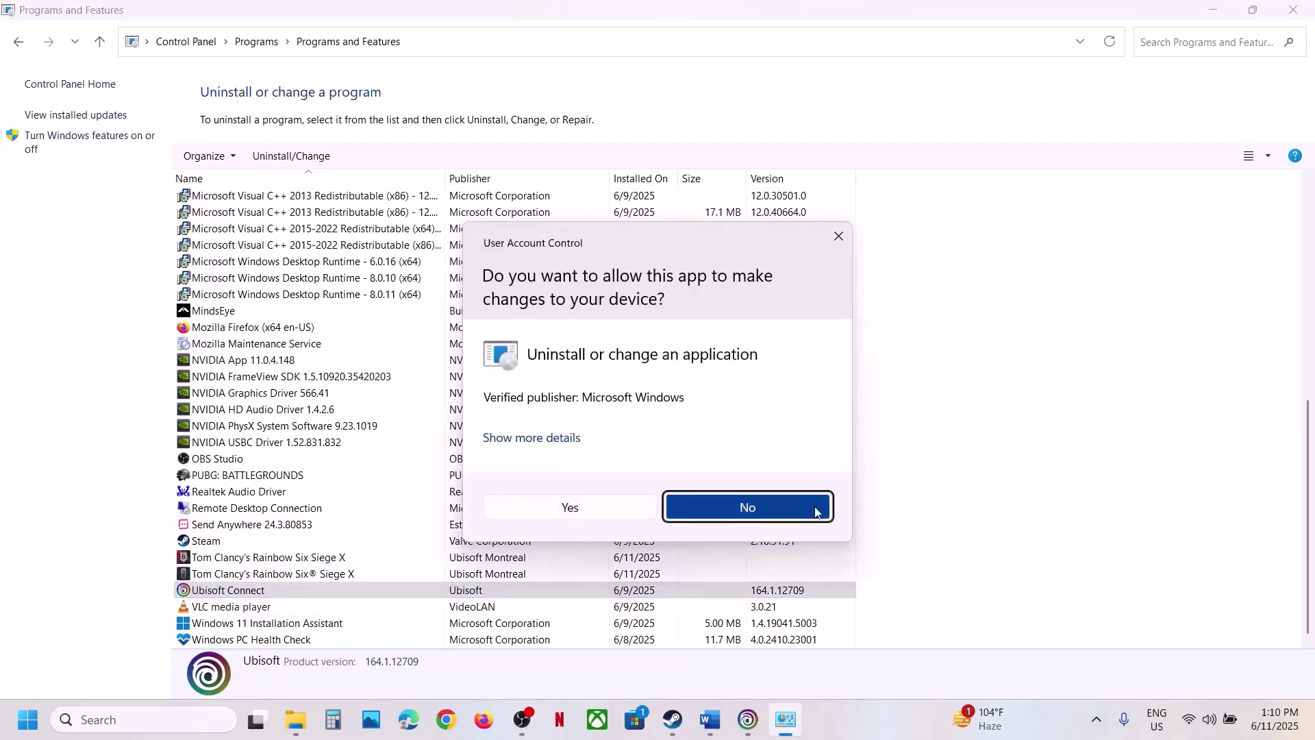
pyautogui.click(747, 507)
# Step: View the power options for restarting the computer, and open the Ubisoft Connect website in Chrome from the search results
pyautogui.click(28, 719)
pyautogui.click(497, 660)
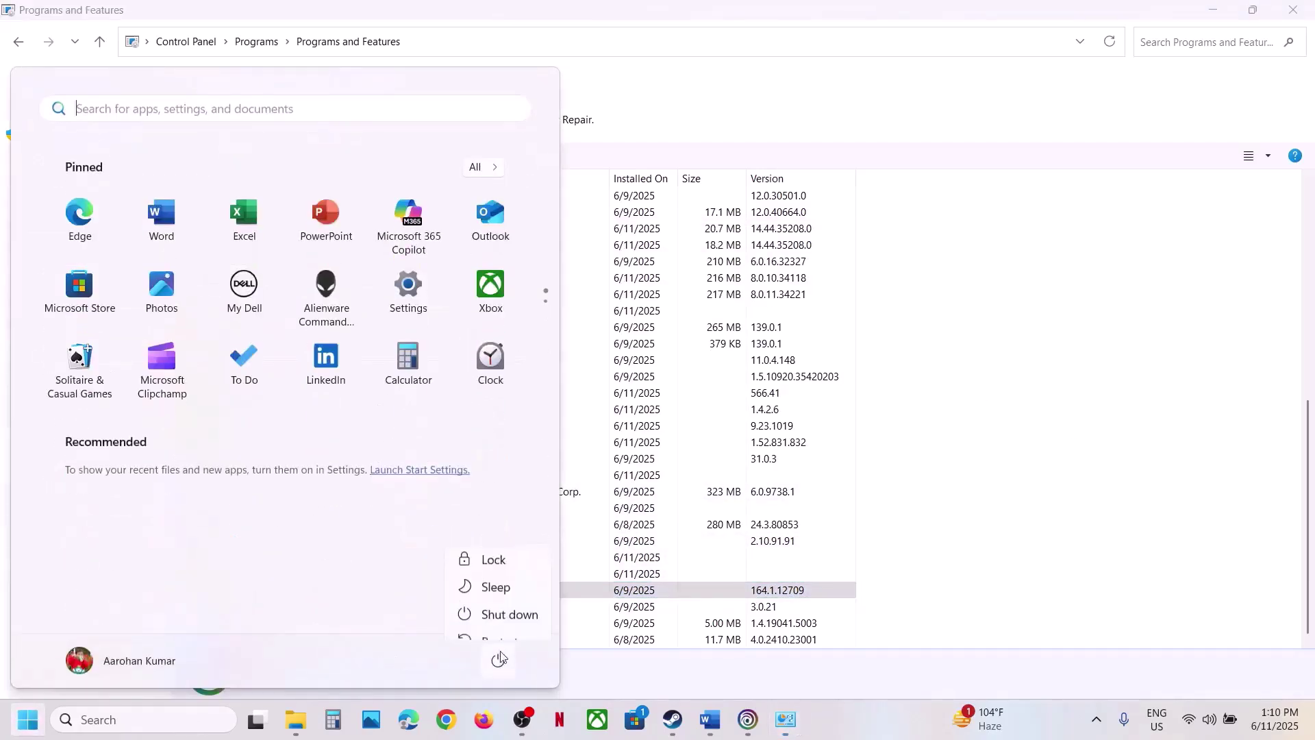
pyautogui.click(446, 719)
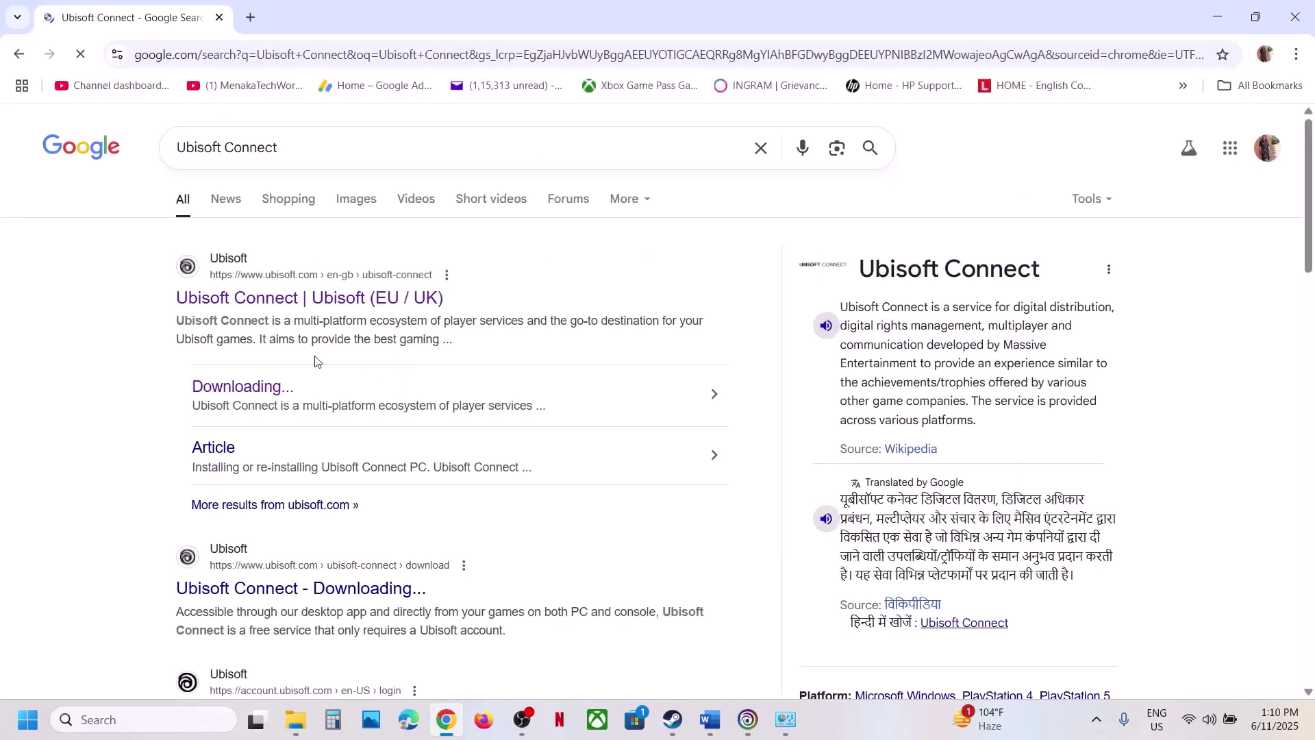
pyautogui.click(276, 299)
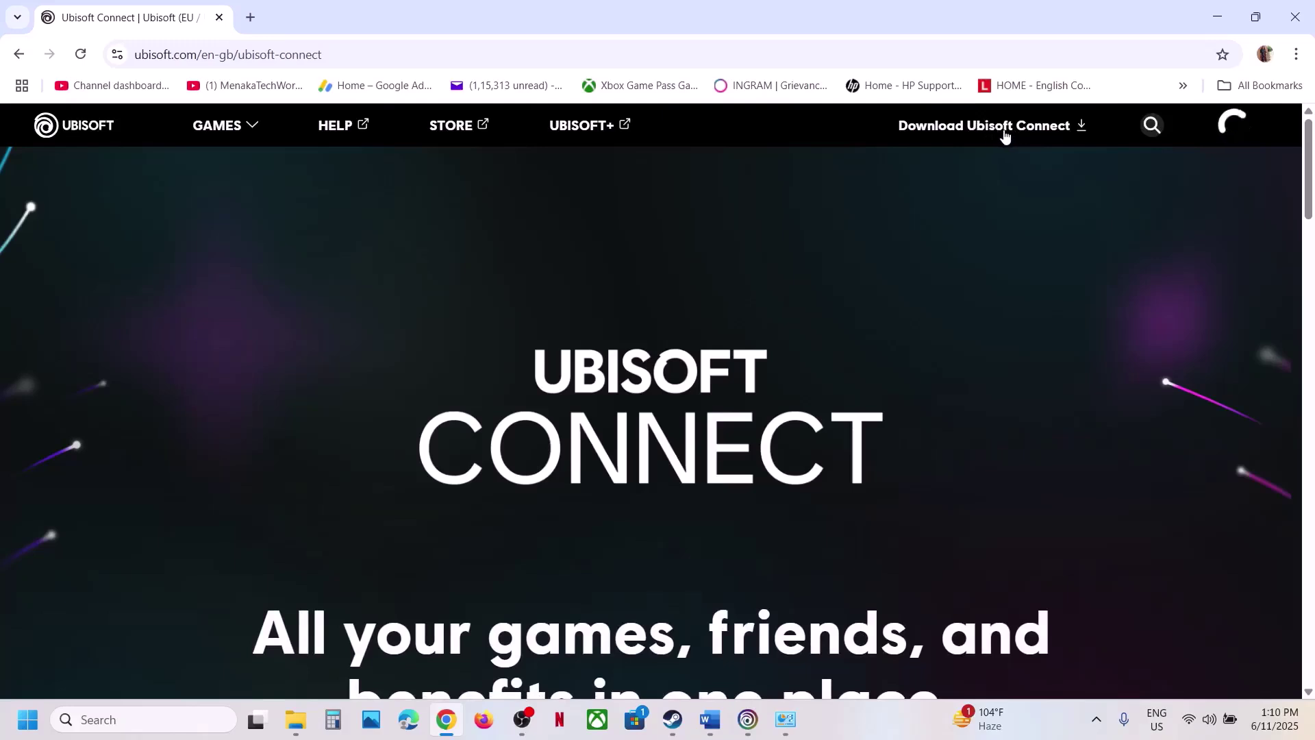
# Step: Return to the Word notes and highlight the Step 8 text on running Steam/Ubisoft Connect as an administrator
pyautogui.click(687, 727)
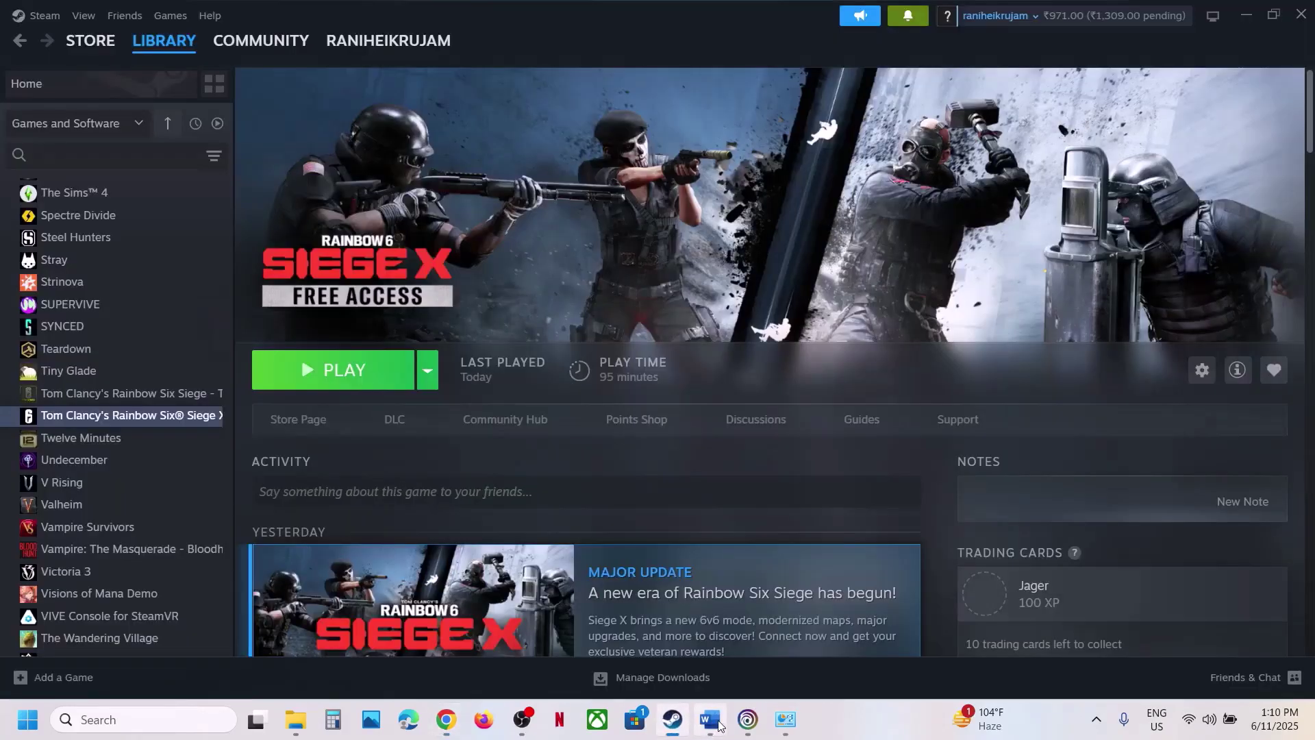
pyautogui.click(719, 726)
pyautogui.scroll(-3, 466, 387)
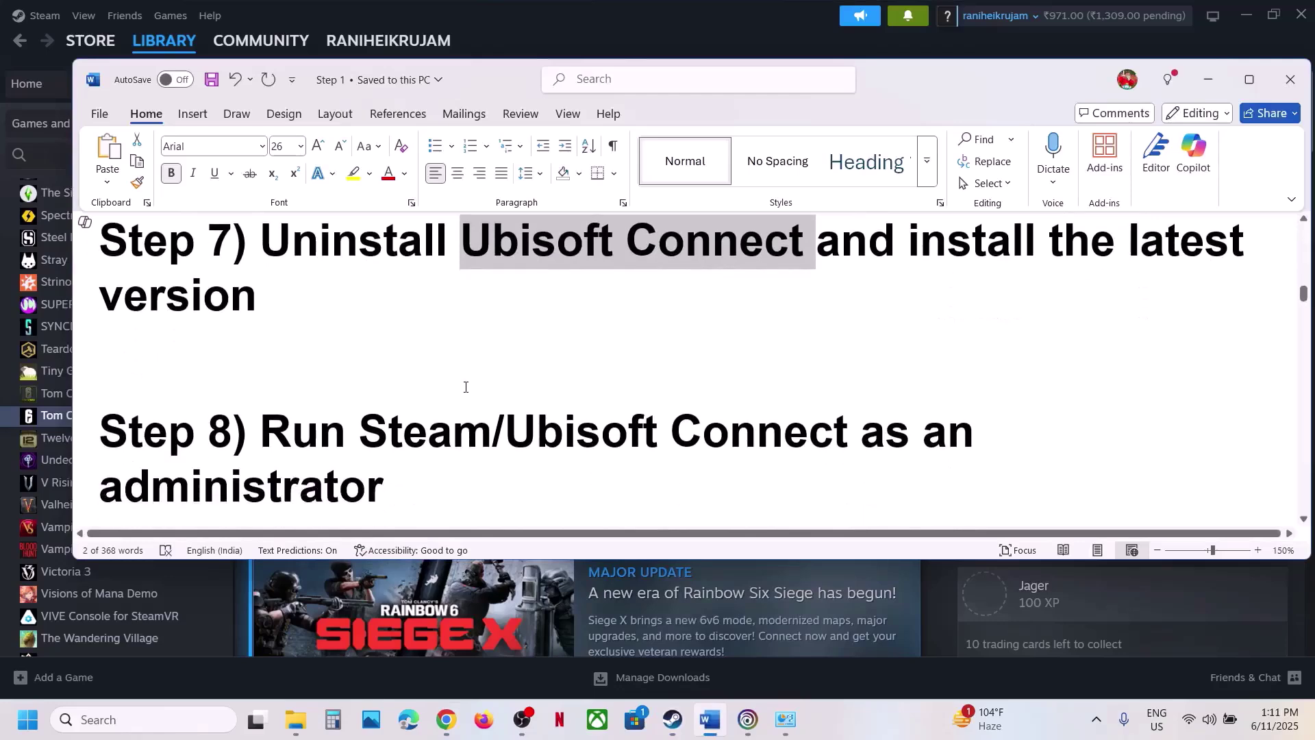
pyautogui.scroll(-2, 466, 387)
pyautogui.scroll(1, 466, 387)
pyautogui.moveTo(263, 372); pyautogui.dragTo(692, 409)
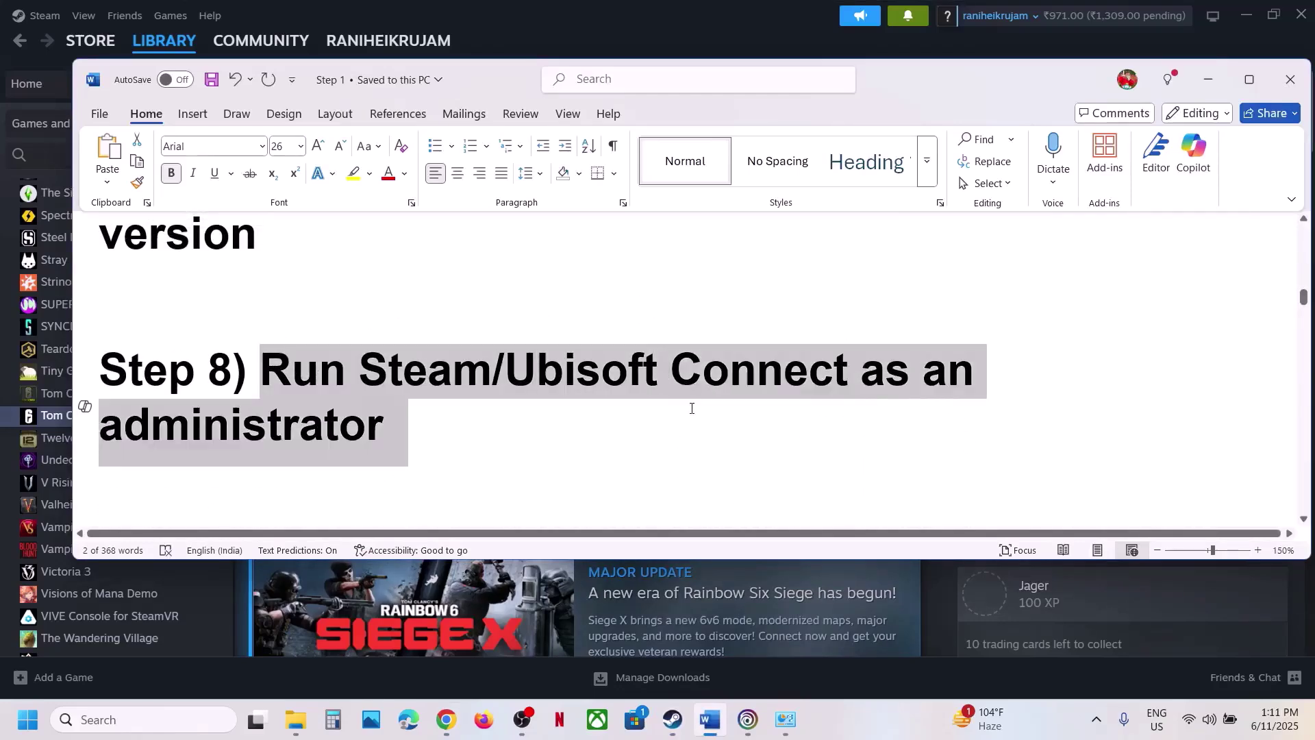
# Step: Switch to Steam, view the client menu with its Exit option, and dismiss the menu
pyautogui.click(565, 43)
pyautogui.click(43, 15)
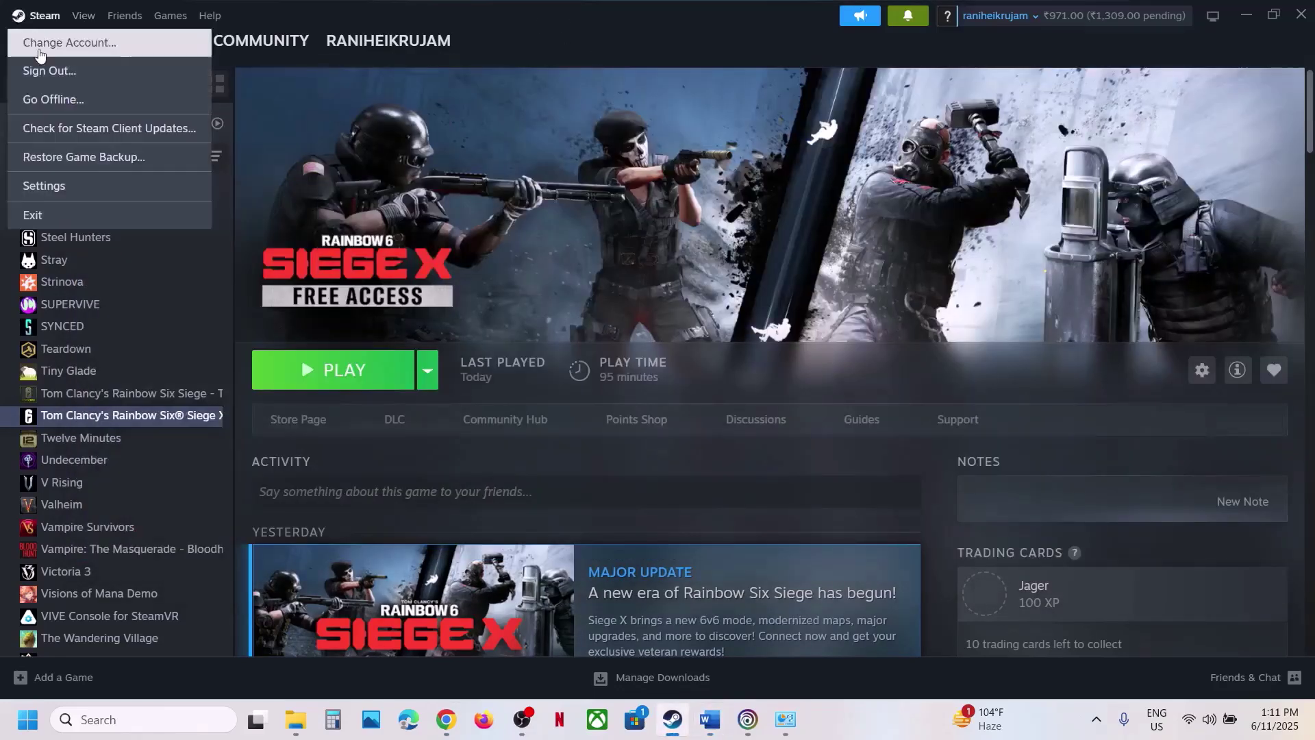
pyautogui.click(51, 218)
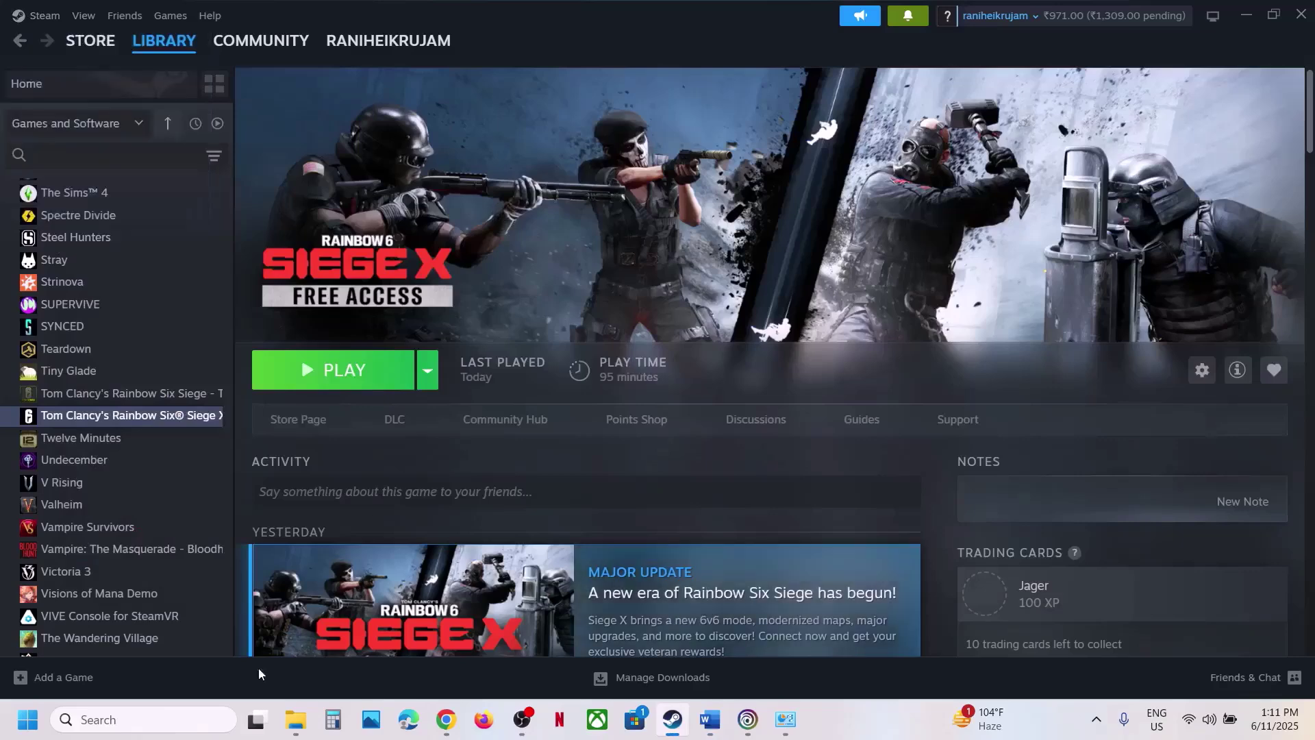
# Step: Search Windows for "steam", show the app's Run as administrator option, and dismiss the search
pyautogui.click(178, 721)
pyautogui.write('steam')
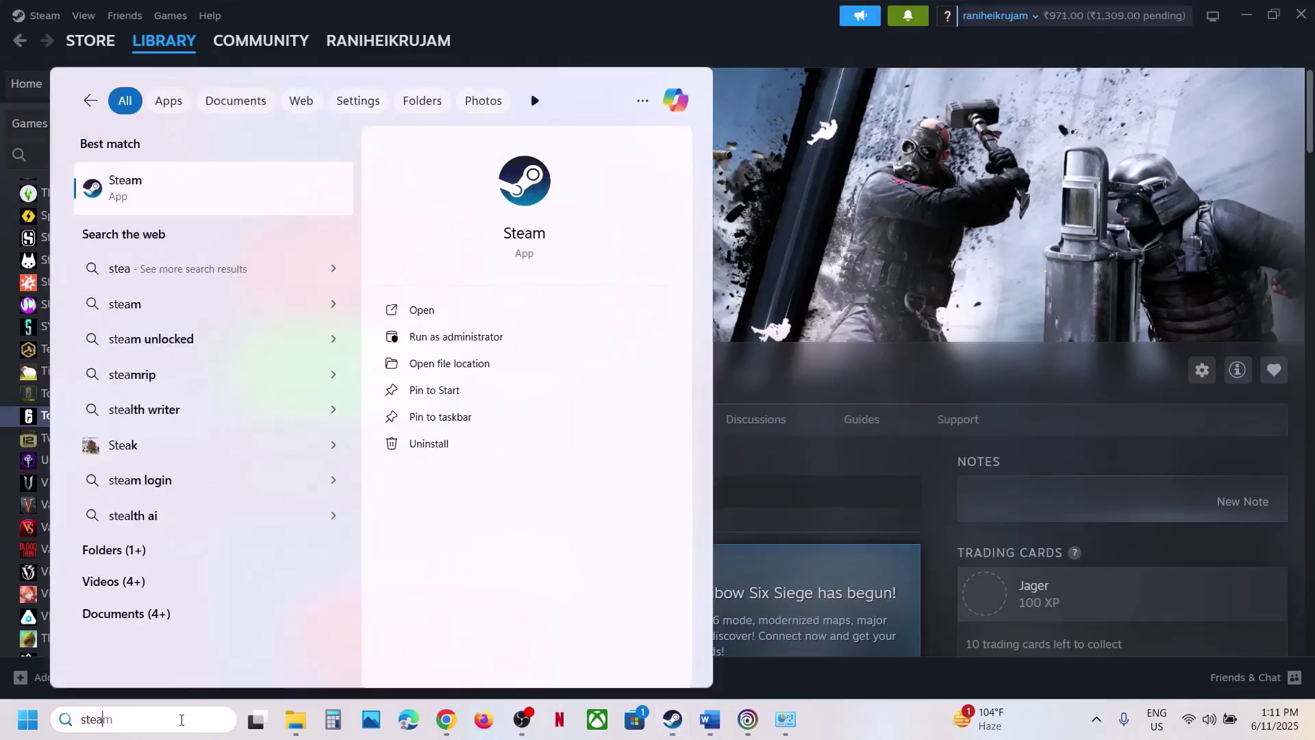
pyautogui.rightClick(152, 196)
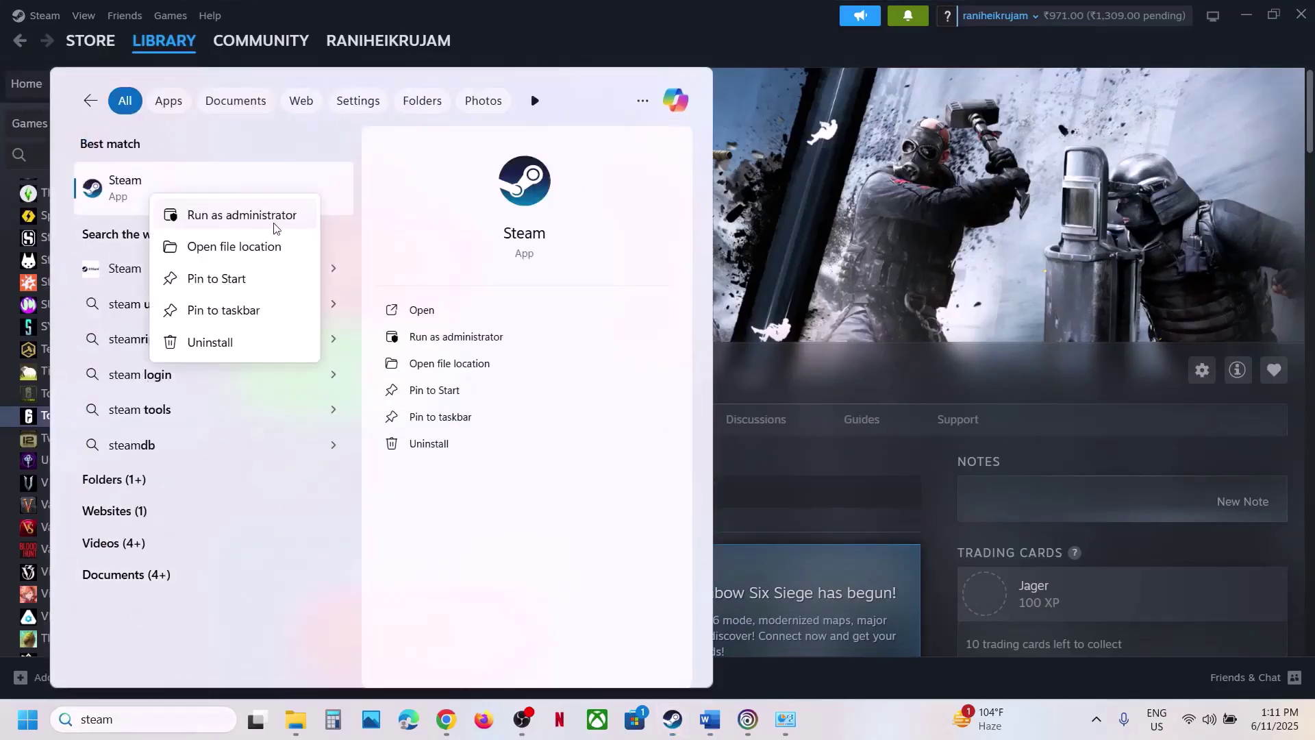
pyautogui.click(907, 206)
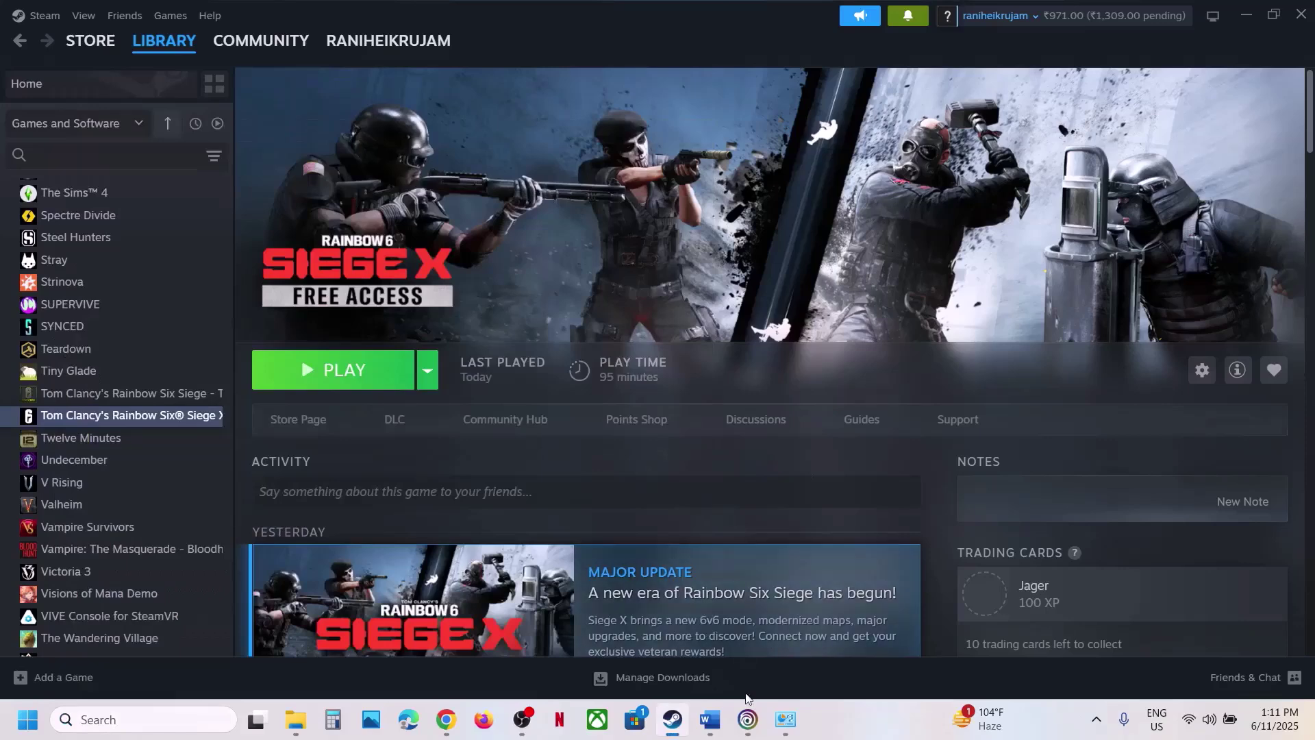
# Step: View the account menu in Ubisoft Connect, find the app in Windows search, show its Run as administrator option, and dismiss the search
pyautogui.click(747, 718)
pyautogui.click(165, 128)
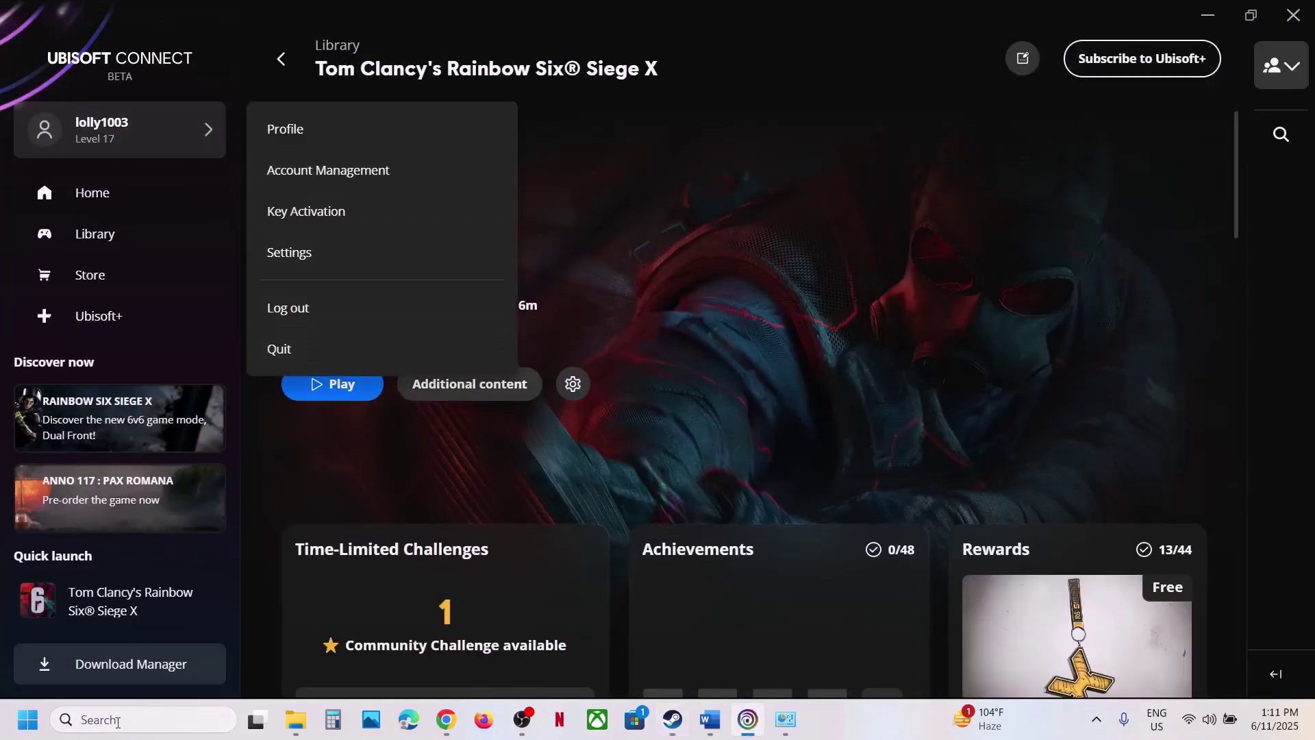
pyautogui.click(117, 723)
pyautogui.write('ubi')
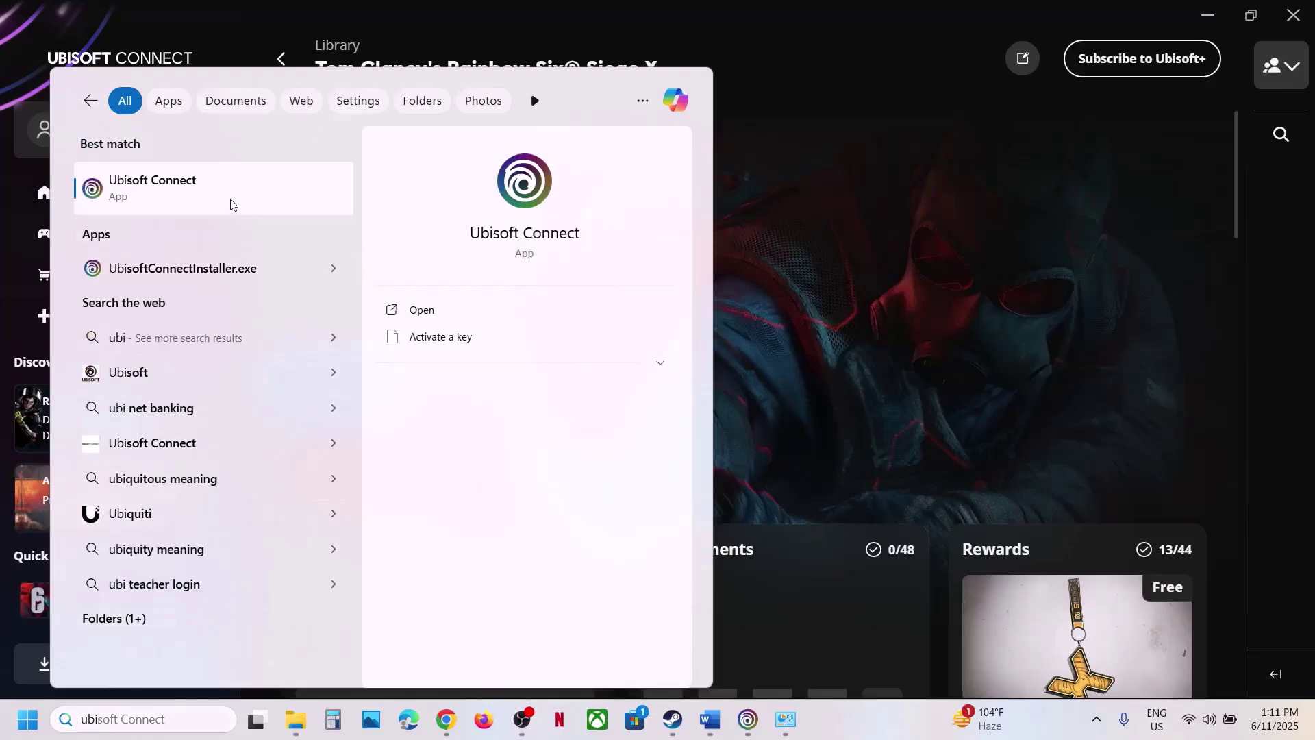
pyautogui.rightClick(233, 203)
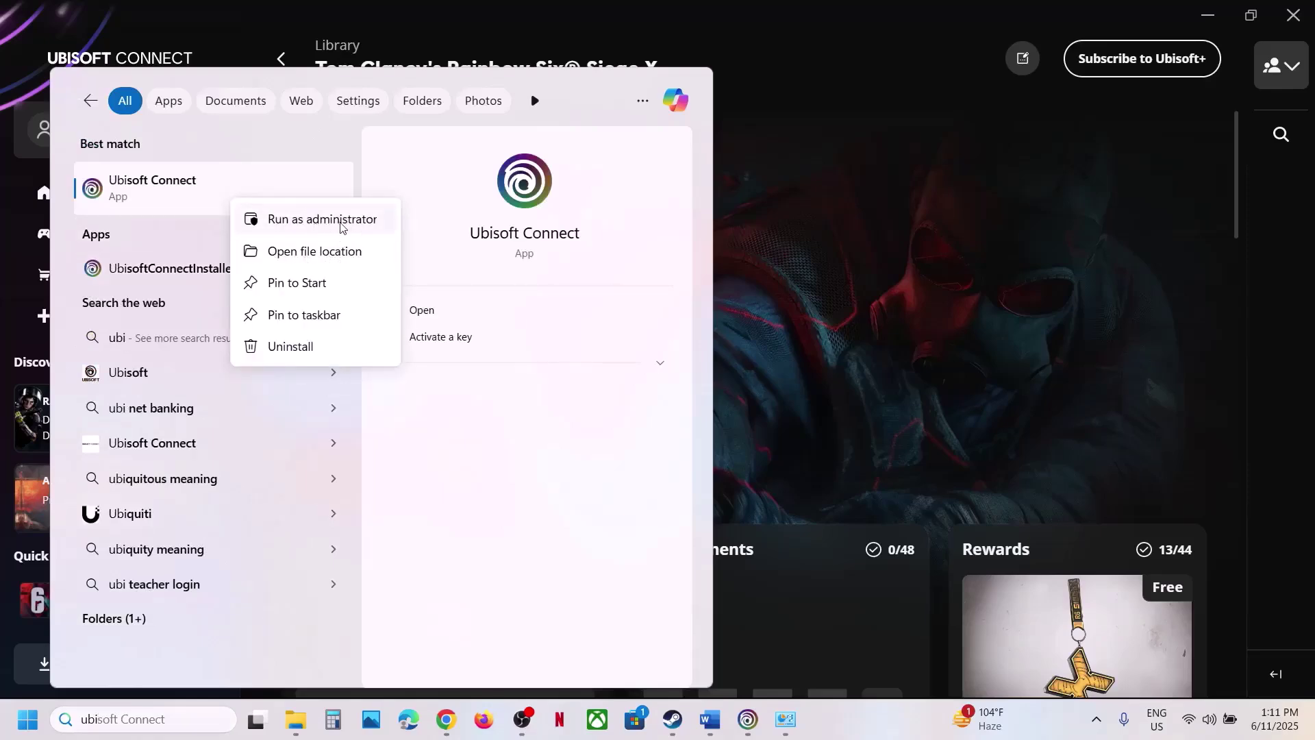
pyautogui.click(1038, 255)
# Step: Return to the Word notes and highlight the Step 9 text on launching the game from Ubisoft Connect
pyautogui.click(710, 719)
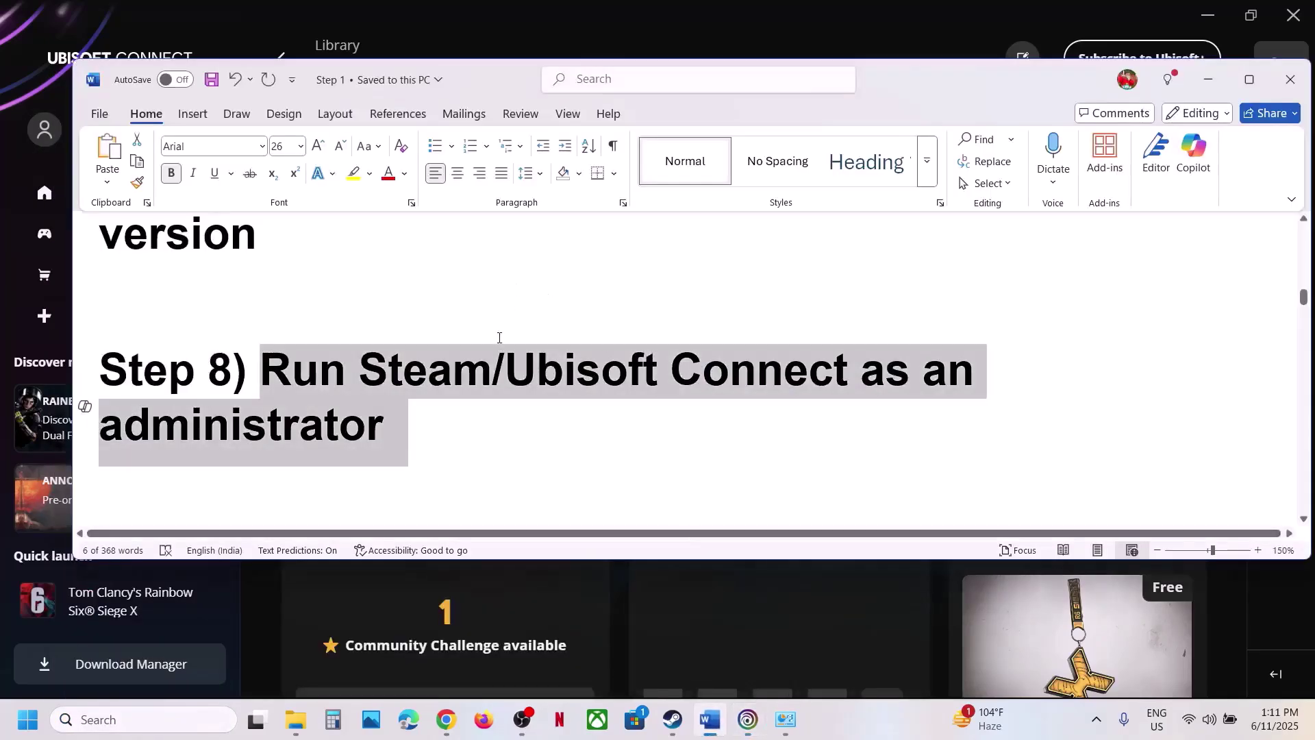
pyautogui.scroll(-2, 499, 344)
pyautogui.scroll(-1, 499, 344)
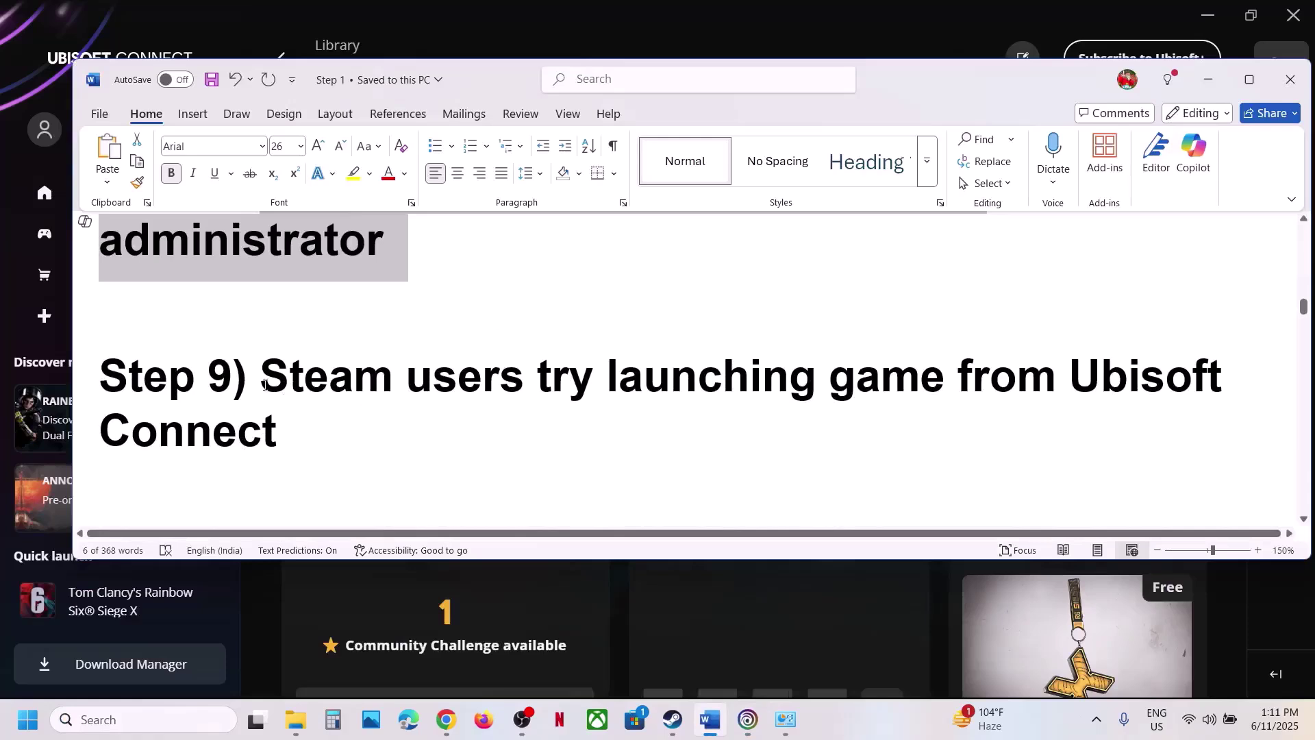
pyautogui.moveTo(264, 385); pyautogui.dragTo(837, 426)
# Step: Switch to Ubisoft Connect and open the page of the Steam-owned Rainbow Six Siege X from the installed games in the library
pyautogui.click(789, 10)
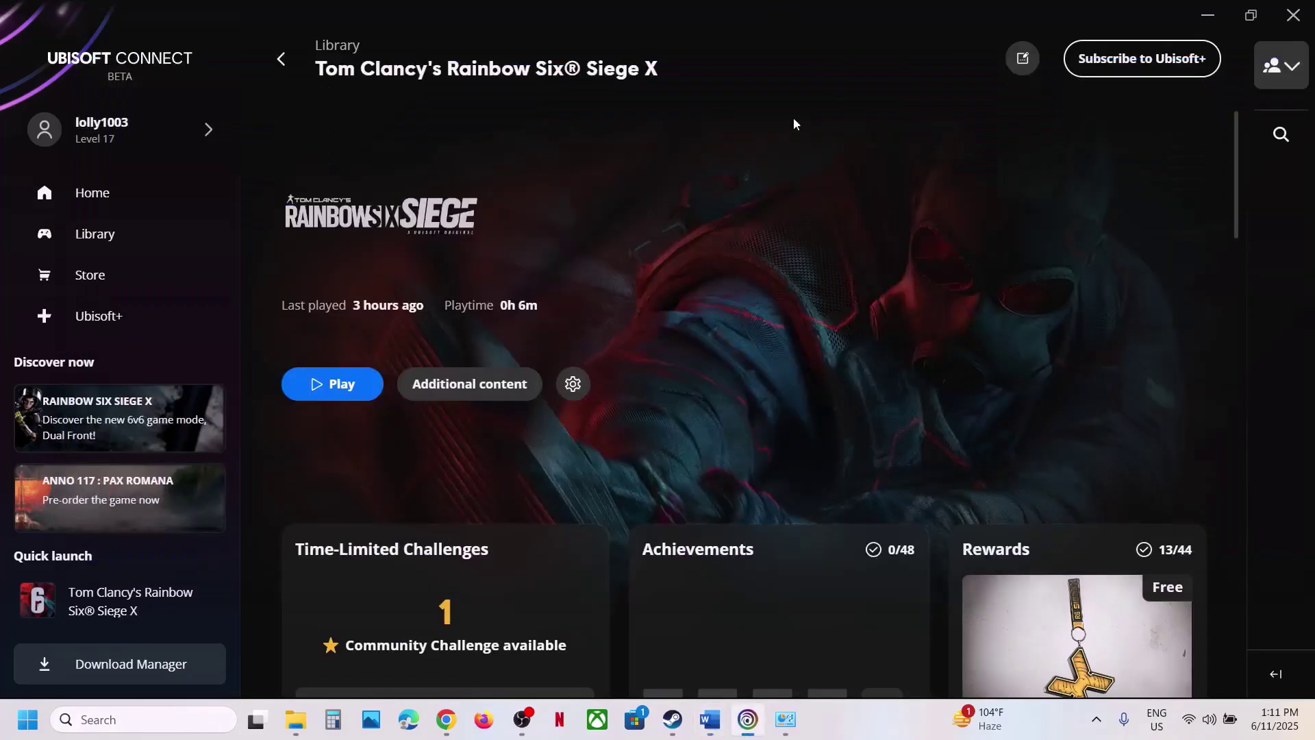
pyautogui.moveTo(750, 722)
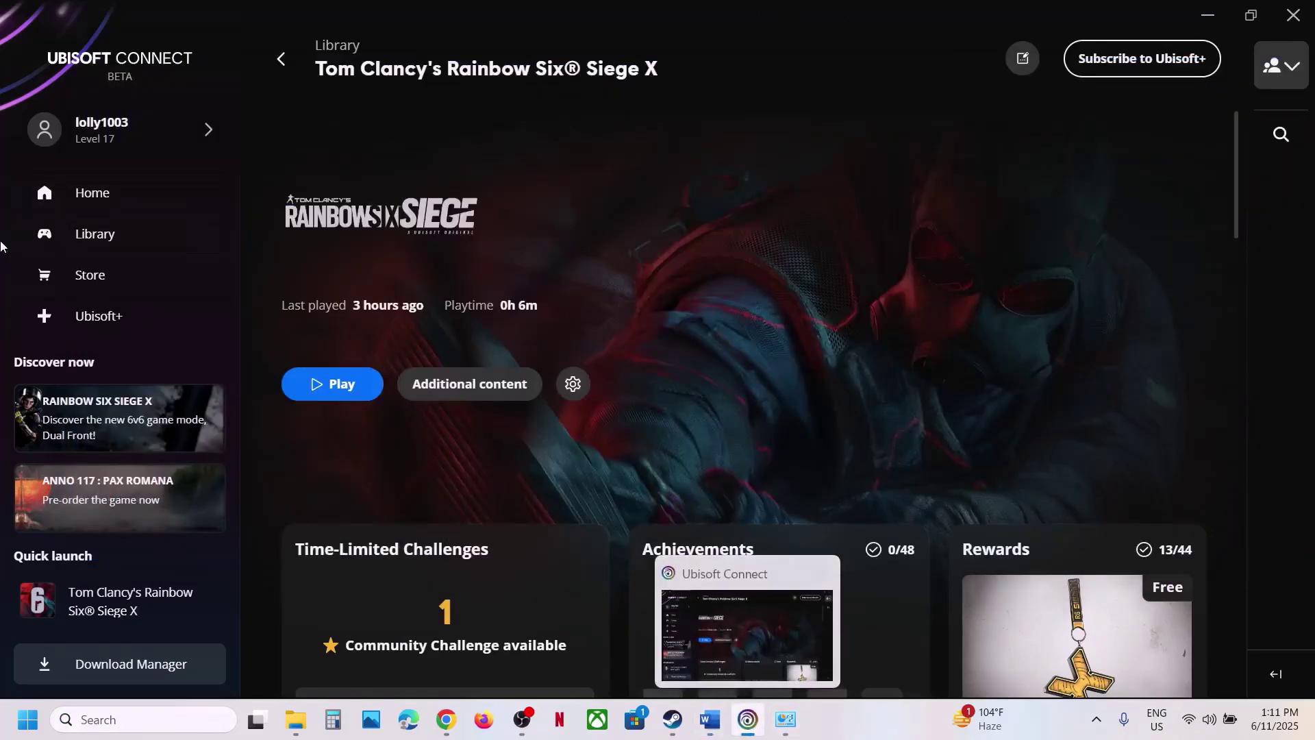
pyautogui.click(69, 234)
pyautogui.scroll(-1, 781, 408)
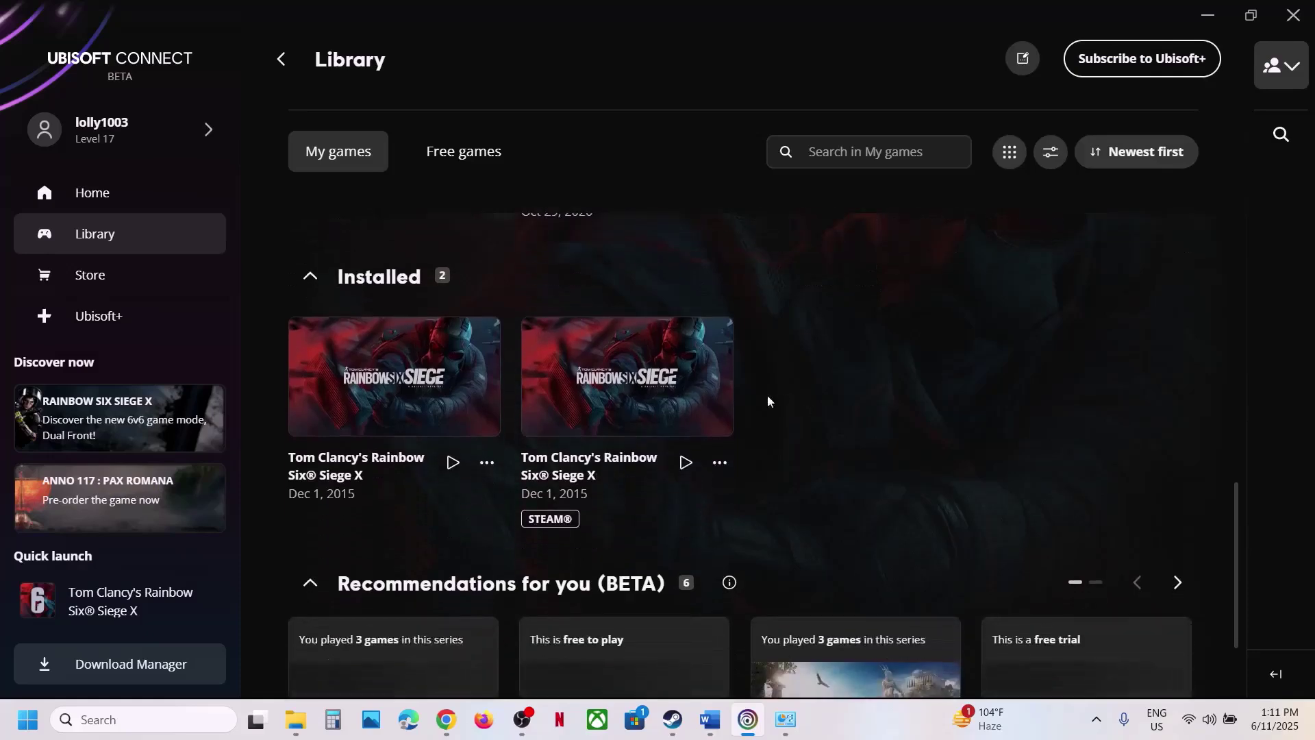
pyautogui.scroll(1, 445, 404)
pyautogui.scroll(-2, 497, 404)
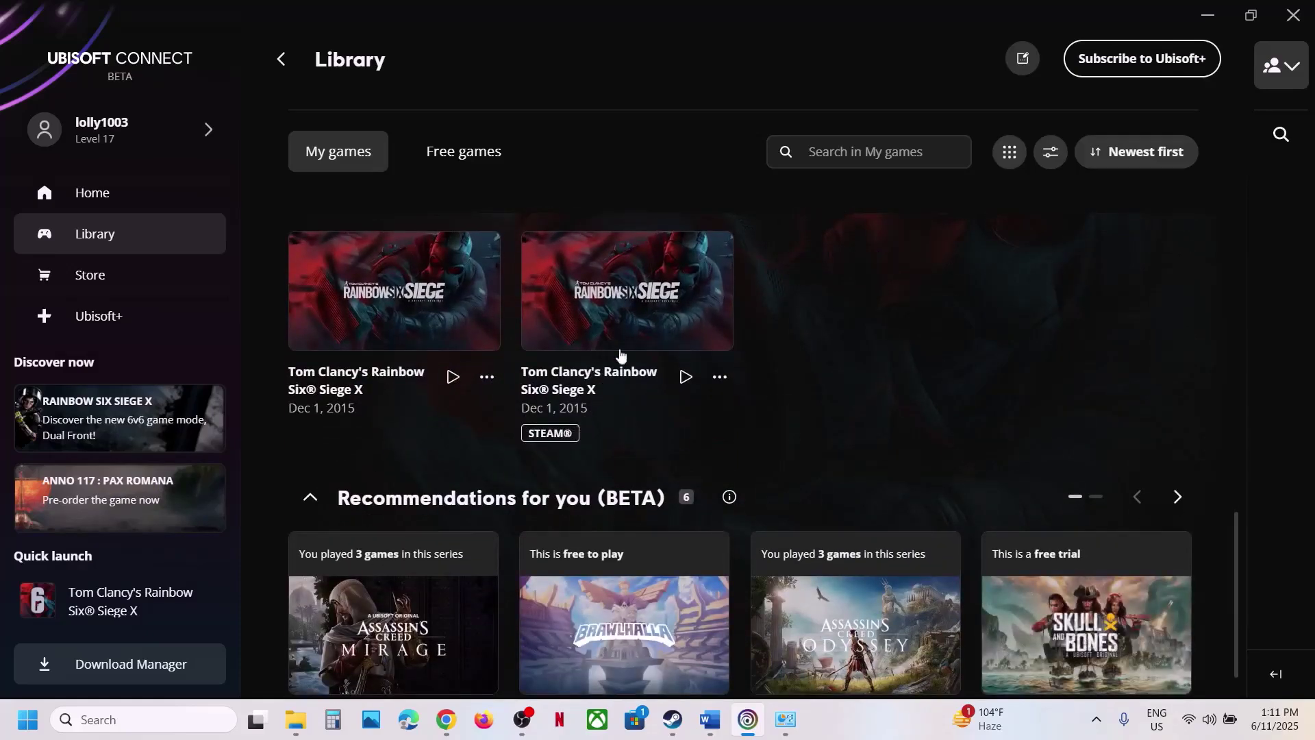
pyautogui.click(600, 326)
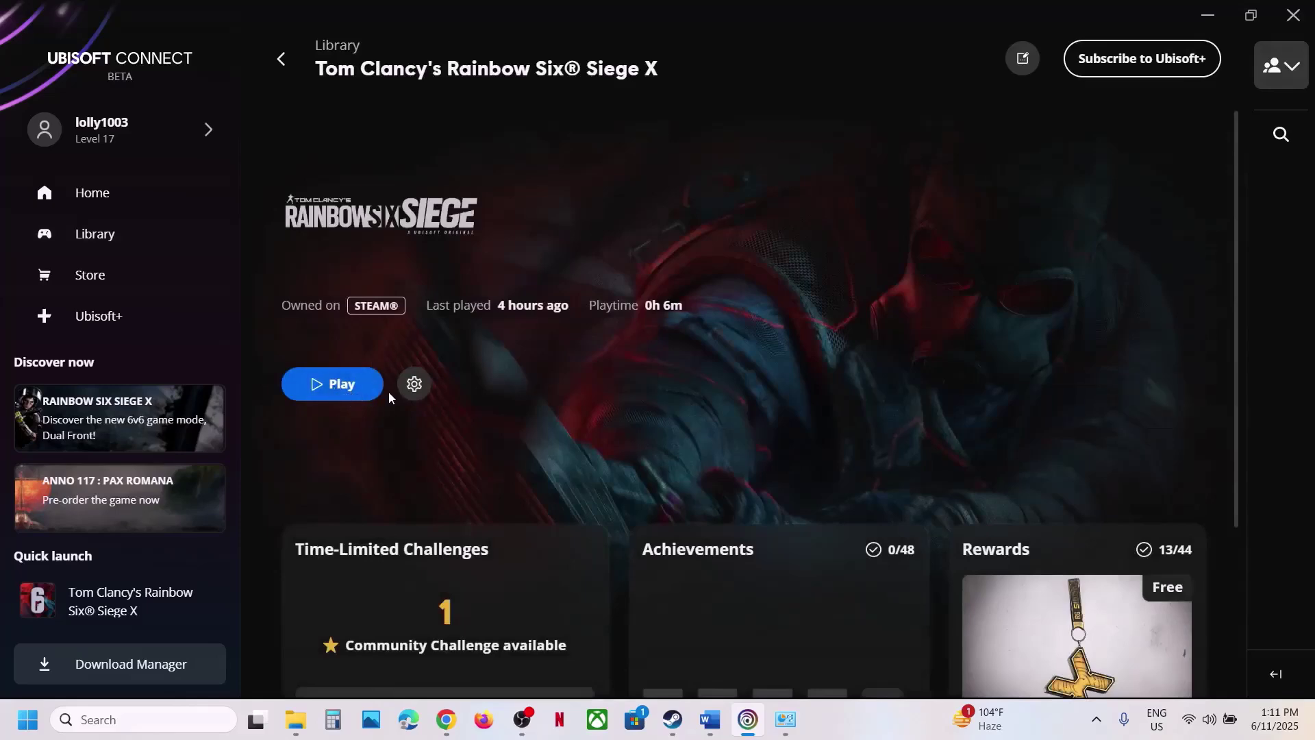
# Step: Minimize Ubisoft Connect and highlight the download cache folder path under Step 10 in the Word notes
pyautogui.click(1211, 11)
pyautogui.scroll(-4, 449, 410)
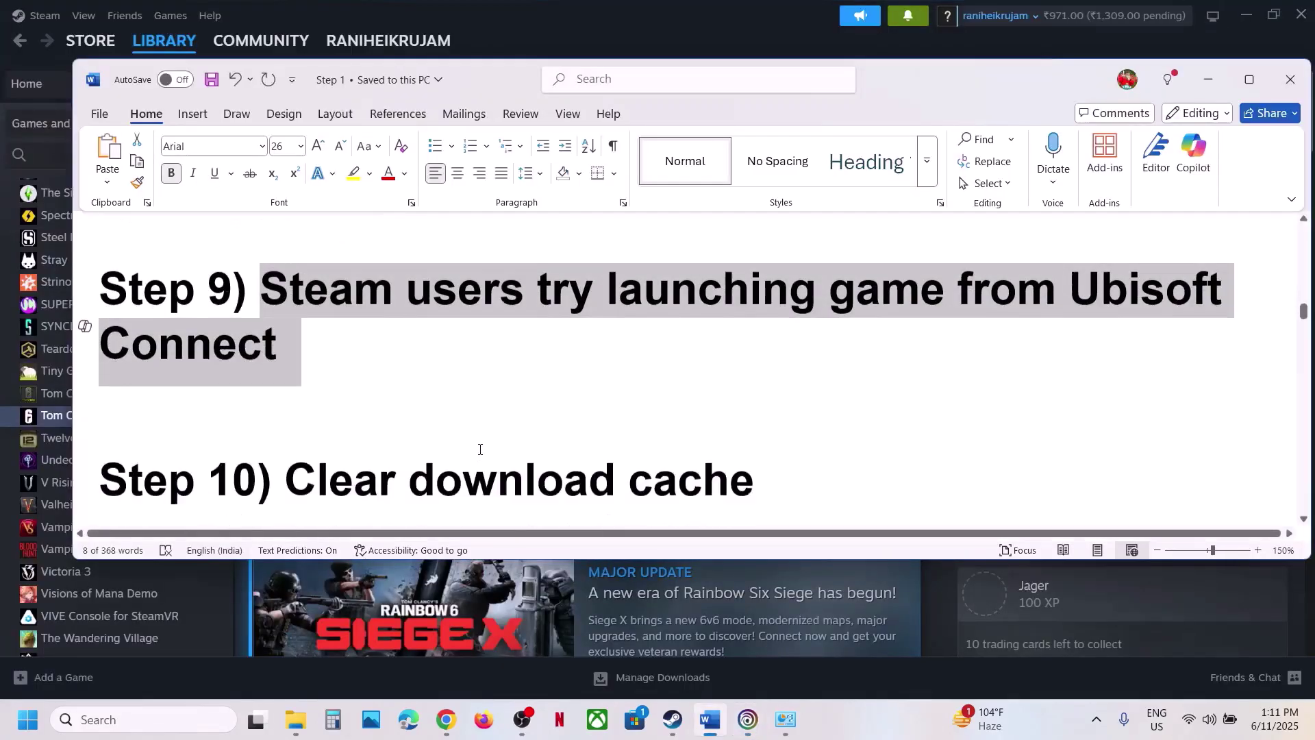
pyautogui.scroll(1, 449, 410)
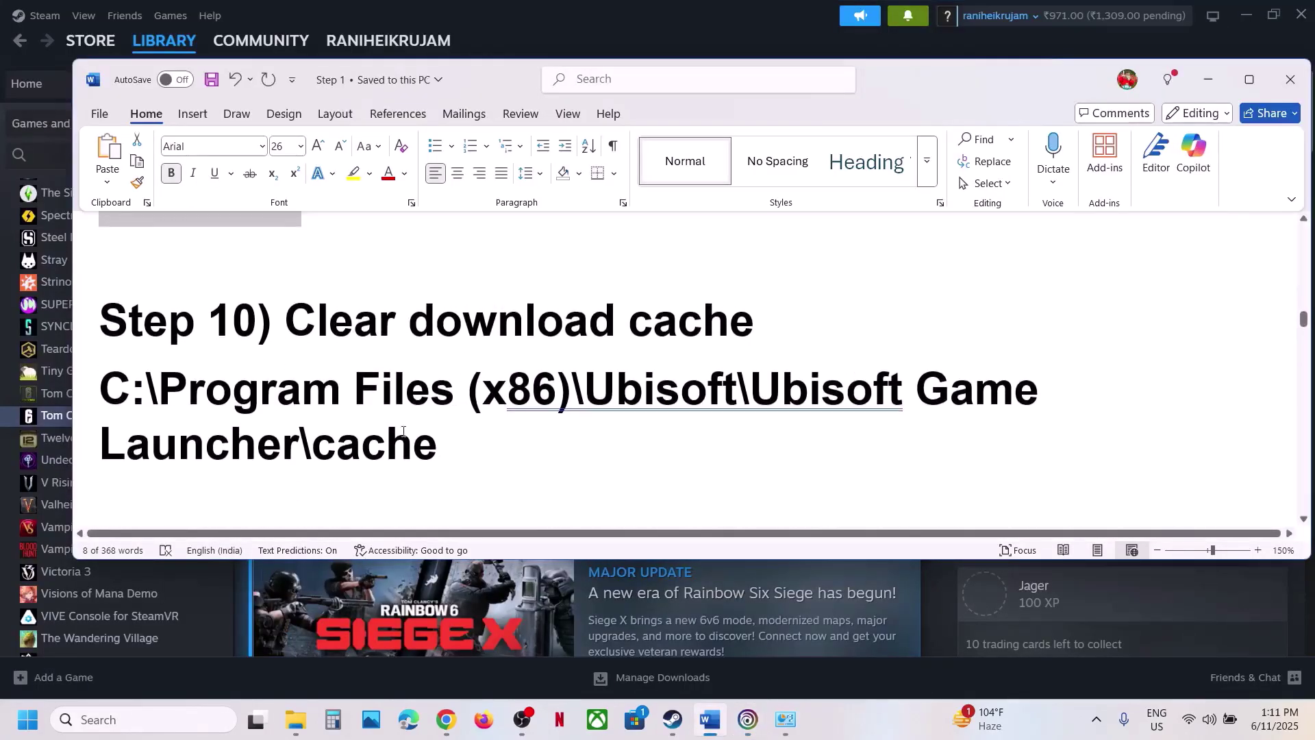
pyautogui.doubleClick(97, 393)
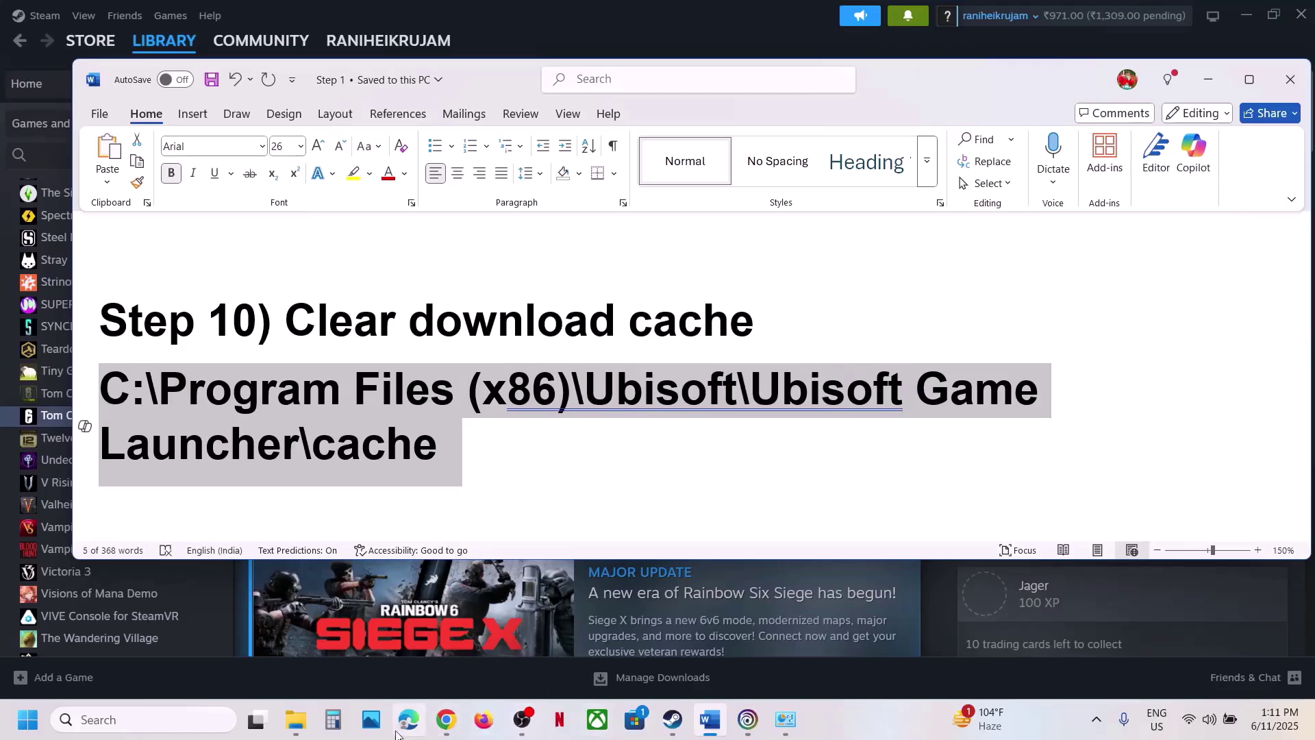
# Step: Browse to the C:\Program Files (x86) folder in File Explorer and recheck the cache path in the Word notes
pyautogui.moveTo(299, 734)
pyautogui.click(389, 634)
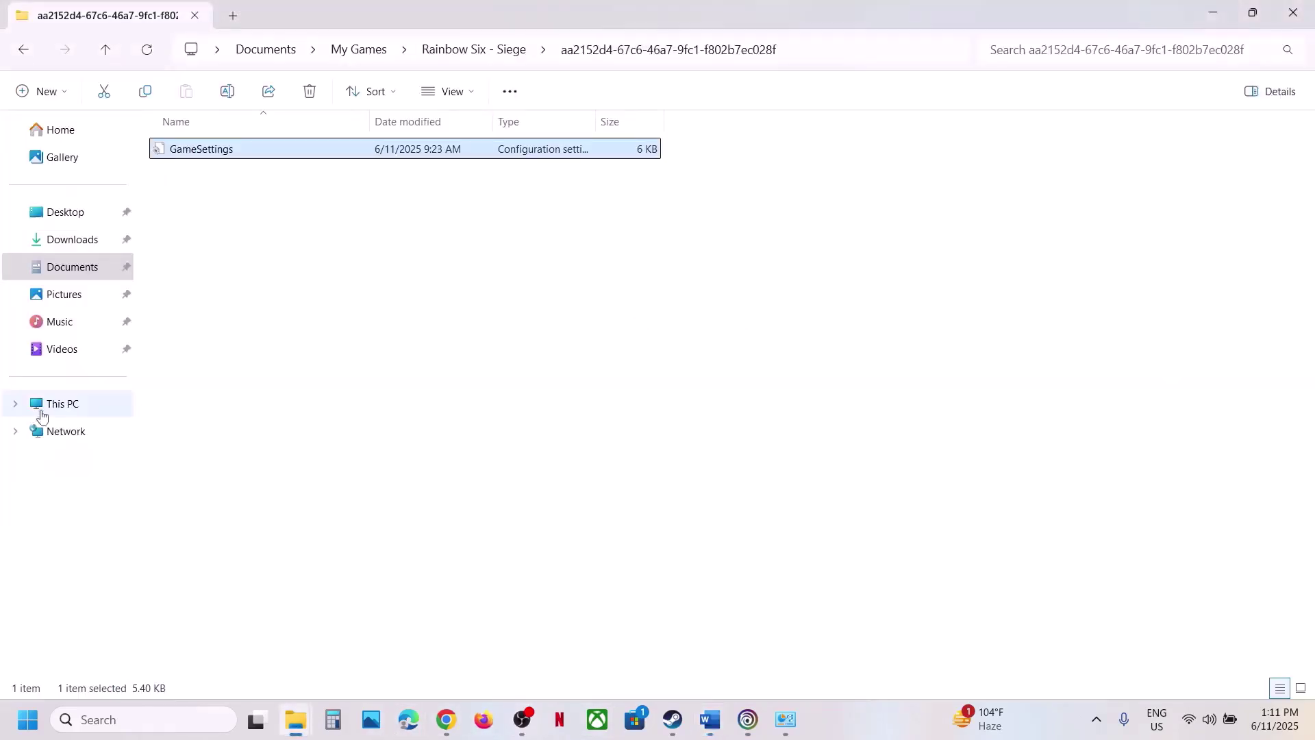
pyautogui.click(89, 409)
pyautogui.doubleClick(206, 161)
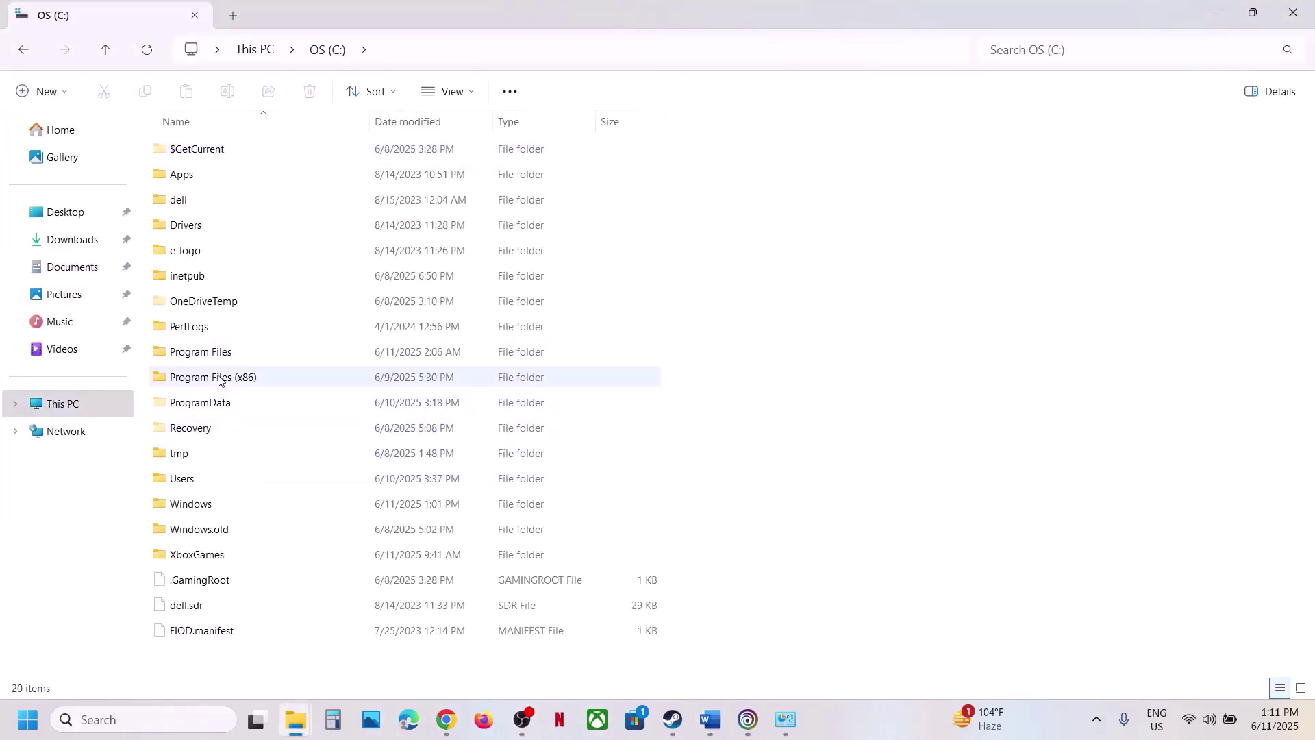
pyautogui.doubleClick(219, 378)
pyautogui.hotkey('alt', 'Tab')
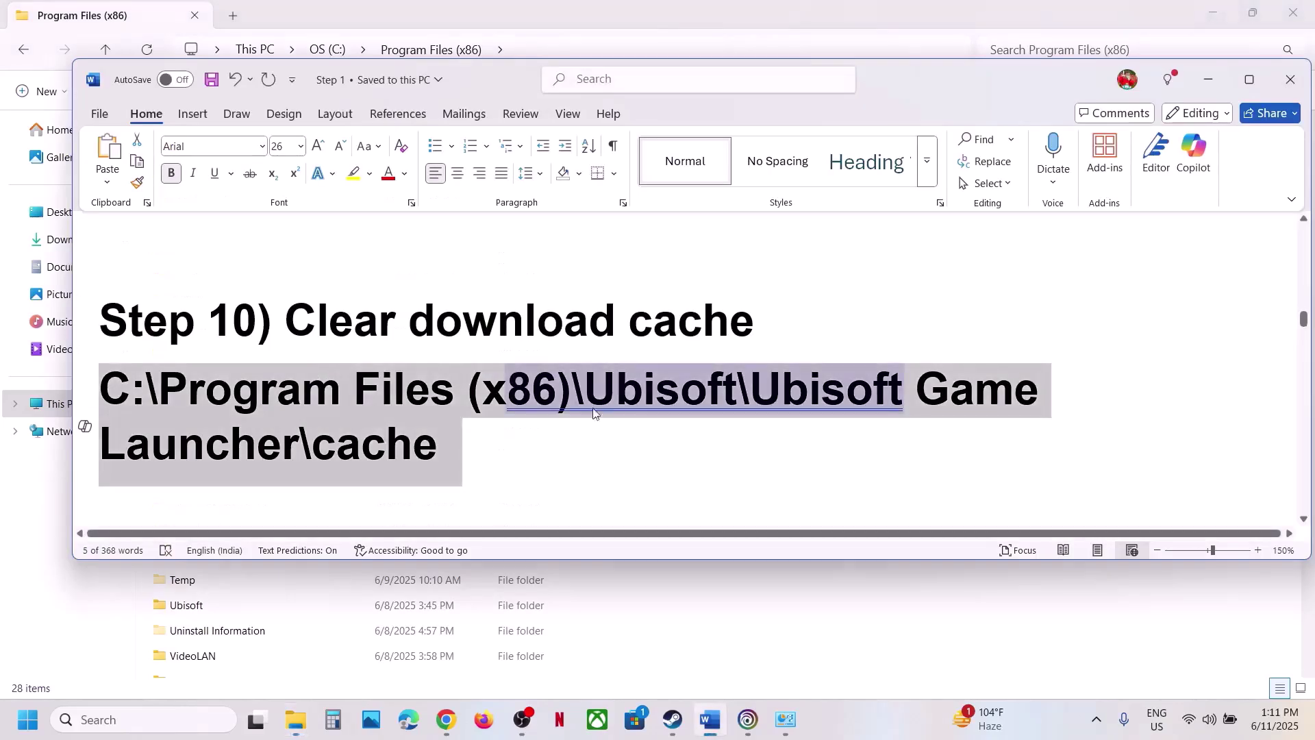
pyautogui.hotkey('alt', 'Tab')
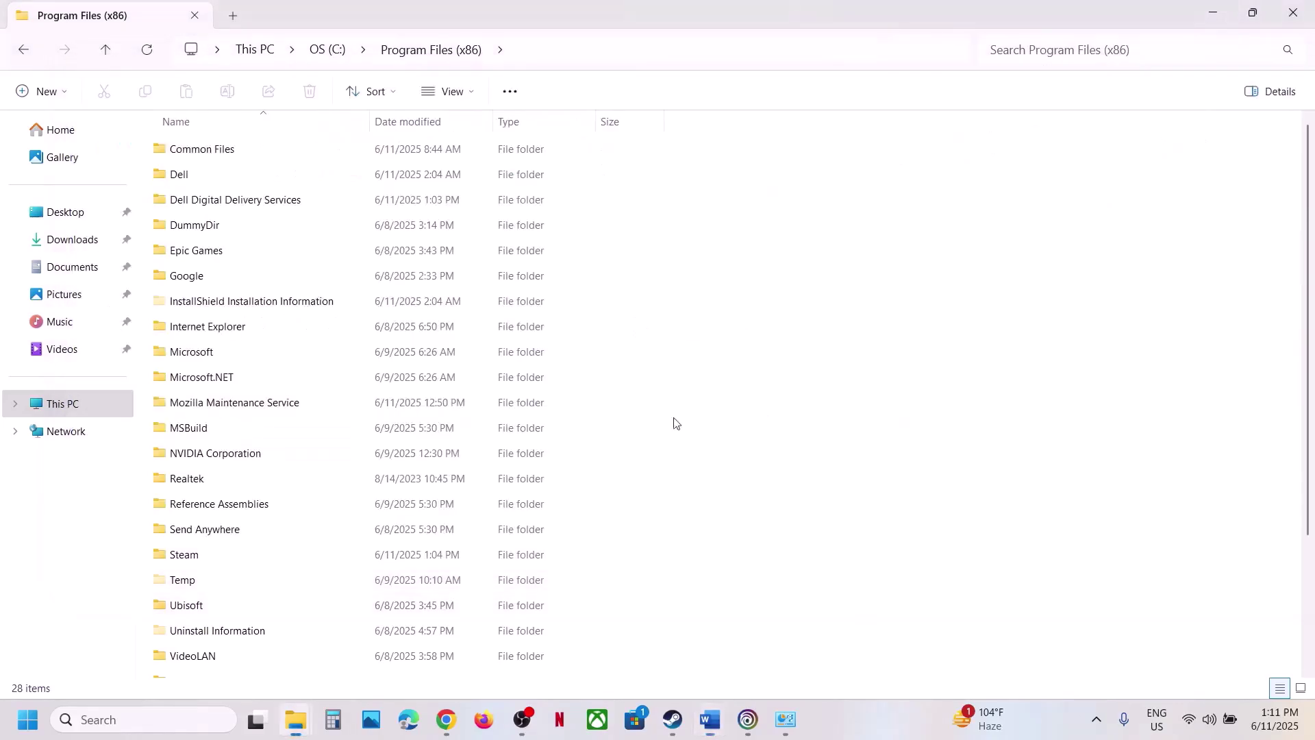
# Step: Open the Ubisoft\Ubisoft Game Launcher folder and show the Delete option for the cache folder
pyautogui.scroll(-1, 376, 495)
pyautogui.scroll(-1, 376, 495)
pyautogui.doubleClick(216, 467)
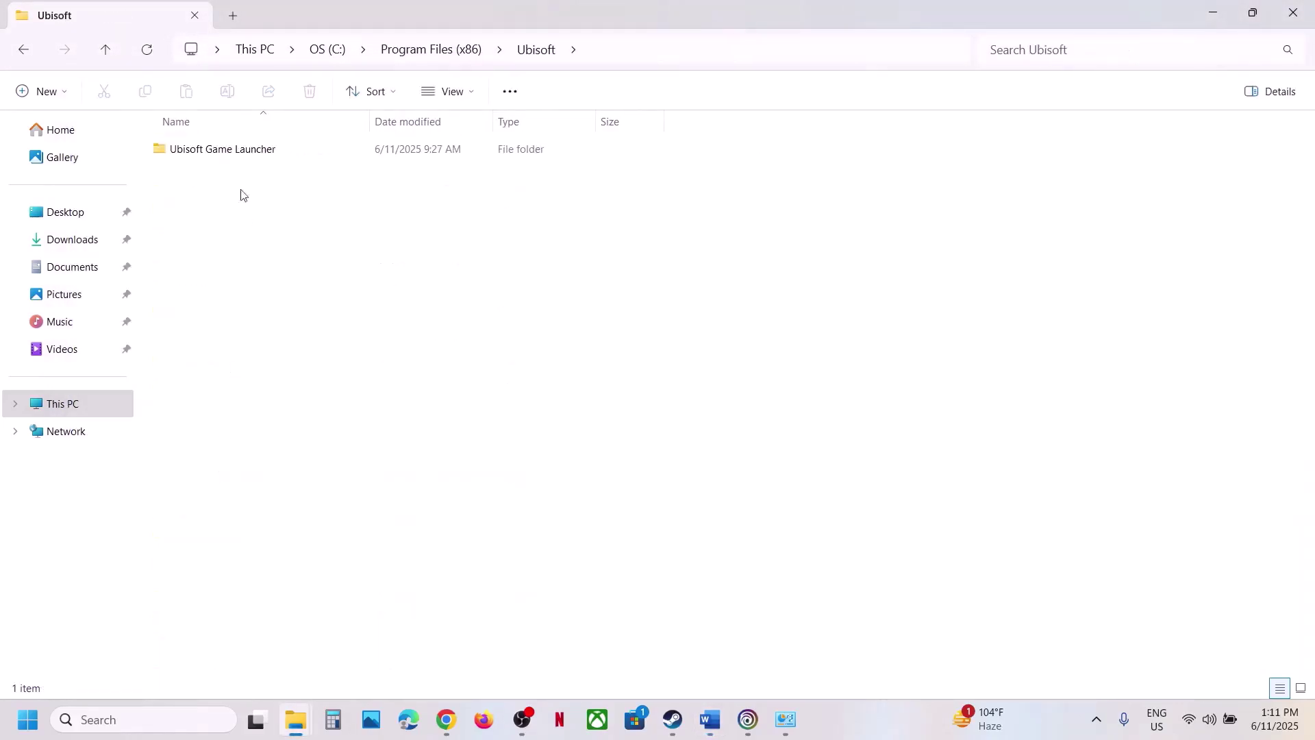
pyautogui.doubleClick(230, 149)
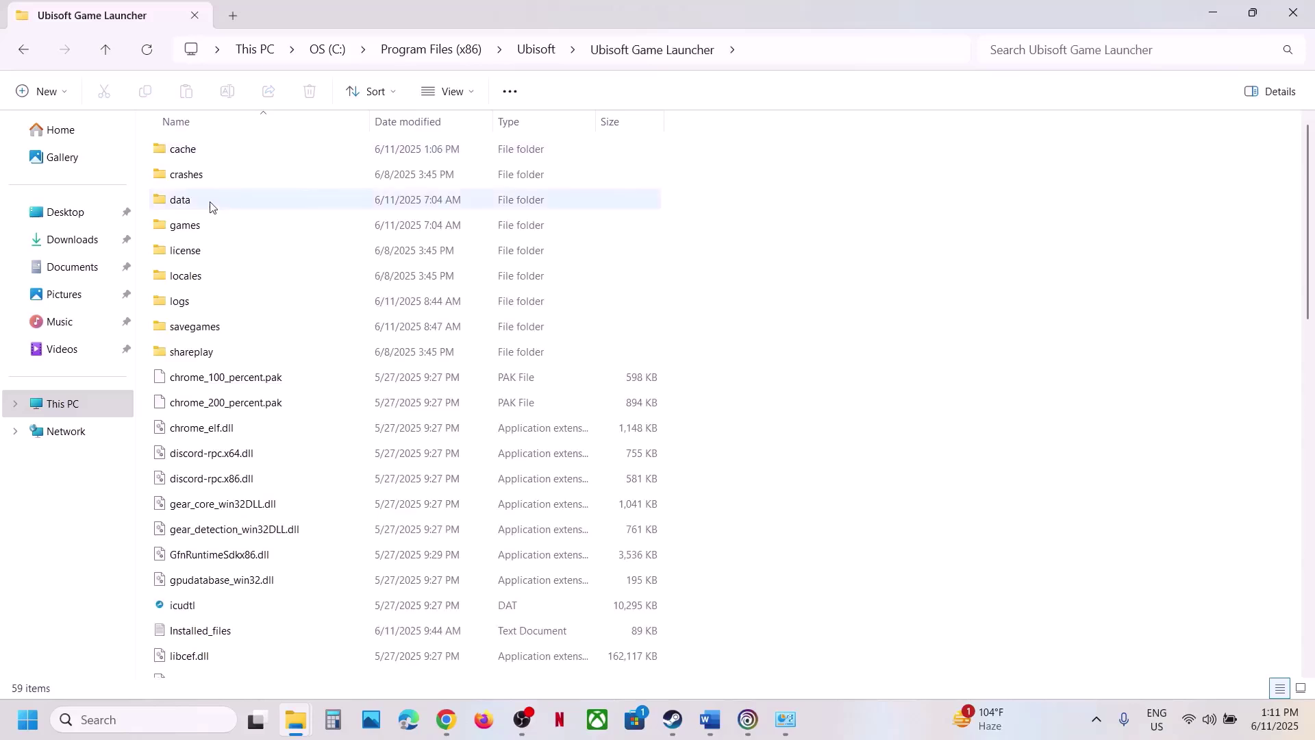
pyautogui.click(192, 151)
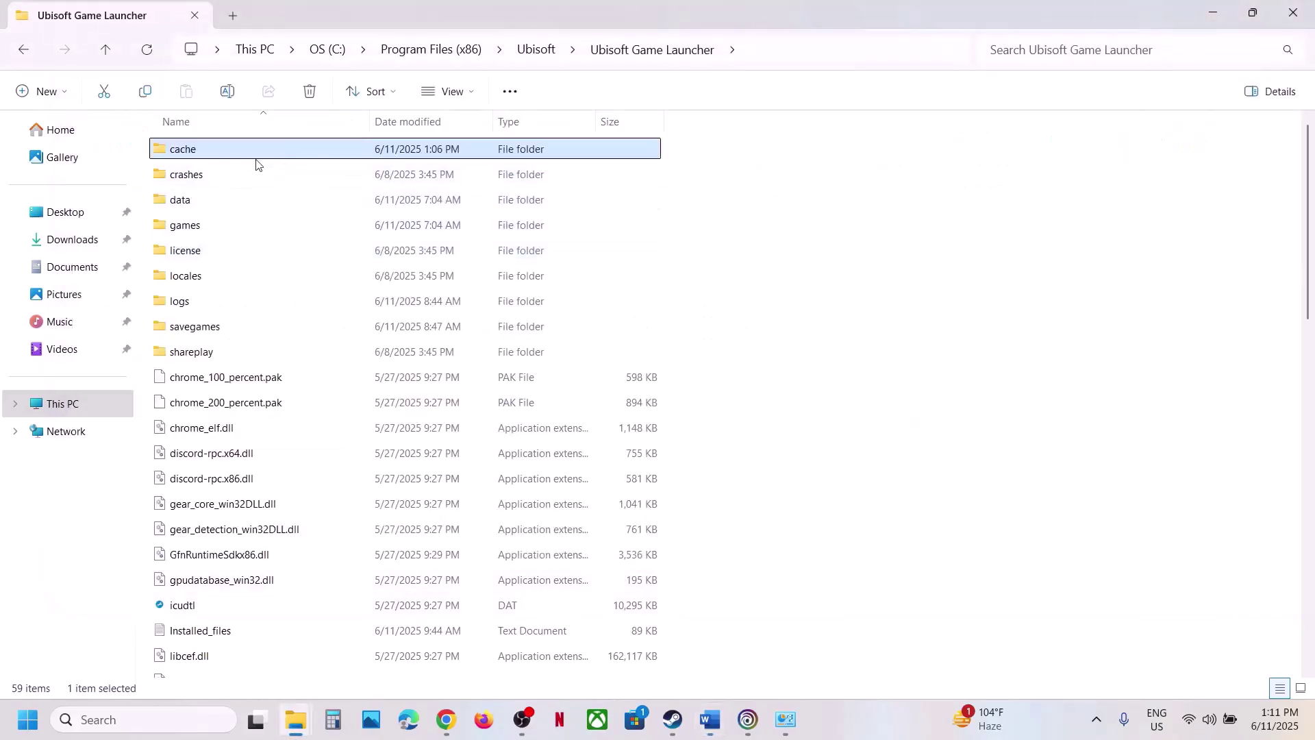
pyautogui.rightClick(249, 155)
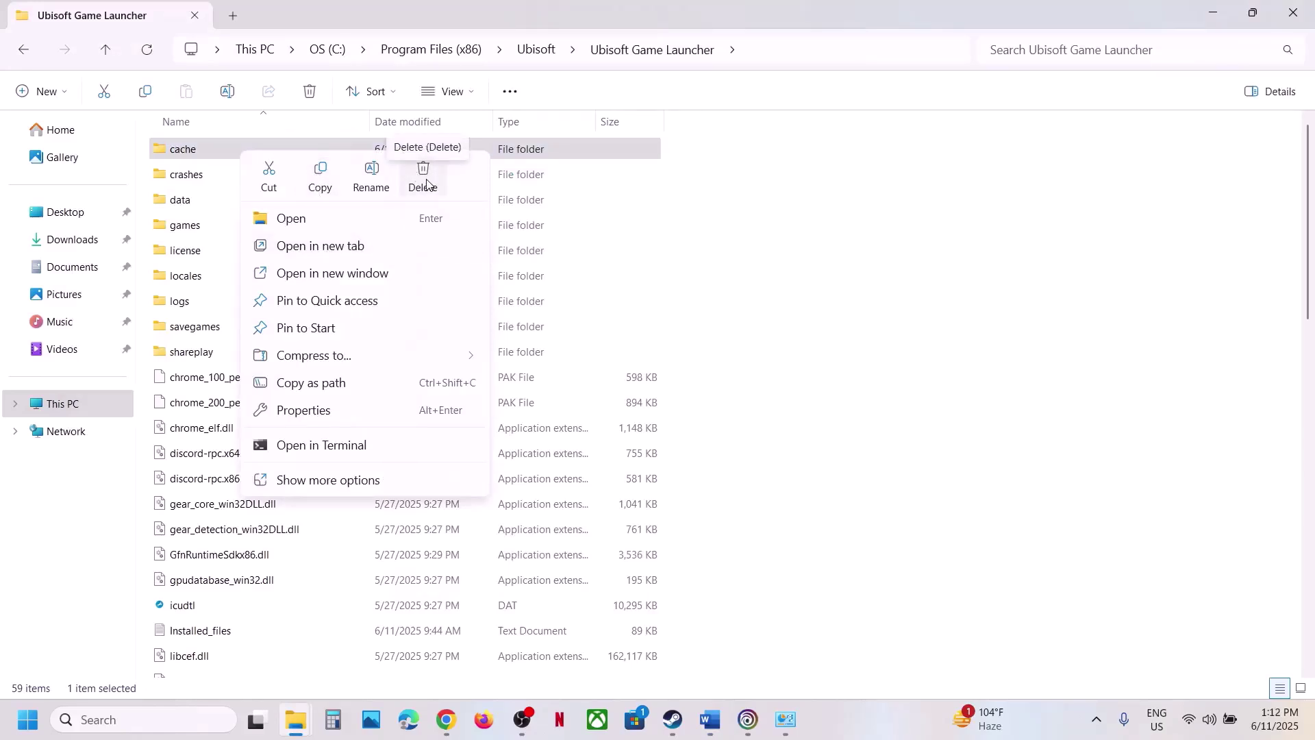
# Step: Return to the Word notes and highlight the Step 11 text on running the game as an administrator
pyautogui.click(711, 720)
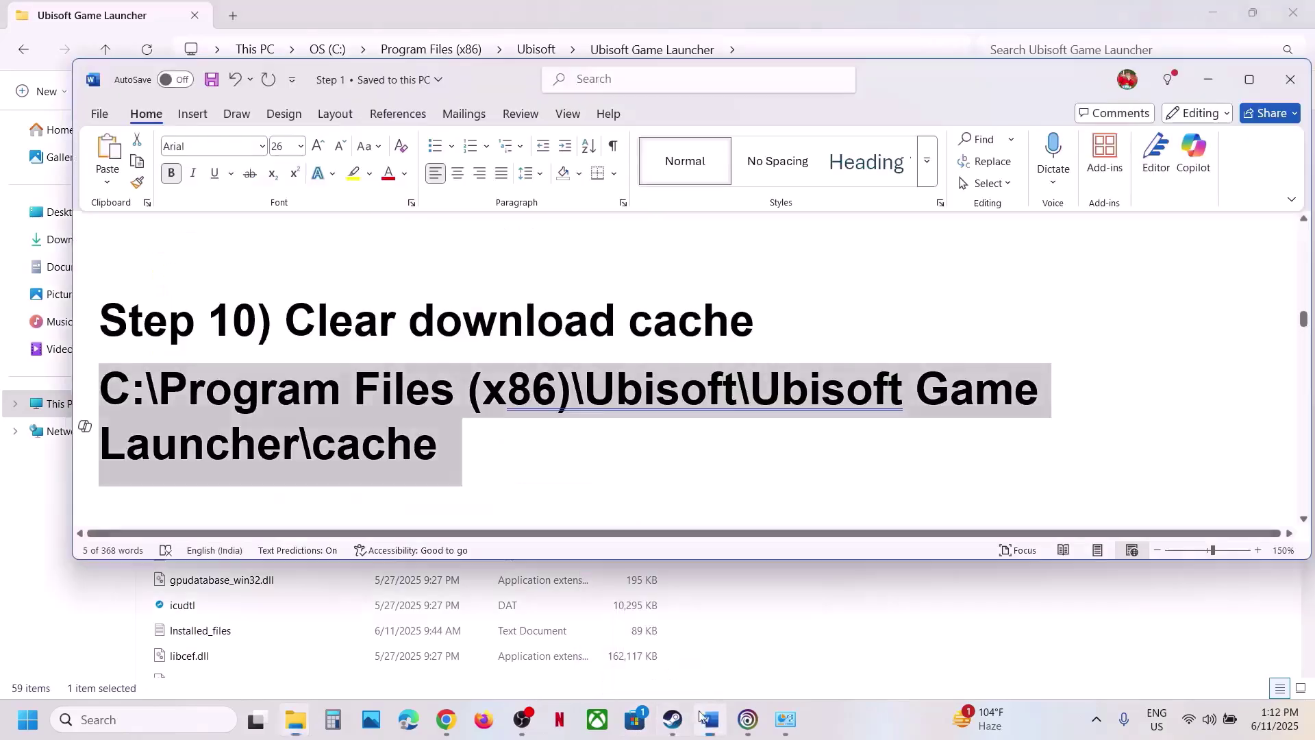
pyautogui.scroll(-5, 511, 440)
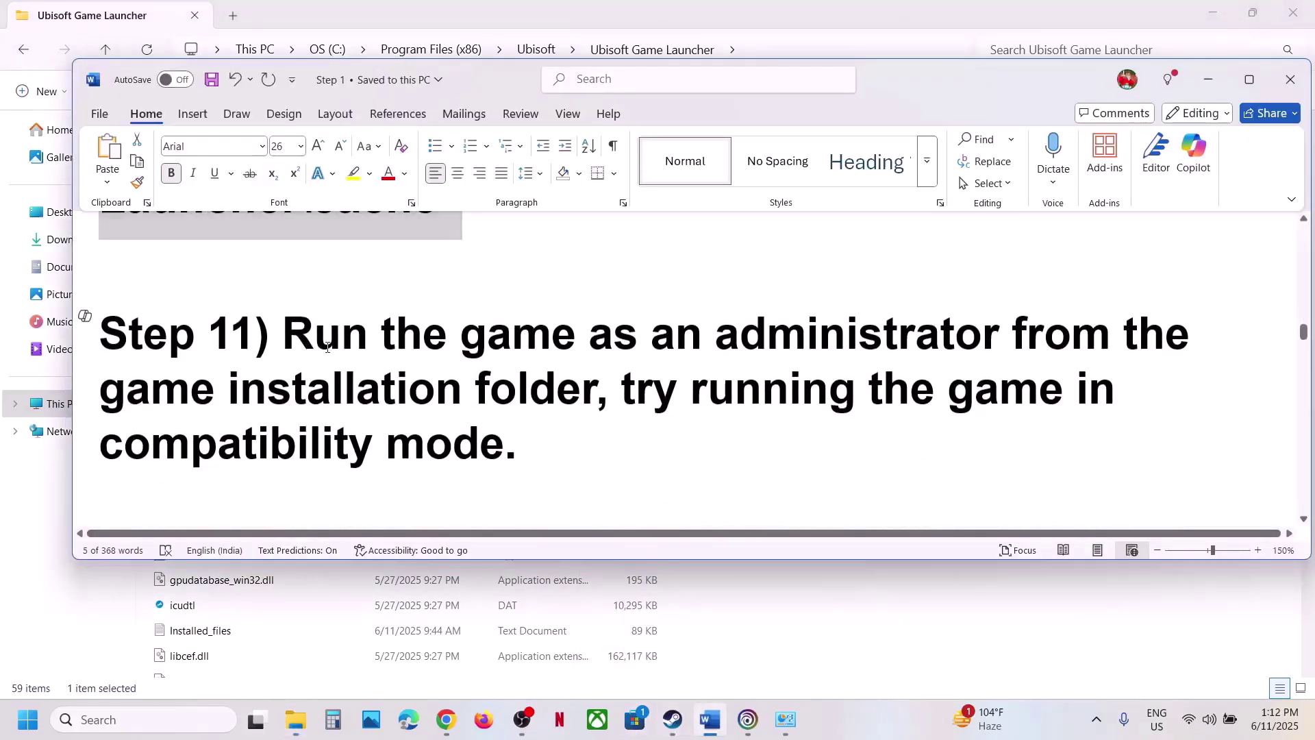
pyautogui.moveTo(285, 336); pyautogui.dragTo(574, 392)
# Step: Switch to Steam and browse the local files of Tom Clancy's Rainbow Six Siege X
pyautogui.click(673, 719)
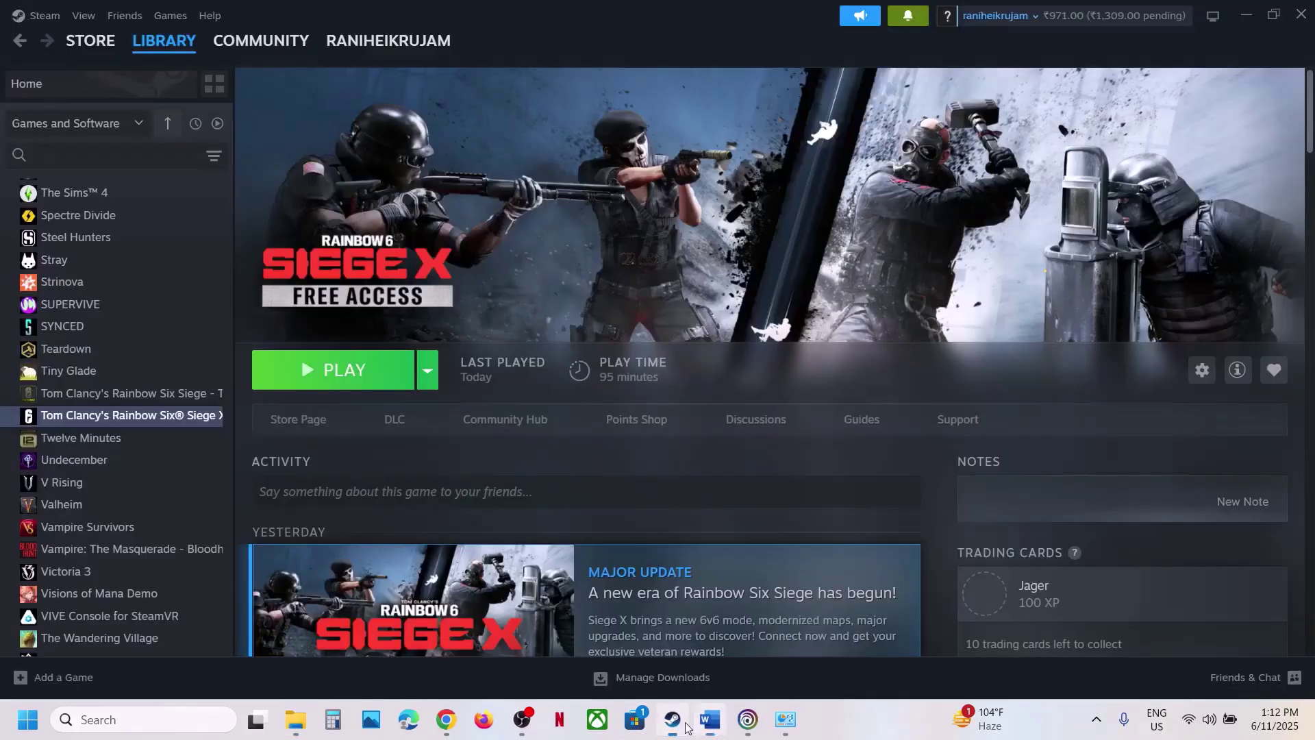
pyautogui.rightClick(80, 417)
pyautogui.moveTo(140, 513)
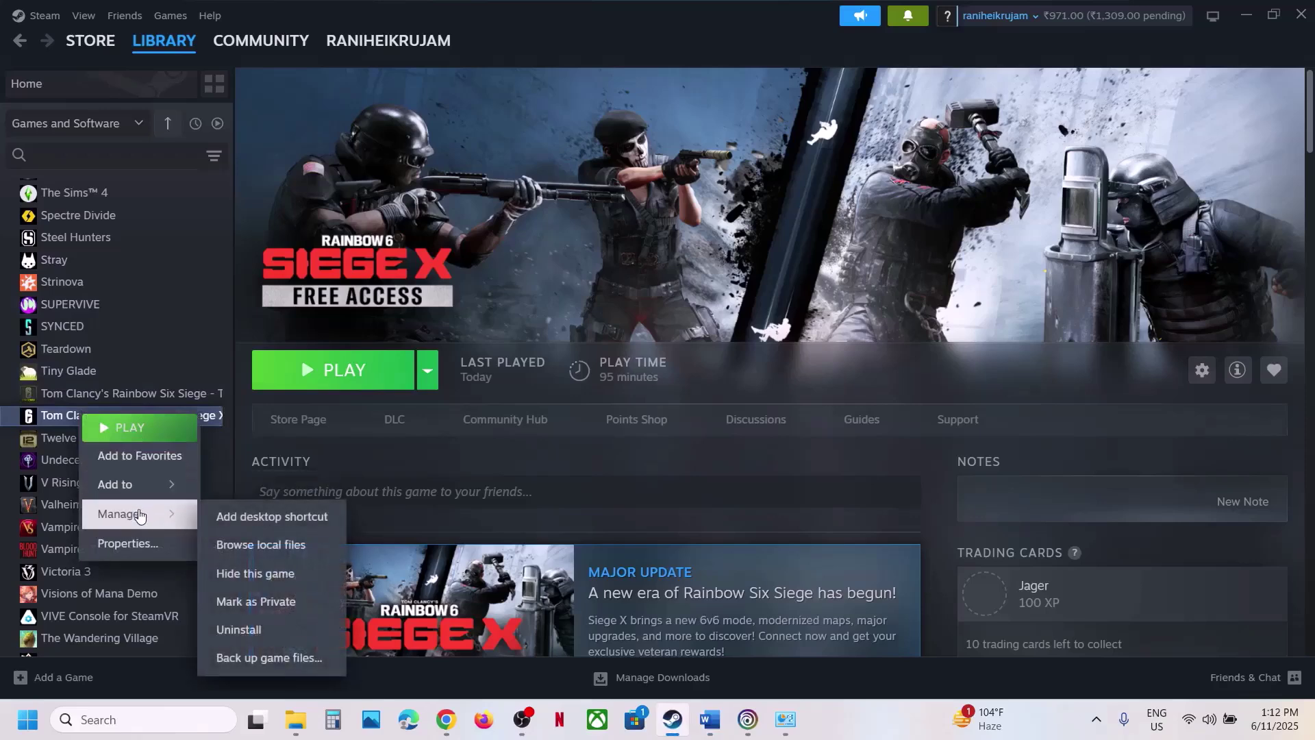
pyautogui.click(283, 546)
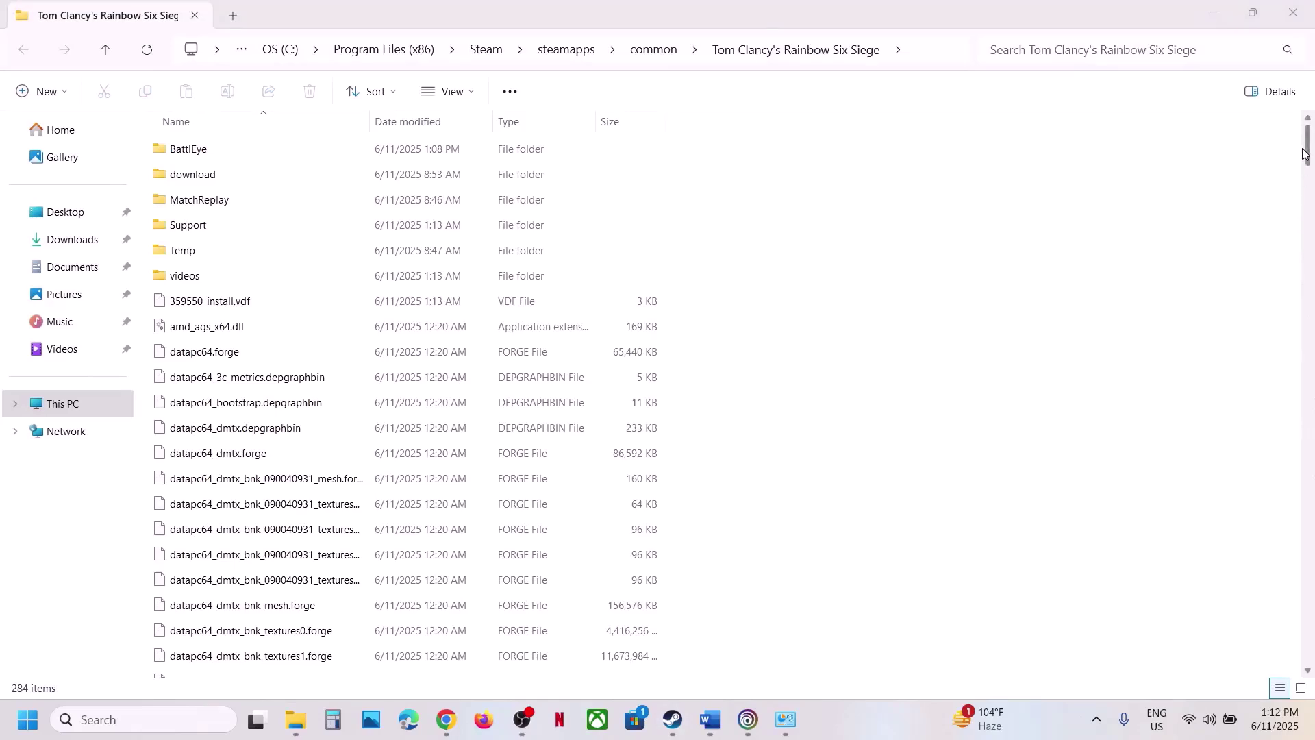
# Step: Set the RainbowSix application in the game folder to run as an administrator and apply the change
pyautogui.moveTo(1305, 153); pyautogui.dragTo(1305, 644)
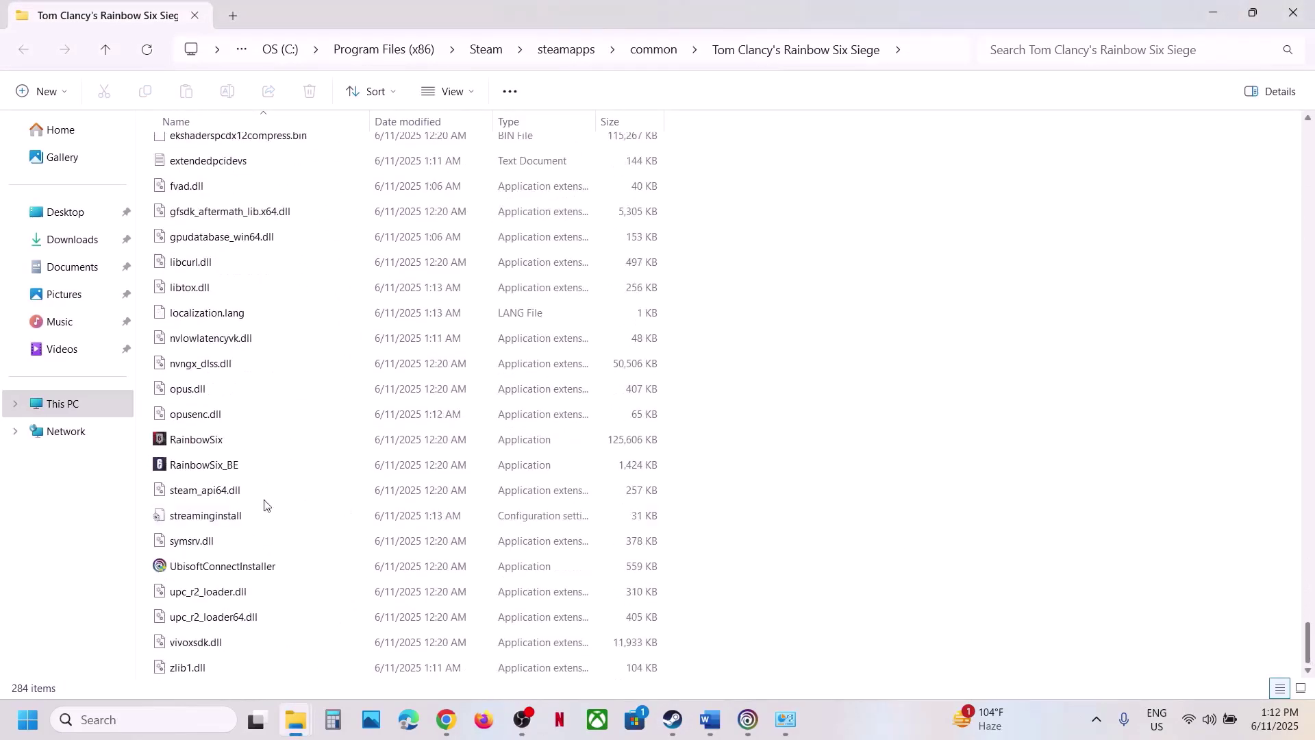
pyautogui.click(199, 440)
pyautogui.rightClick(202, 441)
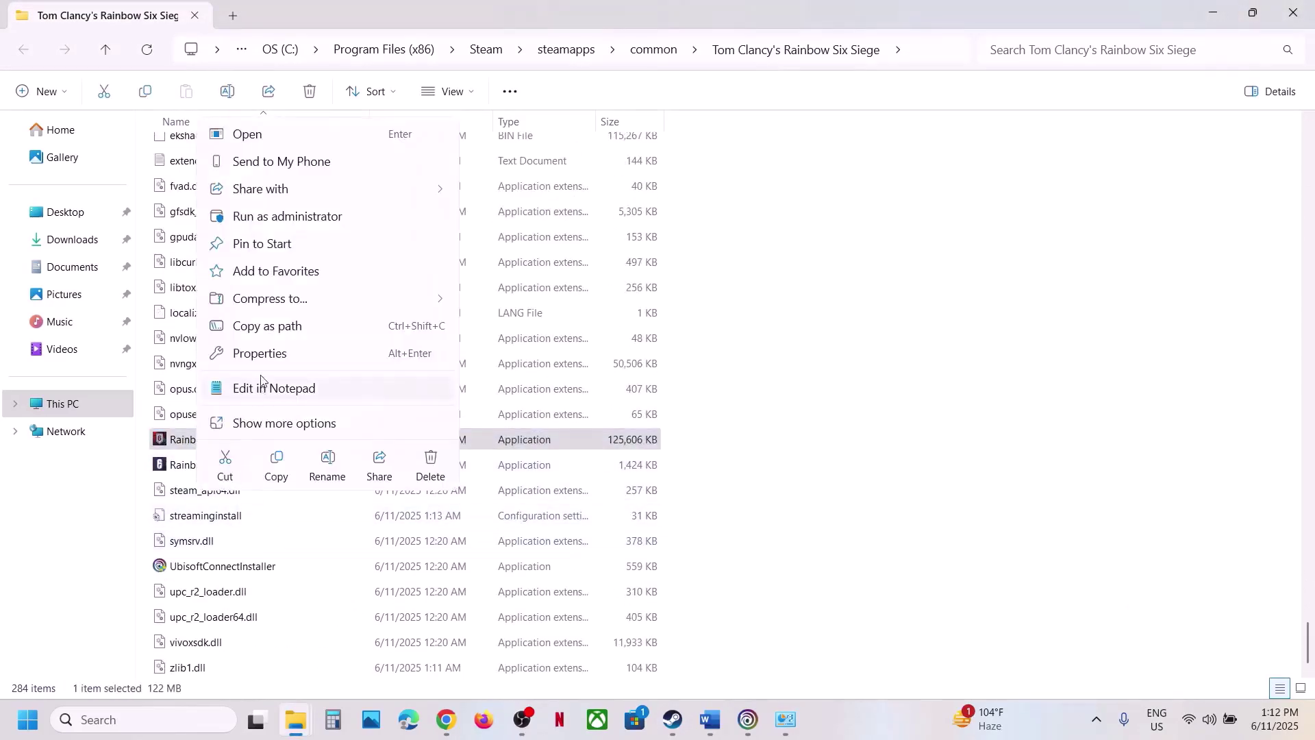
pyautogui.click(262, 355)
pyautogui.click(365, 271)
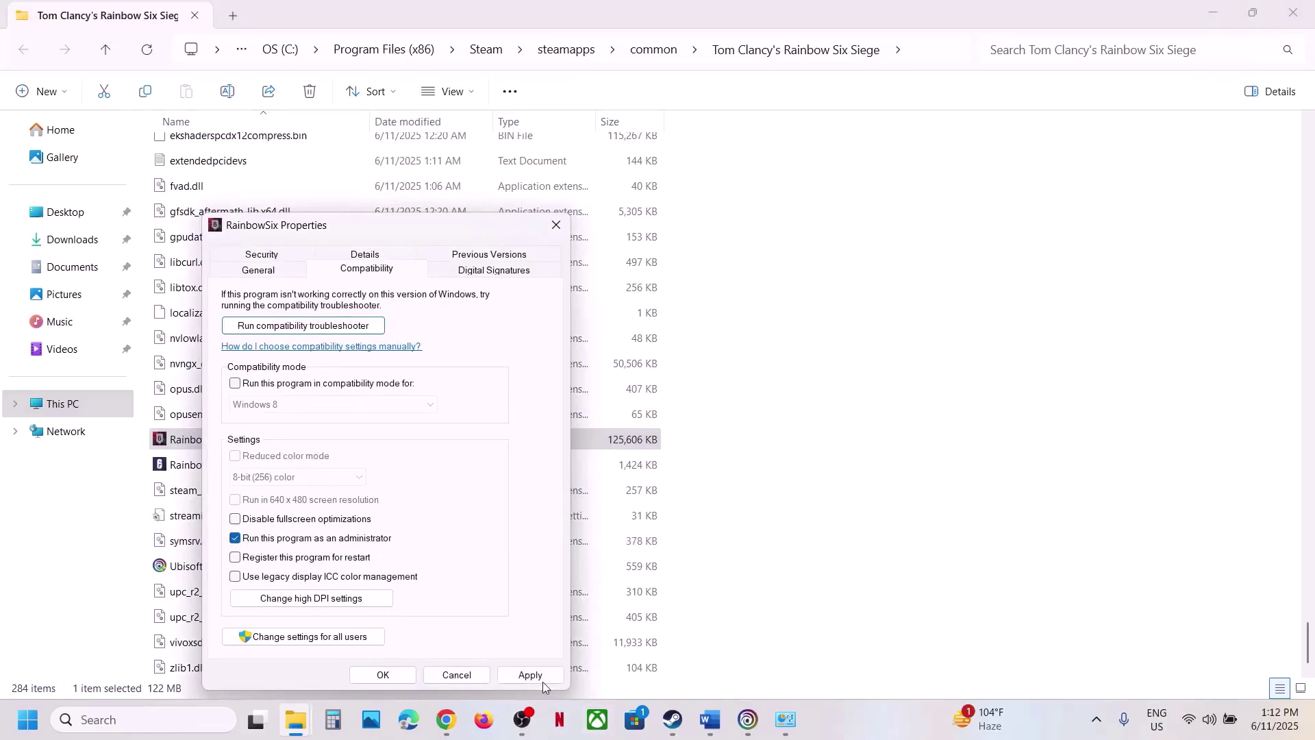
pyautogui.click(532, 676)
pyautogui.click(359, 676)
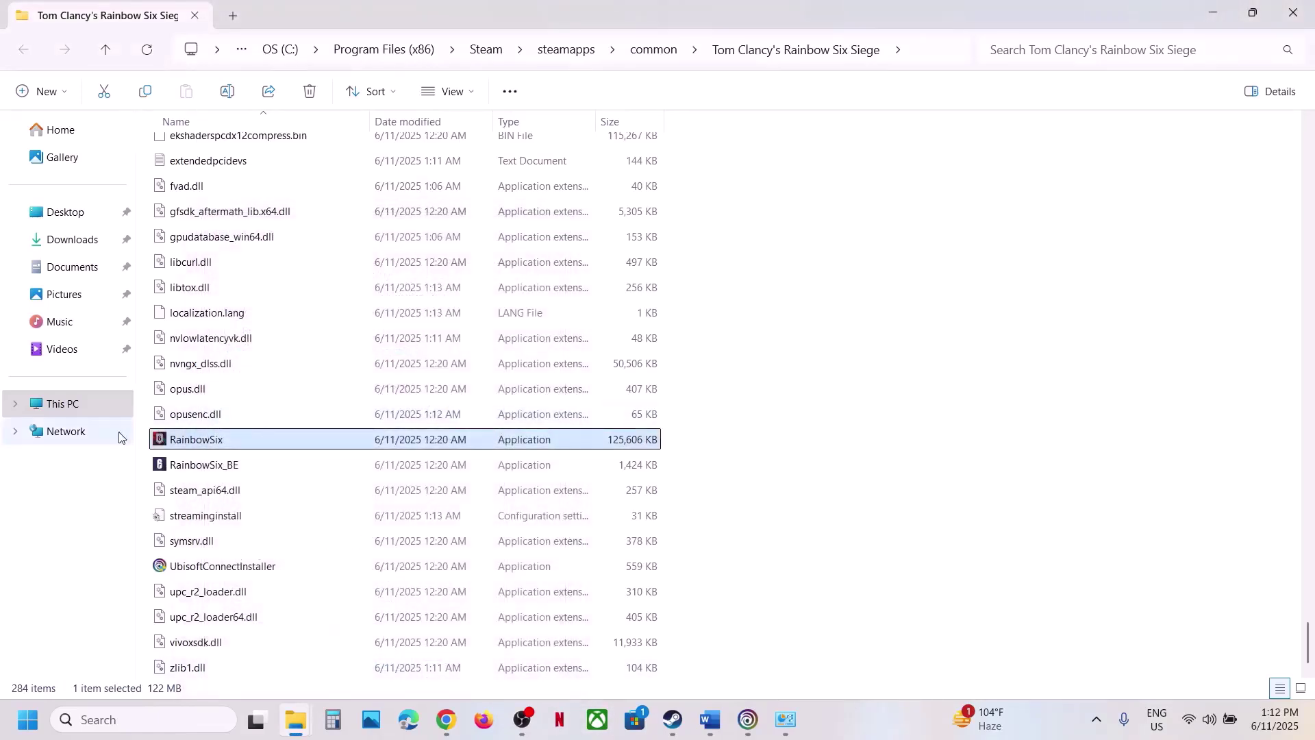
# Step: Enable compatibility mode for Windows 8 in the RainbowSix application's properties and apply it
pyautogui.rightClick(220, 442)
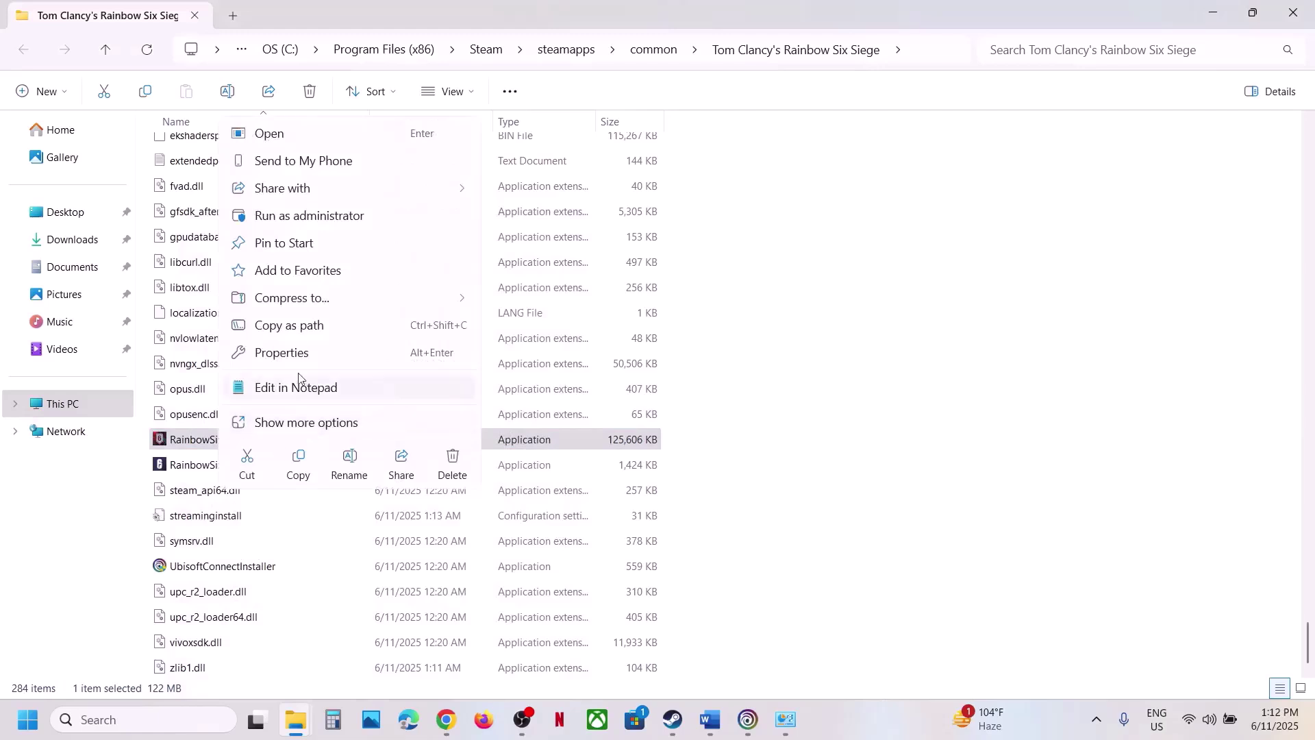
pyautogui.click(282, 355)
pyautogui.click(382, 270)
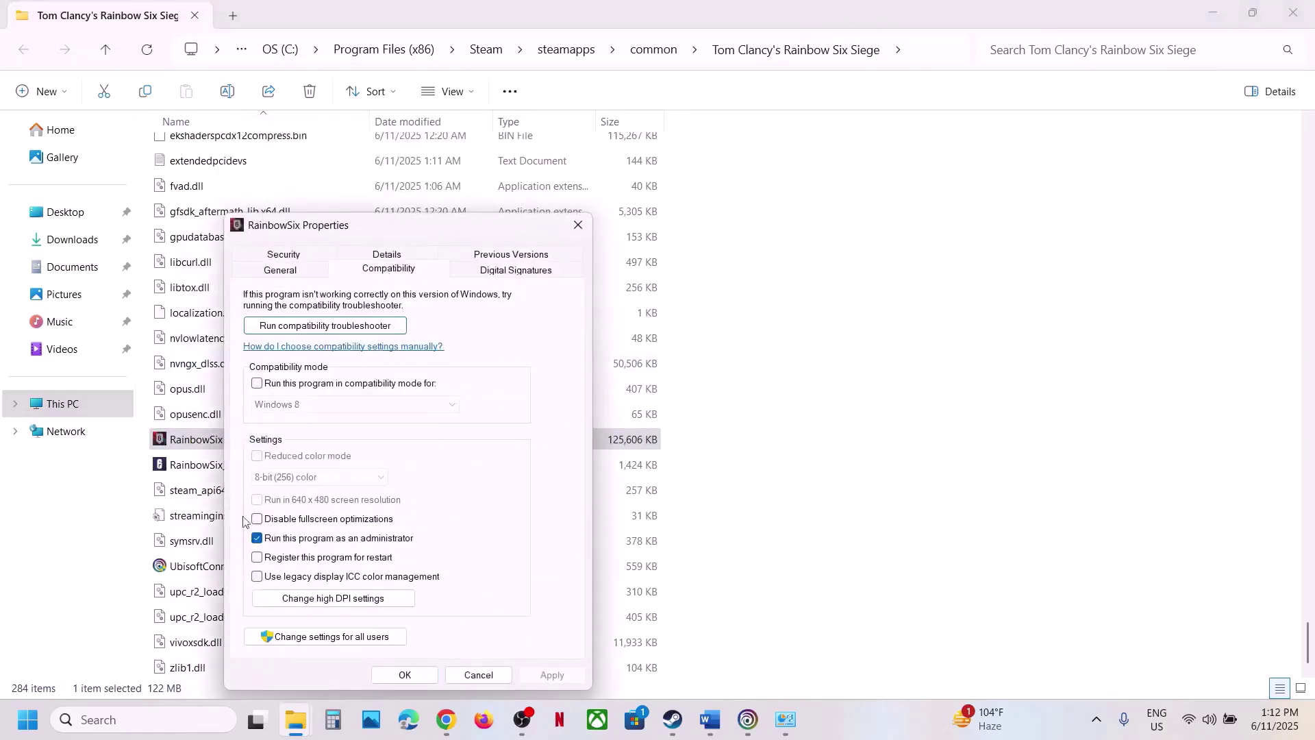
pyautogui.click(267, 392)
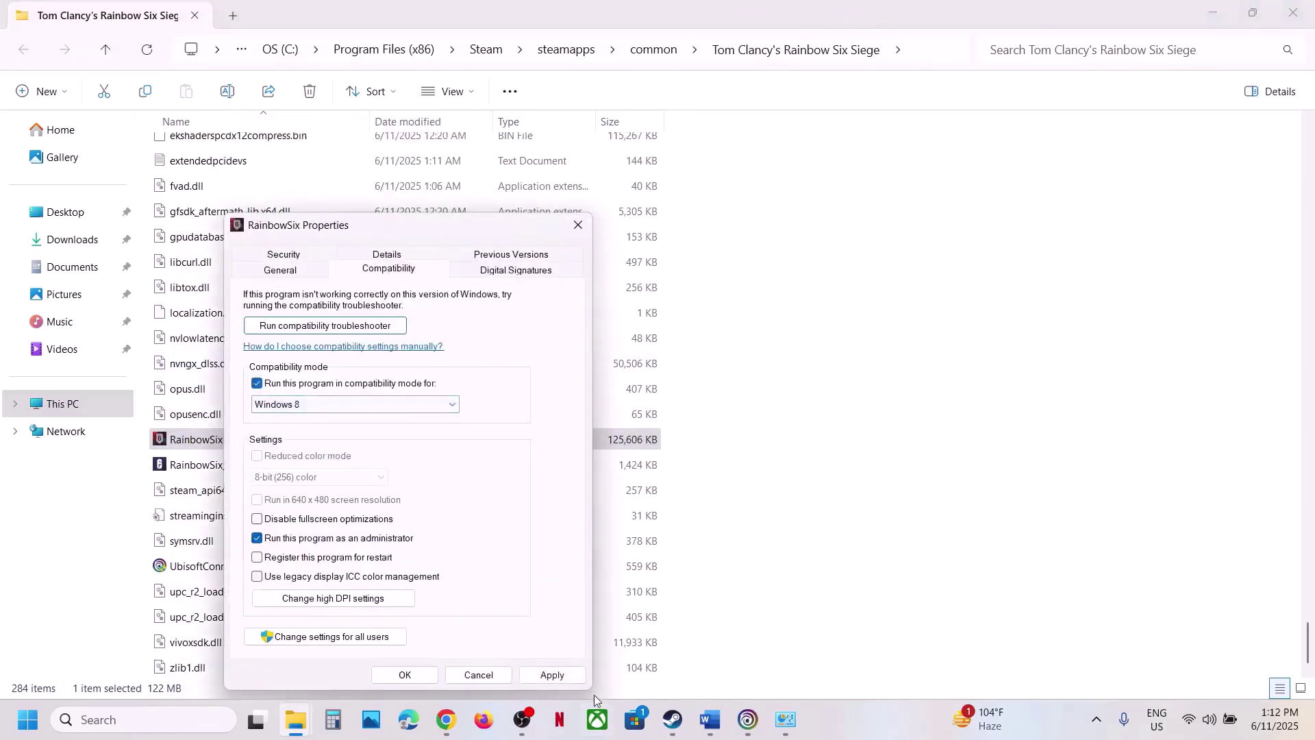
pyautogui.click(552, 675)
pyautogui.click(404, 675)
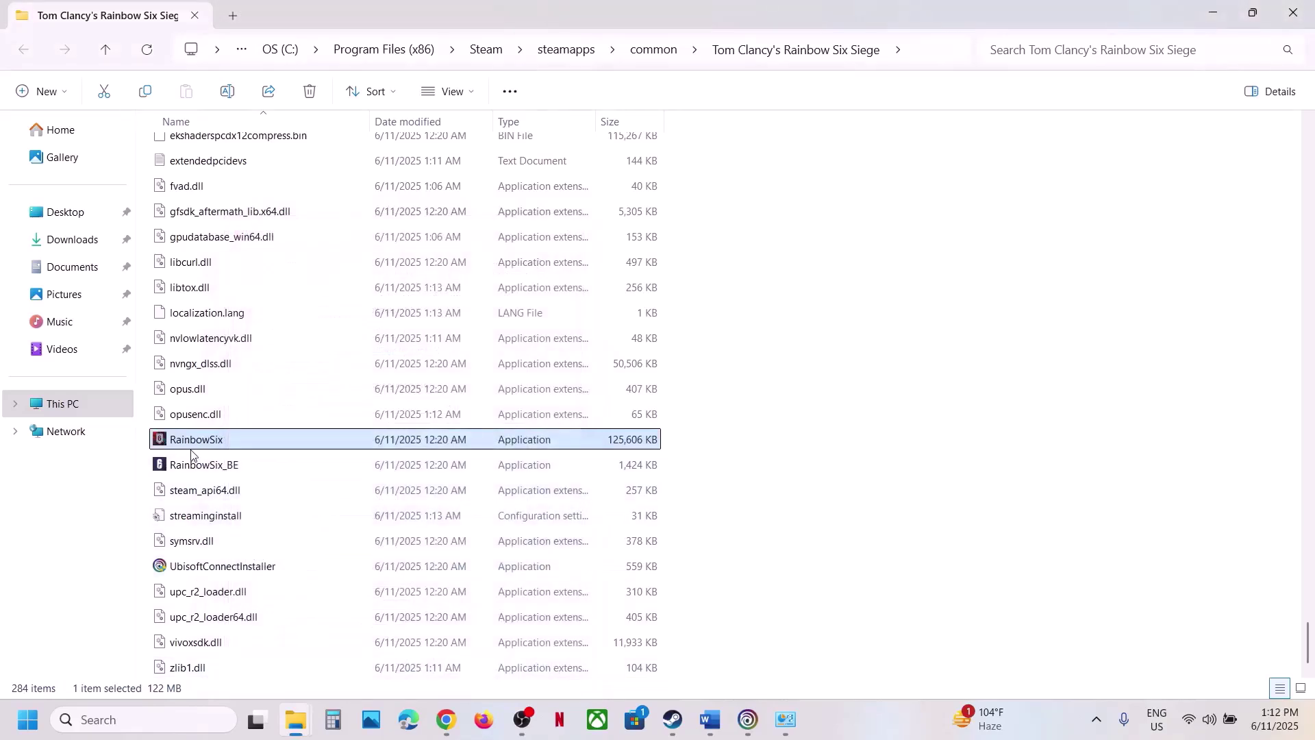
# Step: Set the RainbowSix compatibility mode to Windows 7, disable fullscreen optimizations, and apply the changes
pyautogui.rightClick(229, 441)
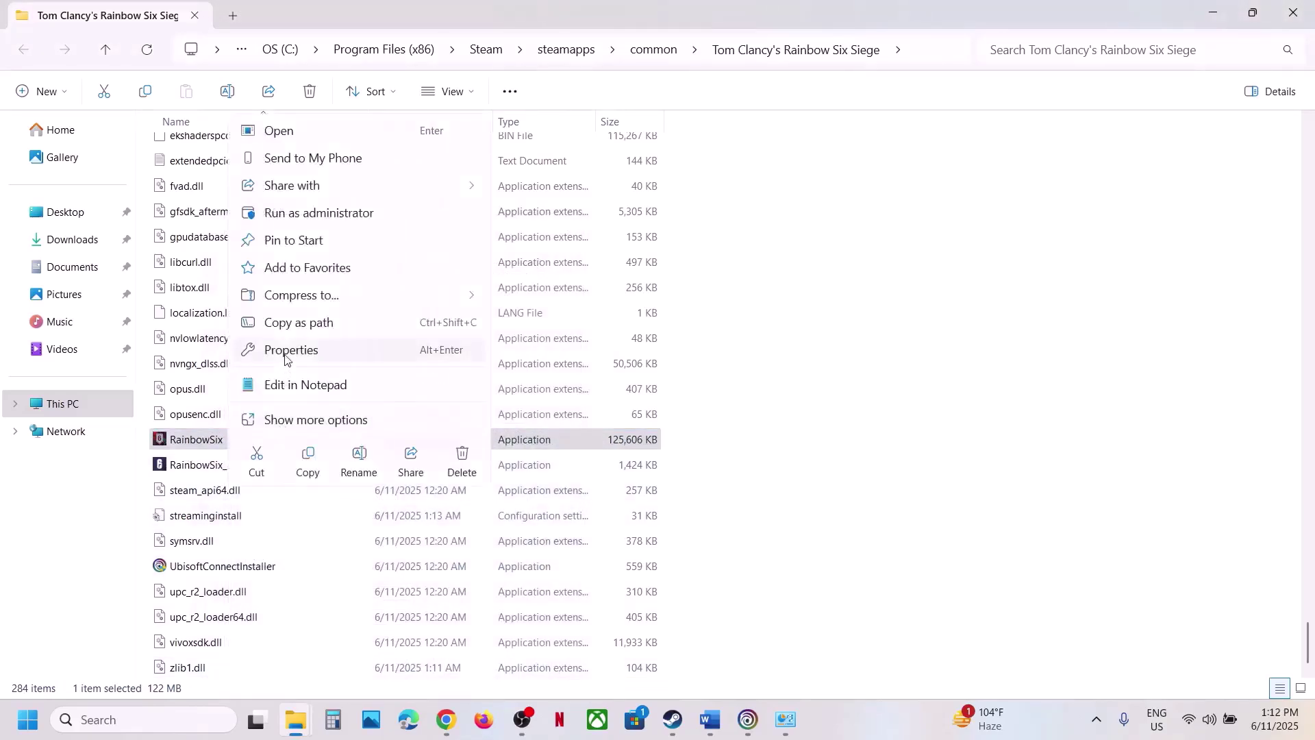
pyautogui.click(287, 351)
pyautogui.click(394, 268)
pyautogui.click(322, 405)
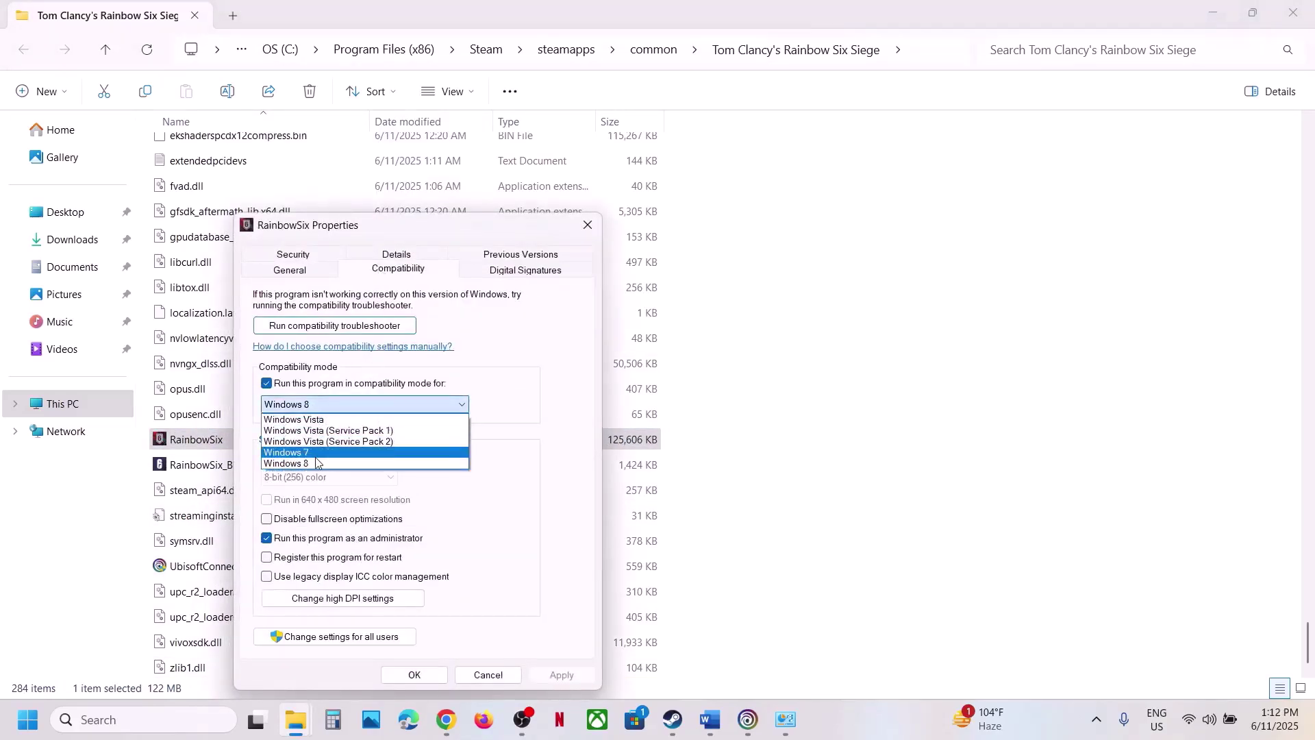
pyautogui.click(316, 456)
pyautogui.click(561, 675)
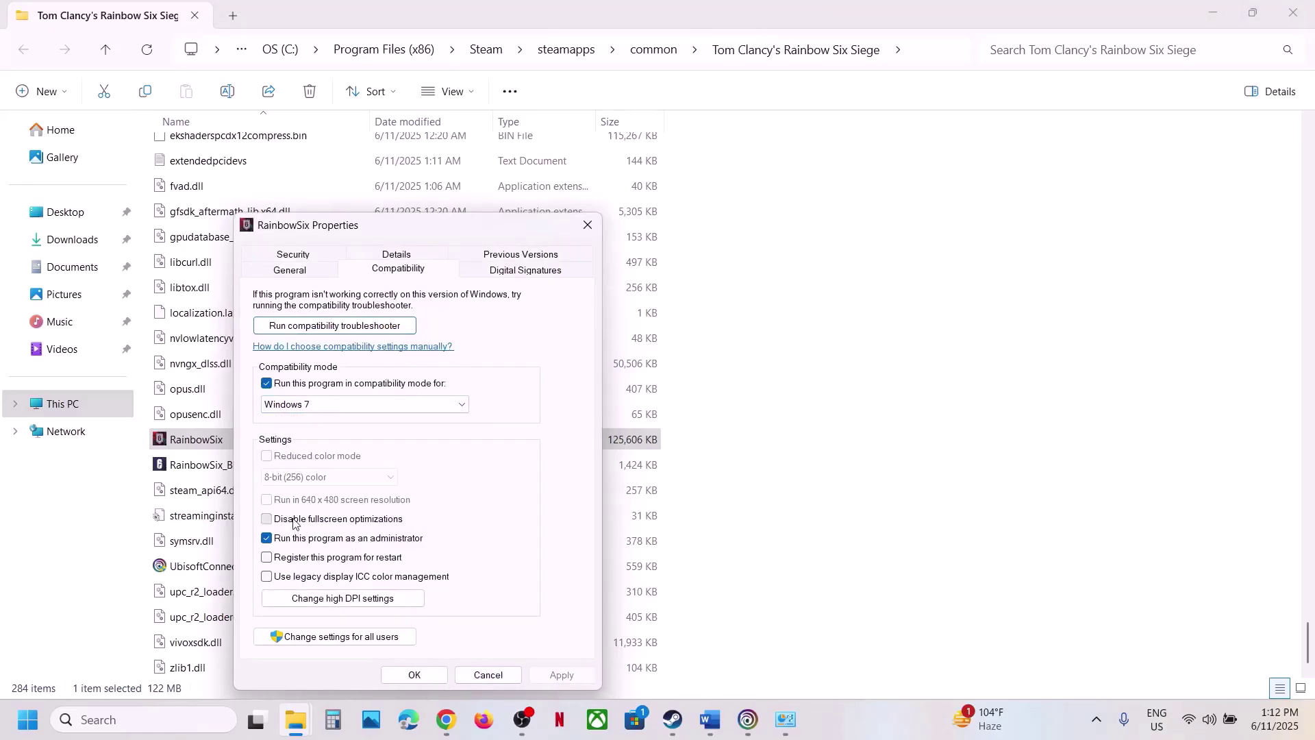
pyautogui.click(552, 675)
pyautogui.click(413, 673)
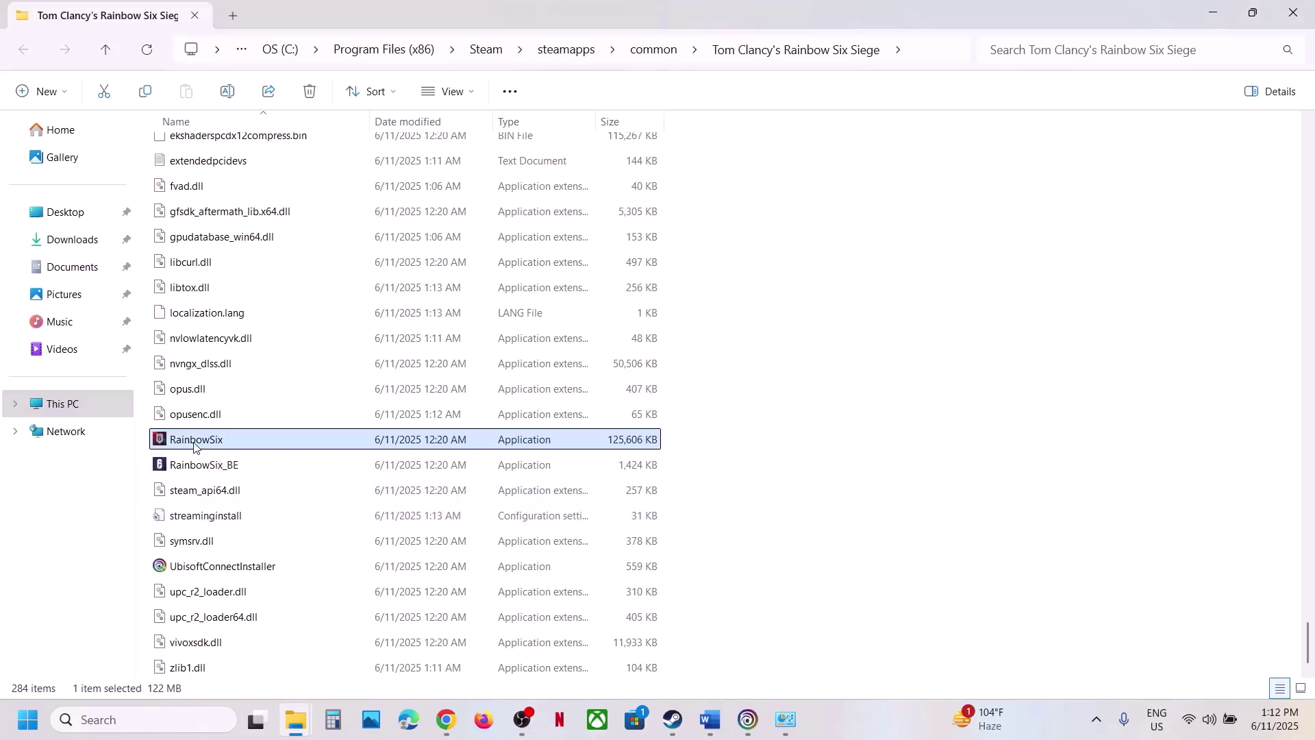
# Step: Clear the compatibility mode, fullscreen optimization and run-as-administrator options in the RainbowSix properties and save
pyautogui.rightClick(194, 444)
pyautogui.click(267, 369)
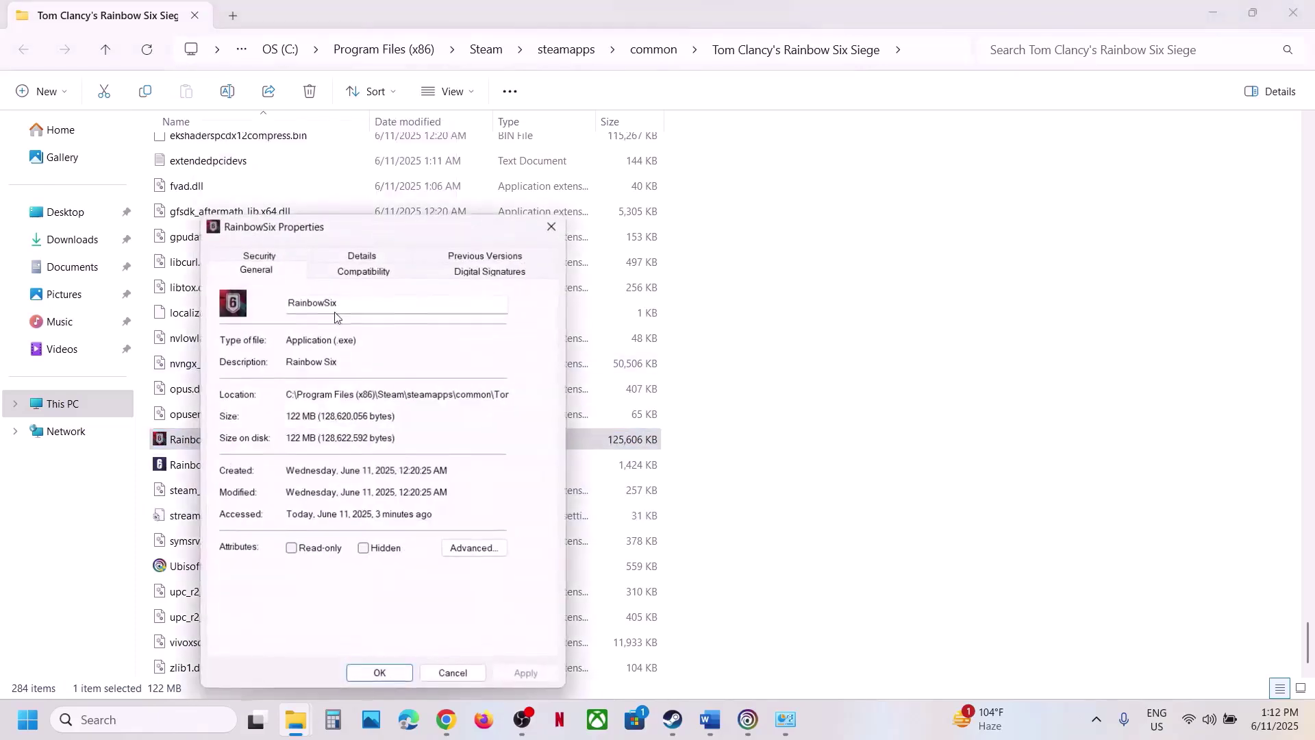
pyautogui.click(349, 271)
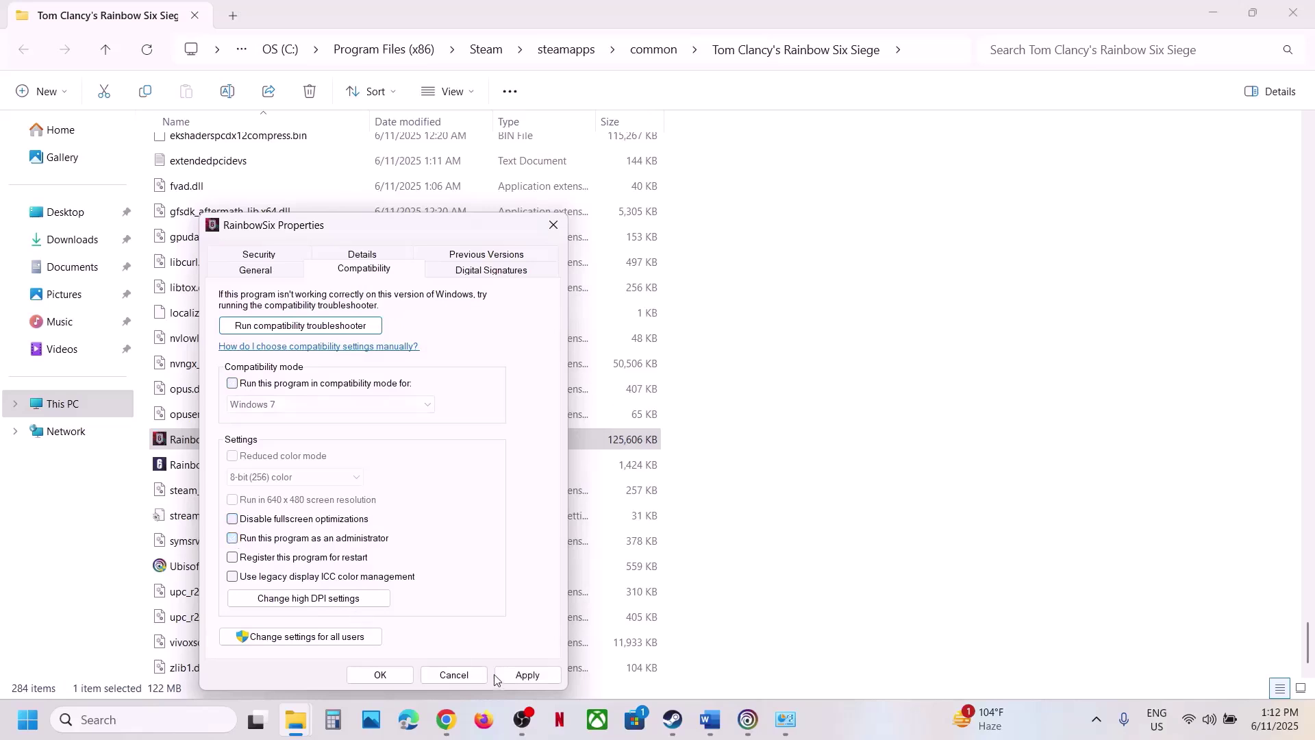
pyautogui.click(394, 681)
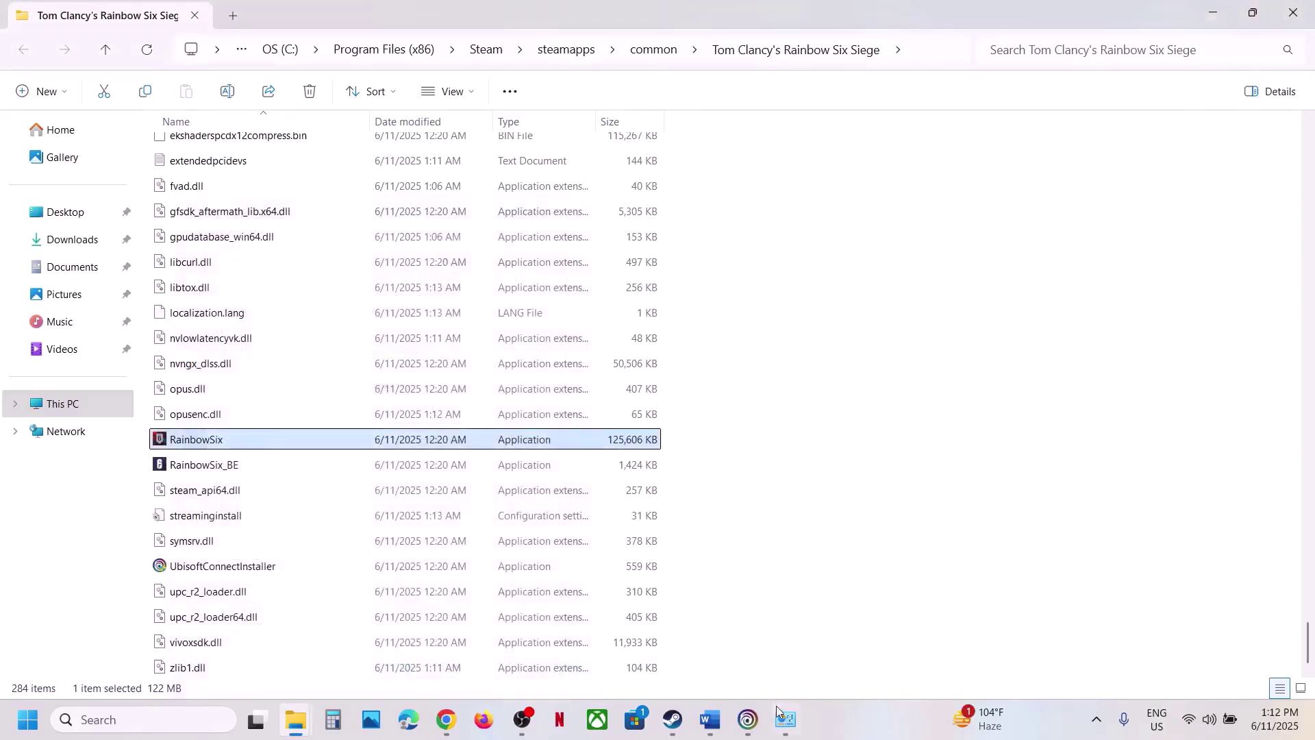
# Step: Return to the Word notes and highlight the Step 12 text on verifying the game files
pyautogui.click(710, 720)
pyautogui.scroll(-5, 477, 381)
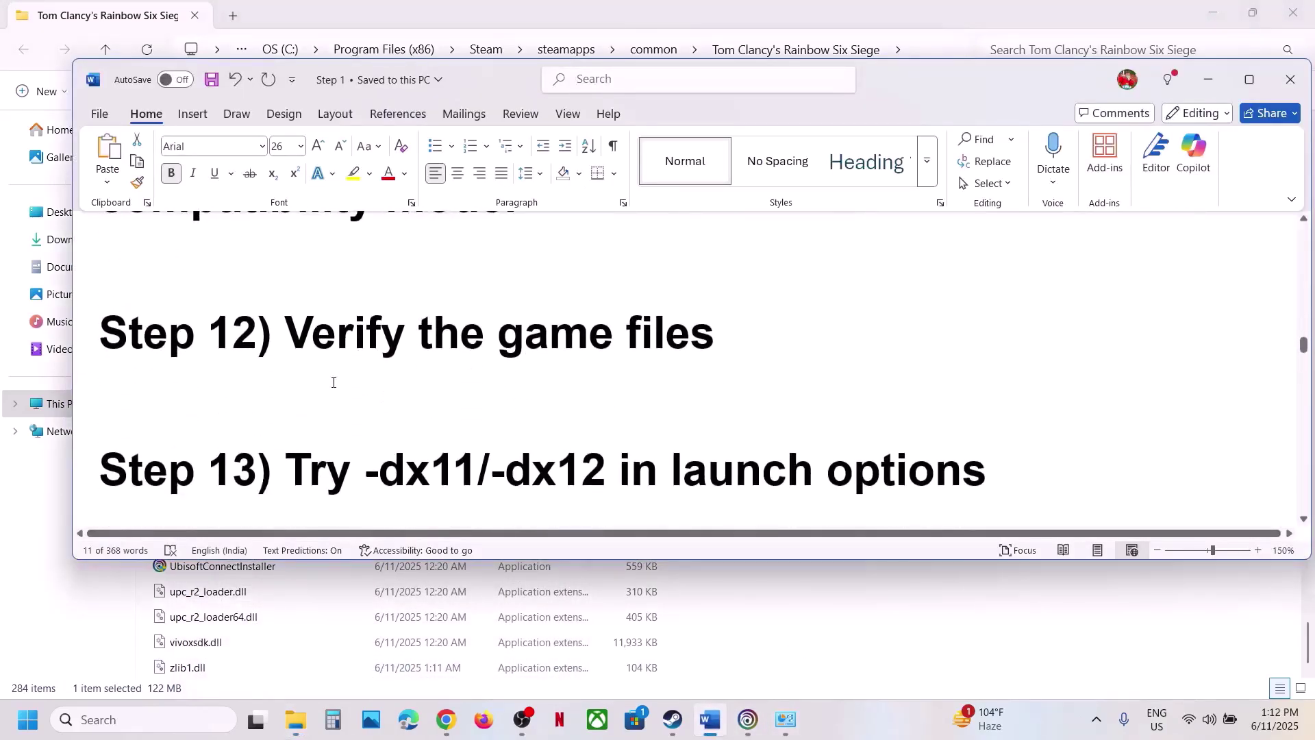
pyautogui.scroll(2, 332, 381)
pyautogui.moveTo(292, 475); pyautogui.dragTo(625, 480)
# Step: Show the Verify integrity of game files option in Rainbow Six Siege X's Steam properties, then close them
pyautogui.click(672, 720)
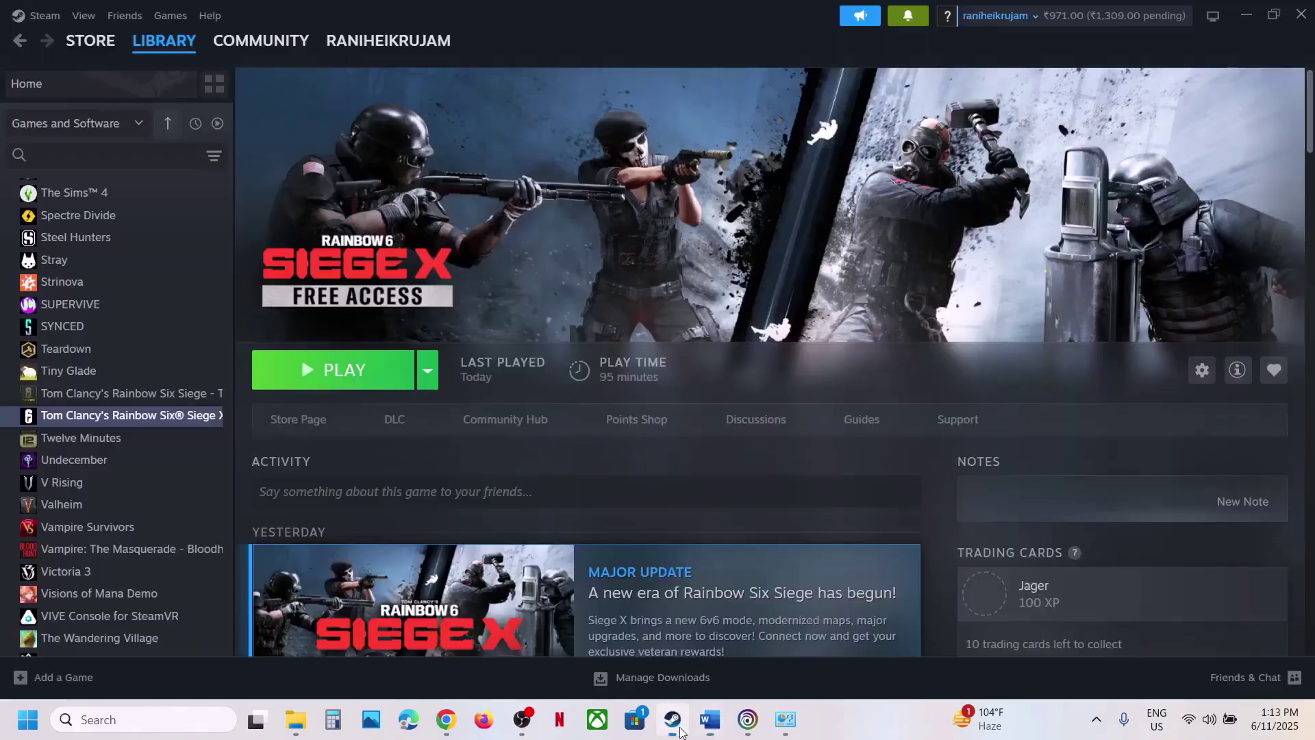
pyautogui.rightClick(98, 416)
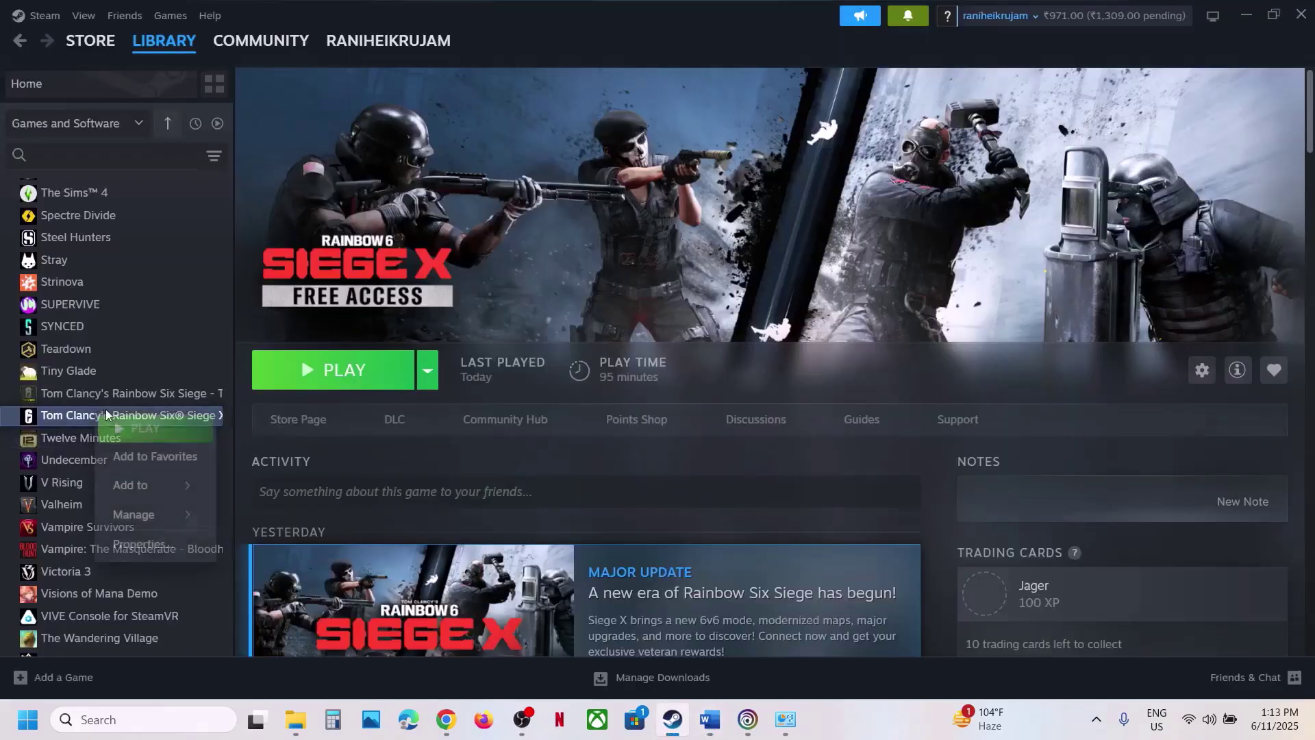
pyautogui.click(154, 544)
pyautogui.click(375, 293)
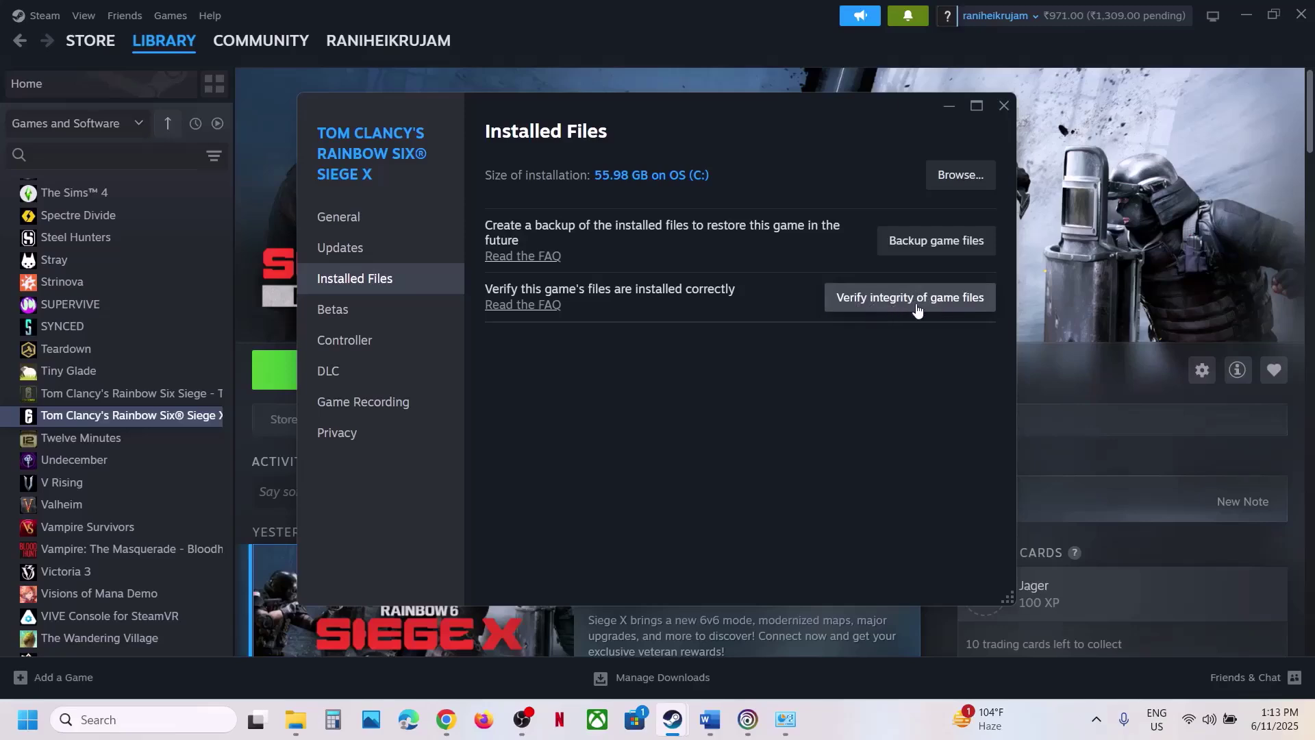
pyautogui.click(1003, 105)
# Step: Switch to Ubisoft Connect and show the Verify files option for the non-Steam copy of Rainbow Six Siege X
pyautogui.click(749, 719)
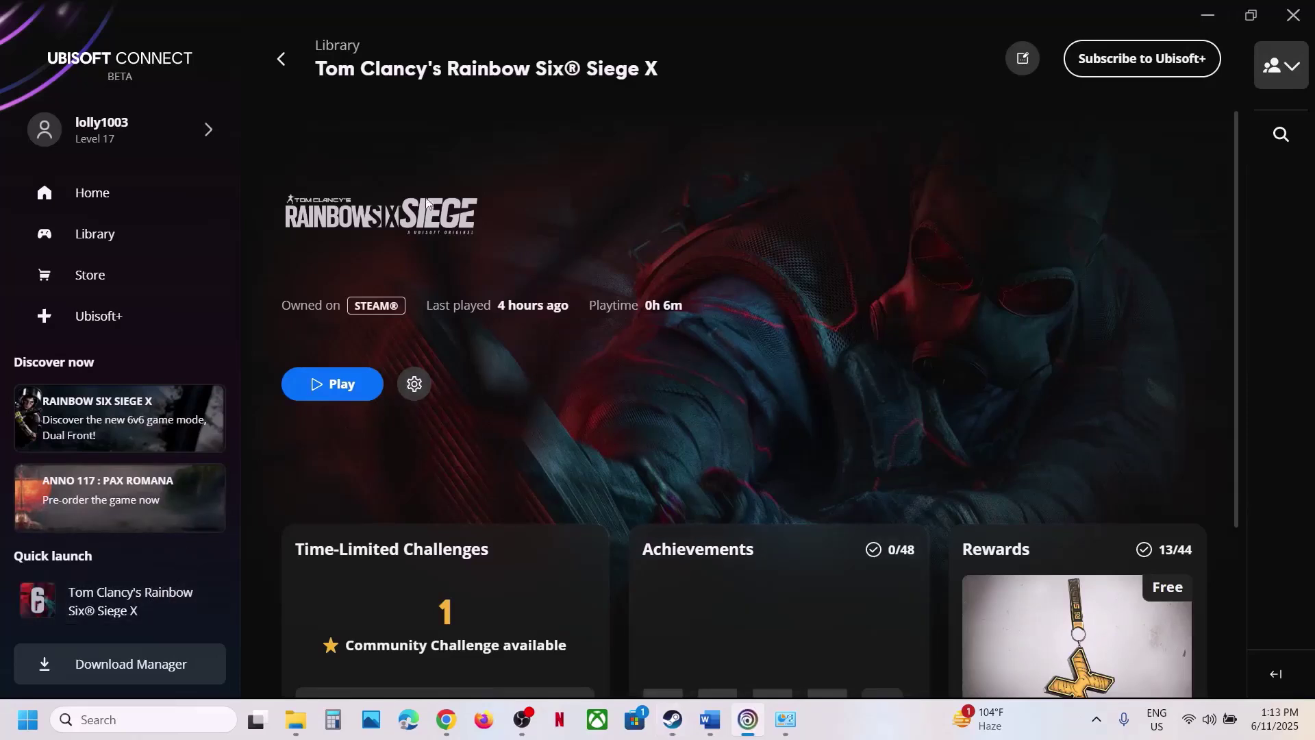
pyautogui.click(420, 387)
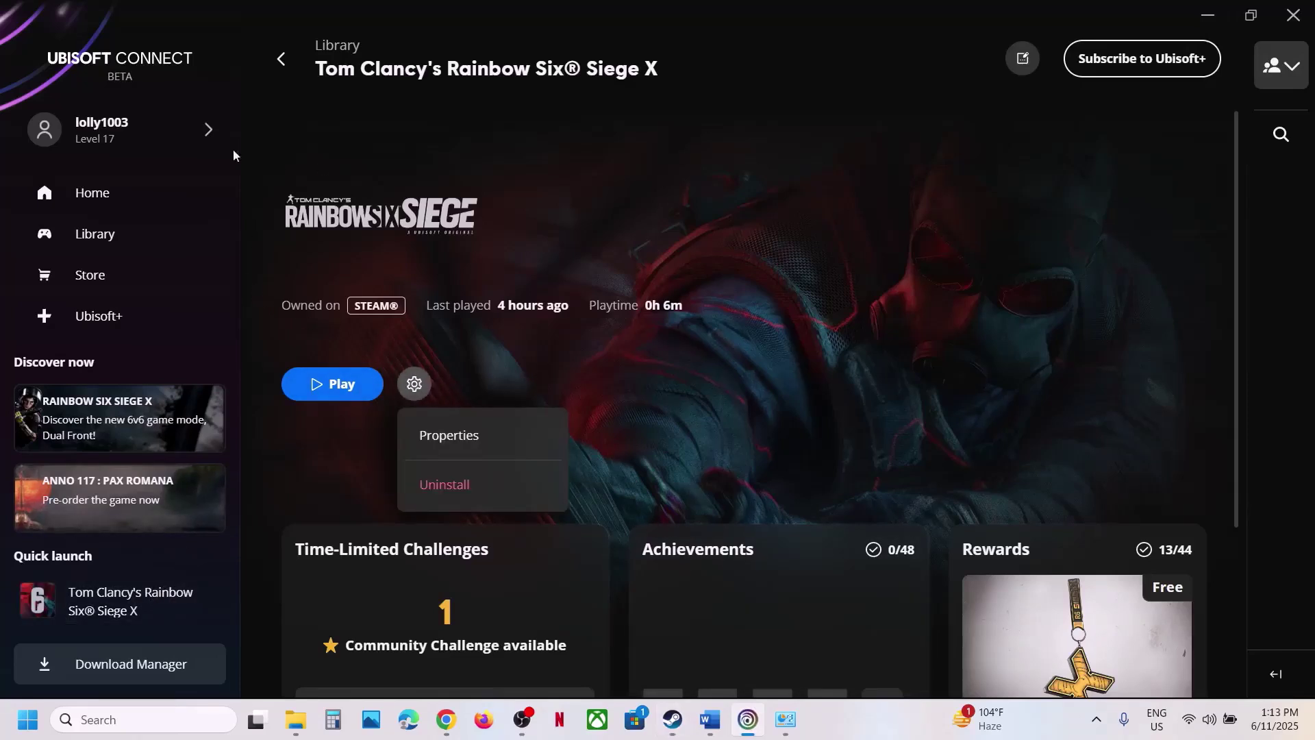
pyautogui.click(99, 235)
pyautogui.scroll(-1, 597, 404)
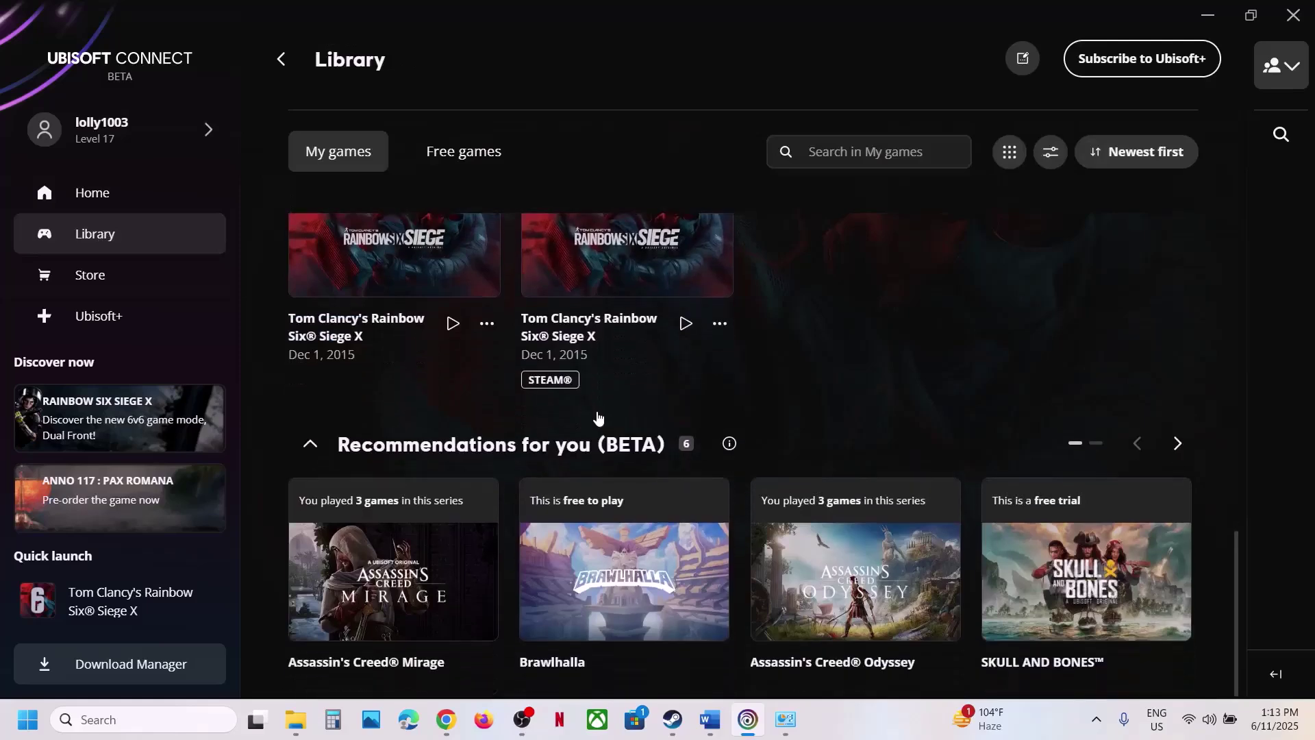
pyautogui.scroll(3, 597, 418)
pyautogui.click(437, 429)
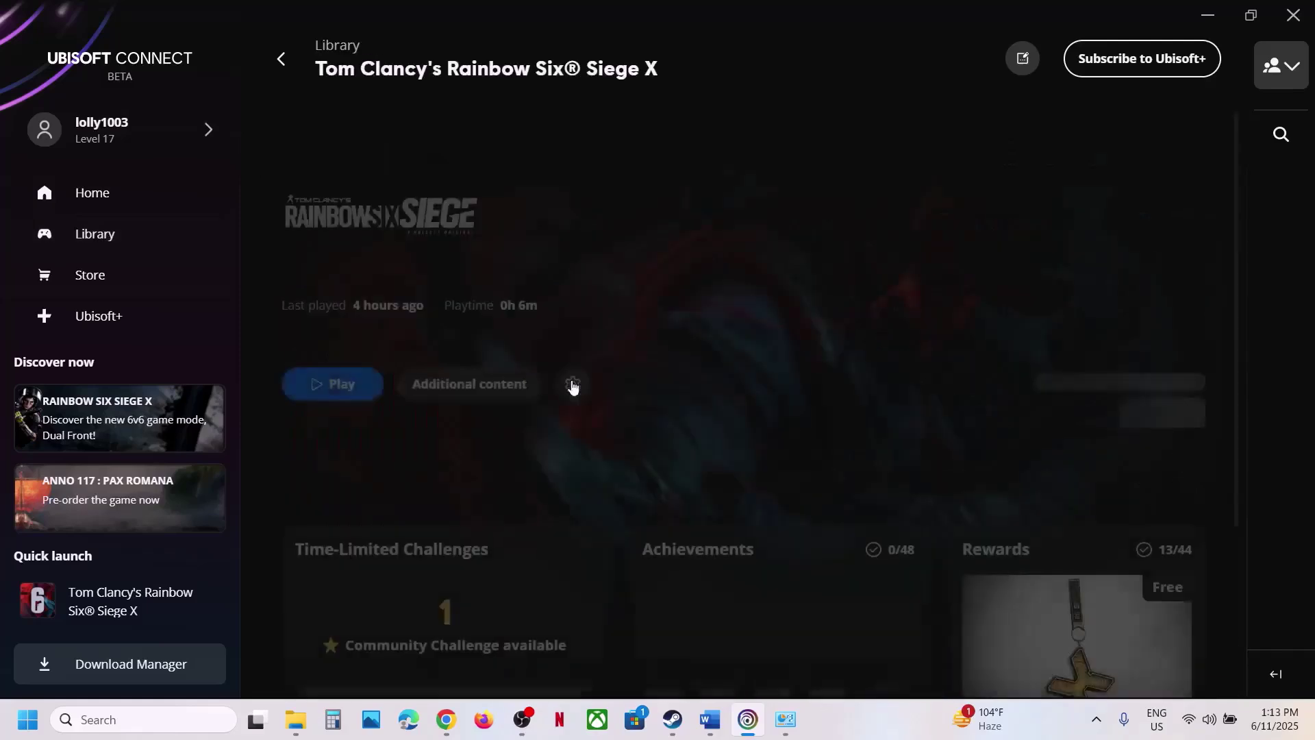
pyautogui.click(573, 384)
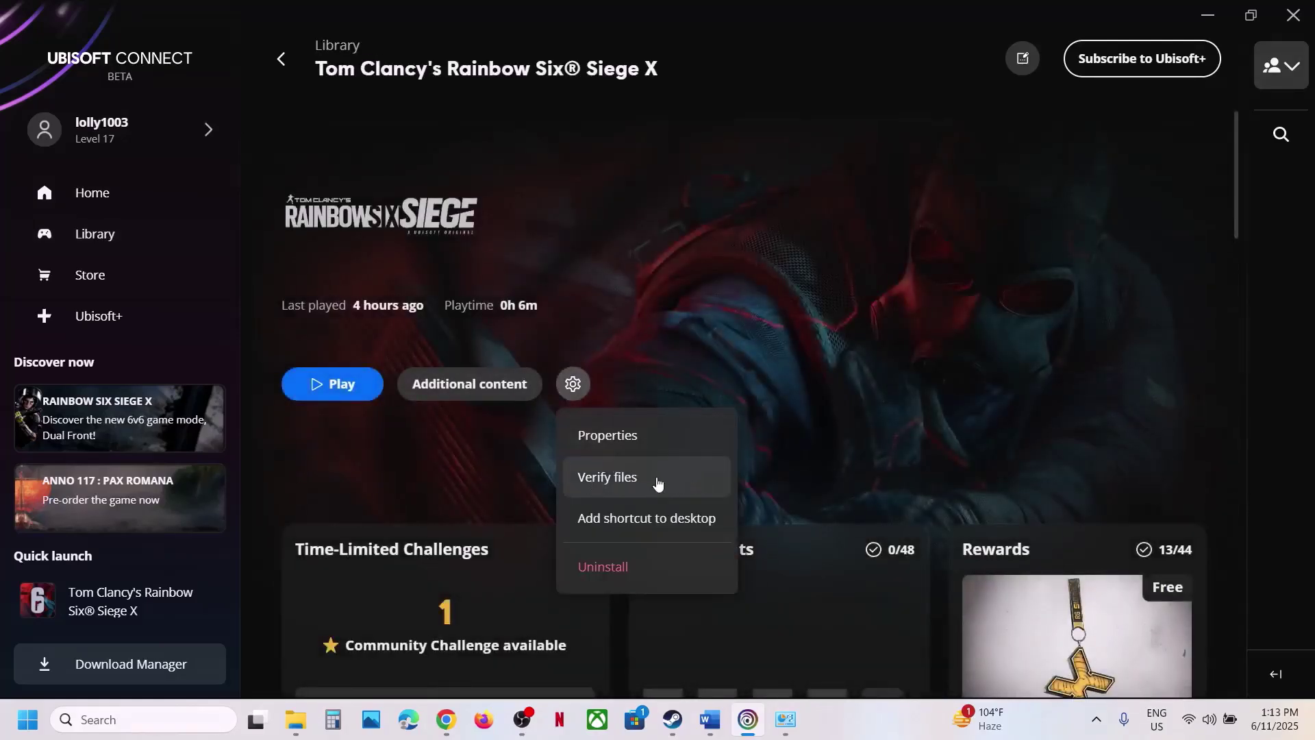
pyautogui.click(689, 283)
# Step: Return to the Word notes and read Step 13 on trying -dx11/-dx12 in the launch options
pyautogui.click(710, 720)
pyautogui.scroll(-2, 458, 364)
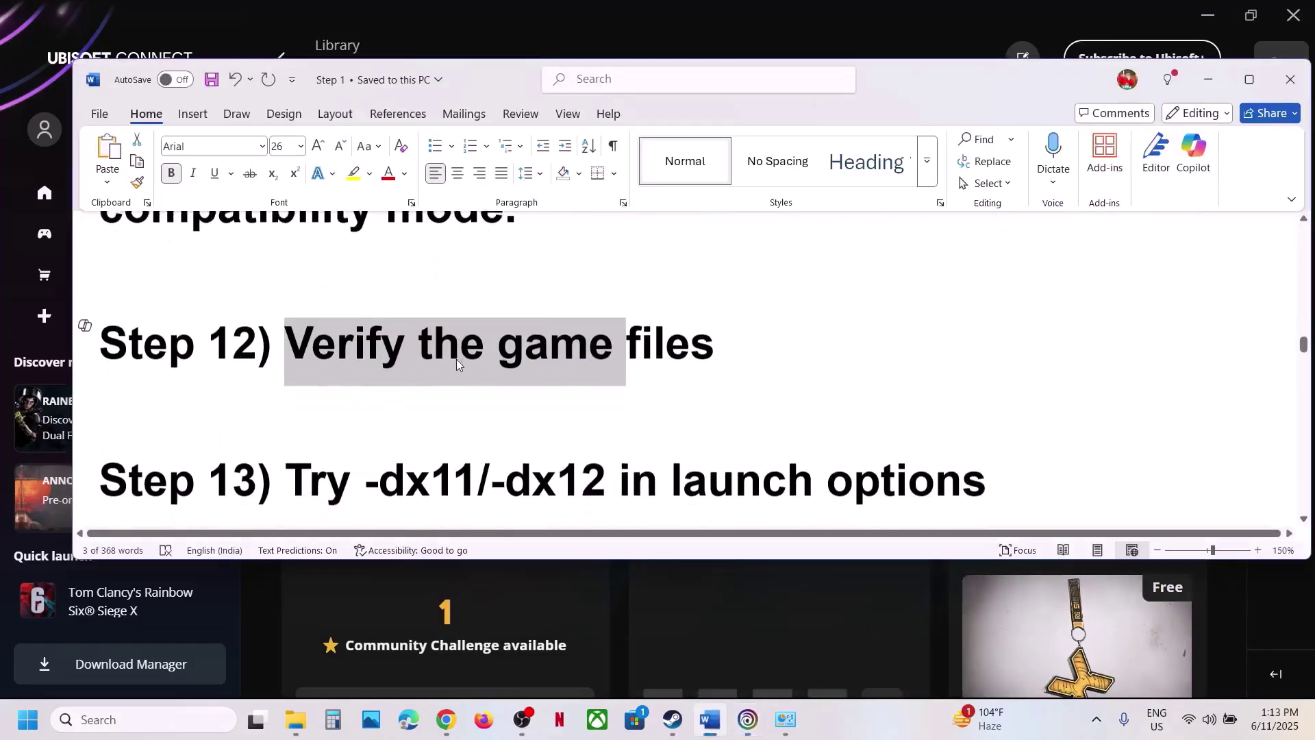
pyautogui.scroll(-1, 458, 363)
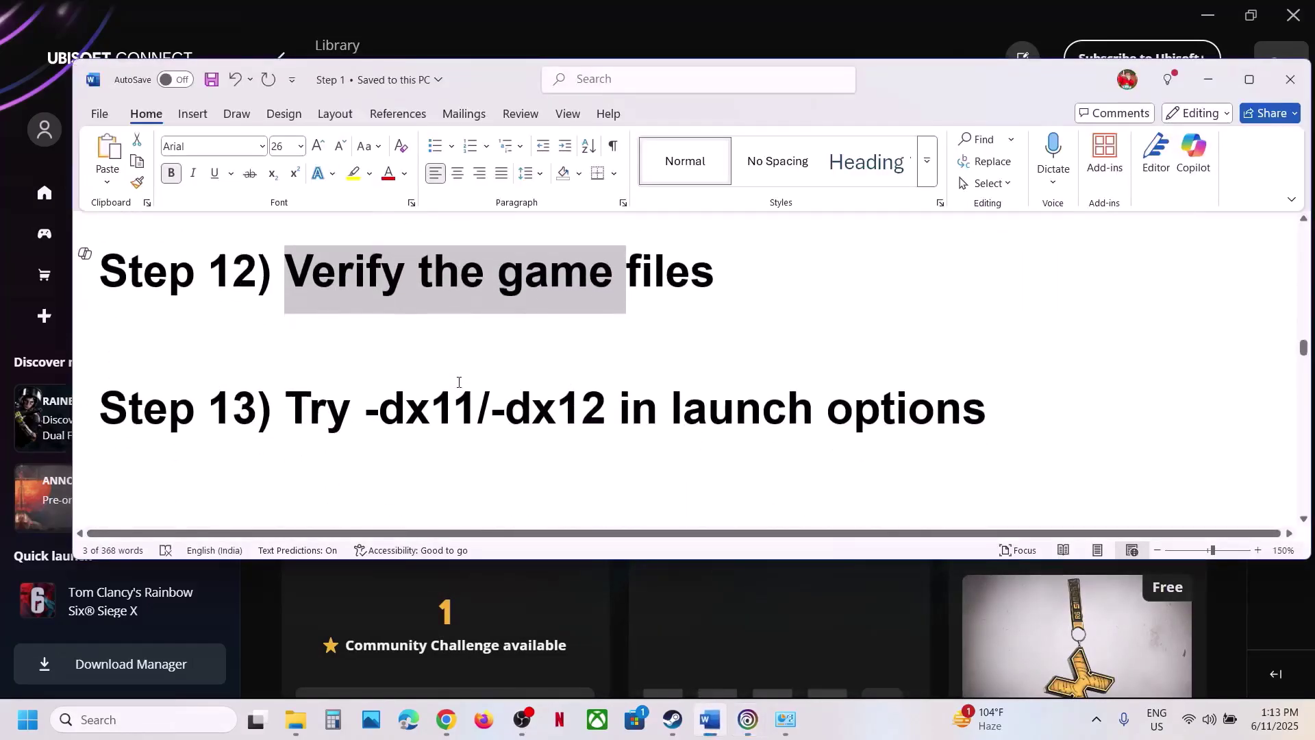
# Step: Switch to Steam and set Rainbow Six Siege X's launch options to -dx12 in its properties
pyautogui.click(672, 719)
pyautogui.rightClick(61, 413)
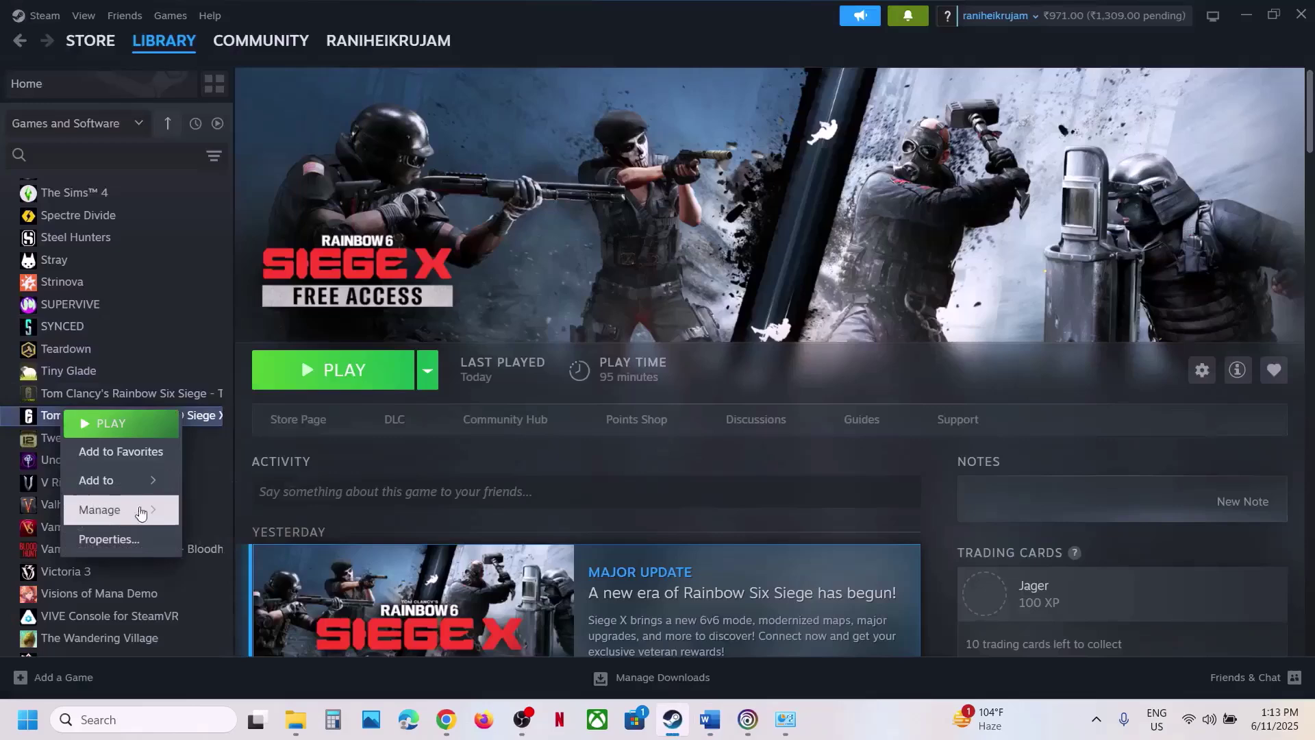
pyautogui.click(135, 543)
pyautogui.click(562, 347)
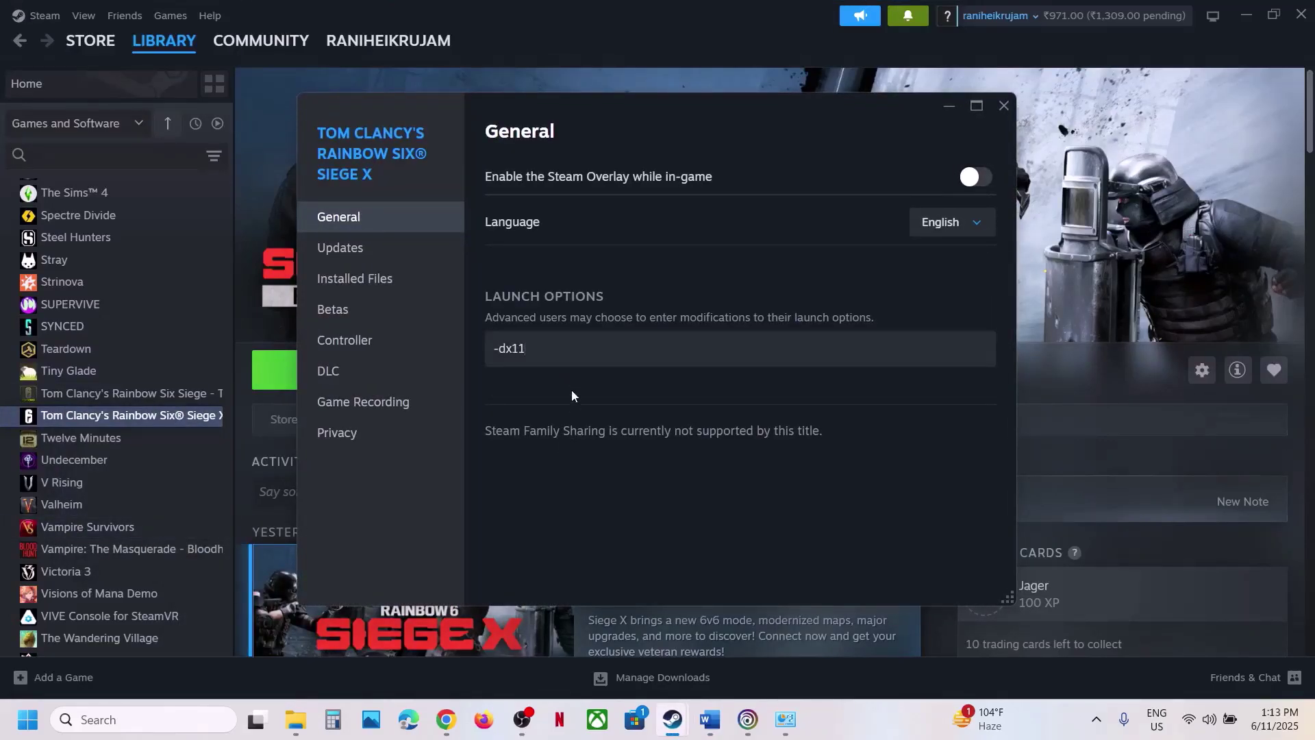
pyautogui.moveTo(595, 344); pyautogui.dragTo(423, 352)
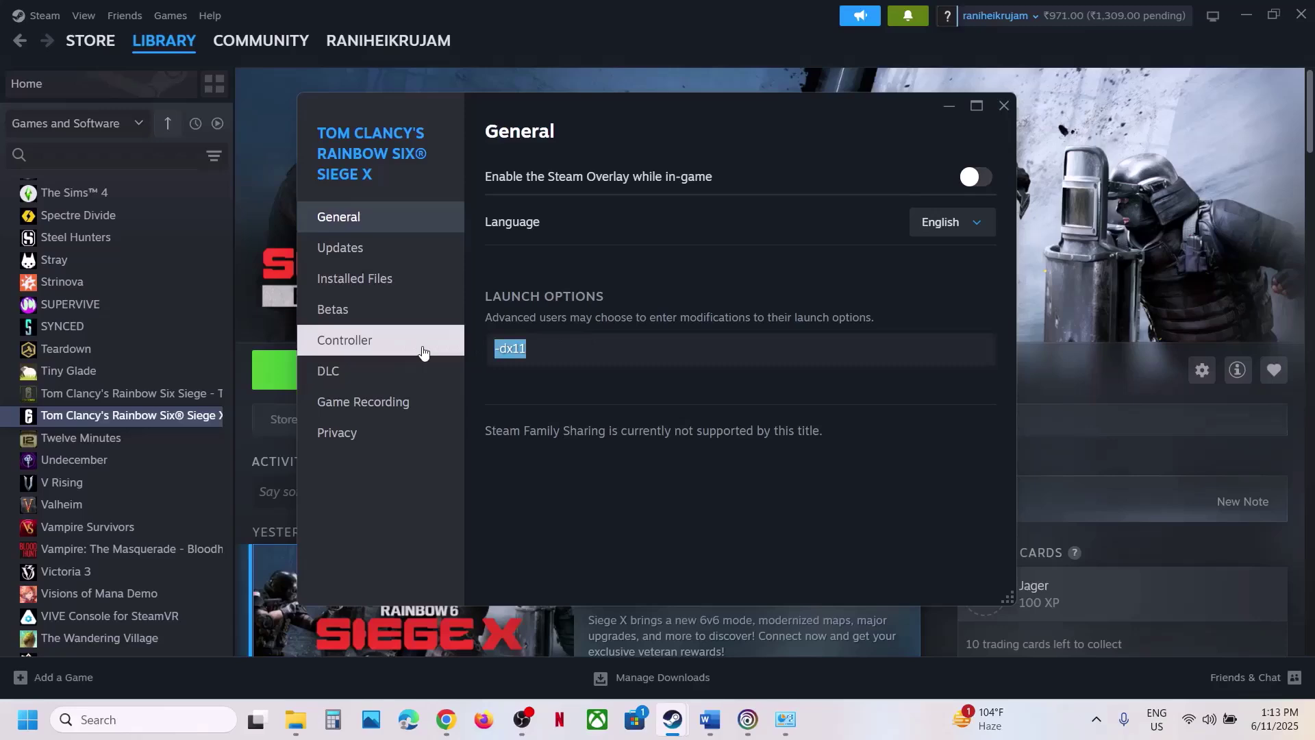
pyautogui.write('-dx12')
pyautogui.click(504, 459)
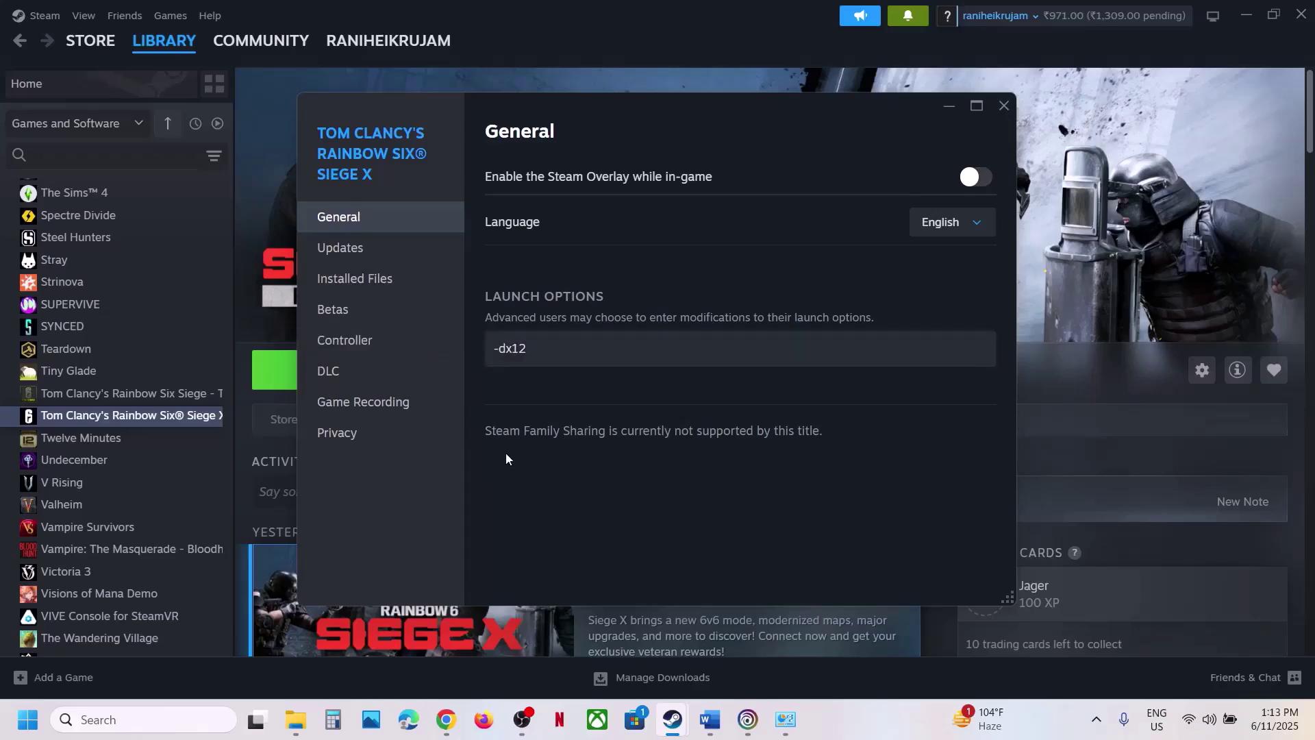
# Step: Clear Rainbow Six Siege X's launch options in Steam and close its properties
pyautogui.moveTo(548, 348); pyautogui.dragTo(423, 346)
pyautogui.press('BackSpace')
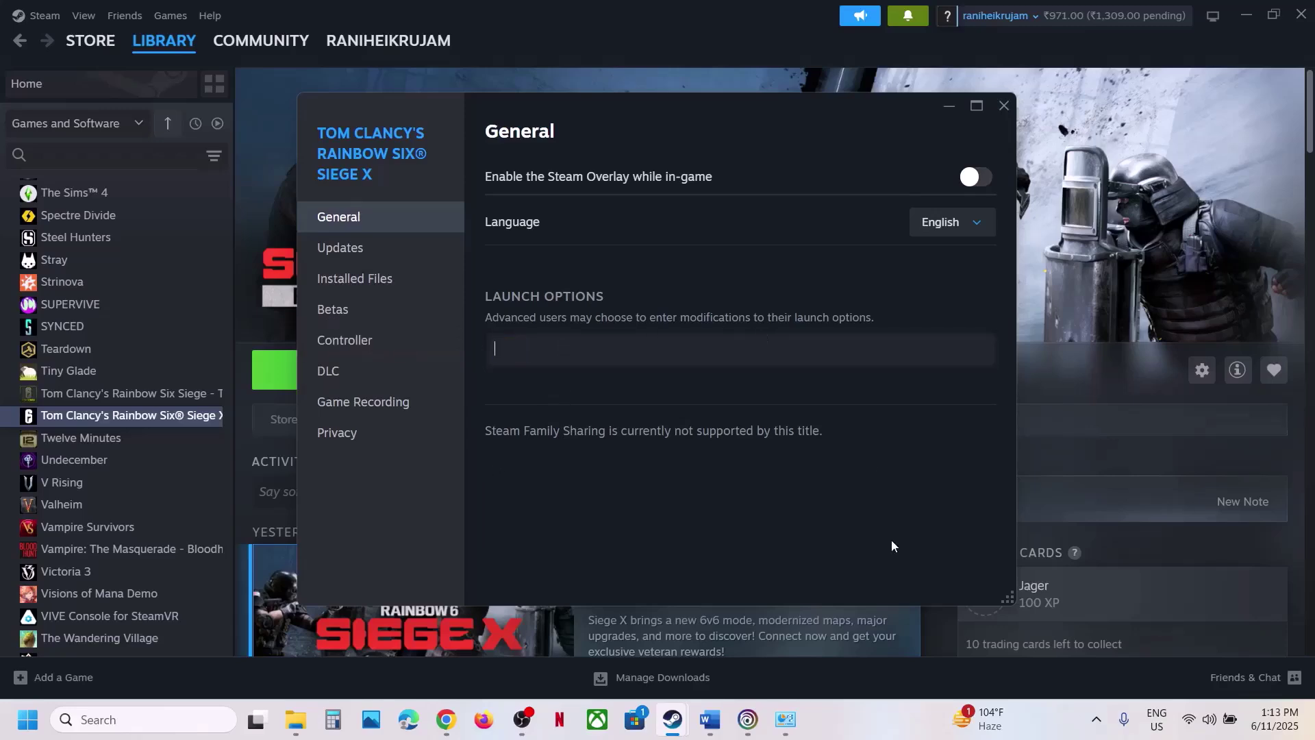
pyautogui.click(1004, 106)
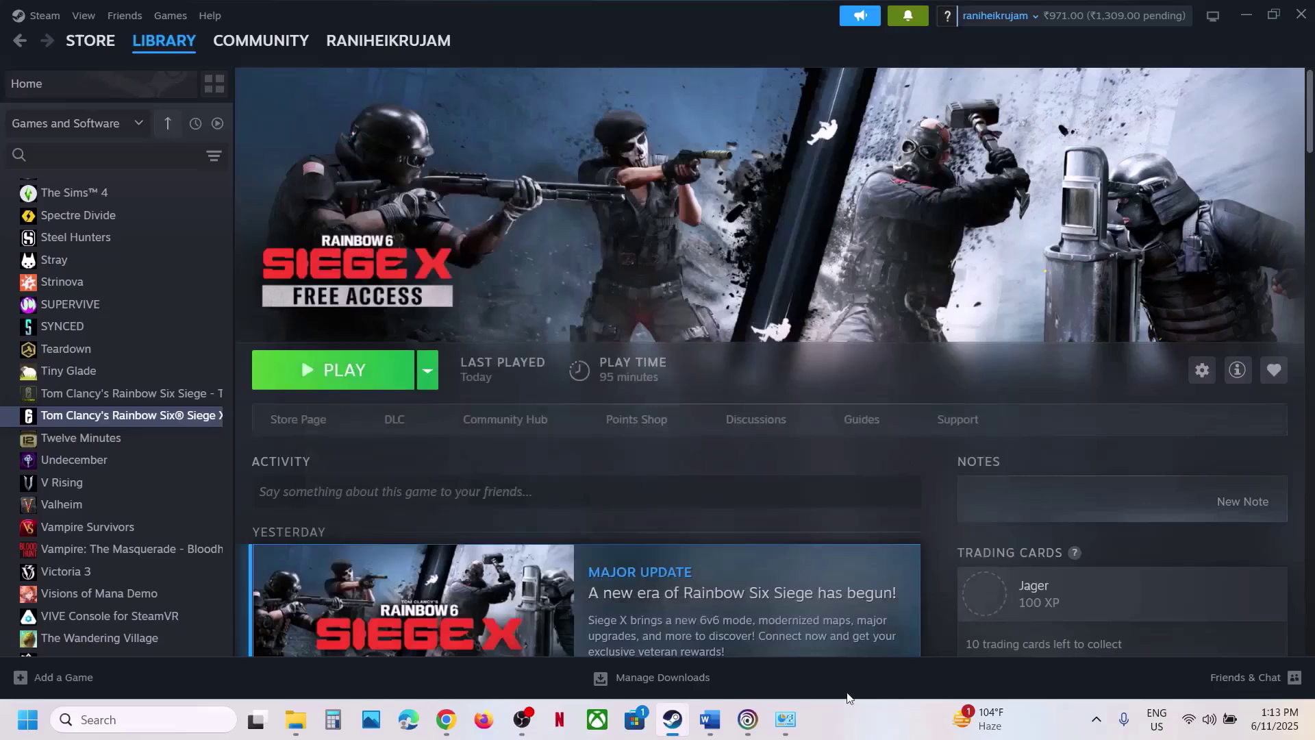
# Step: In Ubisoft Connect, save -dx11 and then -dx12 as Rainbow Six Siege X's launch argument in its properties
pyautogui.click(759, 718)
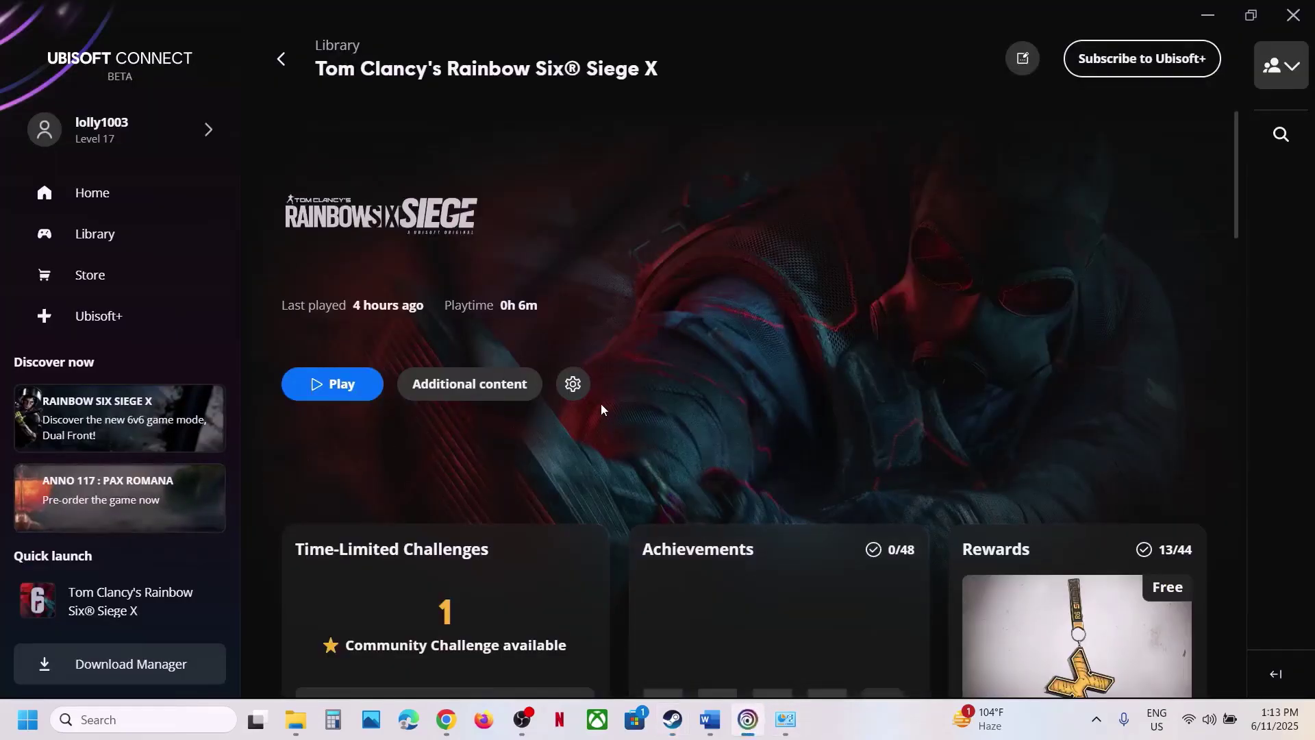
pyautogui.click(570, 393)
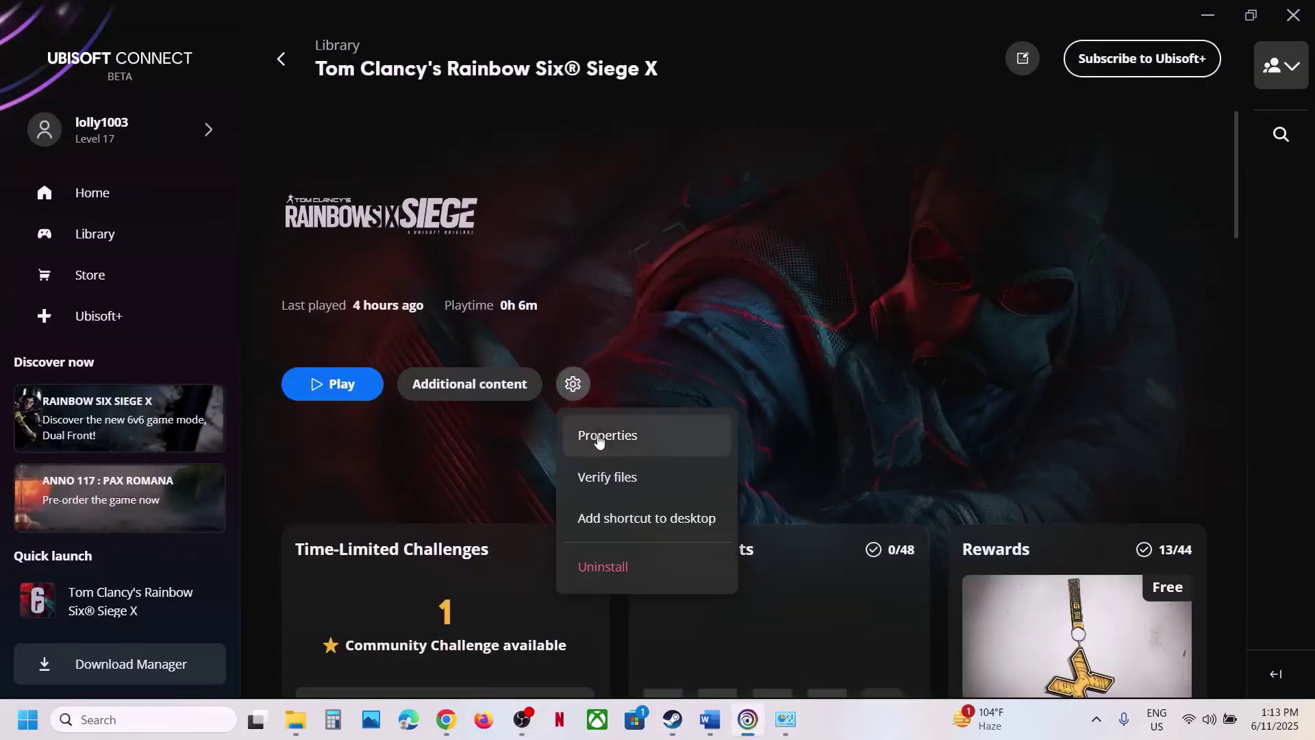
pyautogui.click(601, 437)
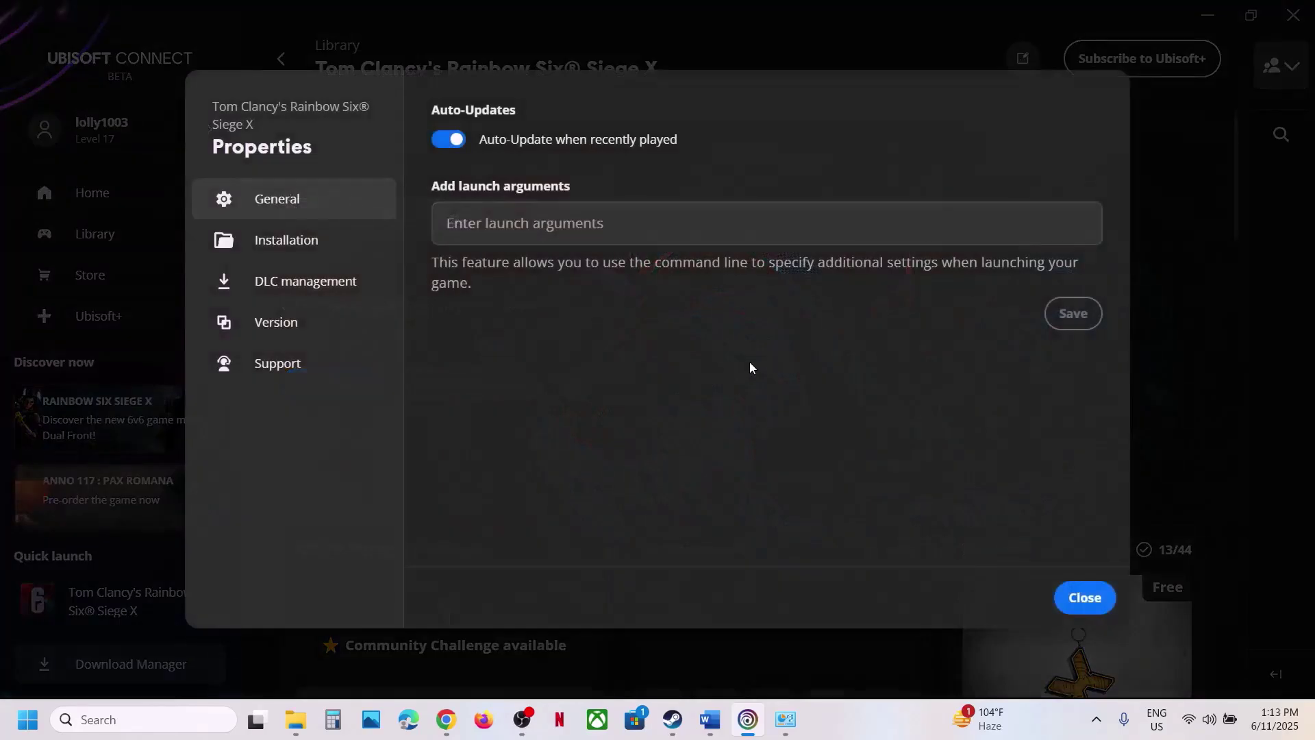
pyautogui.click(506, 235)
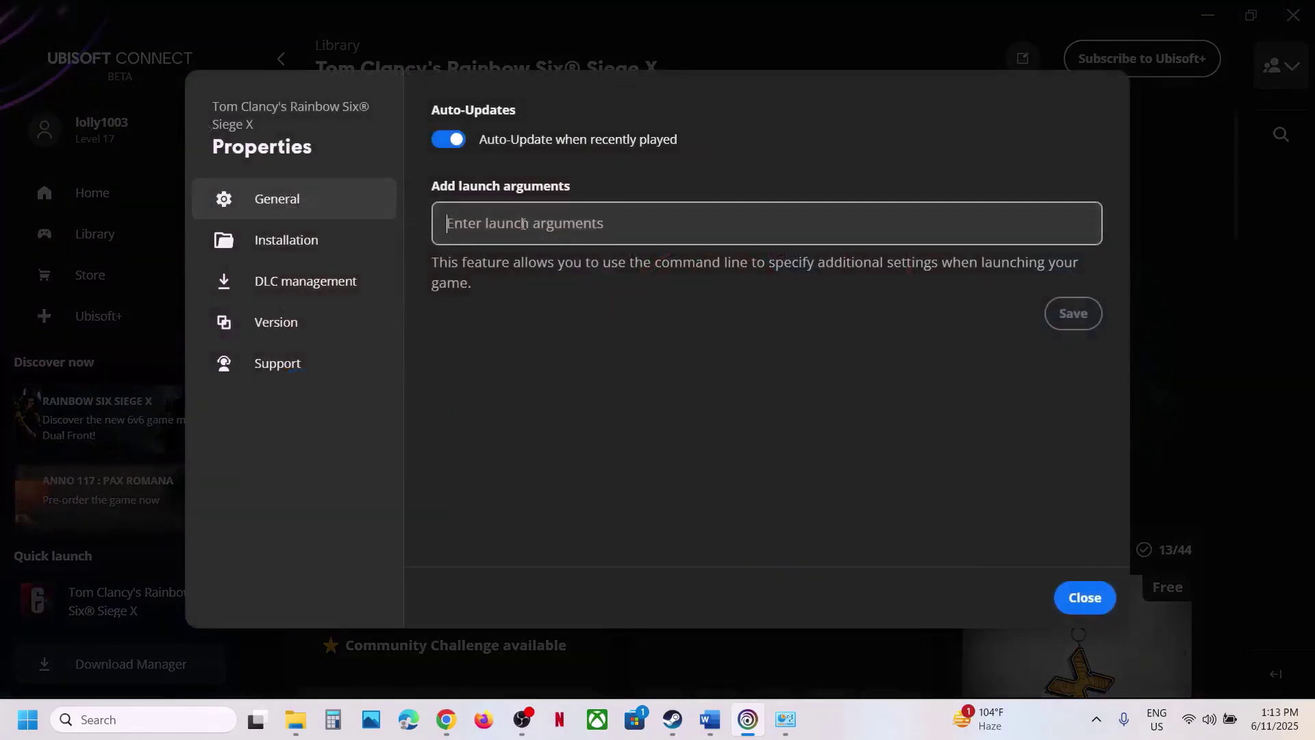
pyautogui.write('-dx11')
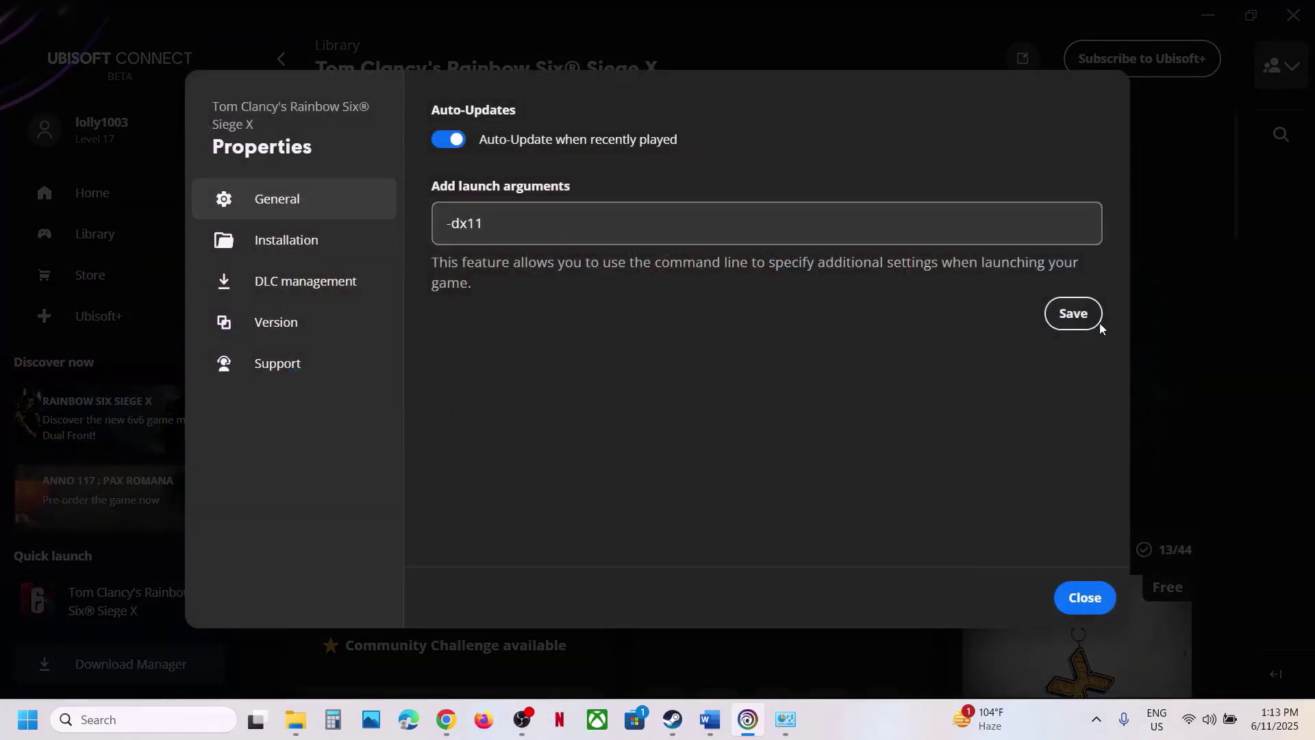
pyautogui.click(1073, 318)
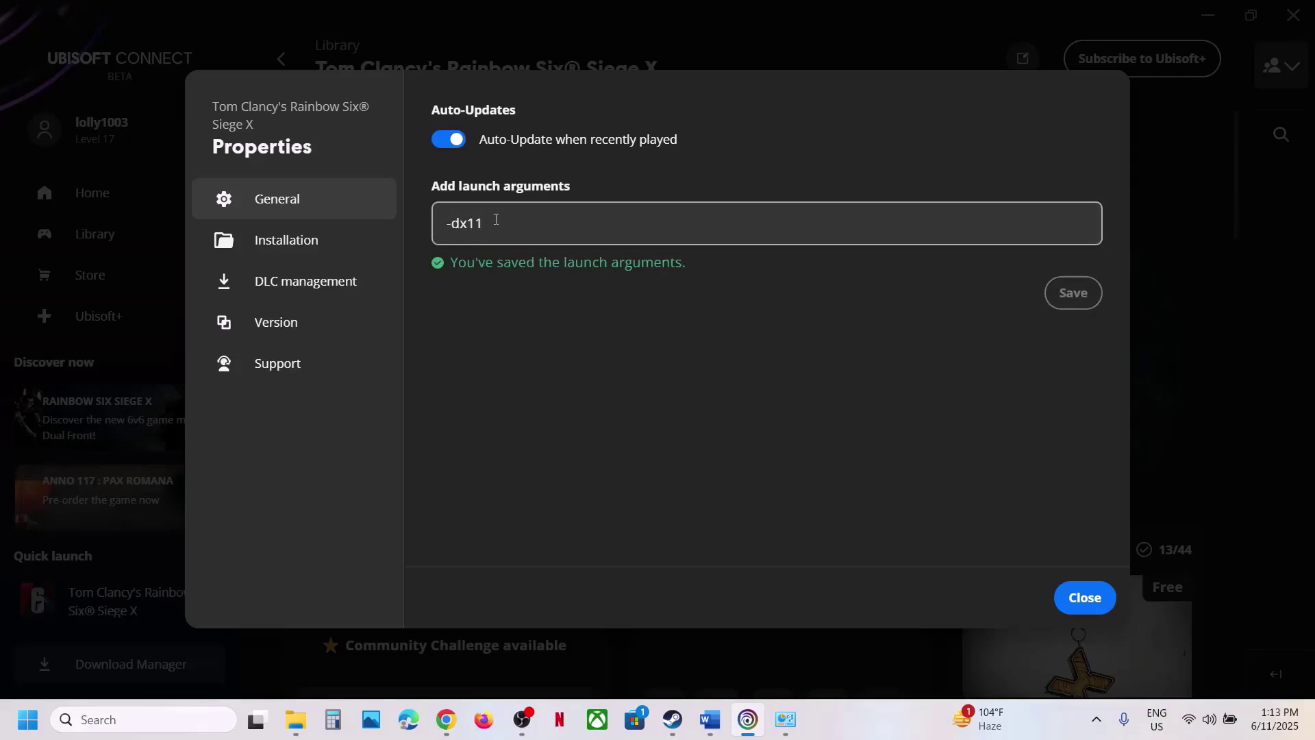
pyautogui.press('BackSpace')
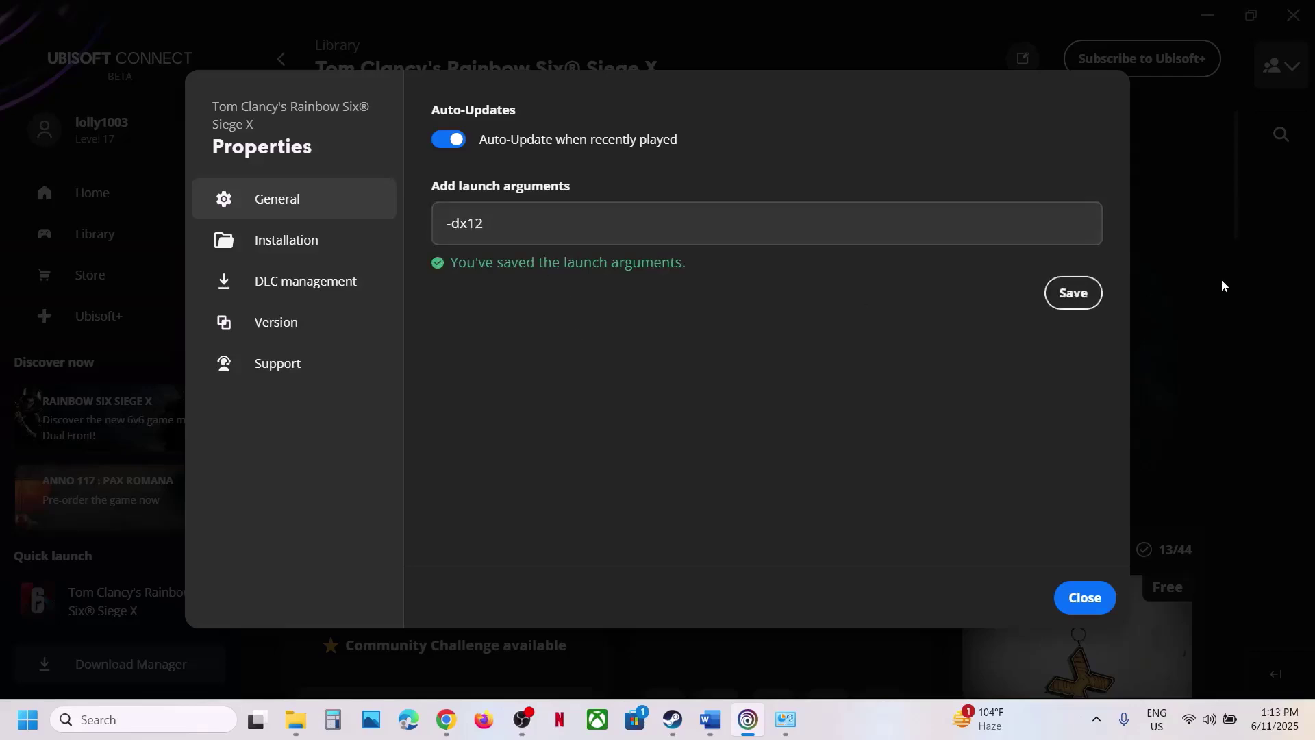
pyautogui.click(1086, 293)
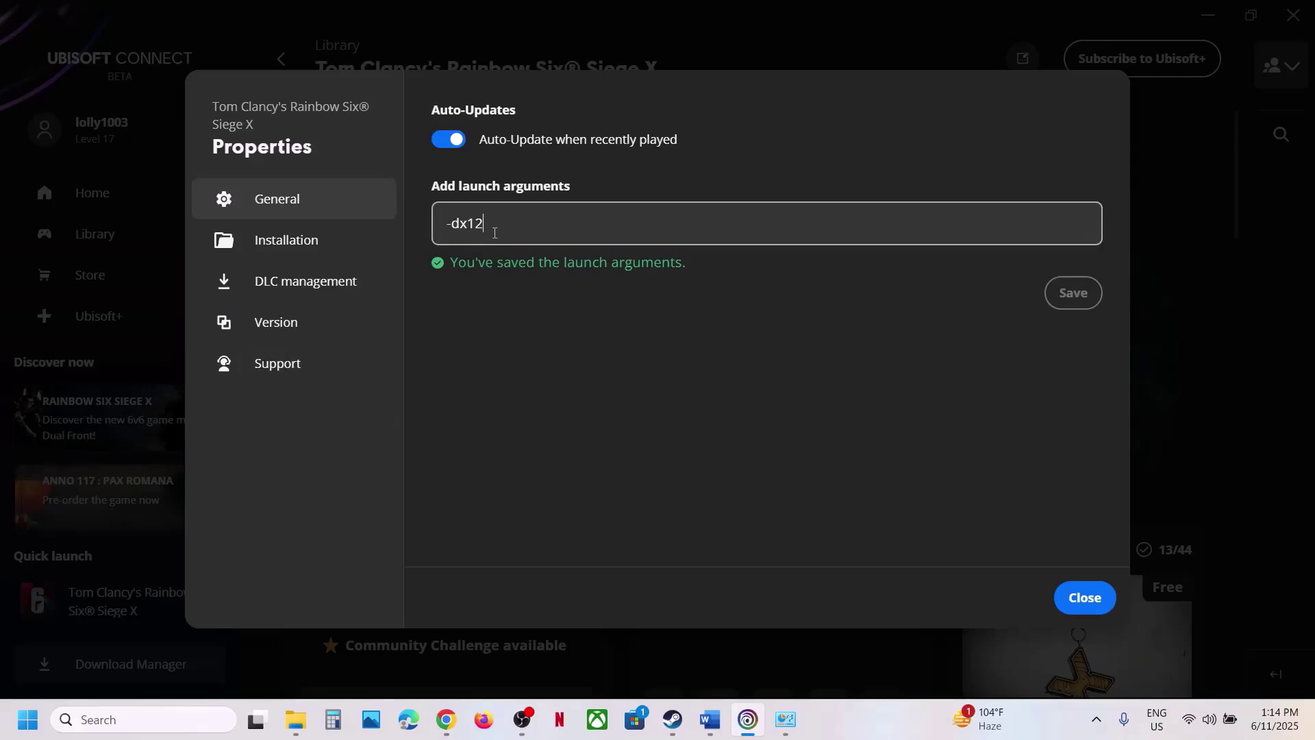
# Step: Clear the Ubisoft Connect launch arguments, save the empty field, and close the game's properties
pyautogui.press('BackSpace')
pyautogui.press('BackSpace')
pyautogui.press('BackSpace')
pyautogui.press('BackSpace')
pyautogui.press('BackSpace')
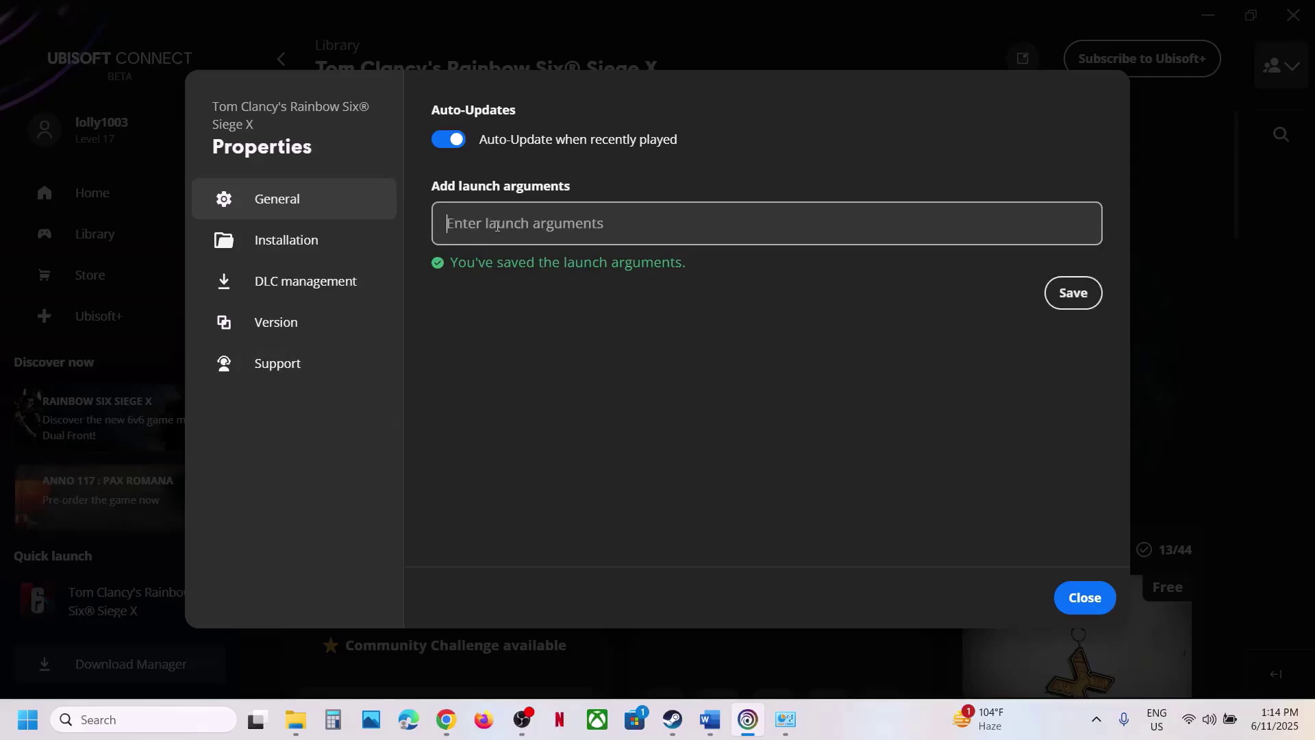
pyautogui.click(1079, 298)
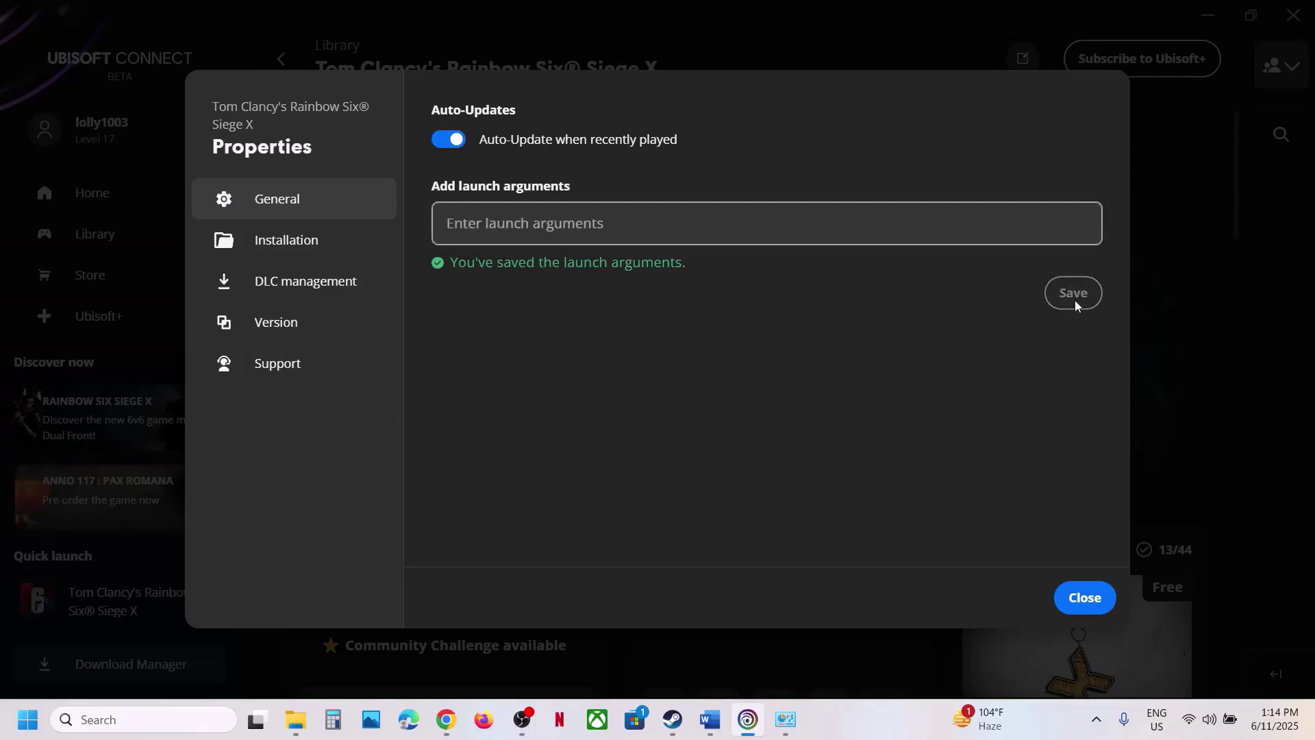
pyautogui.click(1086, 599)
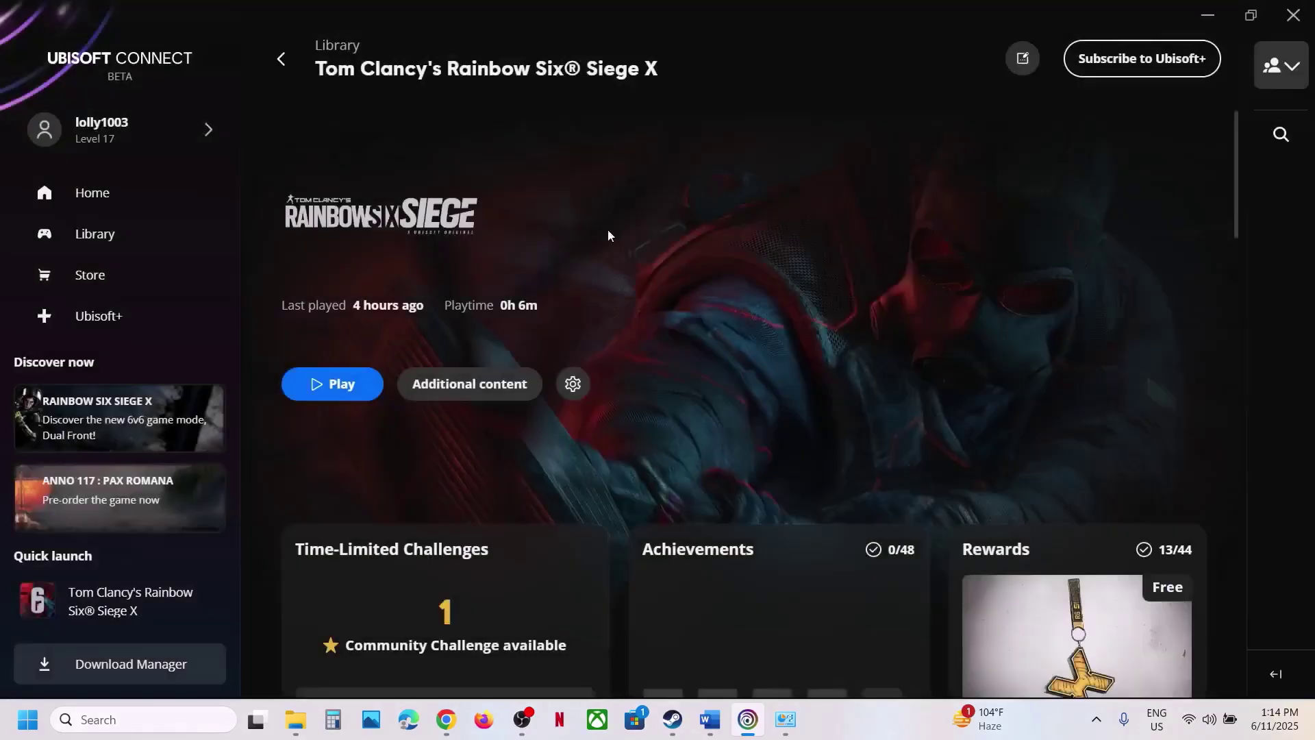
# Step: Return to the Word notes and highlight the Step 14 text on allowing the game exe through antivirus, Windows Security and Firewall
pyautogui.click(713, 723)
pyautogui.scroll(-3, 359, 376)
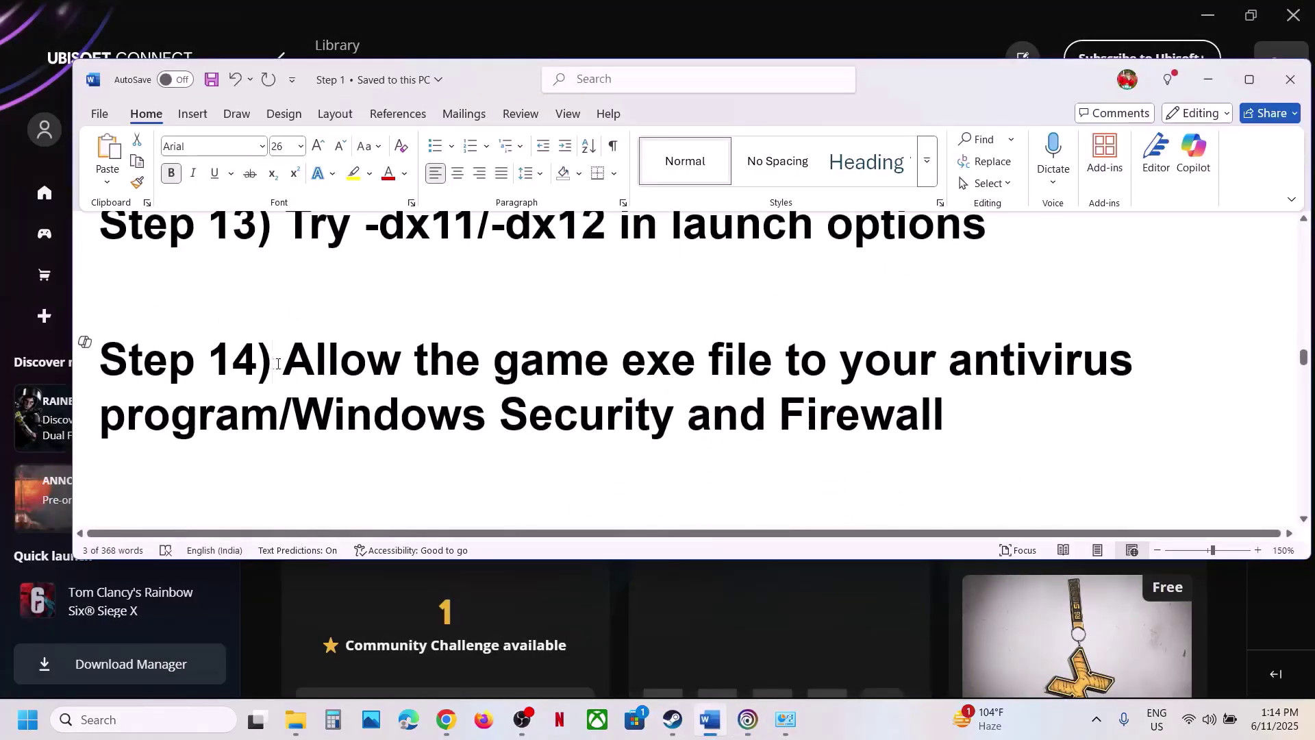
pyautogui.moveTo(277, 364); pyautogui.dragTo(280, 421)
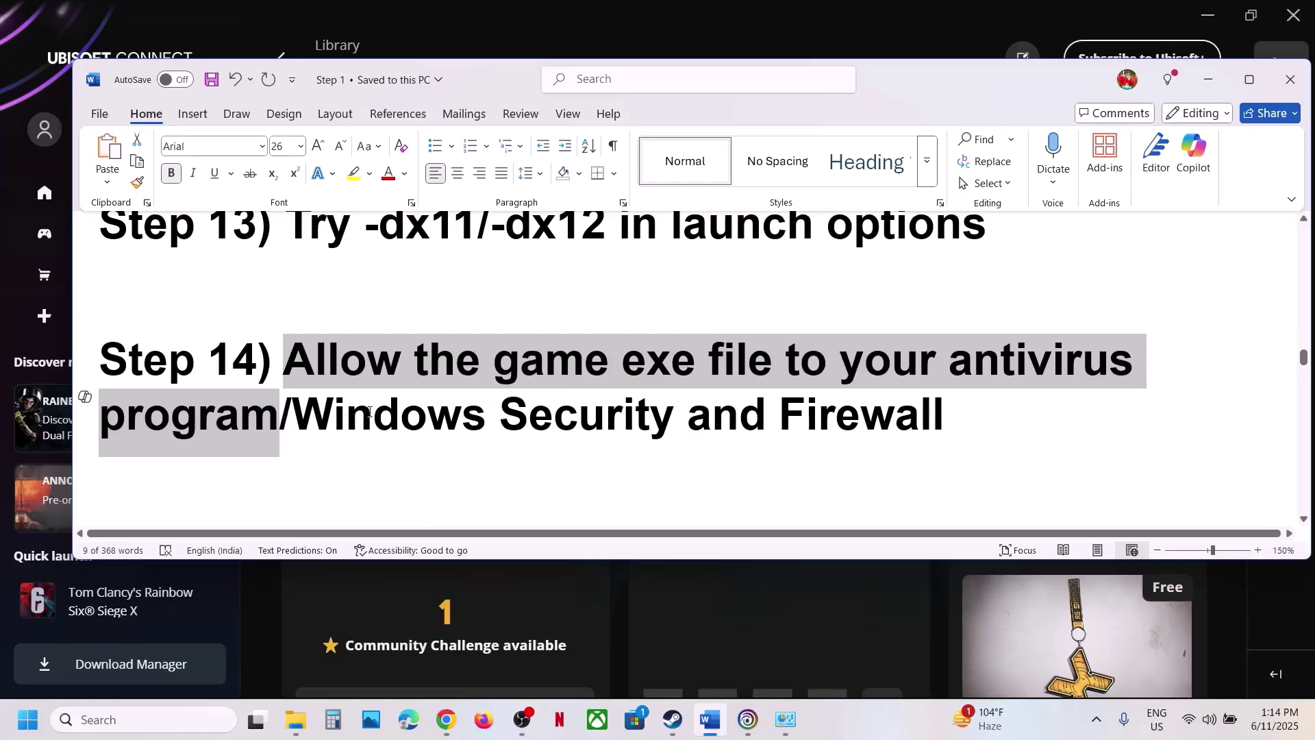
pyautogui.moveTo(306, 418); pyautogui.dragTo(822, 418)
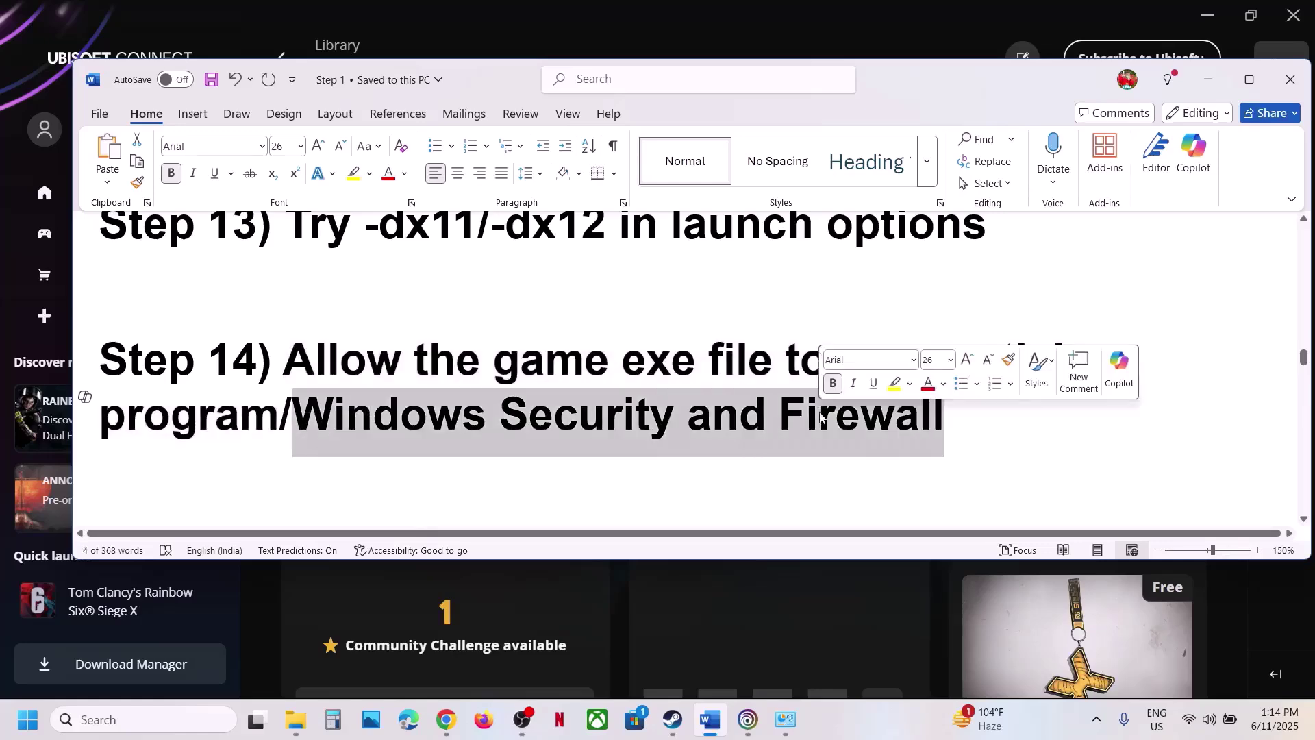
# Step: Open the Windows Security list of apps allowed through Controlled folder access, under ransomware protection
pyautogui.press('super+i')
pyautogui.click(102, 526)
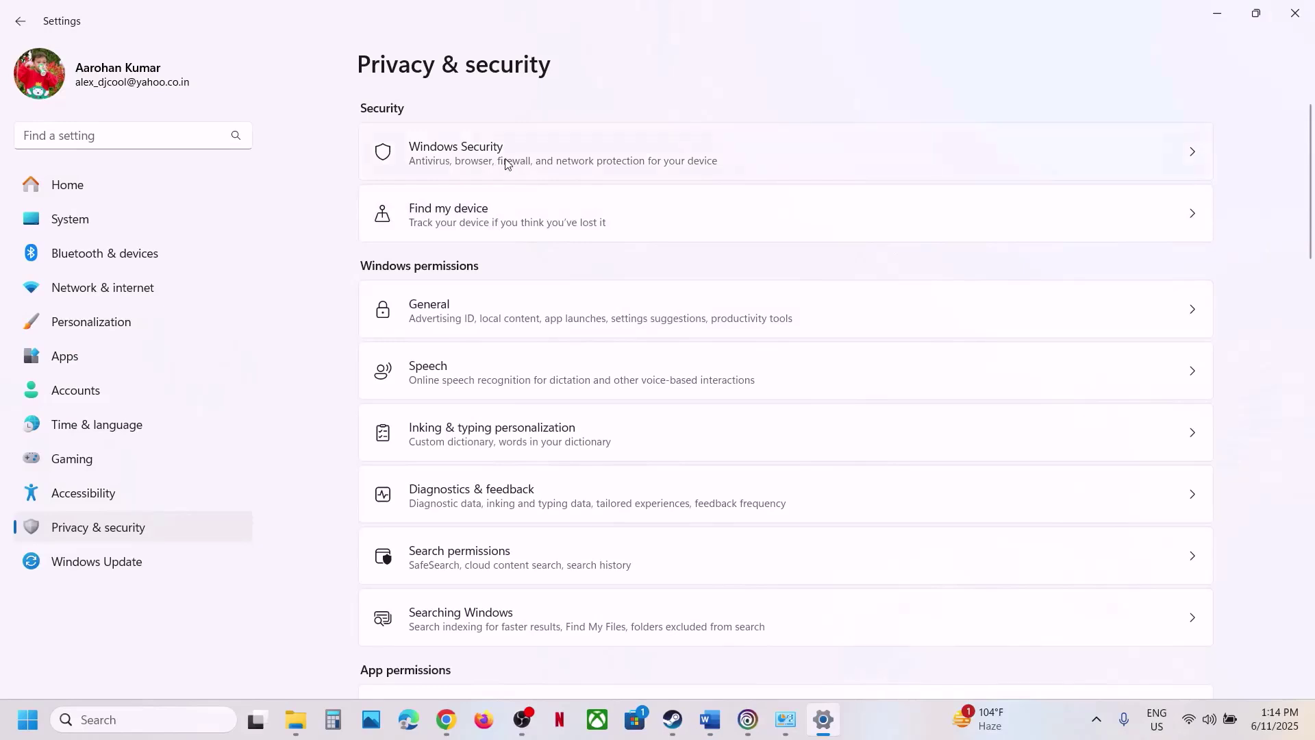
pyautogui.click(506, 163)
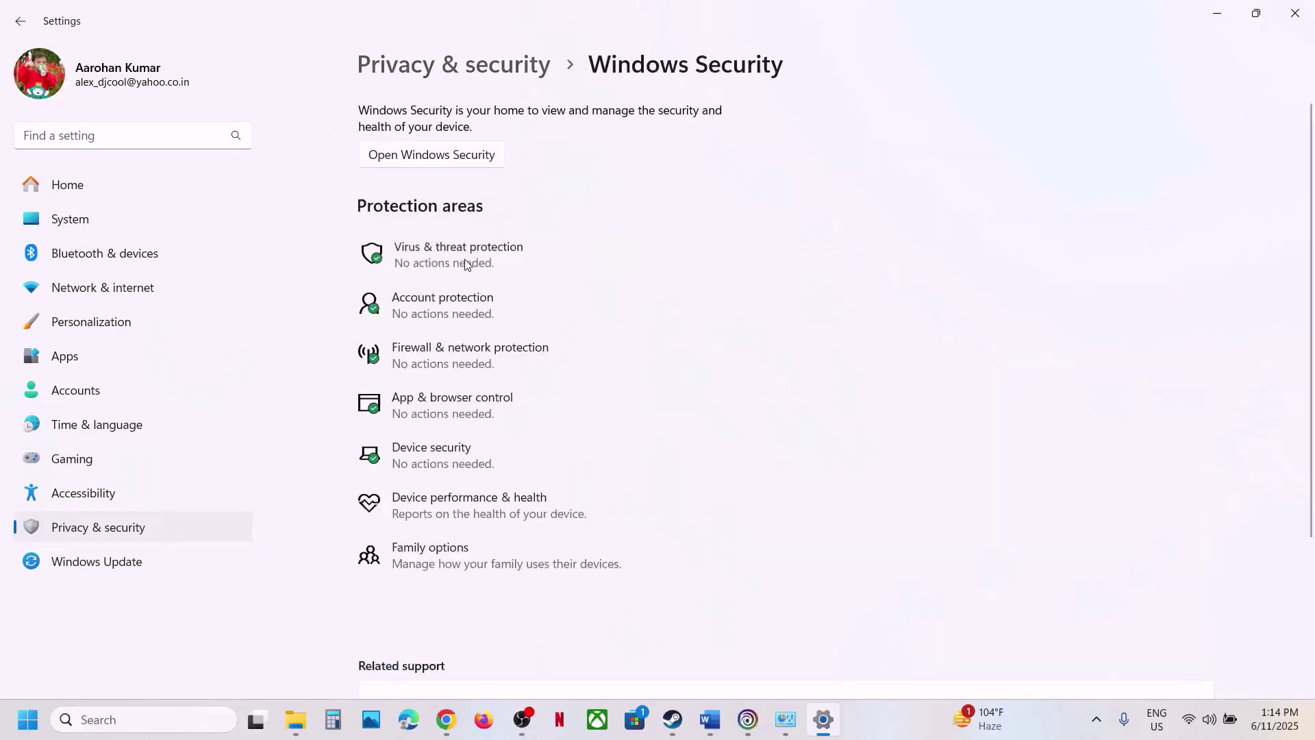
pyautogui.click(465, 260)
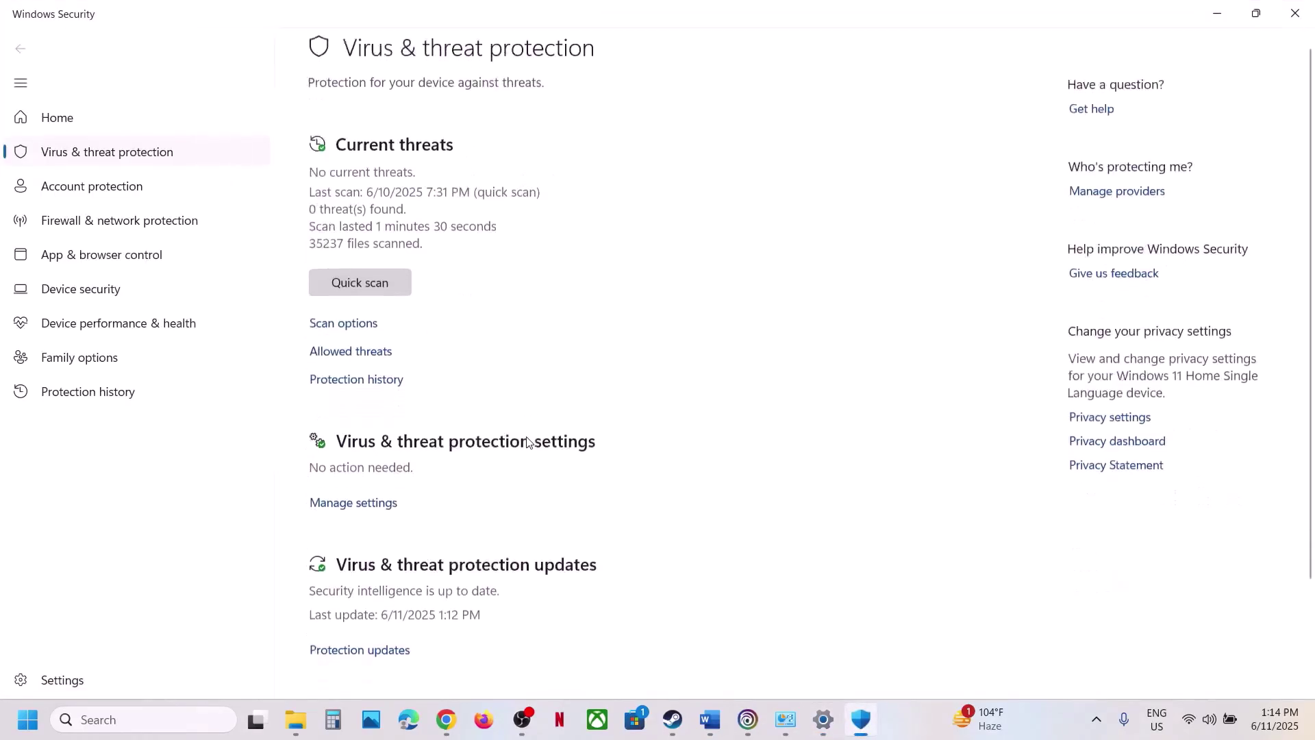
pyautogui.scroll(-2, 441, 626)
pyautogui.click(361, 651)
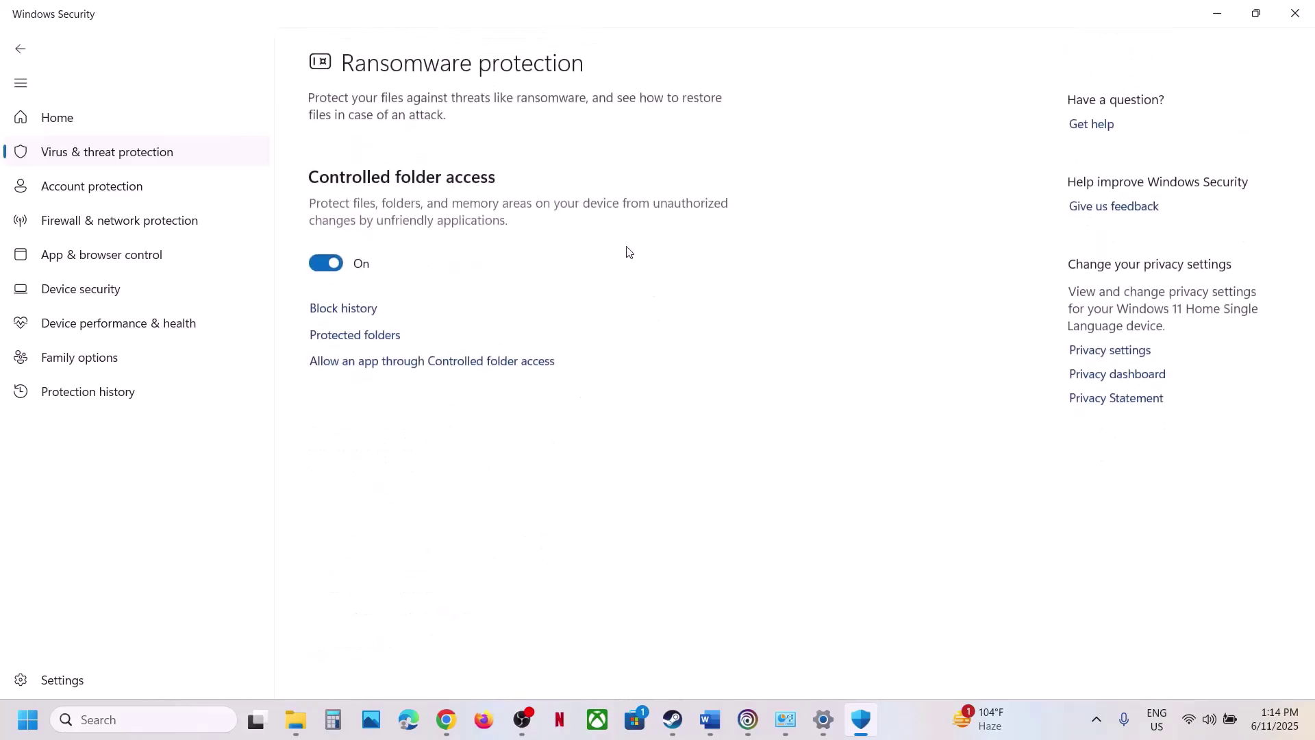
pyautogui.click(401, 365)
pyautogui.click(525, 498)
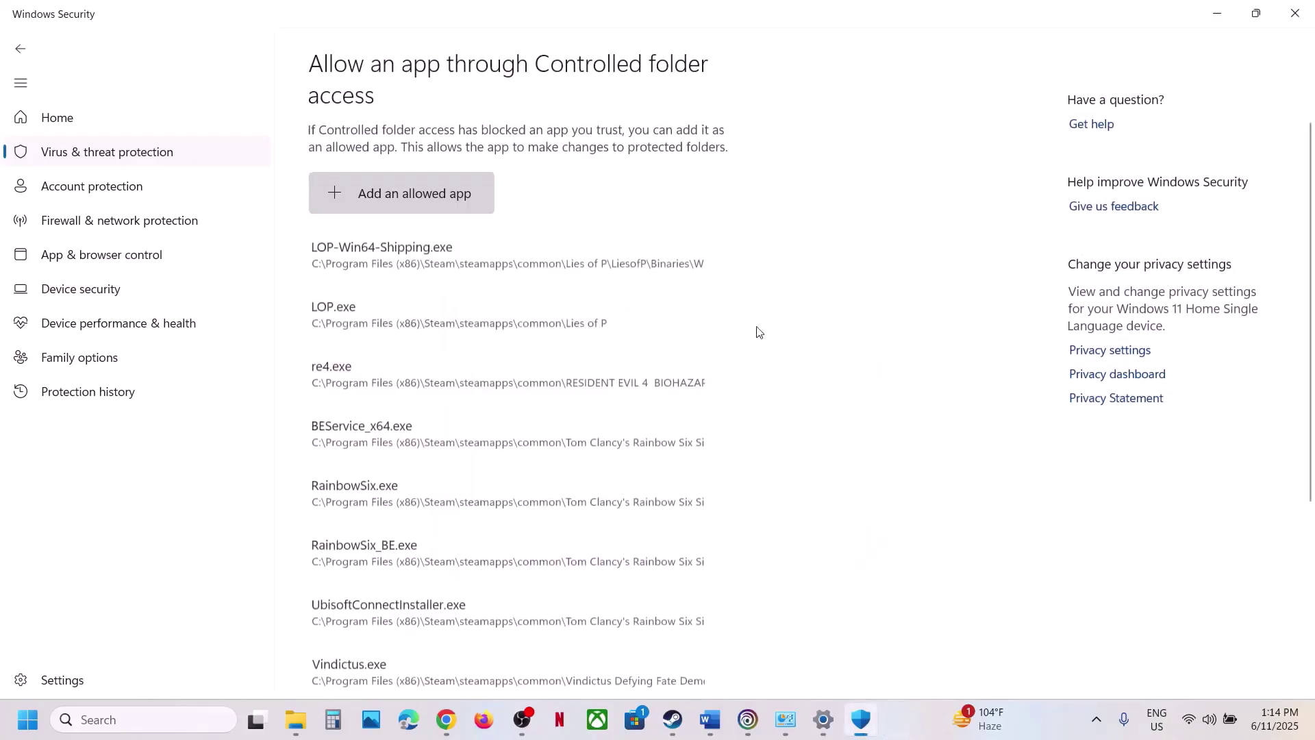
# Step: Allow RainbowSix from the Tom Clancy's Rainbow Six Siege folder through Controlled folder access
pyautogui.click(406, 205)
pyautogui.click(412, 263)
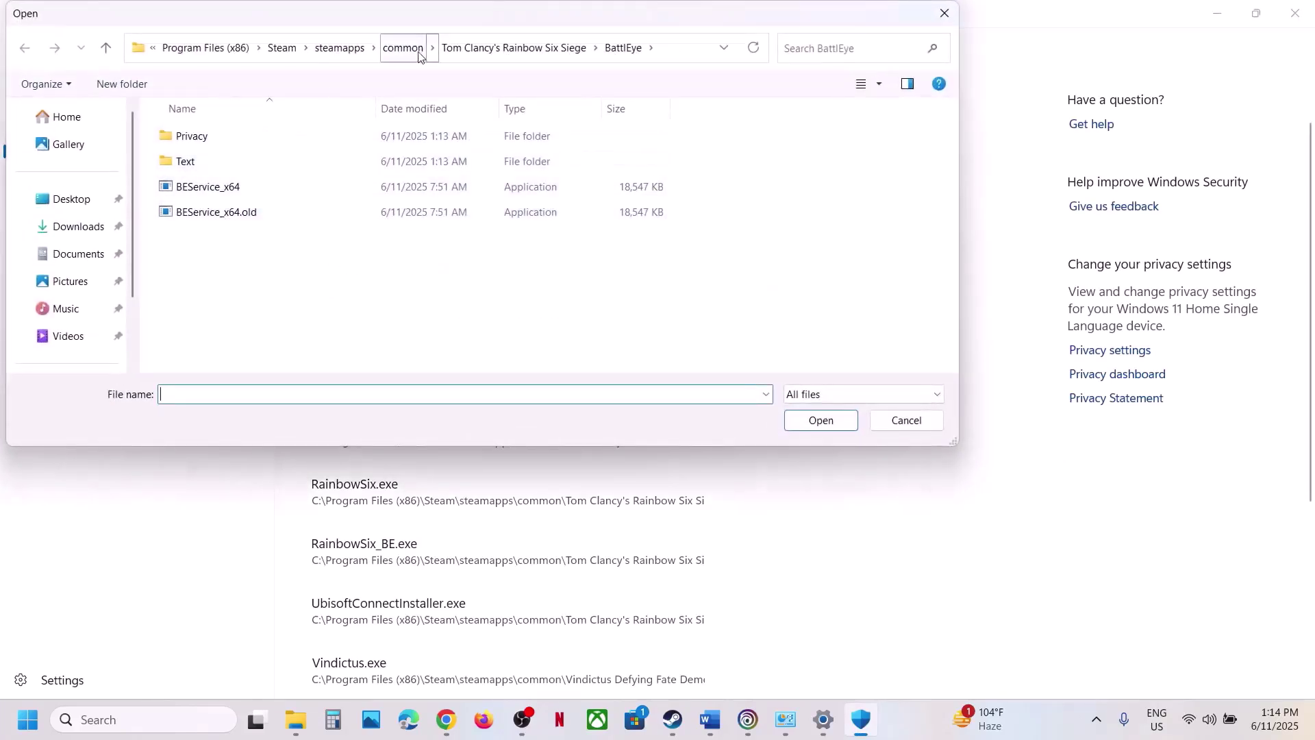
pyautogui.click(460, 51)
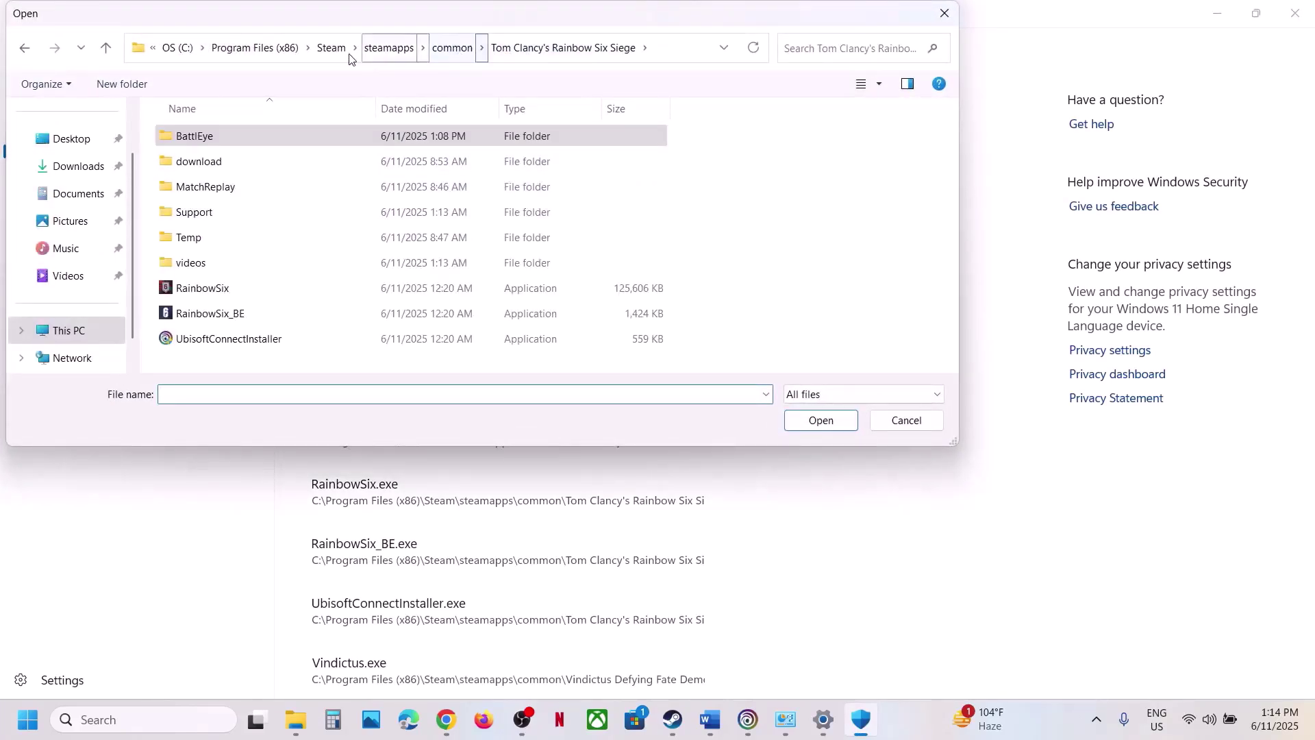
pyautogui.click(684, 52)
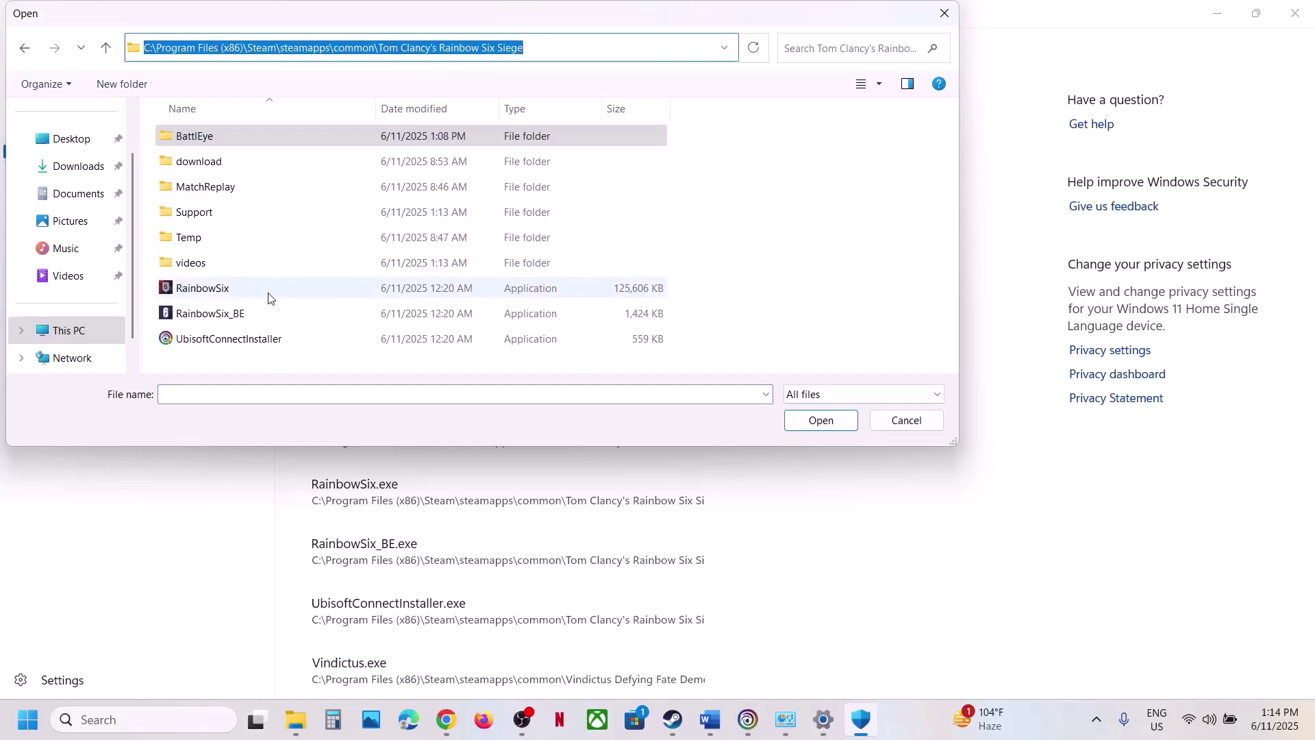
pyautogui.click(213, 299)
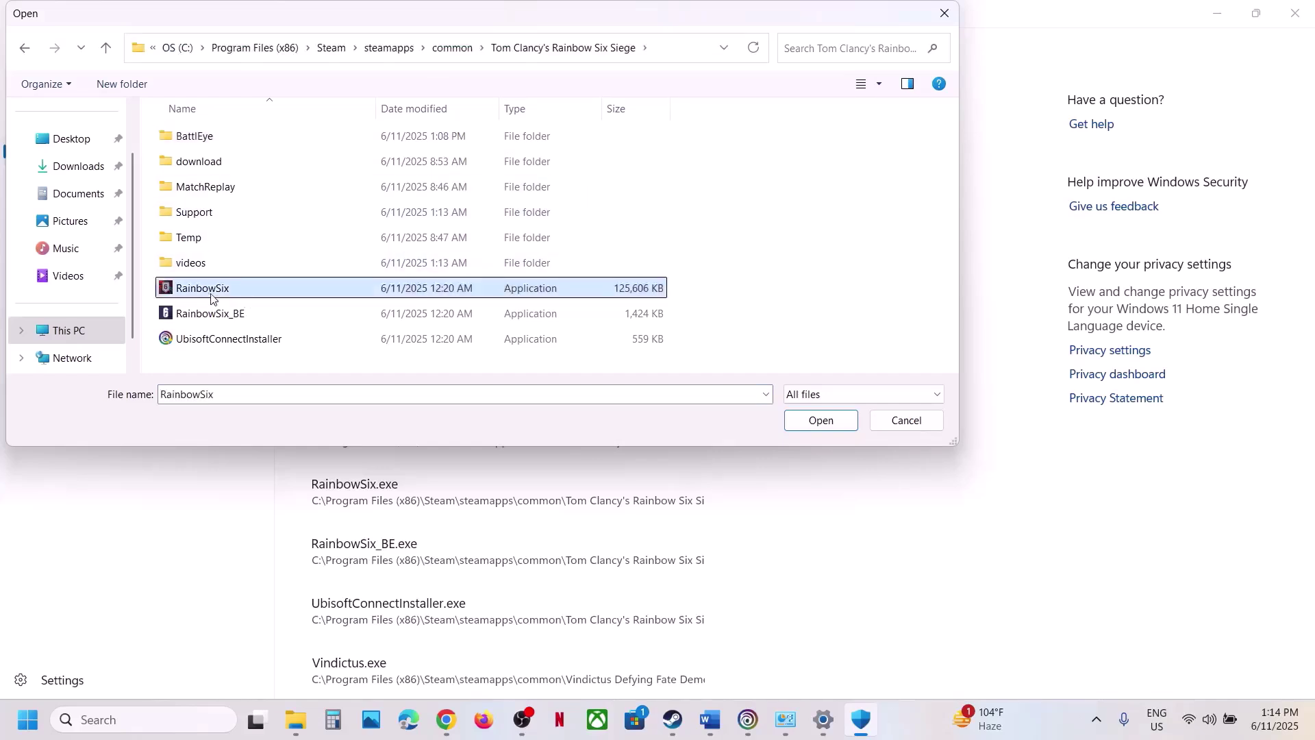
pyautogui.click(821, 420)
# Step: Add RainbowSix_BE from the game folder to the apps allowed through Controlled folder access
pyautogui.click(437, 204)
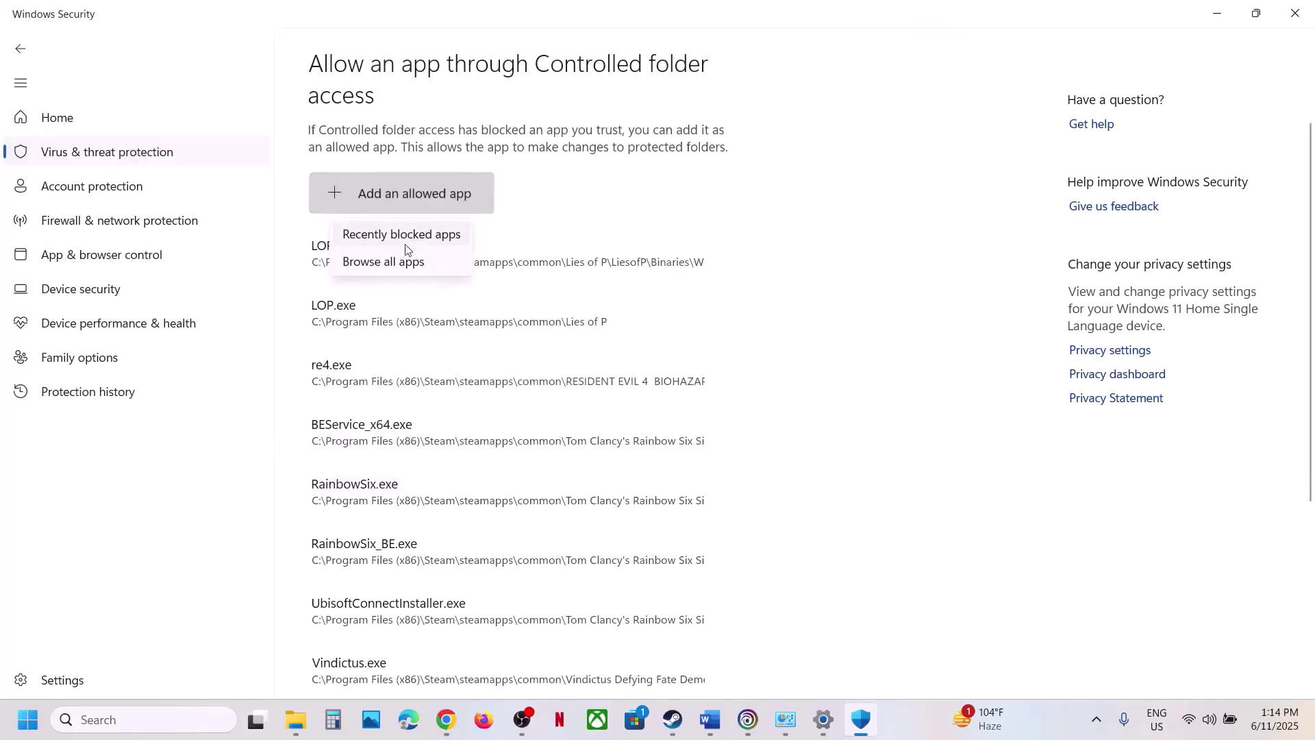
pyautogui.click(393, 266)
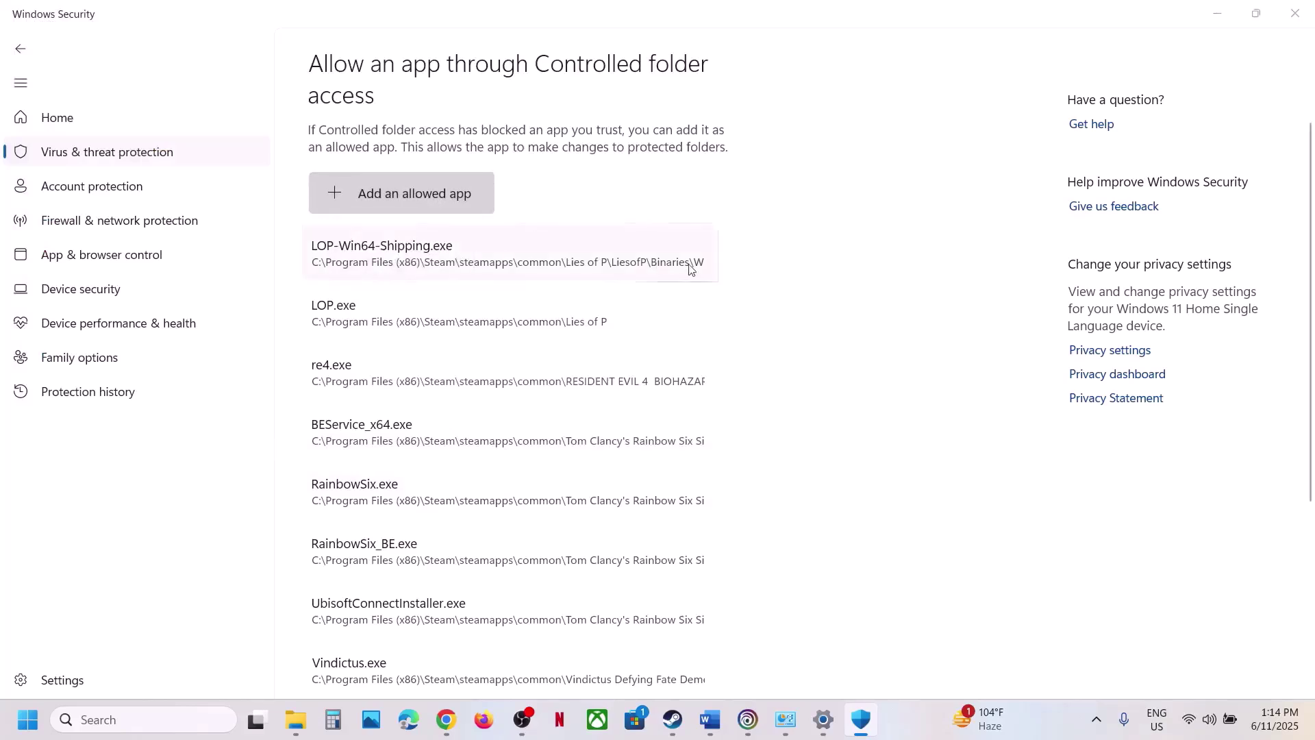
pyautogui.click(196, 315)
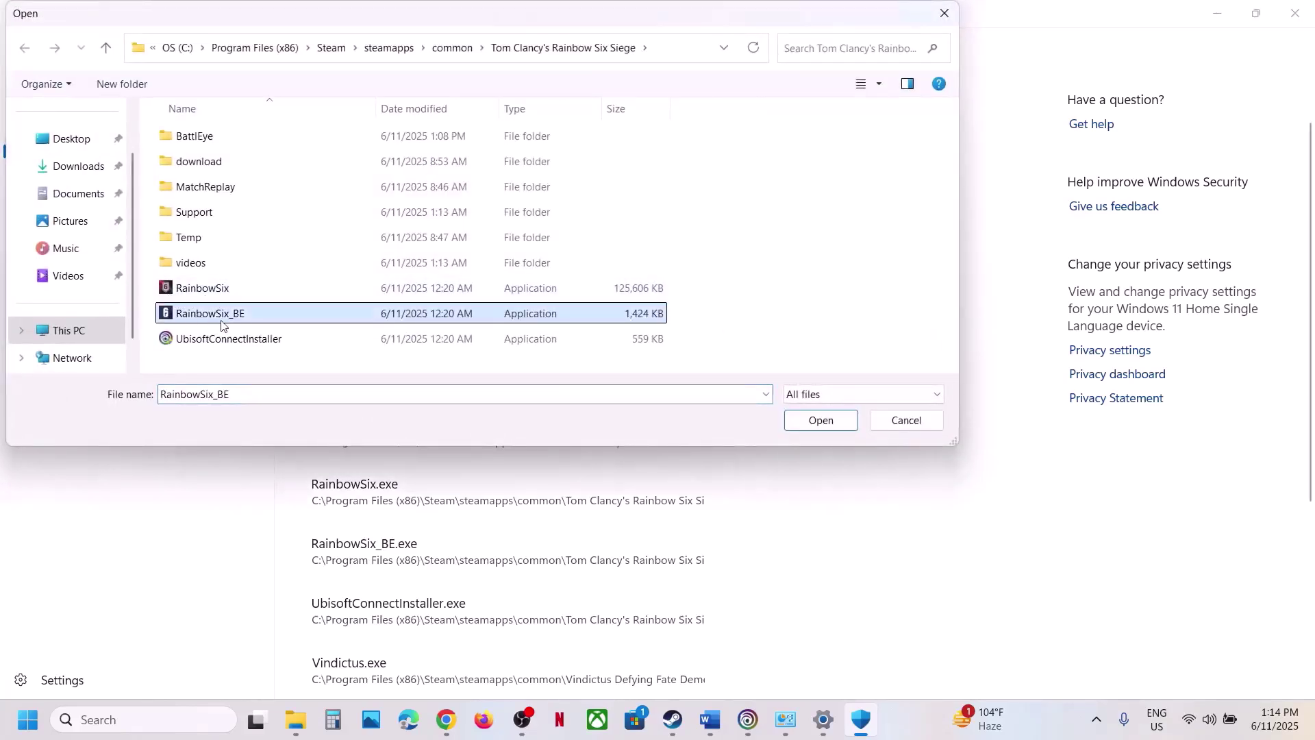
pyautogui.click(822, 420)
# Step: Add UbisoftConnectInstaller from the game folder to the apps allowed through Controlled folder access
pyautogui.click(451, 206)
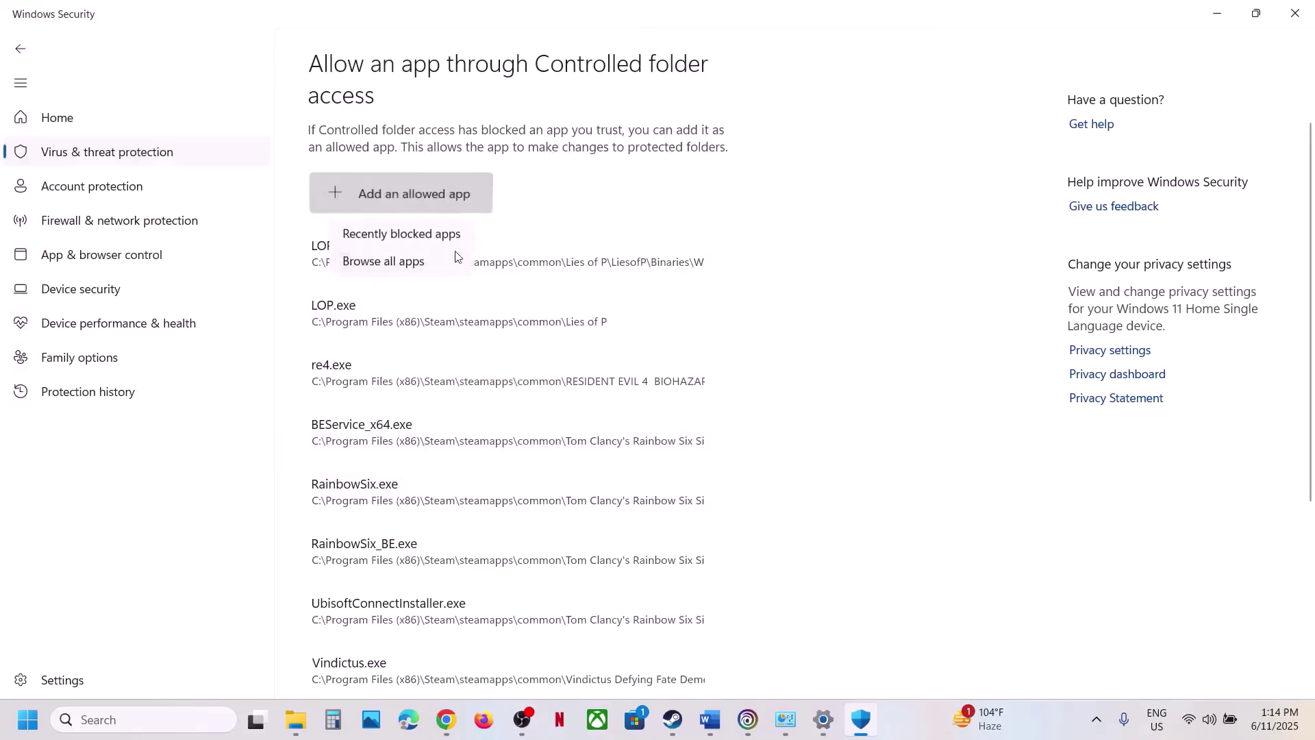
pyautogui.click(448, 265)
pyautogui.click(244, 338)
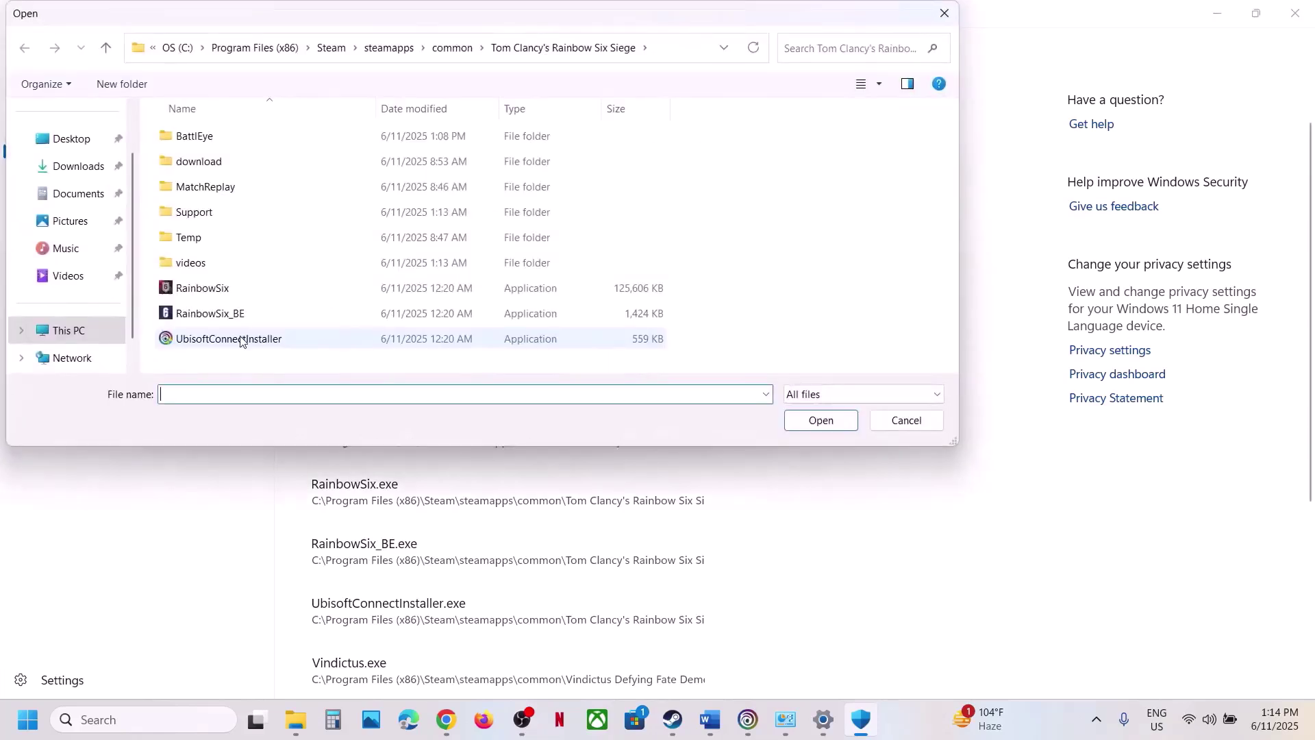
pyautogui.click(822, 421)
# Step: Allow BEService_x64 from the game's BattlEye subfolder through Controlled folder access
pyautogui.click(449, 204)
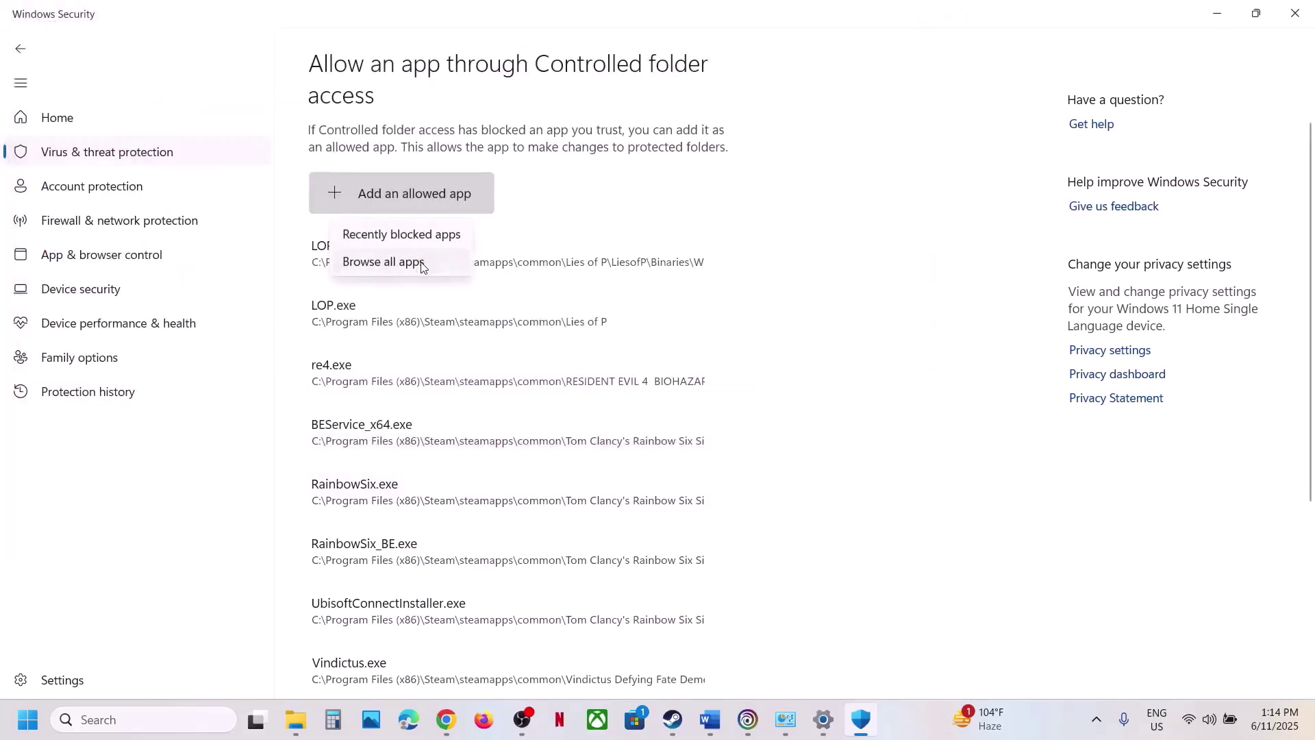
pyautogui.click(421, 266)
pyautogui.click(194, 139)
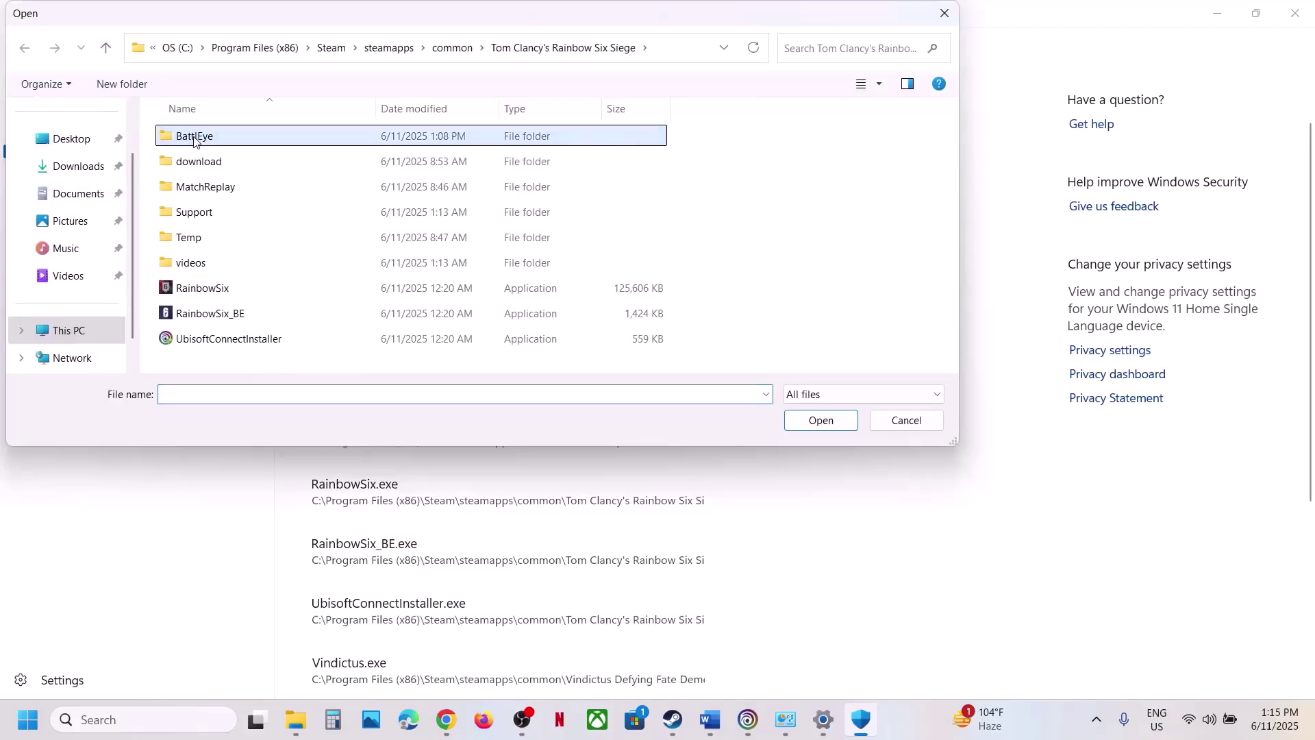
pyautogui.doubleClick(194, 137)
pyautogui.click(206, 186)
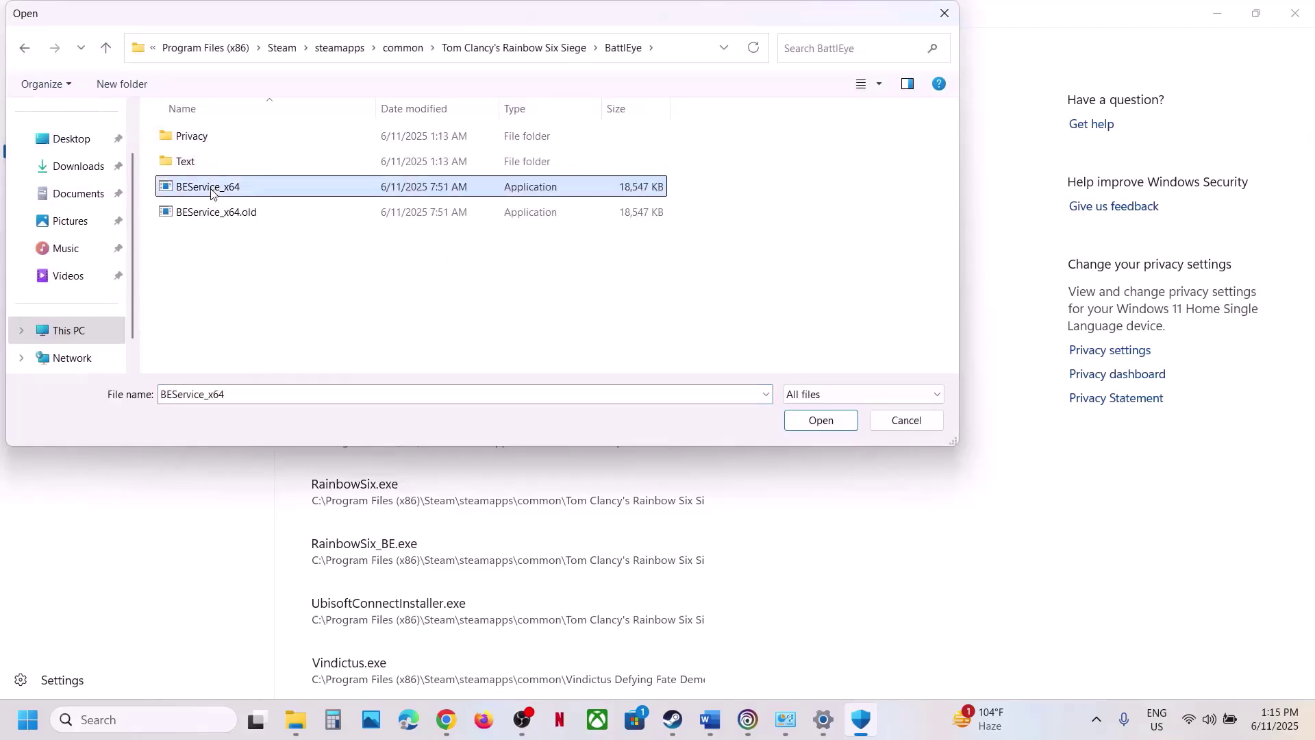
pyautogui.click(814, 424)
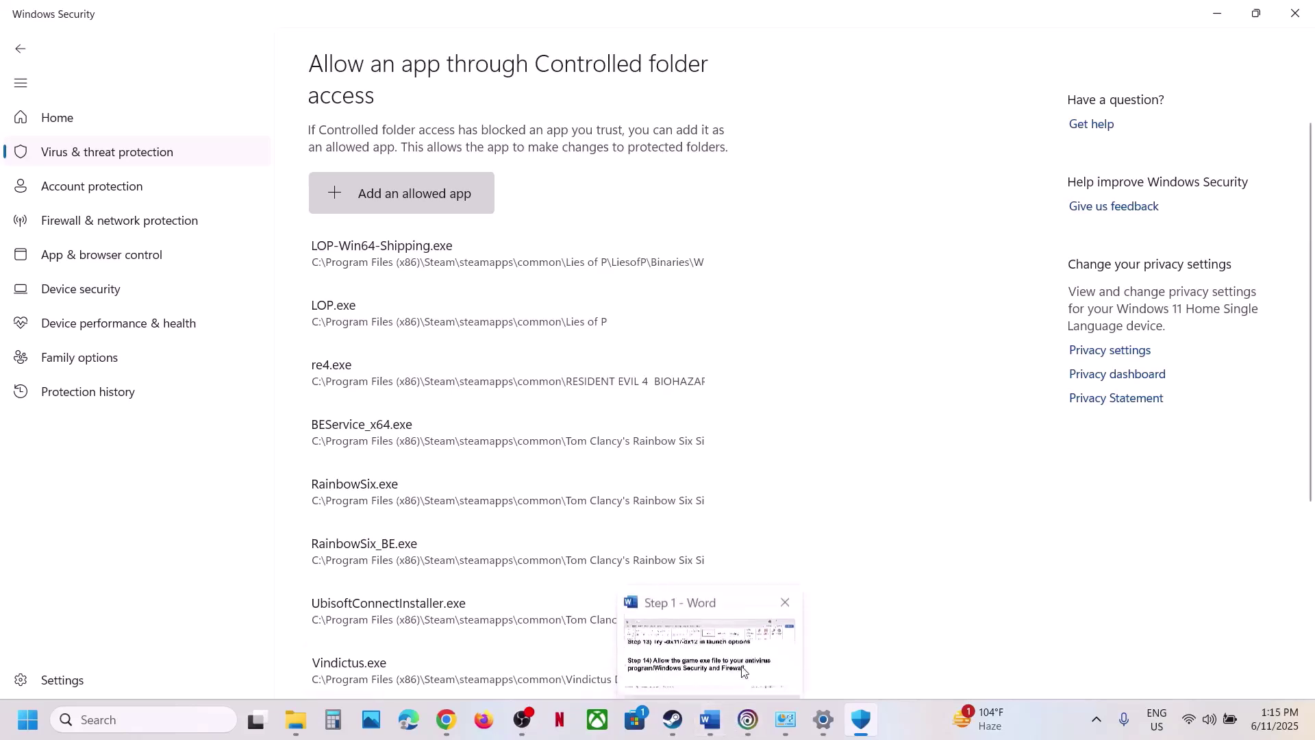
# Step: Switch to Control Panel, open Windows Defender Firewall's allowed apps list, and unlock its settings for changes
pyautogui.click(181, 715)
pyautogui.write('control')
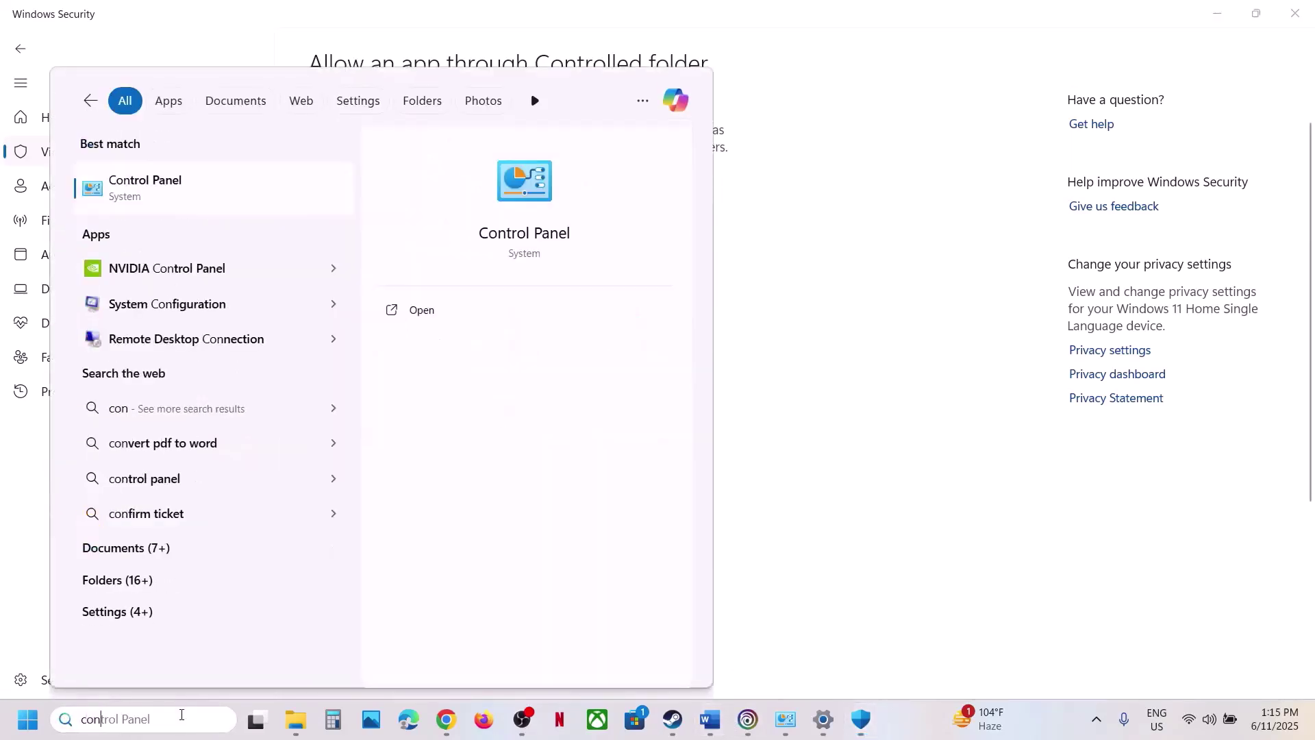
pyautogui.click(173, 198)
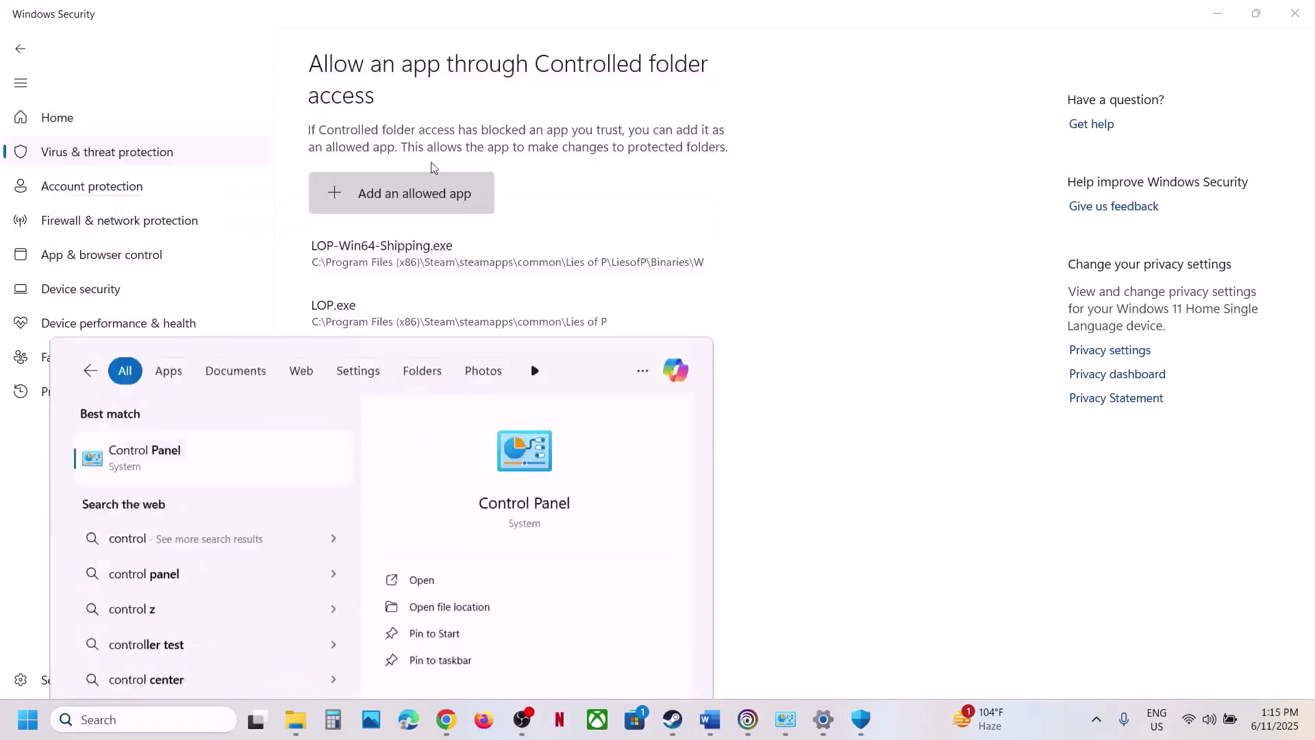
pyautogui.click(490, 135)
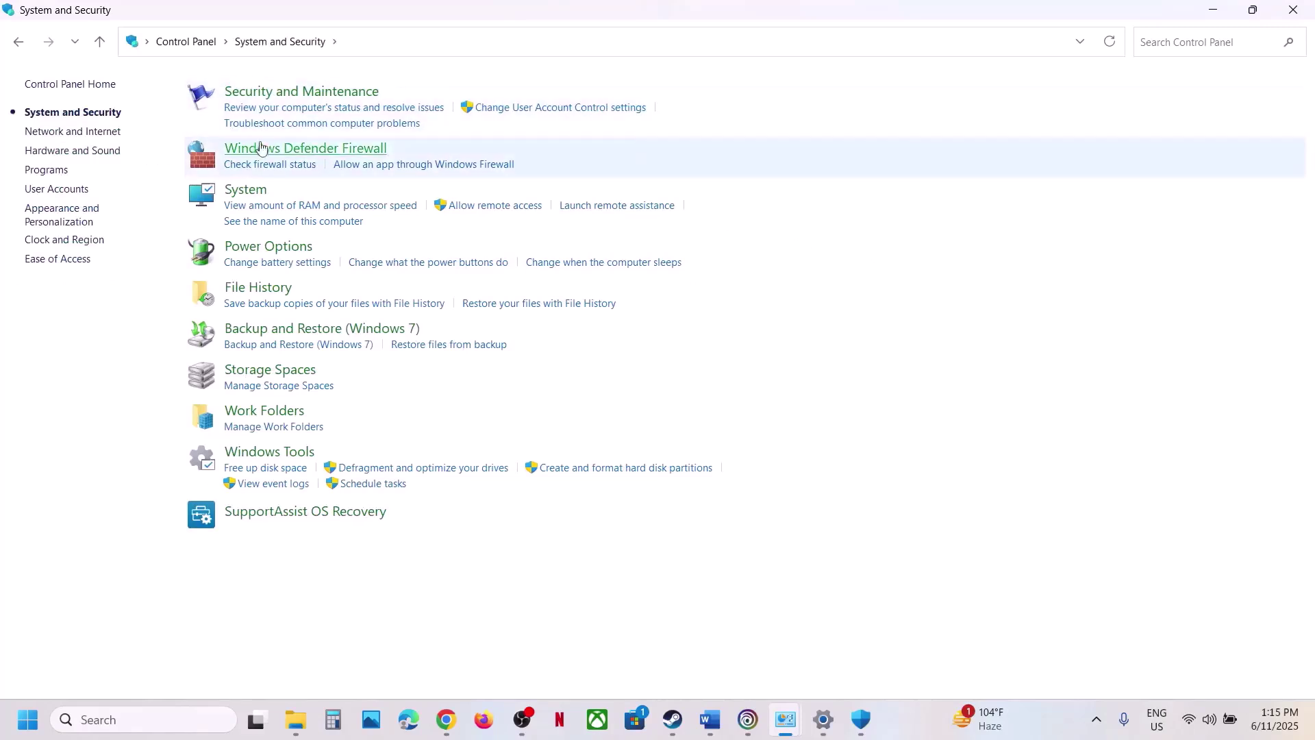
pyautogui.click(302, 164)
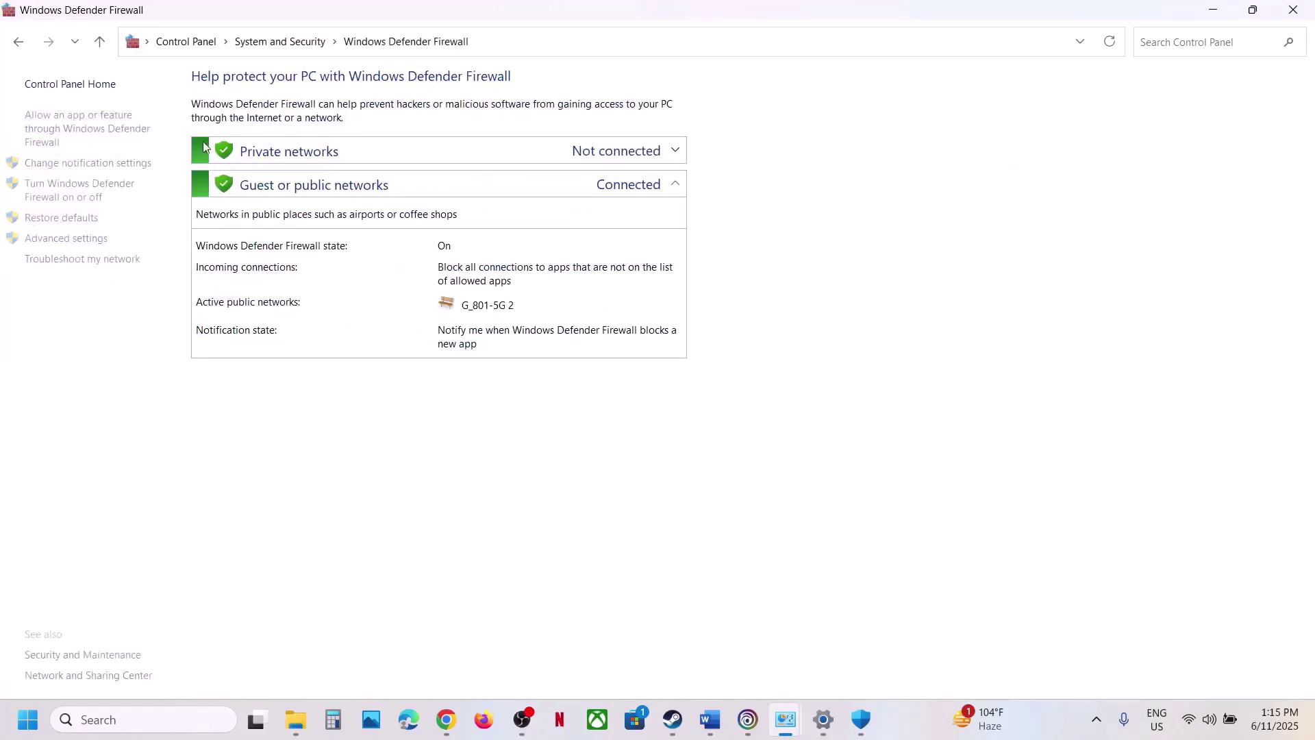
pyautogui.click(73, 134)
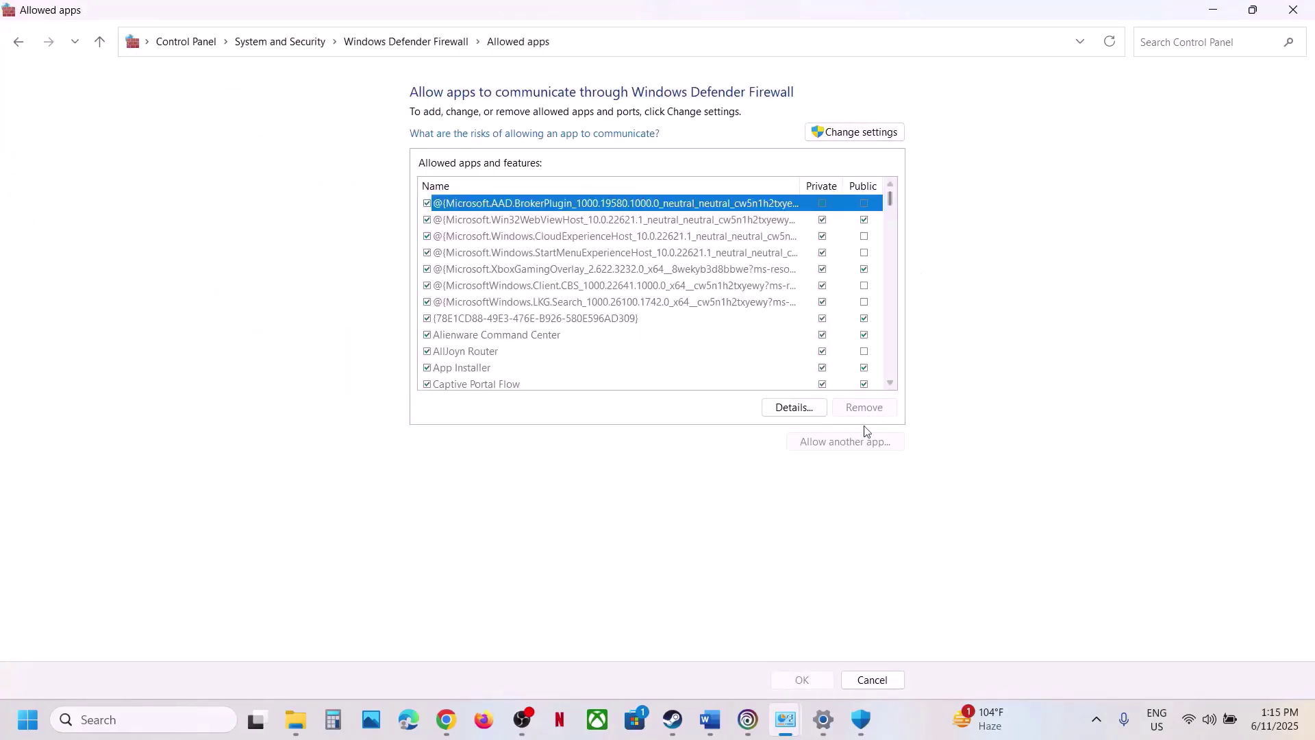
pyautogui.click(860, 132)
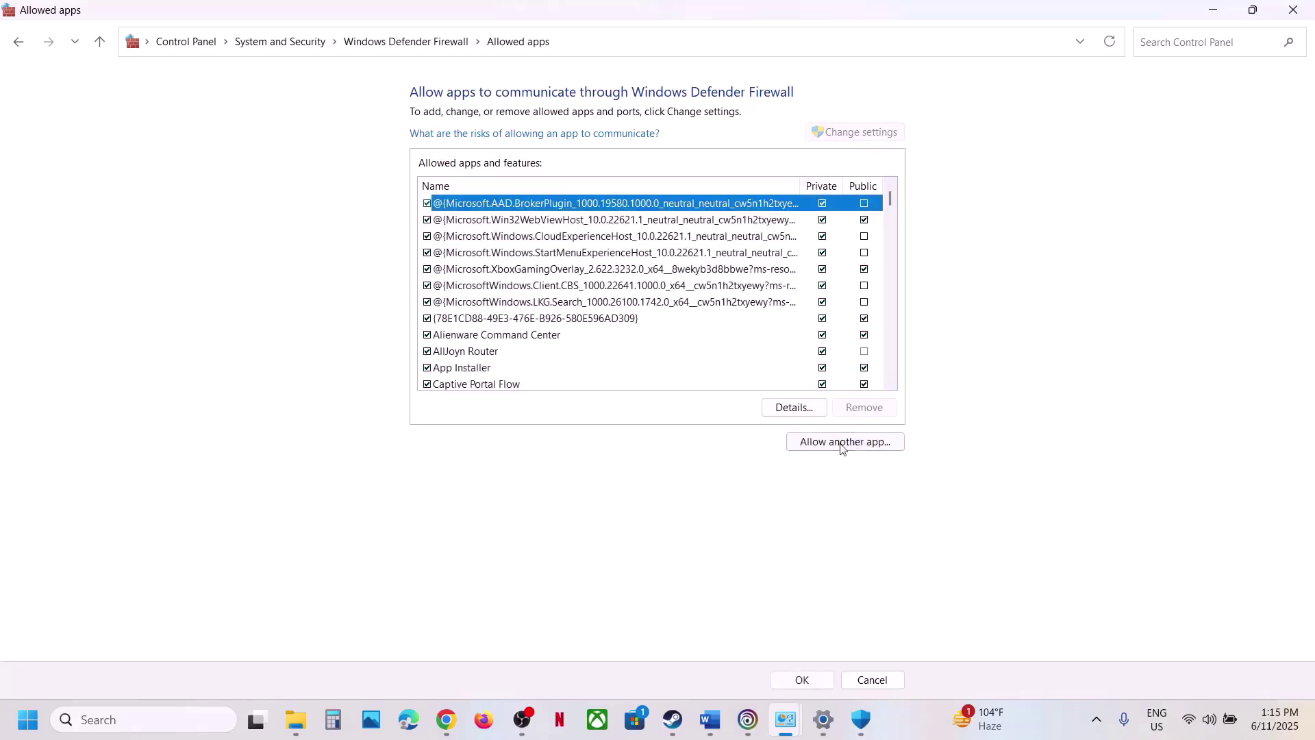
# Step: Start adding another firewall app and browse to C:\Program Files (x86)\Steam\steamapps\common\Tom Clancy's Rainbow Six Siege
pyautogui.click(849, 442)
pyautogui.click(772, 438)
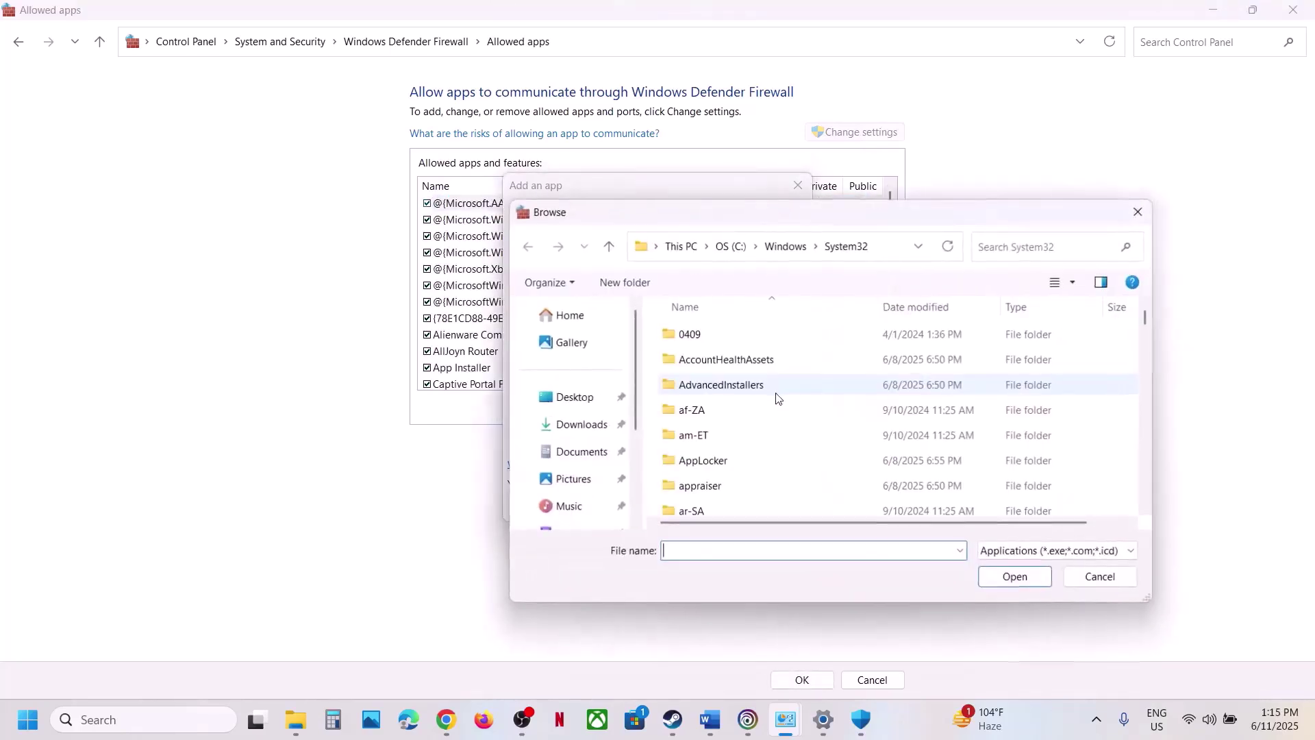
pyautogui.scroll(-3, 587, 431)
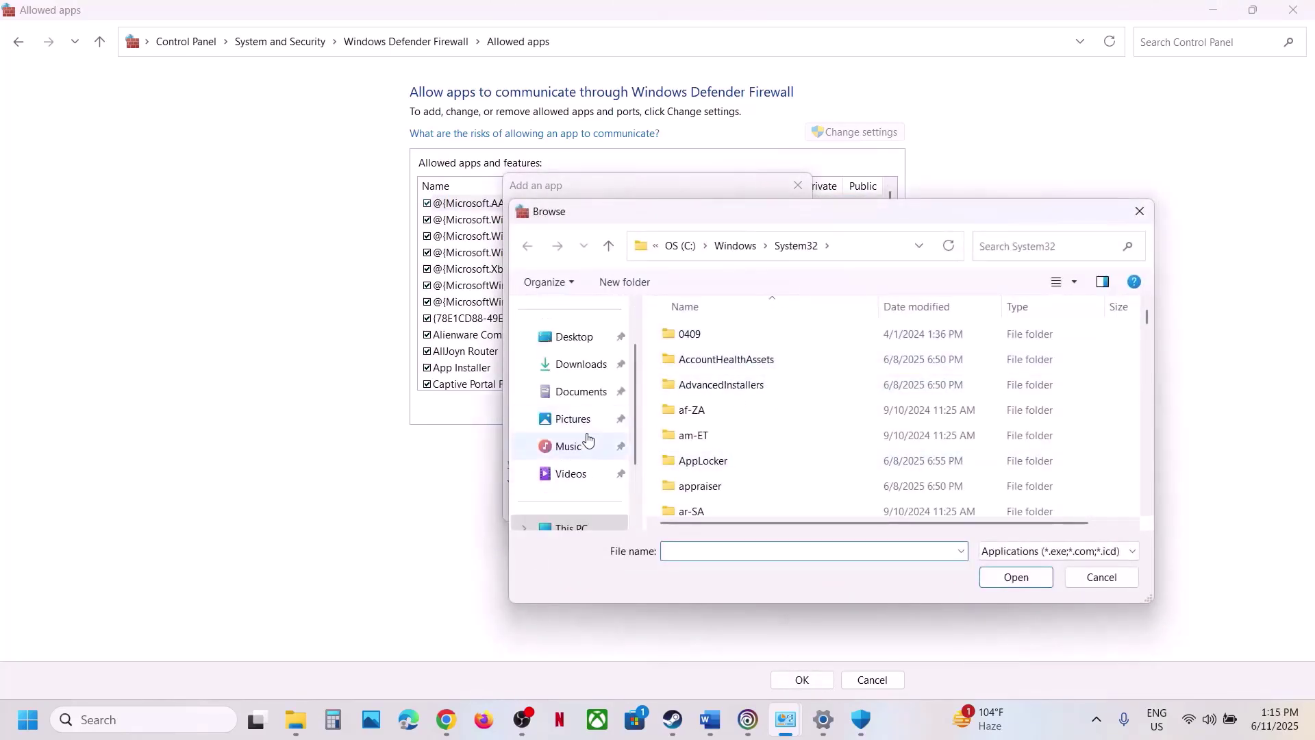
pyautogui.click(586, 446)
pyautogui.doubleClick(731, 350)
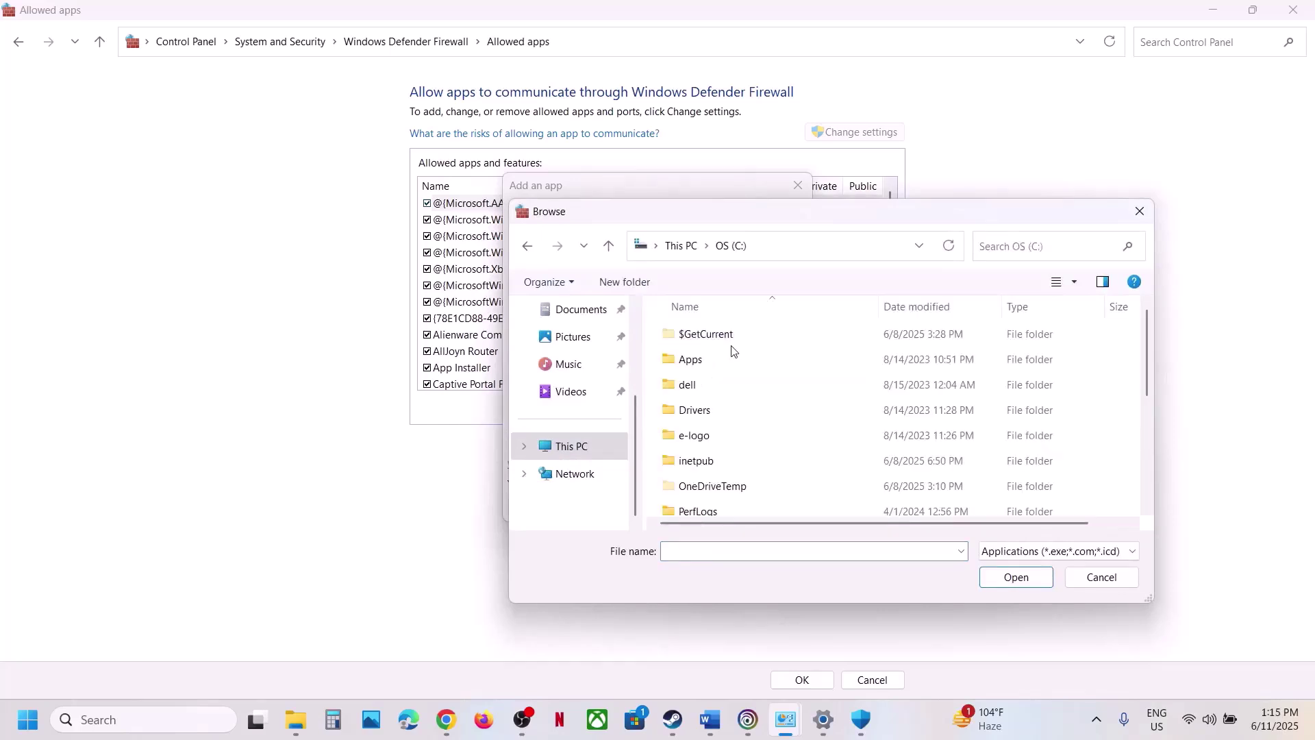
pyautogui.scroll(-3, 772, 434)
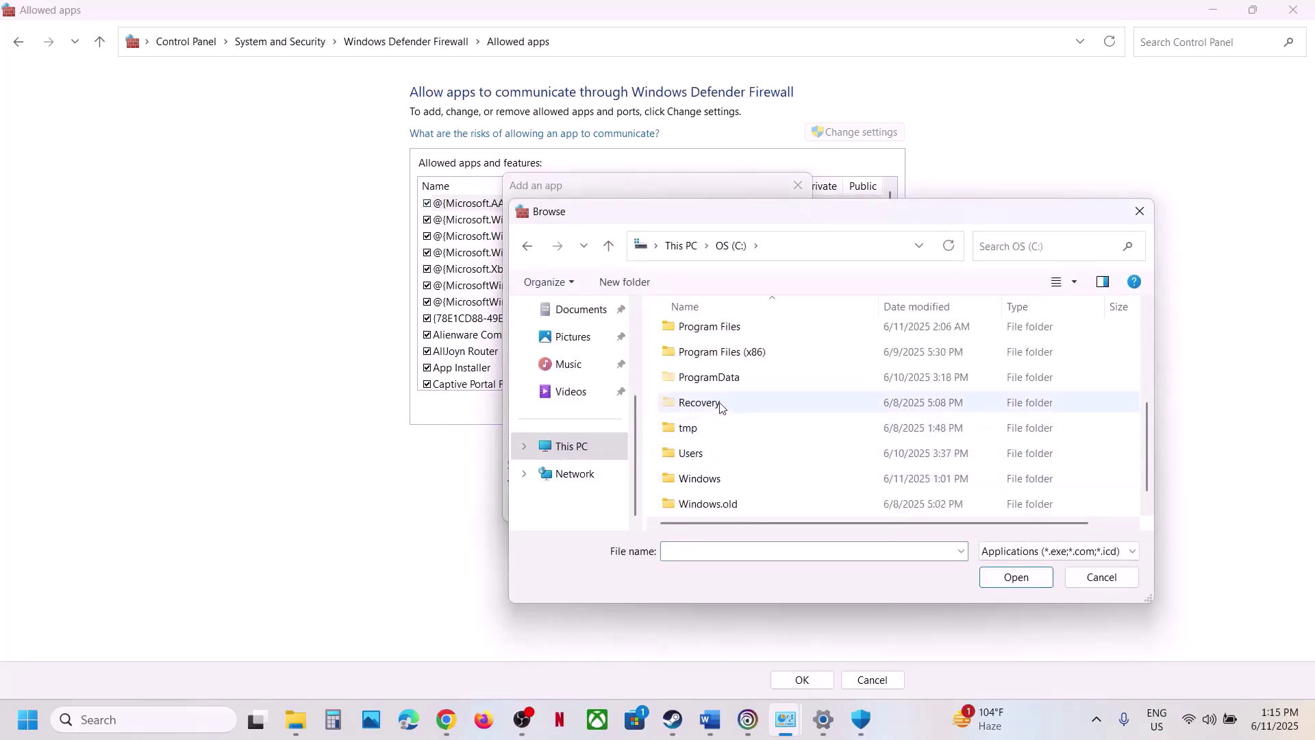
pyautogui.doubleClick(731, 352)
pyautogui.scroll(-5, 756, 424)
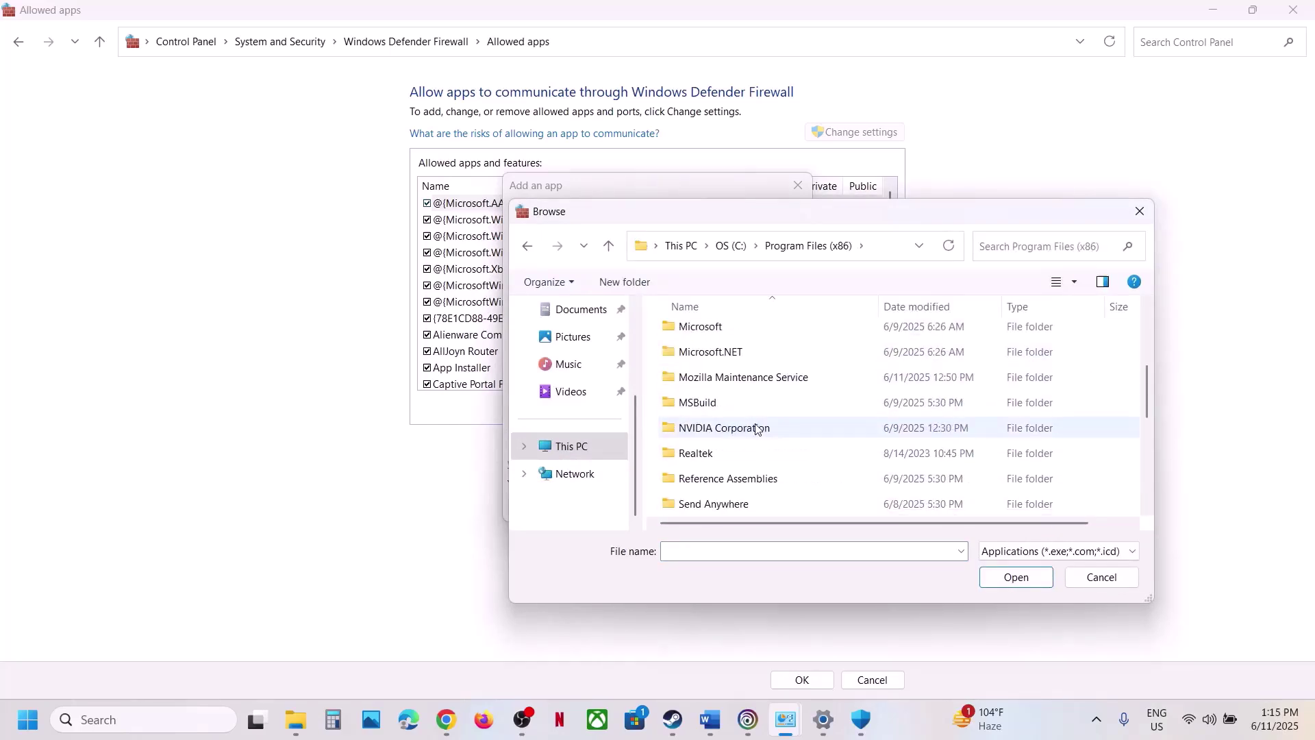
pyautogui.doubleClick(719, 455)
pyautogui.scroll(-4, 724, 356)
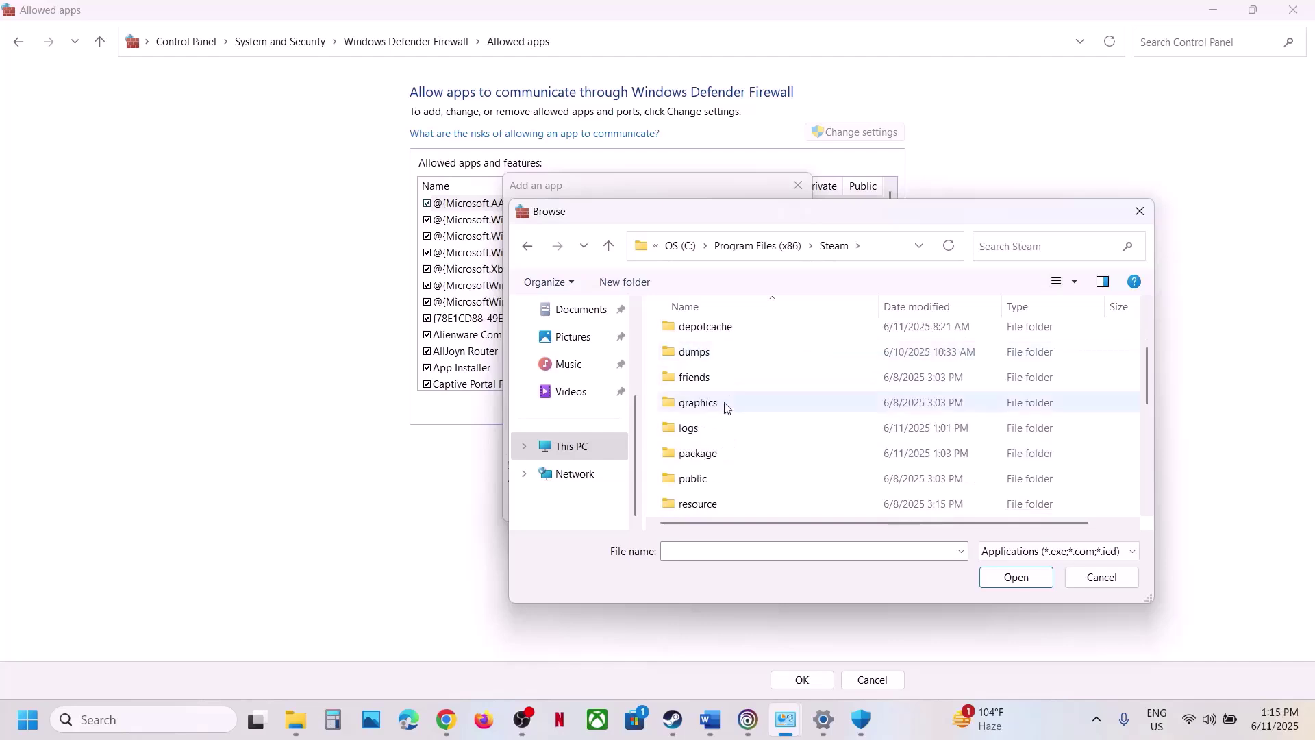
pyautogui.doubleClick(706, 403)
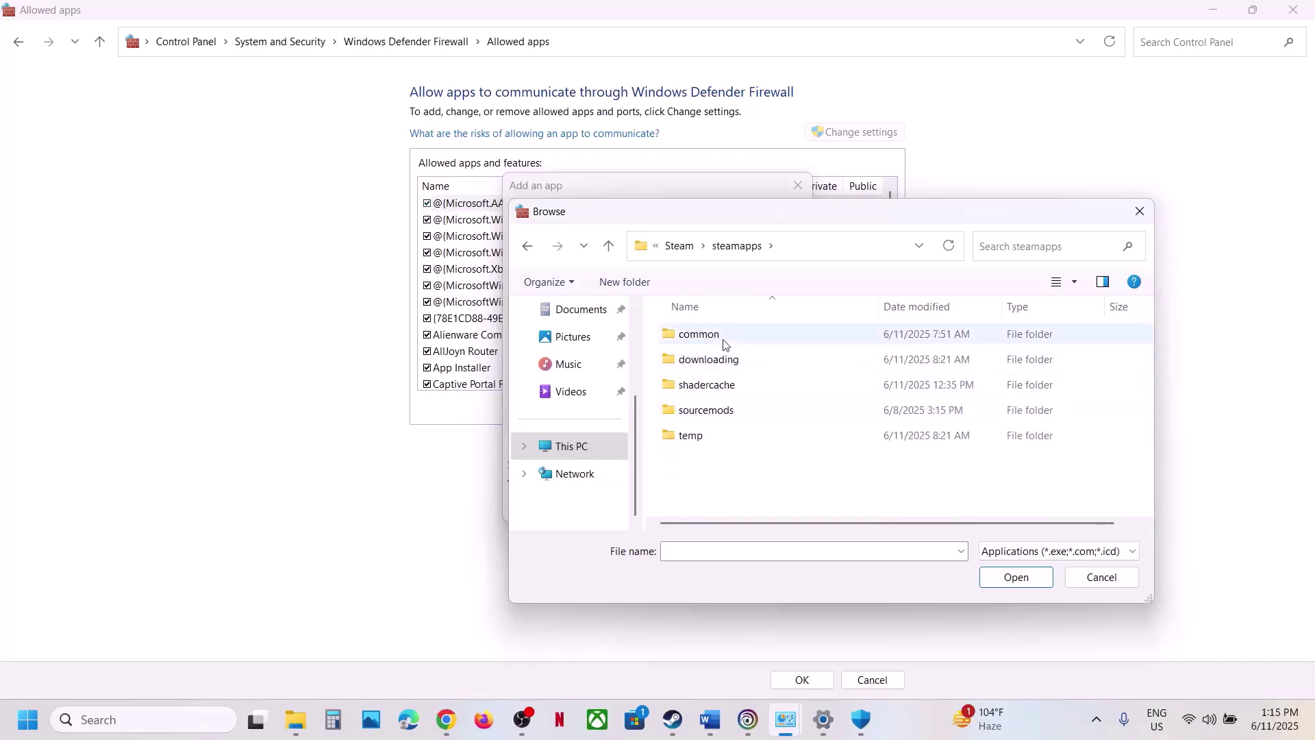
pyautogui.doubleClick(725, 336)
pyautogui.doubleClick(726, 436)
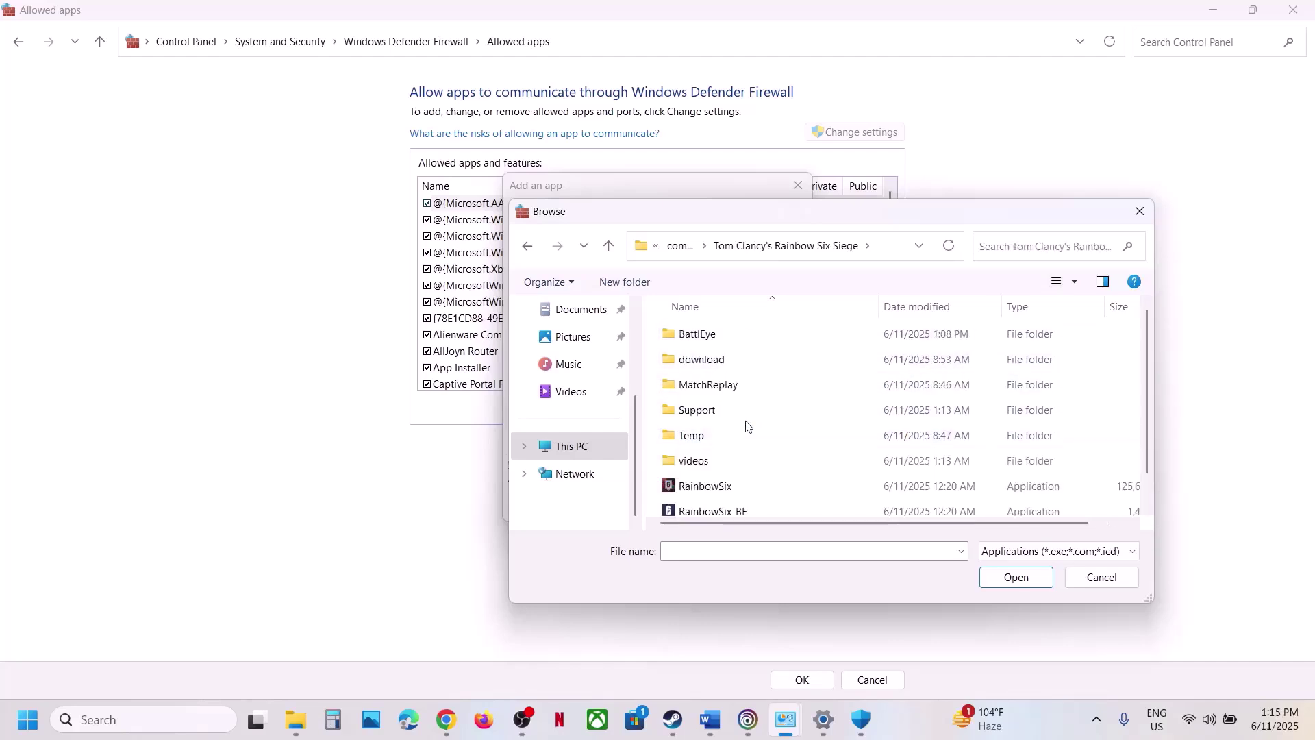
# Step: Choose the RainbowSix application and add it to the firewall's allowed apps
pyautogui.scroll(-2, 726, 438)
pyautogui.click(699, 463)
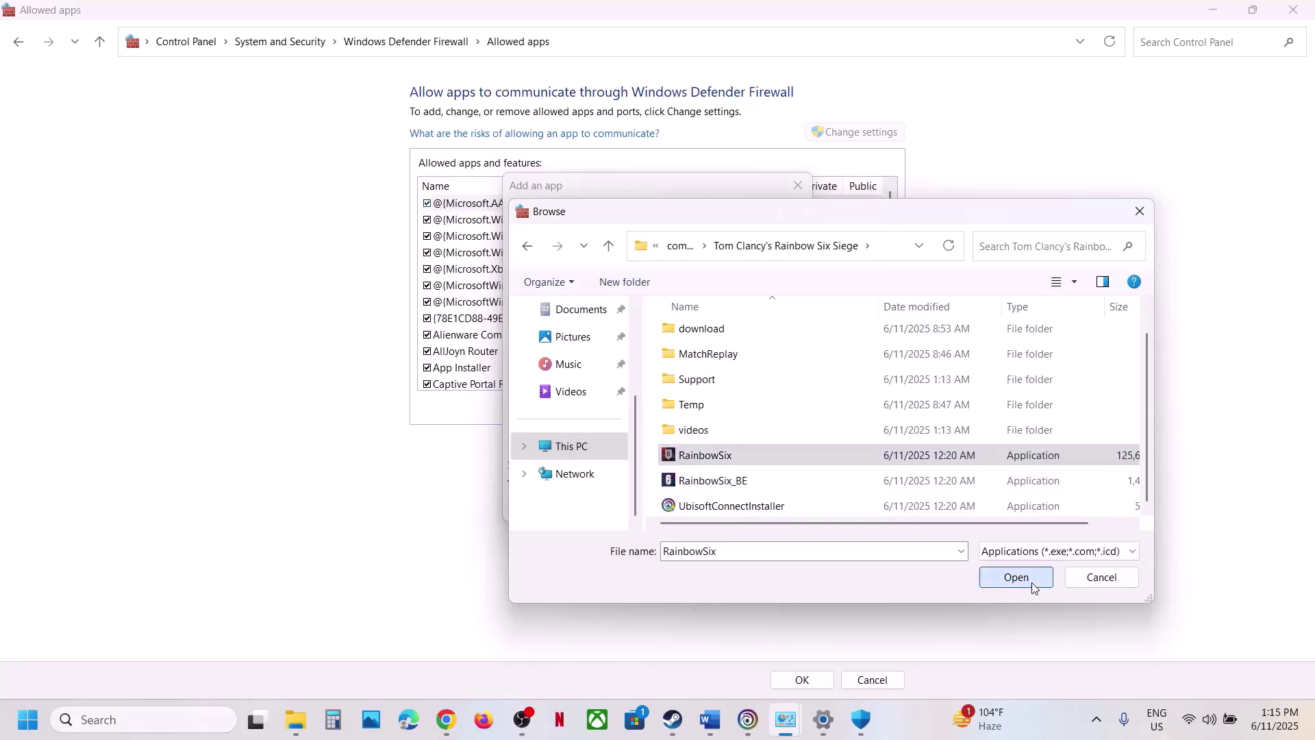
pyautogui.click(1032, 581)
pyautogui.click(707, 505)
# Step: Add RainbowSix_BE, the BattlEye Launcher, from the game folder to the firewall's allowed apps
pyautogui.click(754, 420)
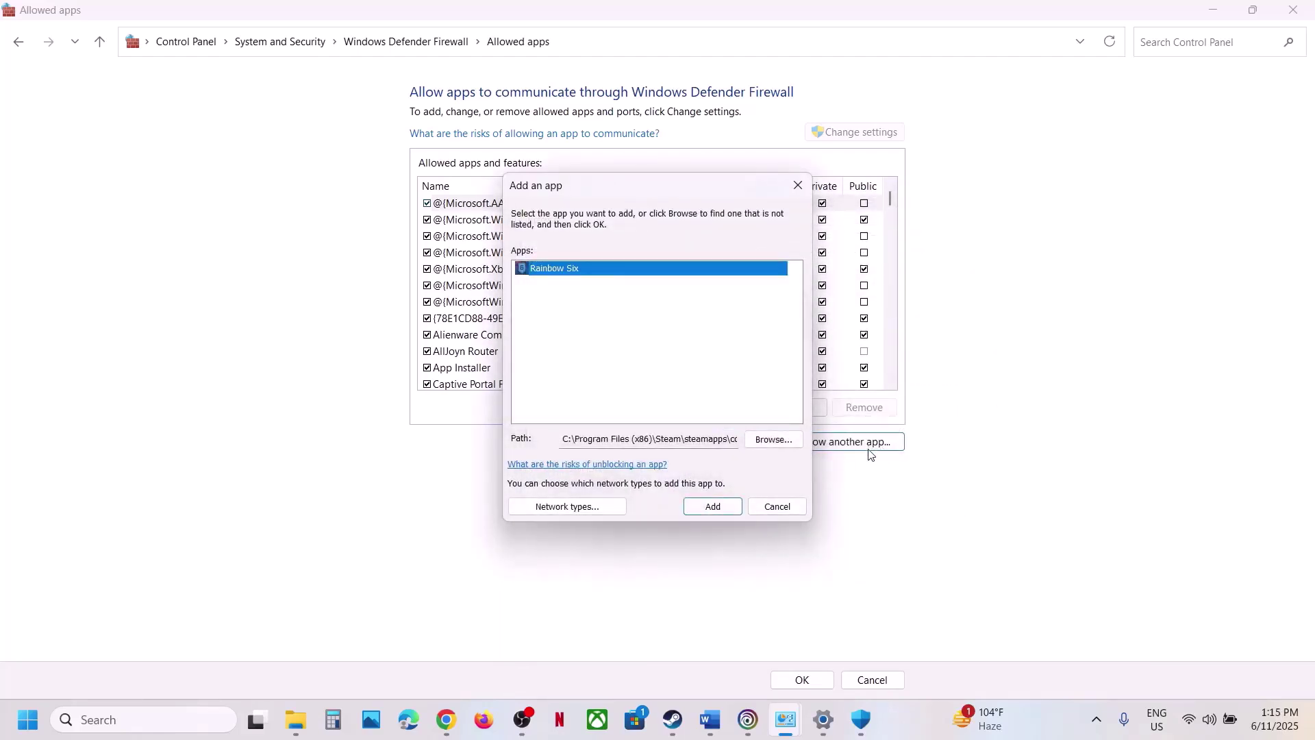
pyautogui.click(774, 439)
pyautogui.scroll(-1, 739, 498)
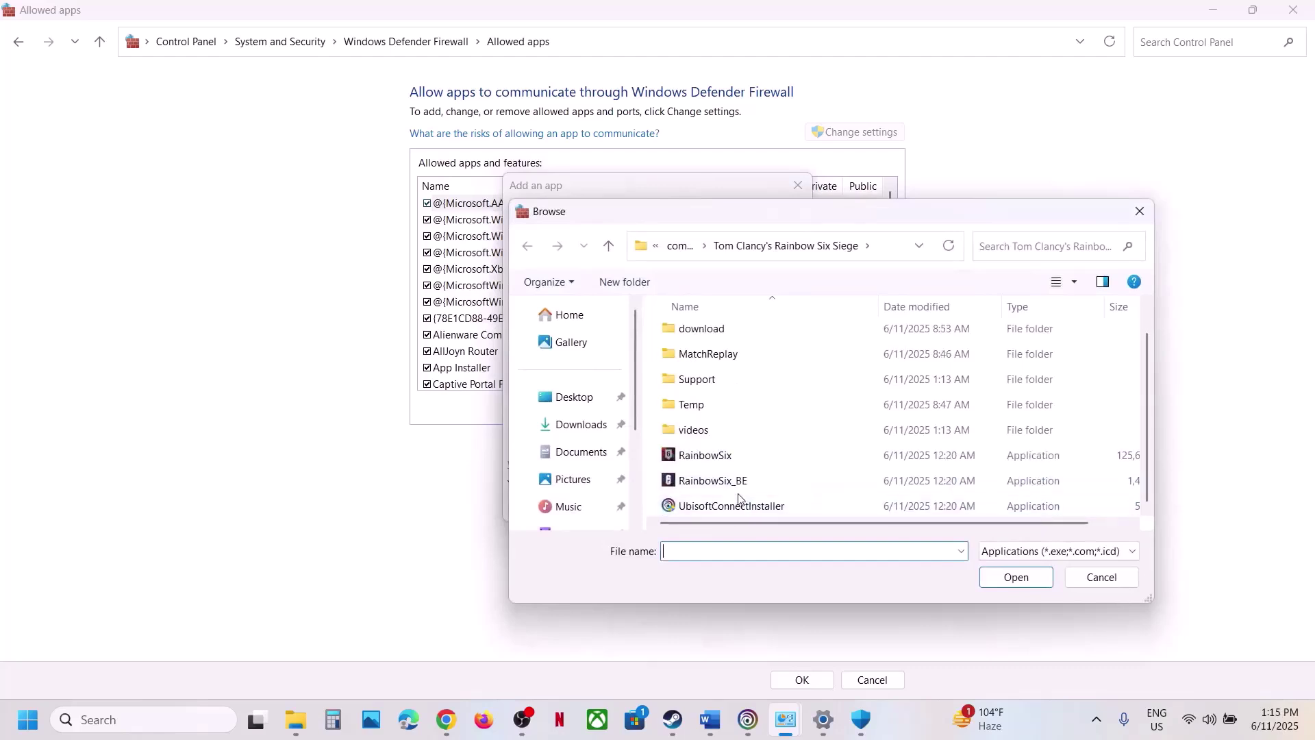
pyautogui.click(734, 487)
pyautogui.click(1004, 579)
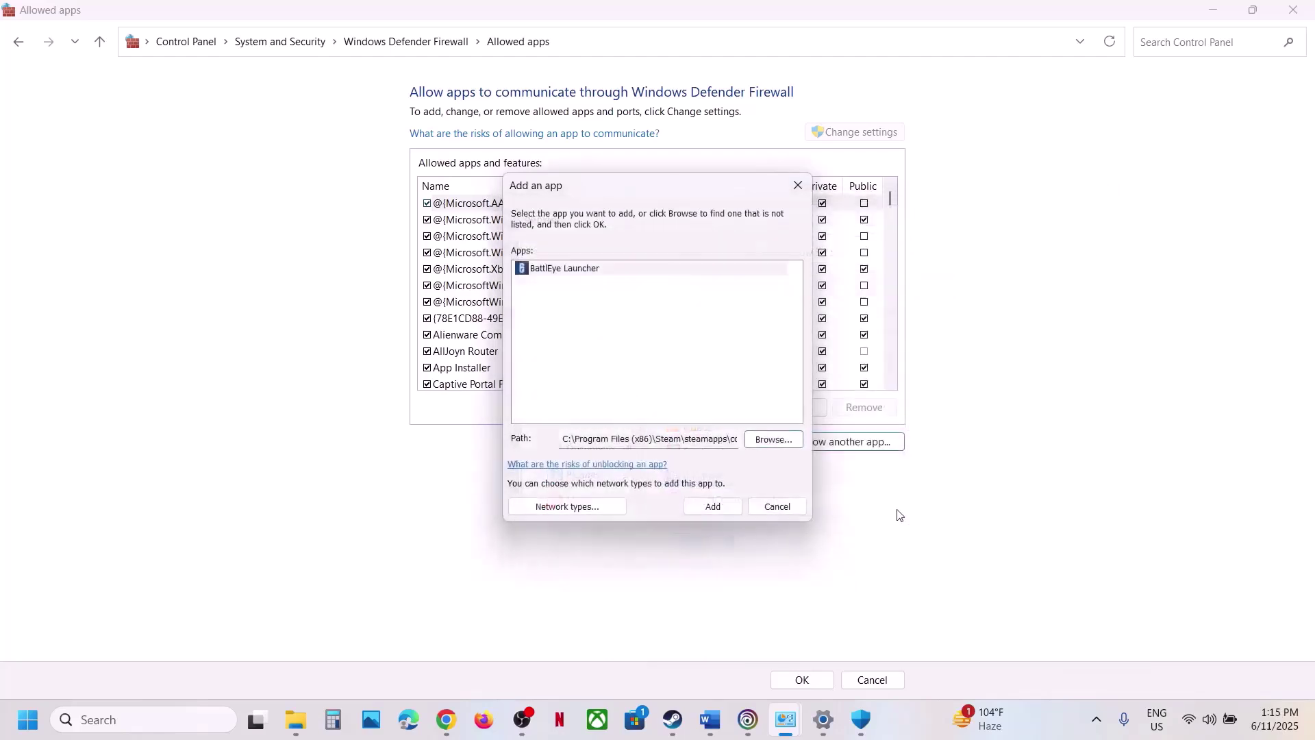
pyautogui.click(709, 507)
# Step: Add UbisoftConnectInstaller from the game folder to the firewall's allowed apps
pyautogui.click(767, 420)
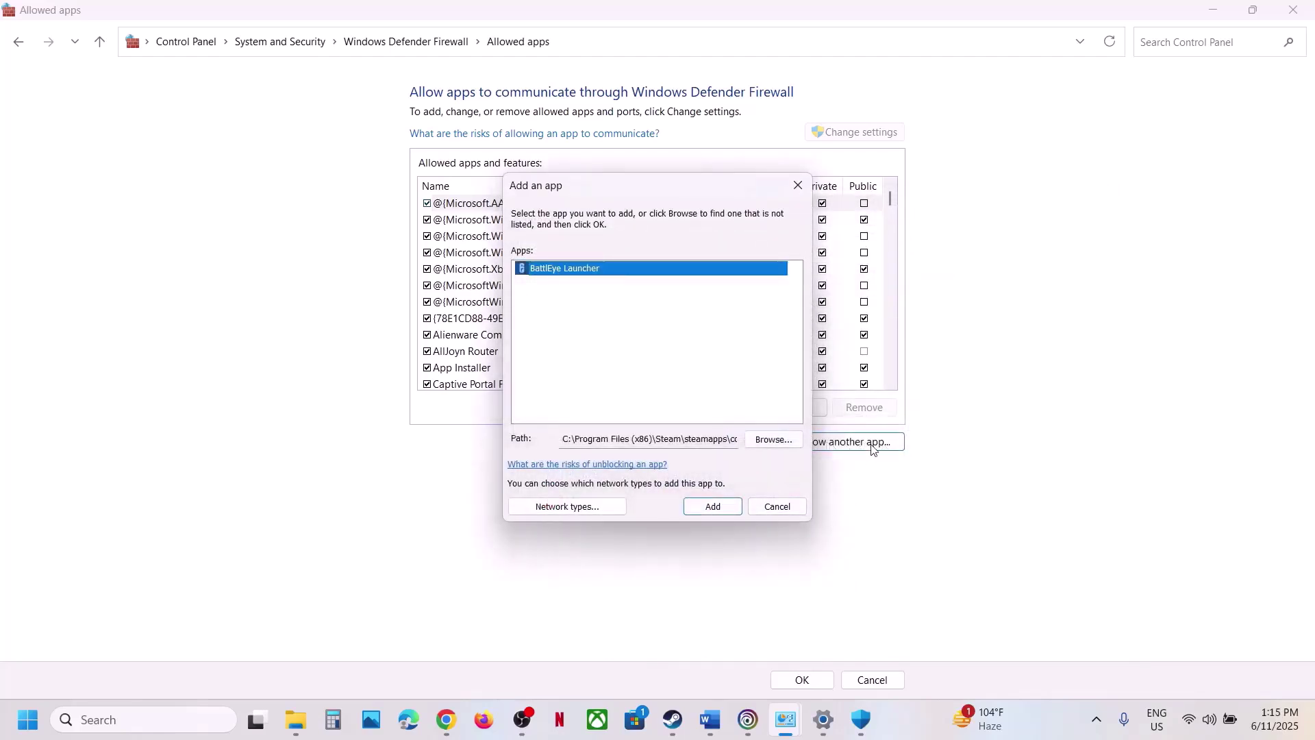
pyautogui.click(774, 439)
pyautogui.click(772, 507)
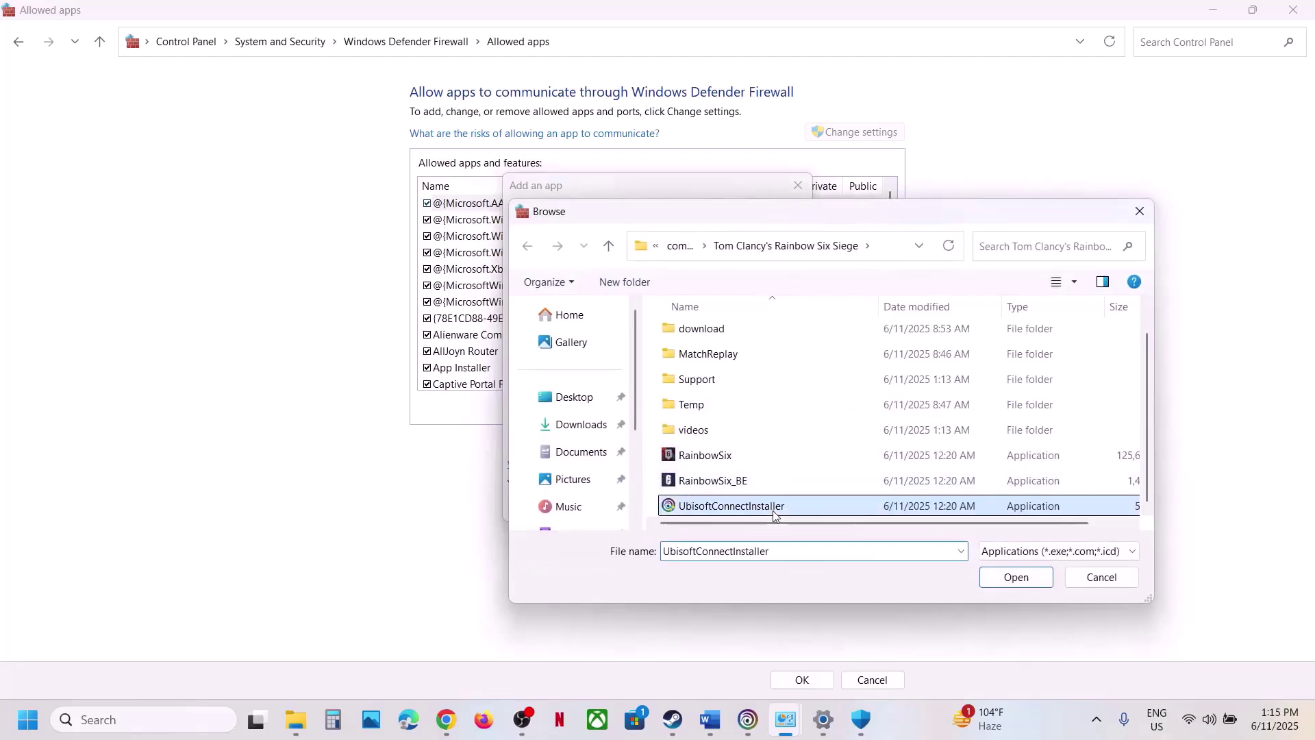
pyautogui.click(1015, 579)
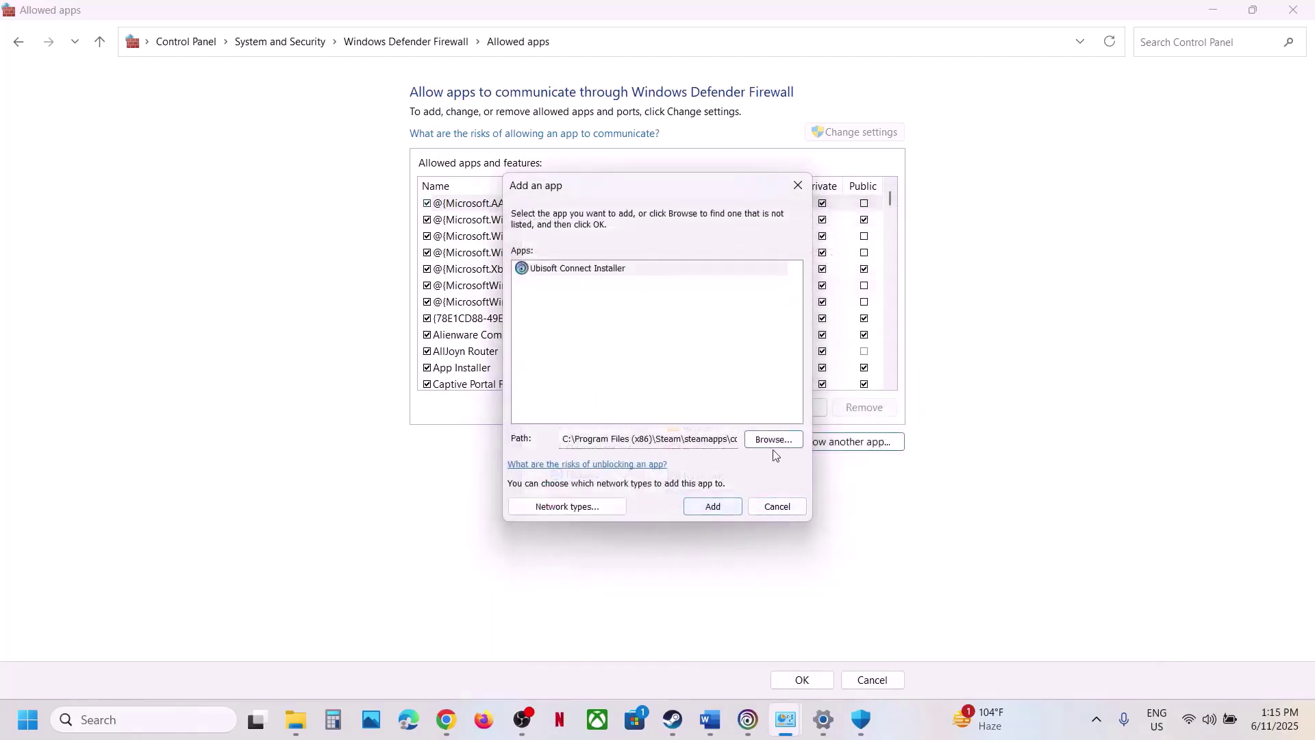
pyautogui.click(713, 507)
# Step: Add BEService_x64 from the game's BattlEye folder to the firewall's allowed apps, and close the firewall and Windows Security windows
pyautogui.click(844, 442)
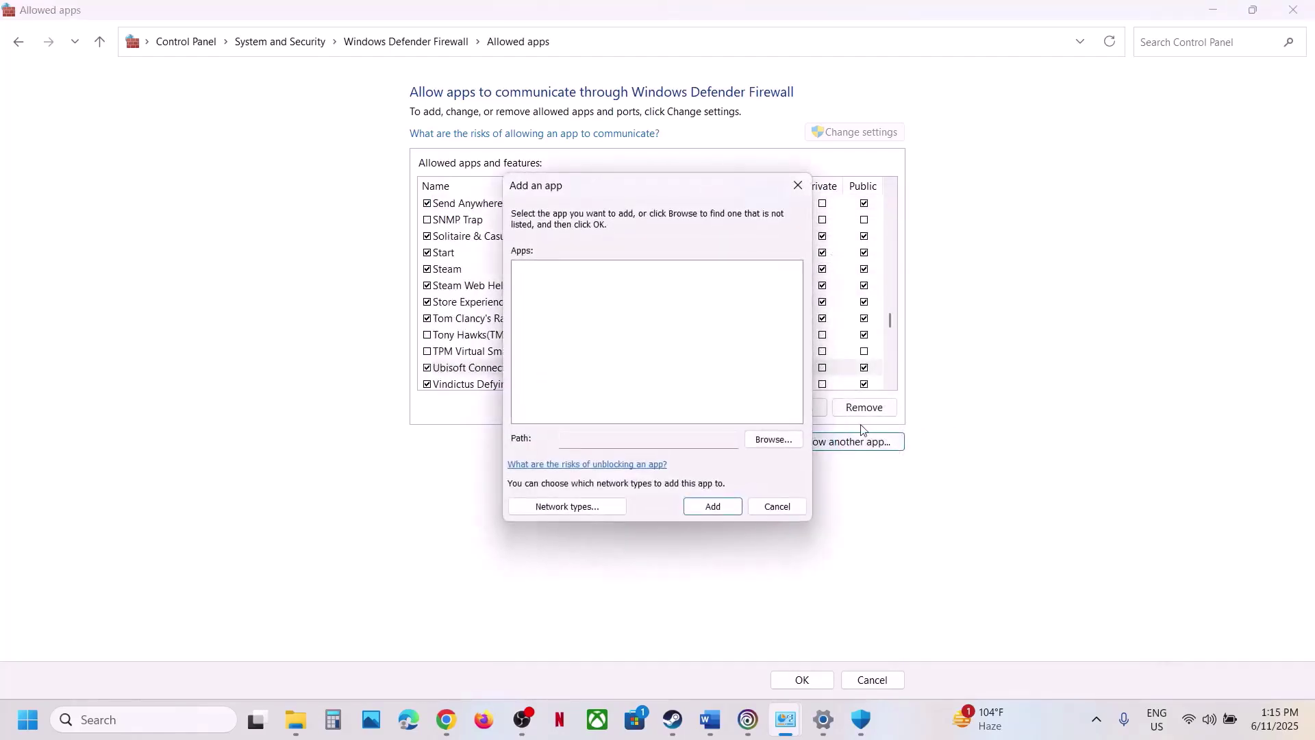
pyautogui.click(771, 439)
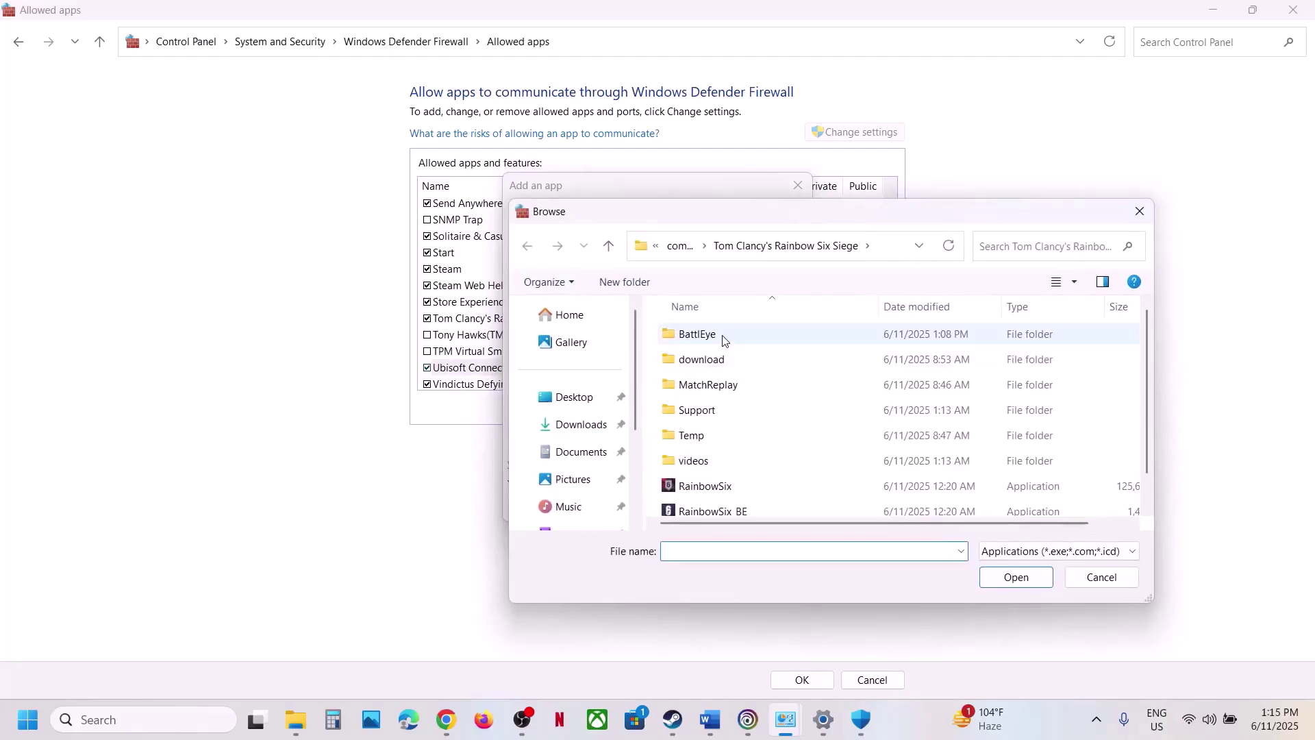
pyautogui.doubleClick(724, 338)
pyautogui.click(724, 386)
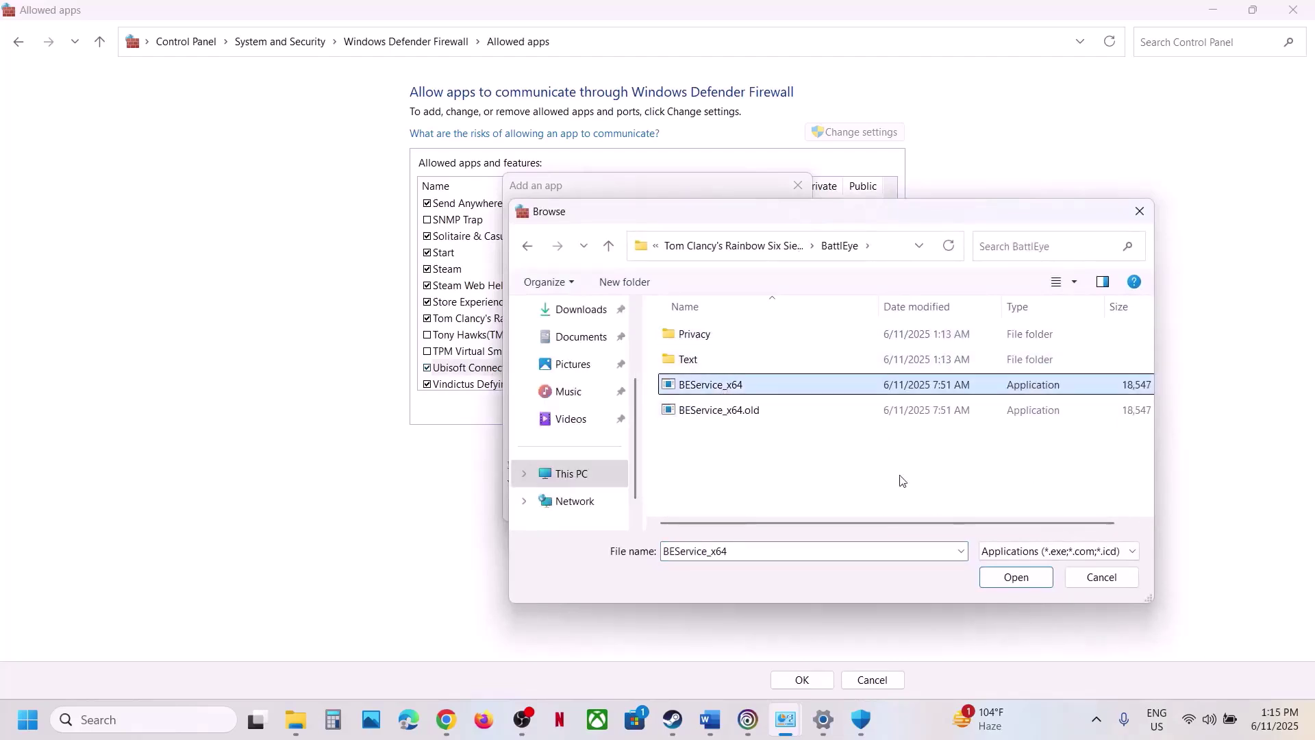
pyautogui.click(1018, 577)
pyautogui.click(715, 506)
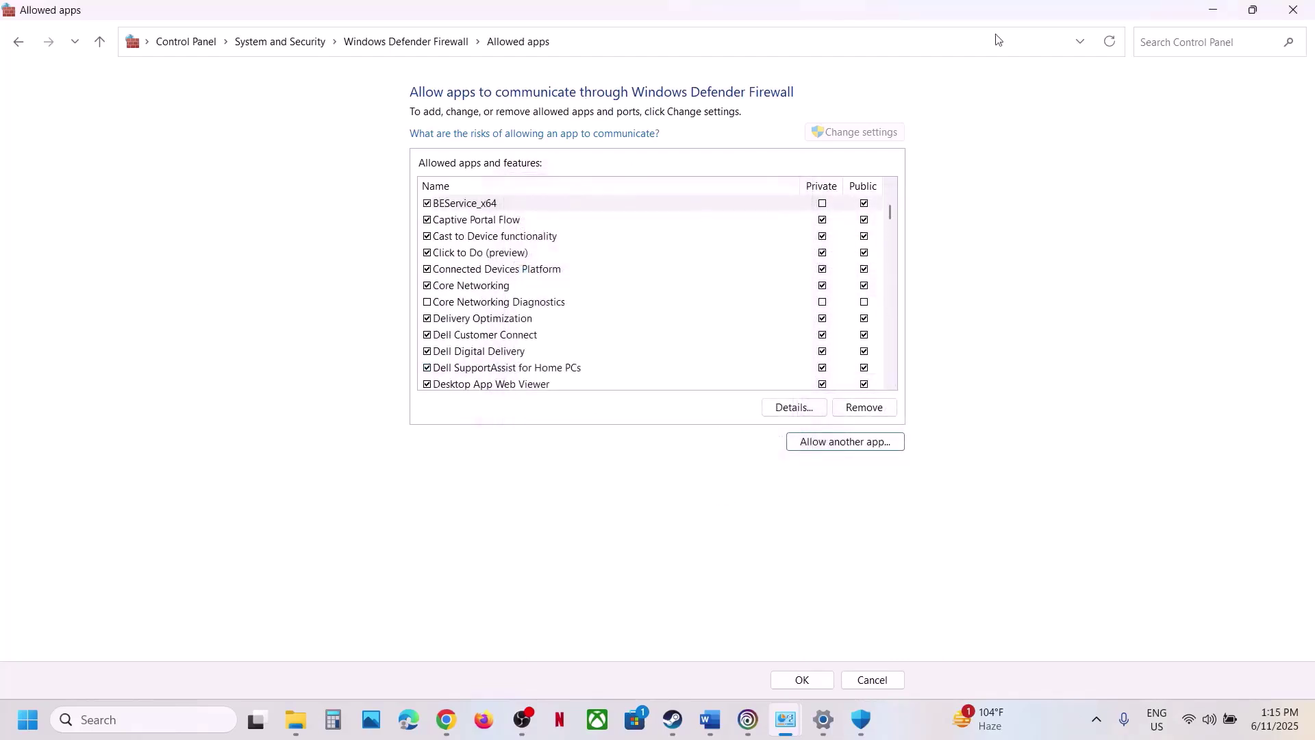
pyautogui.click(1294, 10)
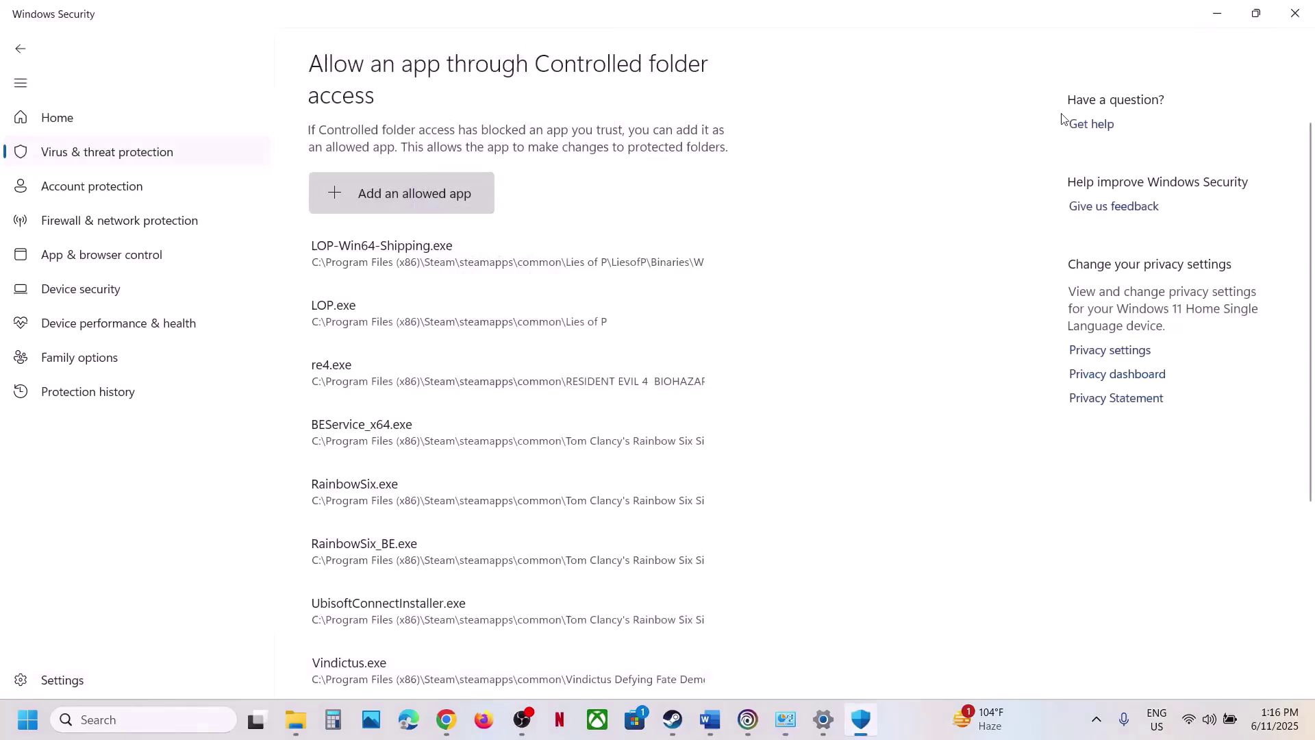
pyautogui.click(1295, 14)
pyautogui.click(1295, 14)
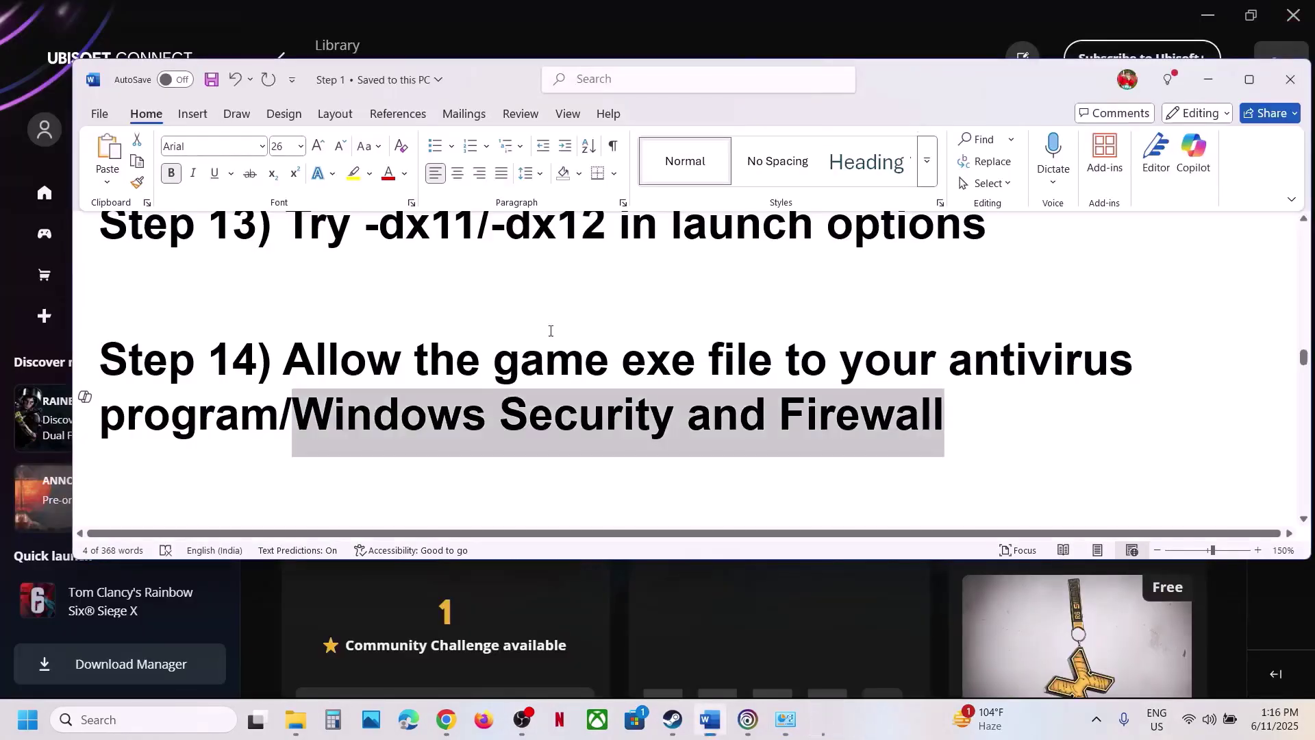
# Step: Read Step 15 of the Word notes on clean graphics driver installation and select its NVIDIA download link
pyautogui.scroll(-5, 551, 367)
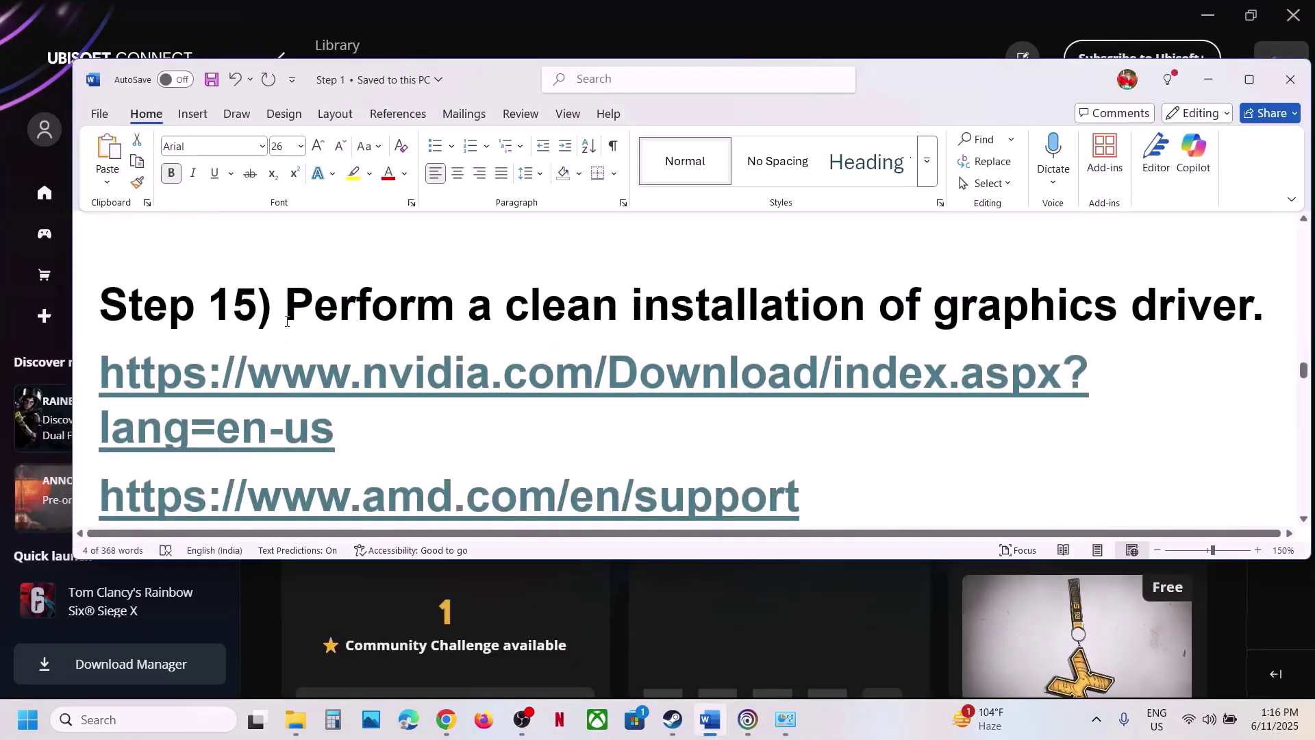
pyautogui.moveTo(286, 305); pyautogui.dragTo(1281, 322)
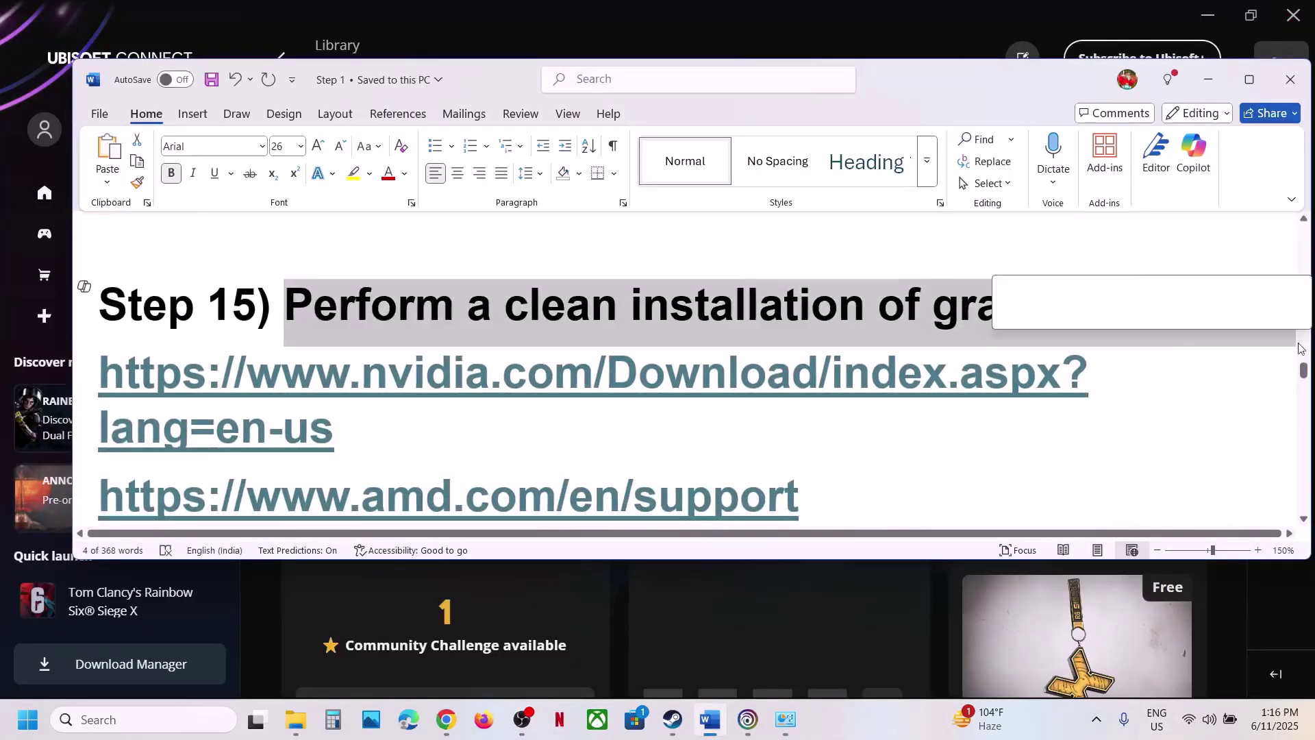
pyautogui.tripleClick(386, 431)
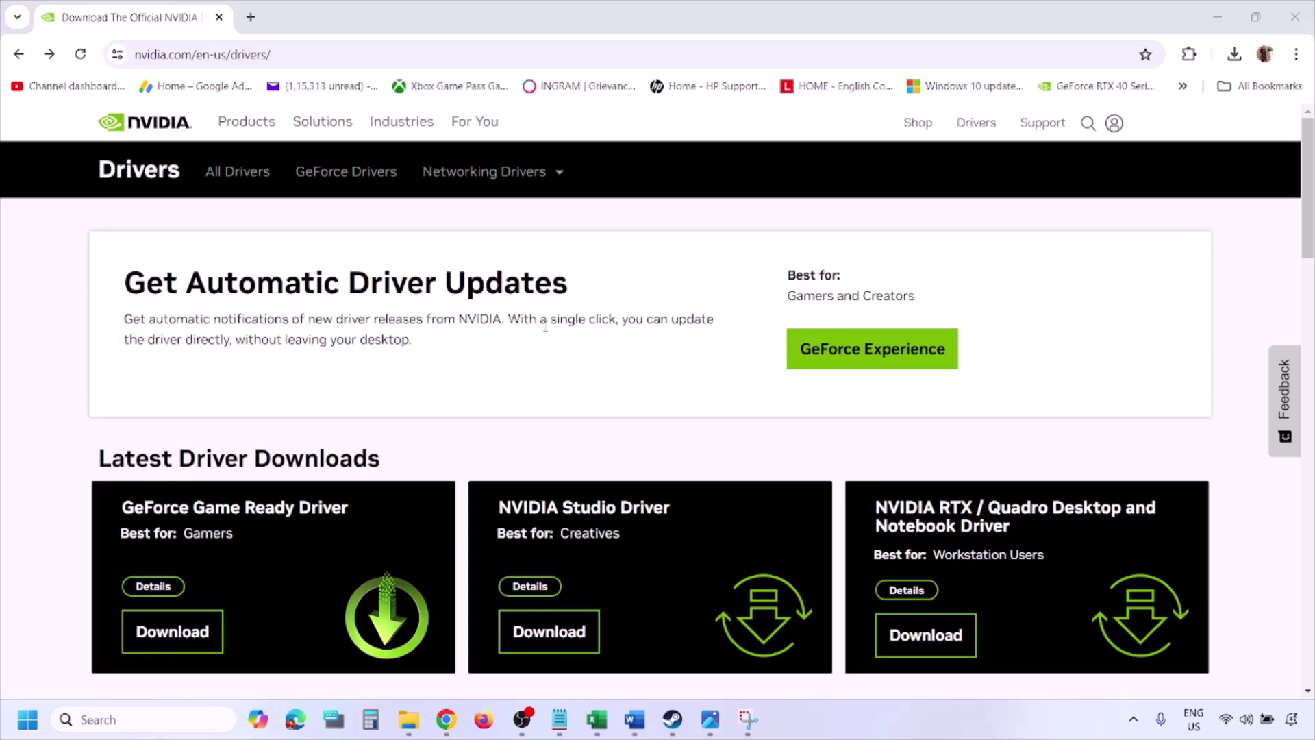
# Step: Search NVIDIA's manual driver finder for the GeForce RTX 3050 Laptop GPU driver with Windows 11 as operating system
pyautogui.scroll(-8, 307, 419)
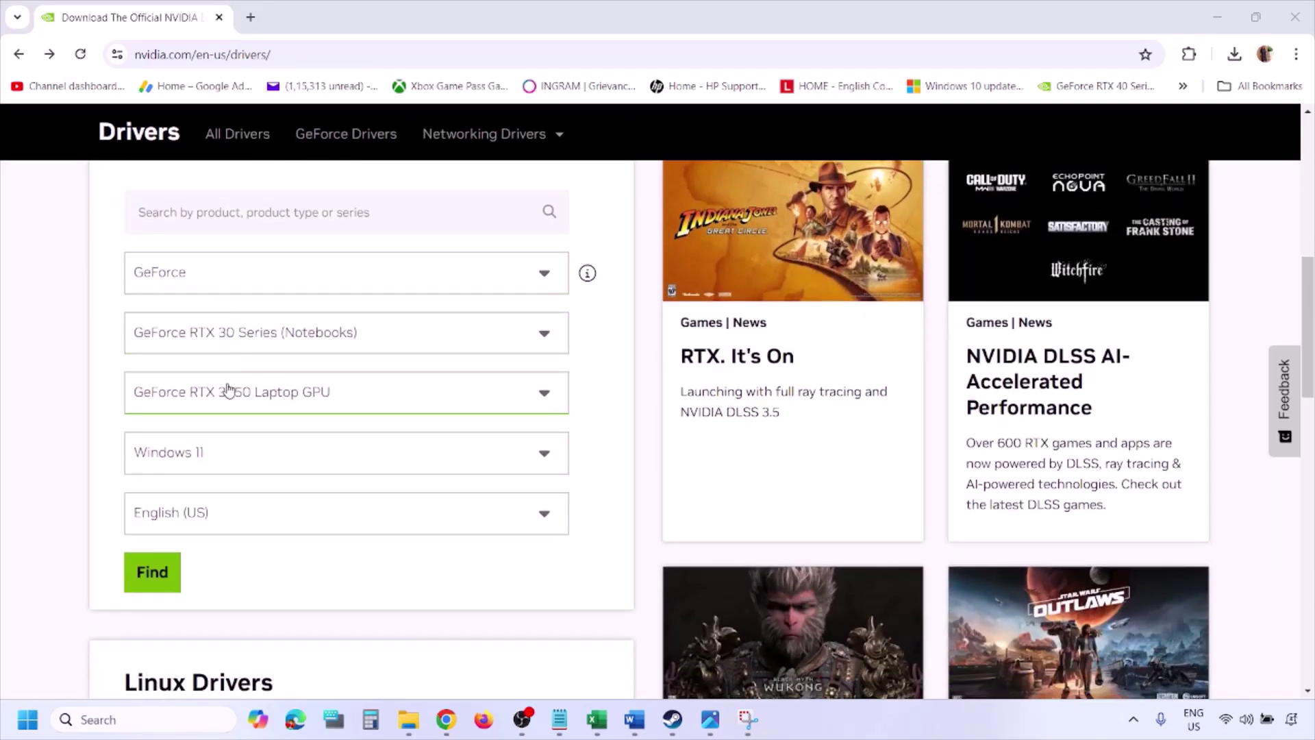
pyautogui.click(217, 458)
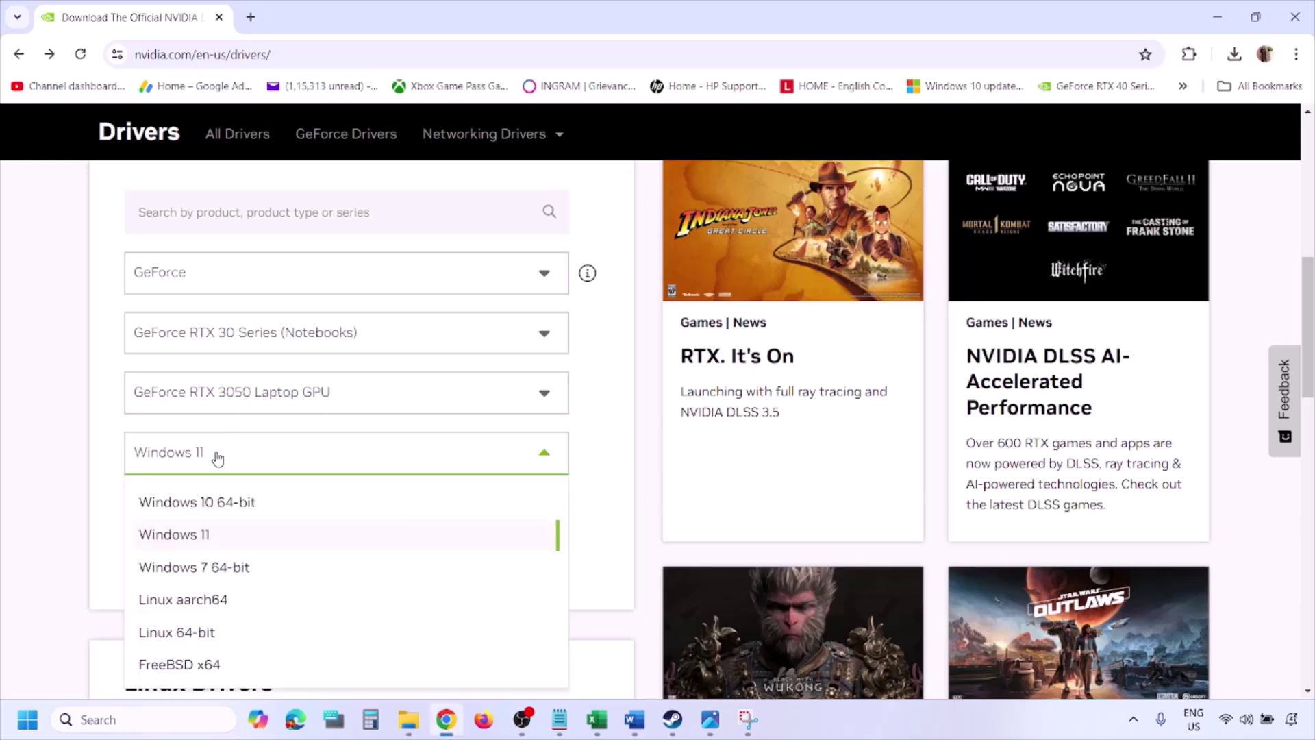
pyautogui.click(192, 542)
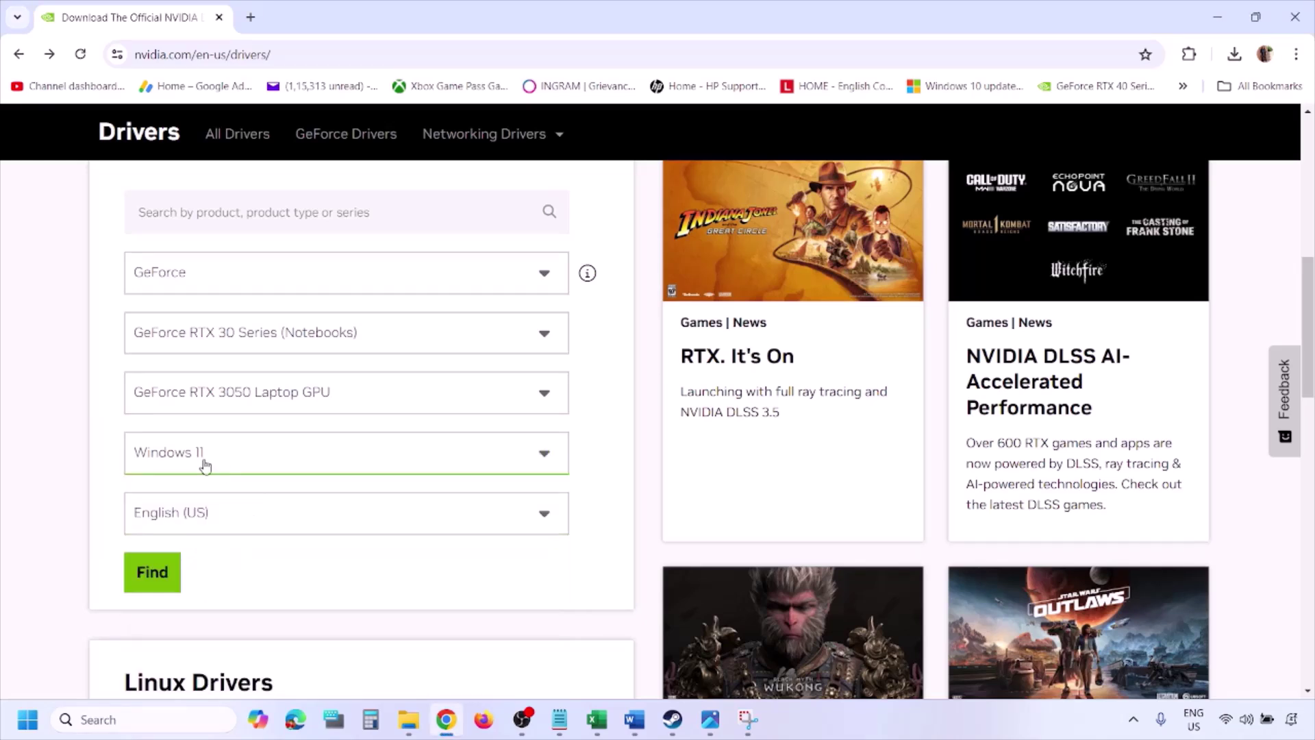
pyautogui.click(150, 573)
# Step: Review the driver screenshots 1.png to 5.png in Photos, from the driver choice through the installer's custom clean installation options
pyautogui.moveTo(713, 719)
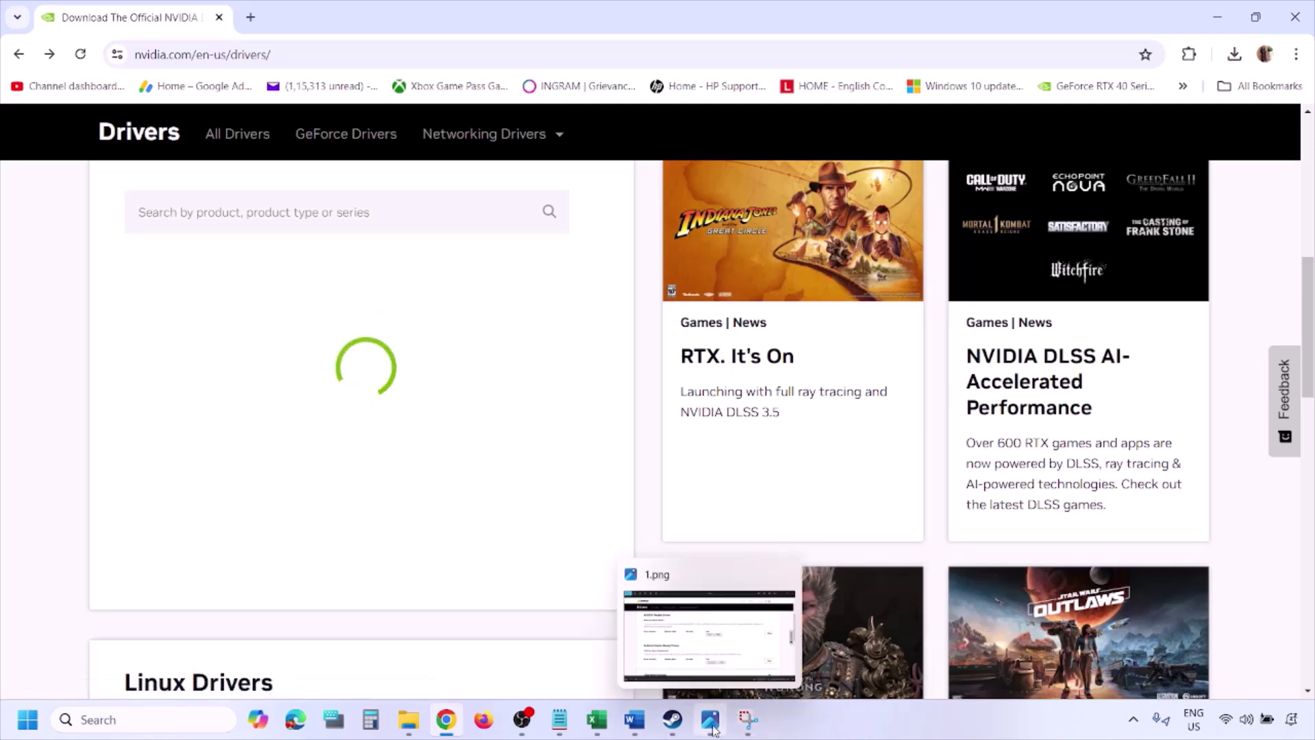
pyautogui.click(802, 574)
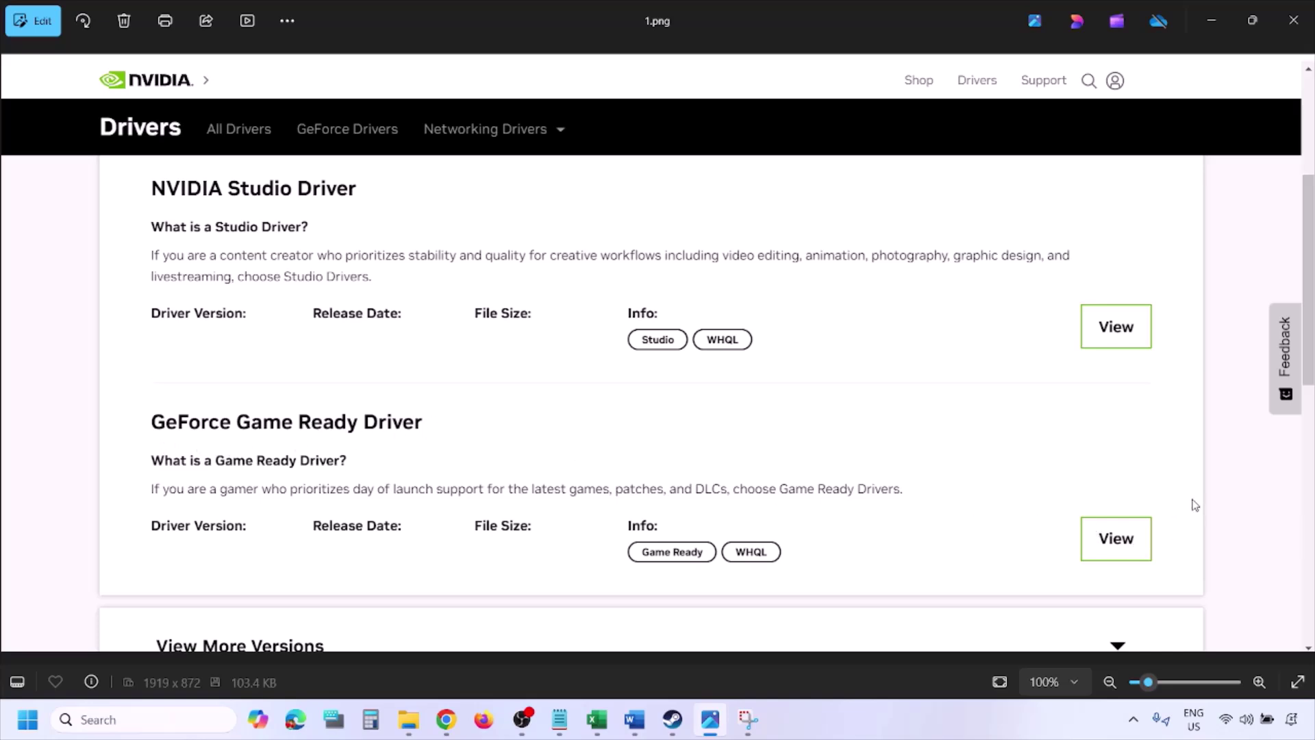
pyautogui.press('Right')
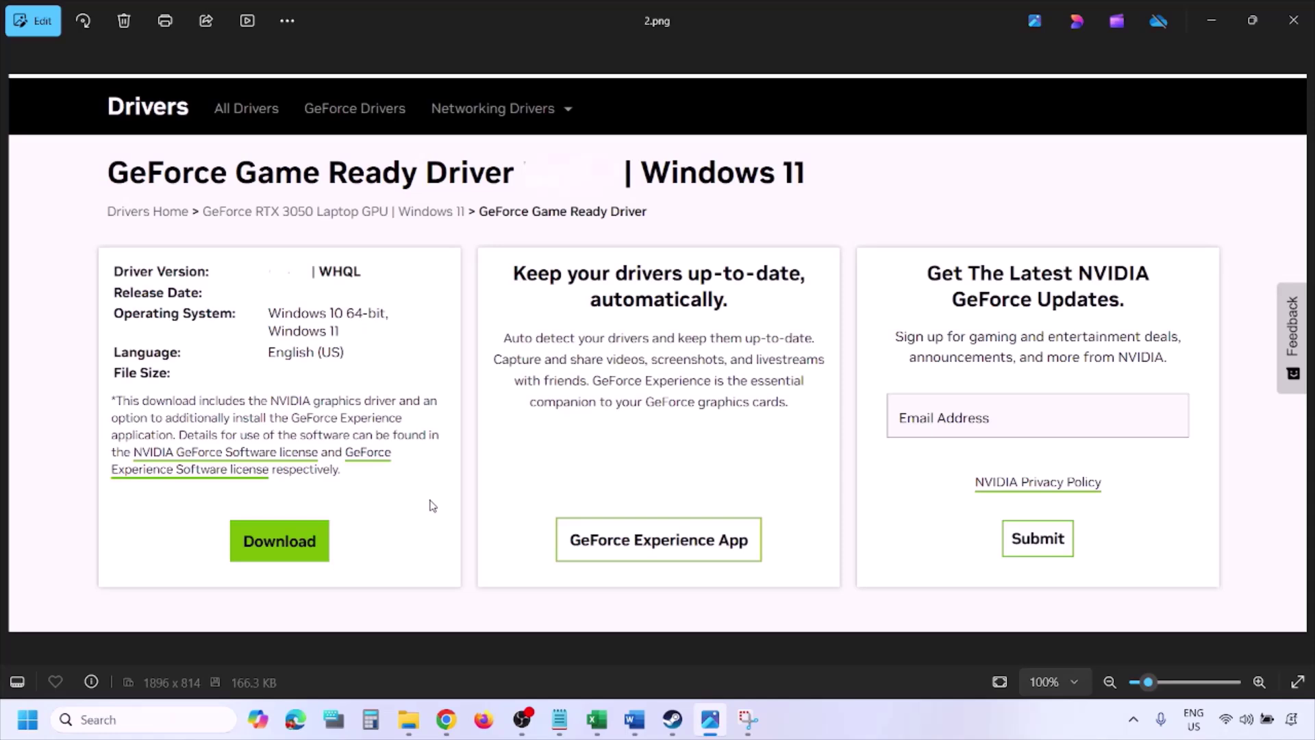
pyautogui.press('Right')
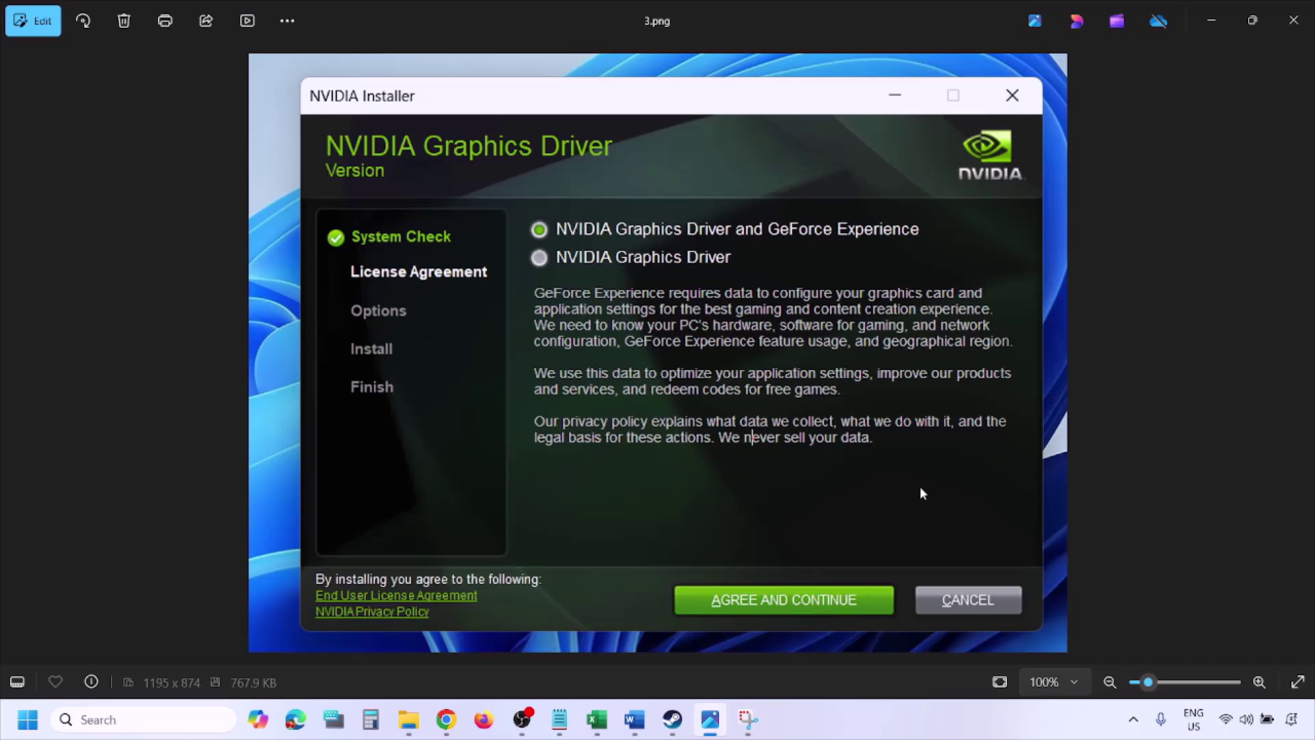
pyautogui.press('Right')
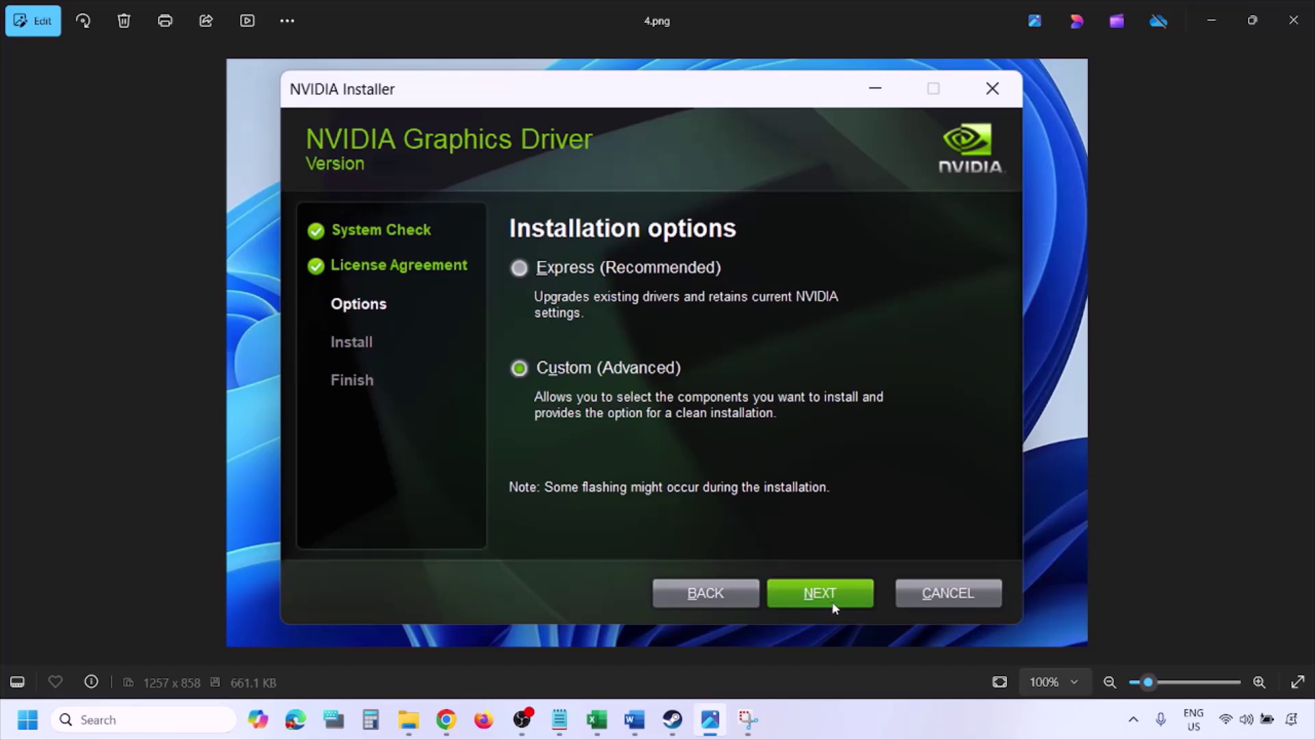
pyautogui.press('Right')
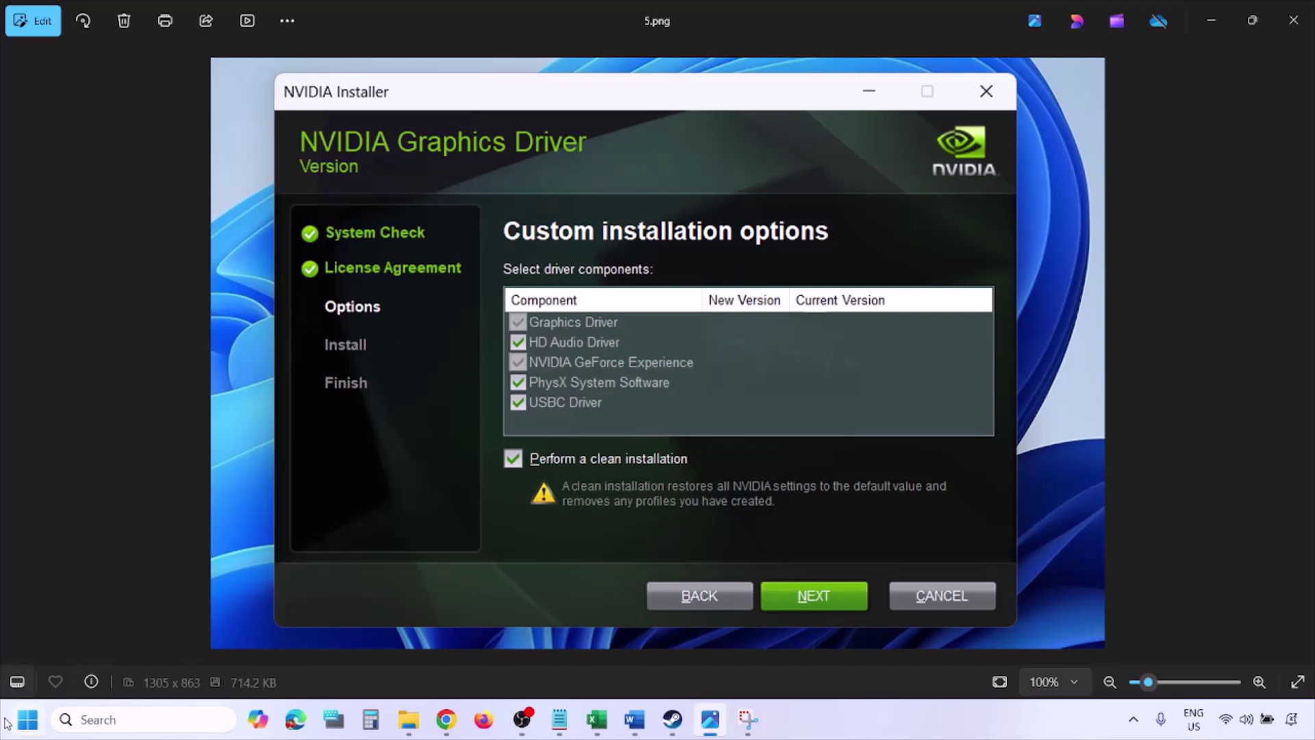
pyautogui.click(28, 719)
pyautogui.click(504, 668)
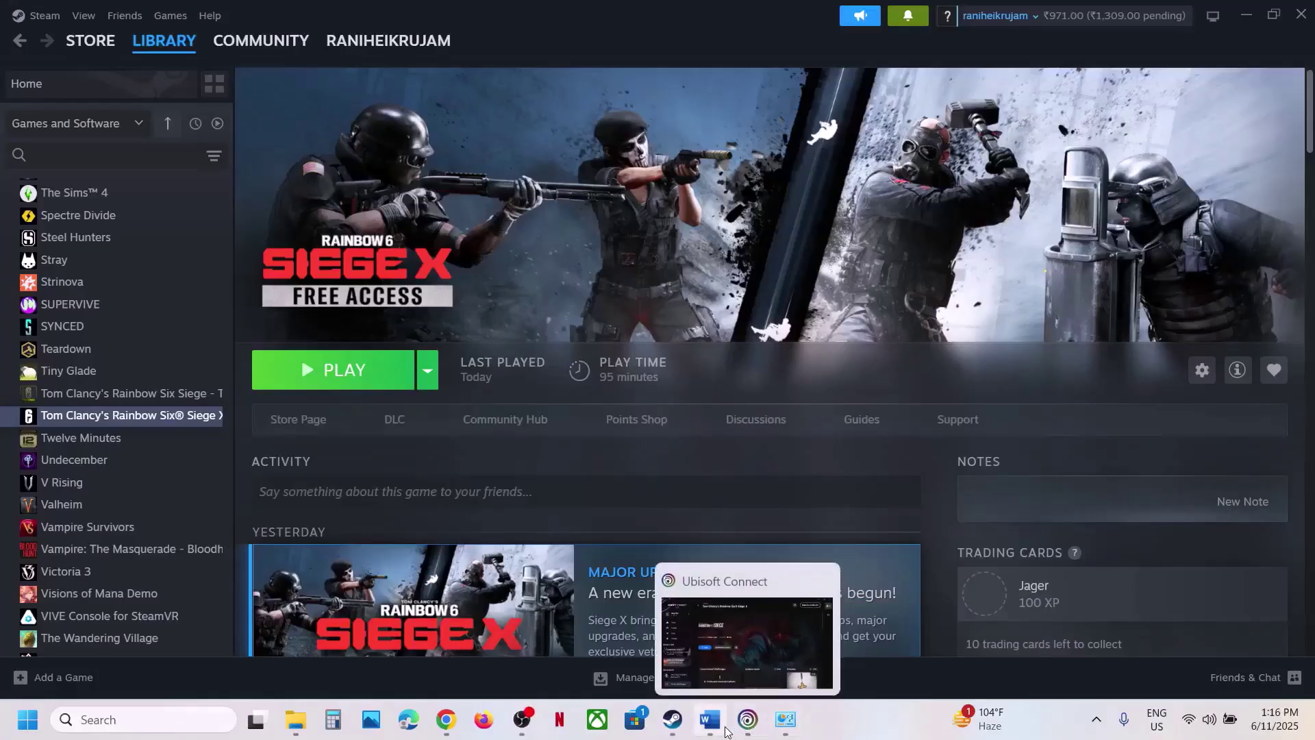
# Step: Switch to the Word notes and copy the word "graphics" from Step 16
pyautogui.click(724, 731)
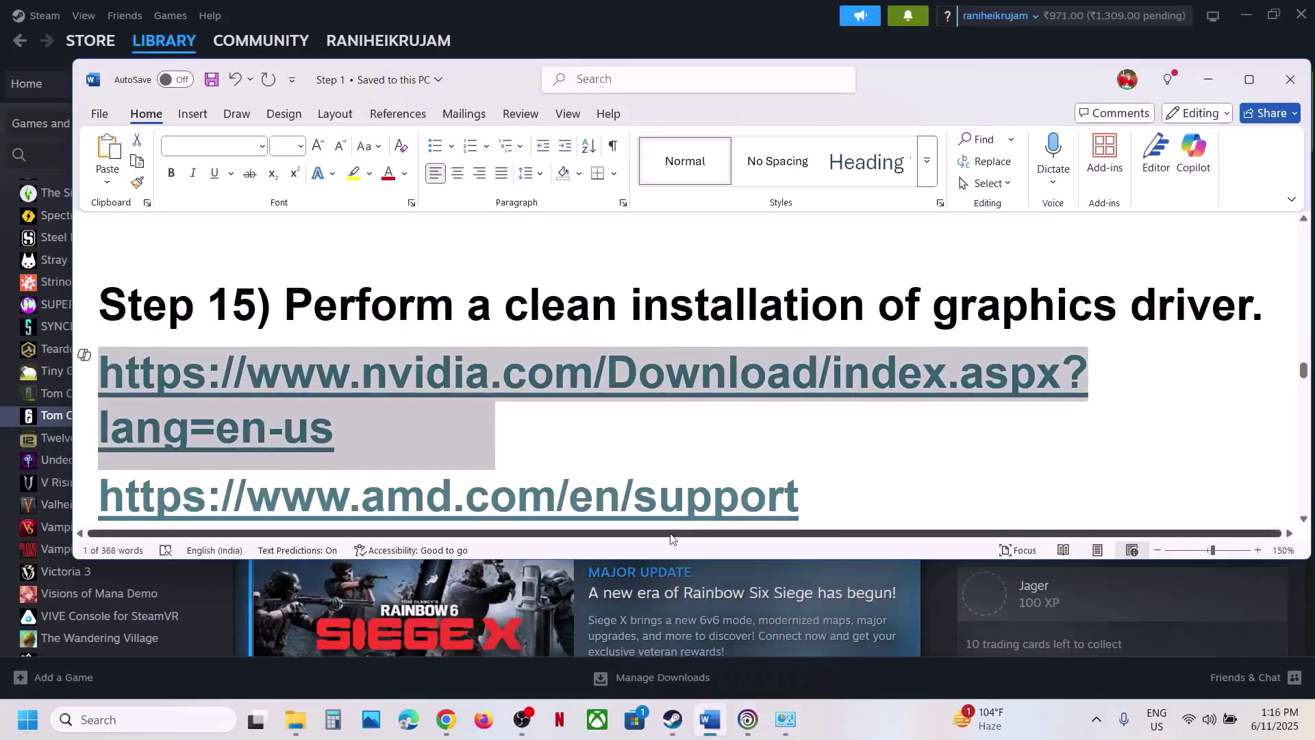
pyautogui.scroll(-3, 697, 419)
pyautogui.doubleClick(908, 442)
pyautogui.hotkey('ctrl', 'c')
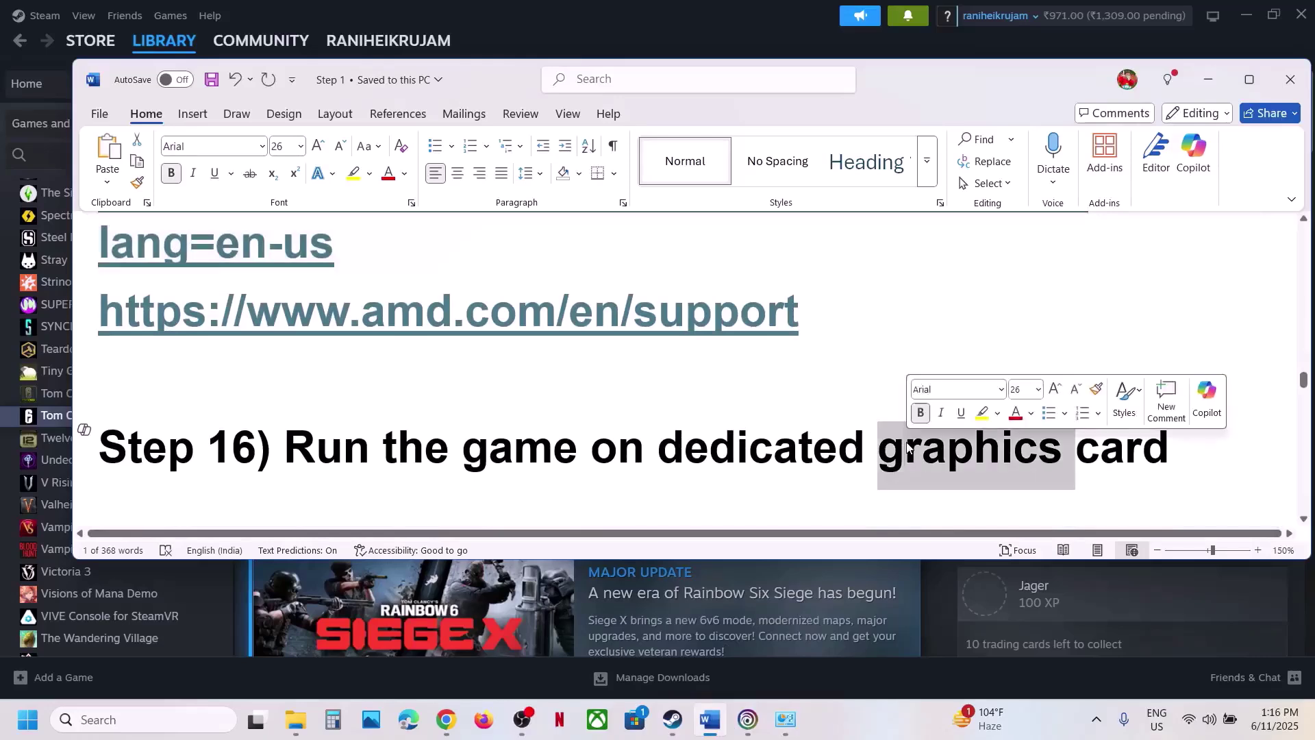
# Step: Search Windows for the copied word "graphics" and open Graphics settings
pyautogui.click(929, 610)
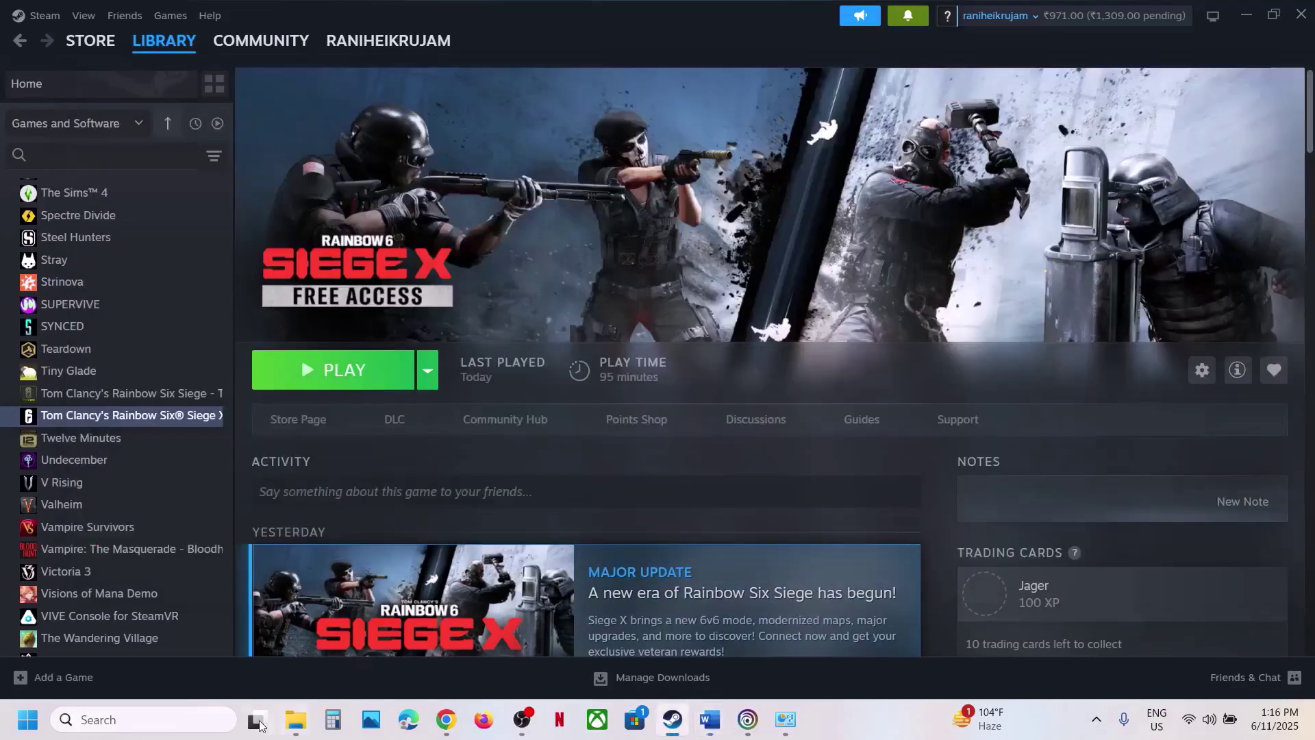
pyautogui.click(137, 720)
pyautogui.hotkey('ctrl', 'v')
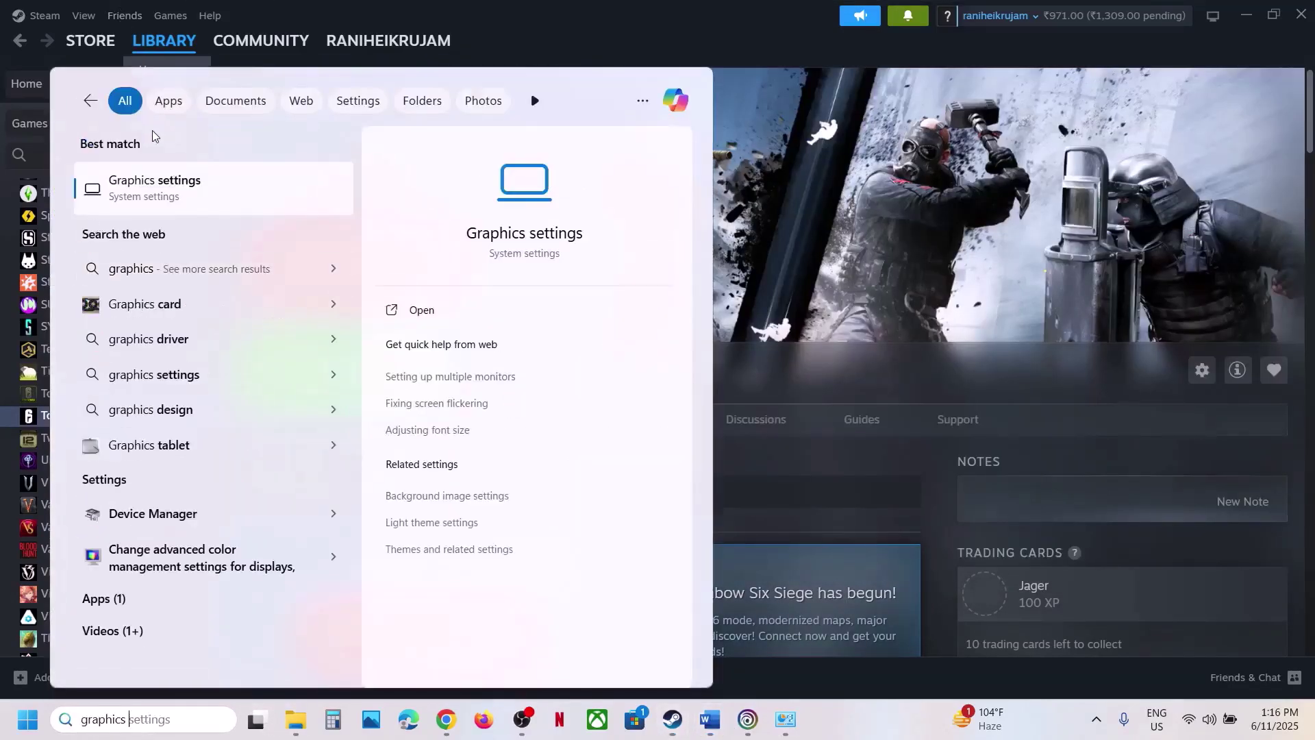
pyautogui.click(176, 169)
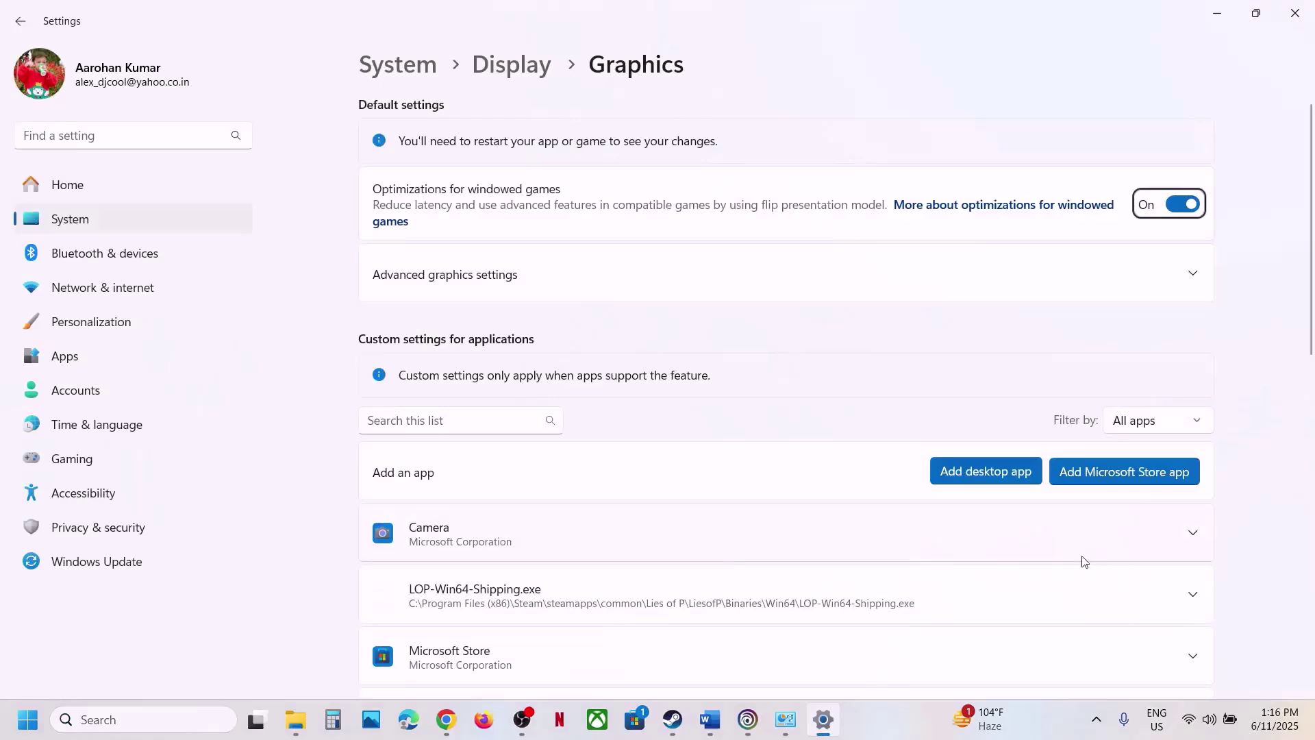
# Step: Add the RainbowSix application from the Tom Clancy's Rainbow Six Siege folder as a desktop app with custom graphics settings
pyautogui.click(981, 471)
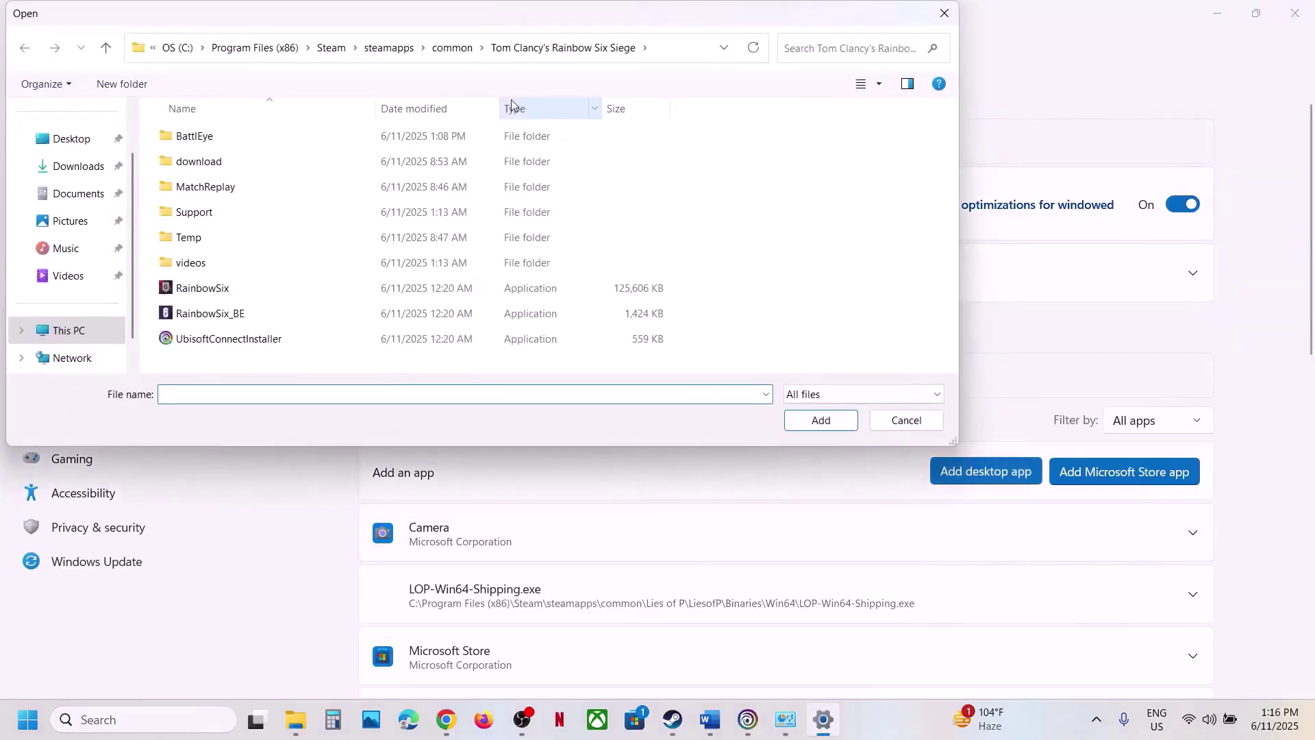
pyautogui.click(209, 288)
pyautogui.click(818, 420)
# Step: Set the GPU preference of the Rainbow Six entry in the Steam folder to High Performance (NVIDIA GeForce RTX 3050 Laptop GPU)
pyautogui.scroll(-10, 791, 407)
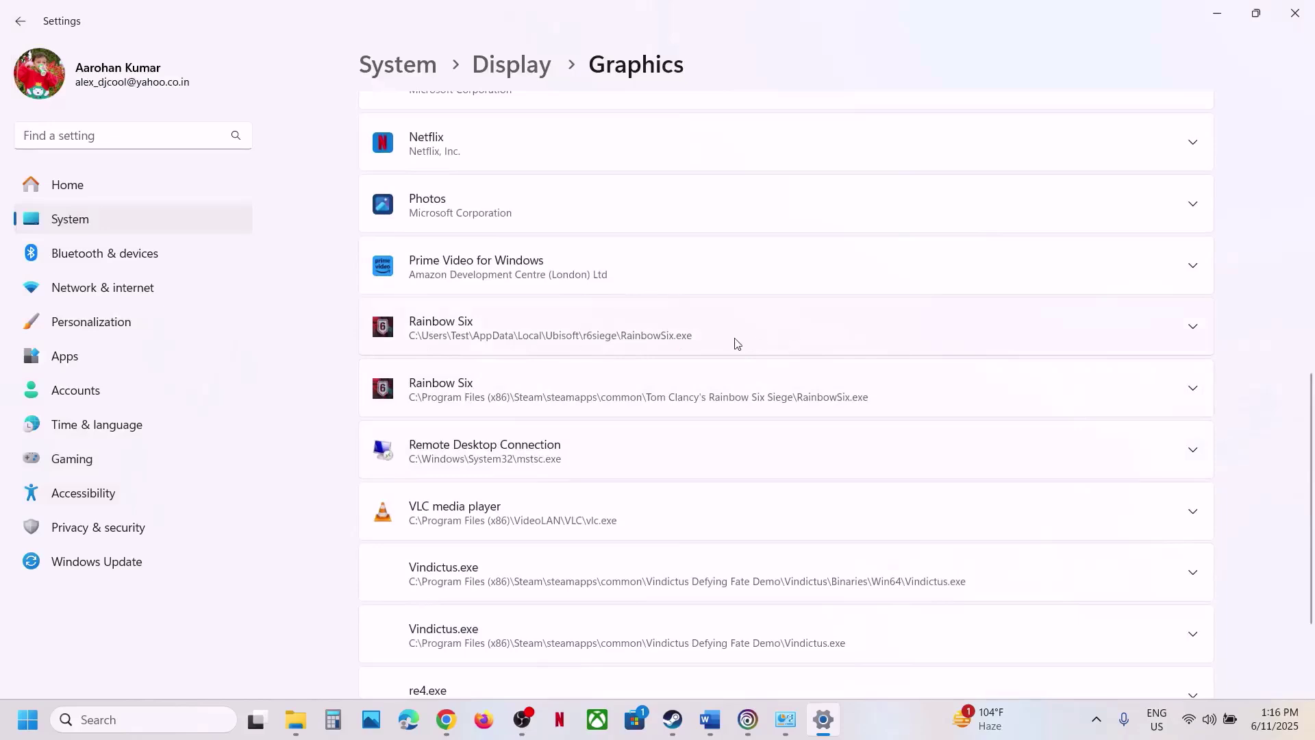
pyautogui.click(743, 390)
pyautogui.scroll(-1, 854, 385)
pyautogui.click(993, 349)
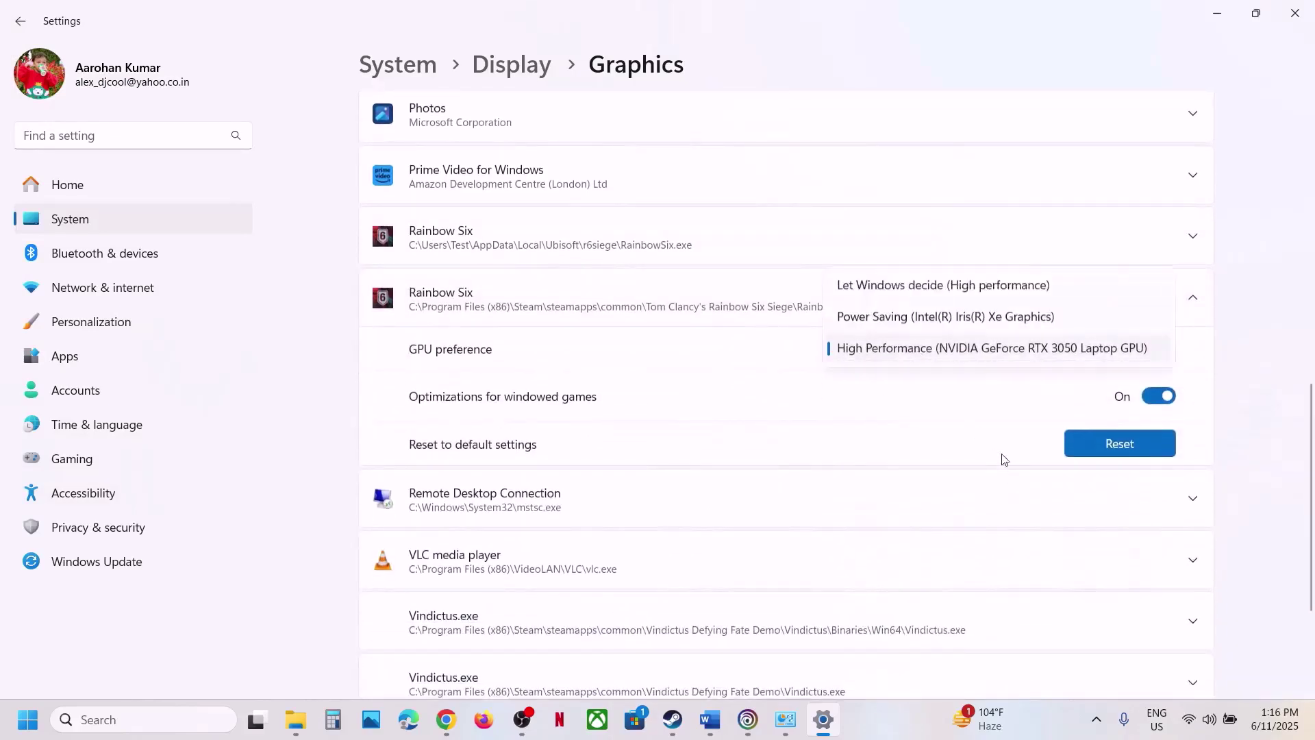
pyautogui.click(934, 353)
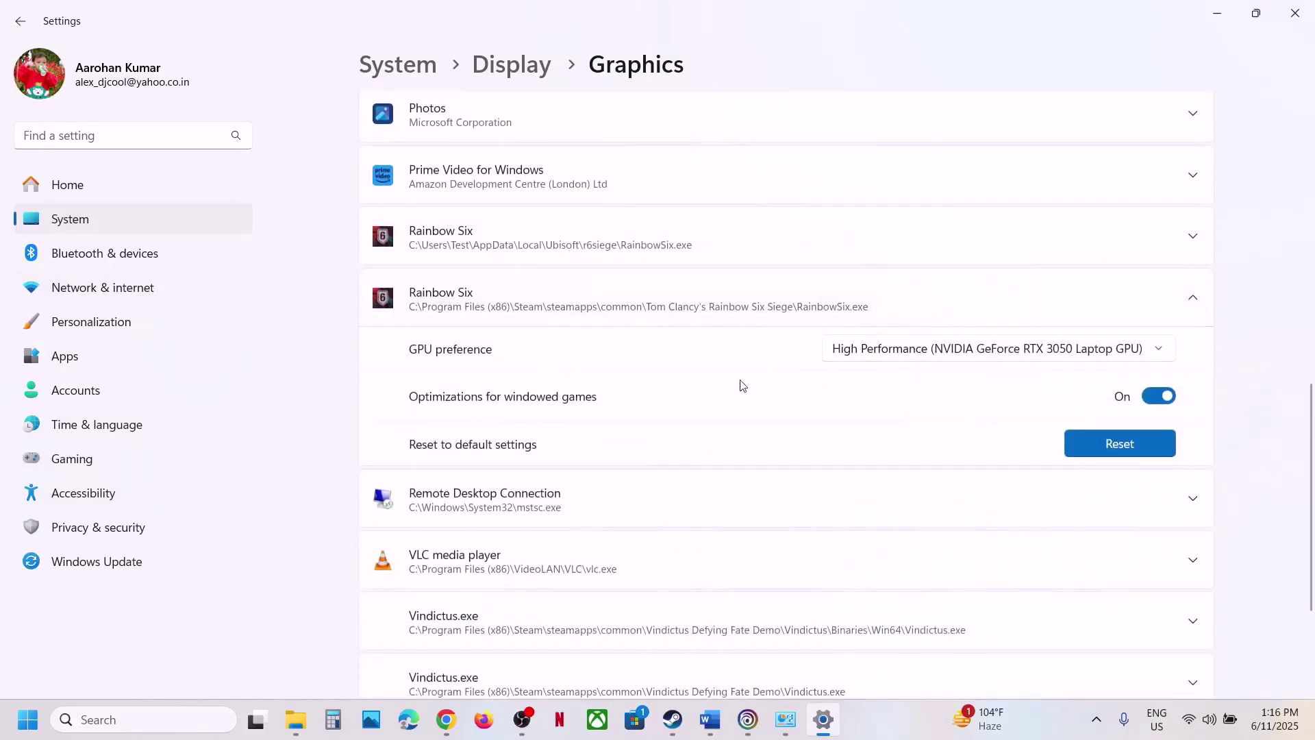
# Step: Set the AppData Rainbow Six entry's GPU preference to High Performance (NVIDIA GeForce RTX 3050 Laptop GPU) and close Settings
pyautogui.click(578, 241)
pyautogui.click(1042, 287)
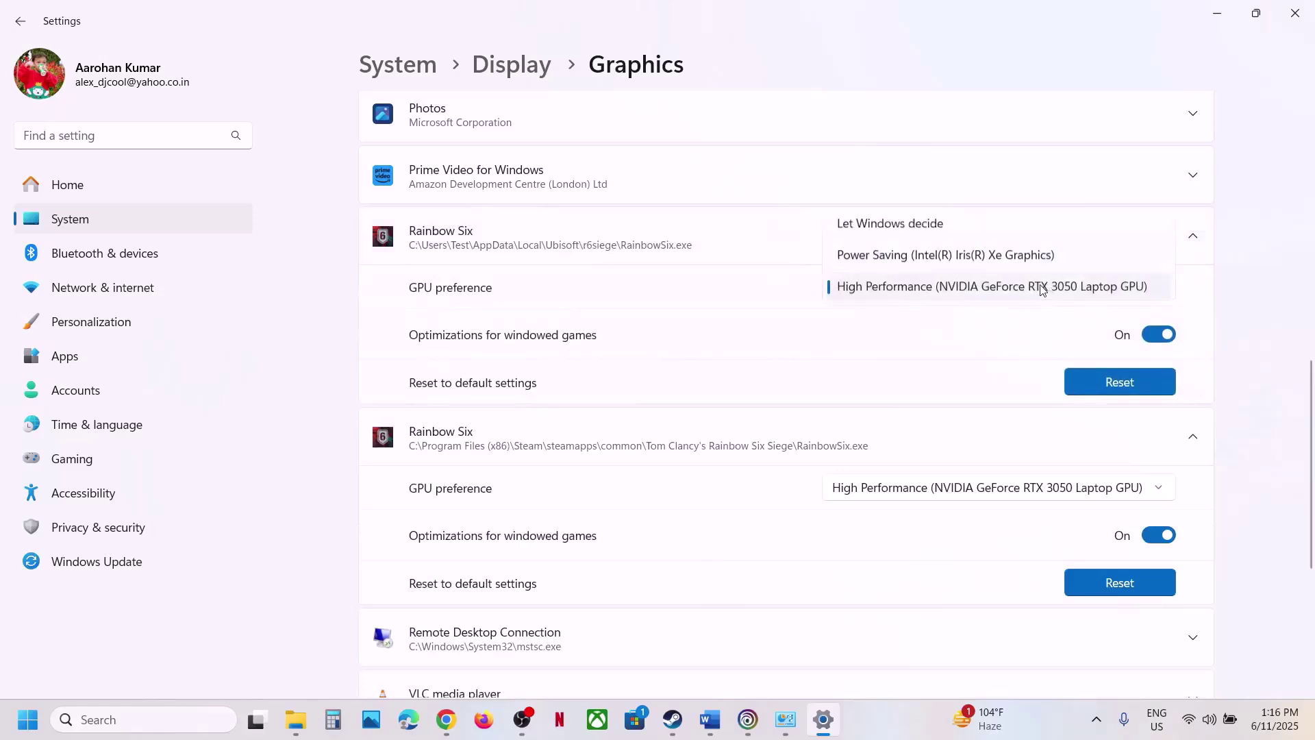
pyautogui.click(902, 293)
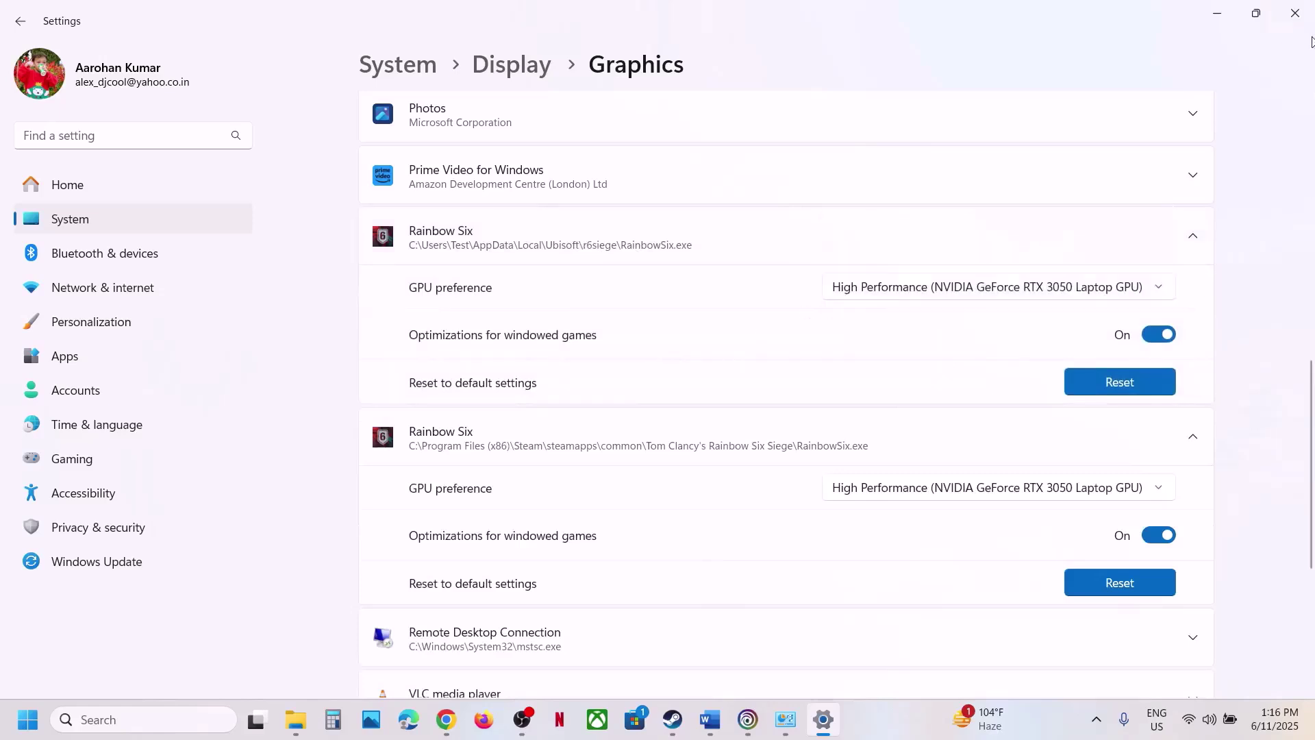
pyautogui.click(1295, 17)
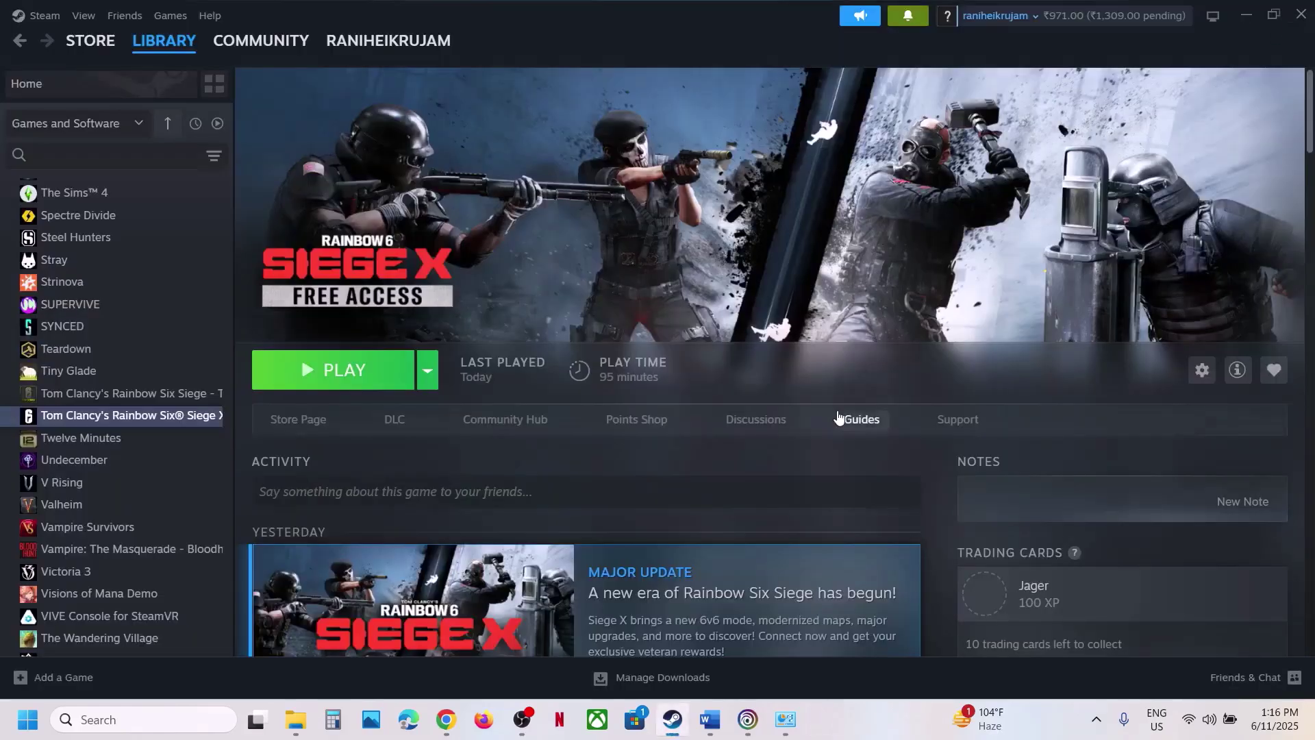
# Step: Switch to the Word notes and copy the NVIDIA download link under Step 17, Roll back graphics driver
pyautogui.click(710, 720)
pyautogui.scroll(-2, 578, 413)
pyautogui.scroll(-1, 577, 412)
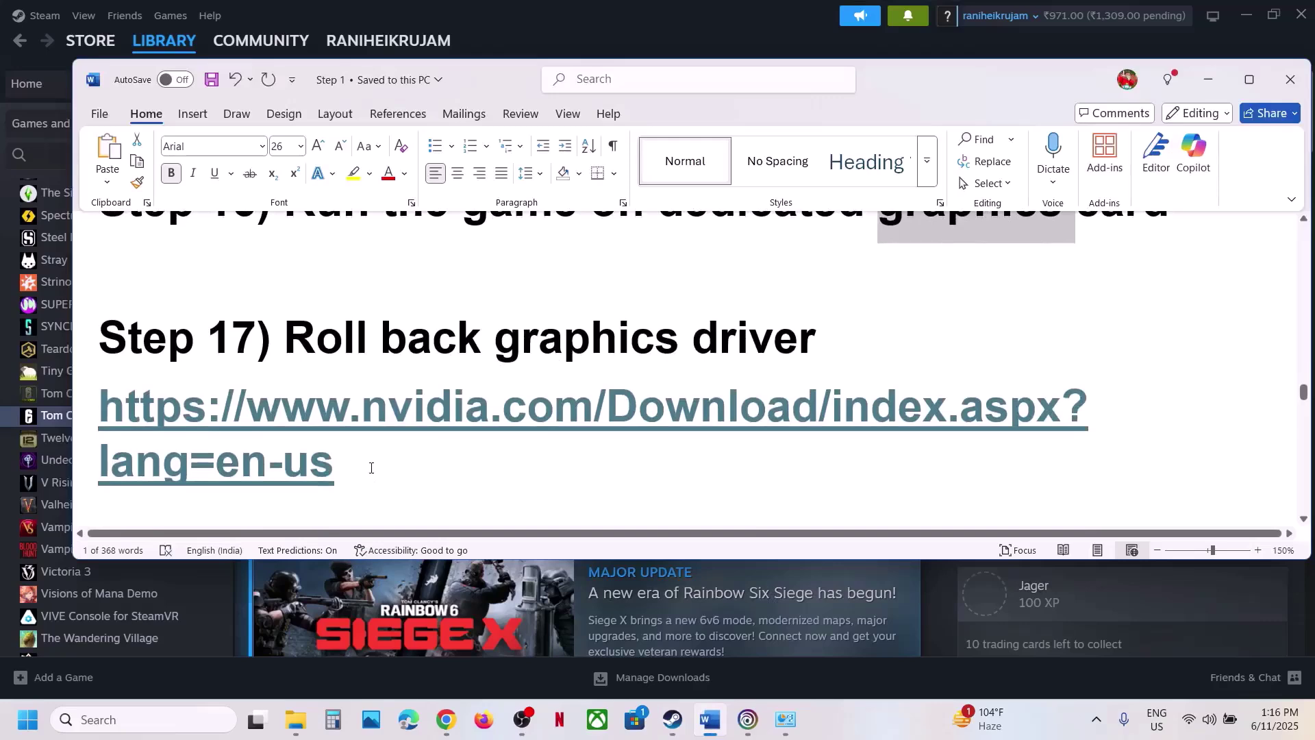
pyautogui.moveTo(371, 468); pyautogui.dragTo(98, 410)
pyautogui.hotkey('ctrl', 'c')
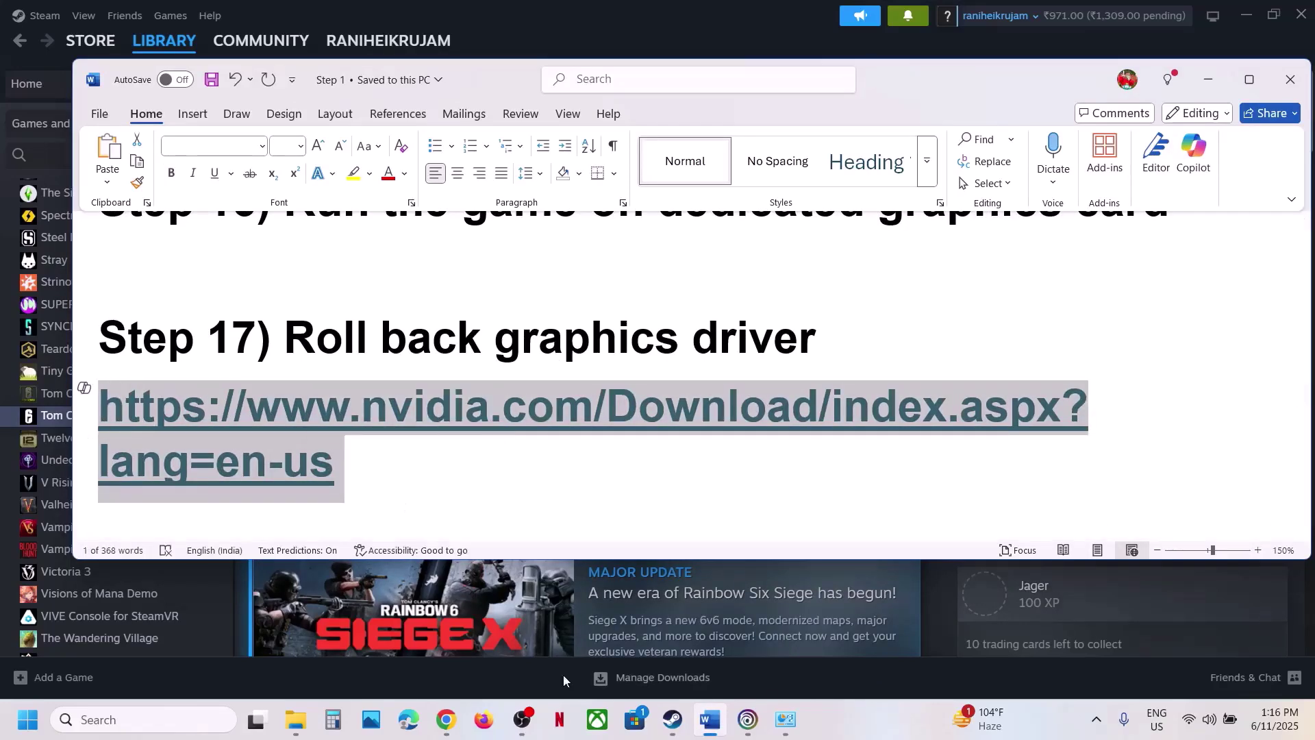
# Step: Switch to Chrome and open the copied NVIDIA driver link in a new tab
pyautogui.moveTo(446, 720)
pyautogui.click(388, 679)
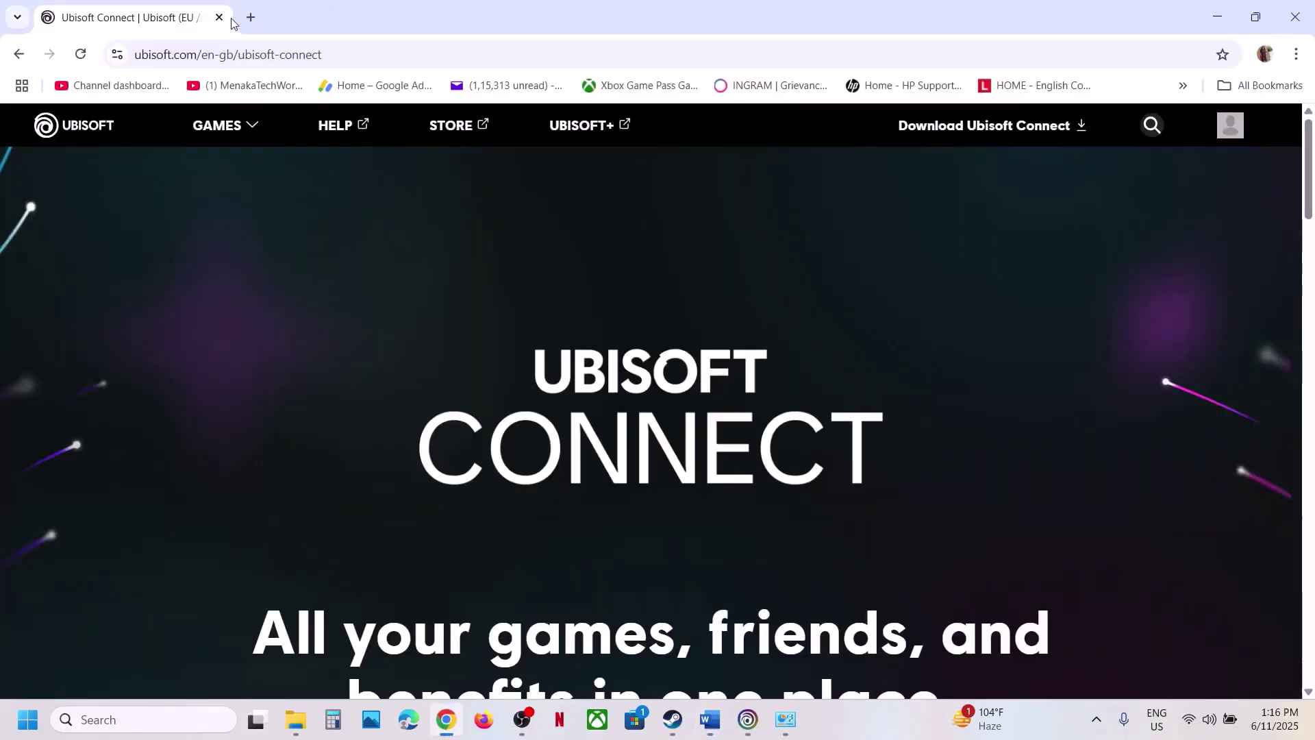
pyautogui.click(251, 17)
pyautogui.hotkey('ctrl', 'v')
pyautogui.press('Return')
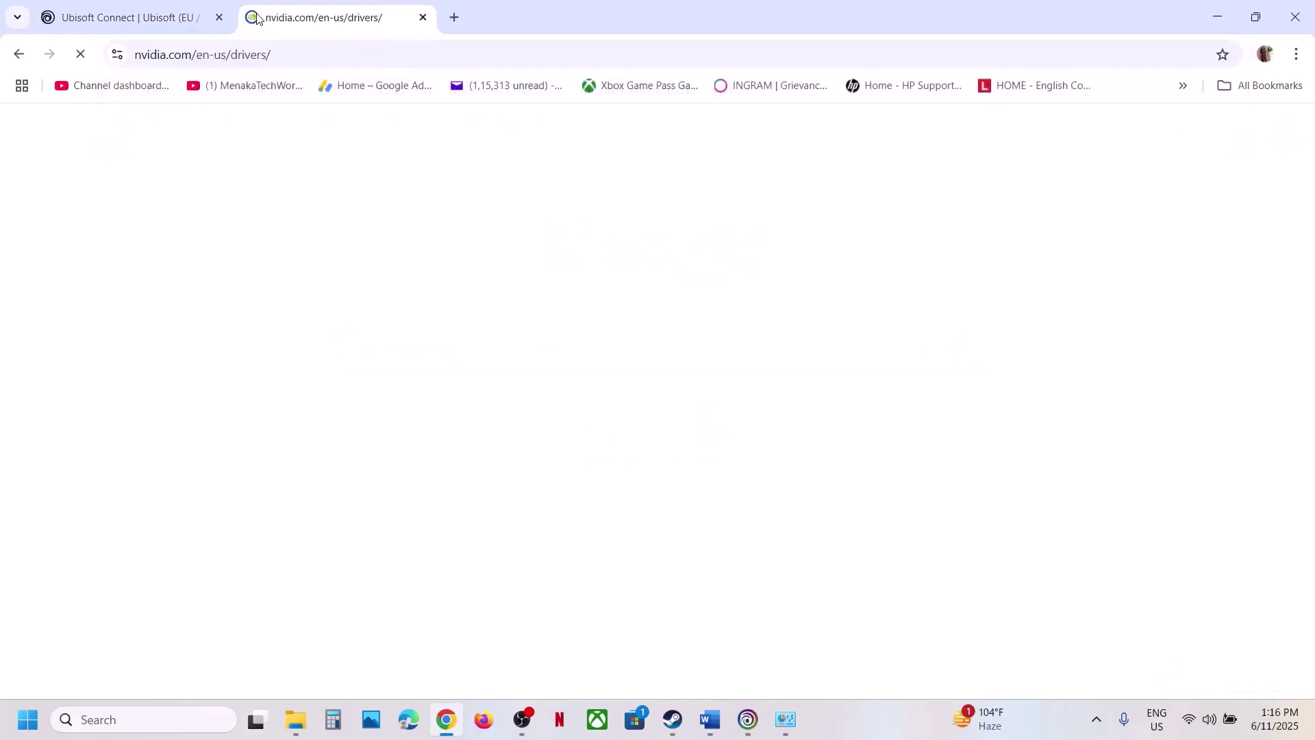
# Step: Find drivers for the GeForce RTX 3050 Laptop GPU on Windows 11 in English (US) through the manual driver search
pyautogui.scroll(-3, 303, 370)
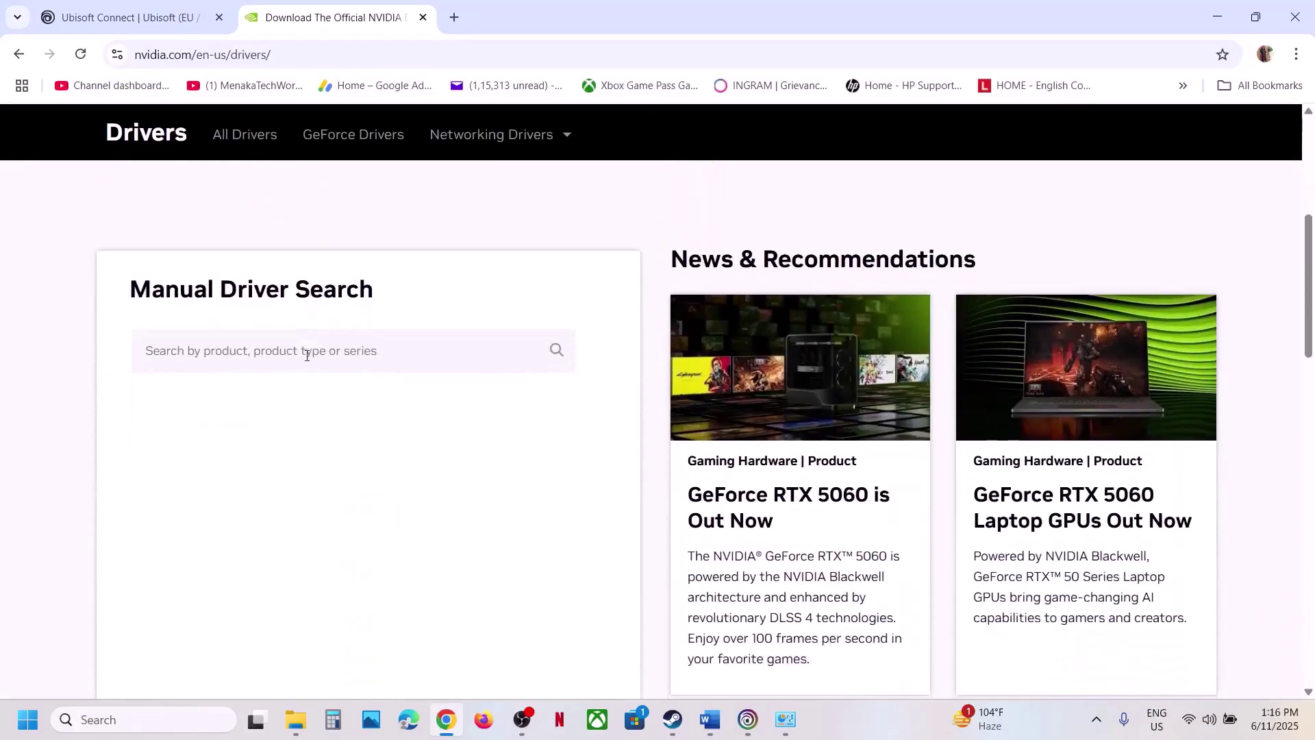
pyautogui.scroll(-2, 308, 353)
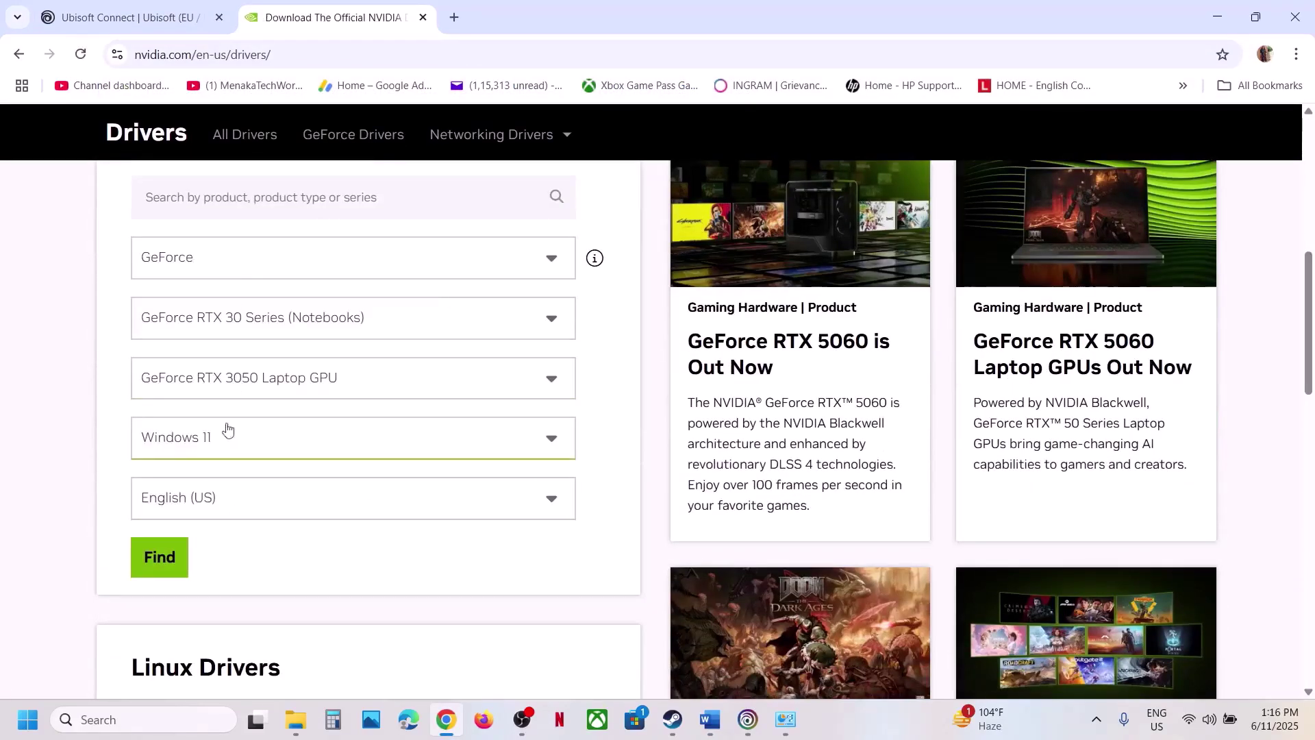
pyautogui.click(168, 566)
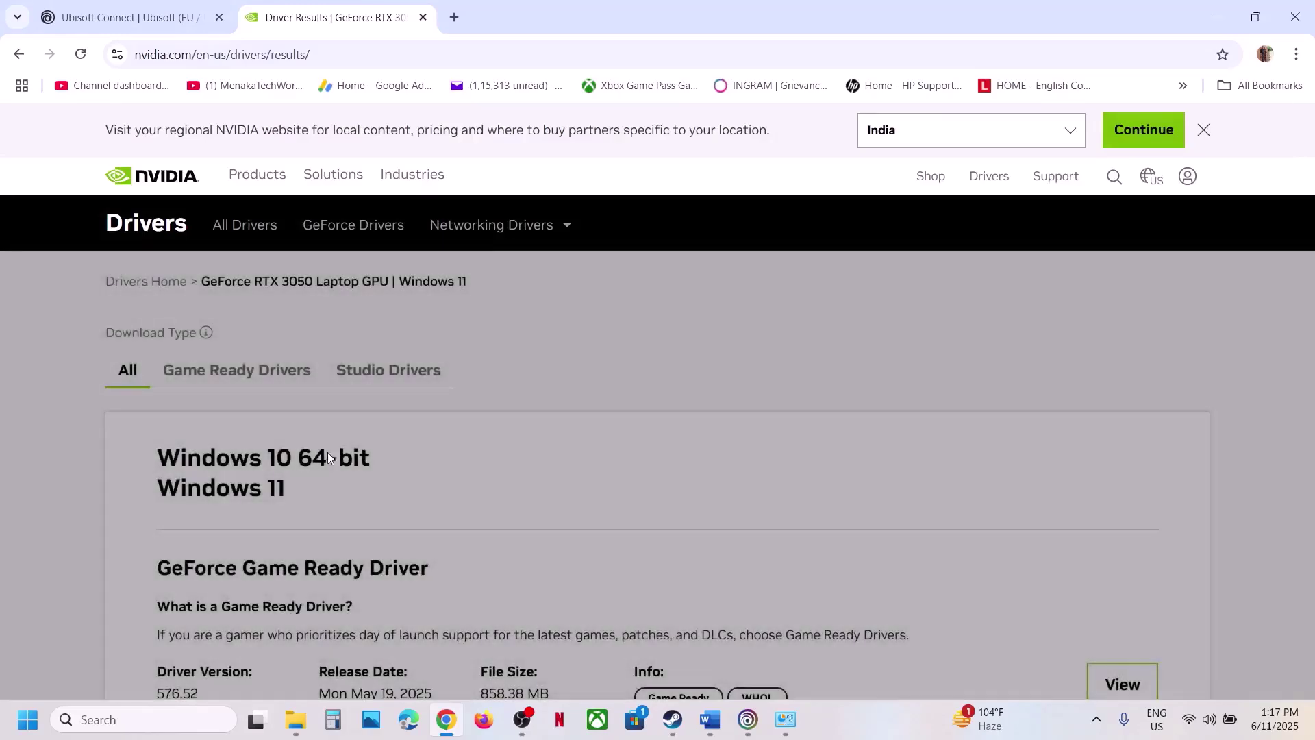
# Step: Expand the list of additional driver versions below the search results
pyautogui.scroll(-7, 329, 458)
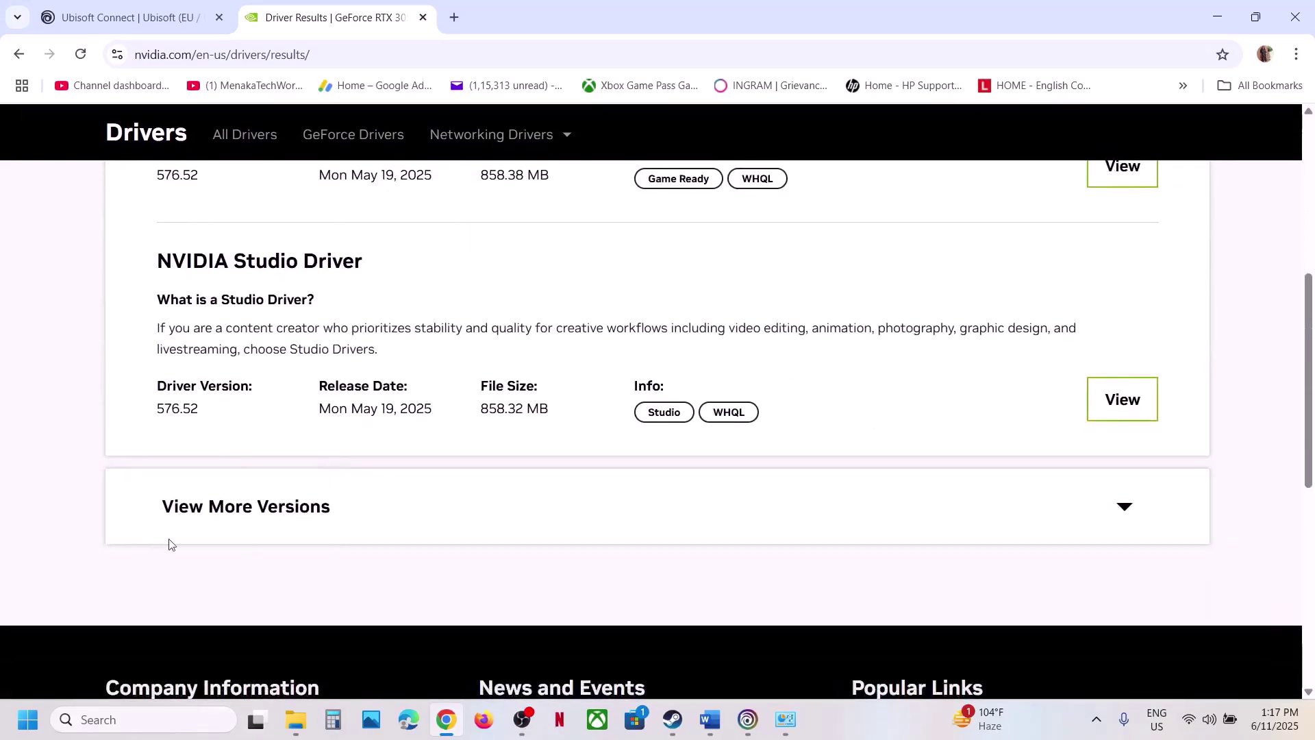
pyautogui.click(231, 517)
pyautogui.scroll(-4, 572, 379)
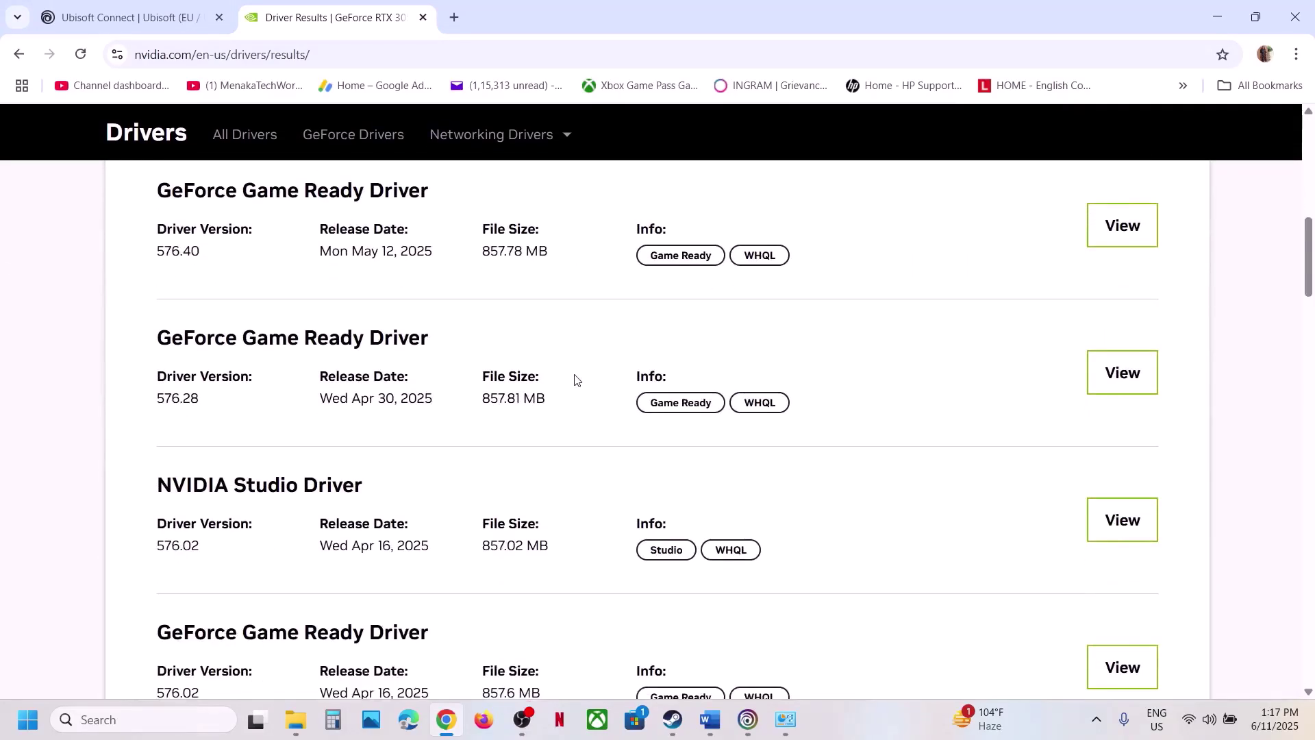
# Step: Compare the version numbers of the newest GeForce Game Ready drivers, from 576.52 back to 576.28
pyautogui.scroll(7, 541, 398)
pyautogui.scroll(3, 278, 442)
pyautogui.scroll(-2, 185, 508)
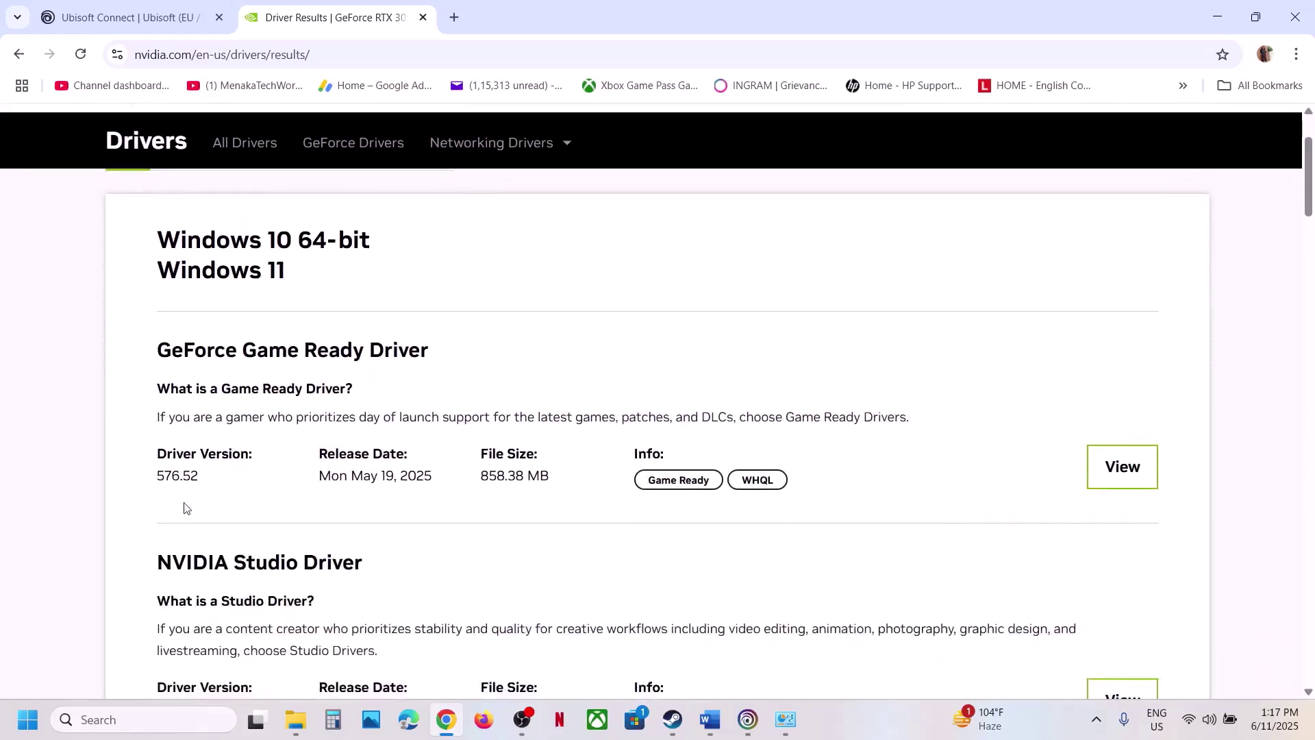
pyautogui.moveTo(160, 474); pyautogui.dragTo(204, 479)
pyautogui.scroll(-6, 297, 470)
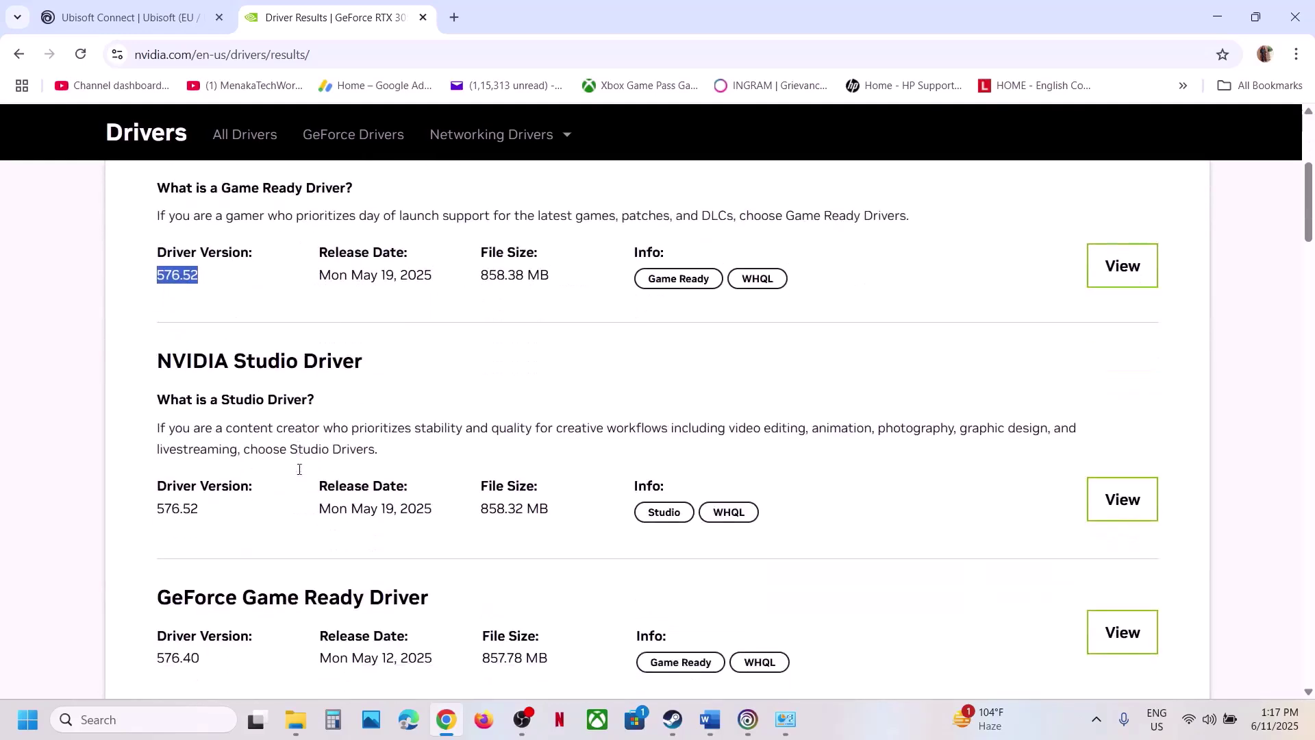
pyautogui.scroll(-1, 217, 436)
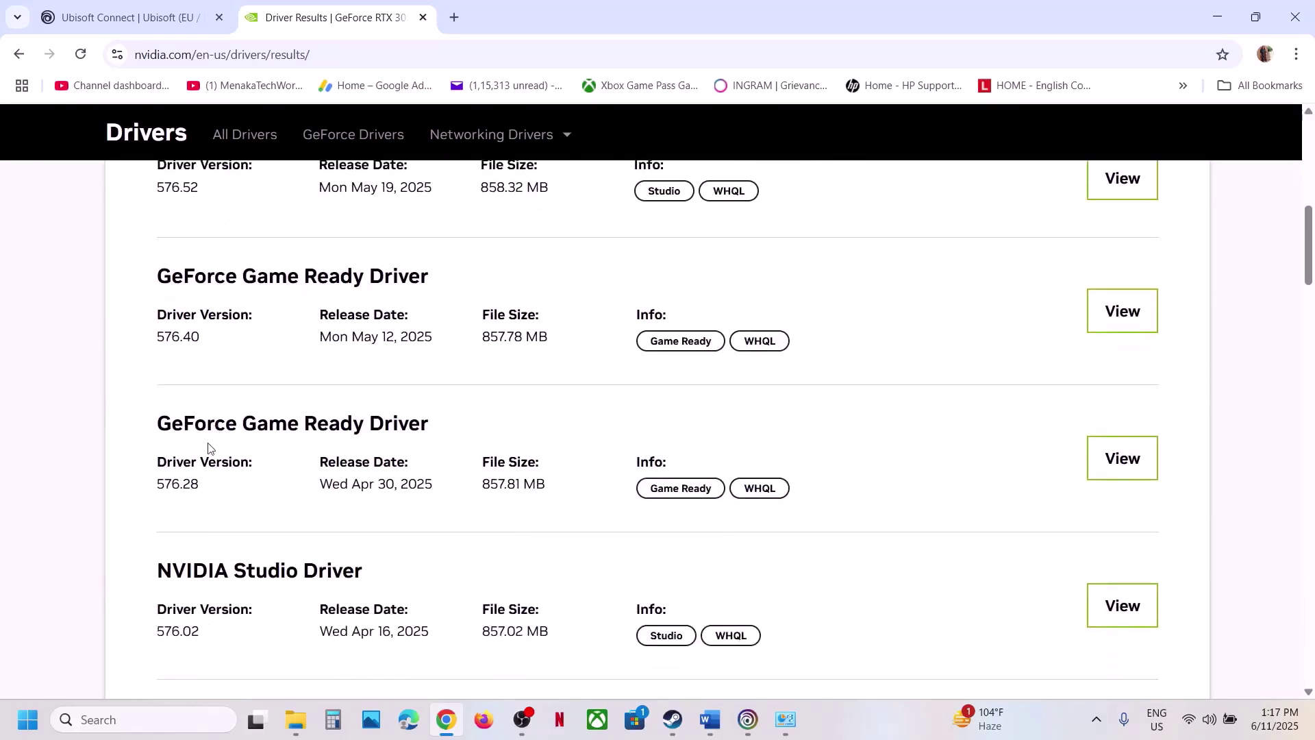
pyautogui.moveTo(151, 340); pyautogui.dragTo(205, 350)
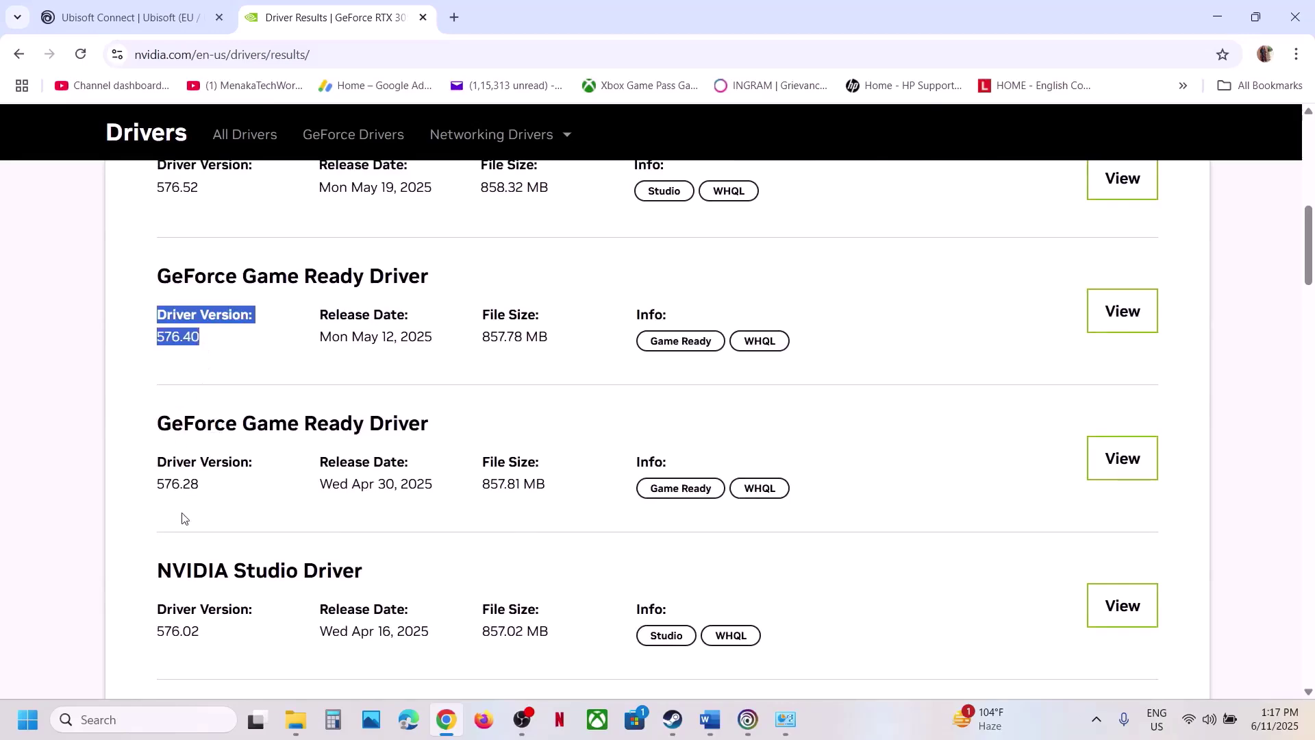
pyautogui.moveTo(151, 489); pyautogui.dragTo(205, 492)
pyautogui.click(205, 491)
# Step: Look further down the older releases for the GeForce Game Ready Driver 566.36 from December 05, 2024
pyautogui.scroll(-20, 273, 494)
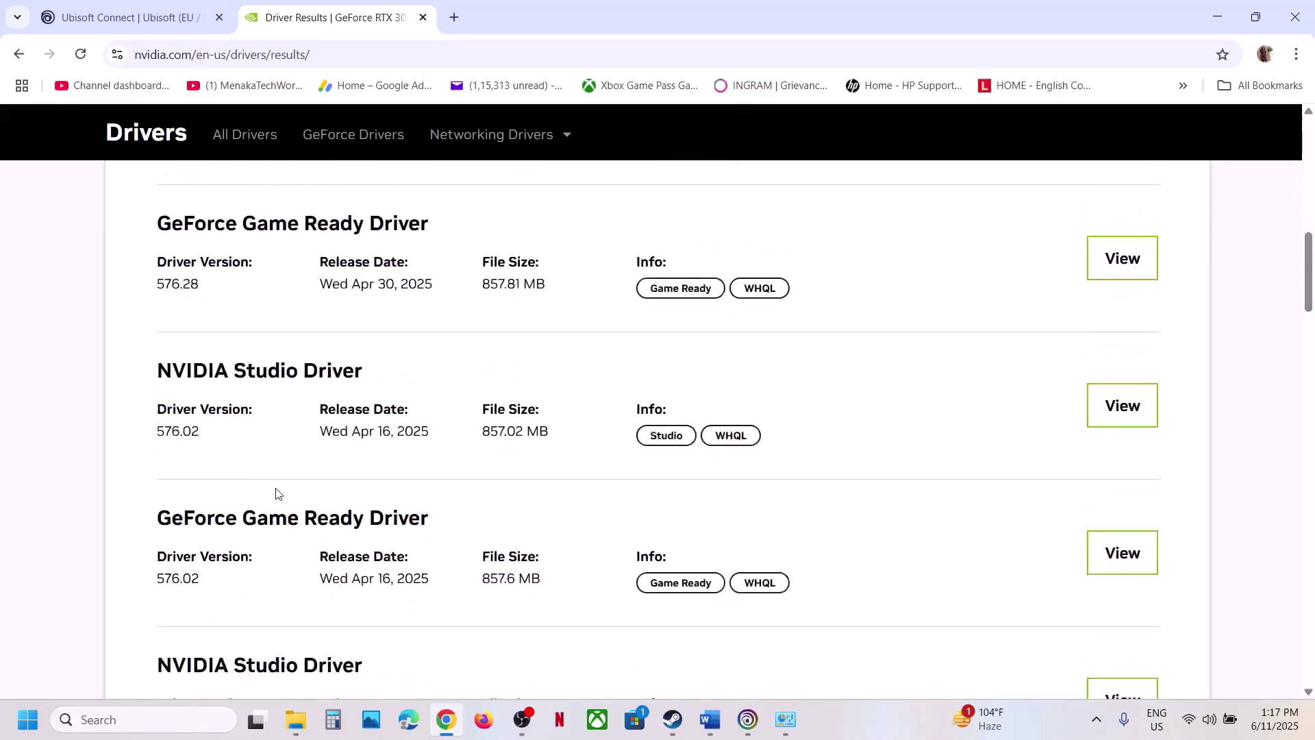
pyautogui.scroll(-10, 305, 474)
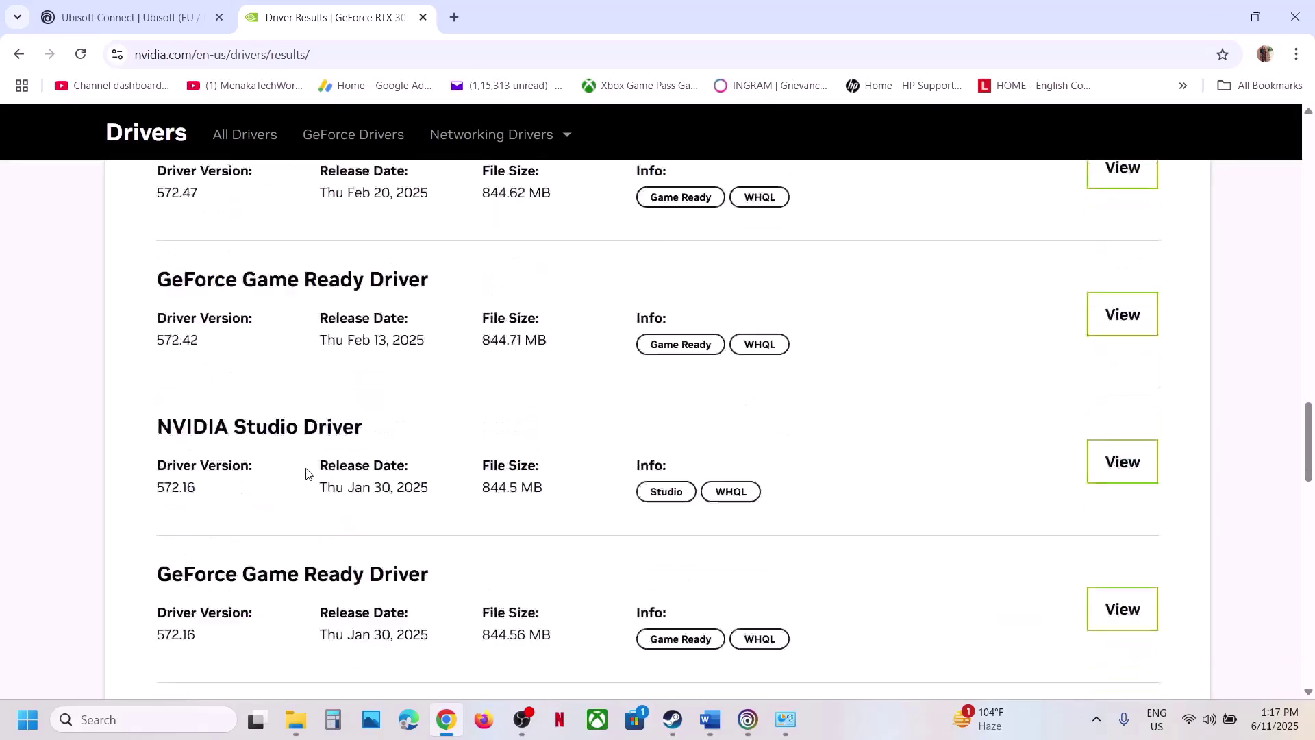
pyautogui.scroll(3, 301, 464)
pyautogui.scroll(-4, 302, 465)
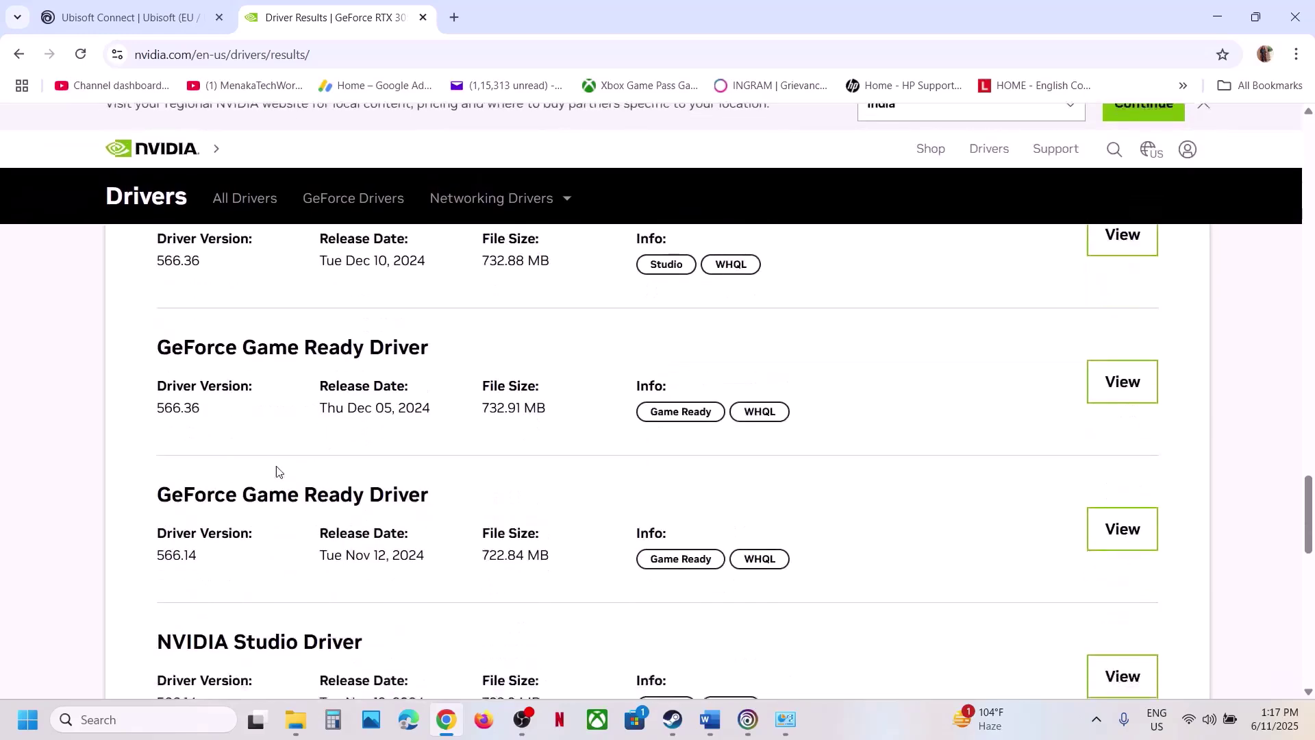
pyautogui.moveTo(157, 340); pyautogui.dragTo(226, 355)
pyautogui.moveTo(156, 282); pyautogui.dragTo(335, 284)
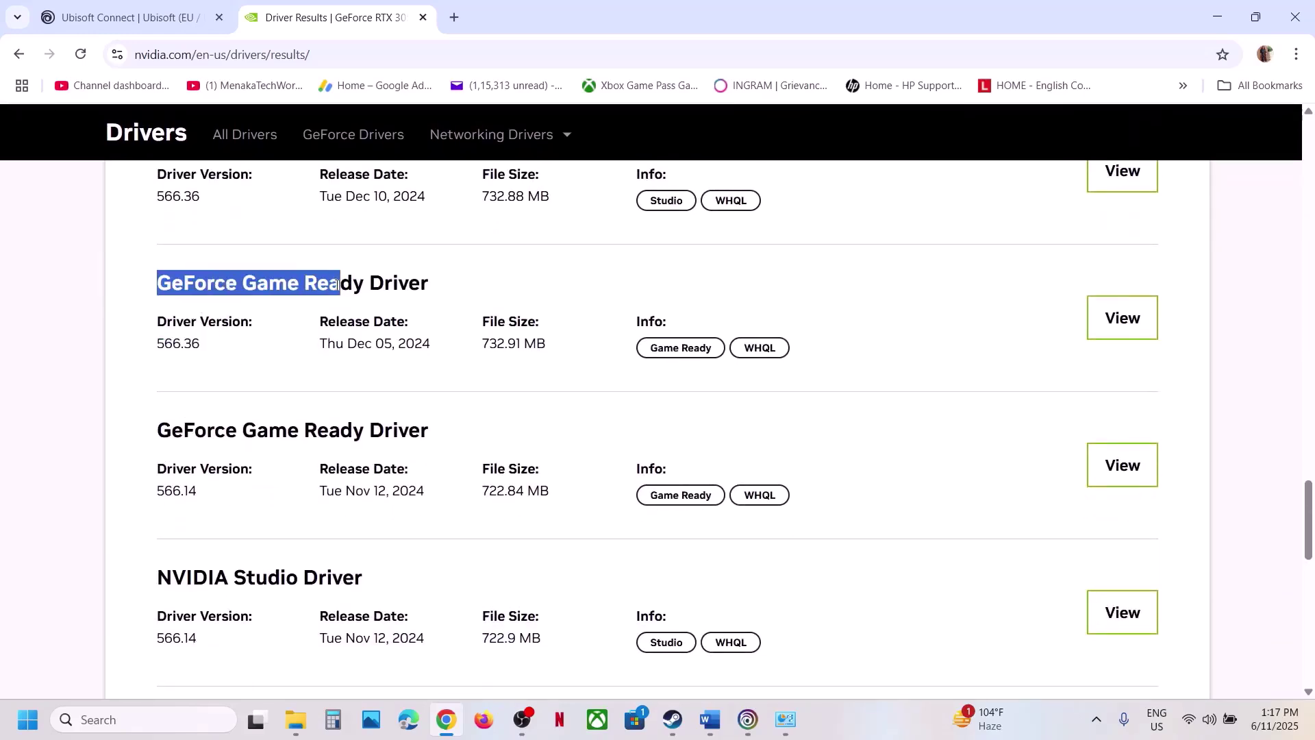
pyautogui.moveTo(120, 339); pyautogui.dragTo(268, 350)
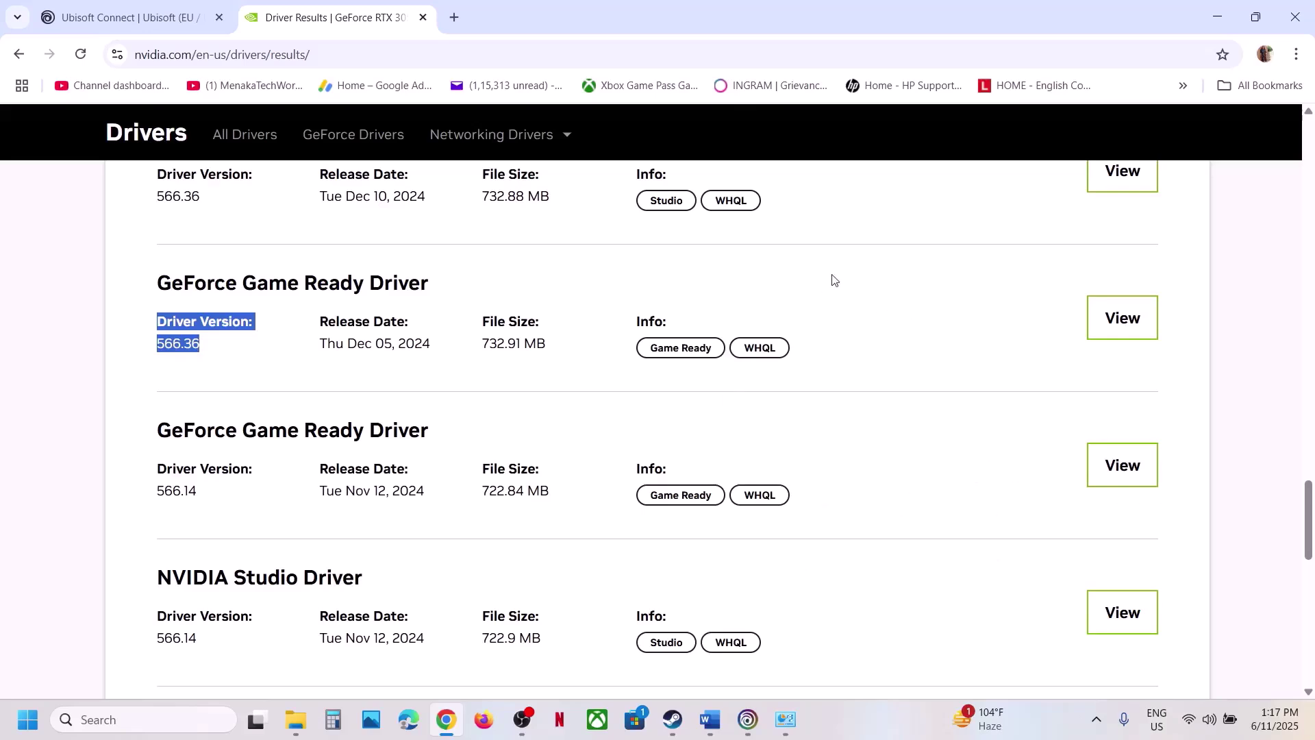
# Step: Switch to the Word notes and highlight the debug mode instruction in Step 18
pyautogui.click(673, 720)
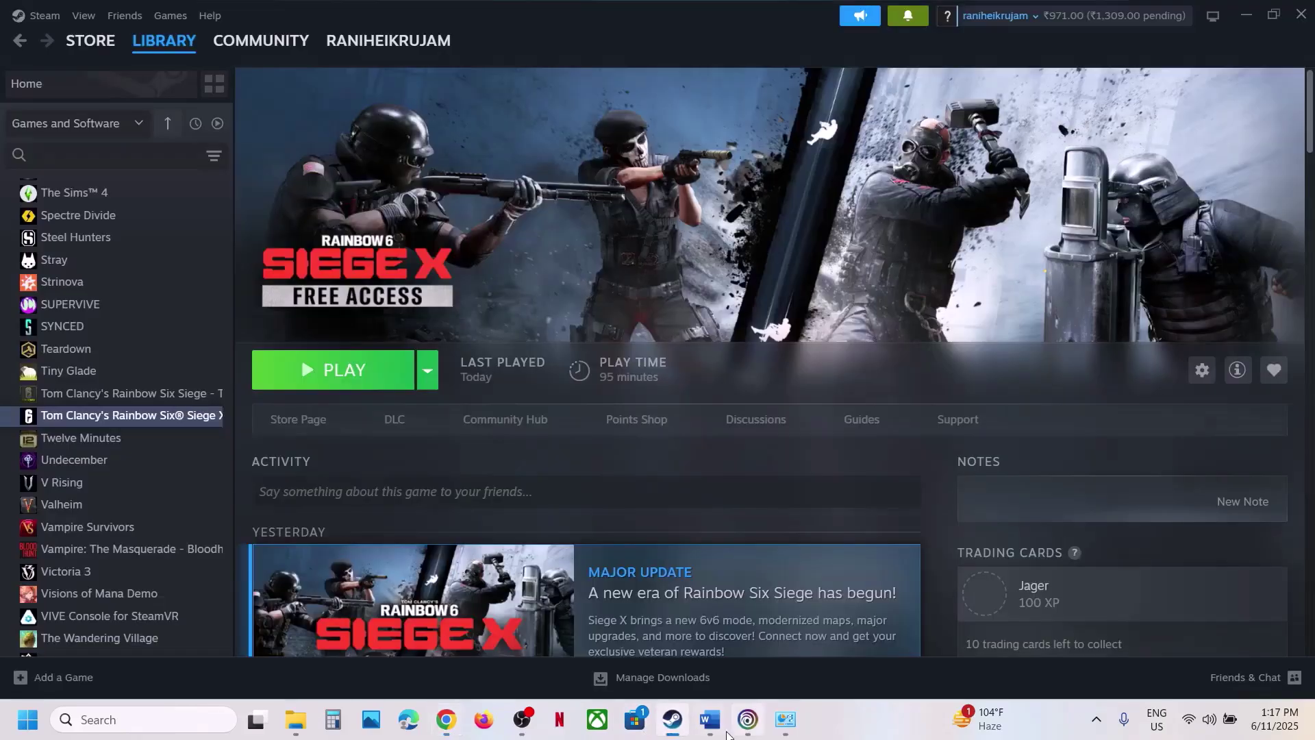
pyautogui.click(710, 720)
pyautogui.scroll(-3, 650, 447)
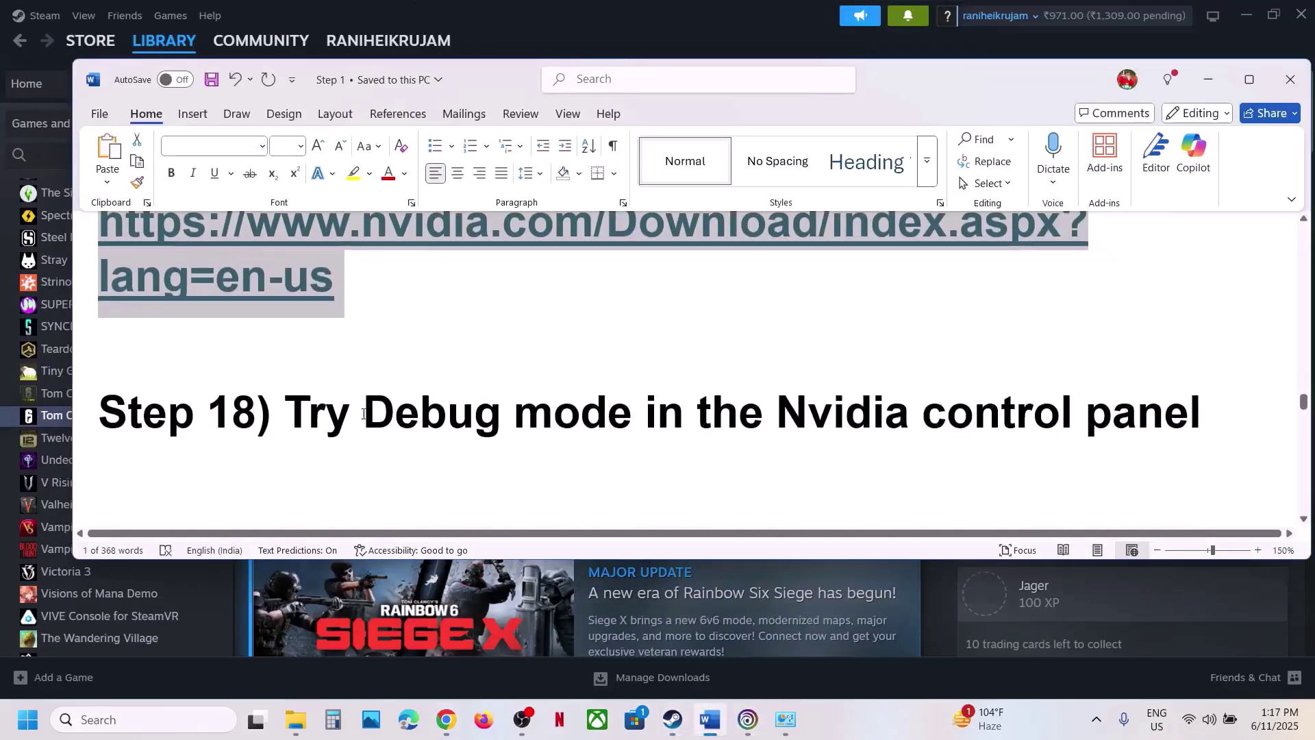
pyautogui.moveTo(364, 414); pyautogui.dragTo(586, 415)
# Step: Show the desktop and open the NVIDIA Control Panel
pyautogui.press('super+d')
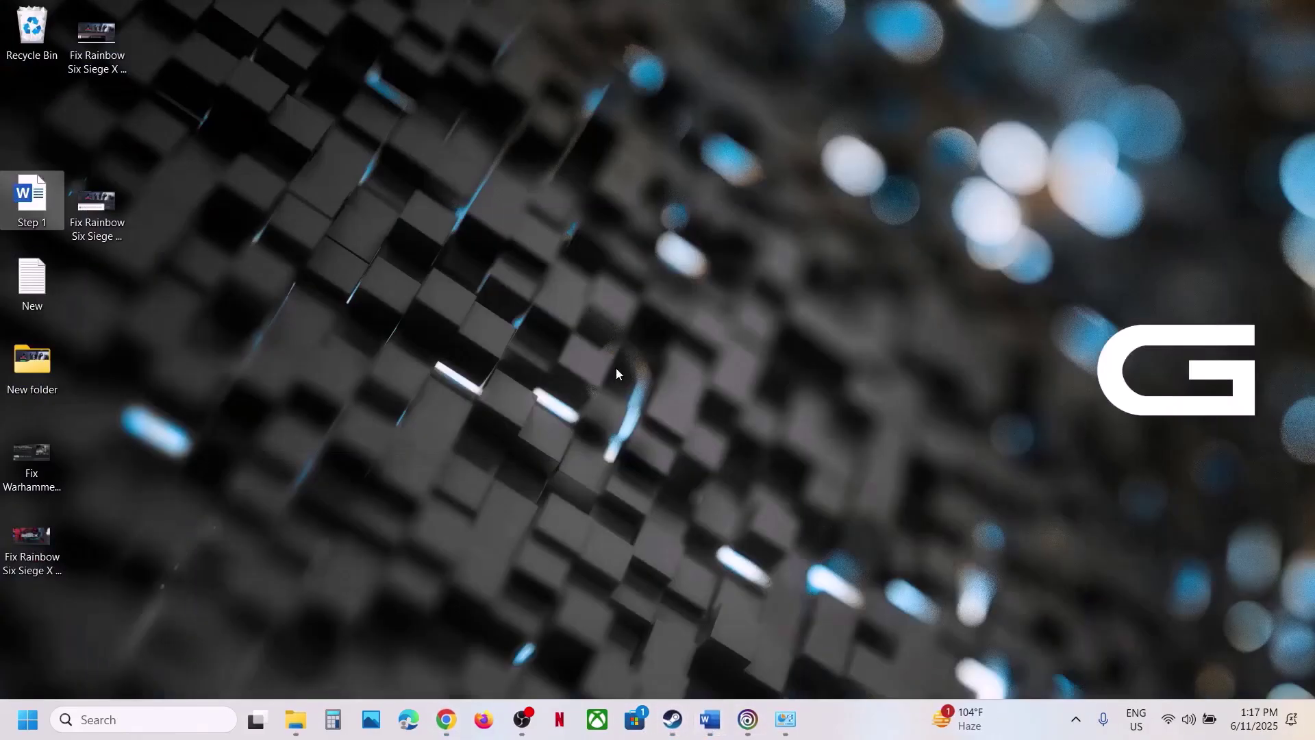
pyautogui.rightClick(615, 363)
pyautogui.click(709, 346)
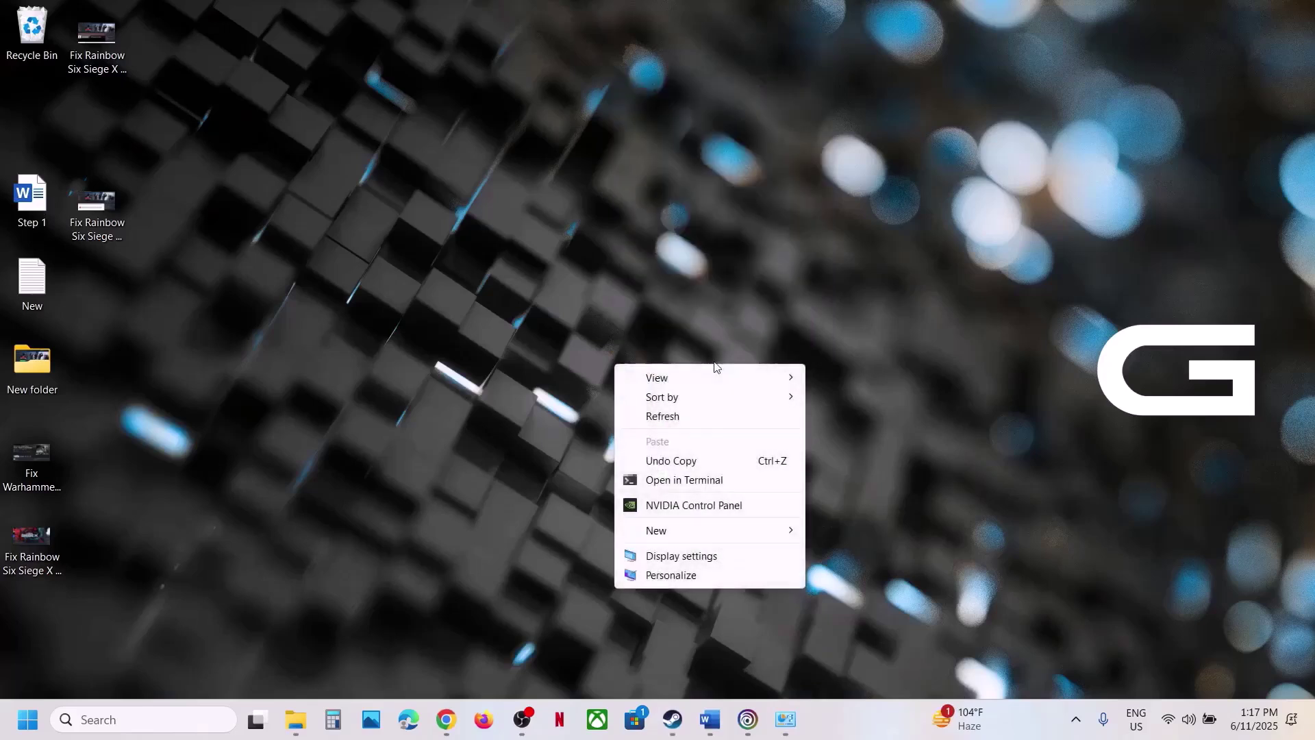
pyautogui.click(693, 507)
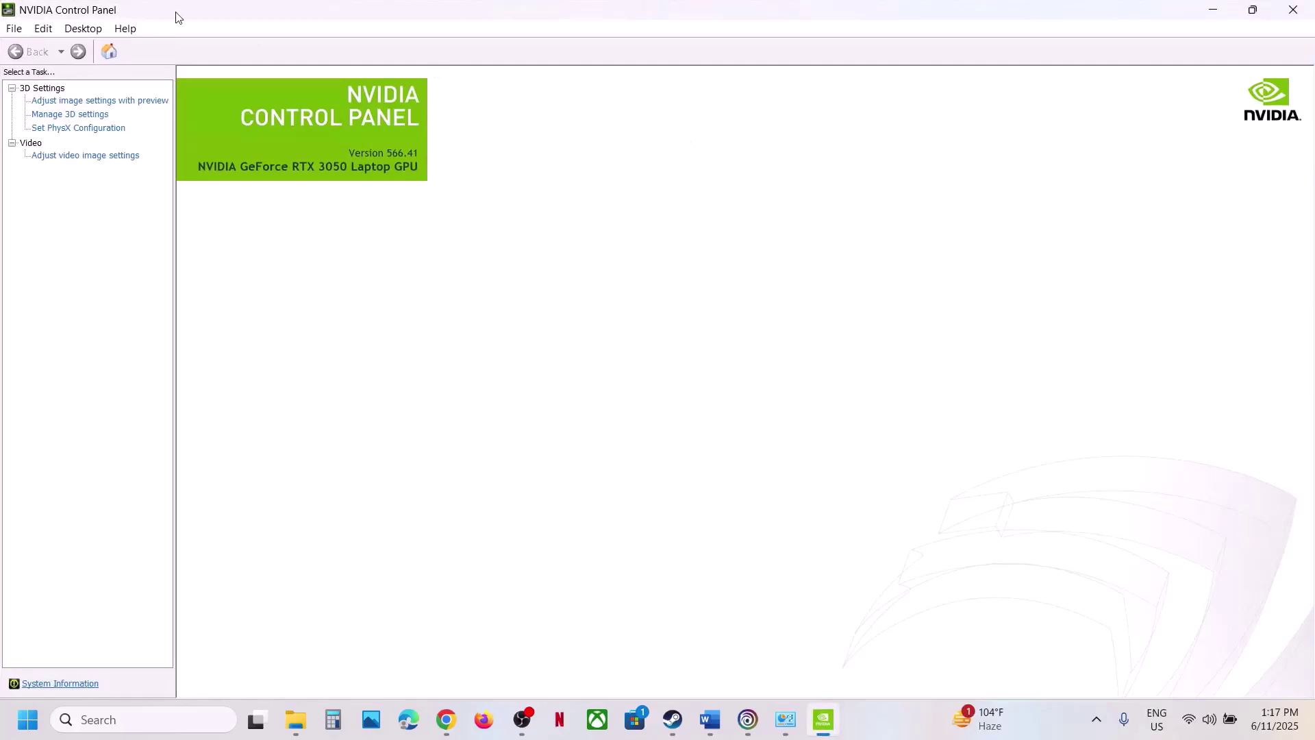
# Step: Turn on Debug Mode in the NVIDIA Control Panel, check the option, and close the program
pyautogui.click(126, 29)
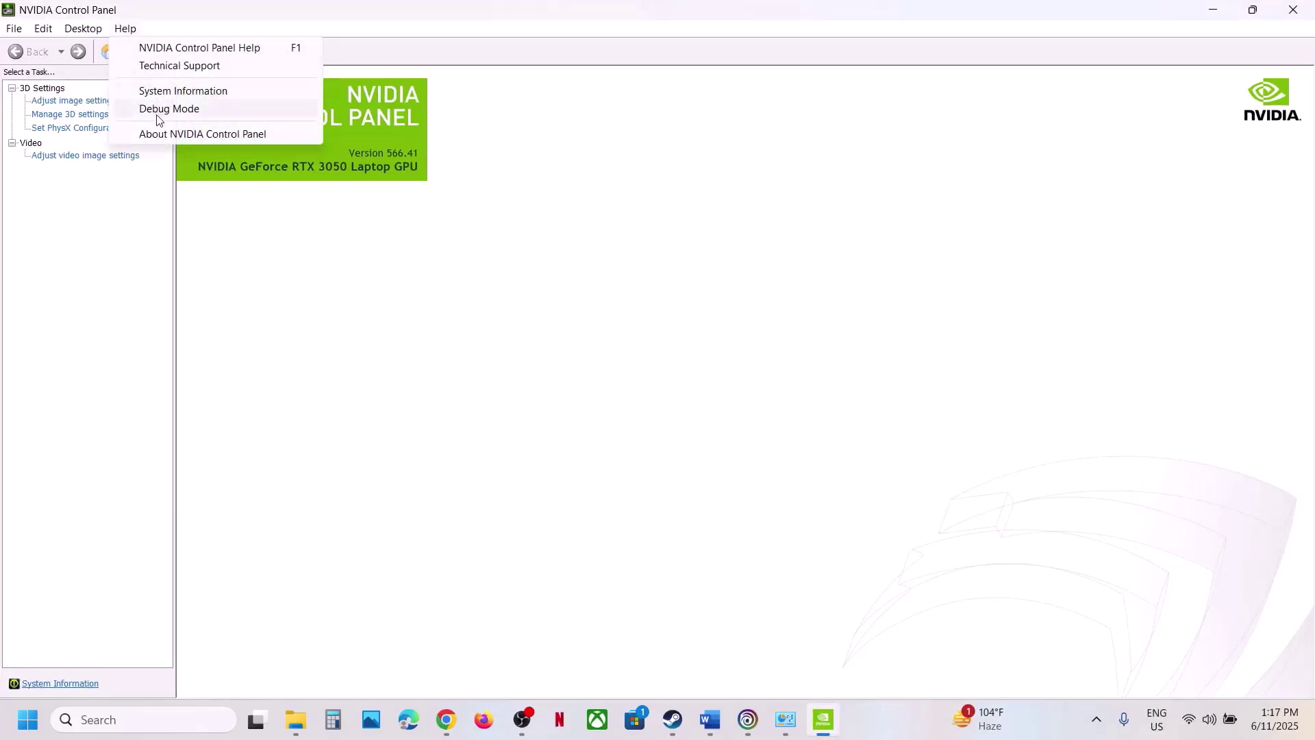
pyautogui.click(158, 110)
pyautogui.click(126, 28)
pyautogui.click(502, 285)
pyautogui.click(1294, 10)
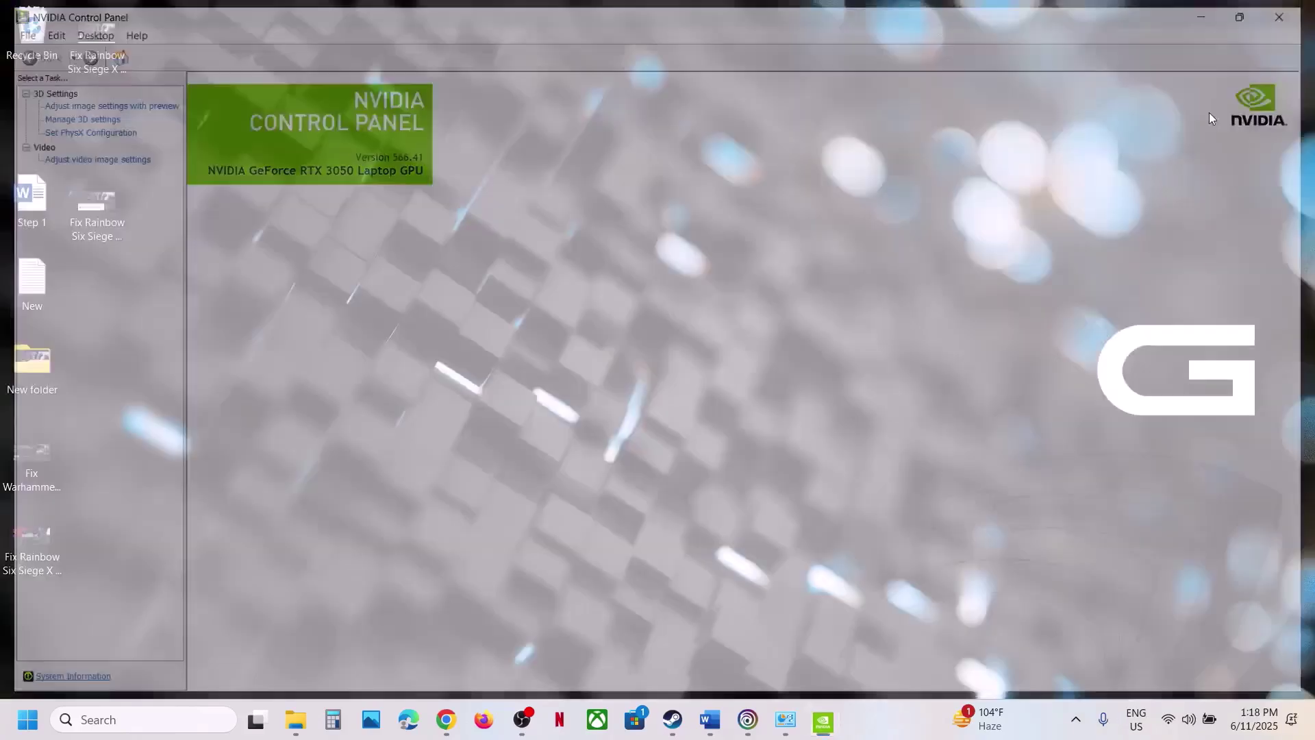
# Step: Return to the Word notes and copy the Visual C++ download link under Step 19
pyautogui.click(672, 719)
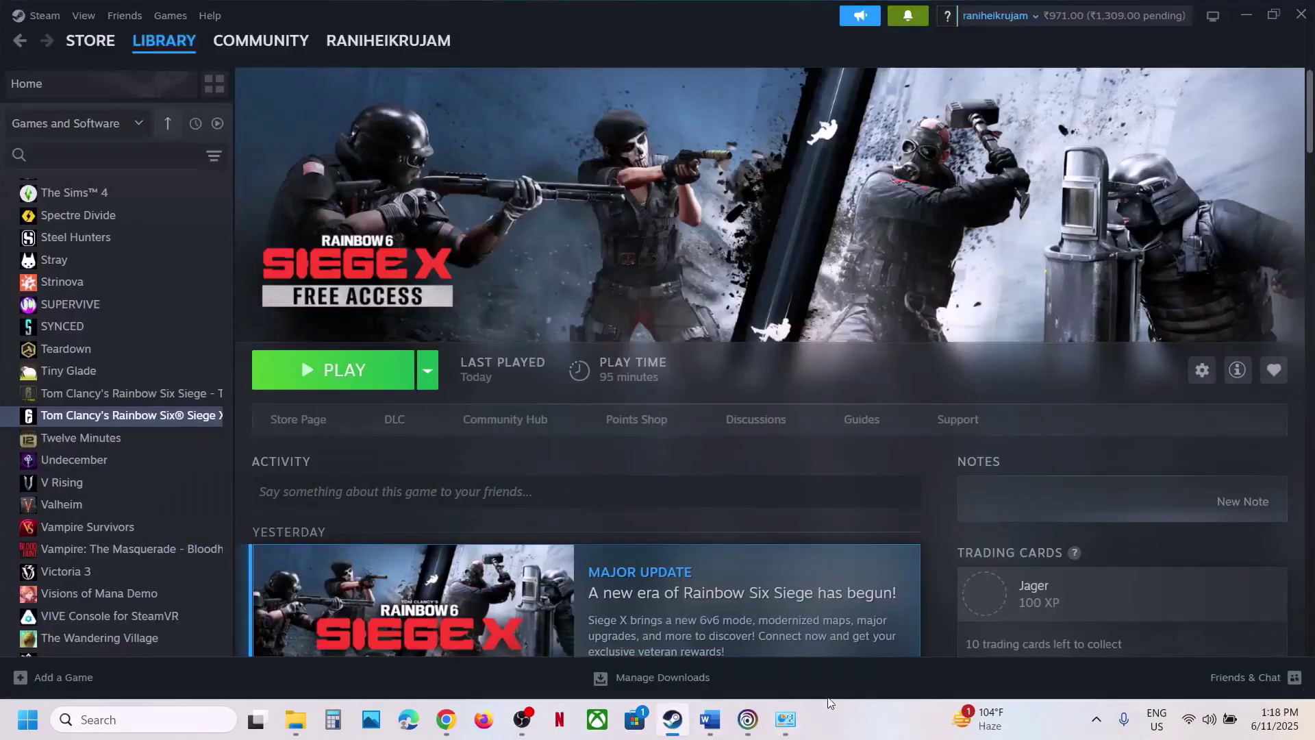
pyautogui.click(710, 720)
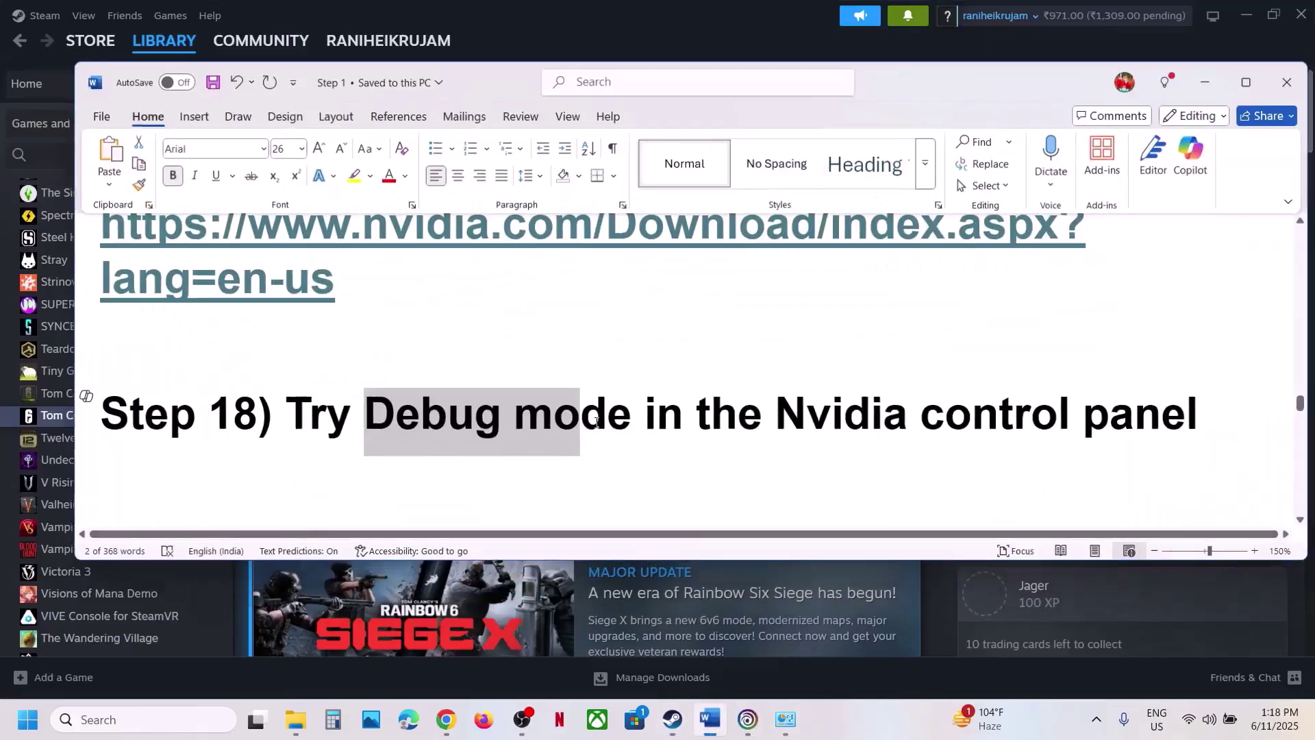
pyautogui.scroll(-3, 587, 479)
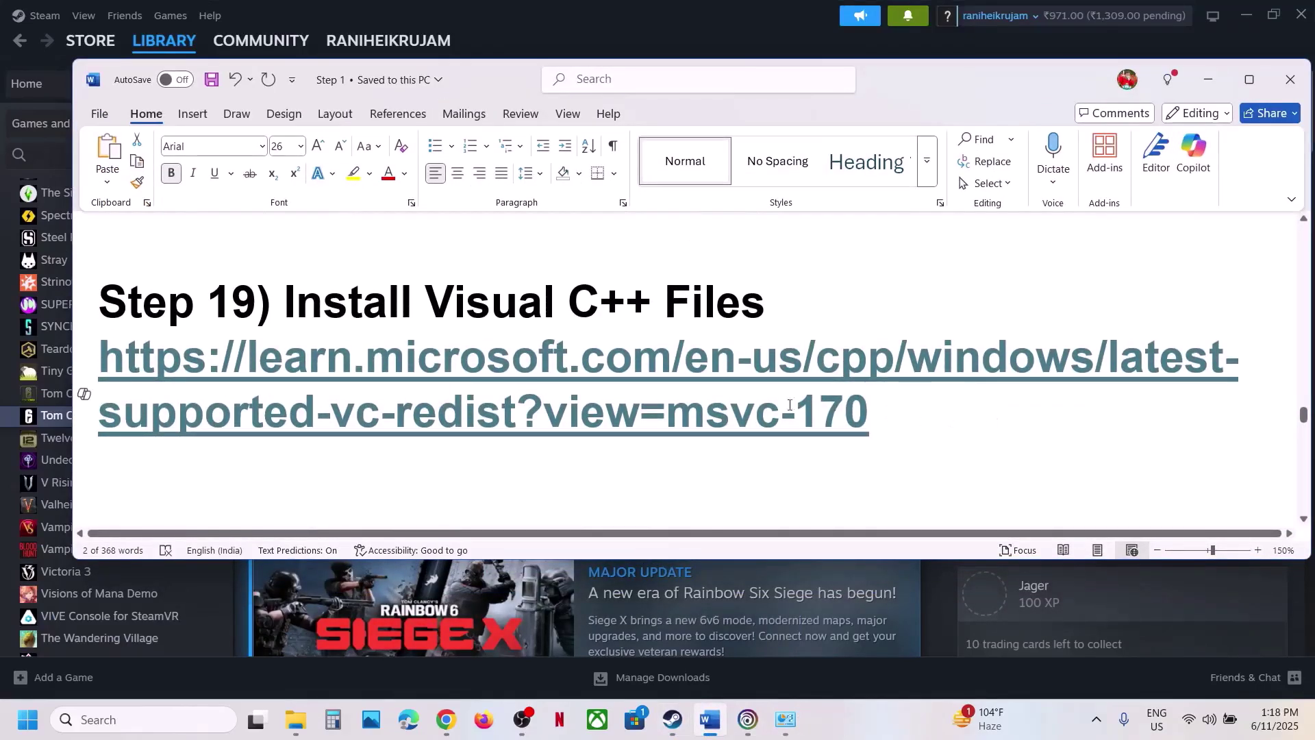
pyautogui.moveTo(867, 413); pyautogui.dragTo(110, 374)
pyautogui.click(942, 600)
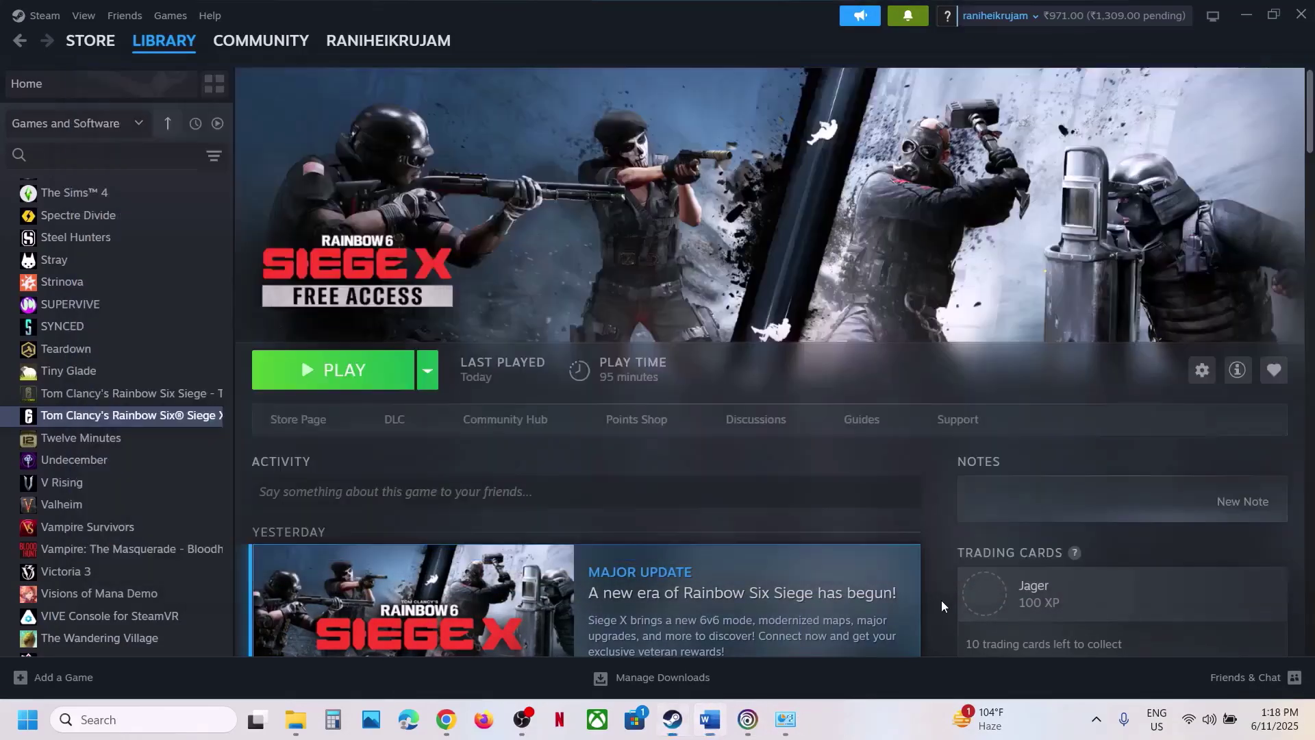
# Step: Switch to Chrome and open the copied Microsoft Visual C++ Redistributable link in a new tab
pyautogui.click(446, 719)
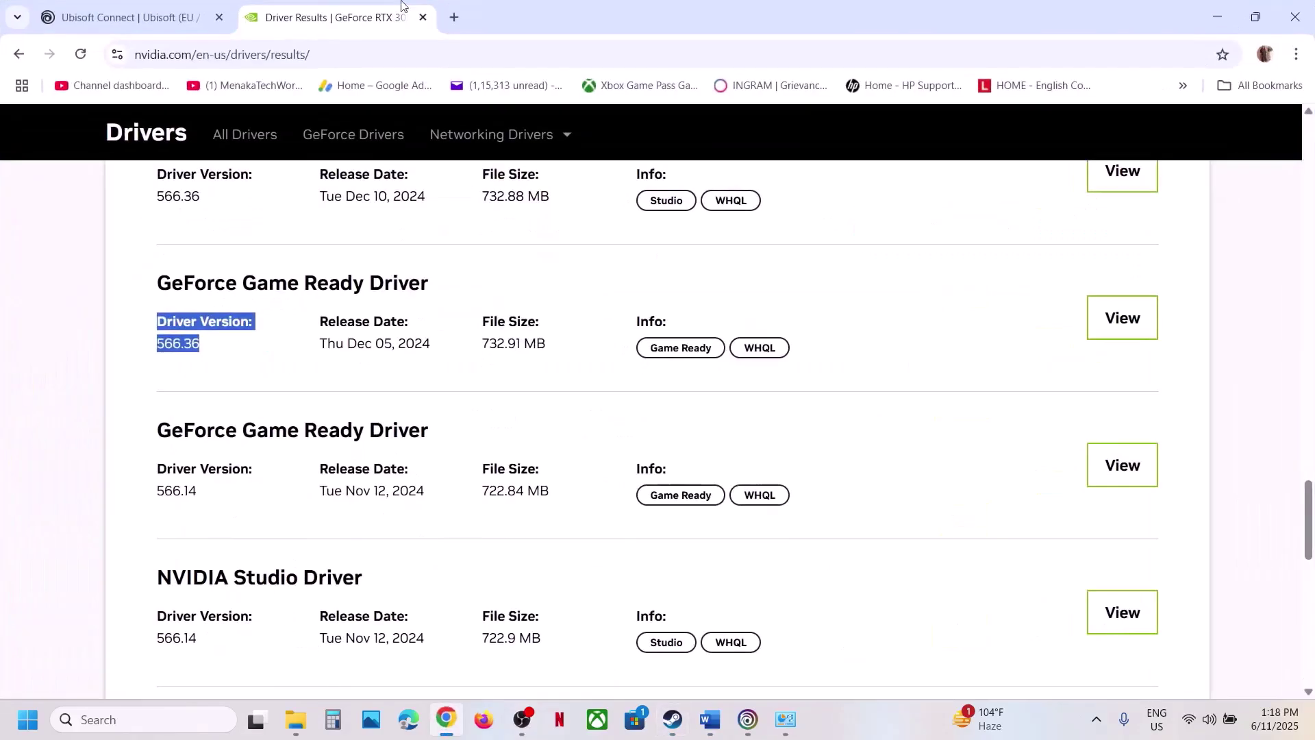
pyautogui.click(452, 20)
pyautogui.write('https://learn.microsoft.com/en-us/cpp/windows/latest-supported-vc-redist?view=msvc-170')
pyautogui.press('Return')
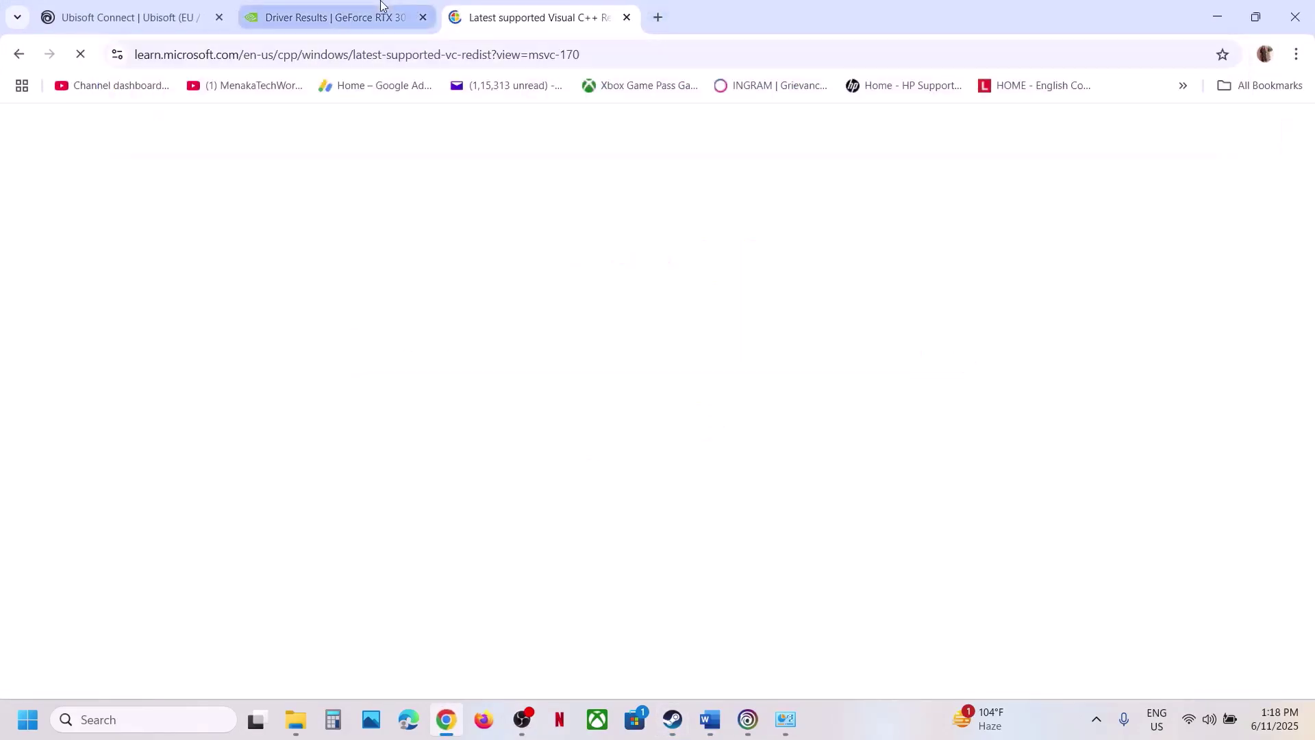
# Step: Download the X86 Visual C++ Redistributable for Visual Studio 2015, 2017, 2019, and 2022 and start its installation with administrator approval
pyautogui.scroll(-8, 678, 305)
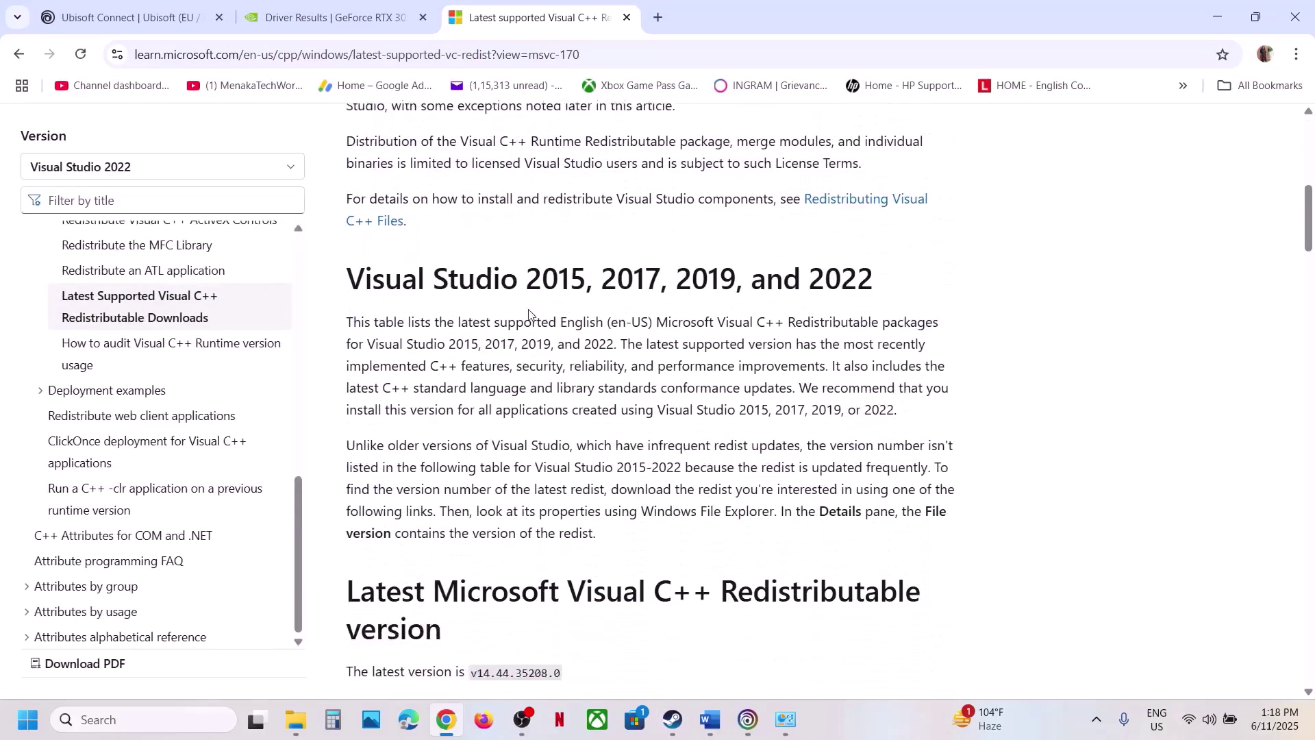
pyautogui.moveTo(404, 277); pyautogui.dragTo(768, 212)
pyautogui.scroll(-7, 464, 399)
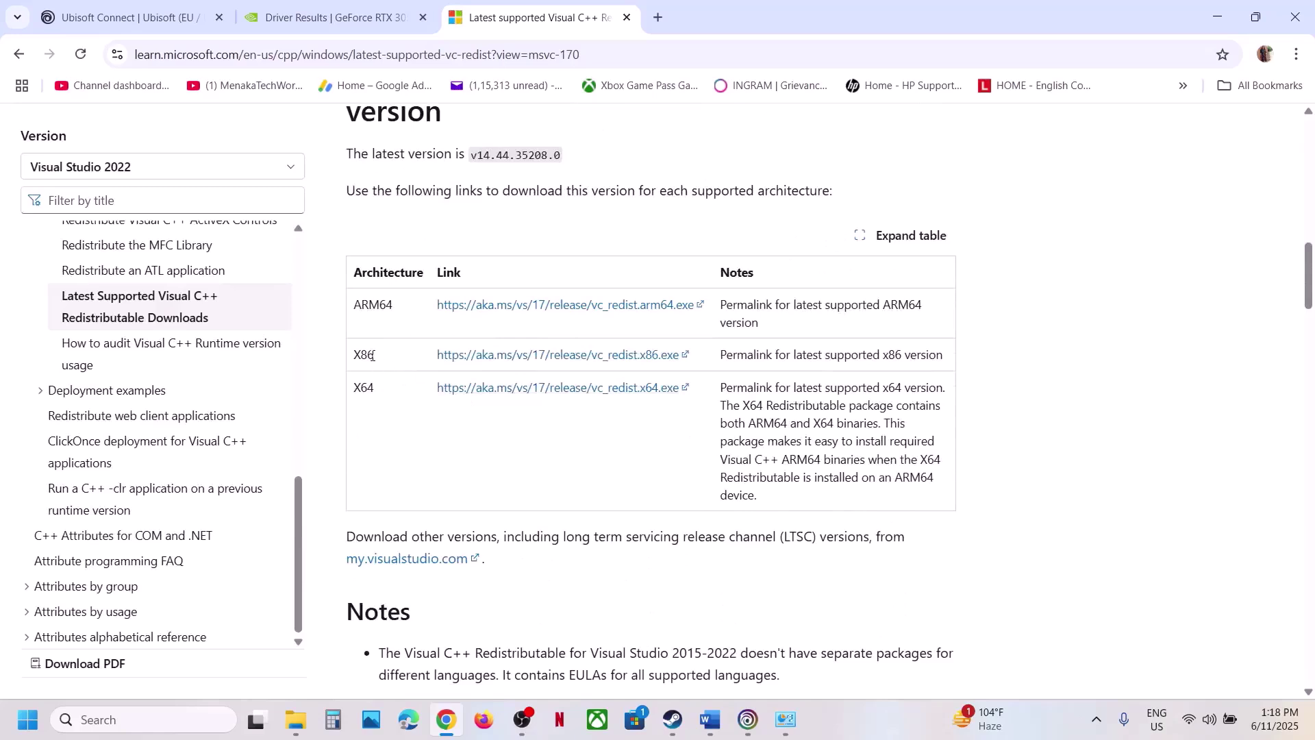
pyautogui.doubleClick(363, 387)
pyautogui.click(353, 352)
pyautogui.doubleClick(363, 355)
pyautogui.click(473, 355)
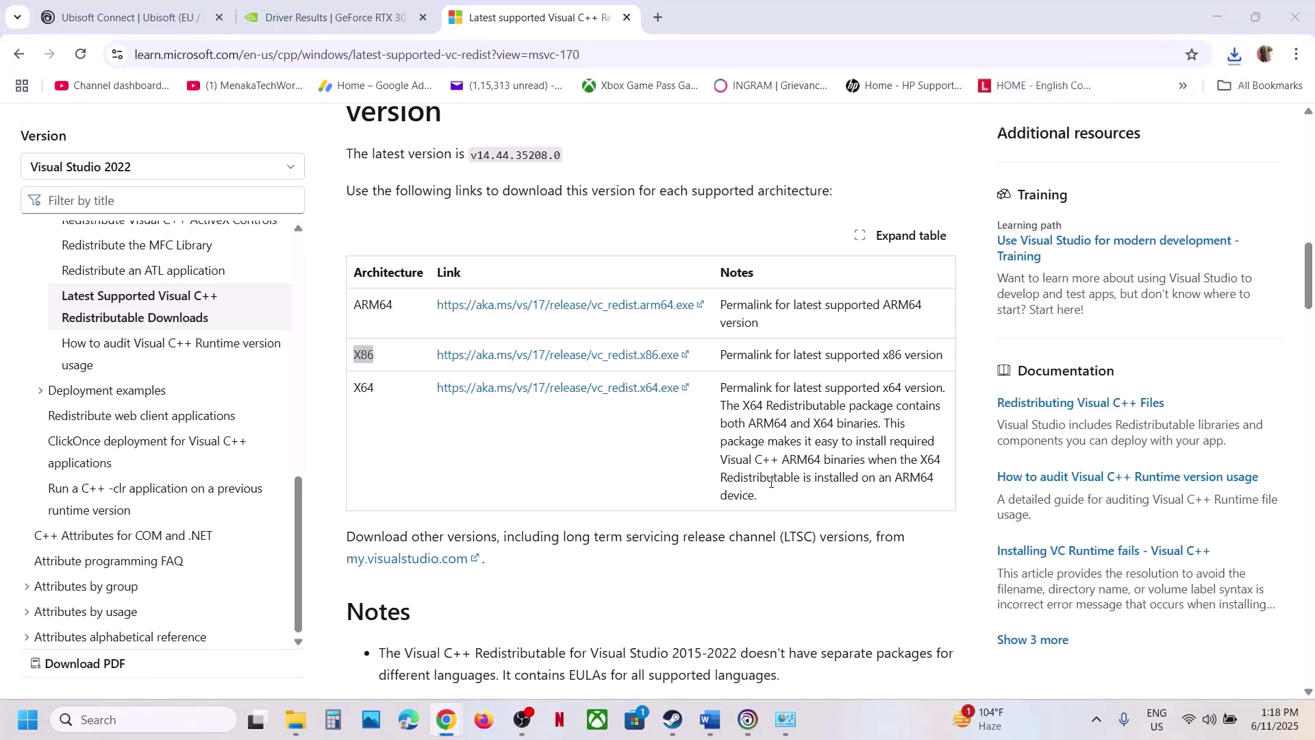
pyautogui.click(689, 451)
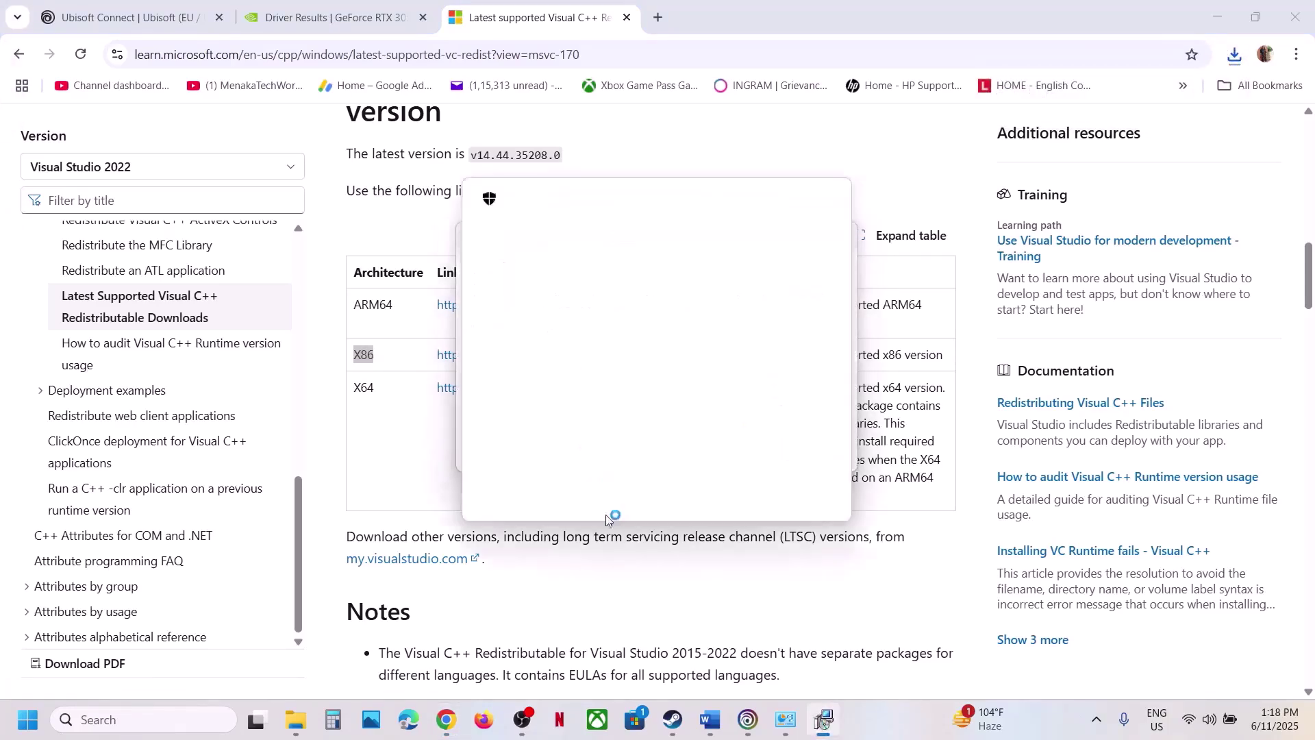
pyautogui.click(637, 492)
# Step: Download the X64 Visual C++ Redistributable, start its installation with administrator approval, and move the x86 setup window aside
pyautogui.doubleClick(365, 390)
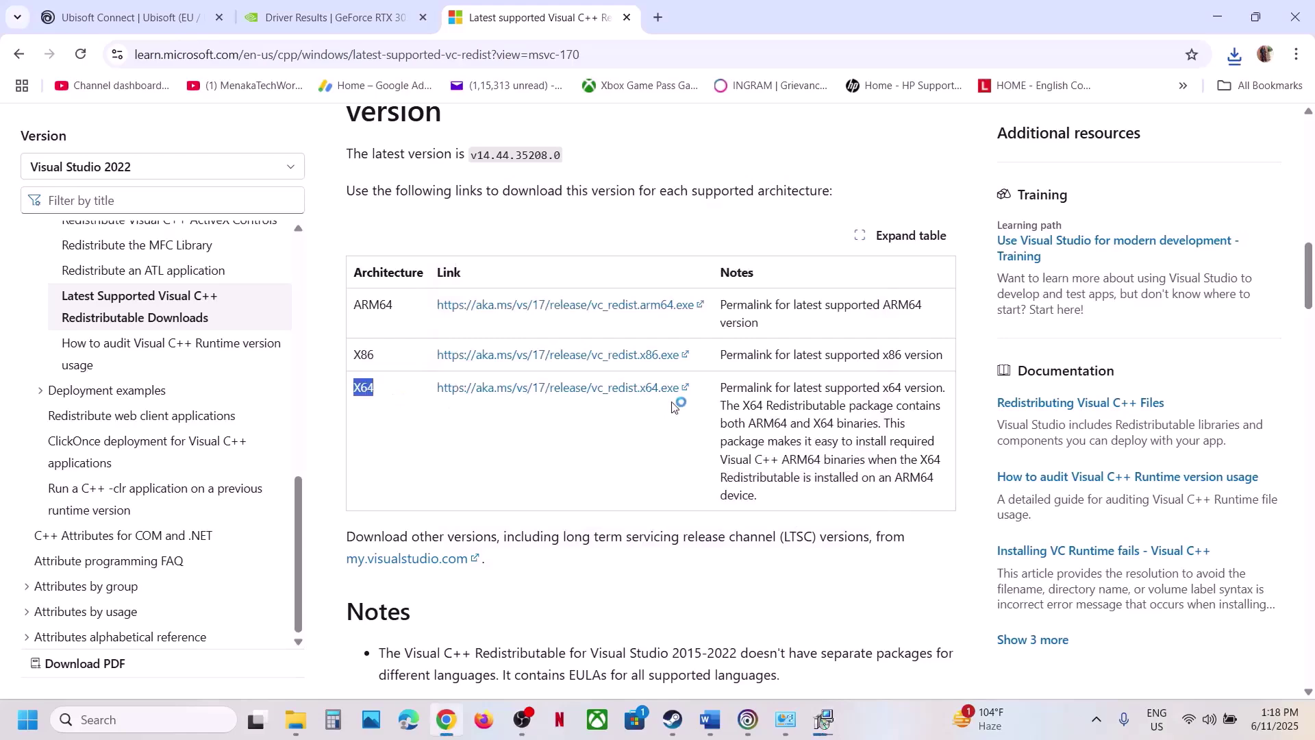
pyautogui.click(603, 390)
pyautogui.click(1235, 56)
pyautogui.click(1236, 56)
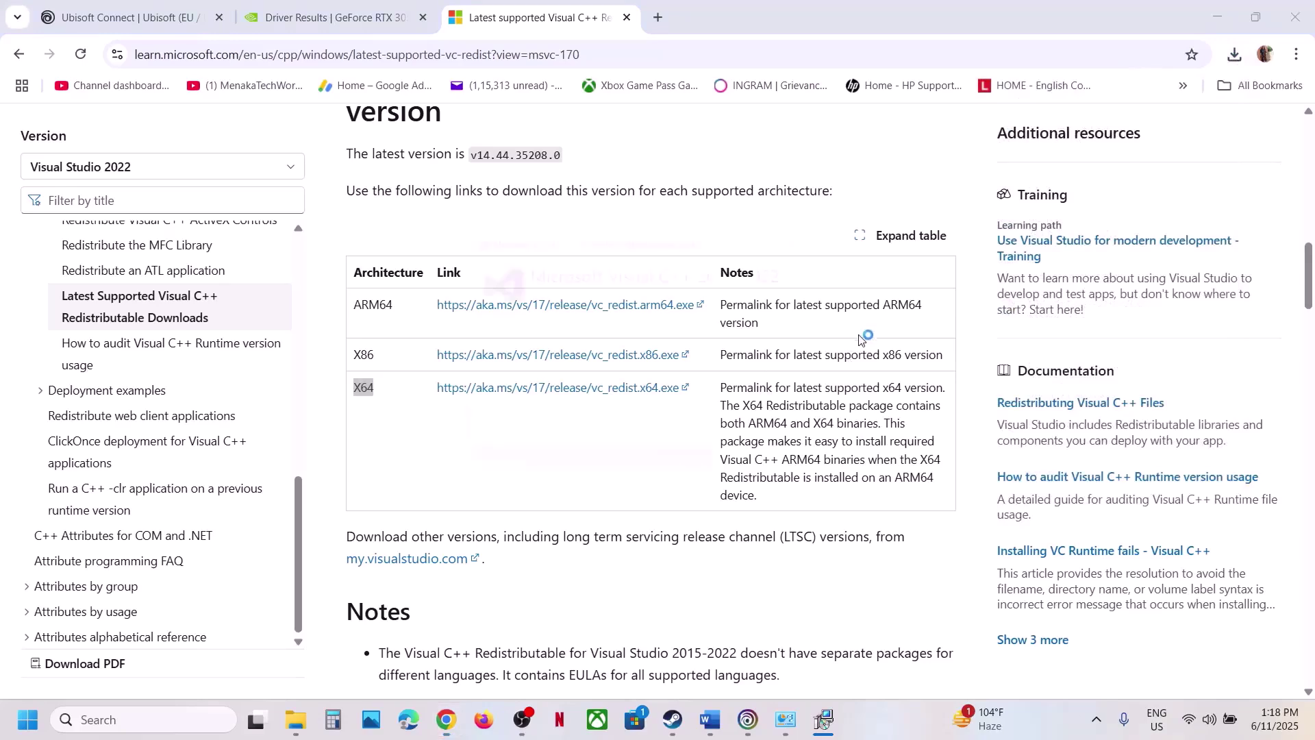
pyautogui.click(677, 455)
pyautogui.click(650, 478)
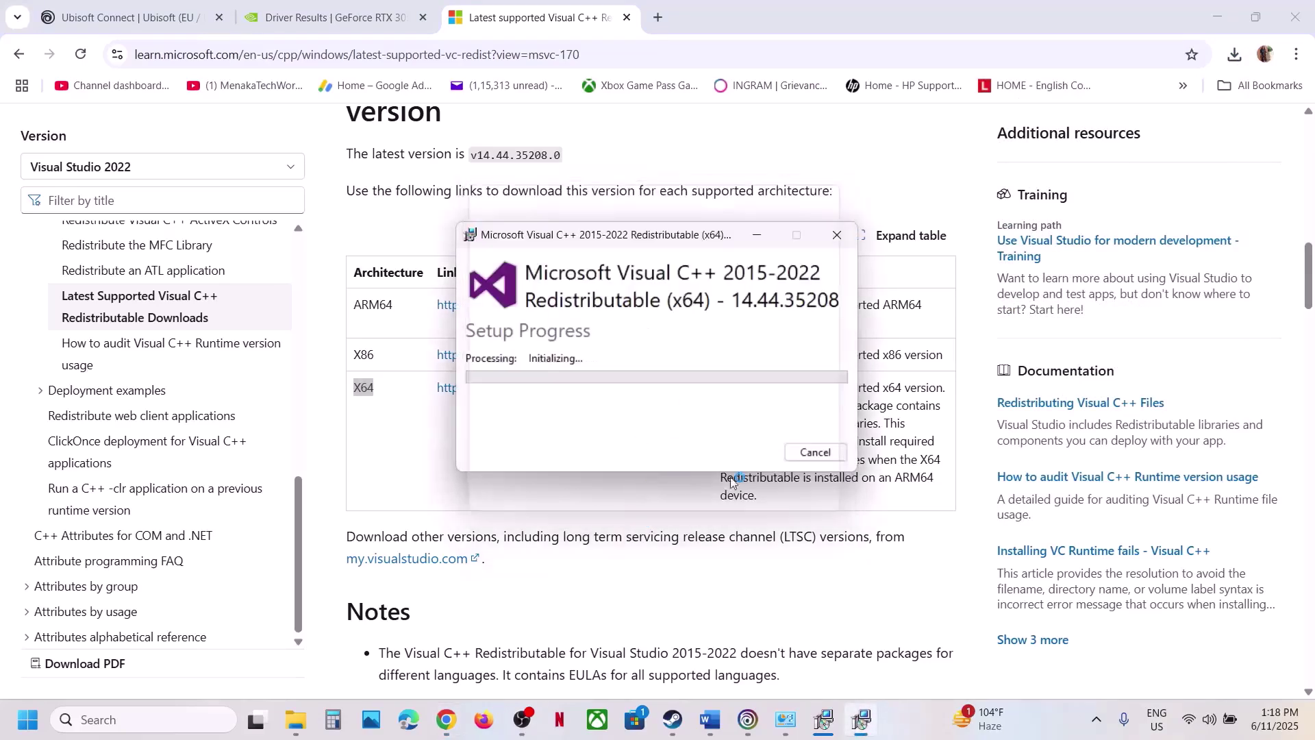
pyautogui.moveTo(483, 261); pyautogui.dragTo(418, 261)
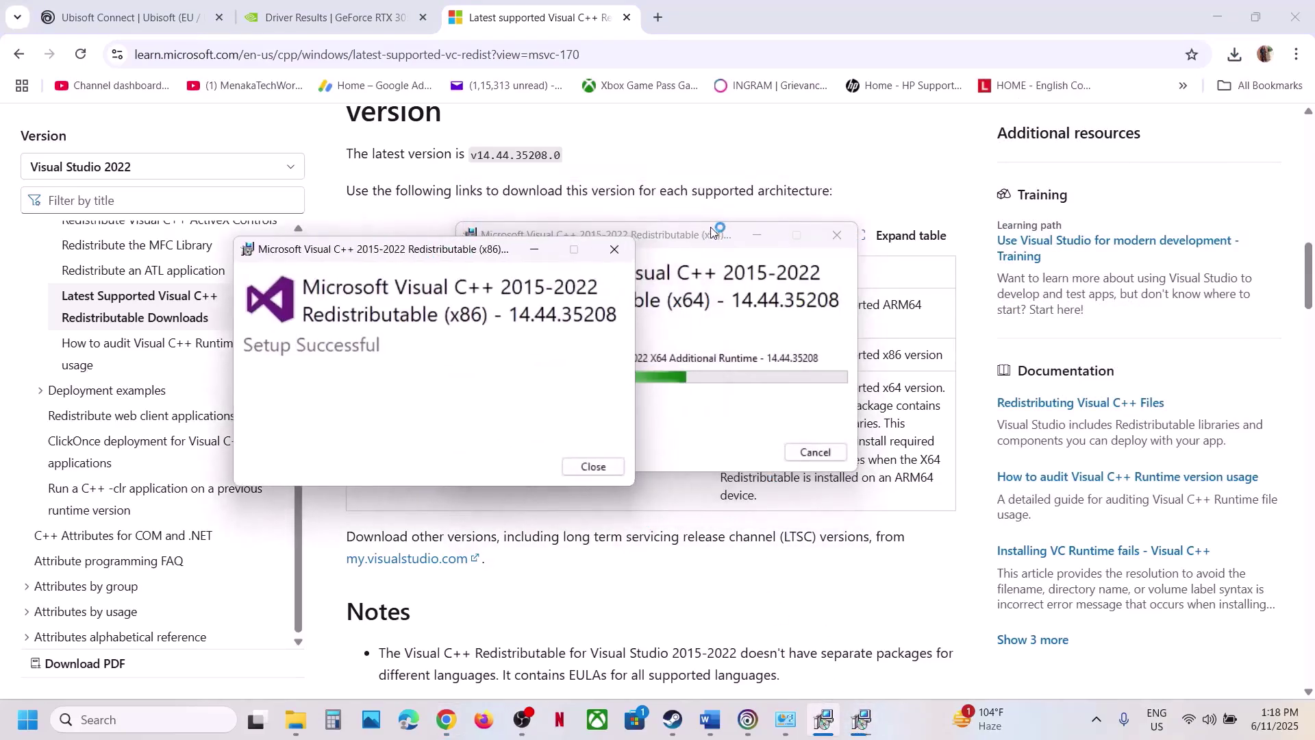
# Step: Move the x64 setup window aside and close both the x86 and x64 Visual C++ Redistributable setup windows
pyautogui.moveTo(713, 235); pyautogui.dragTo(907, 262)
pyautogui.click(588, 463)
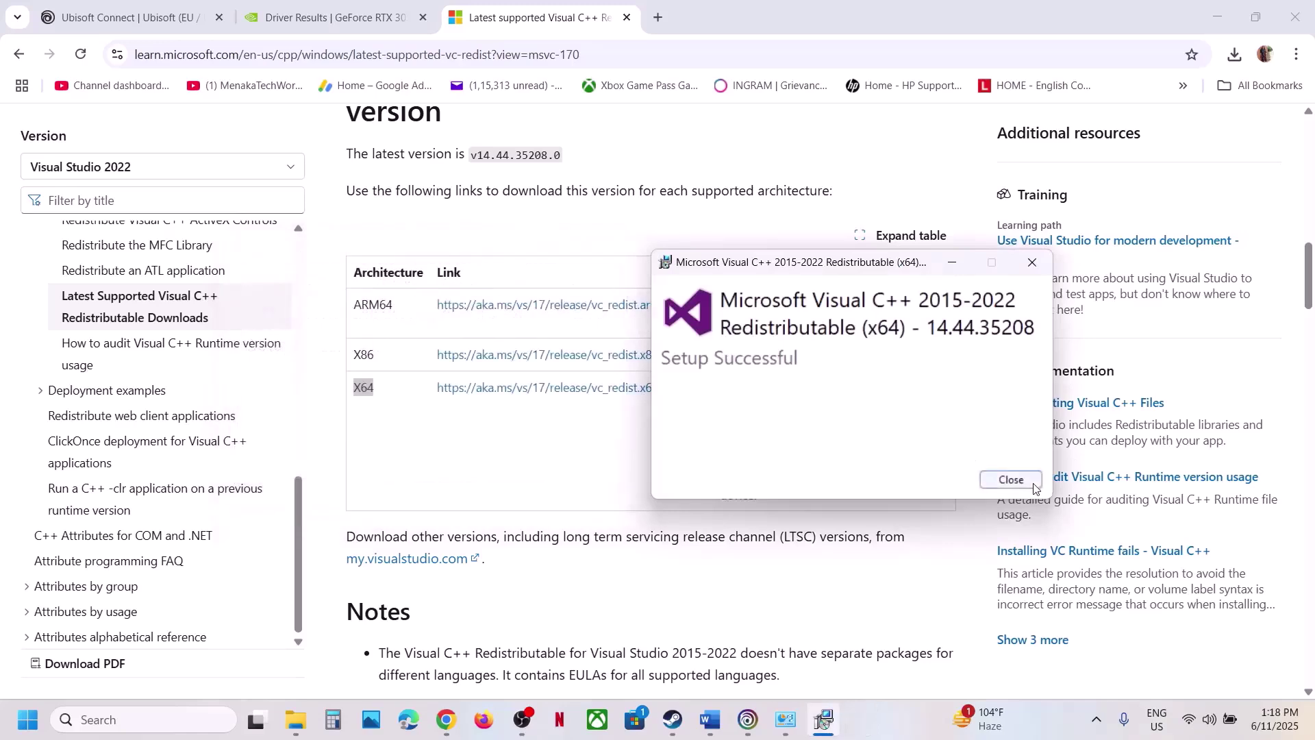
pyautogui.click(1012, 480)
pyautogui.press('super')
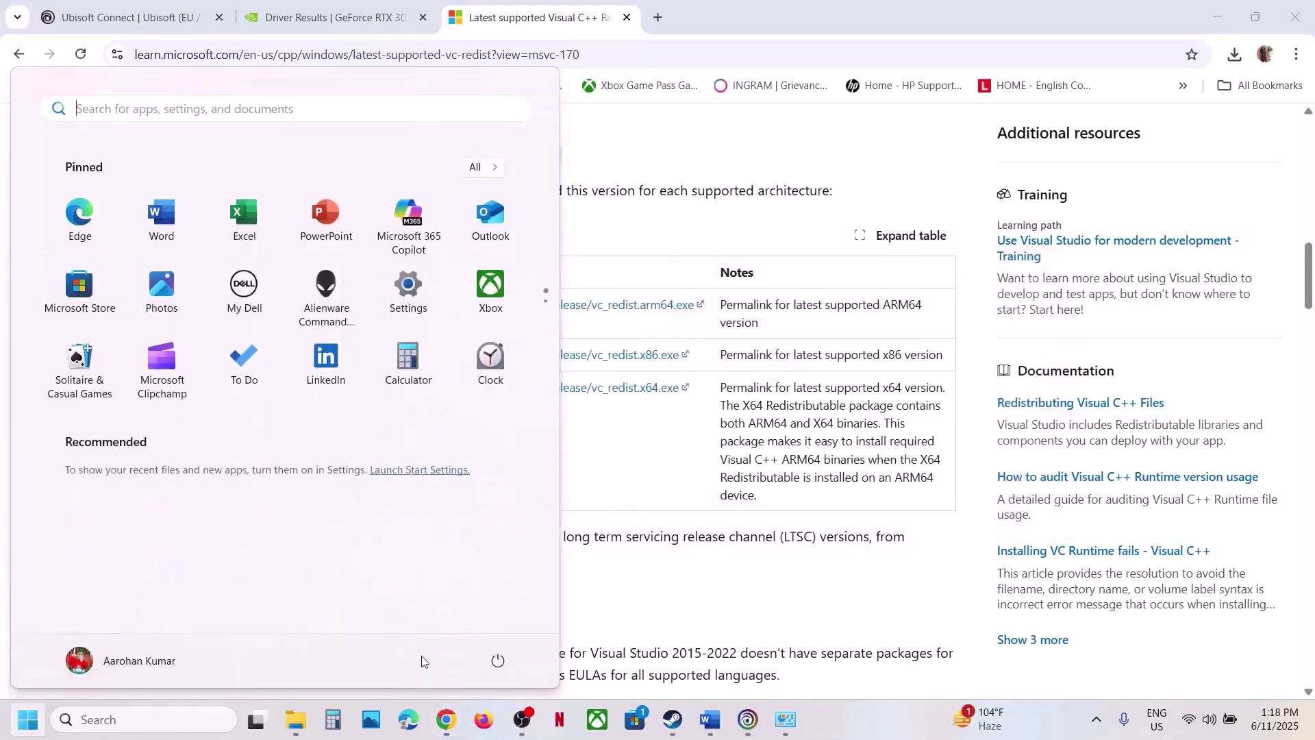
pyautogui.click(498, 660)
pyautogui.press('Escape')
pyautogui.press('Escape')
# Step: Return to the Word notes and highlight the Step 20 instruction on updating Windows to the latest version
pyautogui.click(673, 720)
pyautogui.click(710, 723)
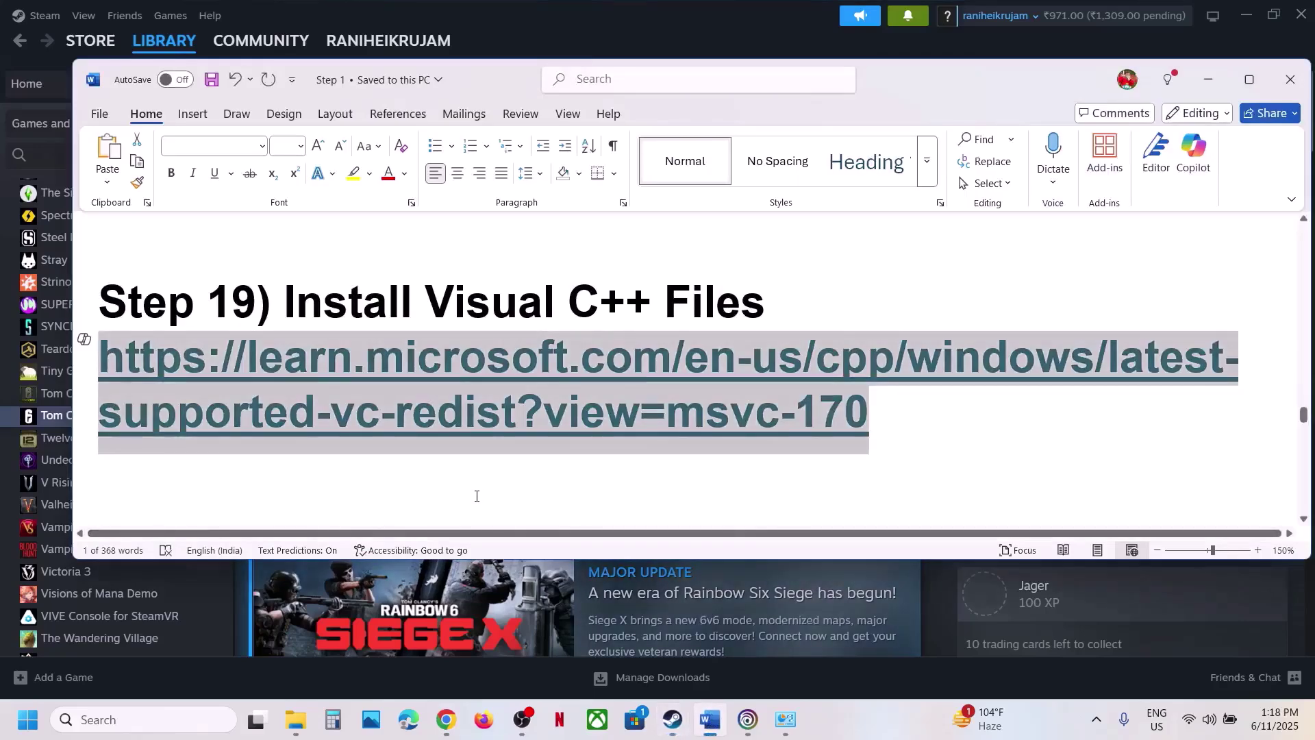
pyautogui.scroll(-5, 473, 490)
pyautogui.moveTo(357, 423); pyautogui.dragTo(925, 425)
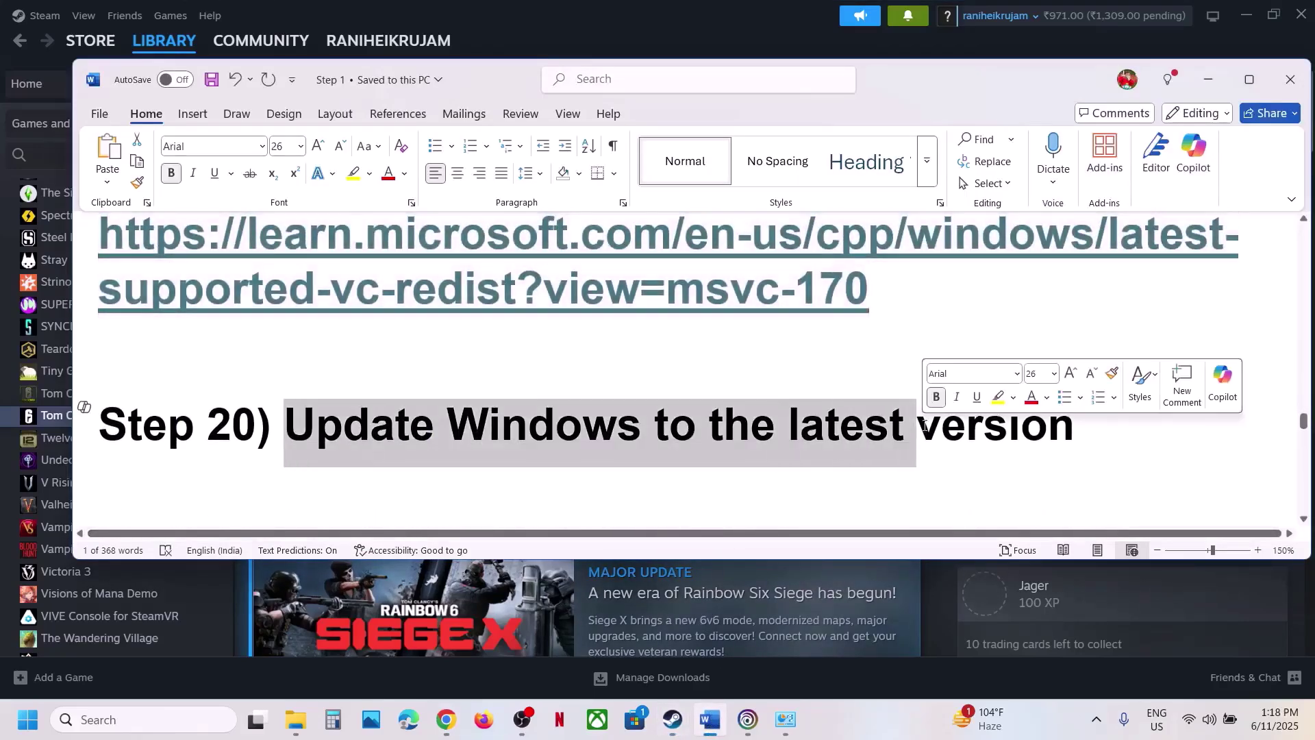
# Step: Open Windows Update in the Settings app and check for updates
pyautogui.press('super+i')
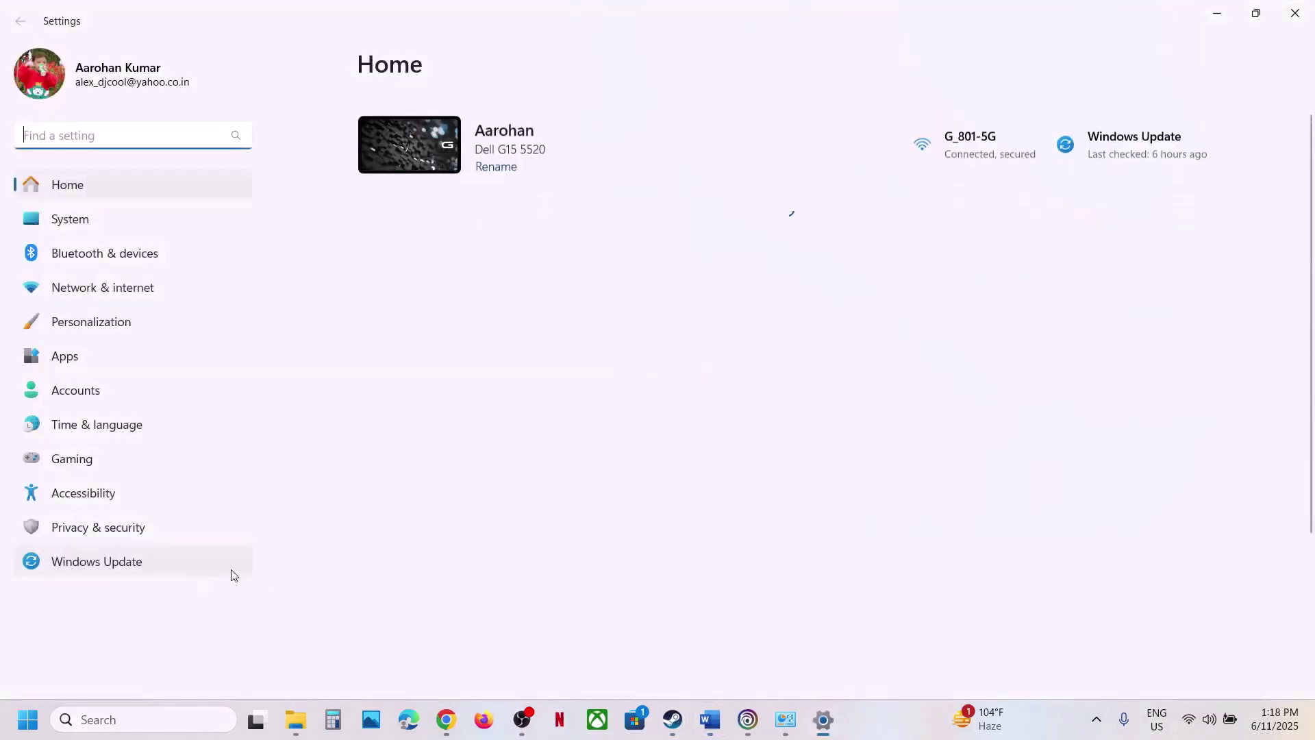
pyautogui.click(150, 566)
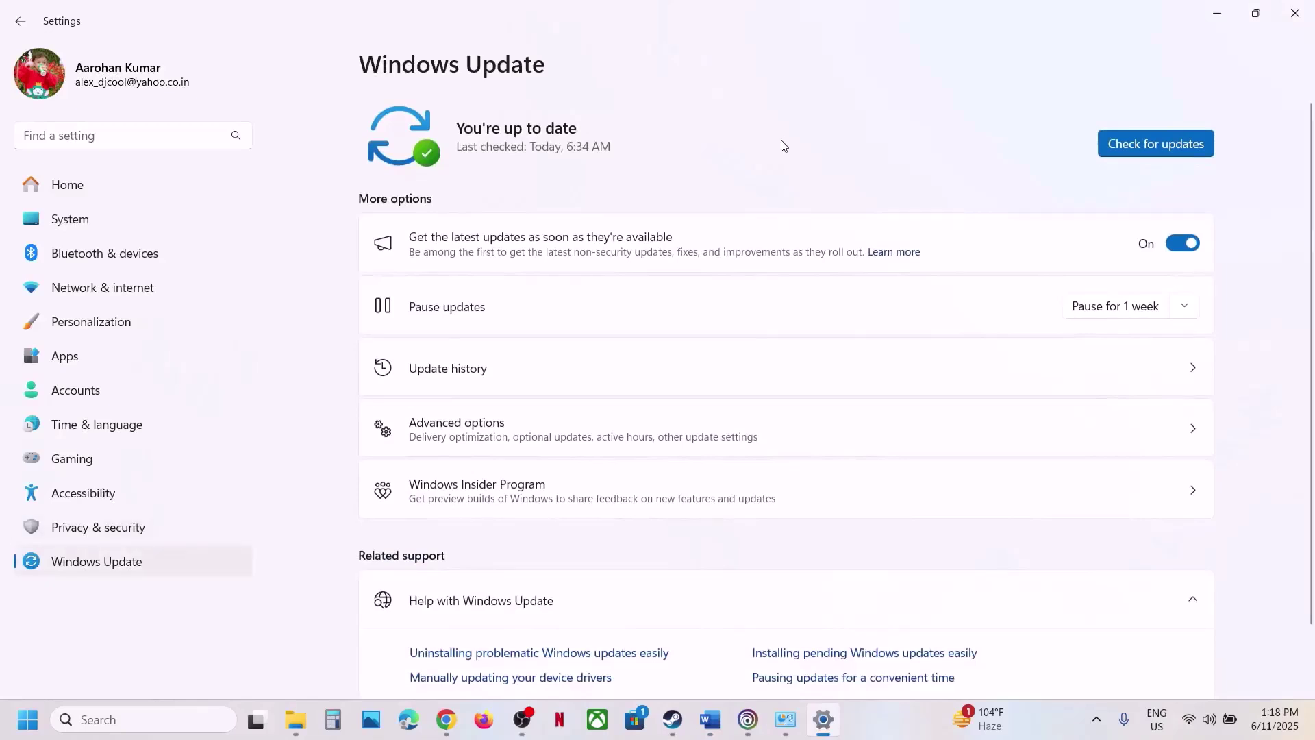
pyautogui.click(1199, 145)
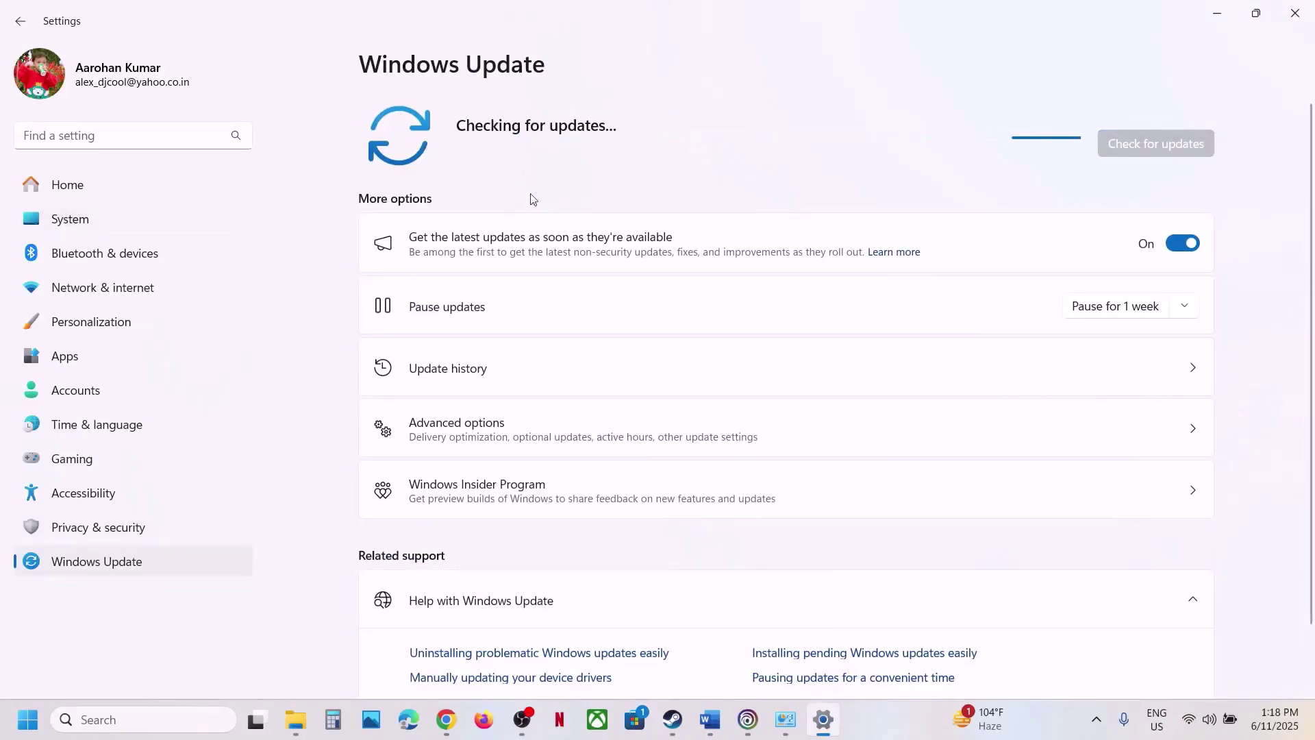
pyautogui.click(28, 716)
pyautogui.click(498, 660)
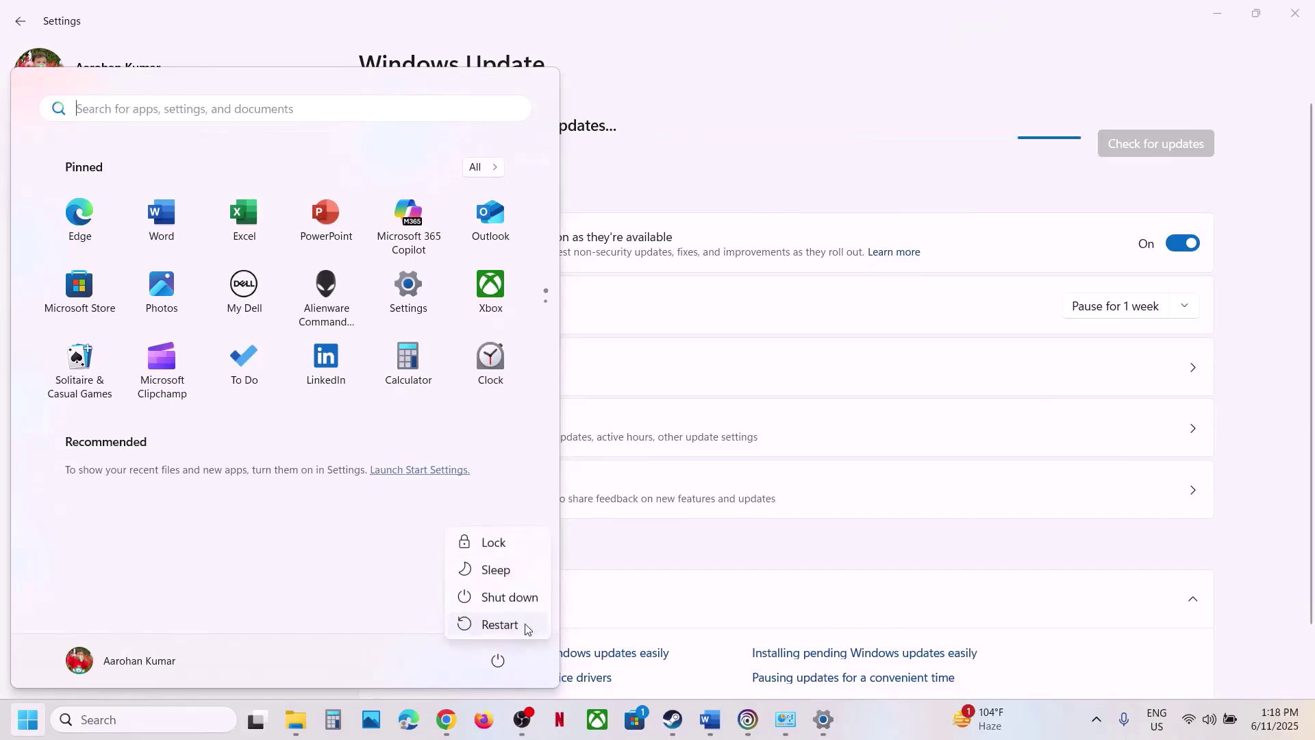
pyautogui.click(673, 720)
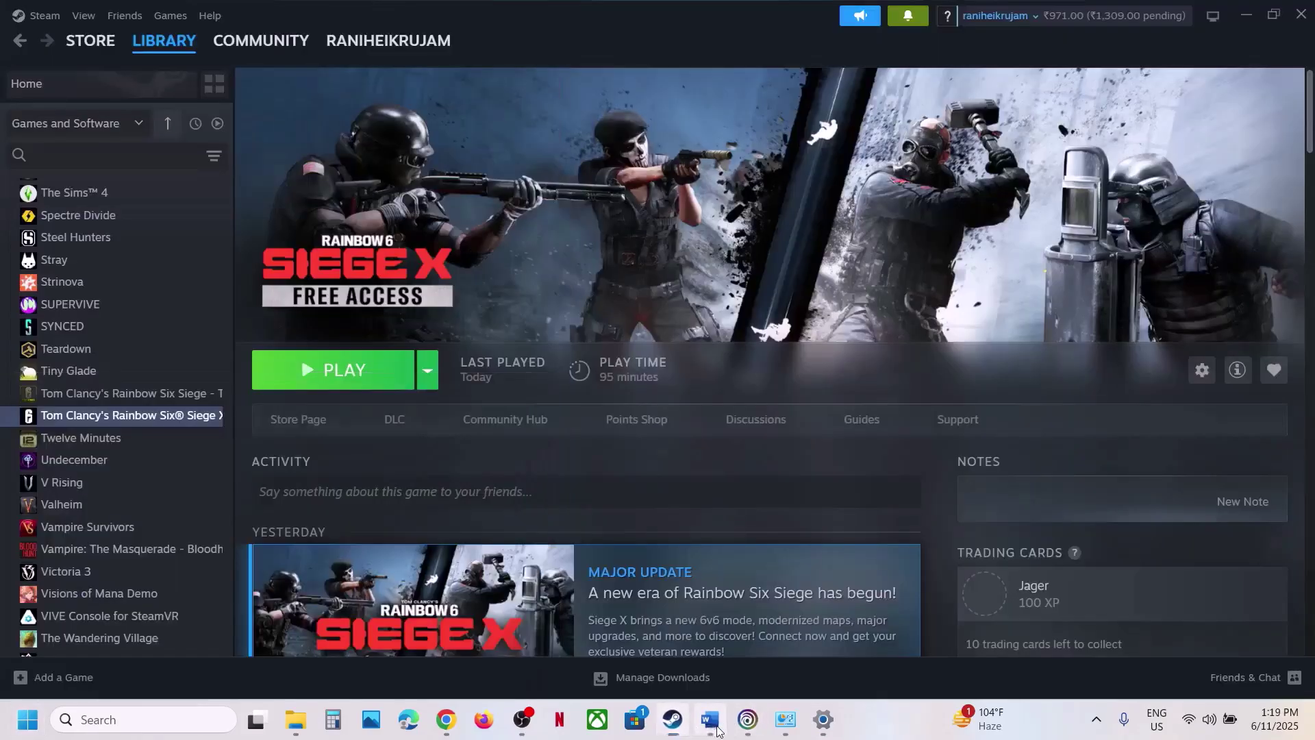
# Step: Switch to the Word notes and review Step 21 on default settings, closing MSI Afterburner/Rivatuner, and removing the undervolt
pyautogui.click(710, 720)
pyautogui.scroll(-4, 449, 420)
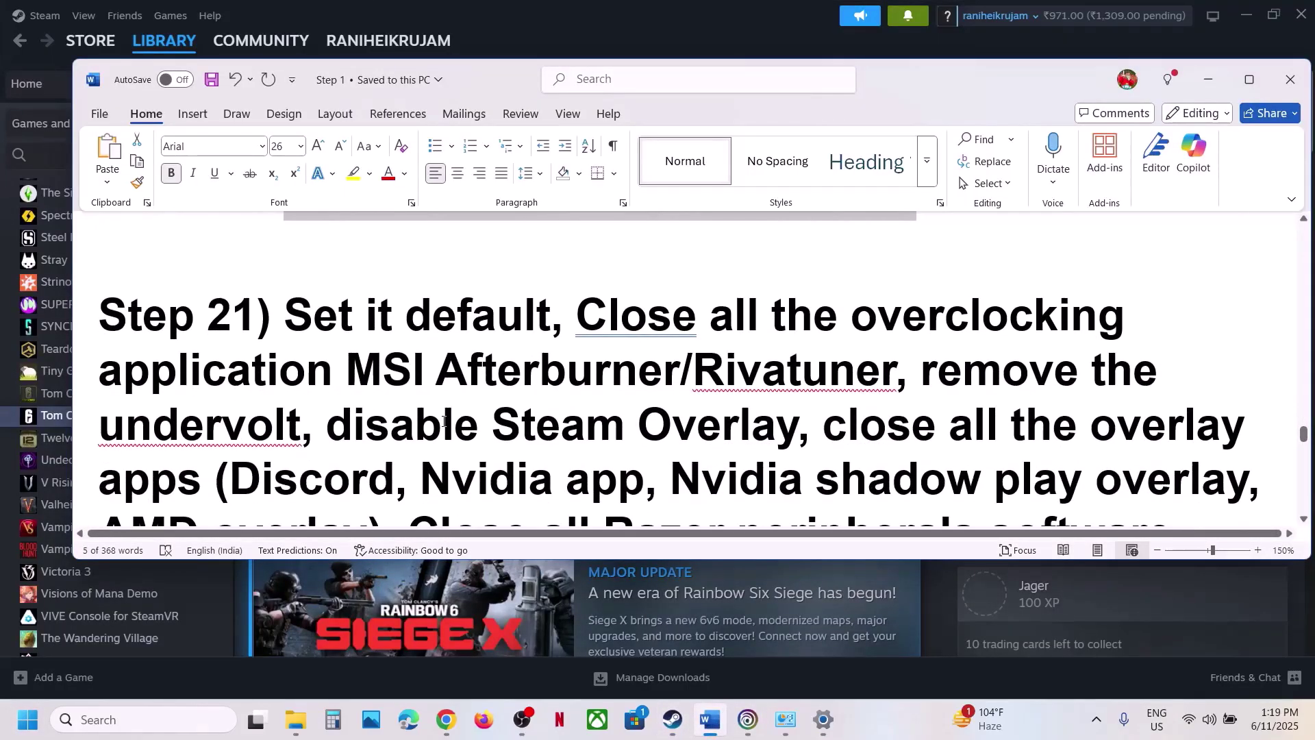
pyautogui.doubleClick(672, 258)
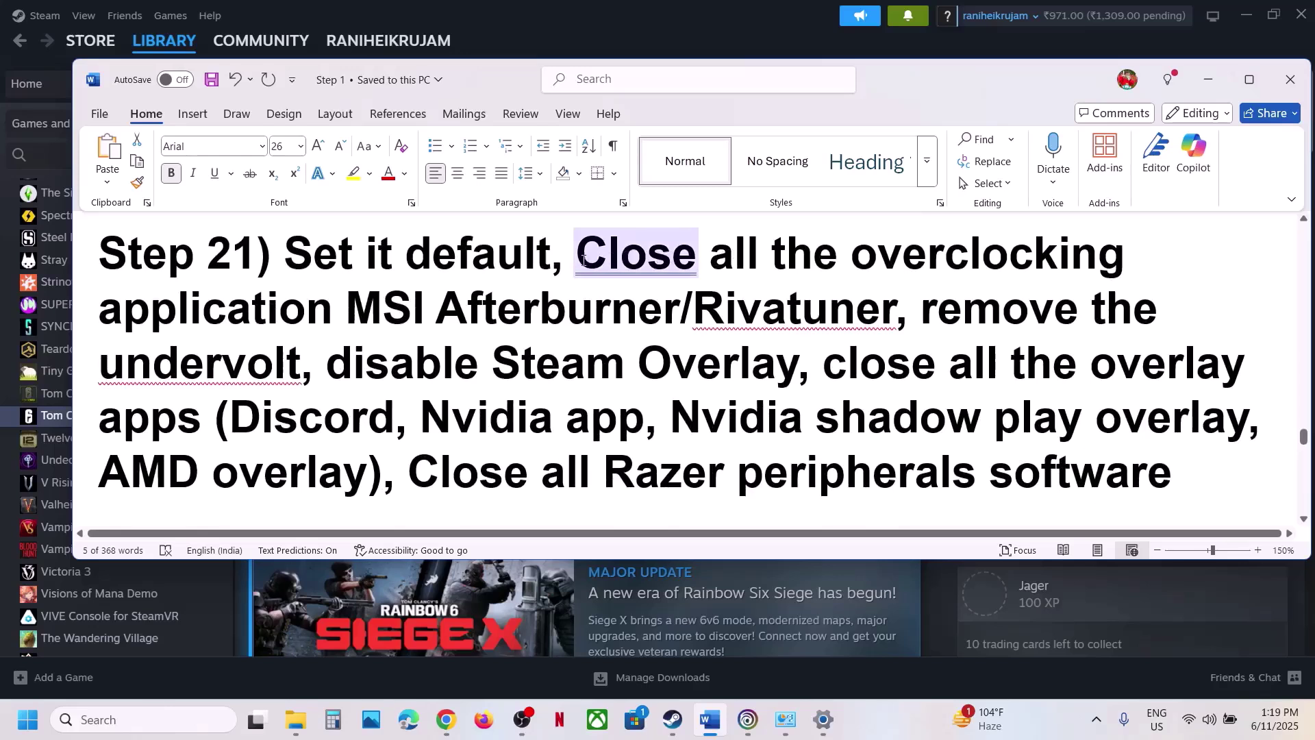
pyautogui.moveTo(583, 260); pyautogui.dragTo(368, 314)
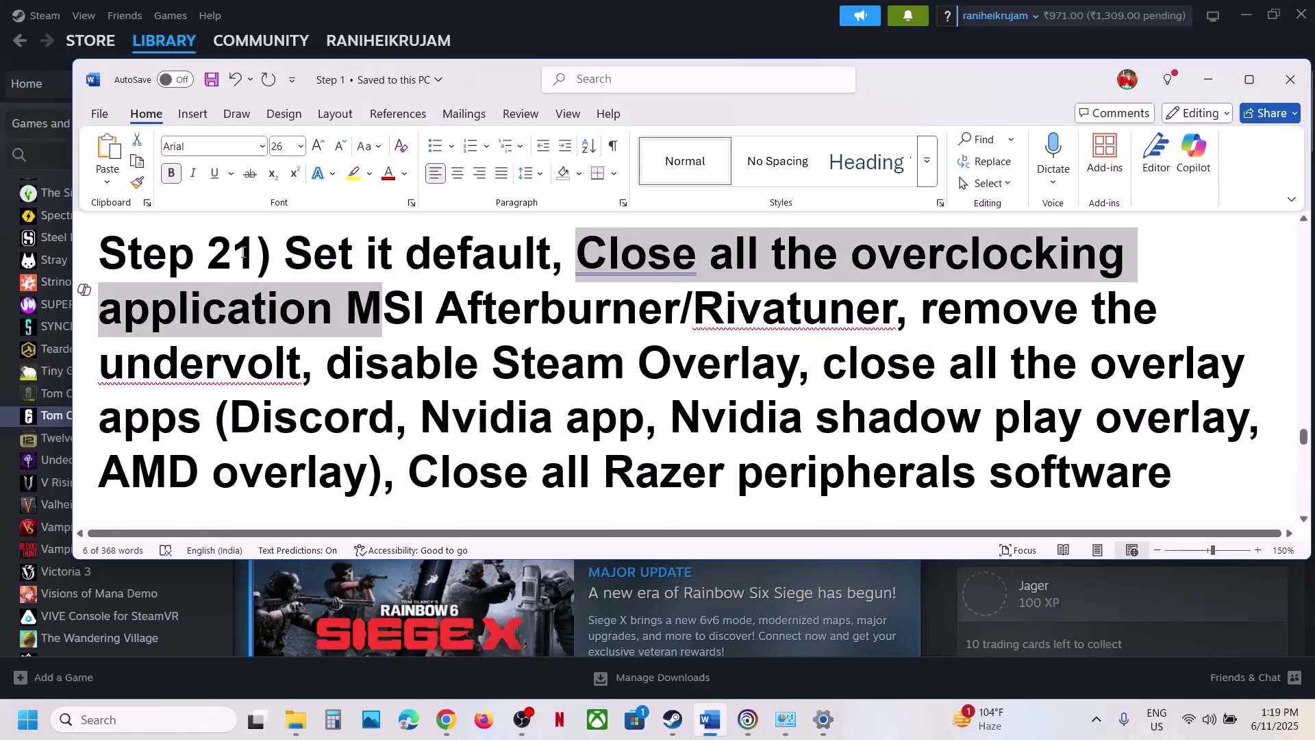
pyautogui.moveTo(288, 257); pyautogui.dragTo(485, 254)
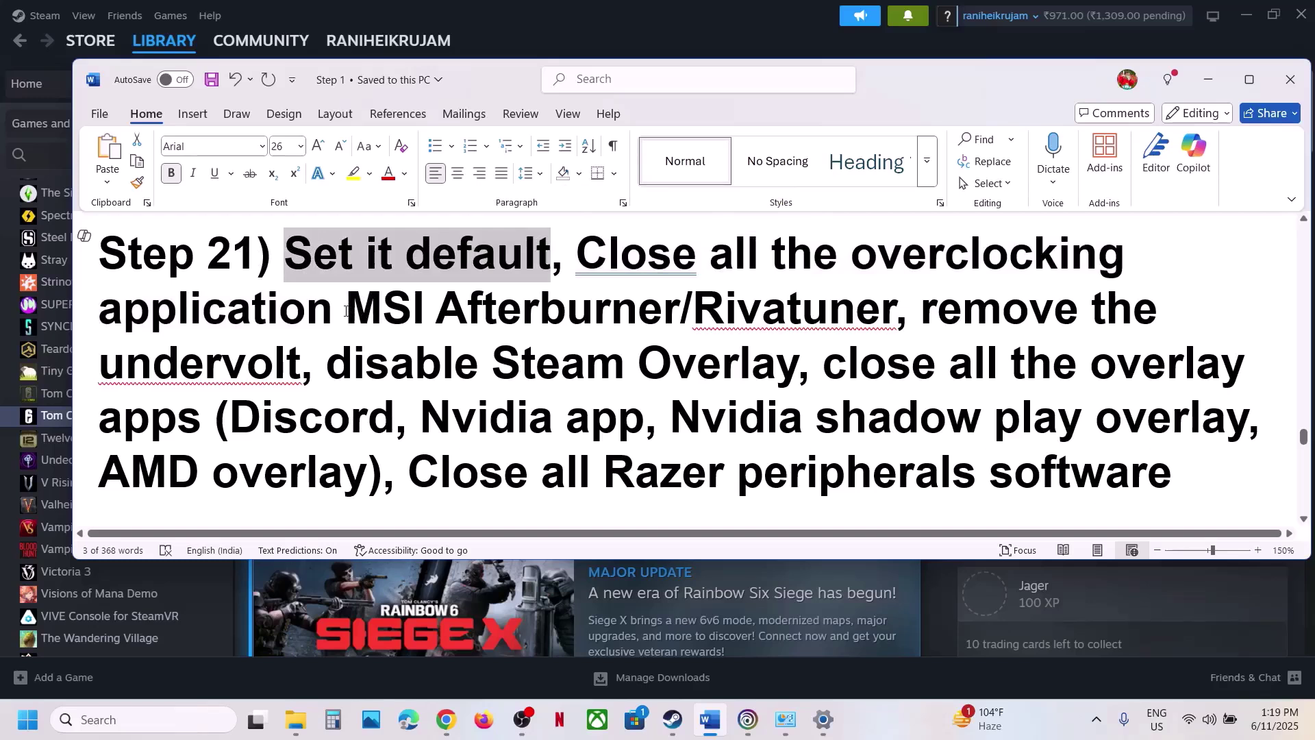
pyautogui.moveTo(346, 312); pyautogui.dragTo(783, 317)
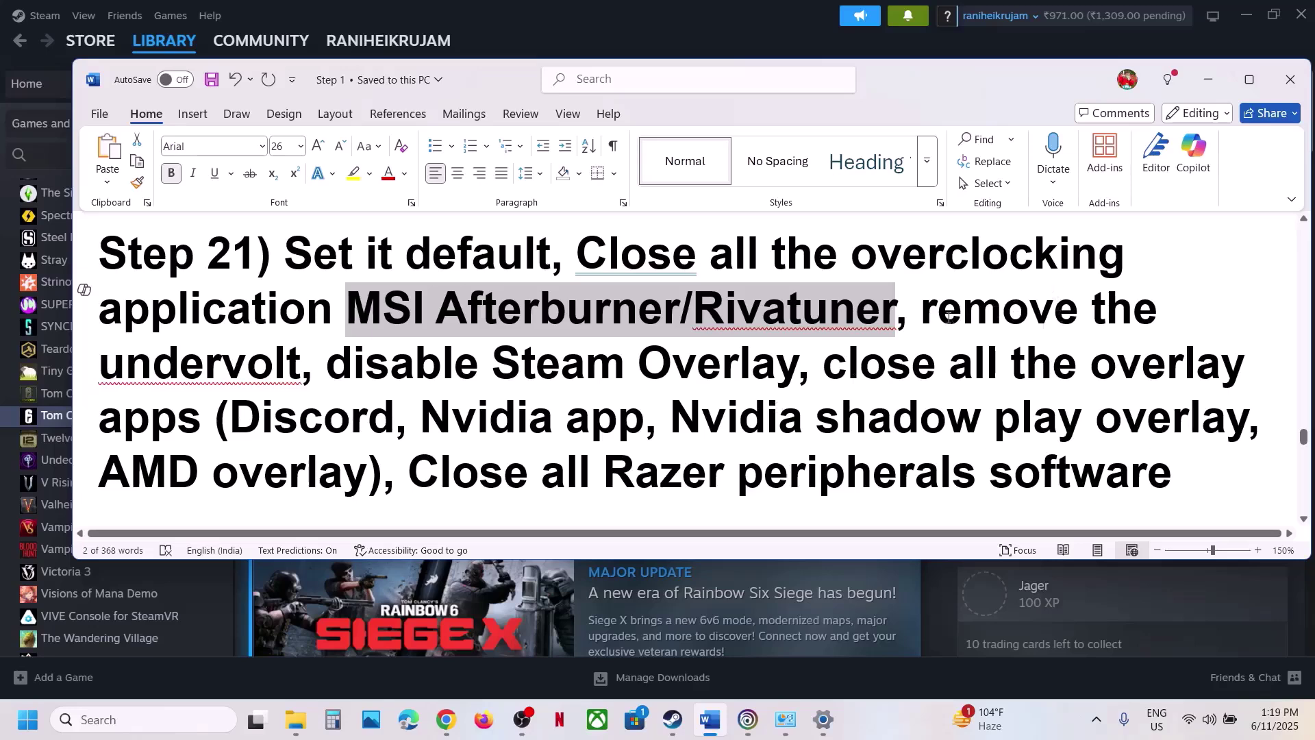
pyautogui.moveTo(926, 316); pyautogui.dragTo(304, 367)
pyautogui.click(421, 393)
pyautogui.scroll(-1, 374, 375)
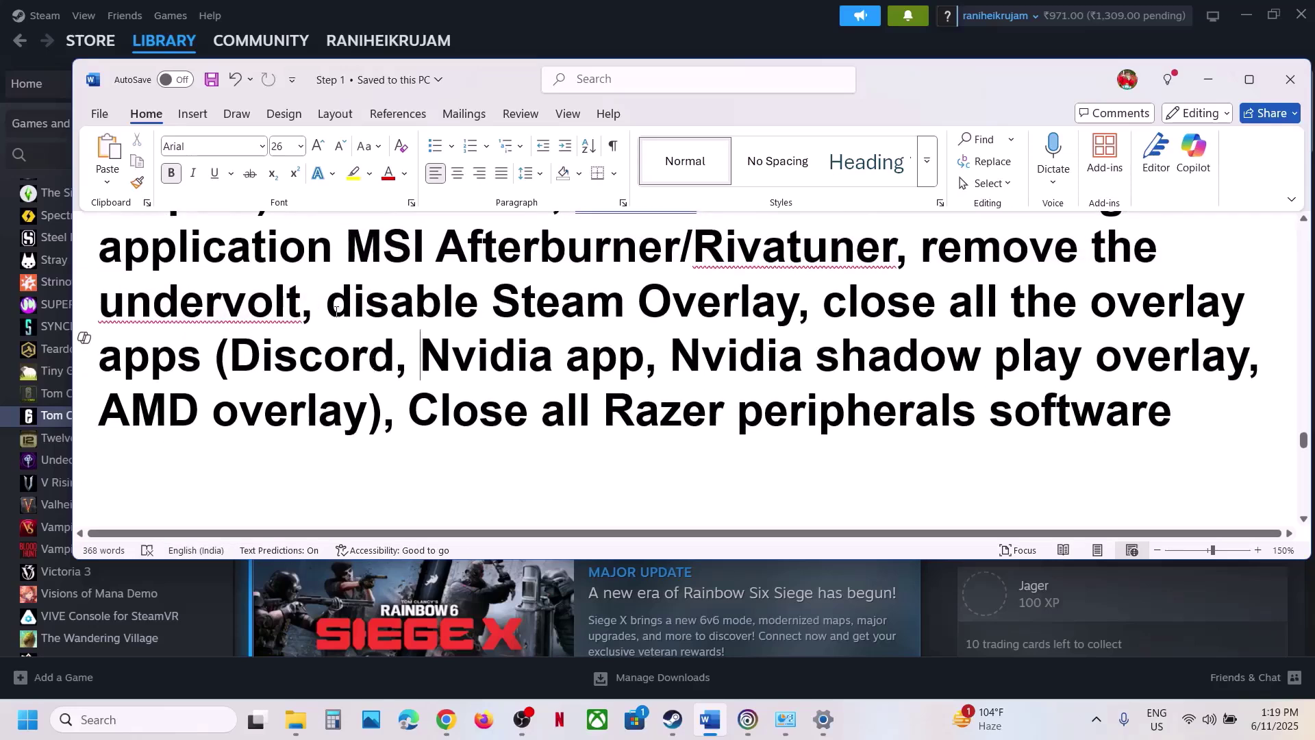
# Step: Highlight the Steam Overlay instruction, switch to Steam, and check the overlay setting in Tom Clancy's Rainbow Six Siege X properties
pyautogui.moveTo(336, 312); pyautogui.dragTo(631, 308)
pyautogui.hotkey('alt', 'Tab')
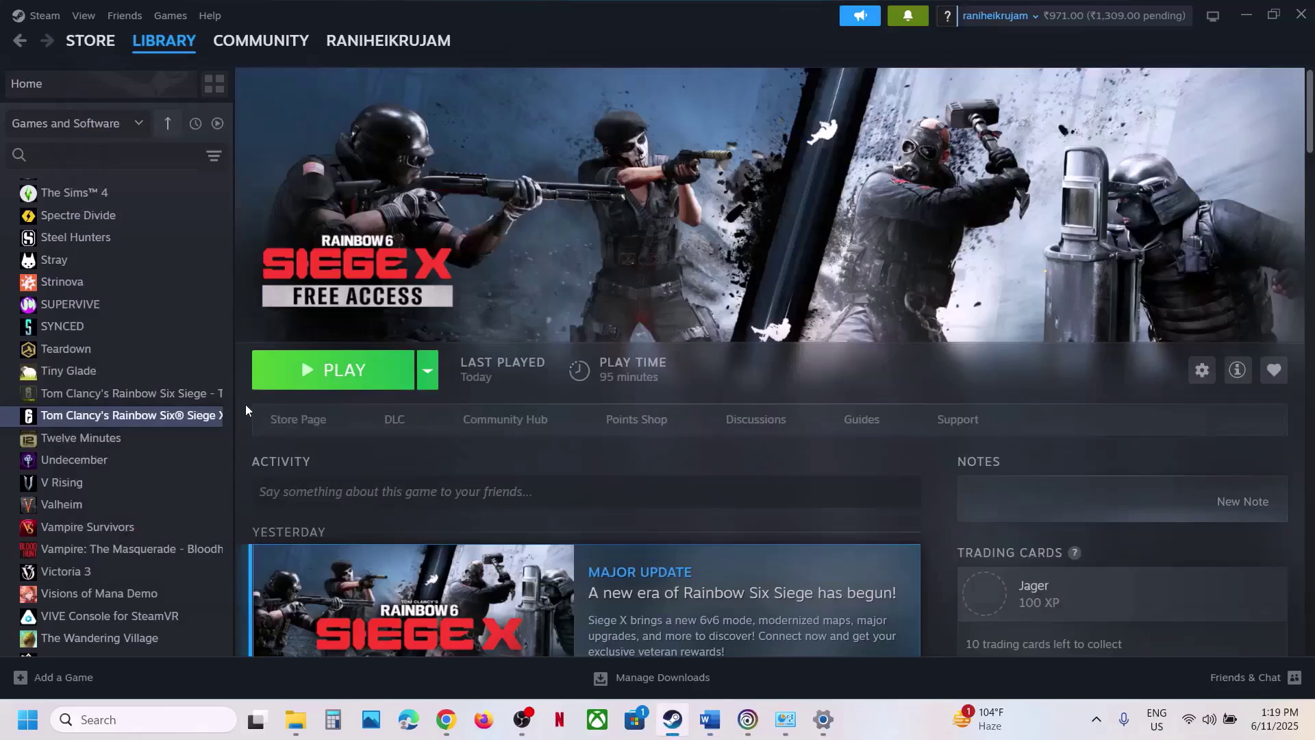
pyautogui.rightClick(179, 424)
pyautogui.click(219, 546)
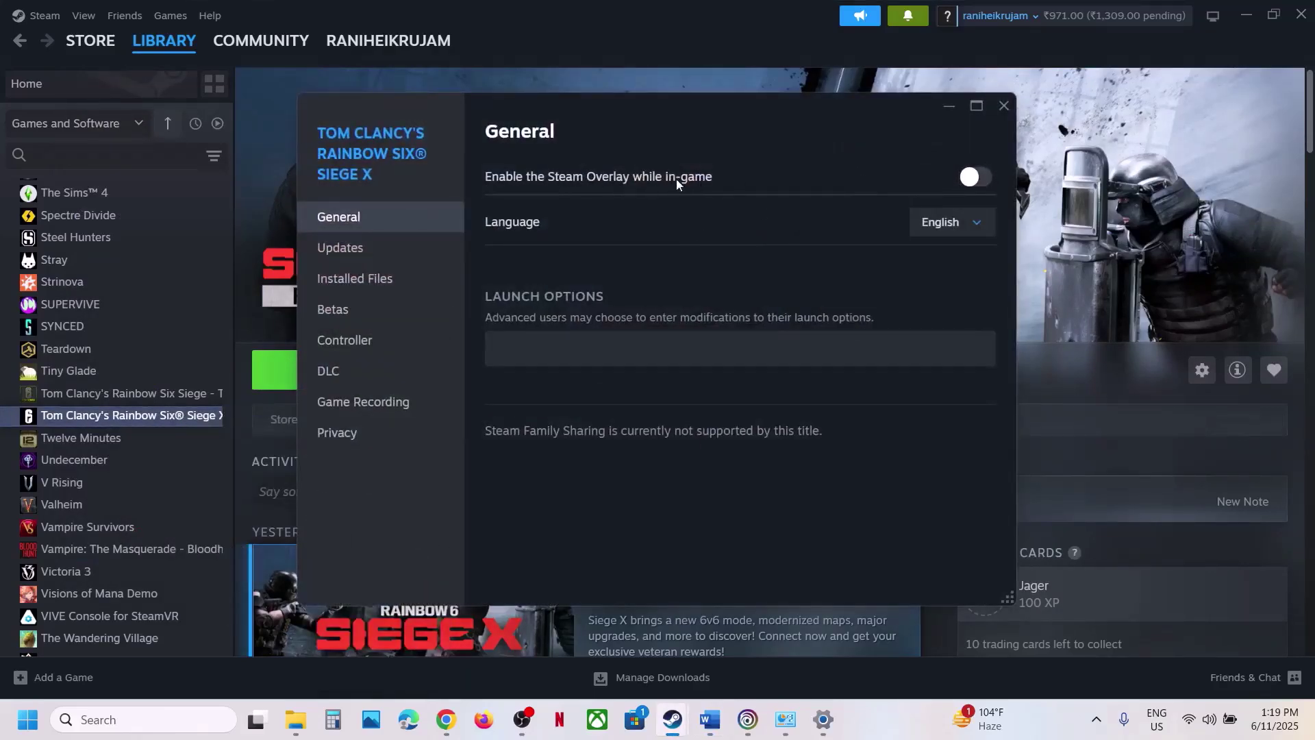
pyautogui.click(1009, 107)
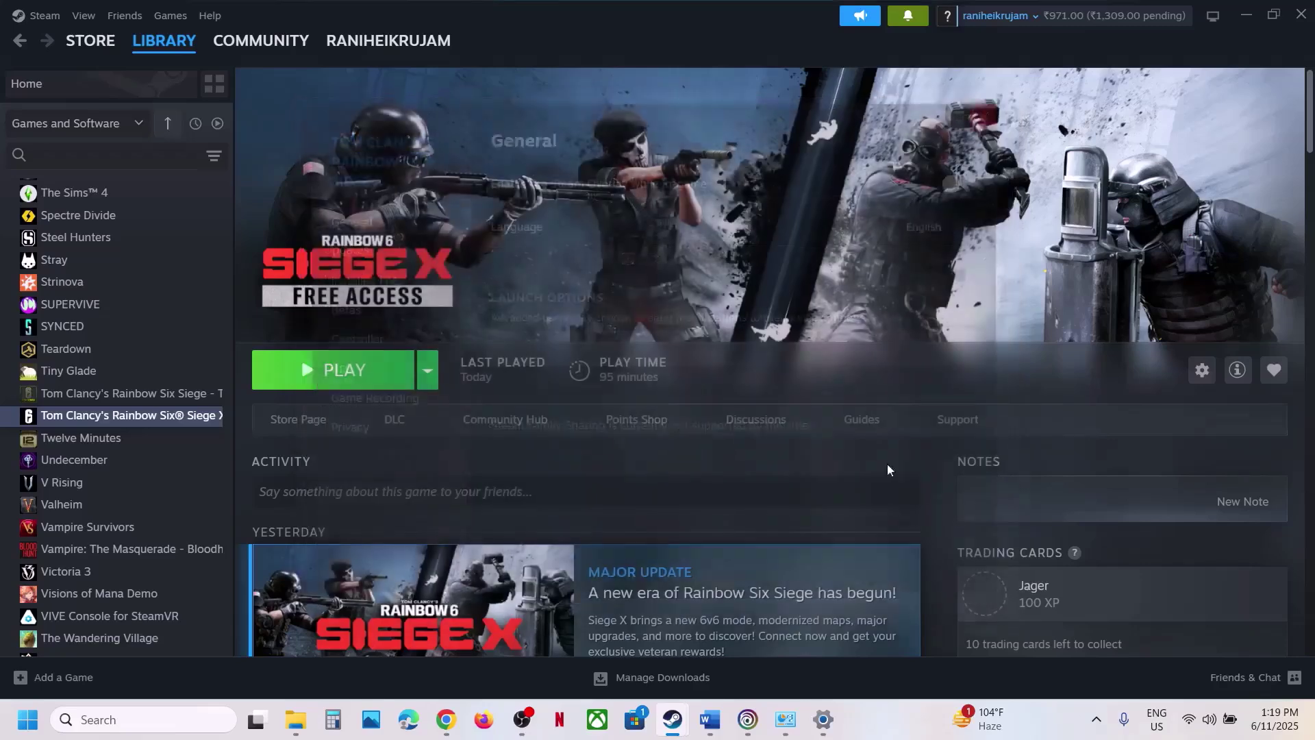
# Step: Return to the Word notes and review the rest of Step 21 on closing overlay apps and Razer peripherals software
pyautogui.click(710, 719)
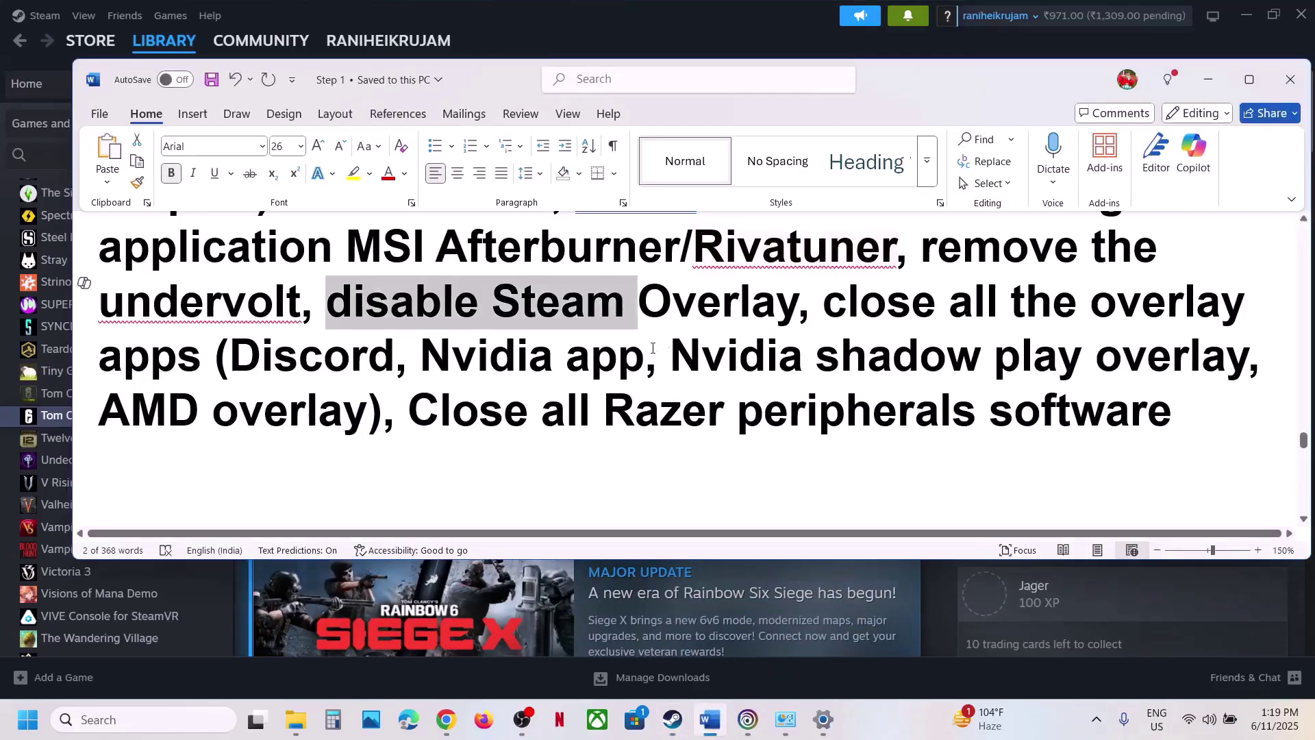
pyautogui.moveTo(261, 347); pyautogui.dragTo(366, 350)
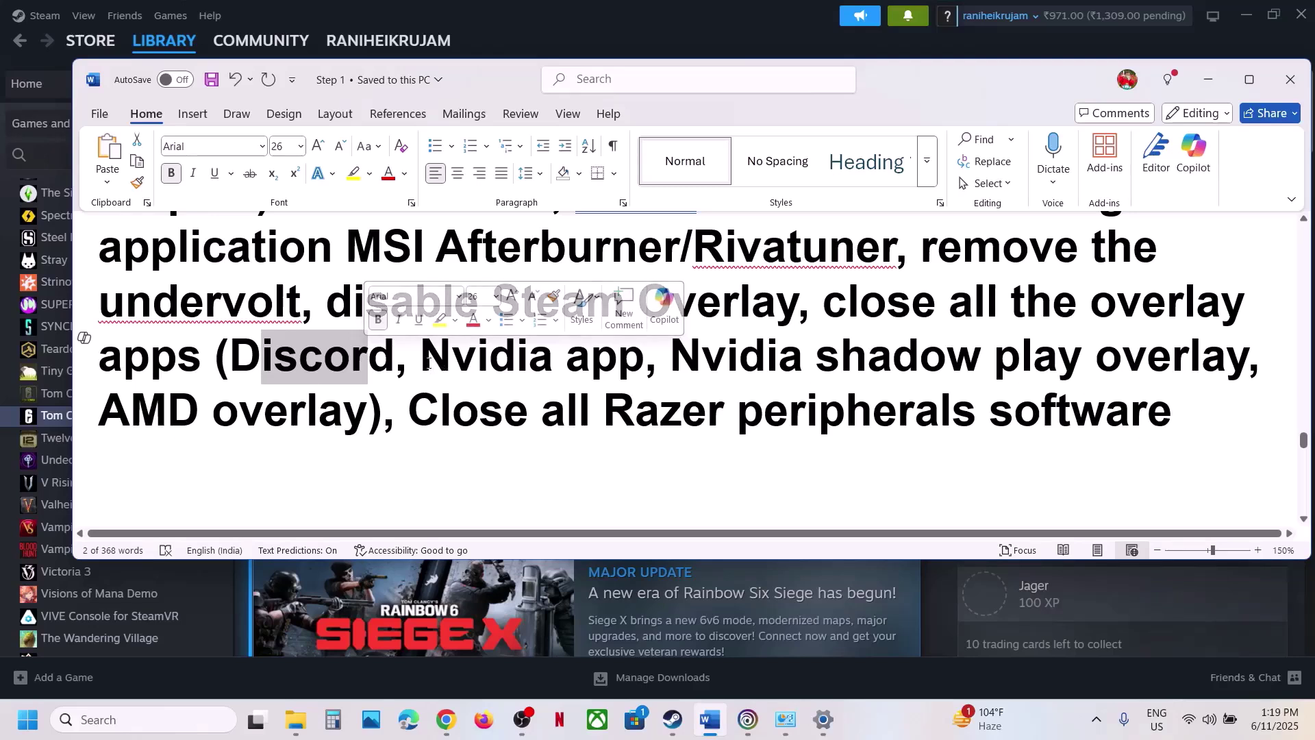
pyautogui.moveTo(420, 355); pyautogui.dragTo(619, 368)
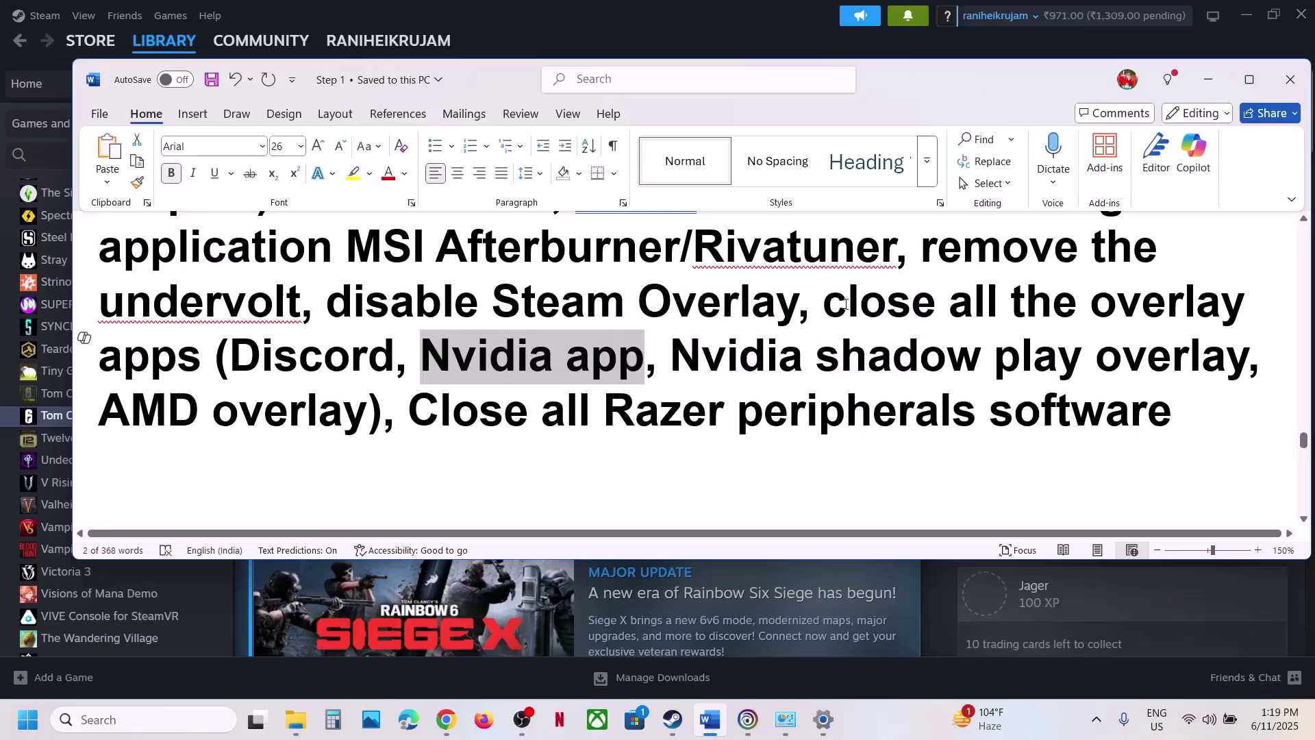
pyautogui.moveTo(845, 304); pyautogui.dragTo(1117, 305)
pyautogui.click(1205, 411)
pyautogui.scroll(-1, 609, 418)
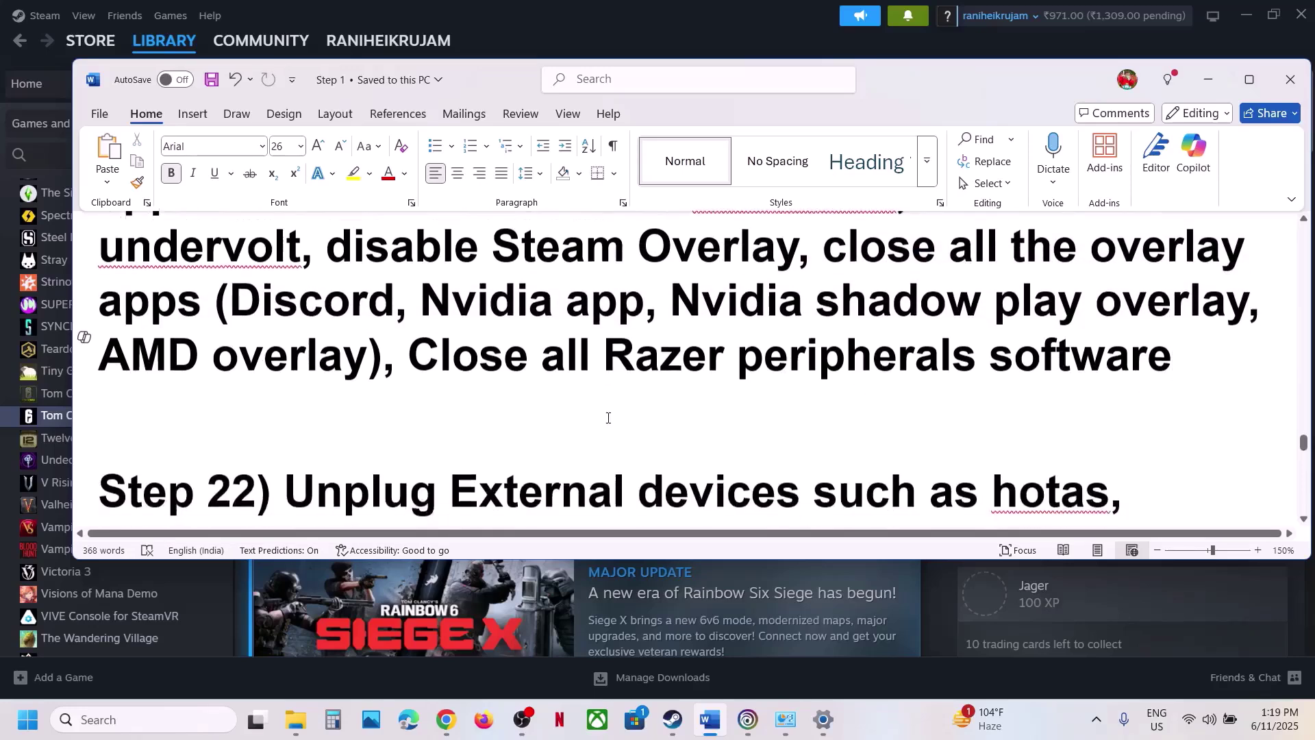
pyautogui.moveTo(409, 350); pyautogui.dragTo(1172, 351)
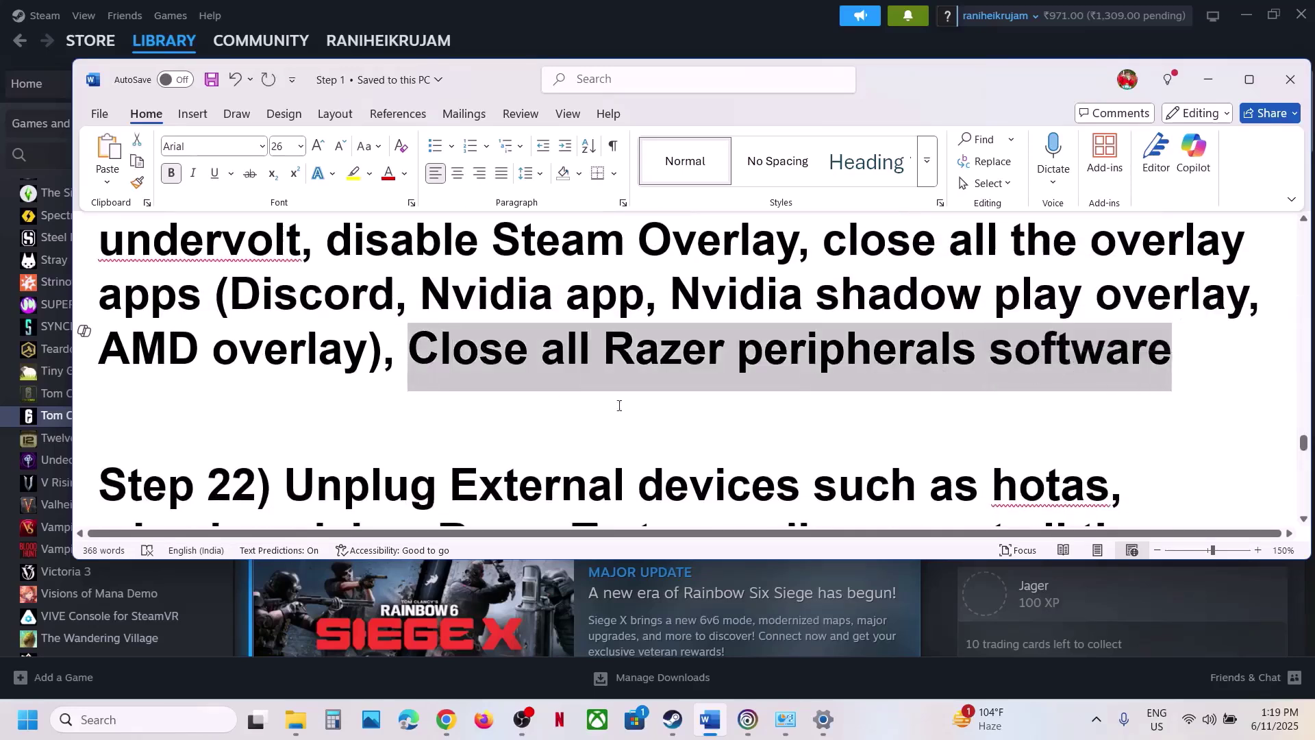
# Step: Maximize the Word notes and review Step 22 on unplugging external devices and closing lighting software and third-party services
pyautogui.scroll(-3, 355, 384)
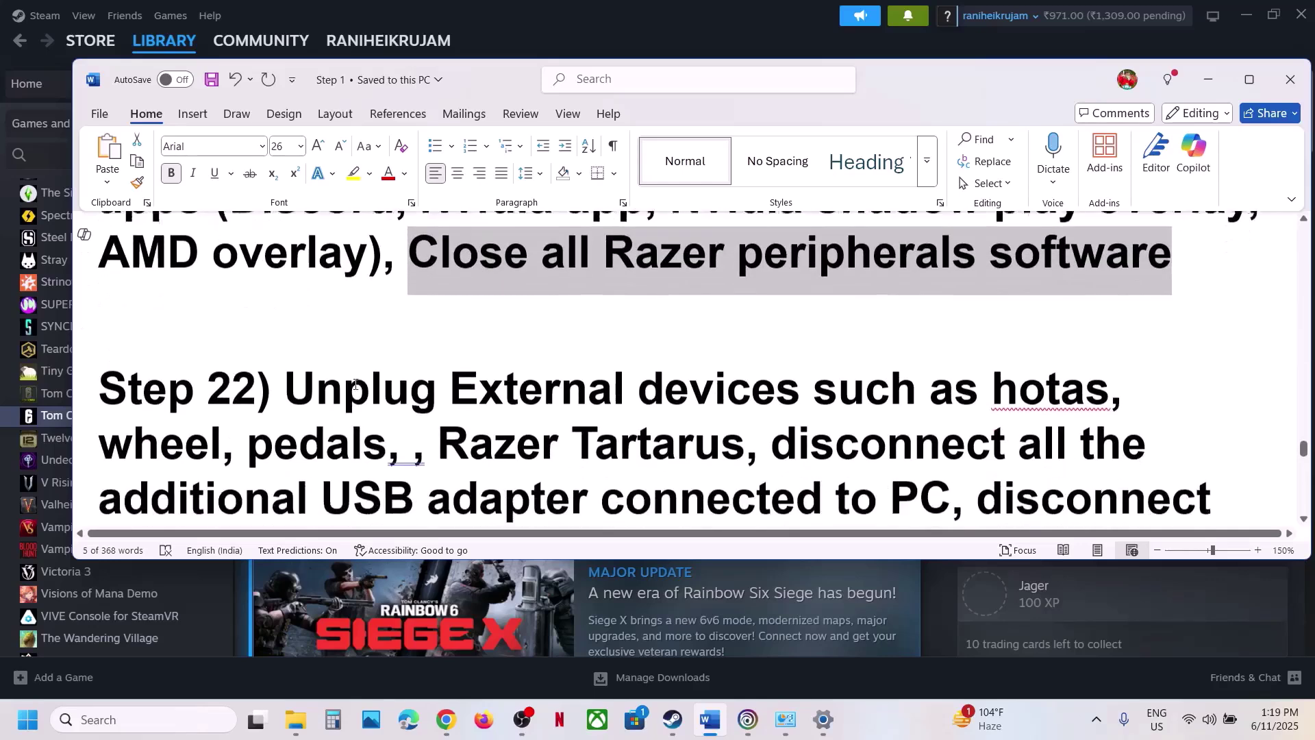
pyautogui.moveTo(310, 309); pyautogui.dragTo(878, 411)
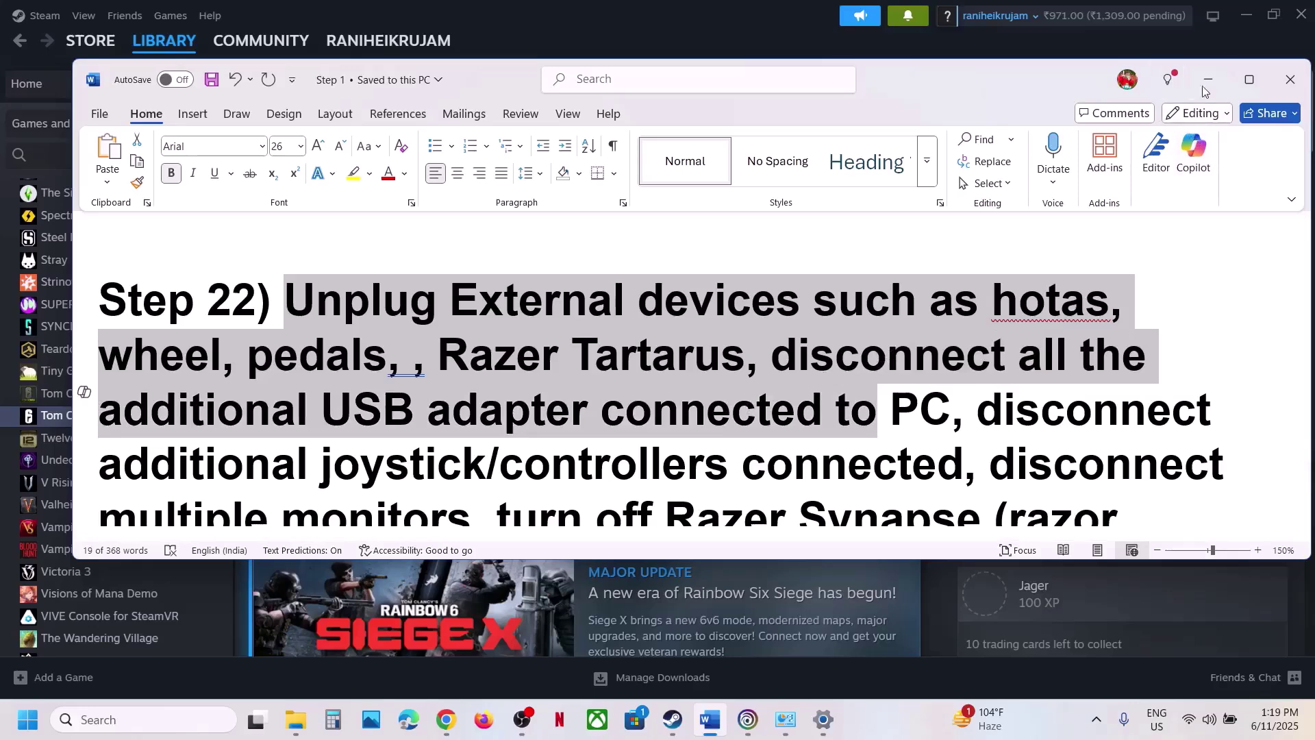
pyautogui.click(1250, 81)
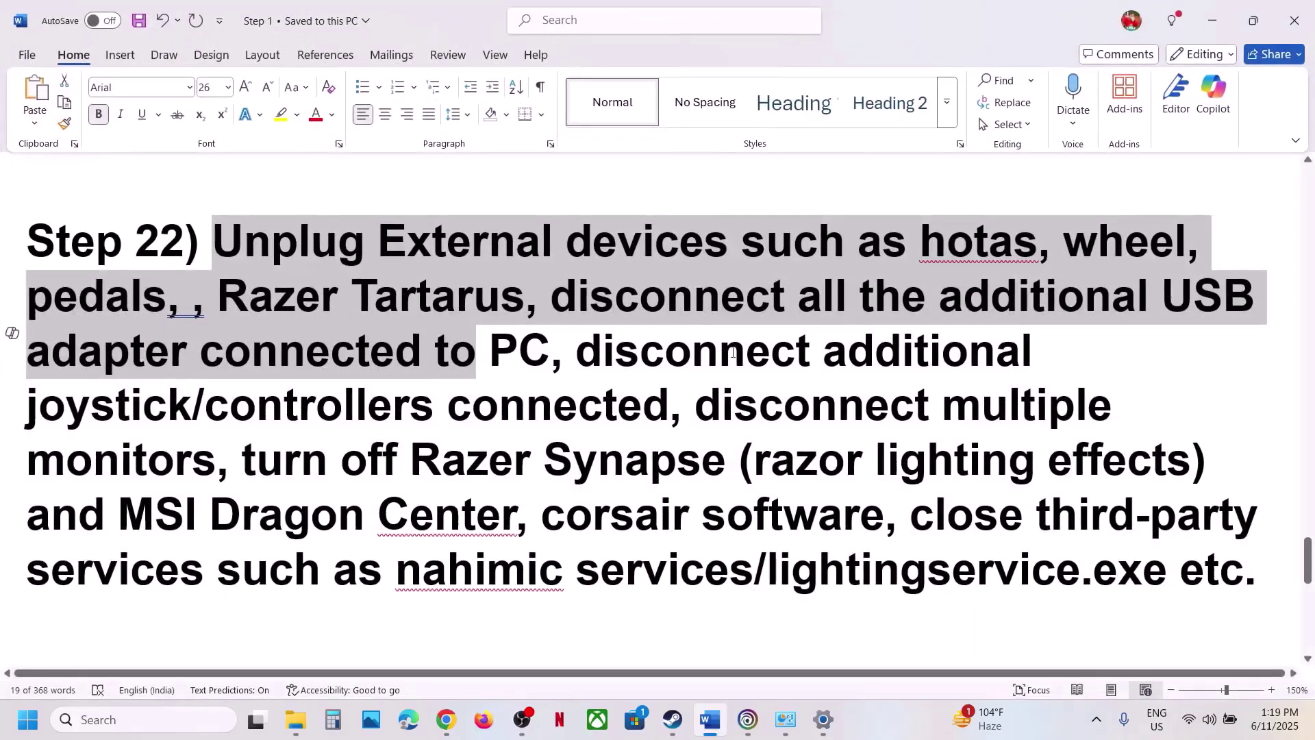
pyautogui.moveTo(583, 354); pyautogui.dragTo(36, 406)
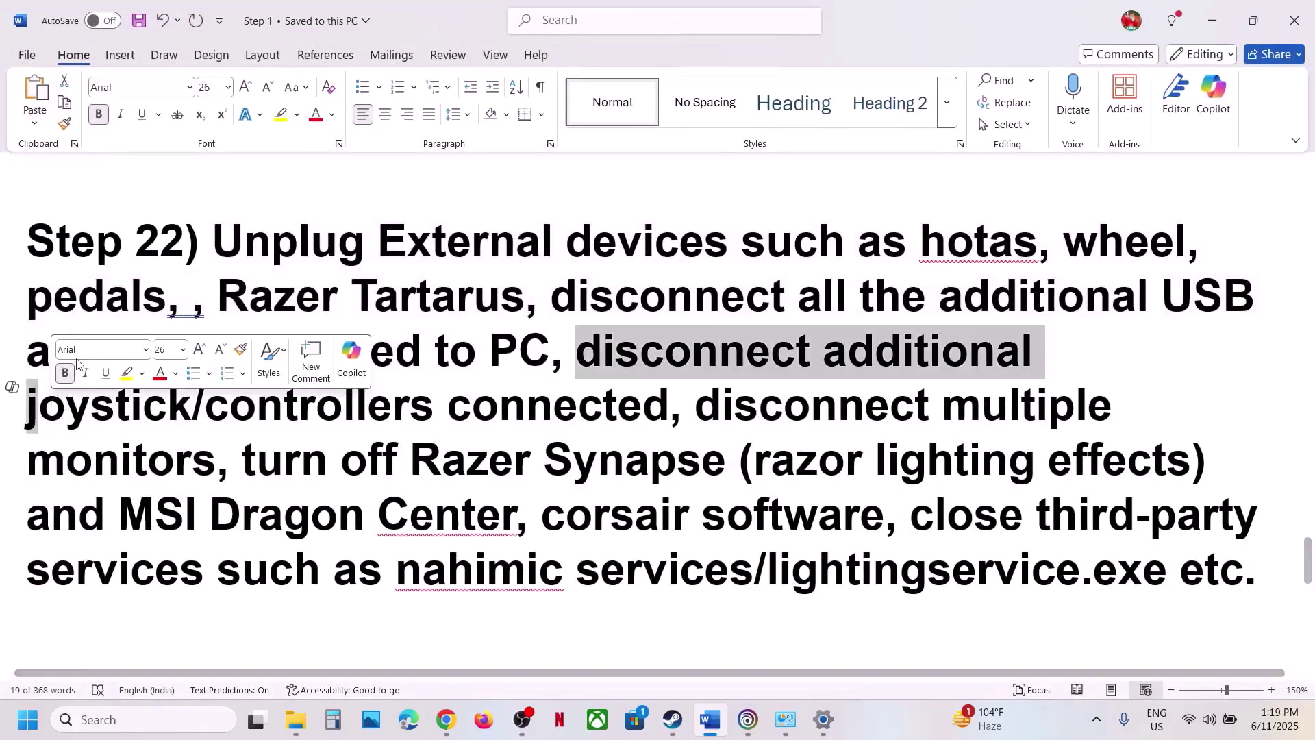
pyautogui.click(748, 313)
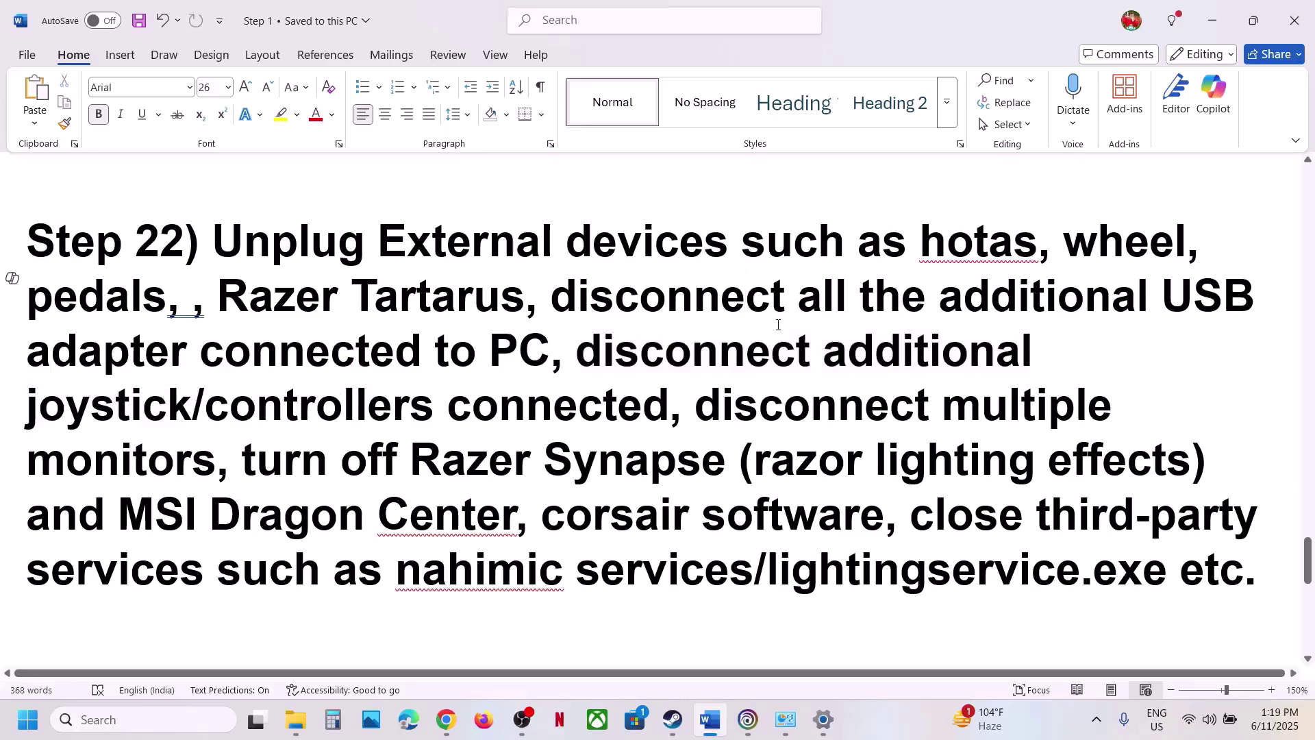
pyautogui.moveTo(696, 403); pyautogui.dragTo(216, 460)
pyautogui.moveTo(578, 351); pyautogui.dragTo(686, 400)
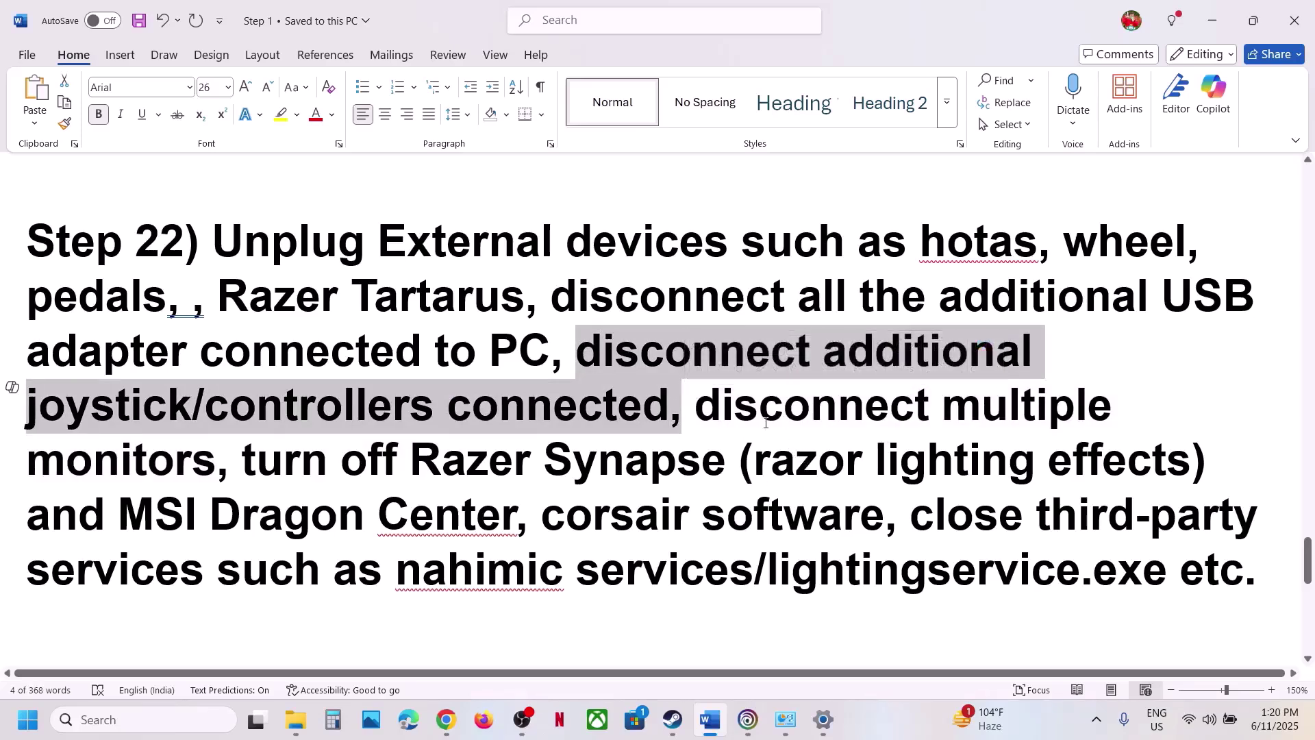
pyautogui.moveTo(233, 464); pyautogui.dragTo(1267, 579)
pyautogui.click(516, 403)
pyautogui.scroll(-5, 516, 403)
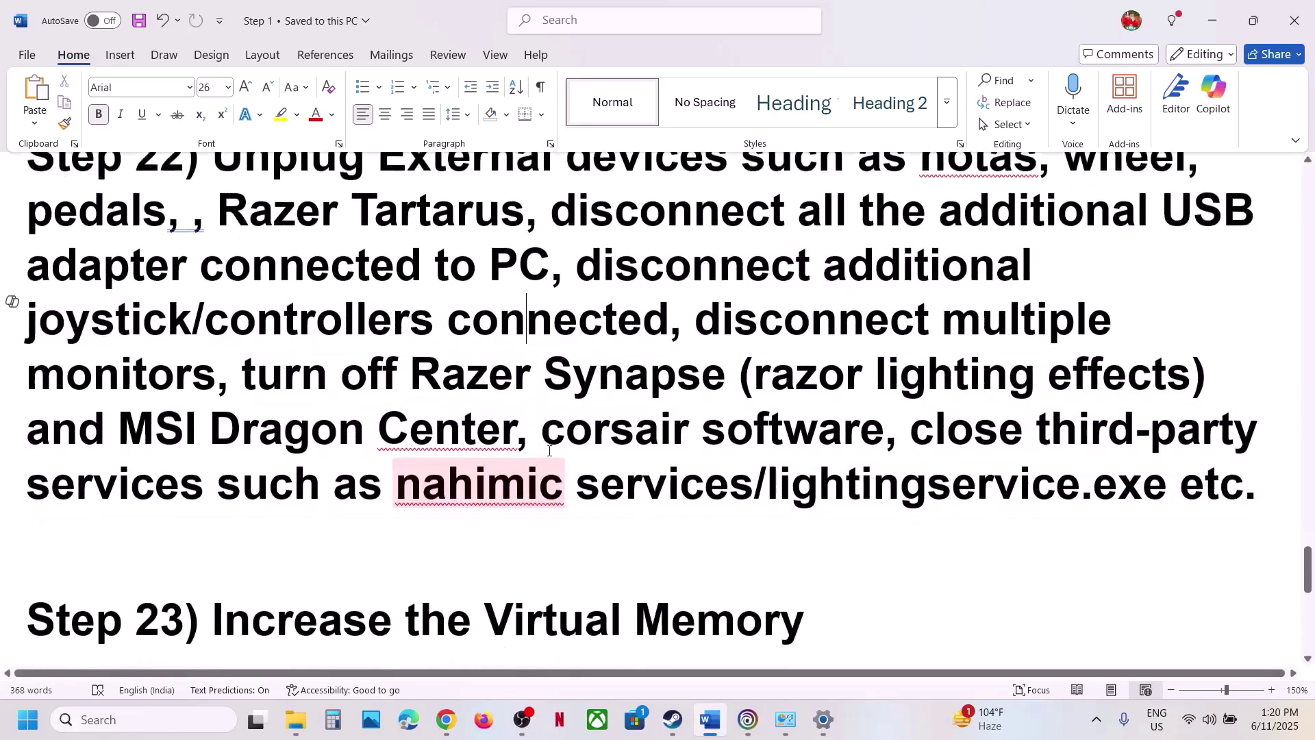
# Step: Copy "View Advanced system settings" from the Word notes, search Windows for it, and open System Properties beside the notes
pyautogui.click(891, 725)
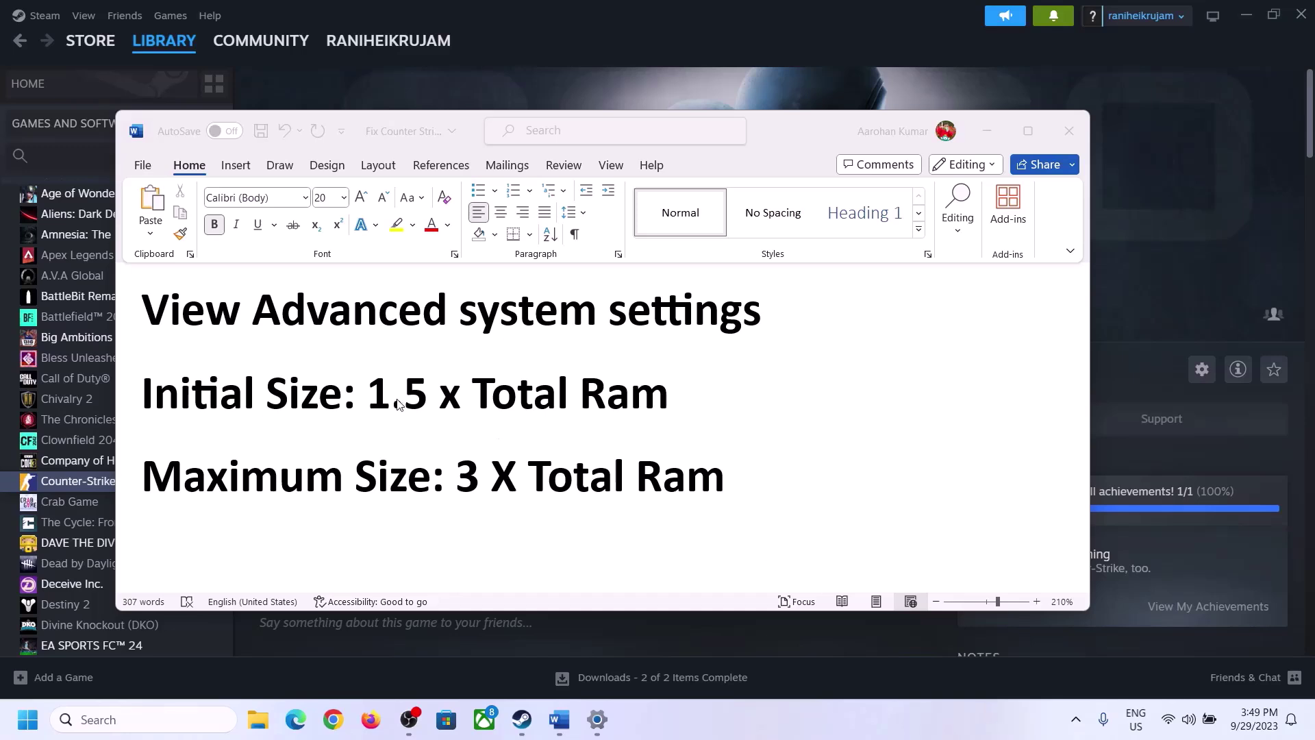
pyautogui.click(194, 318)
pyautogui.moveTo(152, 315); pyautogui.dragTo(746, 311)
pyautogui.hotkey('ctrl', 'c')
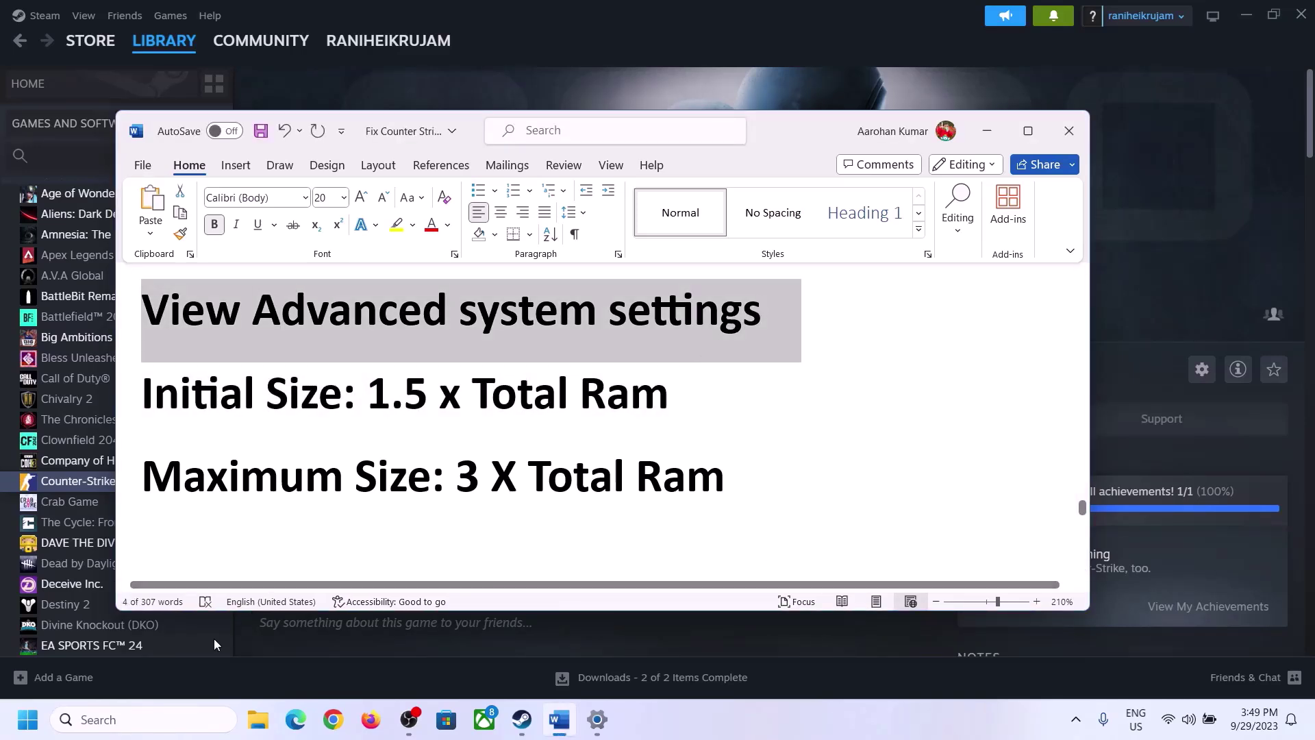
pyautogui.click(156, 720)
pyautogui.hotkey('ctrl', 'v')
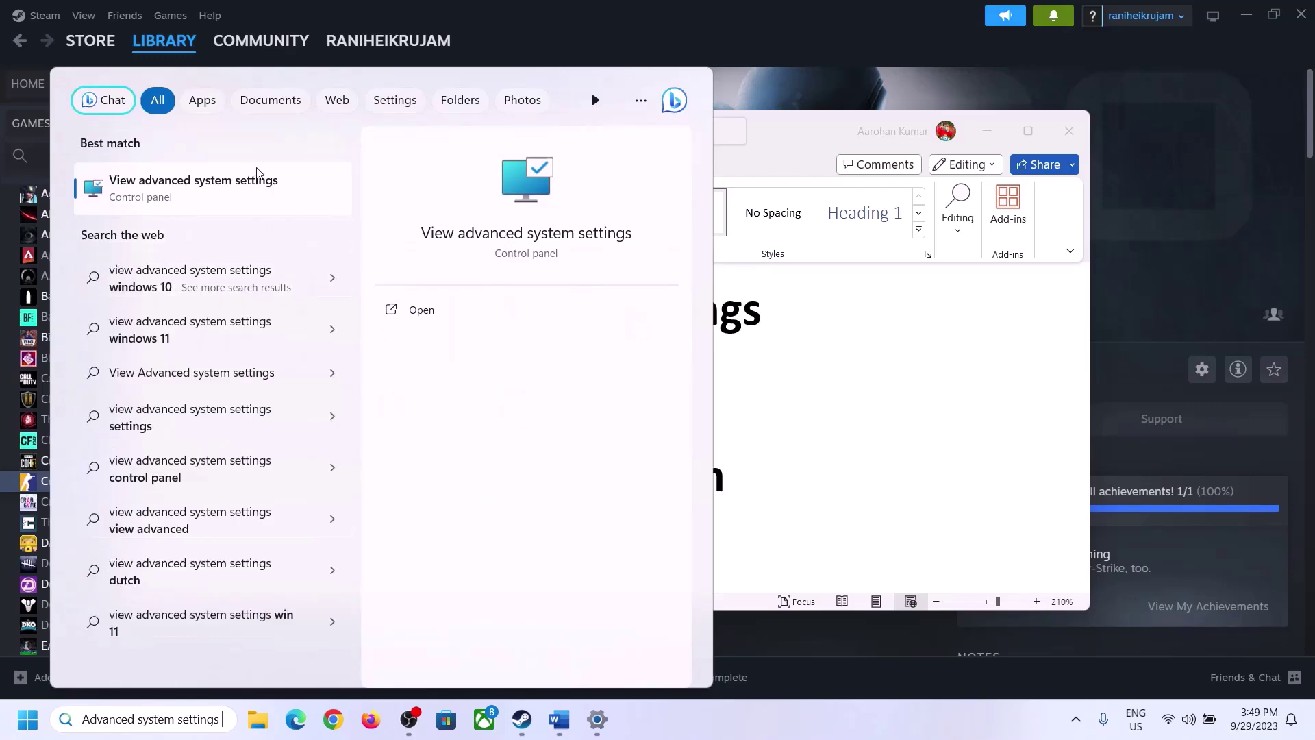
pyautogui.click(187, 199)
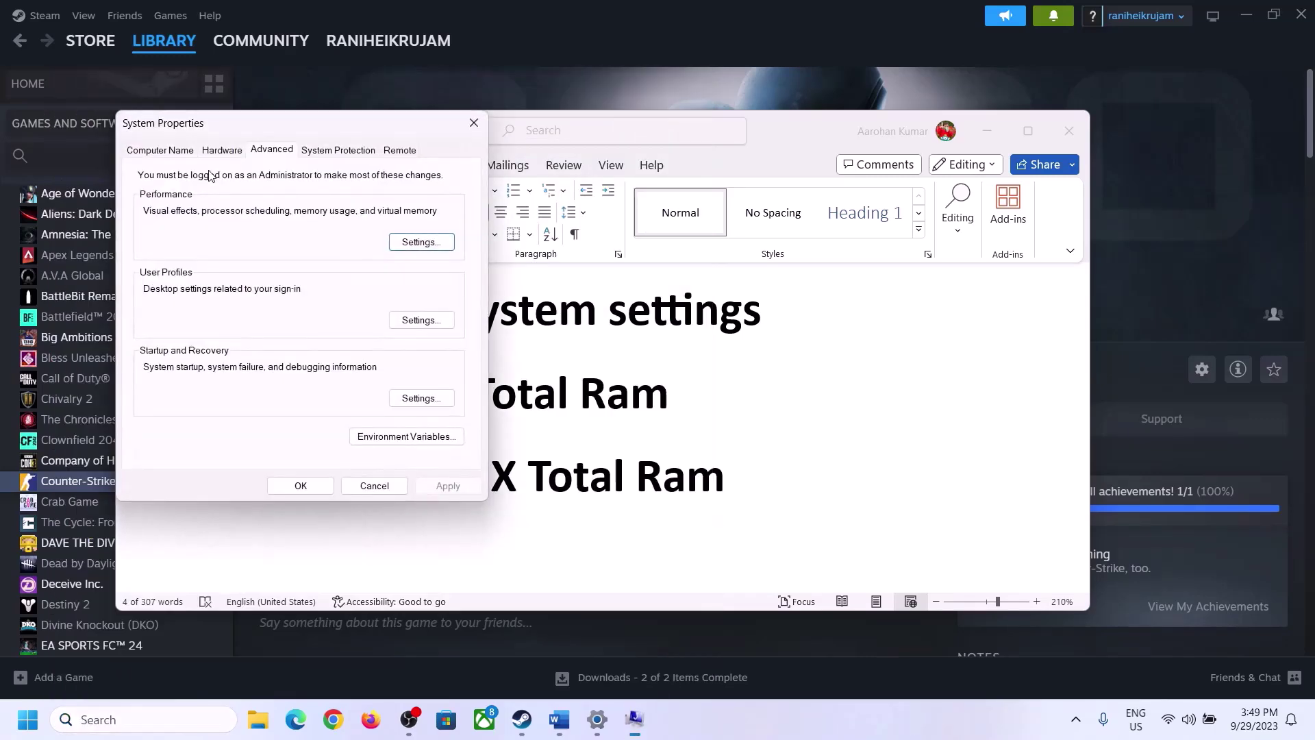
pyautogui.moveTo(272, 130); pyautogui.dragTo(585, 233)
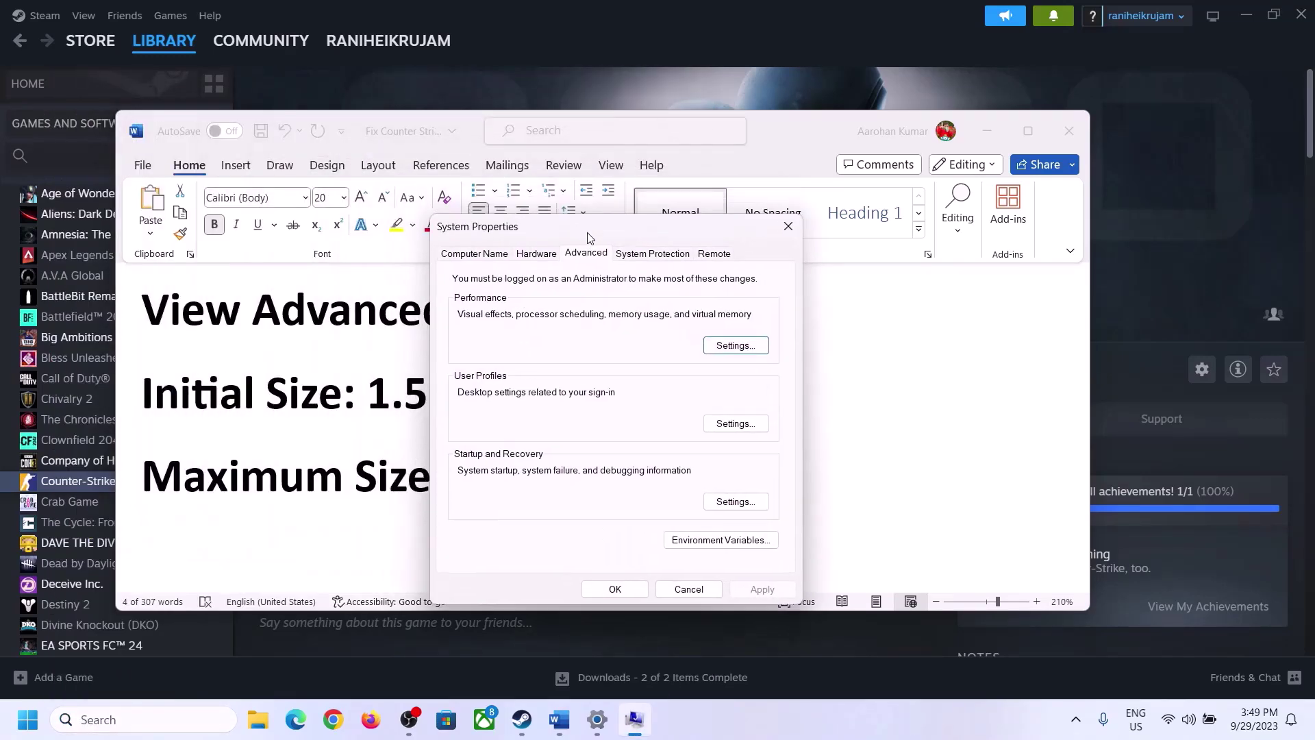
# Step: Open the Virtual Memory settings, turn off automatic paging file management for all drives, and choose a custom size for drive C
pyautogui.click(736, 346)
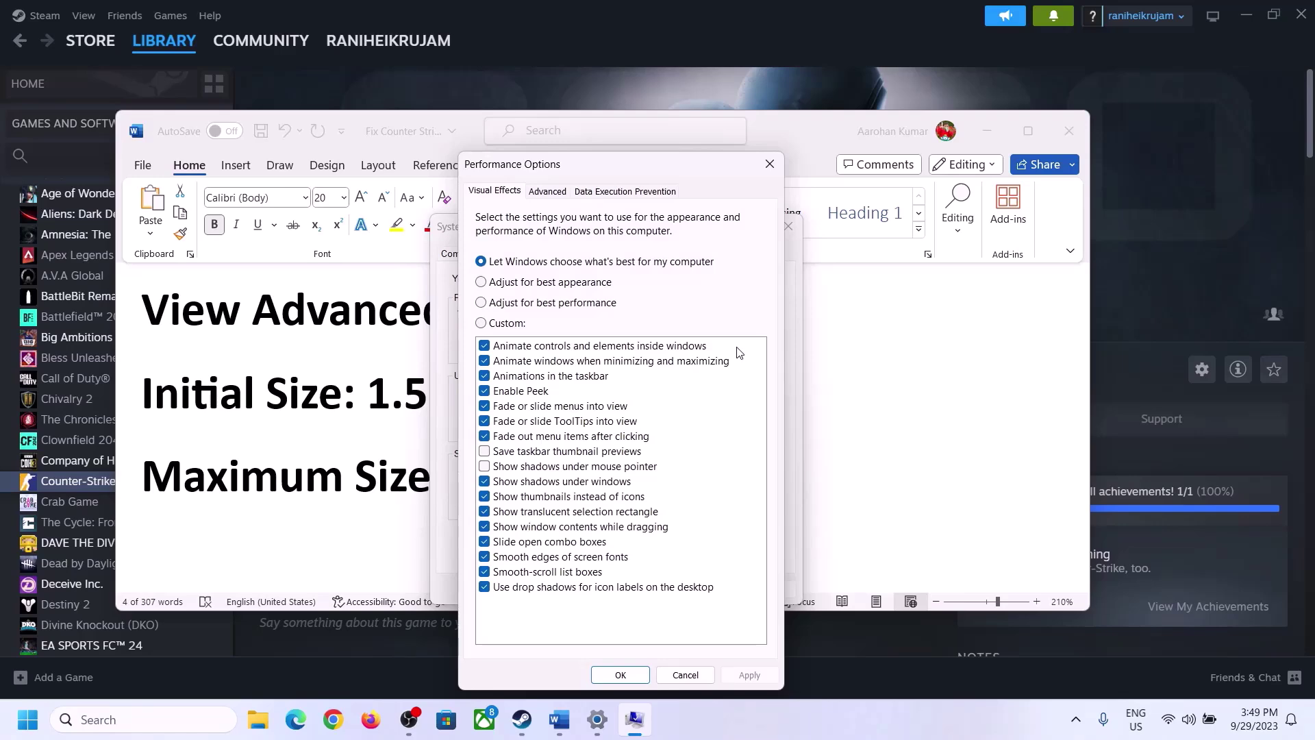
pyautogui.click(555, 195)
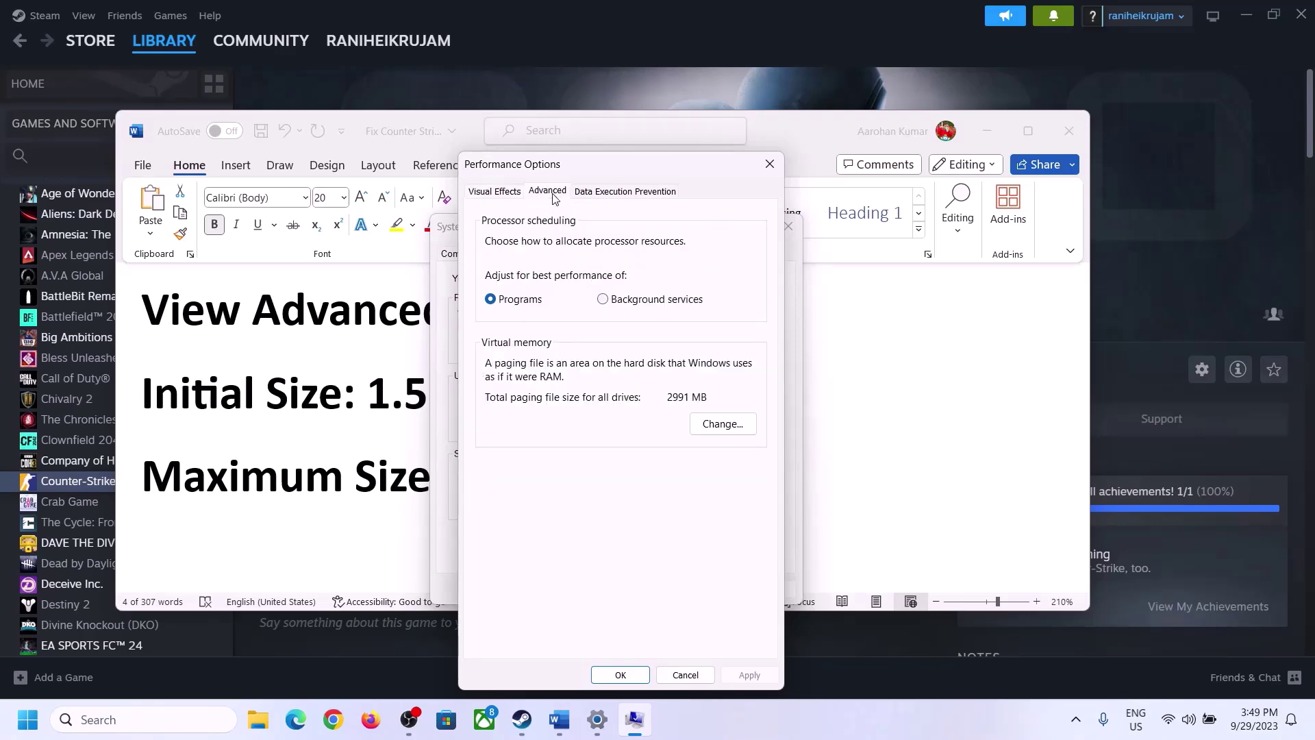
pyautogui.click(726, 424)
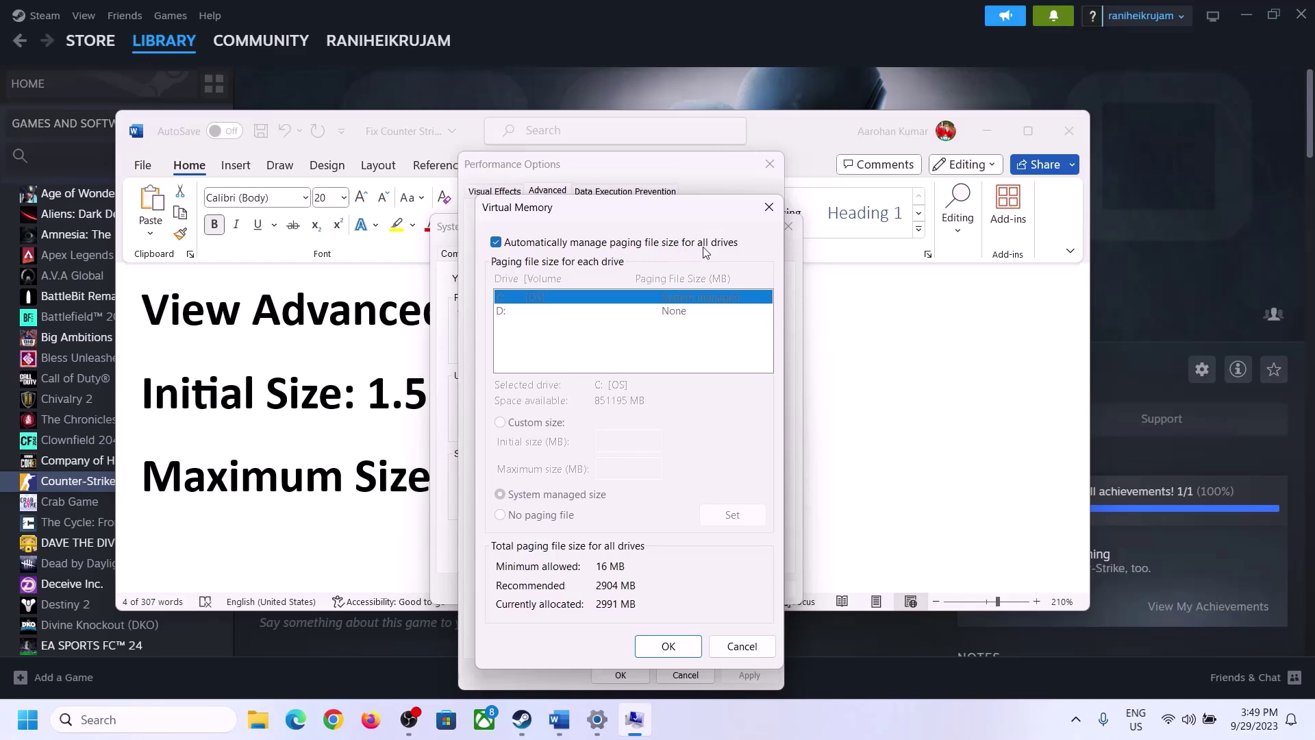
pyautogui.click(496, 242)
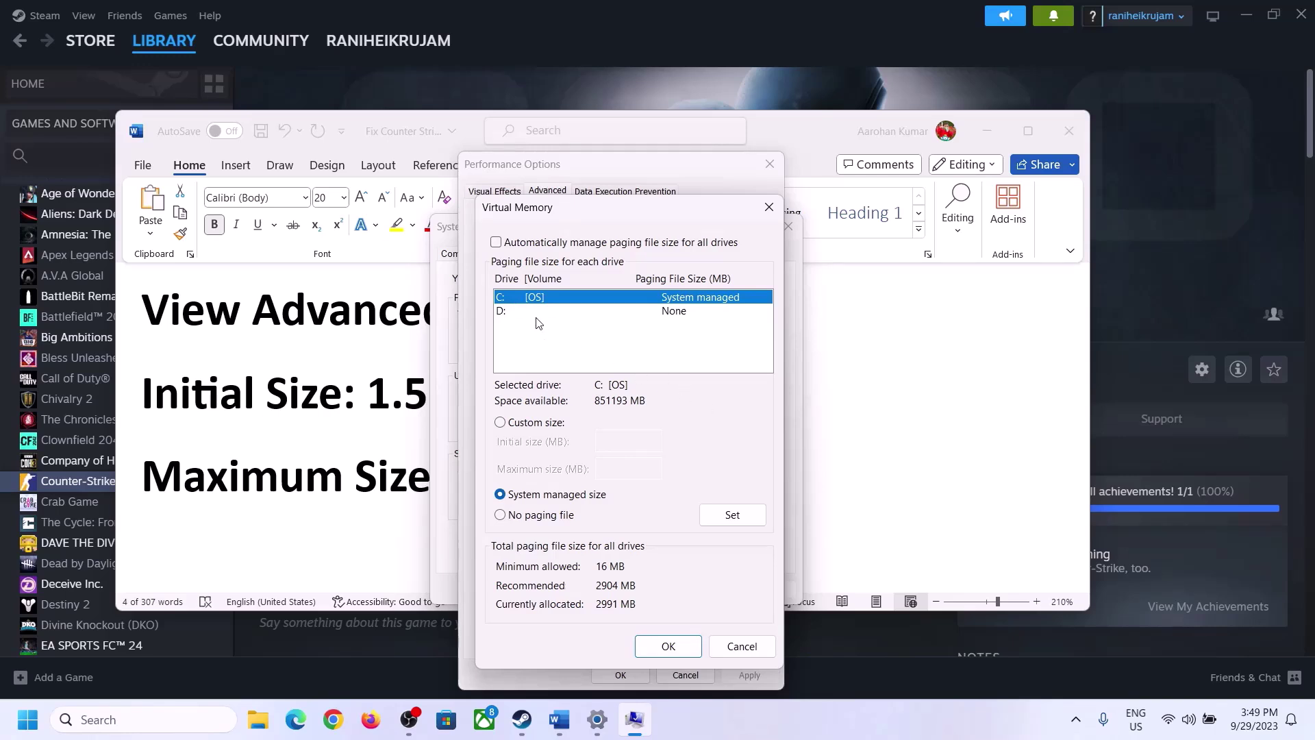
pyautogui.click(500, 425)
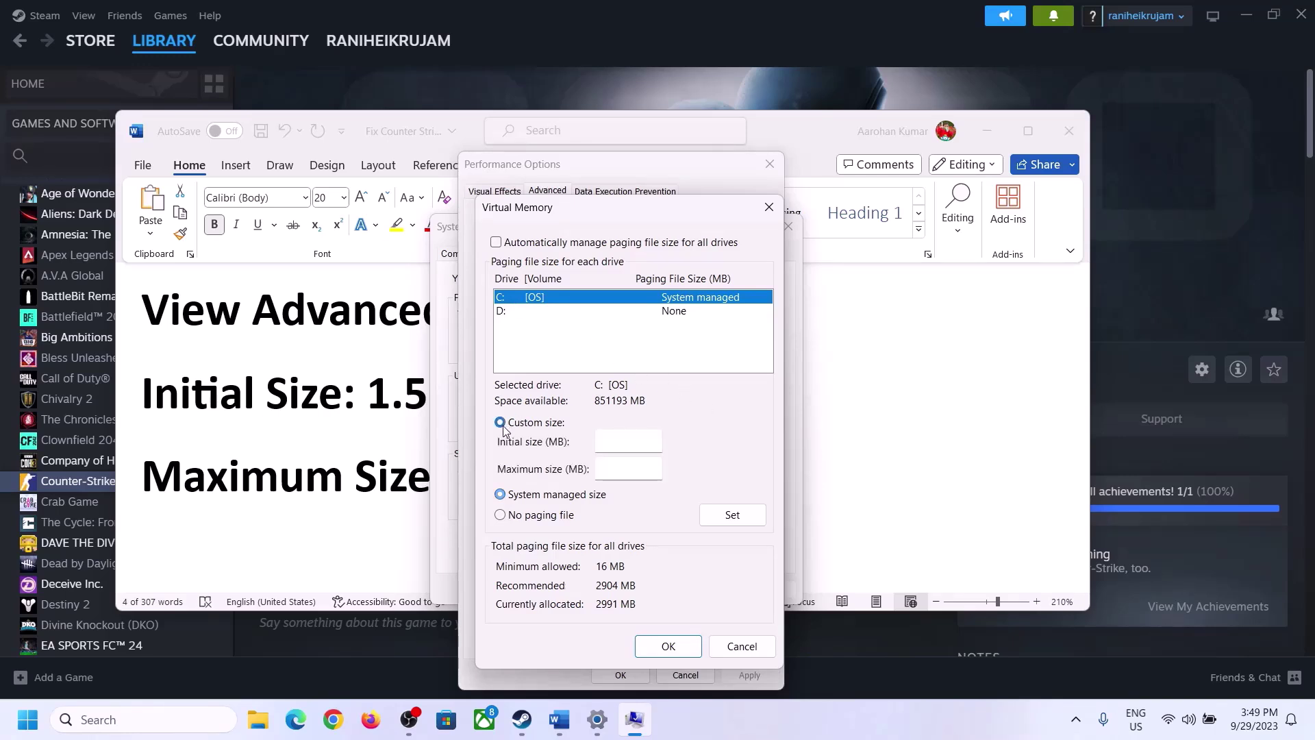
pyautogui.click(629, 441)
# Step: Highlight the "1.5 x Total Ram" formula in the Word notes and check the installed RAM in the Windows Settings device specifications
pyautogui.click(356, 403)
pyautogui.moveTo(377, 394); pyautogui.dragTo(676, 408)
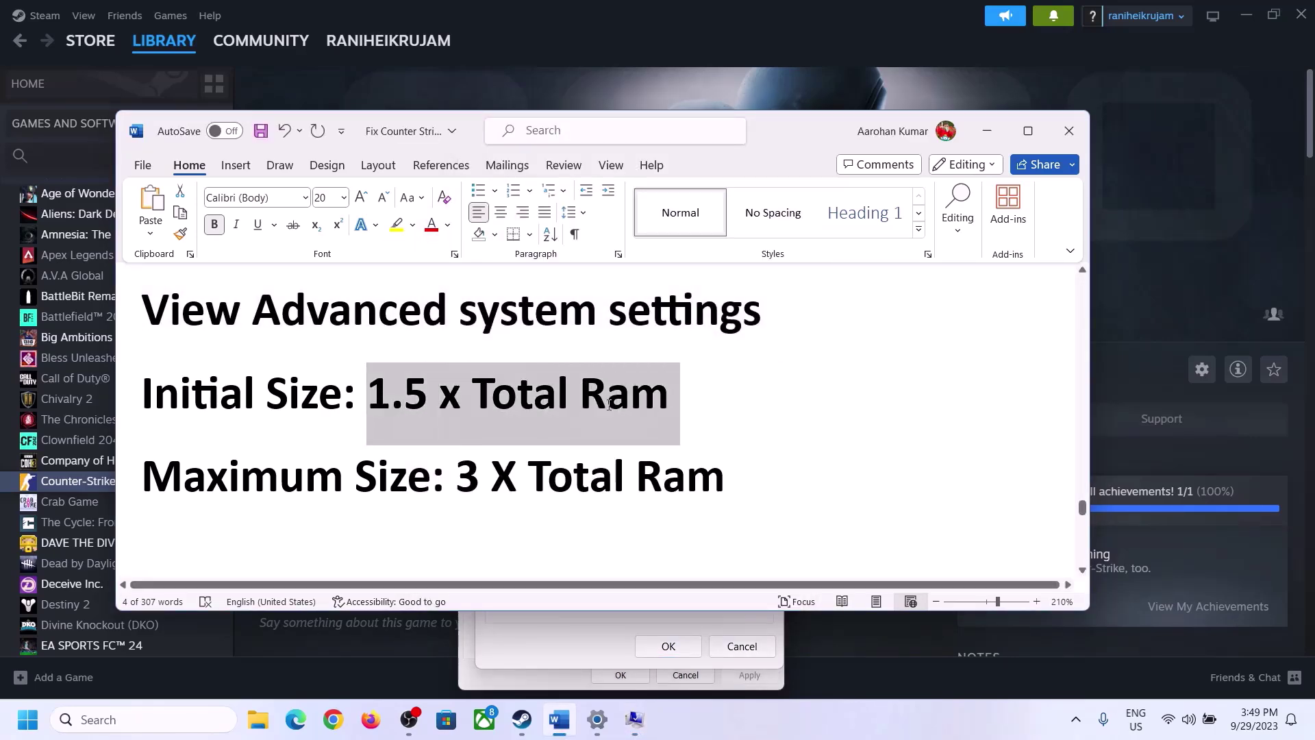
pyautogui.click(597, 721)
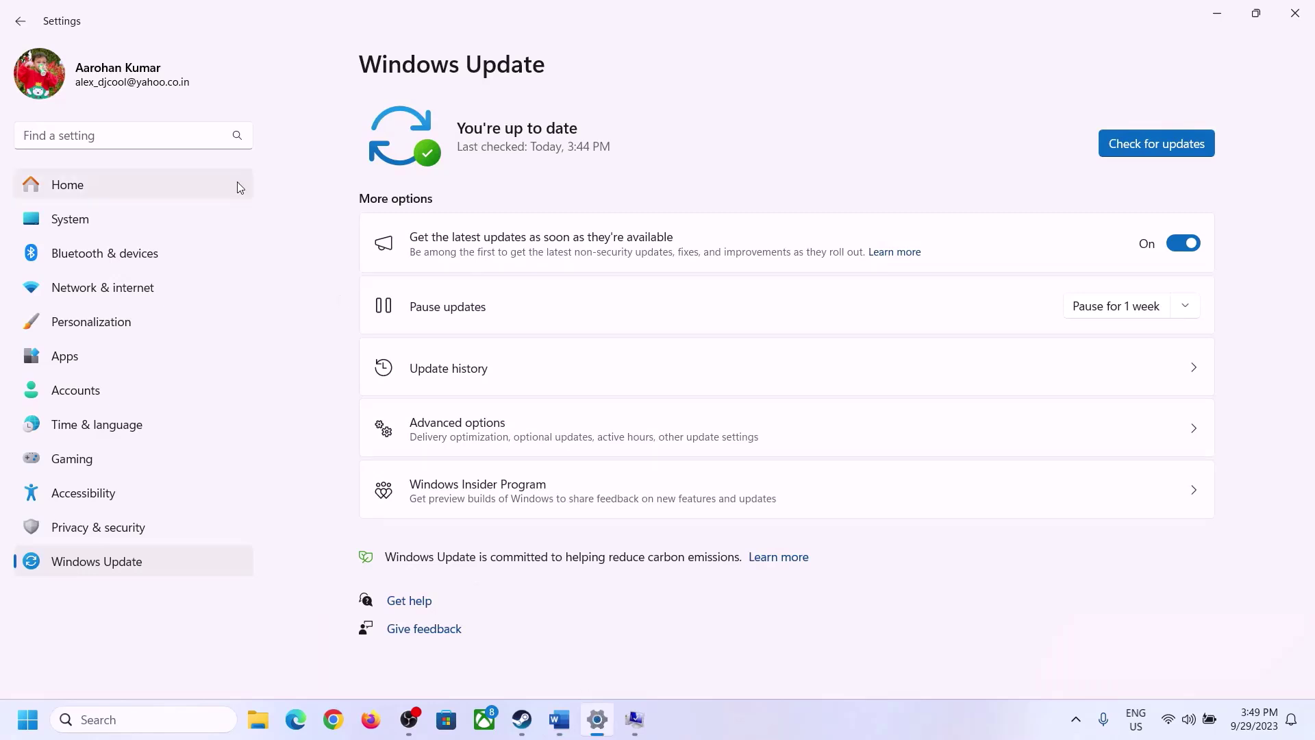
pyautogui.click(61, 228)
pyautogui.scroll(-10, 484, 499)
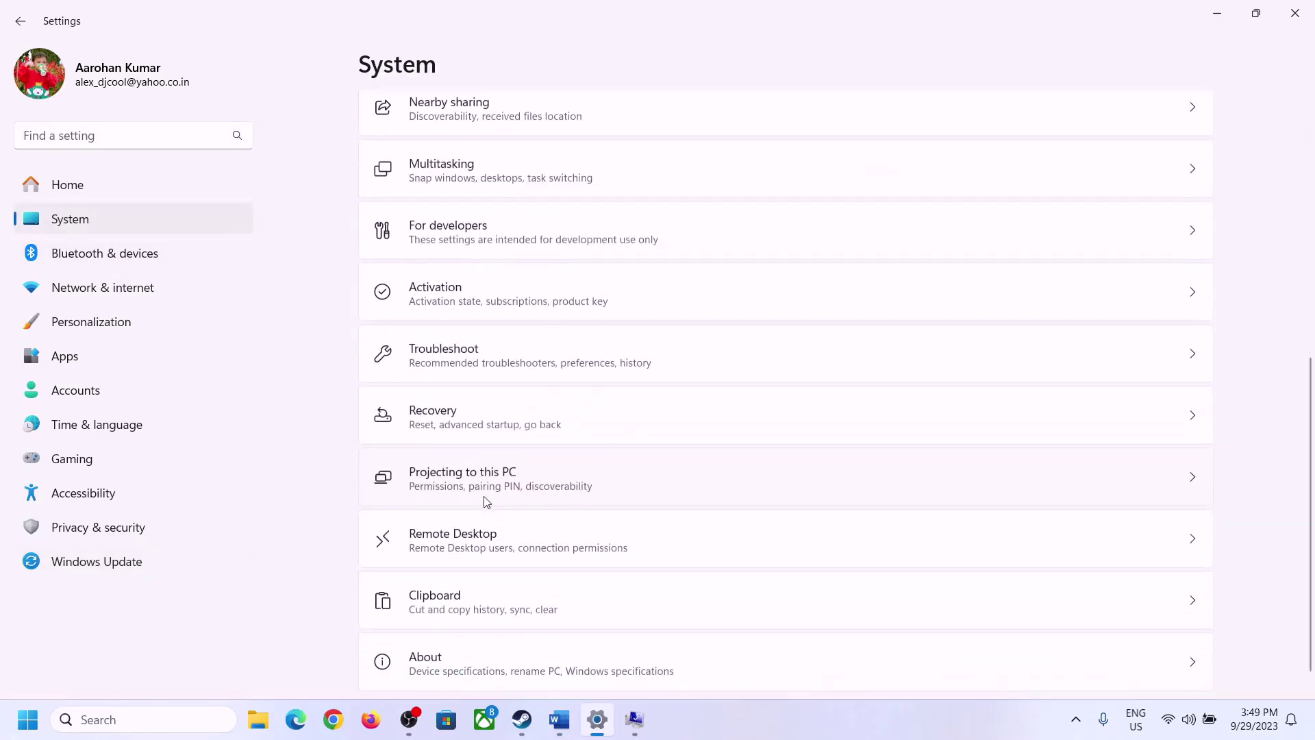
pyautogui.click(439, 642)
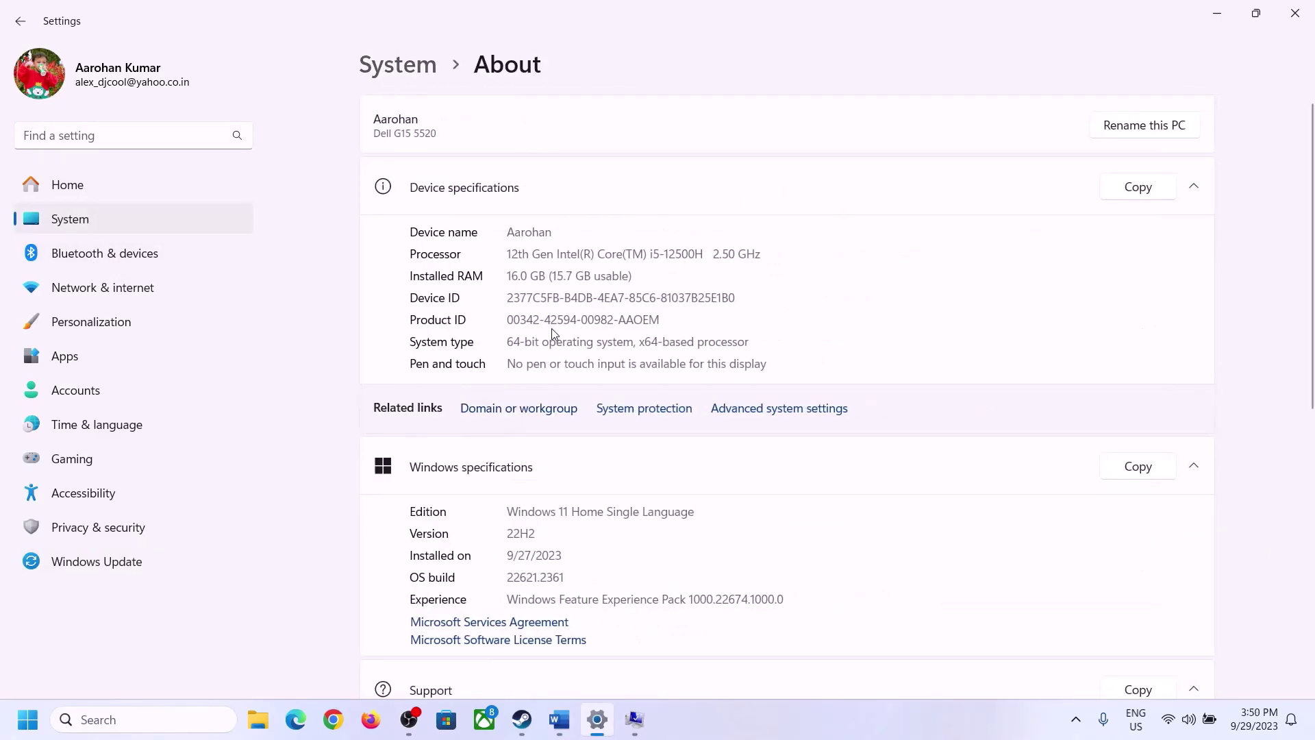
pyautogui.moveTo(521, 275); pyautogui.dragTo(500, 274)
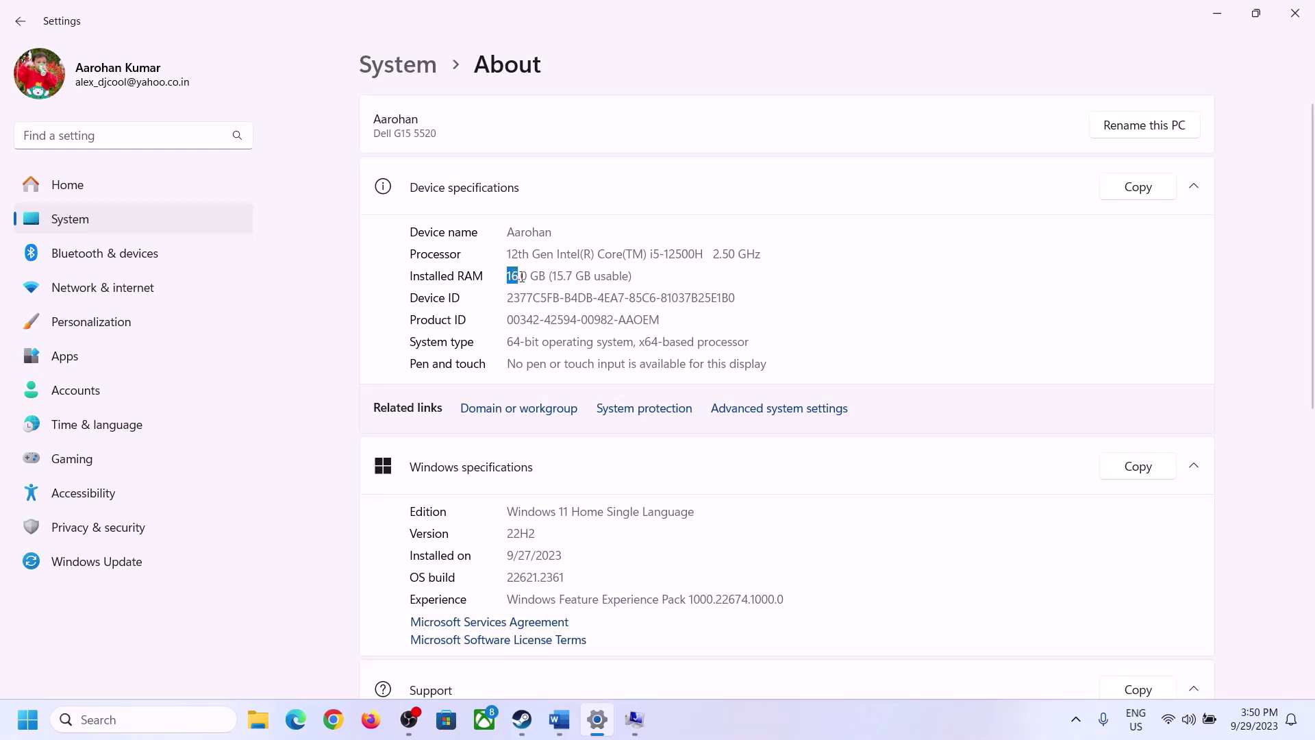
pyautogui.click(527, 276)
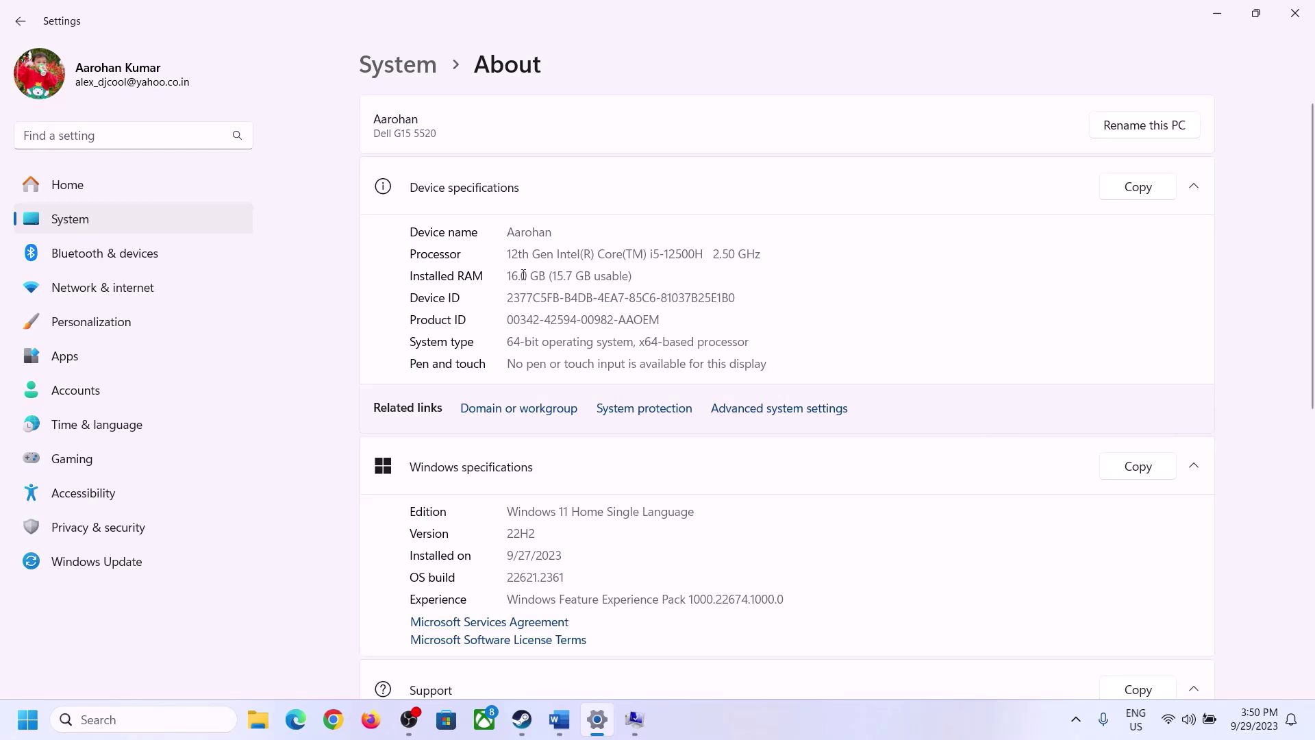
pyautogui.moveTo(524, 275); pyautogui.dragTo(507, 268)
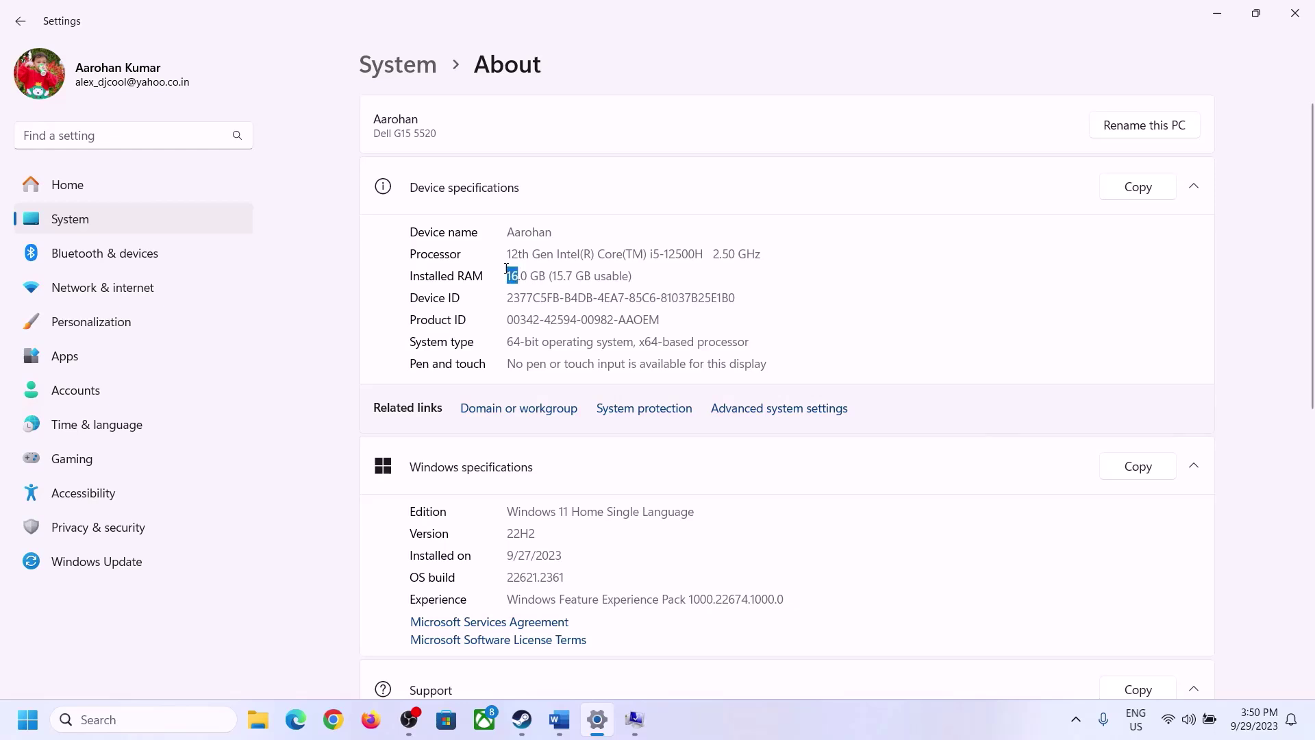
# Step: Launch Calculator with the Run command "calc" and place it beside the Virtual Memory dialog, with the Word notes visible behind it
pyautogui.click(624, 718)
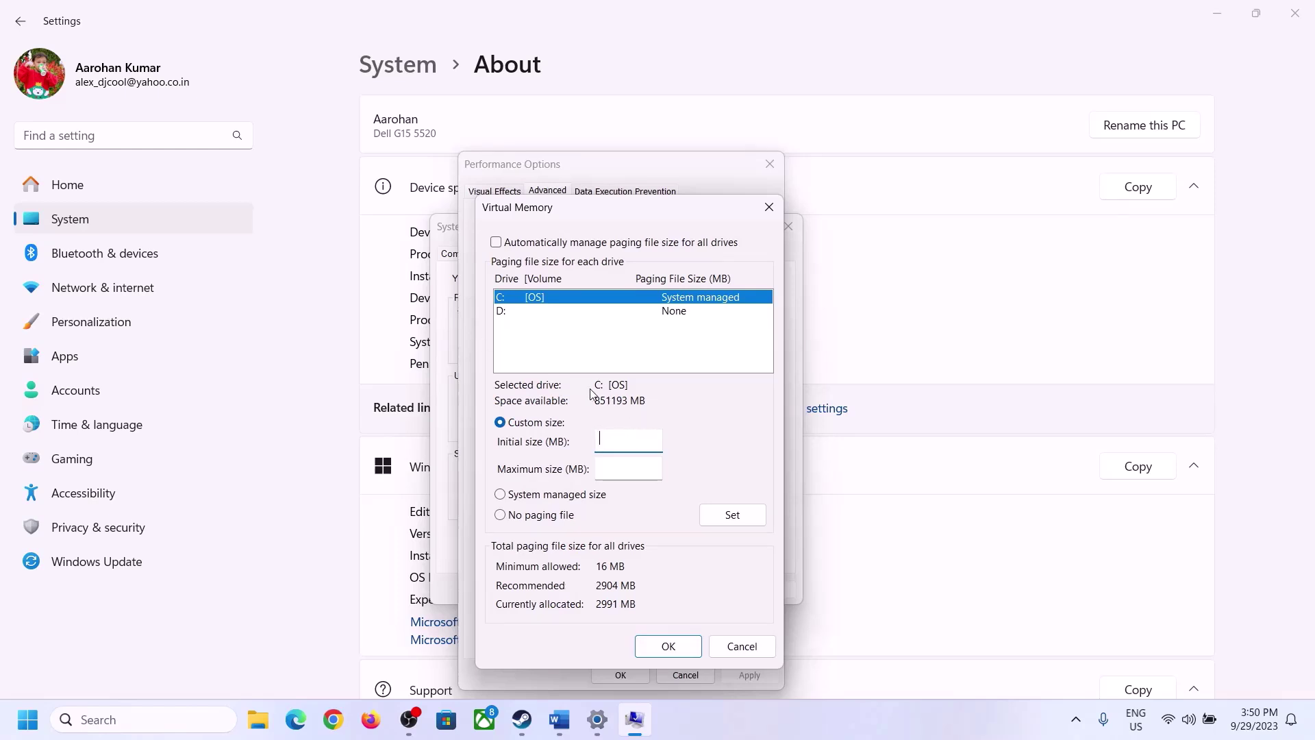
pyautogui.moveTo(597, 719)
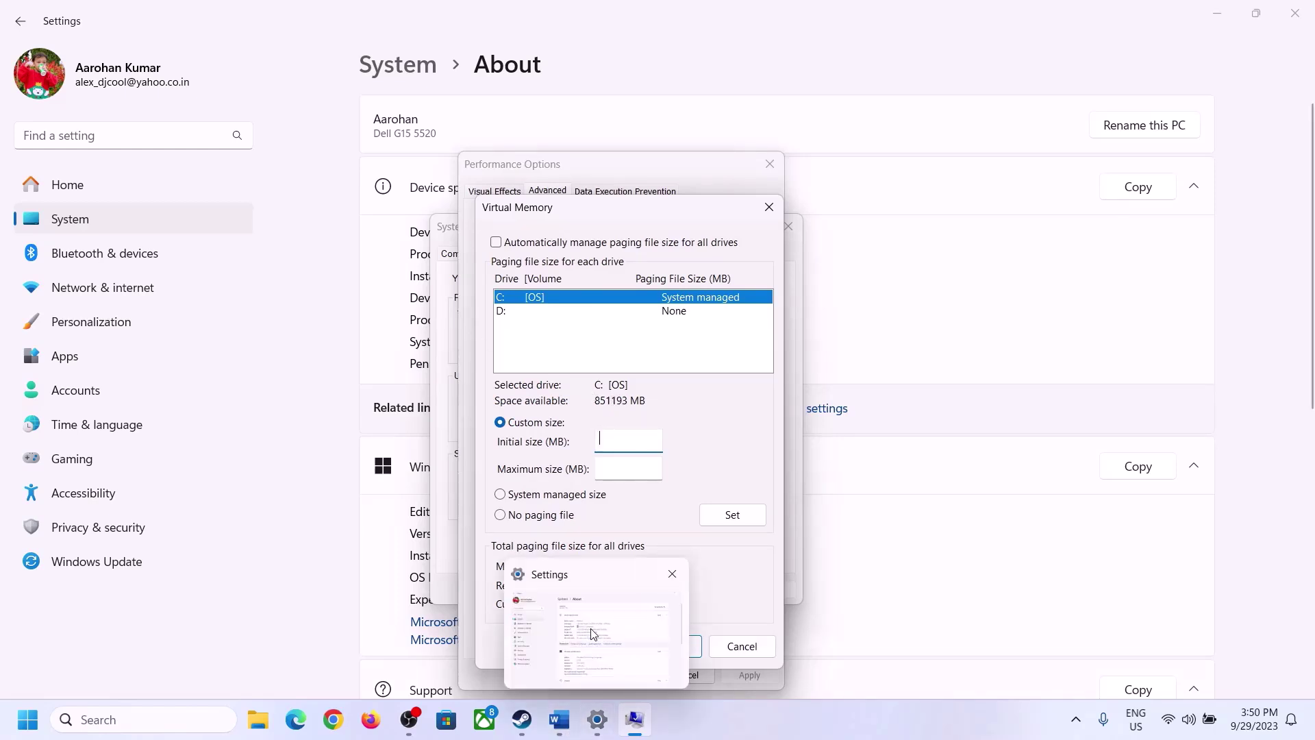
pyautogui.press('super+r')
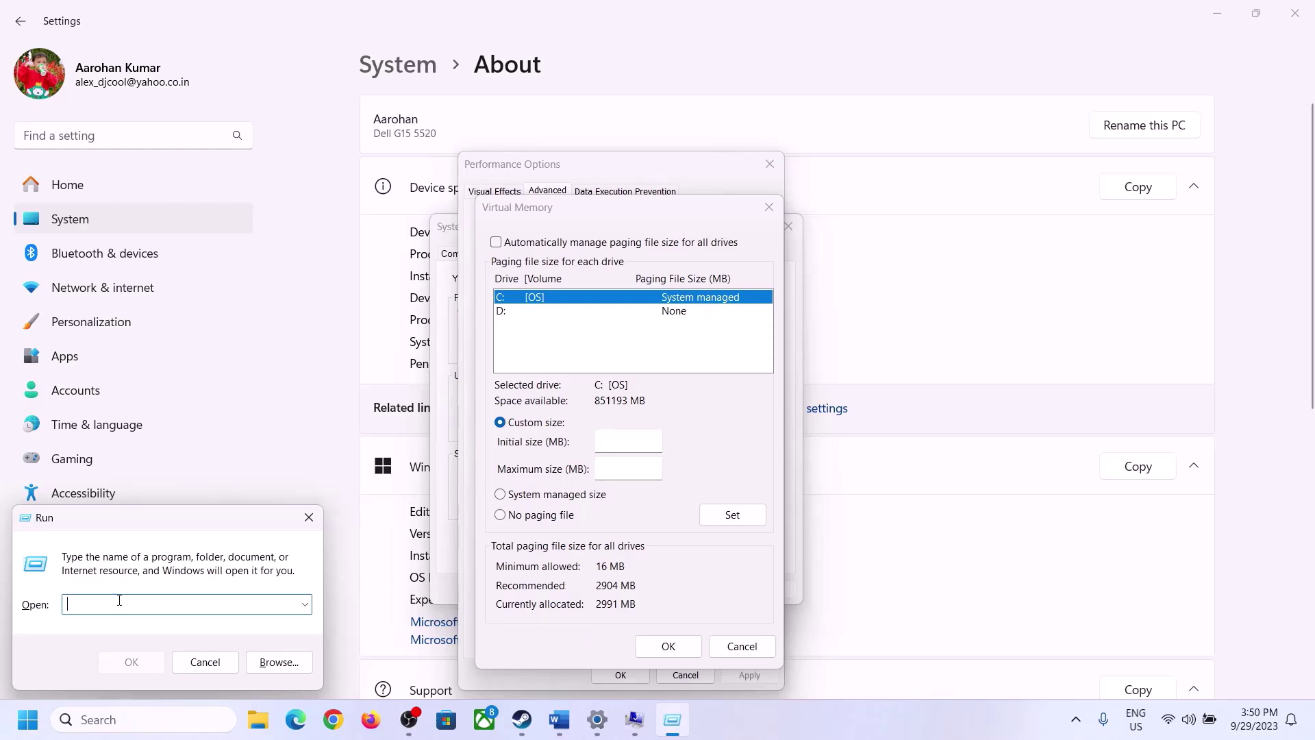
pyautogui.write('calc')
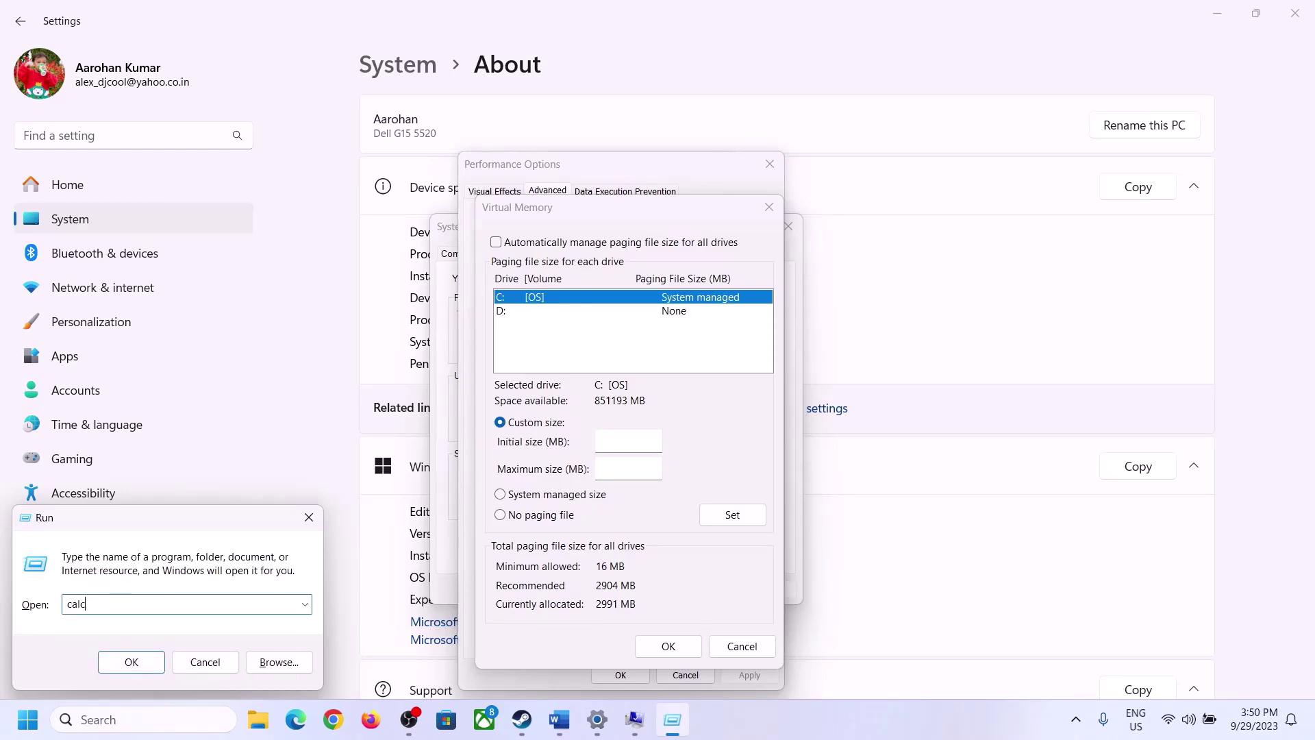
pyautogui.click(116, 661)
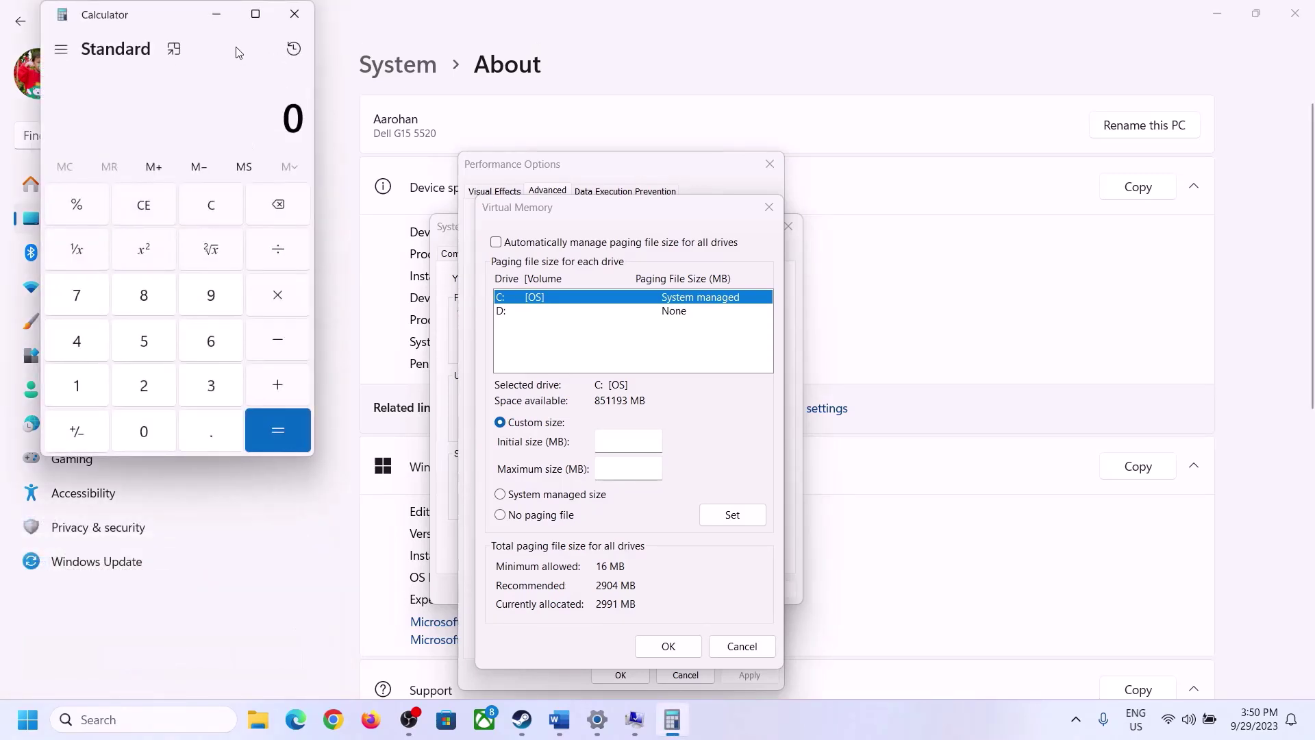
pyautogui.moveTo(164, 24); pyautogui.dragTo(958, 221)
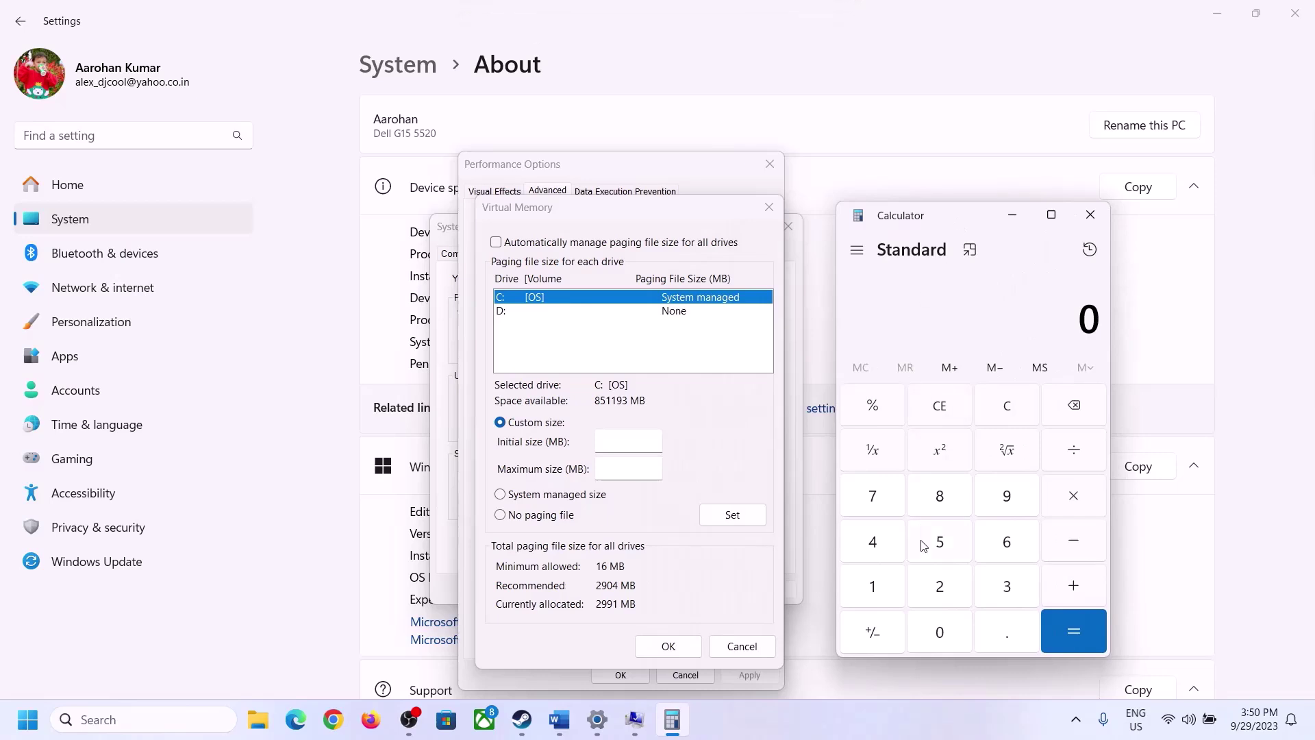
pyautogui.click(559, 732)
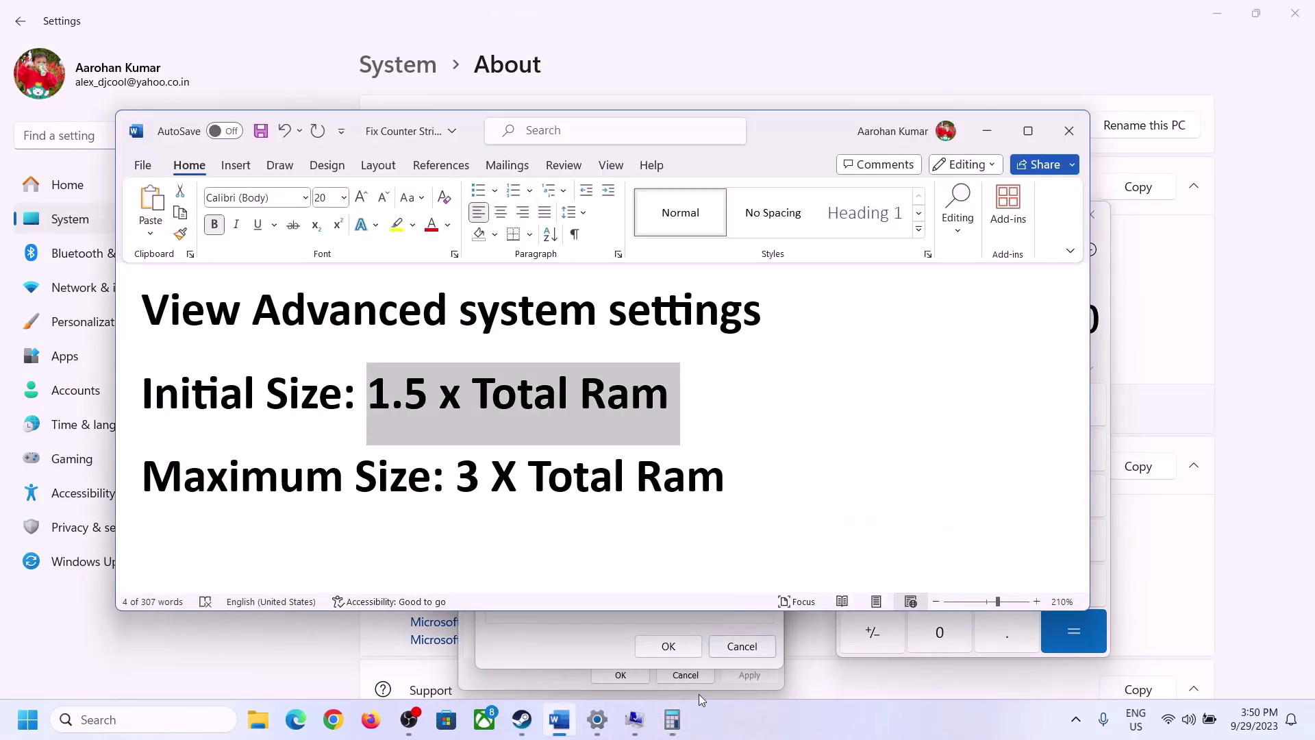
pyautogui.click(672, 719)
pyautogui.click(874, 588)
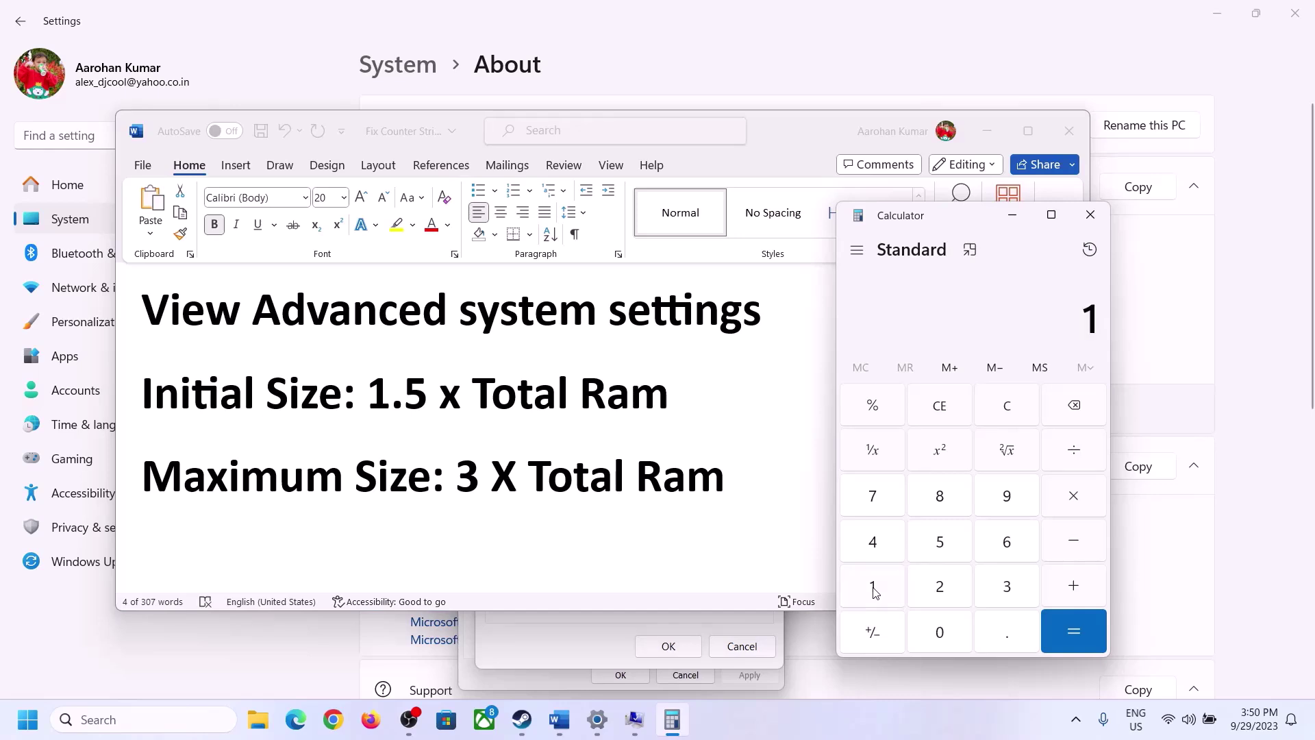
pyautogui.click(1003, 548)
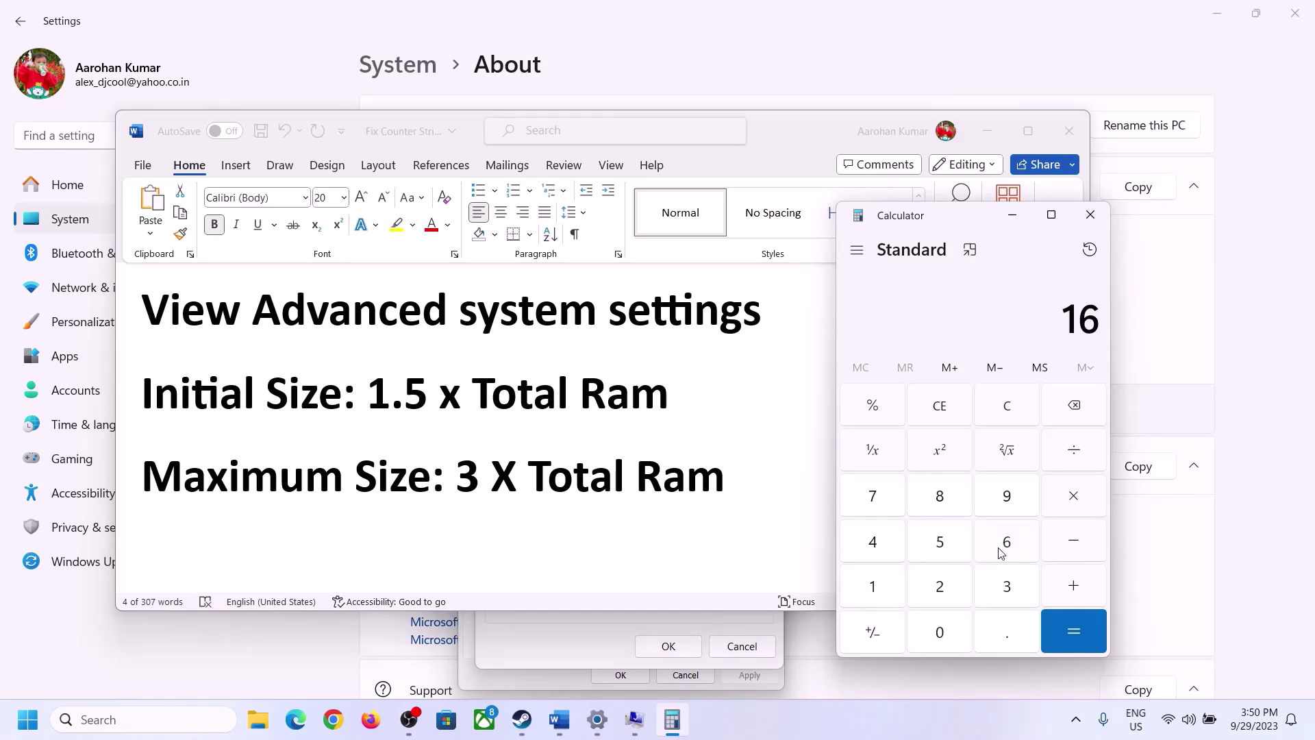
pyautogui.click(1006, 419)
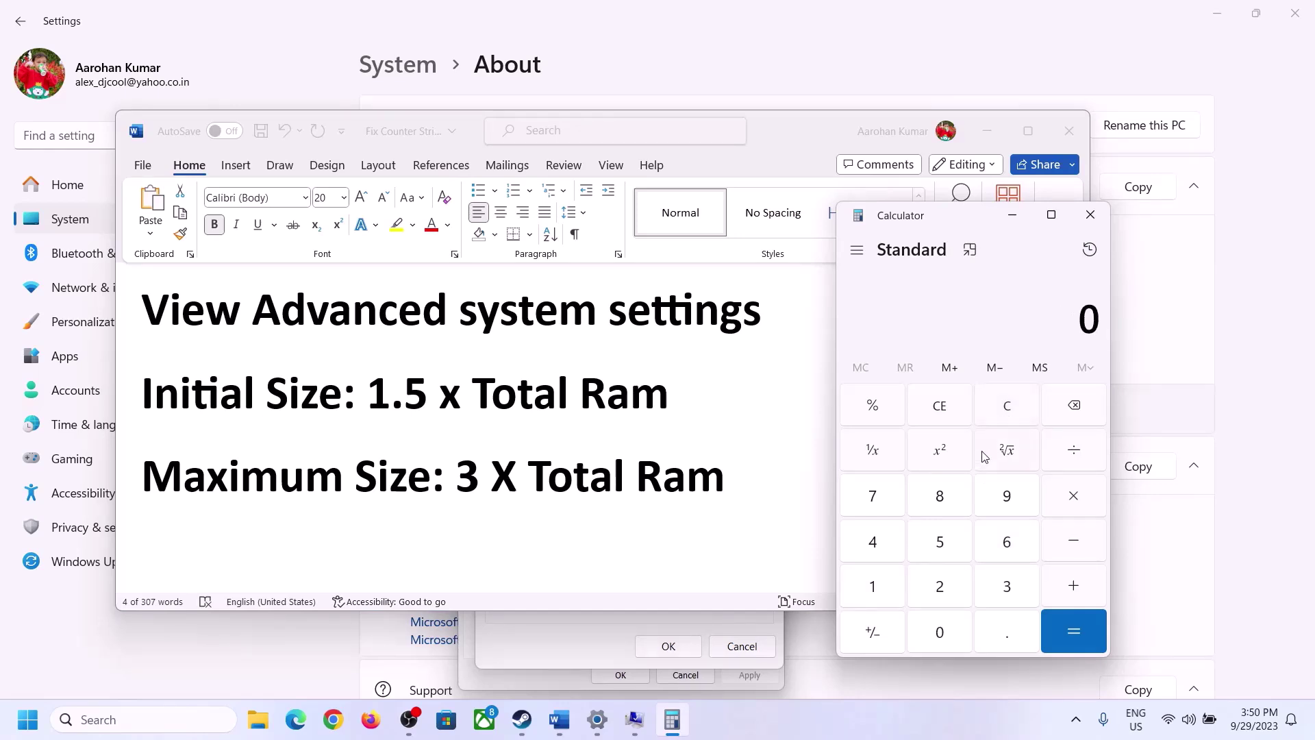
# Step: Calculate 16 × 1024 in Calculator to convert the installed RAM to megabytes
pyautogui.click(883, 587)
pyautogui.click(986, 548)
pyautogui.click(874, 596)
pyautogui.click(946, 641)
pyautogui.click(940, 587)
pyautogui.click(884, 552)
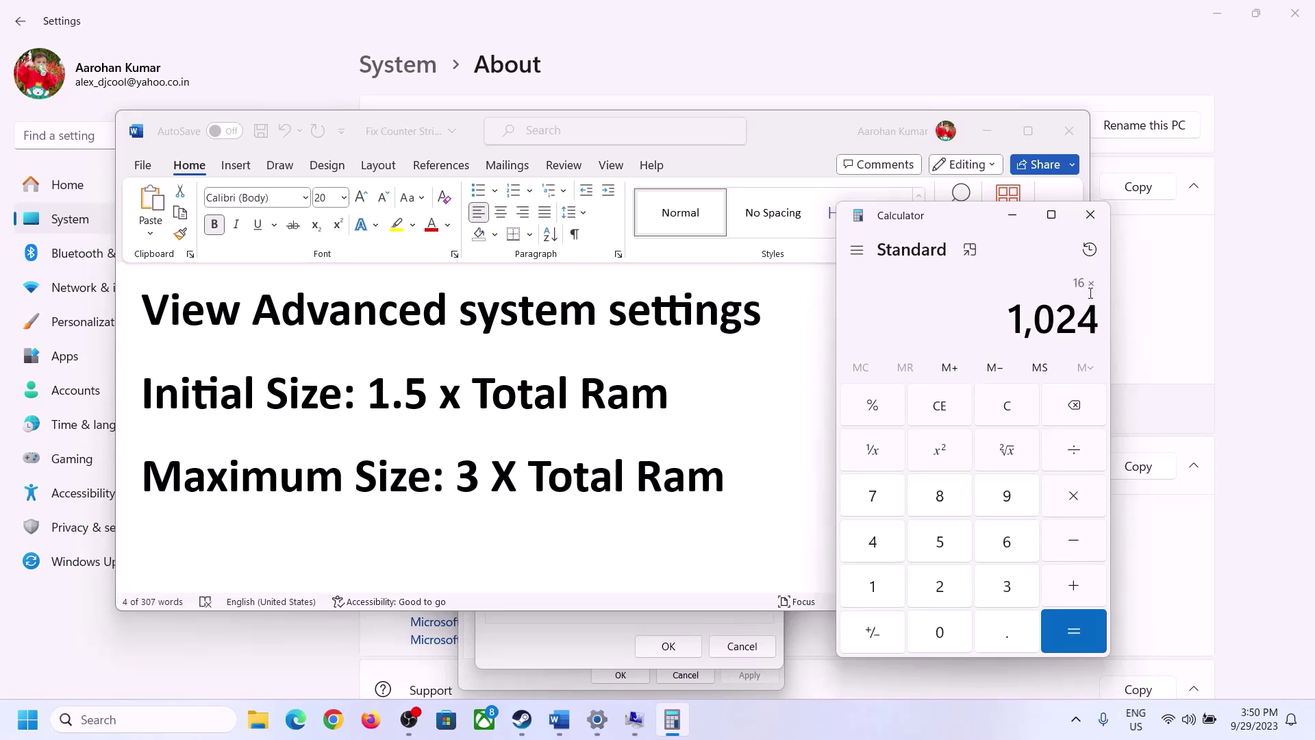
pyautogui.click(1073, 634)
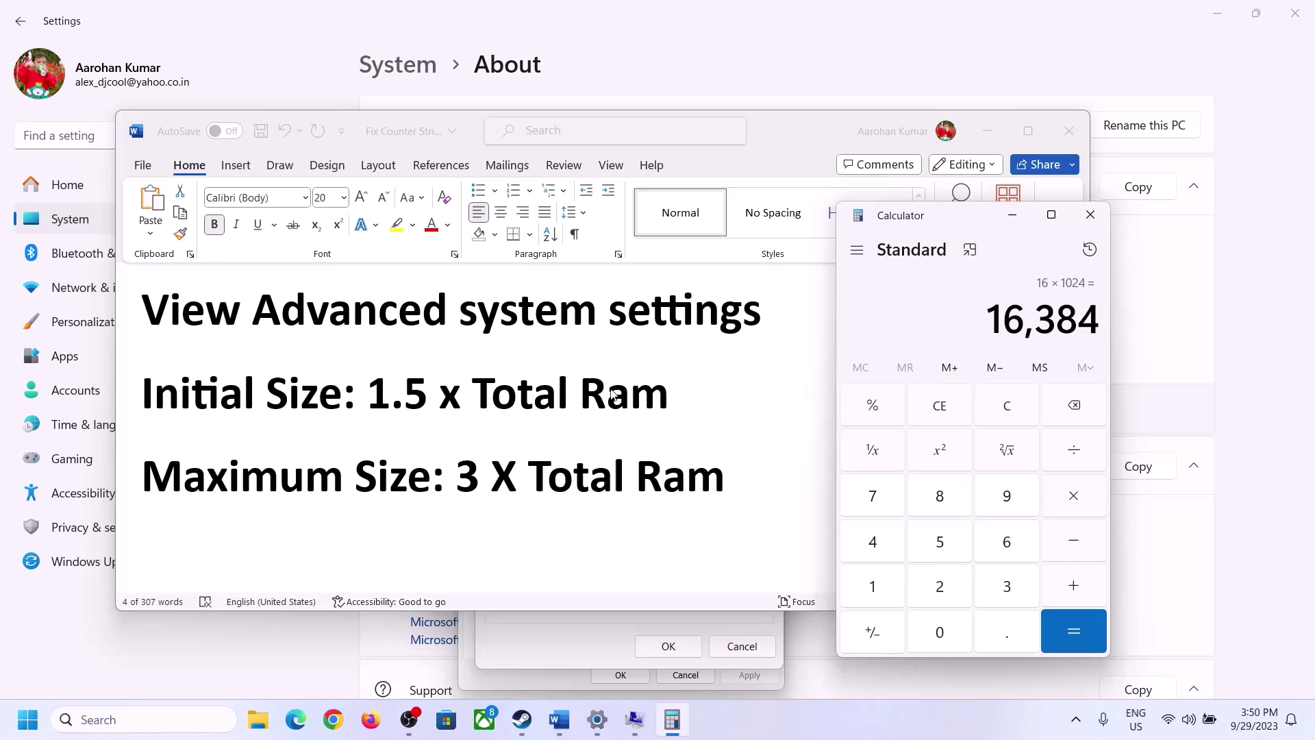
# Step: Multiply the RAM in megabytes by 1.5 and set the custom initial size for drive C to 24576 MB
pyautogui.click(1075, 498)
pyautogui.click(889, 590)
pyautogui.click(1002, 646)
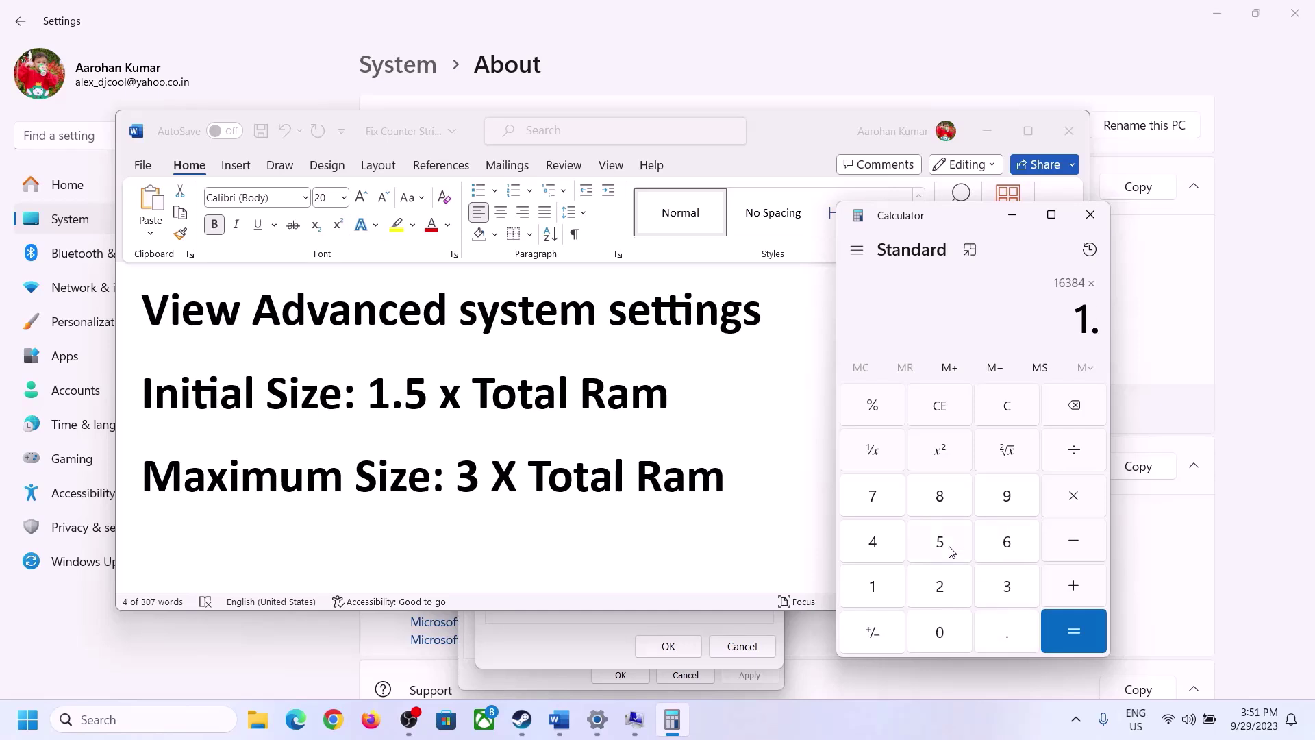
pyautogui.click(943, 544)
pyautogui.click(1074, 627)
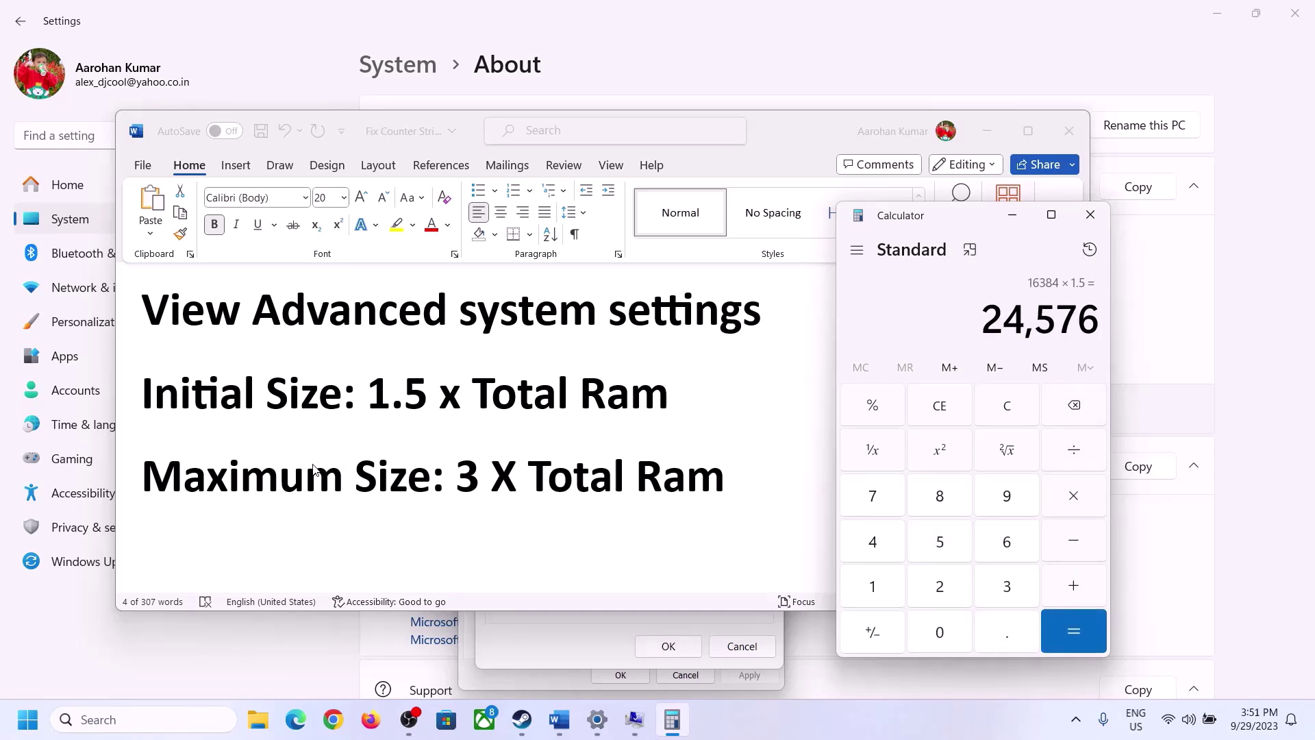
pyautogui.click(579, 645)
pyautogui.write('24576')
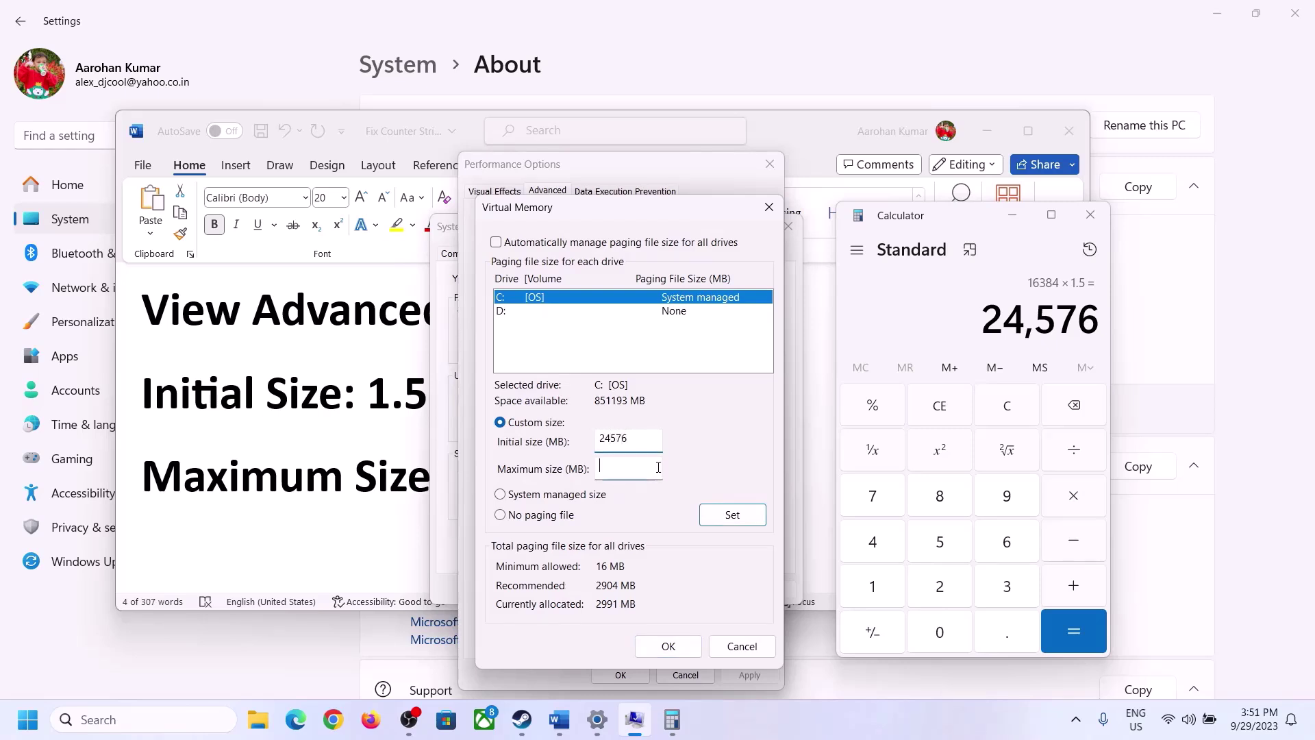
# Step: Review the maximum size formula in the Word notes, clear Calculator, and recheck the installed RAM in Windows Settings
pyautogui.click(658, 468)
pyautogui.click(404, 483)
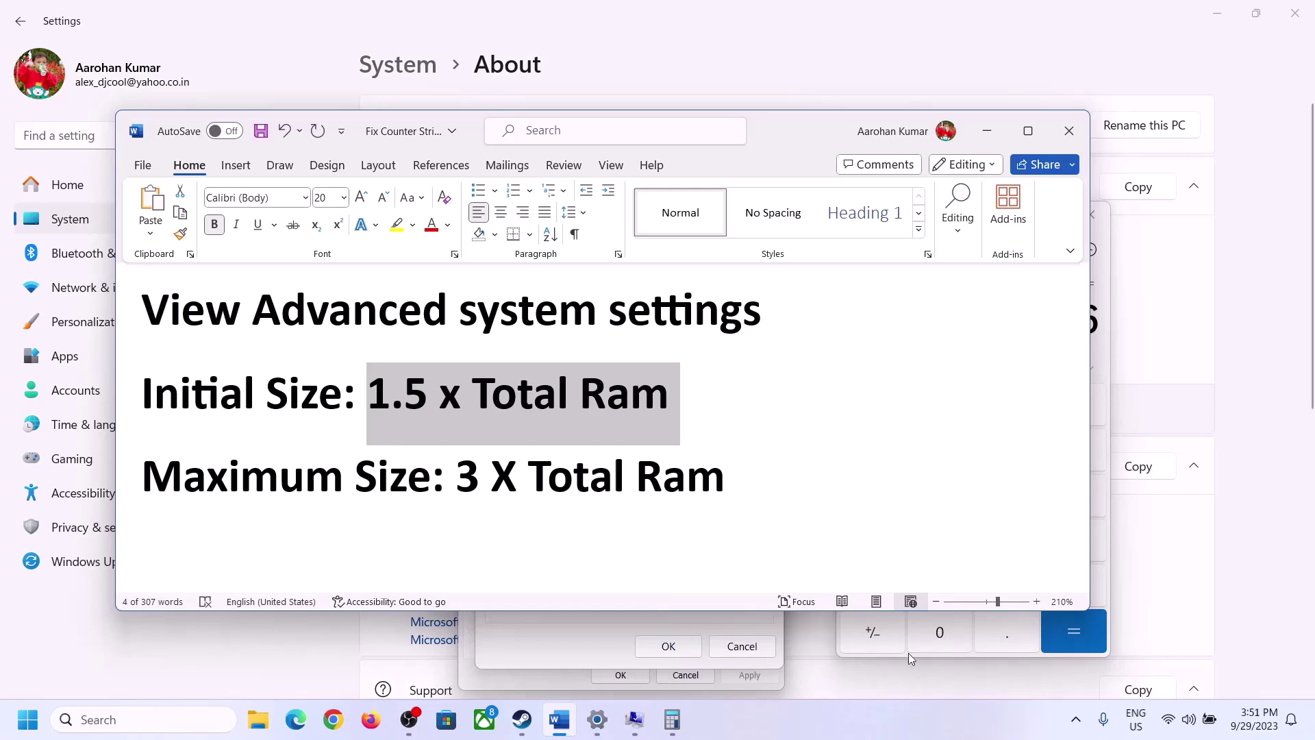
pyautogui.click(1108, 370)
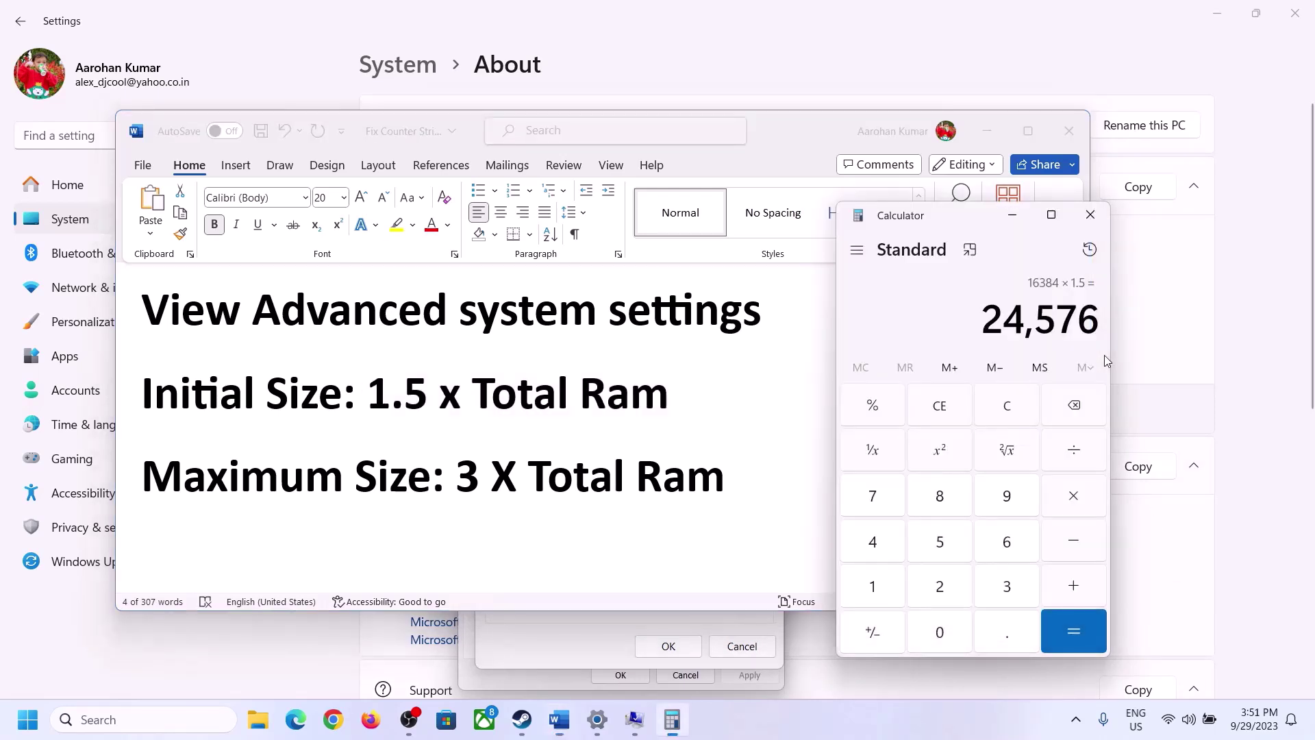
pyautogui.click(1008, 407)
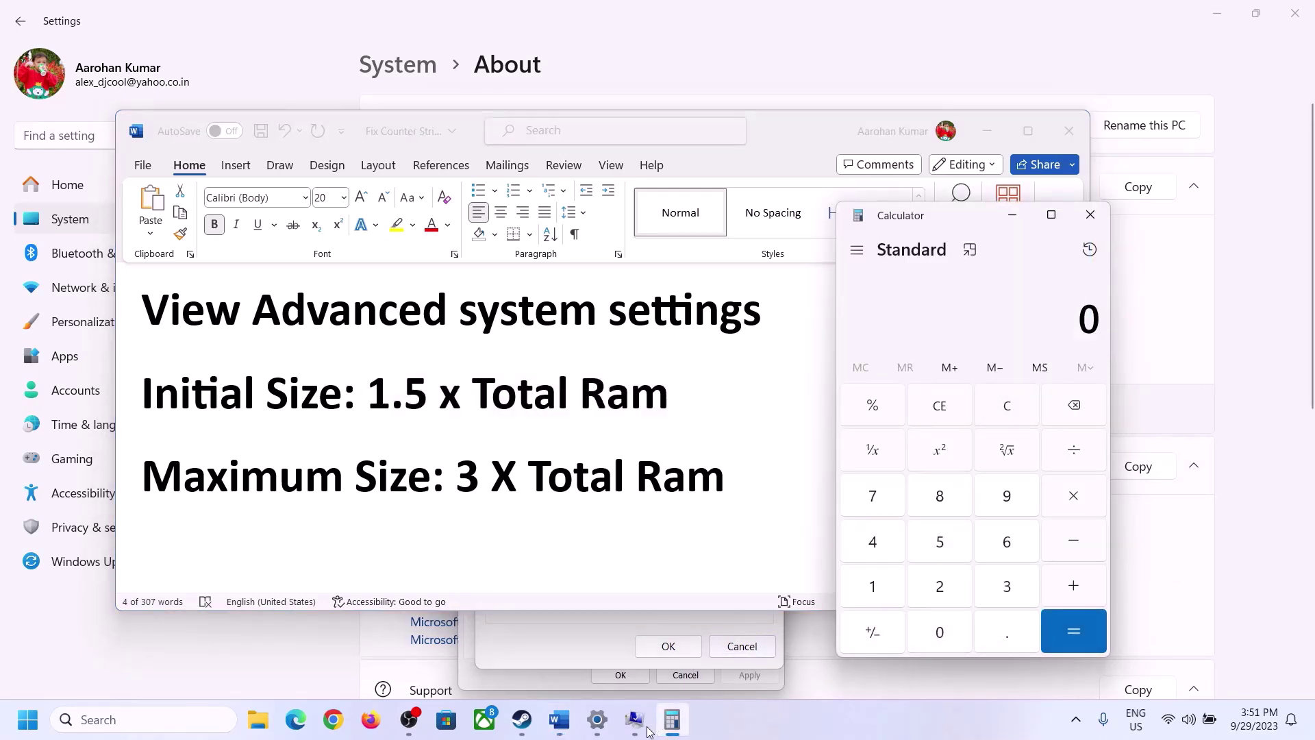
pyautogui.click(597, 720)
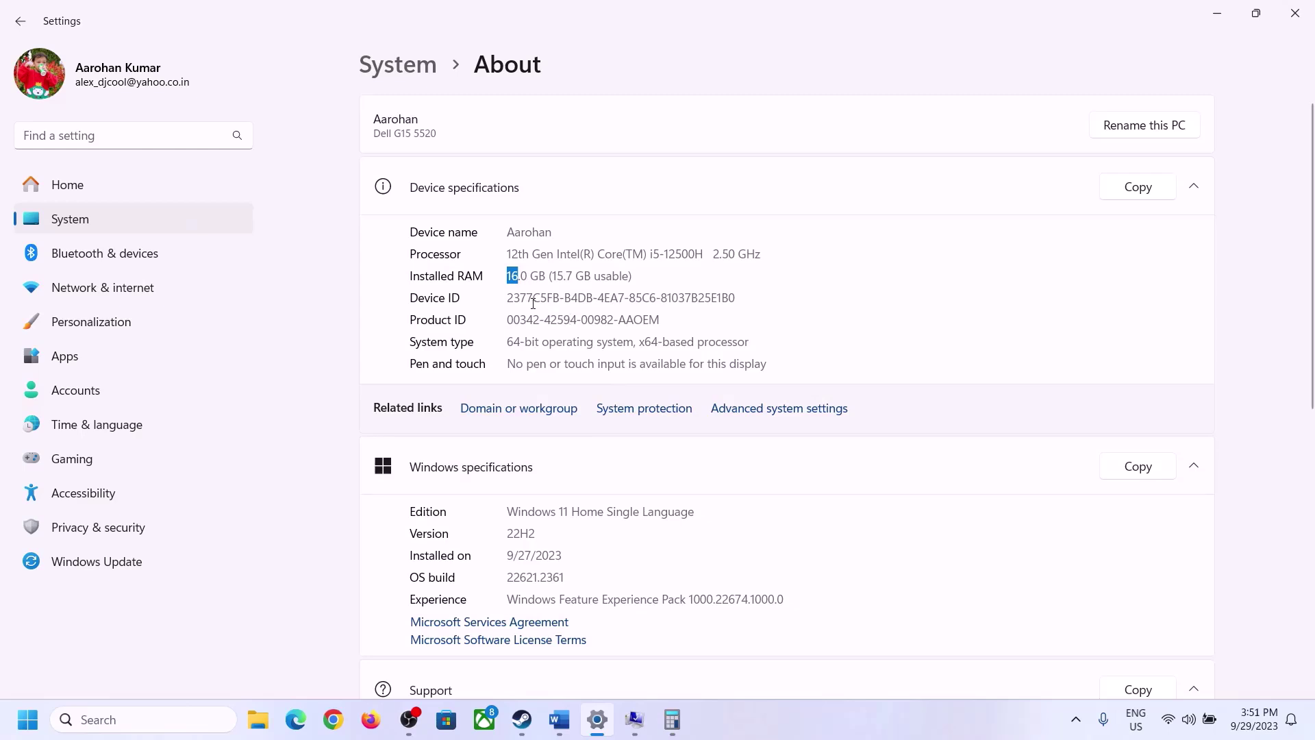
pyautogui.click(672, 719)
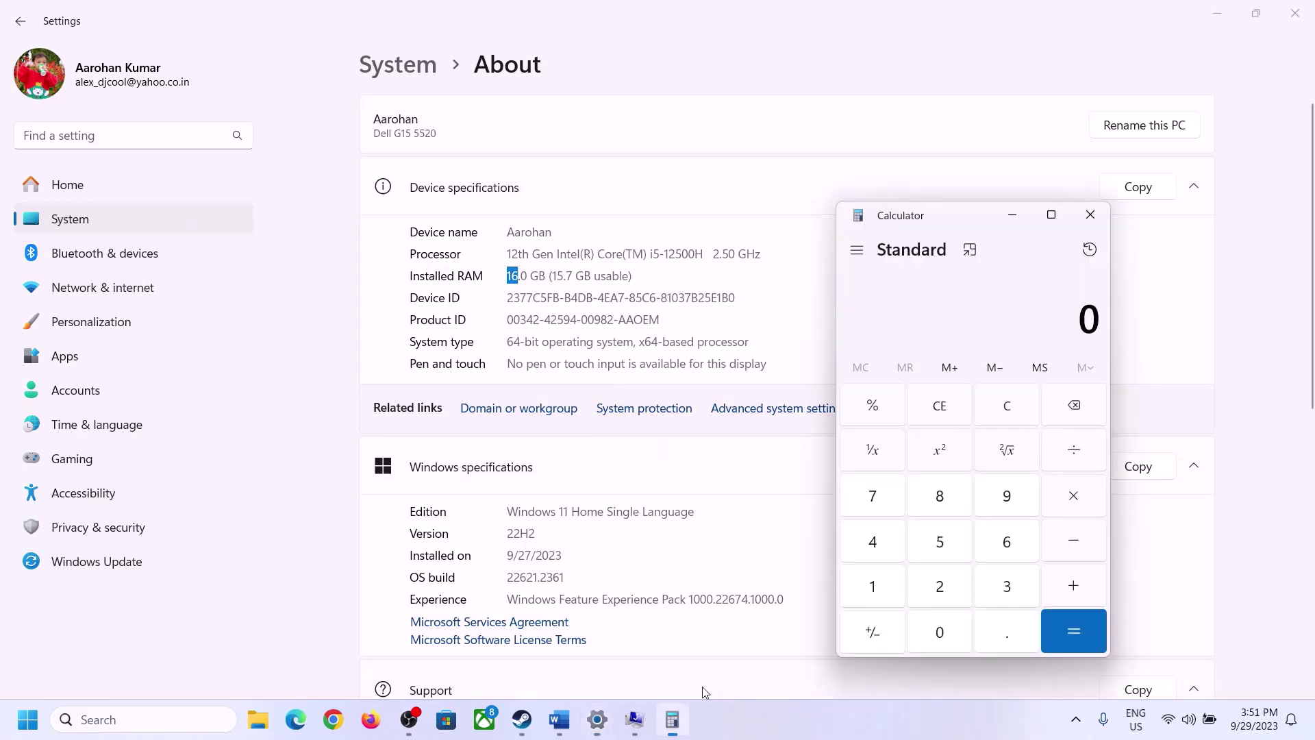
# Step: Recalculate 16 × 1024 in Calculator as the basis for the maximum paging file size
pyautogui.click(889, 582)
pyautogui.click(1004, 543)
pyautogui.click(1068, 498)
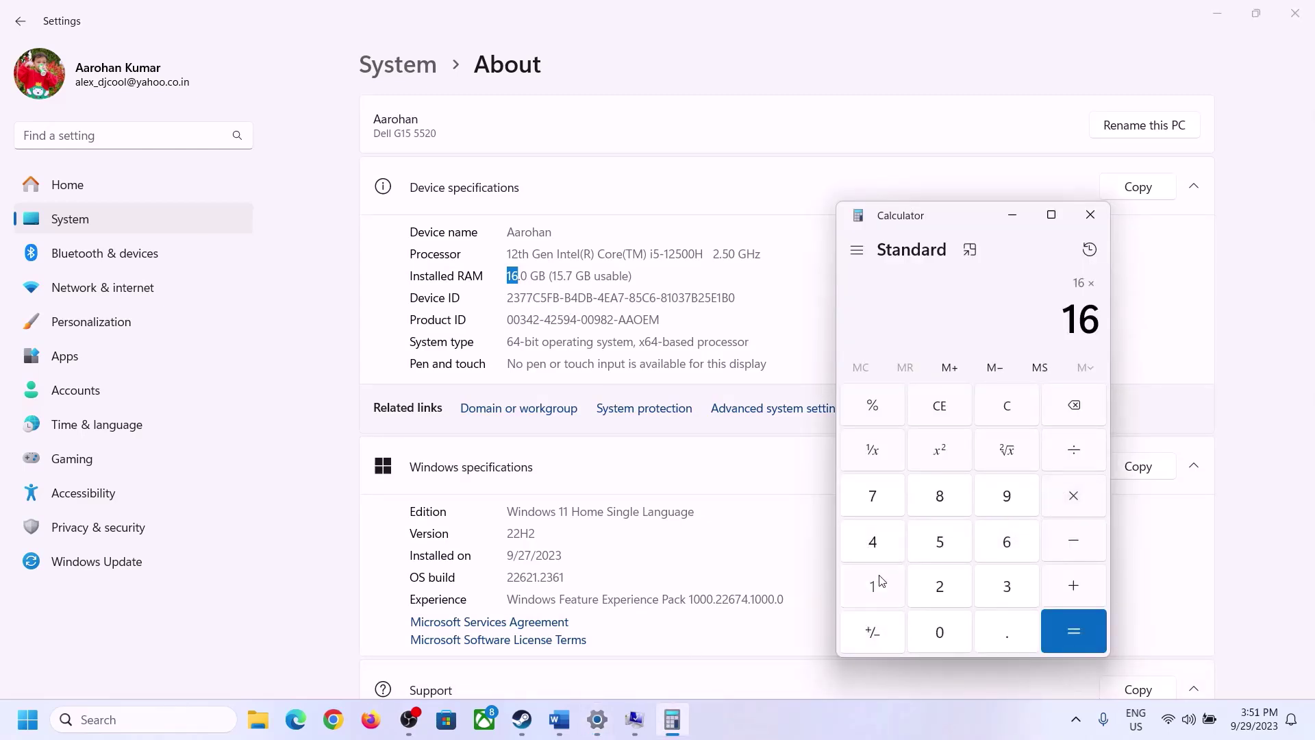
pyautogui.click(883, 581)
pyautogui.click(937, 629)
pyautogui.click(940, 586)
pyautogui.click(876, 543)
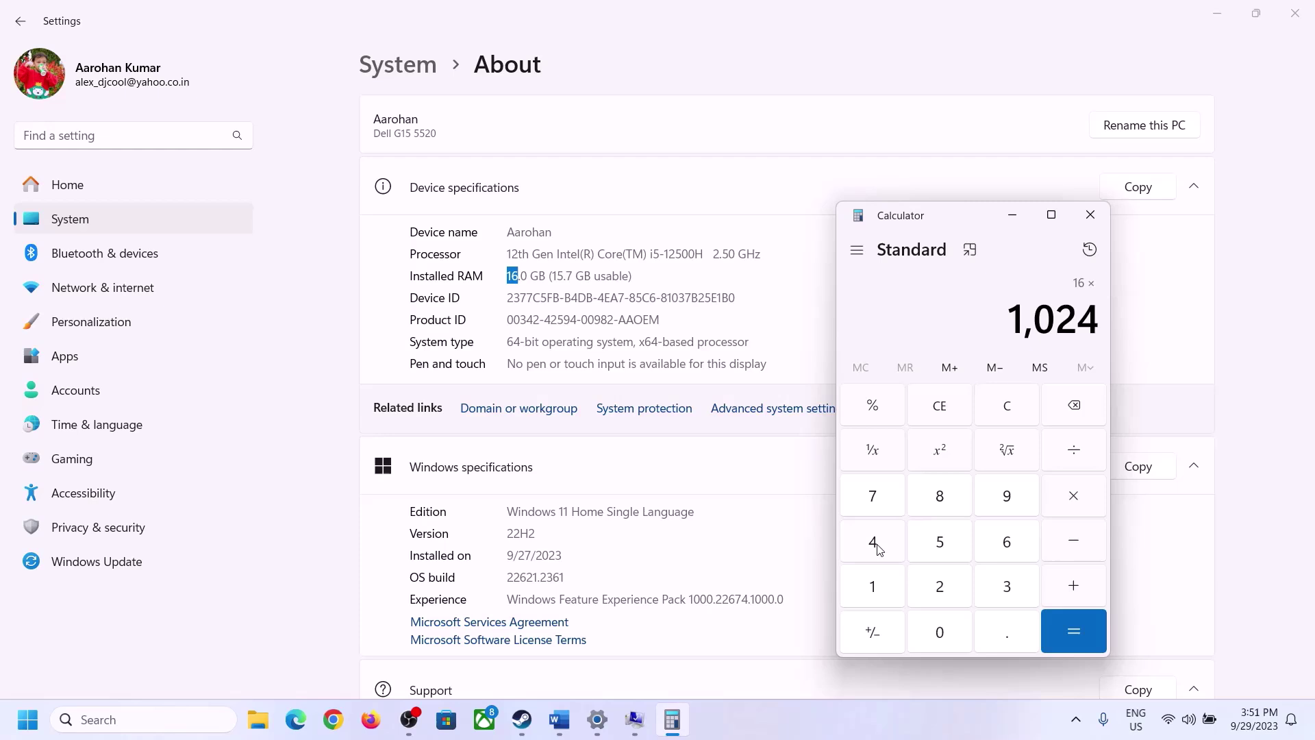
pyautogui.click(1058, 648)
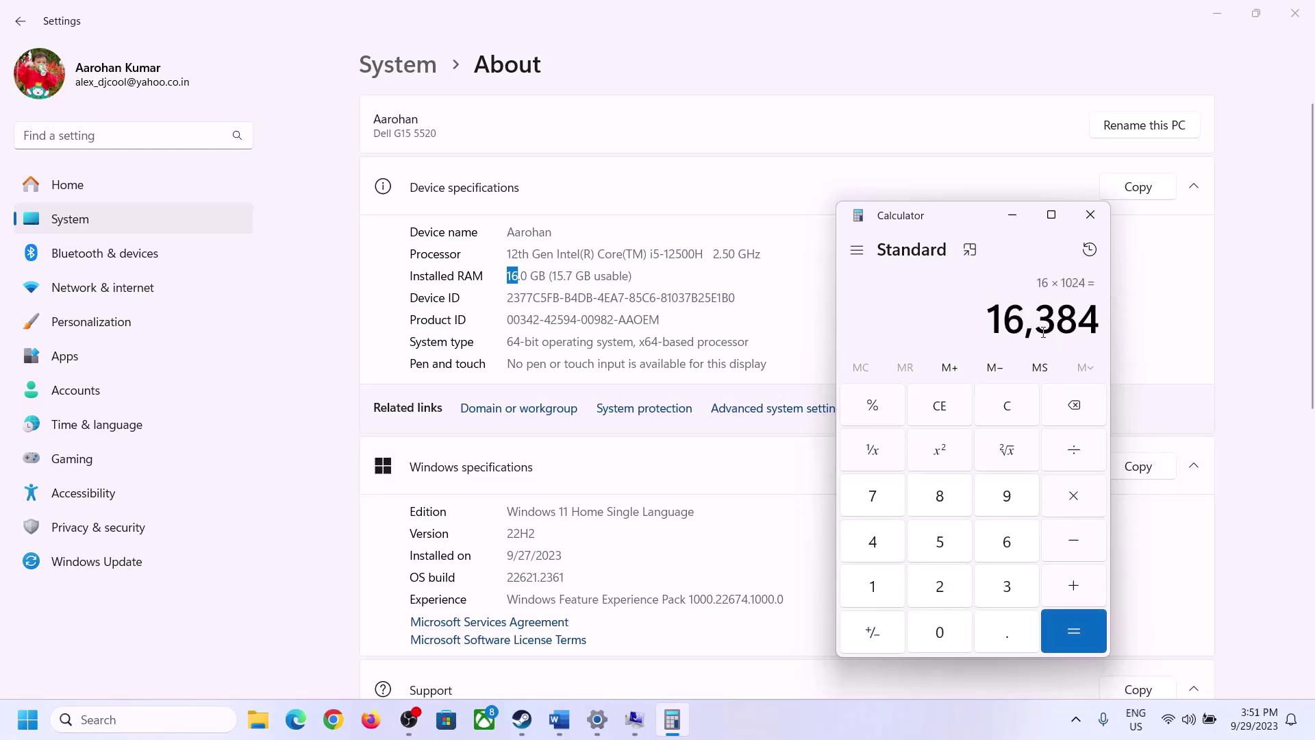
# Step: Check the maximum size formula in the Word notes and multiply 16384 by 3 in Calculator
pyautogui.click(559, 720)
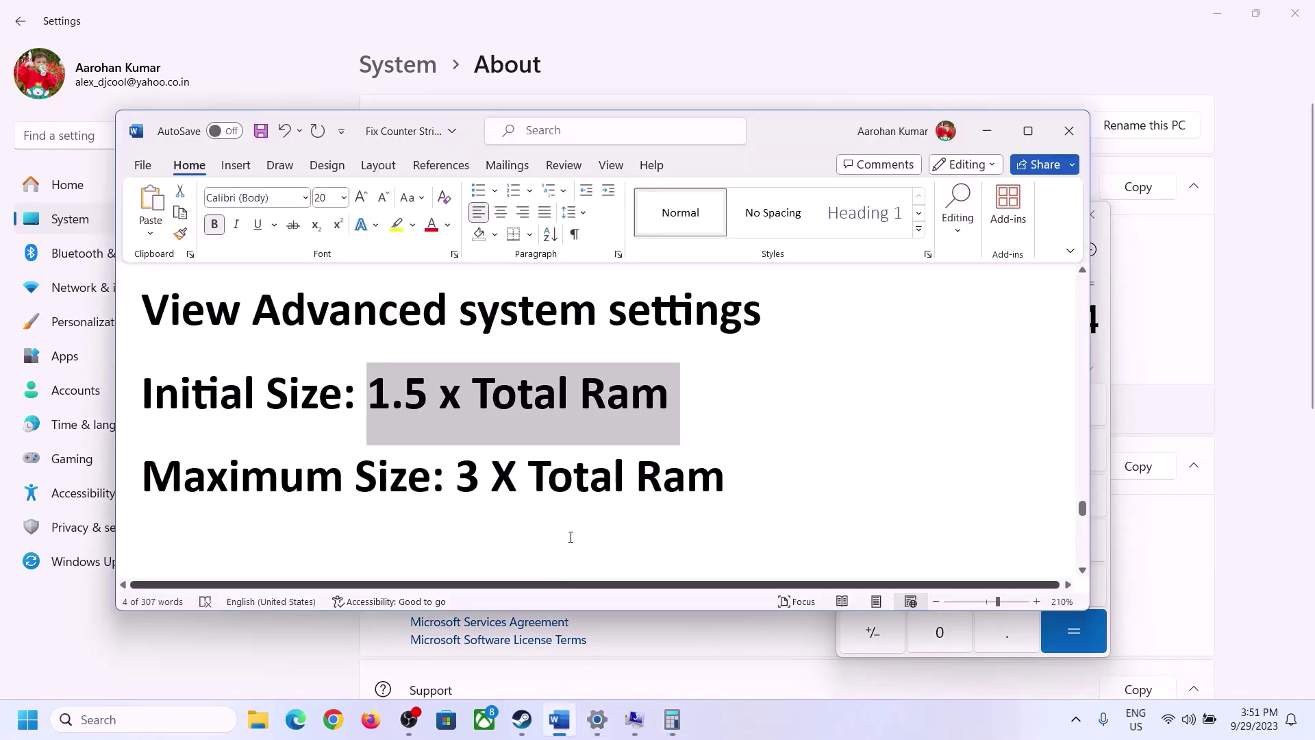
pyautogui.click(673, 719)
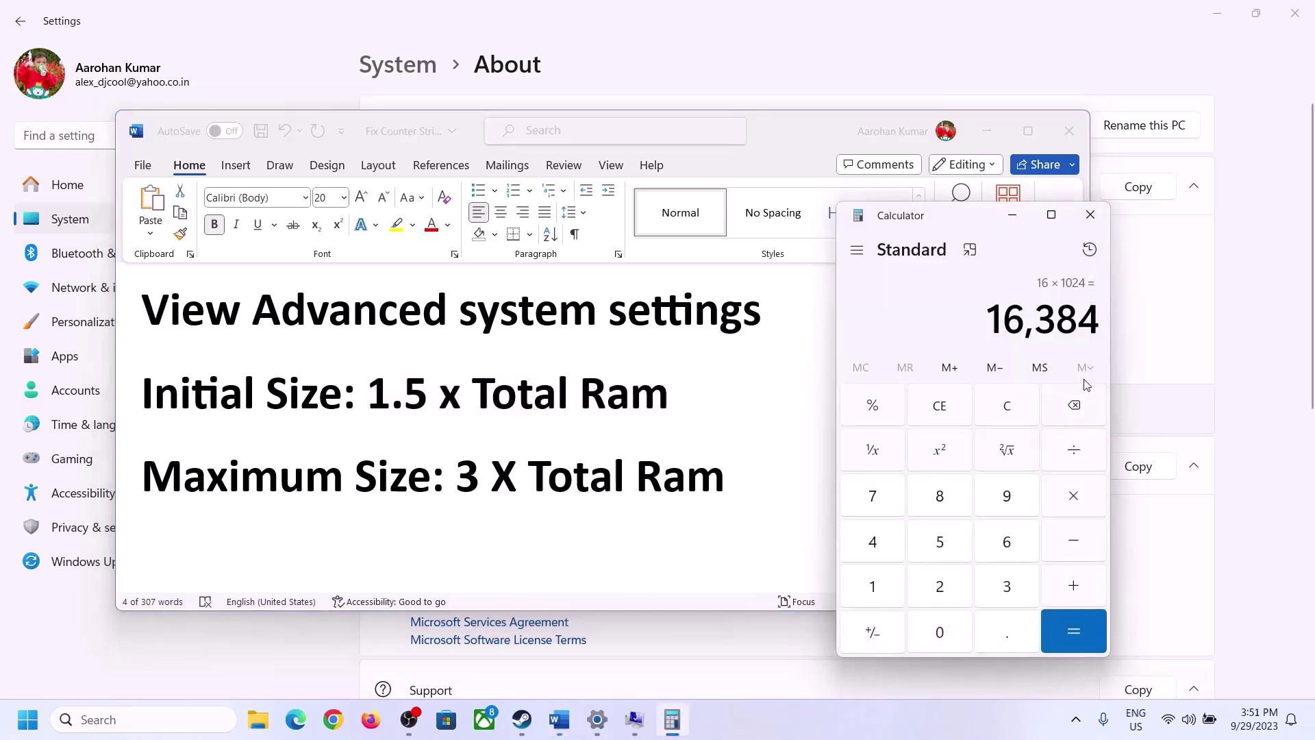
pyautogui.click(1075, 505)
pyautogui.click(990, 588)
pyautogui.click(1079, 629)
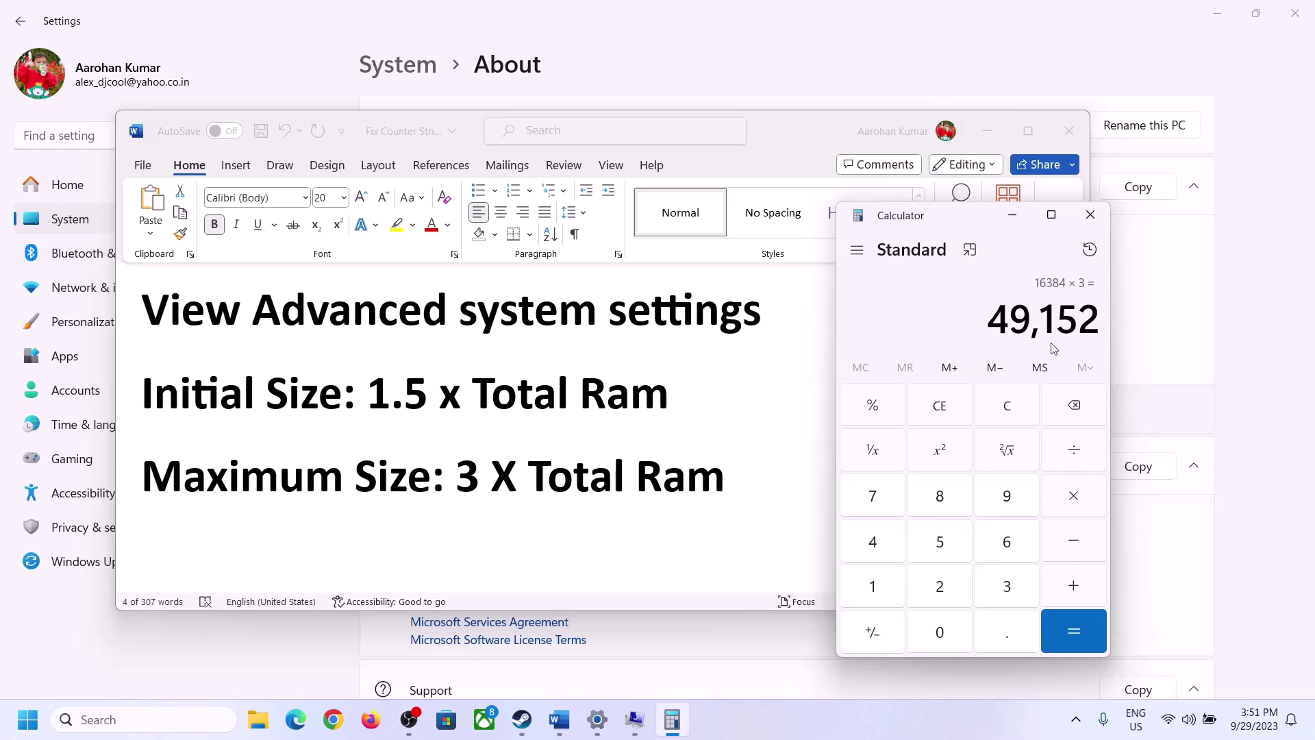
# Step: Set drive C's maximum paging file size to 49152 MB, apply the custom size, and accept the Virtual Memory changes
pyautogui.click(635, 719)
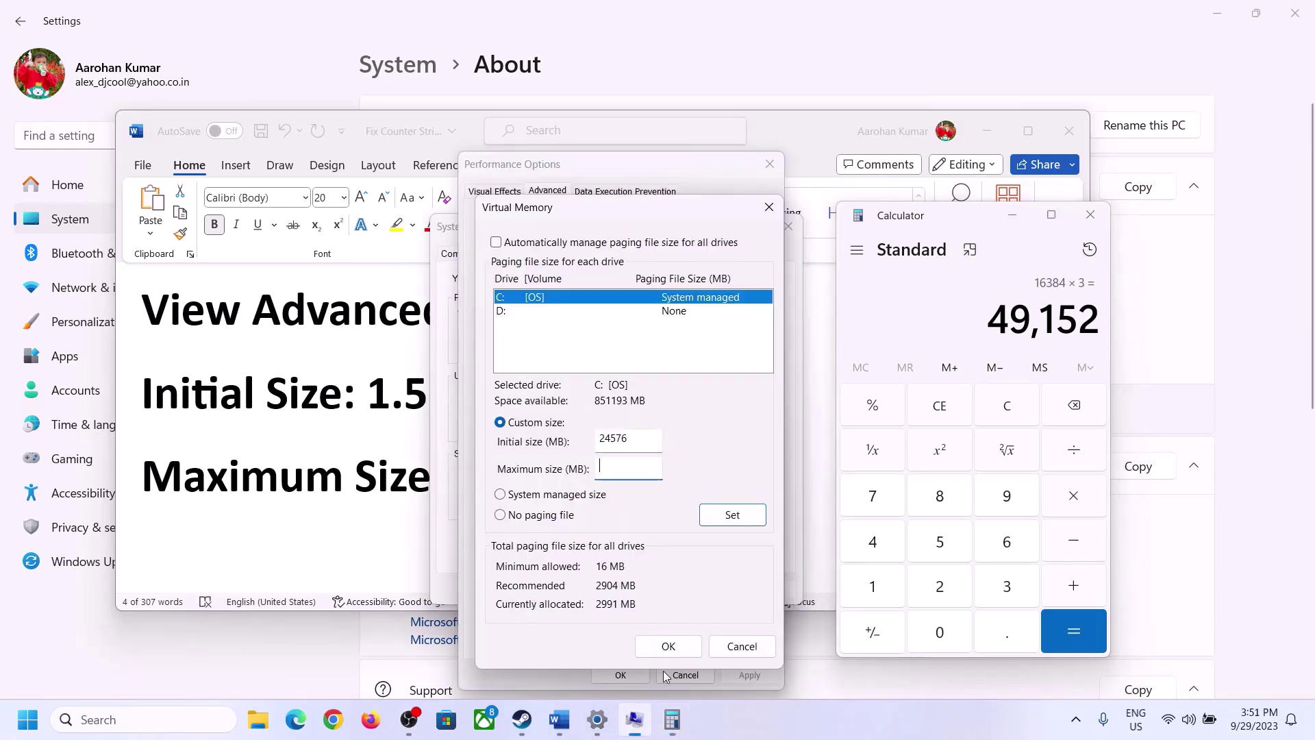
pyautogui.write('49152')
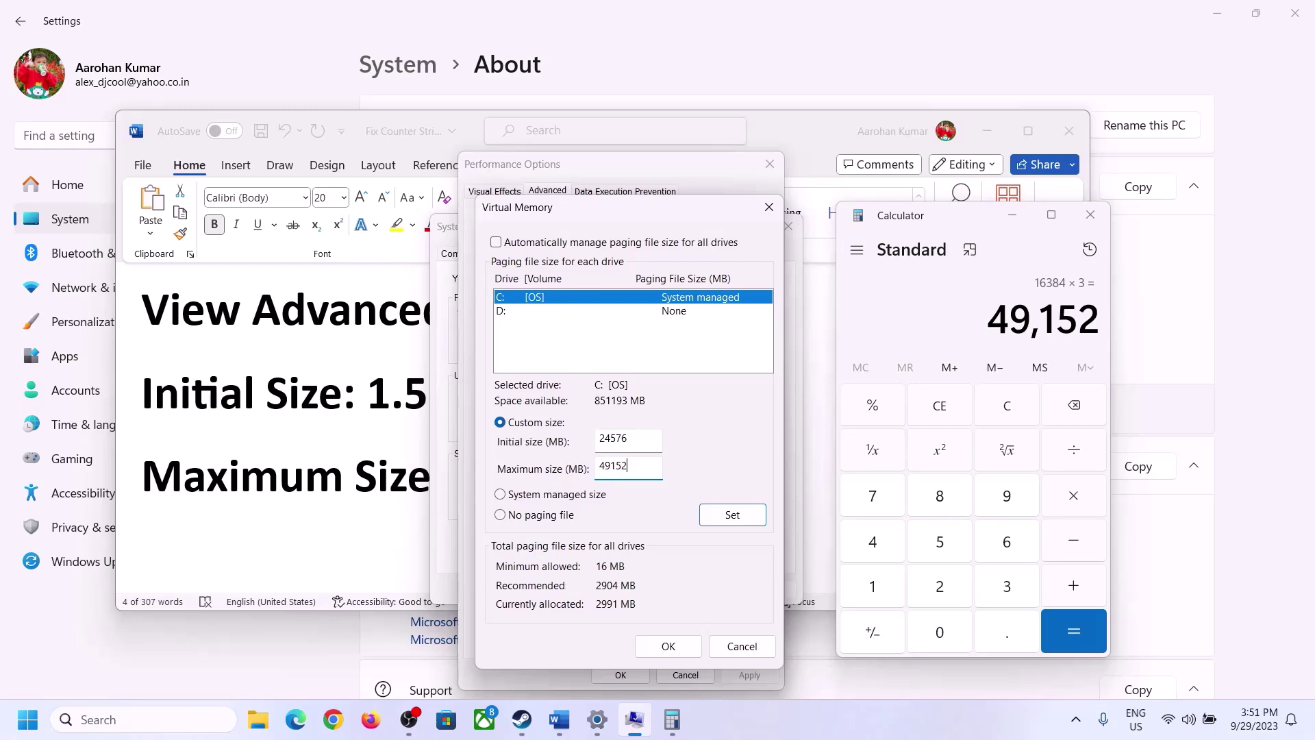
pyautogui.click(733, 518)
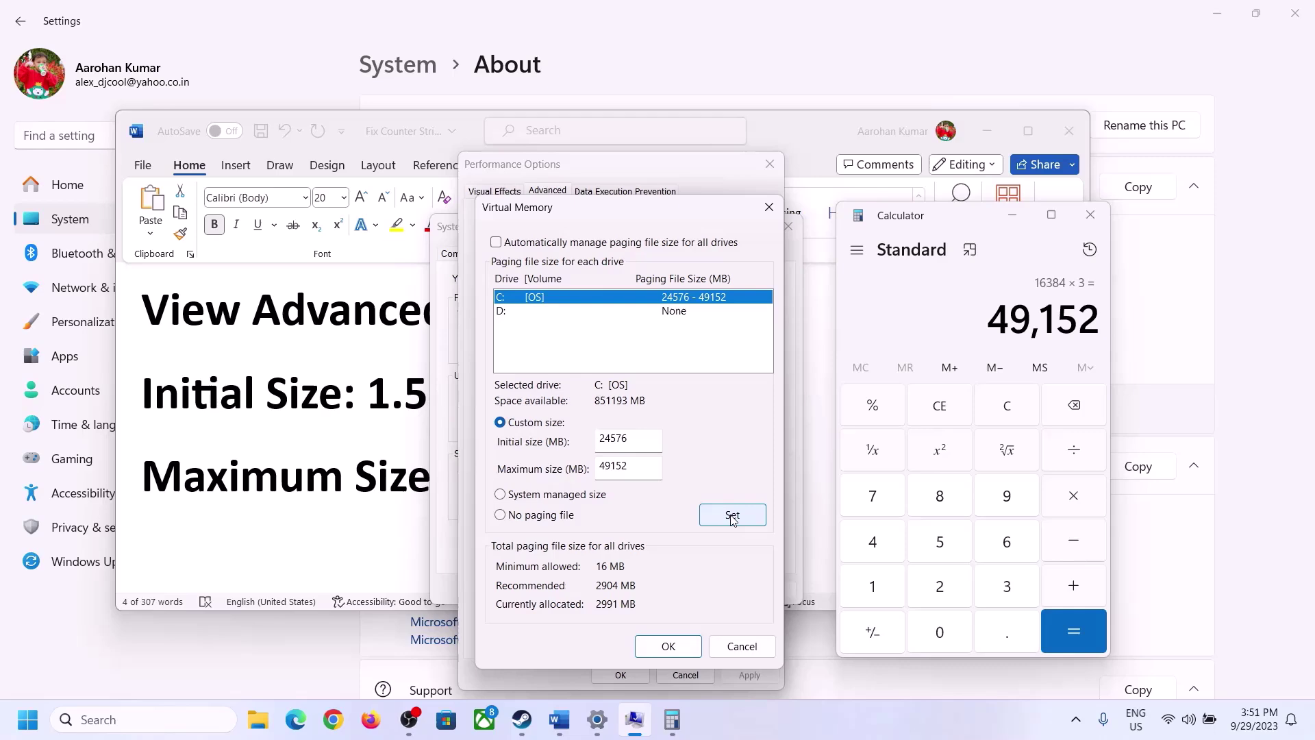
pyautogui.click(675, 648)
pyautogui.click(818, 425)
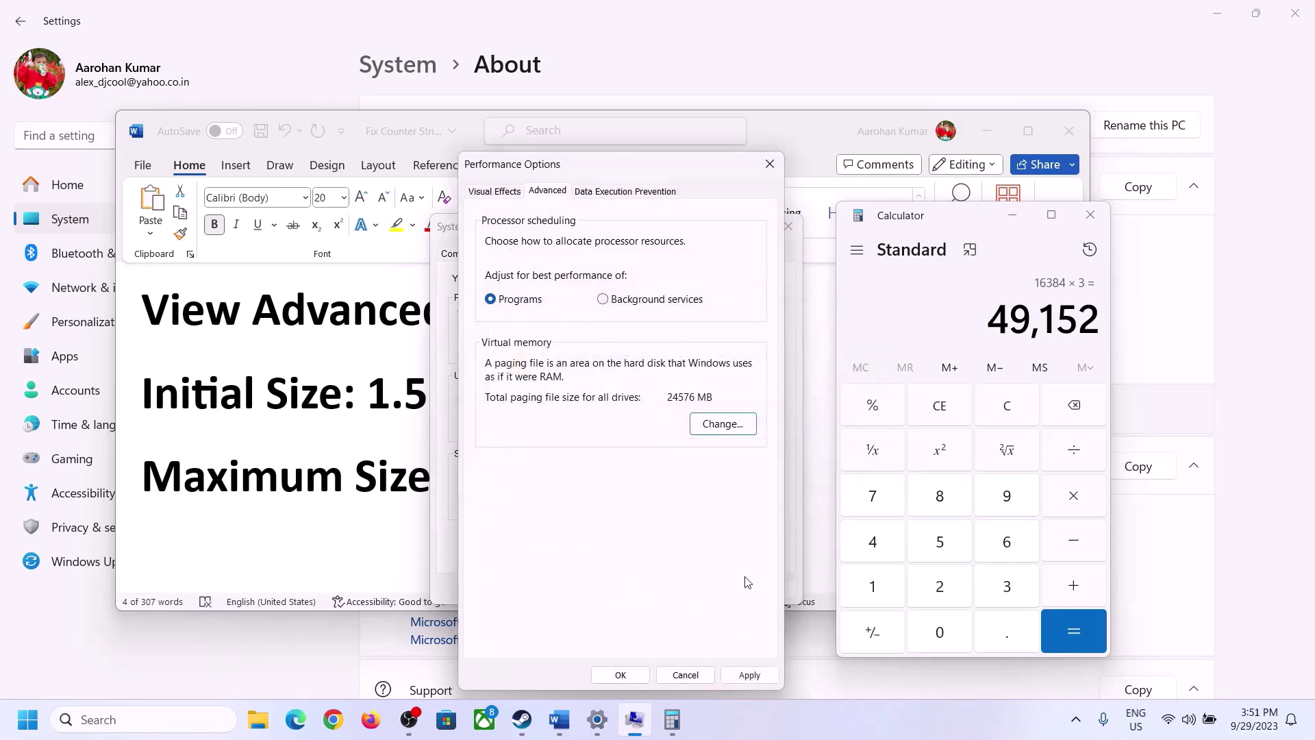
# Step: Accept the Performance Options and System Properties dialogs, and dismiss the restart prompt without restarting
pyautogui.click(621, 675)
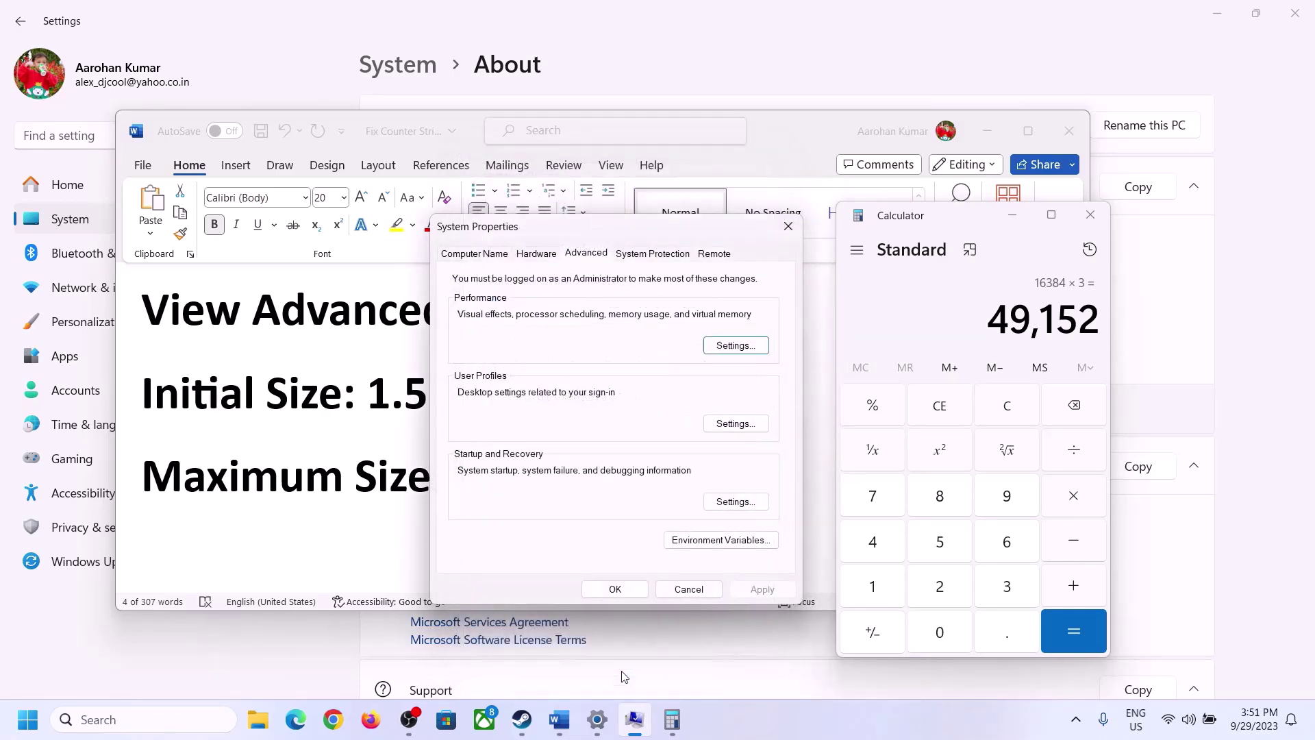
pyautogui.click(621, 587)
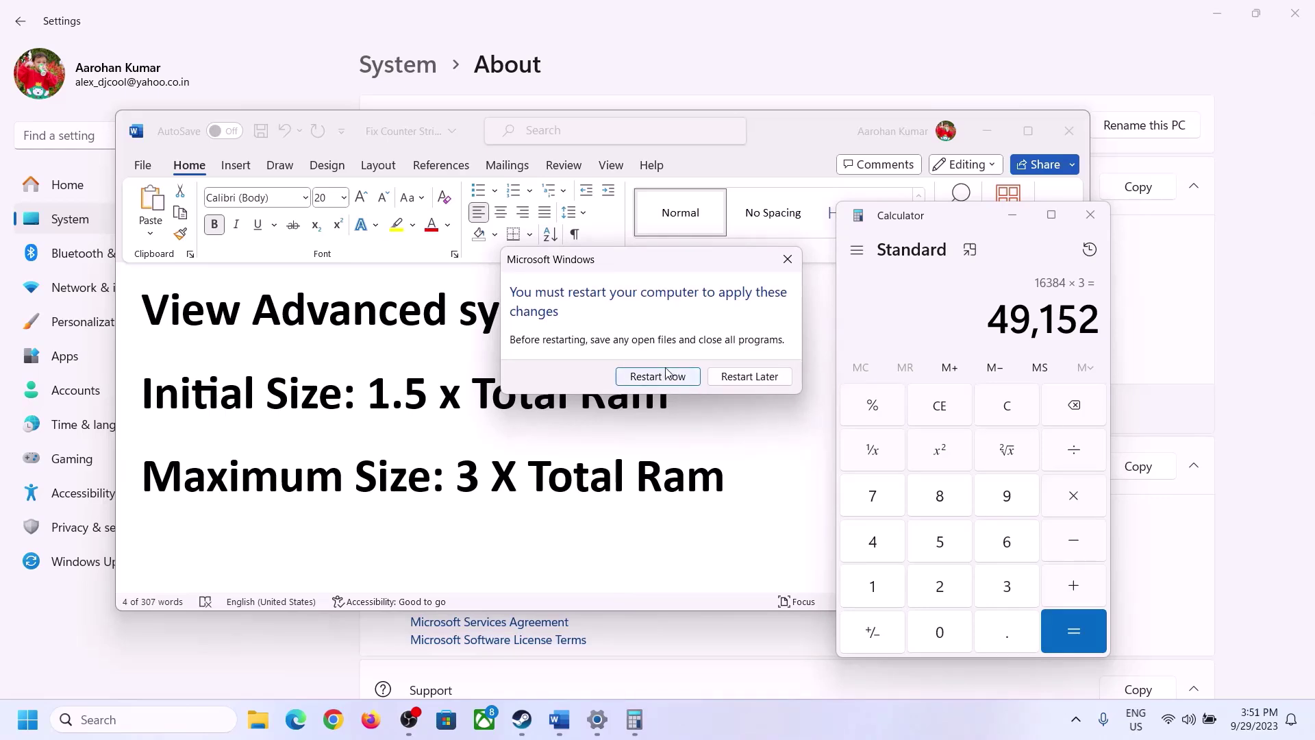
pyautogui.click(787, 260)
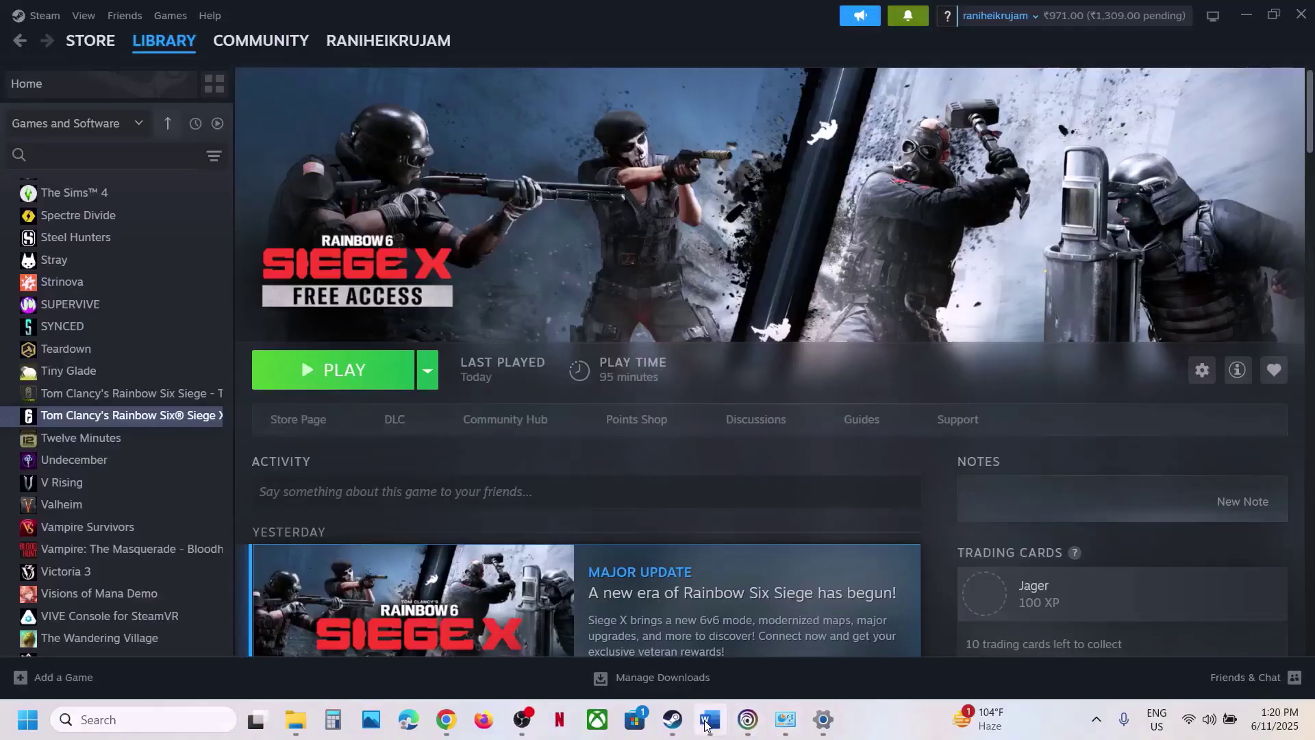
# Step: Switch to the Word notes, highlight "Update BIOS" in Step 24, and check the laptop's battery charge
pyautogui.click(710, 720)
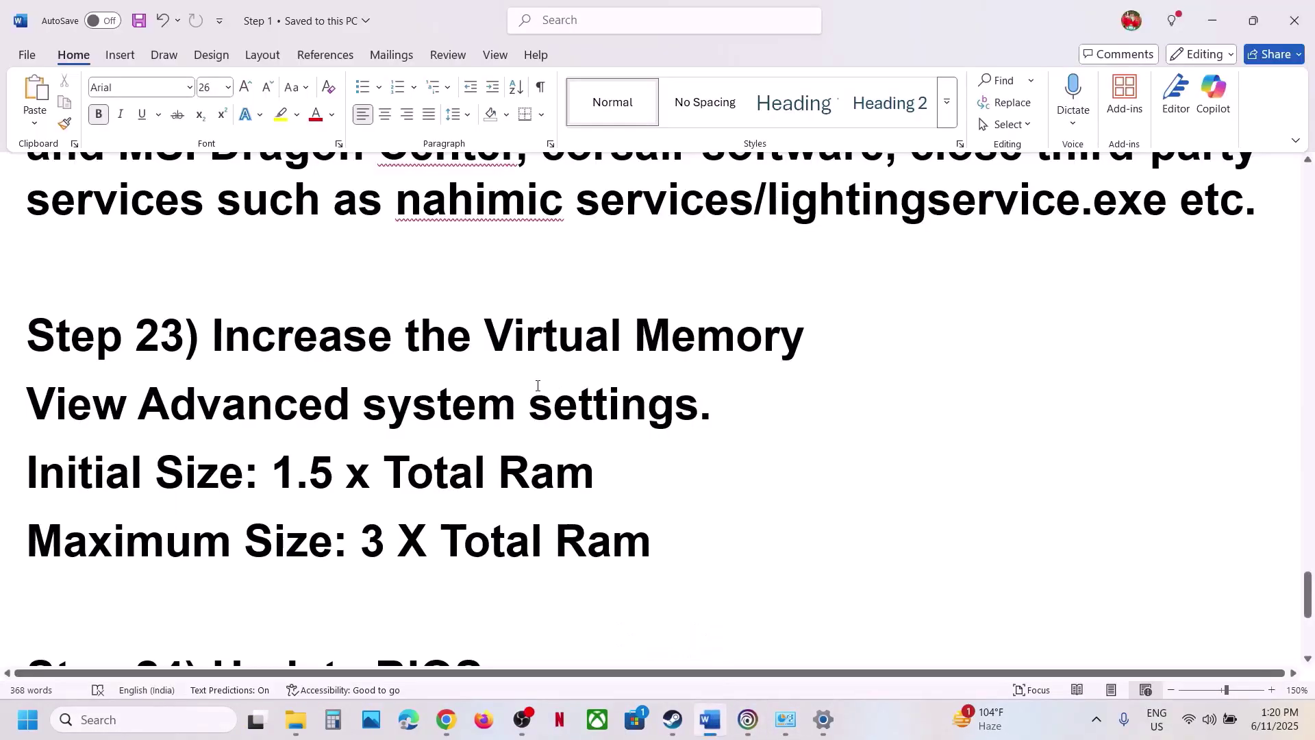
pyautogui.scroll(-3, 538, 385)
pyautogui.scroll(1, 514, 406)
pyautogui.moveTo(214, 548); pyautogui.dragTo(471, 548)
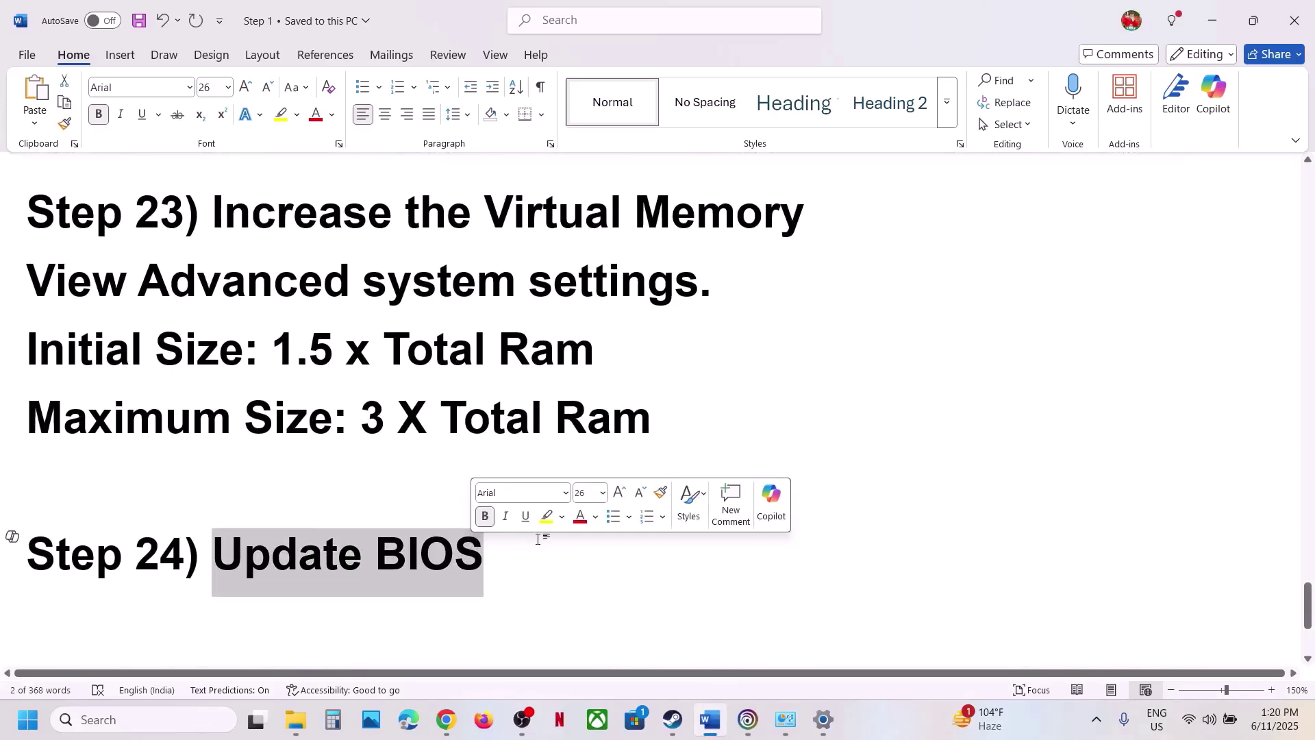
pyautogui.click(1232, 721)
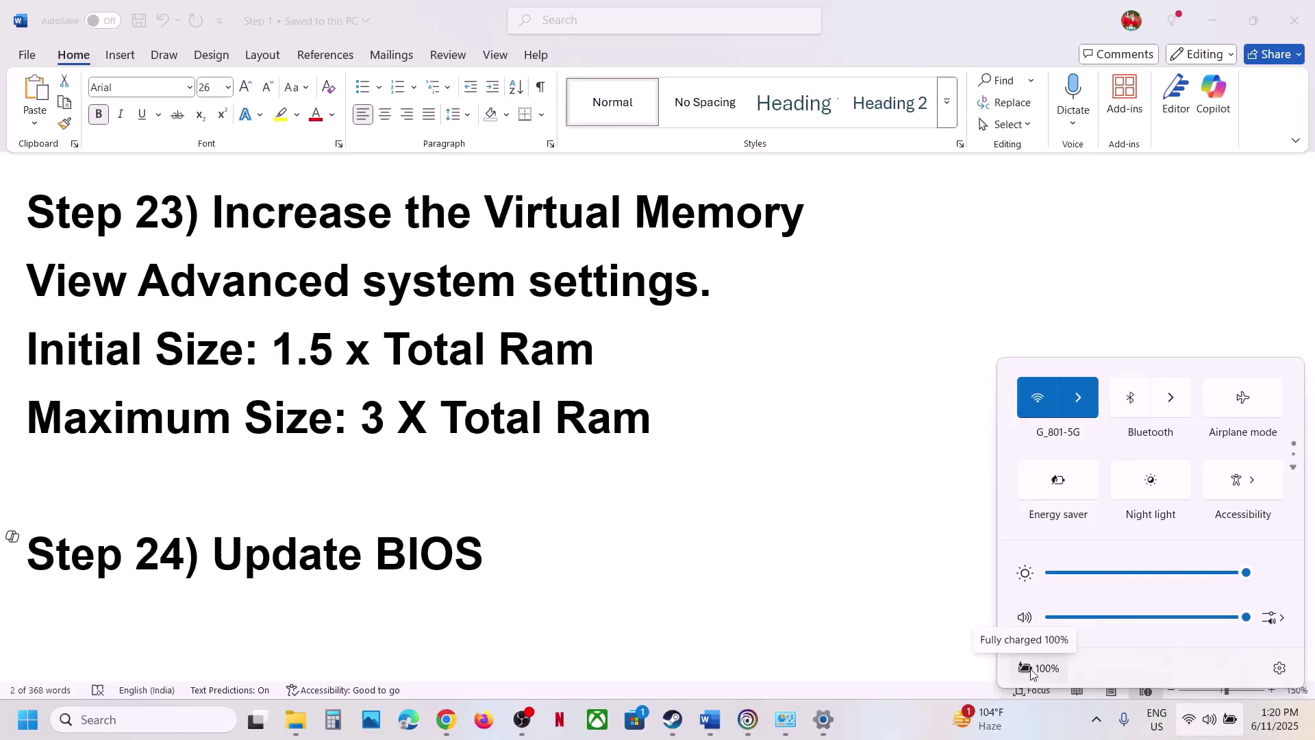
pyautogui.click(427, 566)
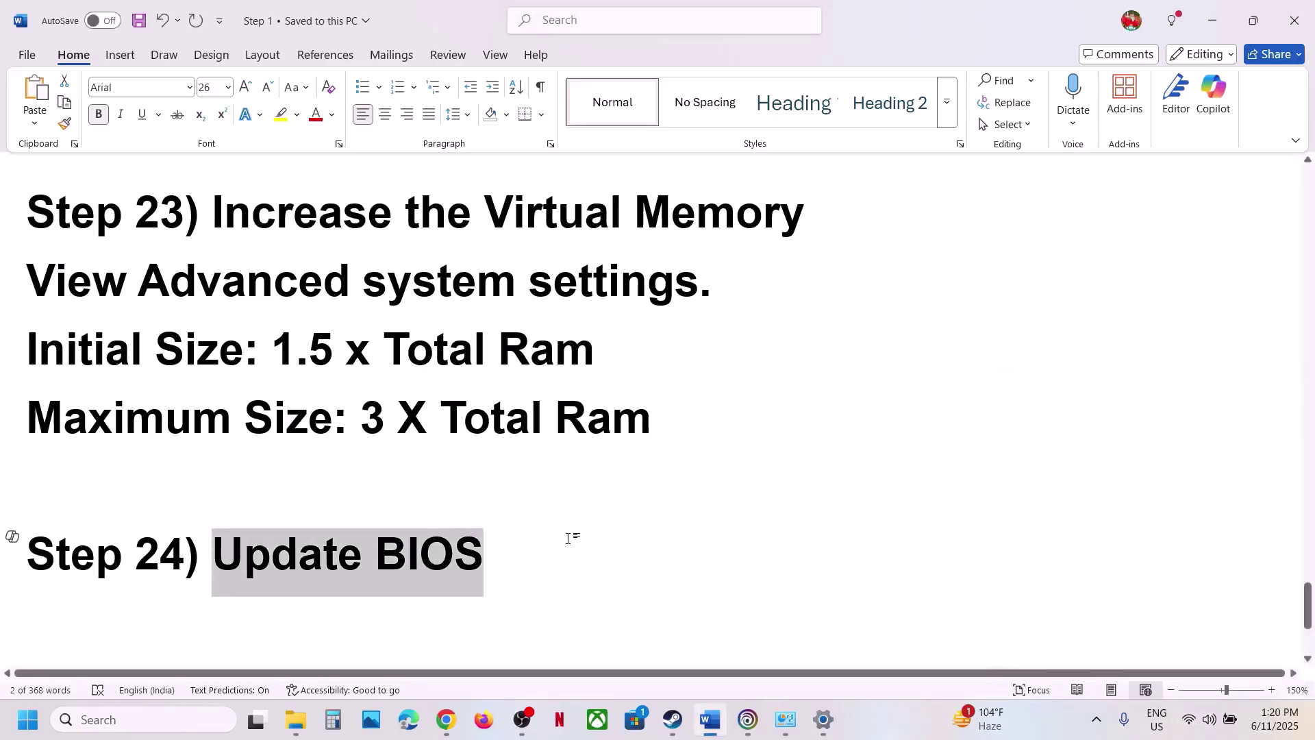
# Step: Read and highlight the Step 25 instructions on uninstalling and reinstalling the game in the Word notes
pyautogui.scroll(-1, 568, 539)
pyautogui.scroll(-3, 568, 538)
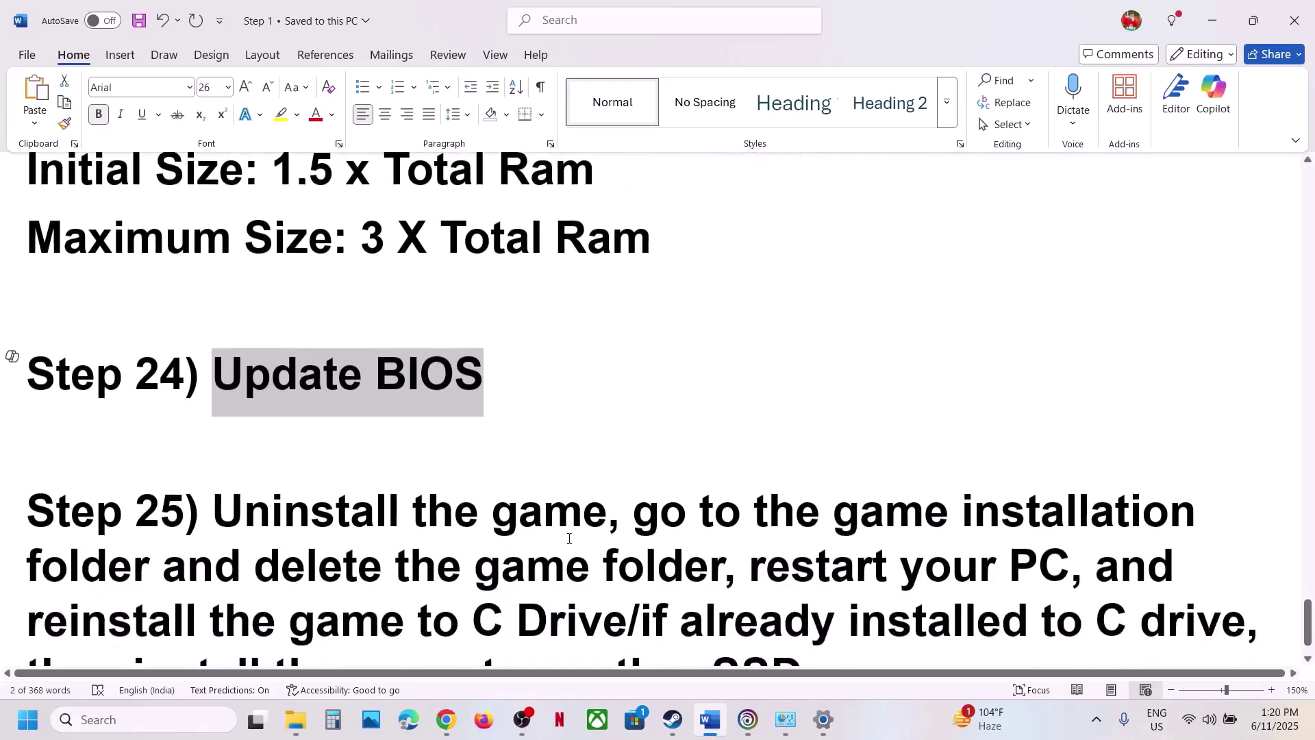
pyautogui.moveTo(216, 449); pyautogui.dragTo(815, 616)
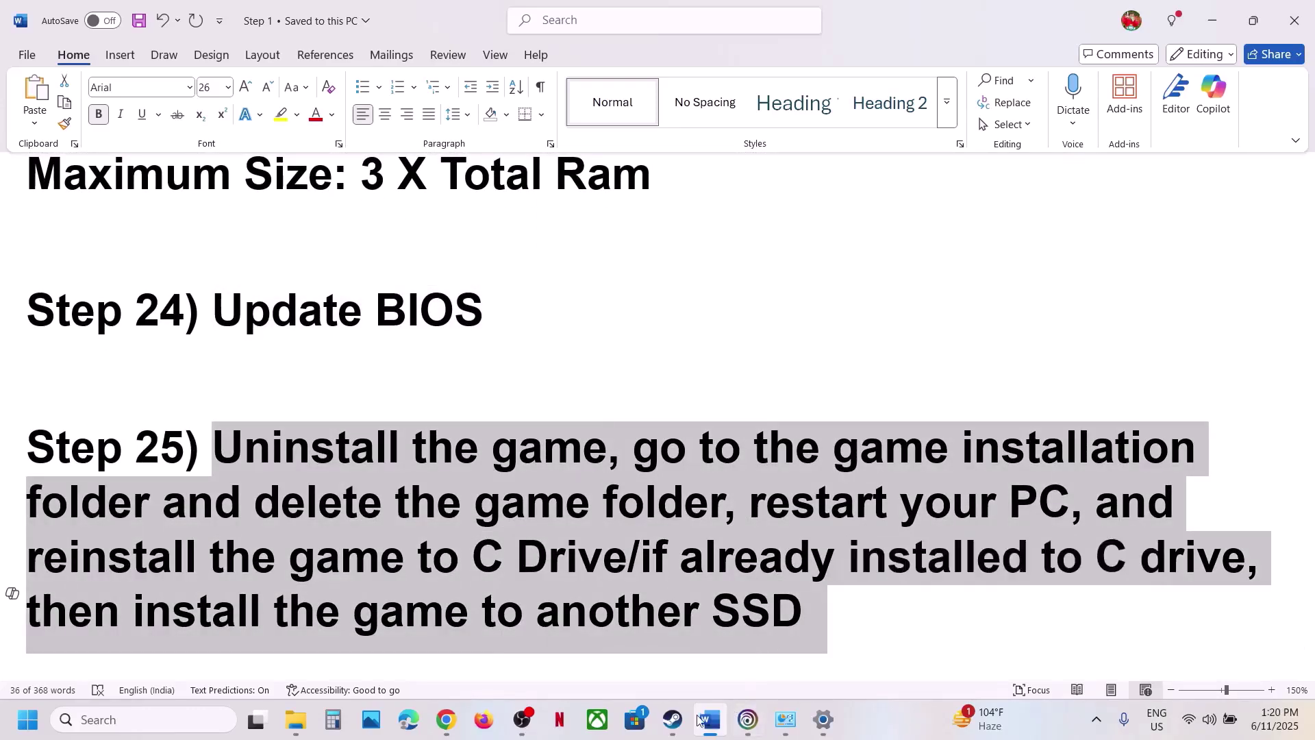
# Step: Look up the management options for Rainbow Six Siege X in Steam, including Uninstall, and its game settings in Ubisoft Connect
pyautogui.click(673, 720)
pyautogui.rightClick(145, 425)
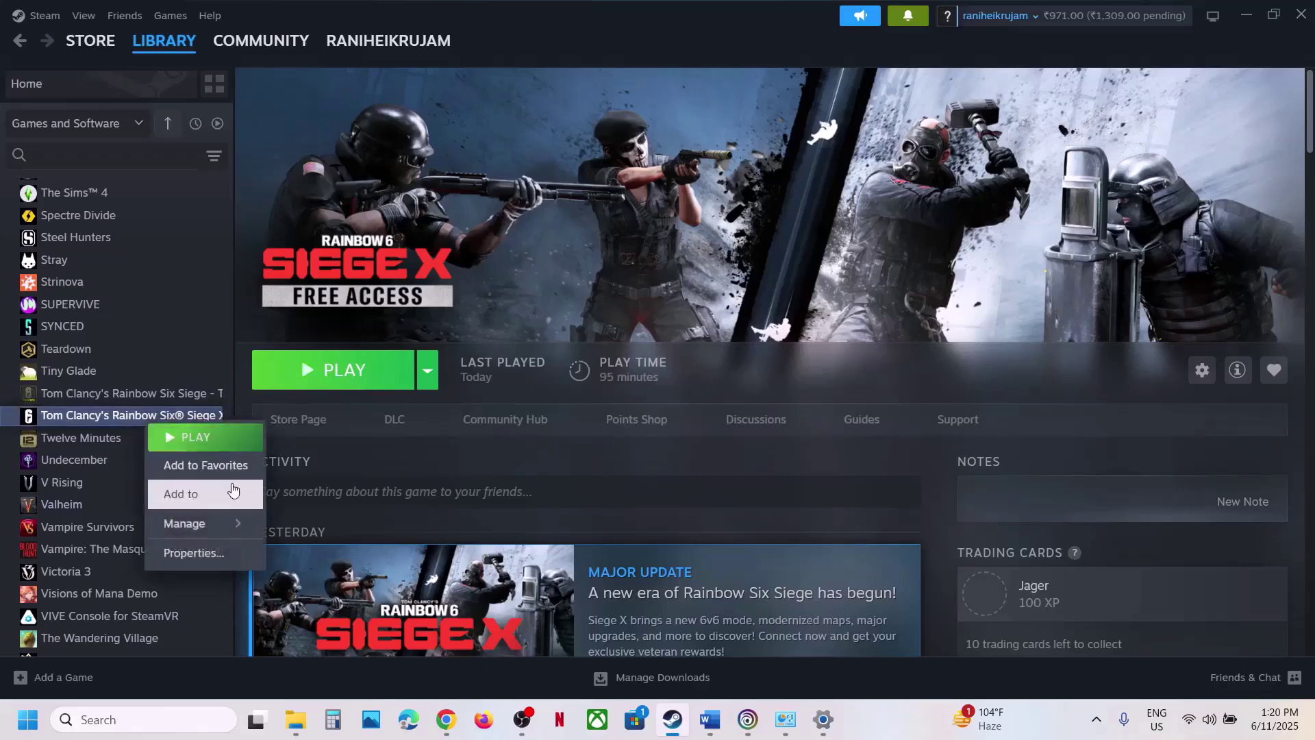
pyautogui.moveTo(232, 525)
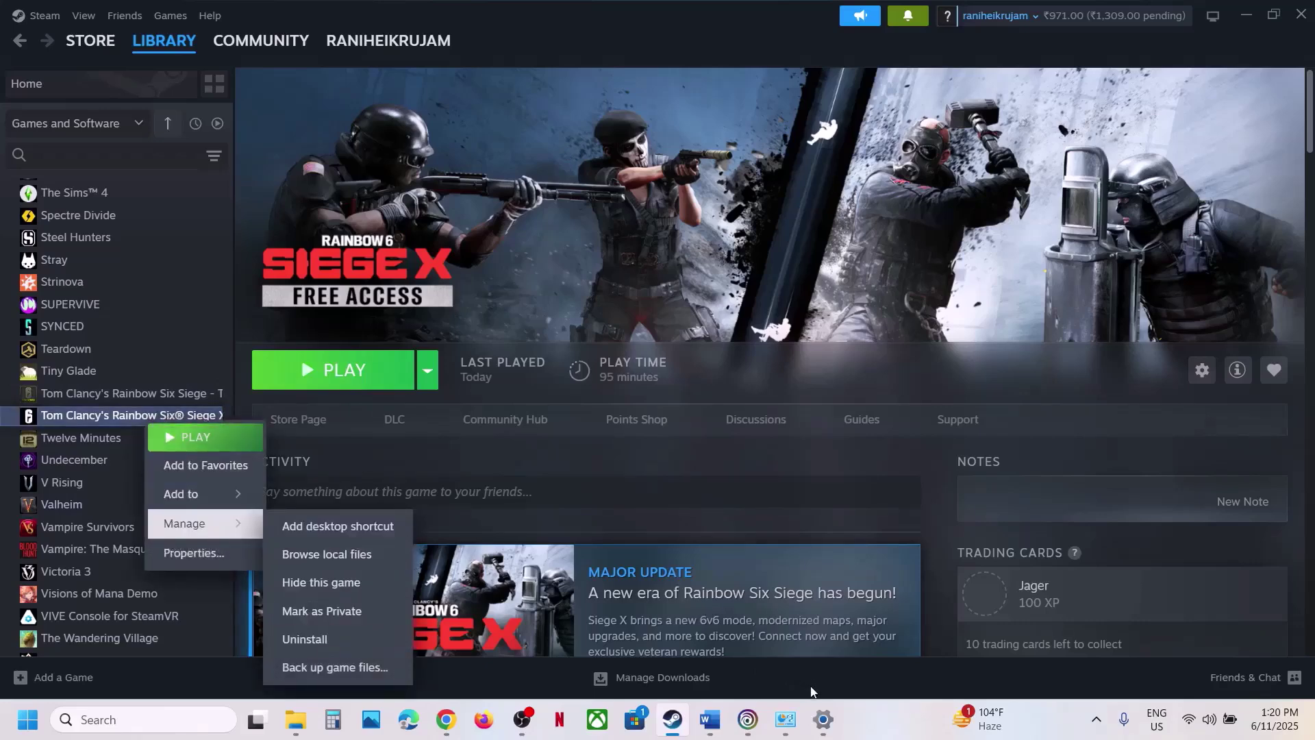
pyautogui.click(748, 720)
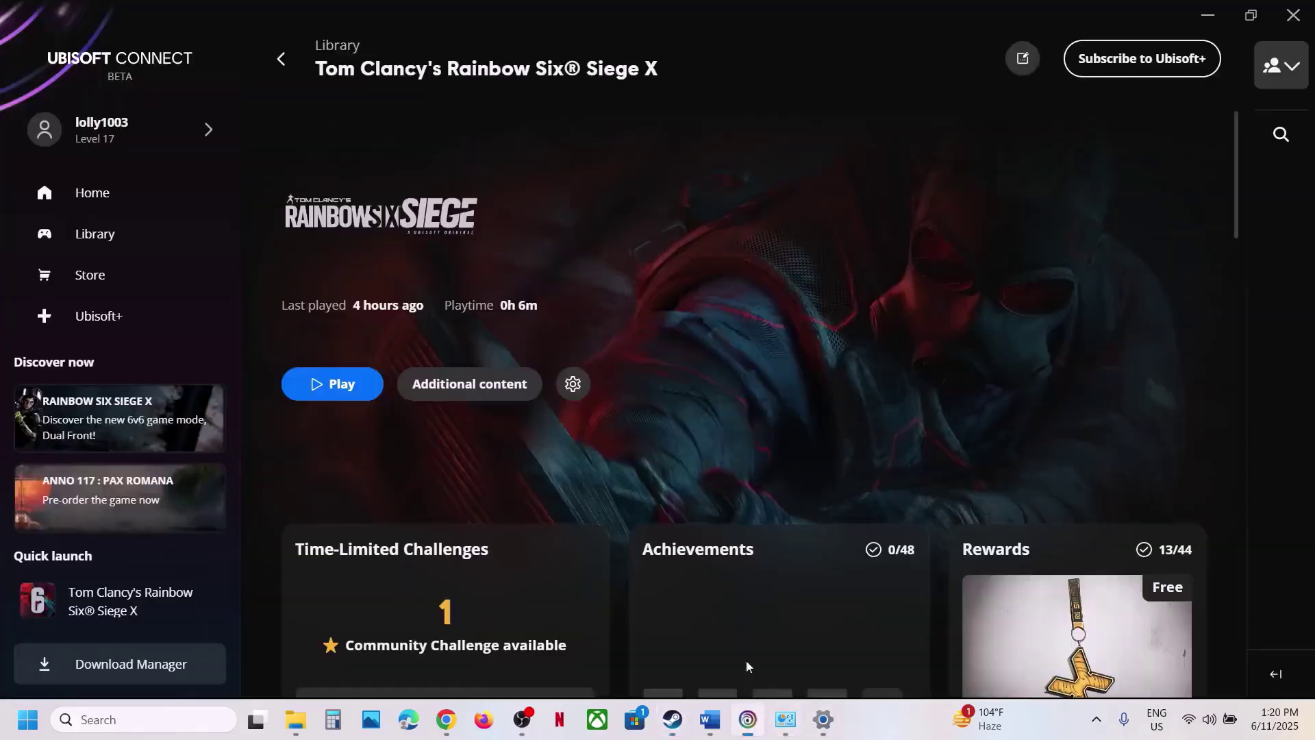
pyautogui.click(575, 384)
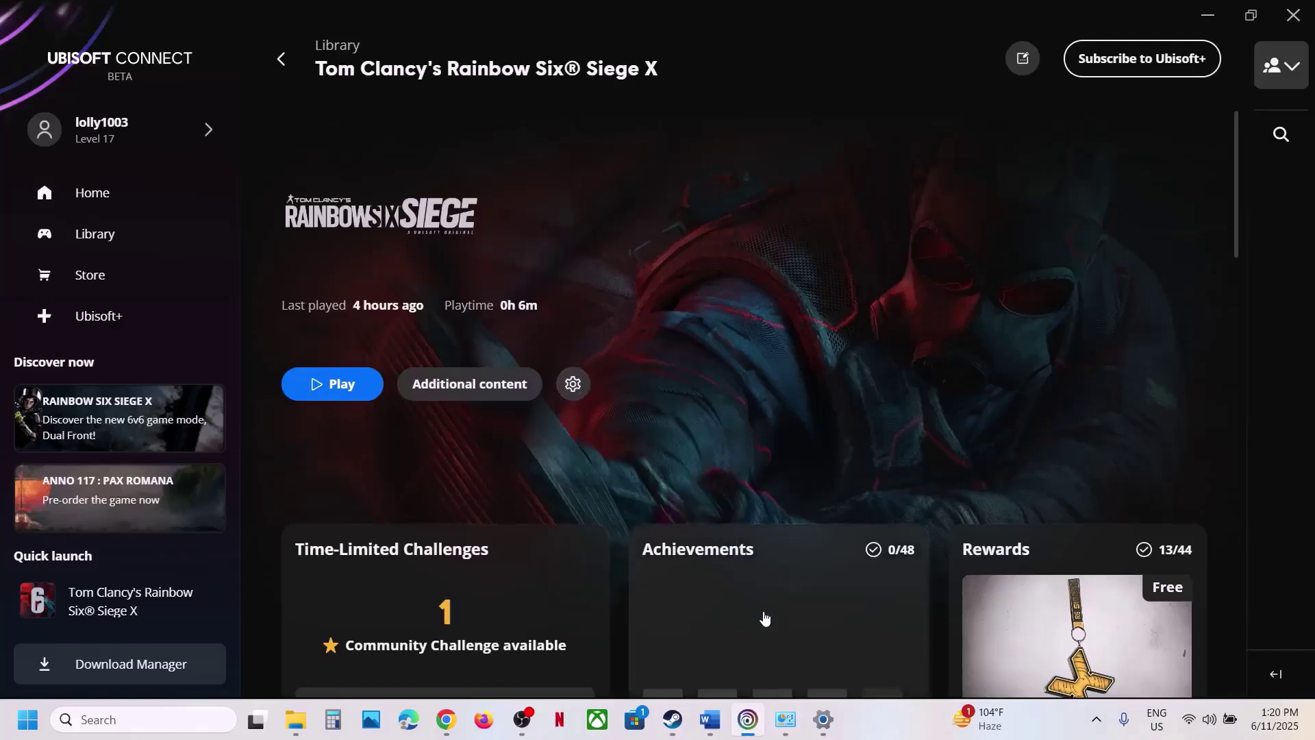
# Step: Return to Word and highlight Step 25's instructions on restarting the PC and reinstalling to C drive or another SSD
pyautogui.click(712, 719)
pyautogui.click(474, 576)
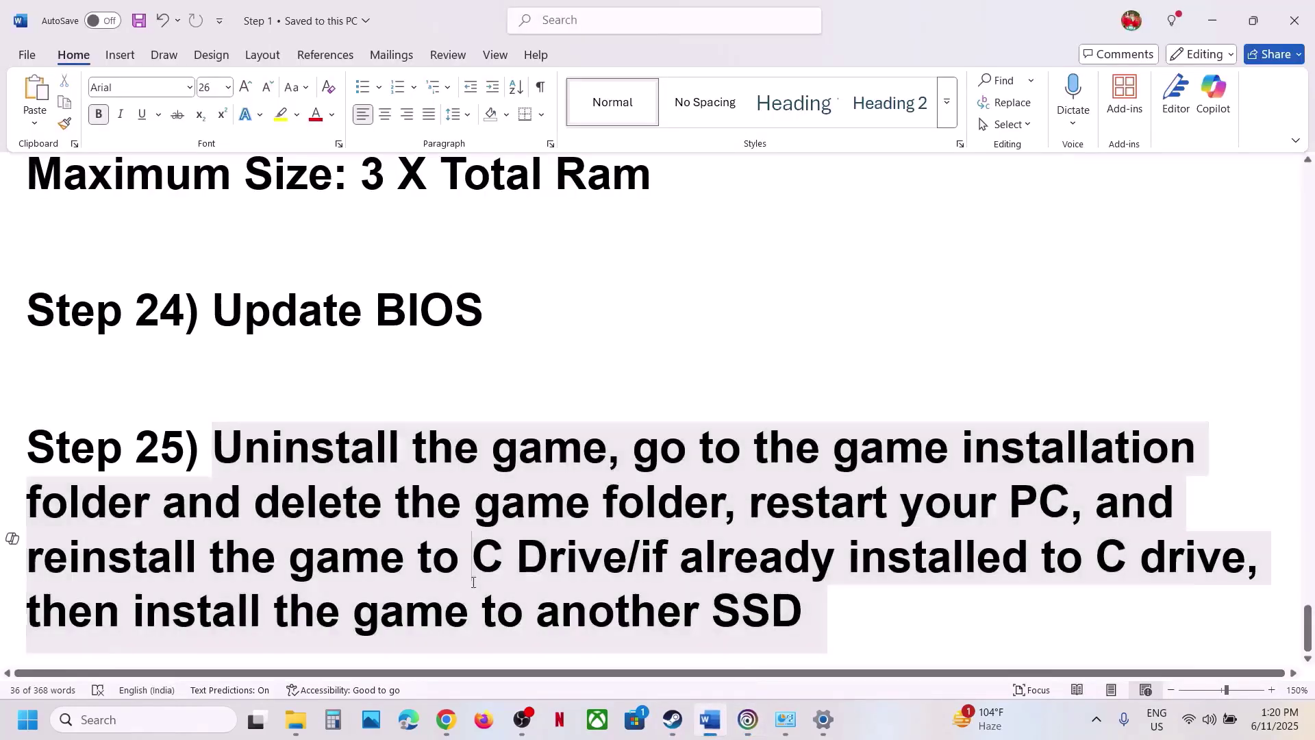
pyautogui.moveTo(753, 505); pyautogui.dragTo(1038, 507)
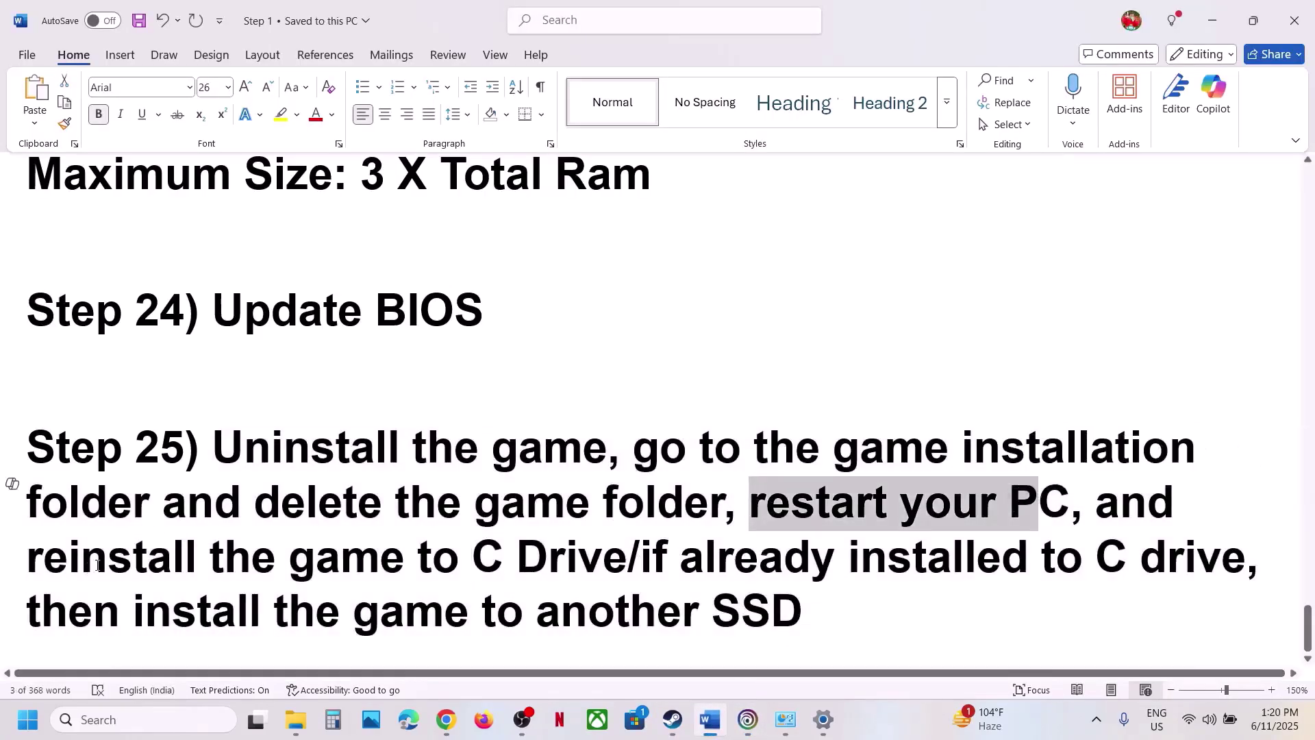
pyautogui.moveTo(72, 554); pyautogui.dragTo(627, 558)
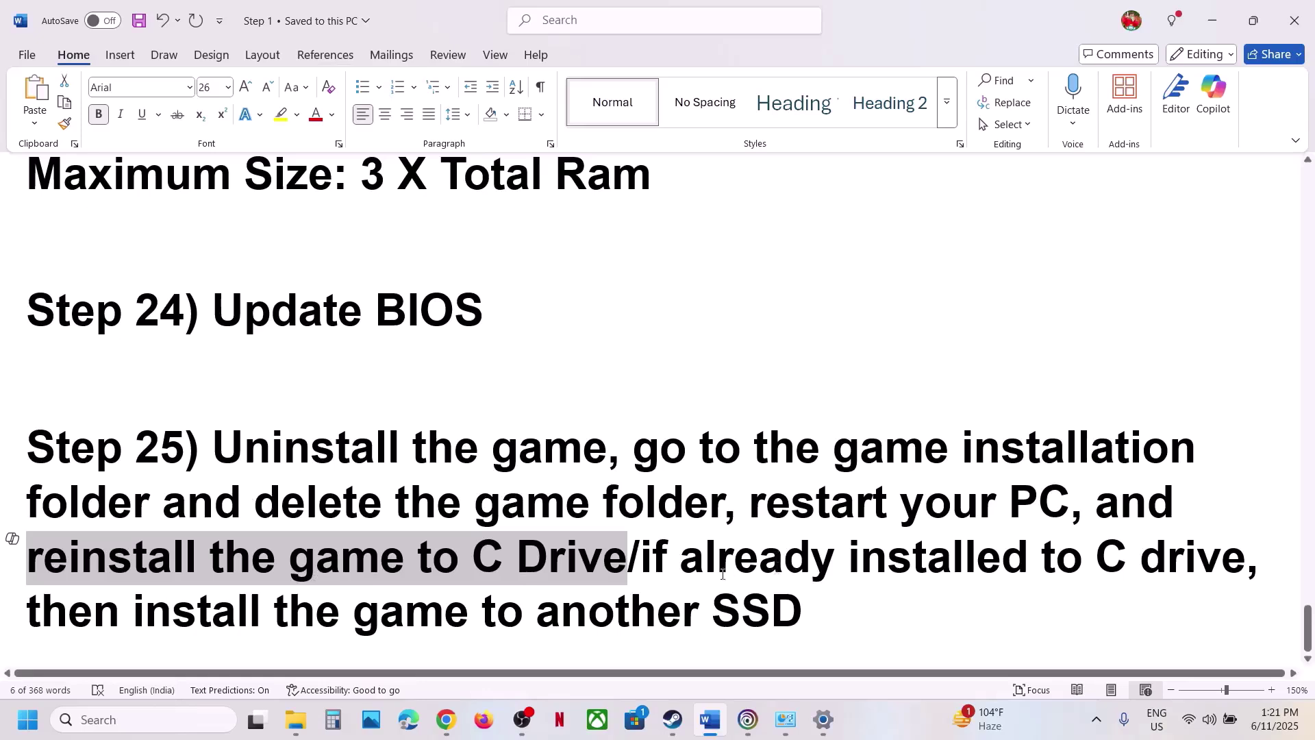
pyautogui.moveTo(642, 561); pyautogui.dragTo(863, 608)
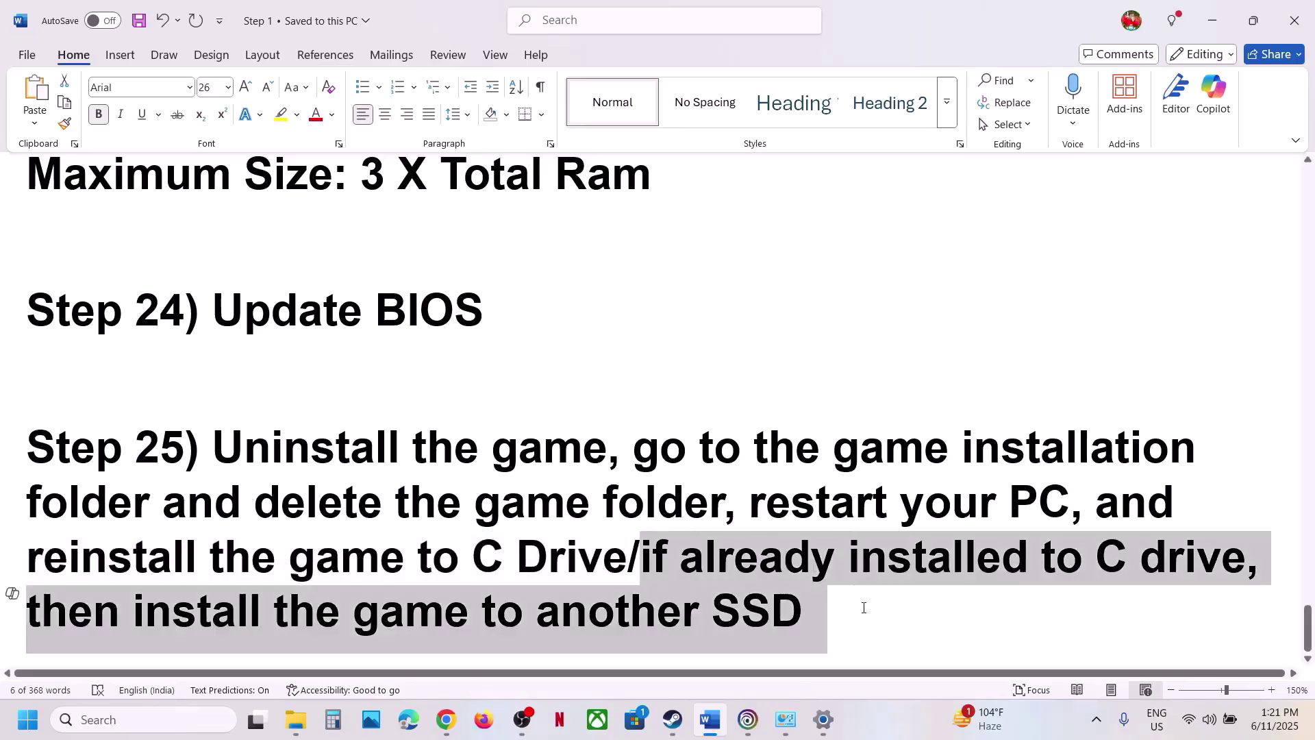